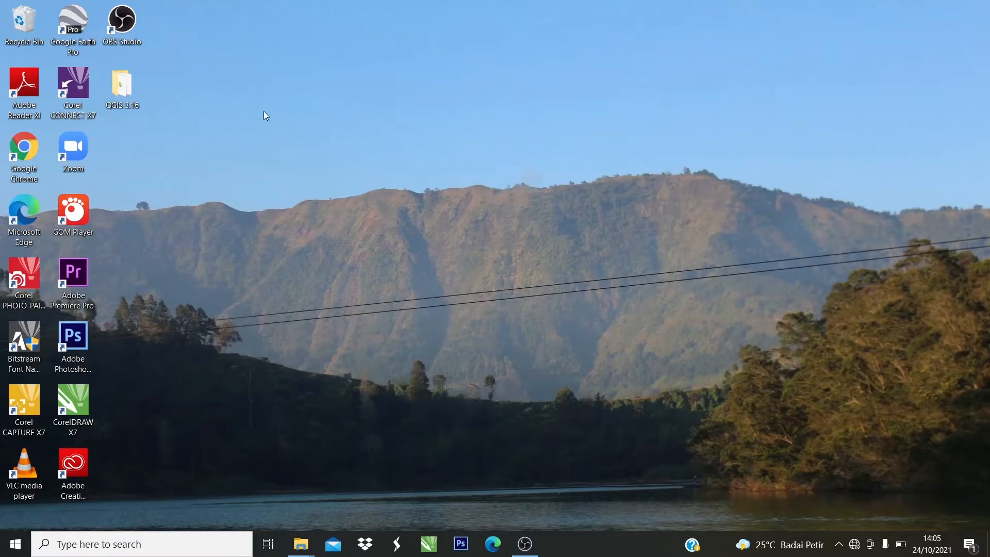
Launch QGIS Desktop 3.16.10 from the QGIS 3.16 desktop folder and minimise the folder window.
double_click(116, 103)
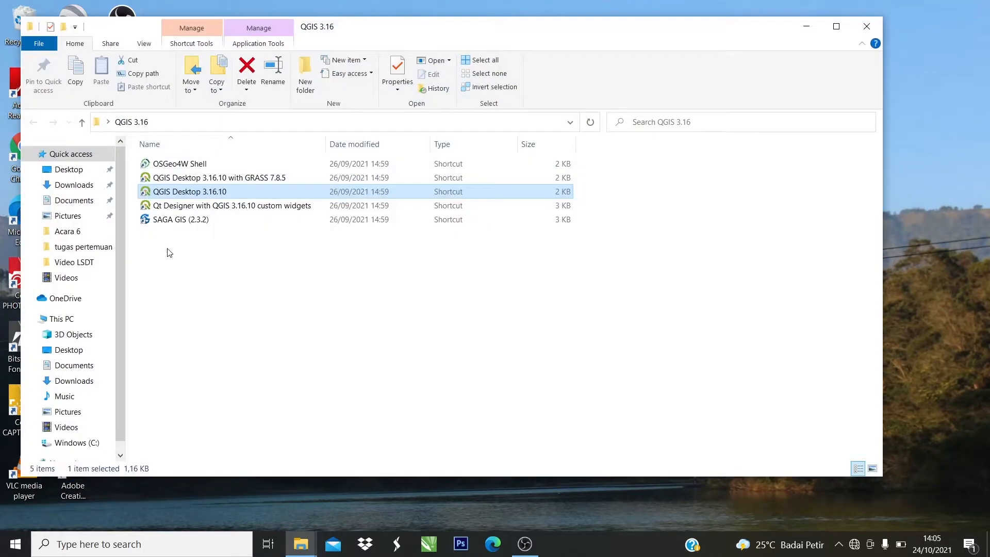
double_click(259, 192)
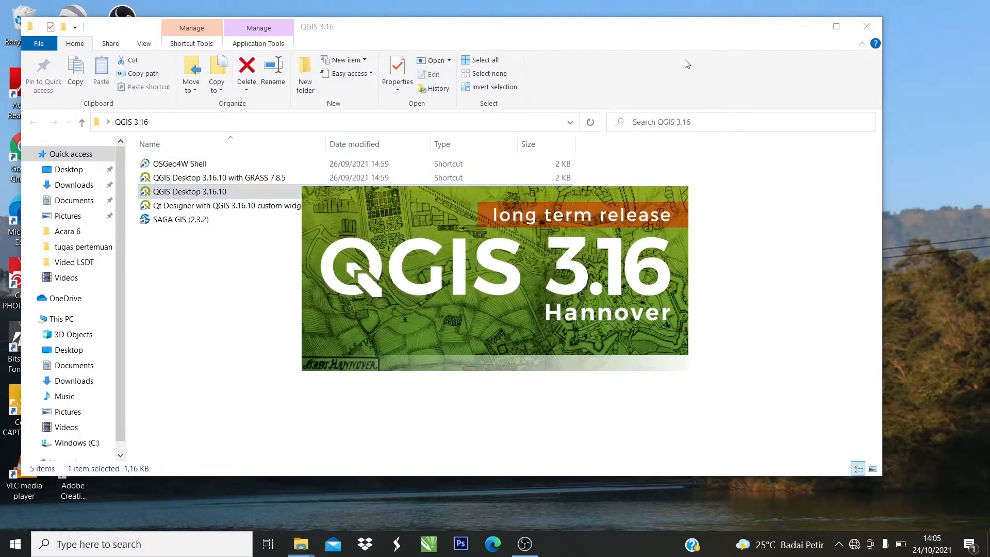
left_click(806, 26)
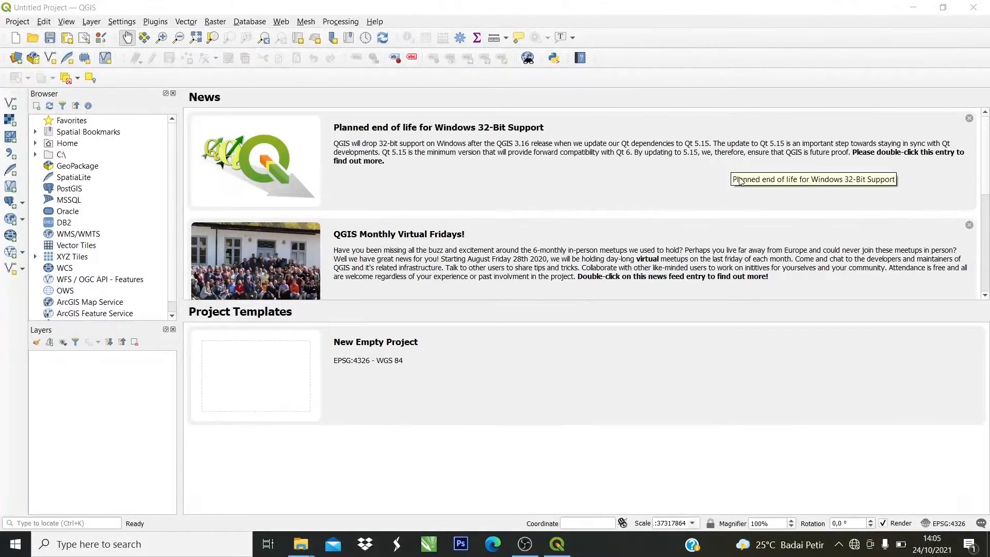
Add the raster L8-2019-rad-reflectance.tif from the Acara 6 folder to the project and zoom to its layer.
left_click(9, 122)
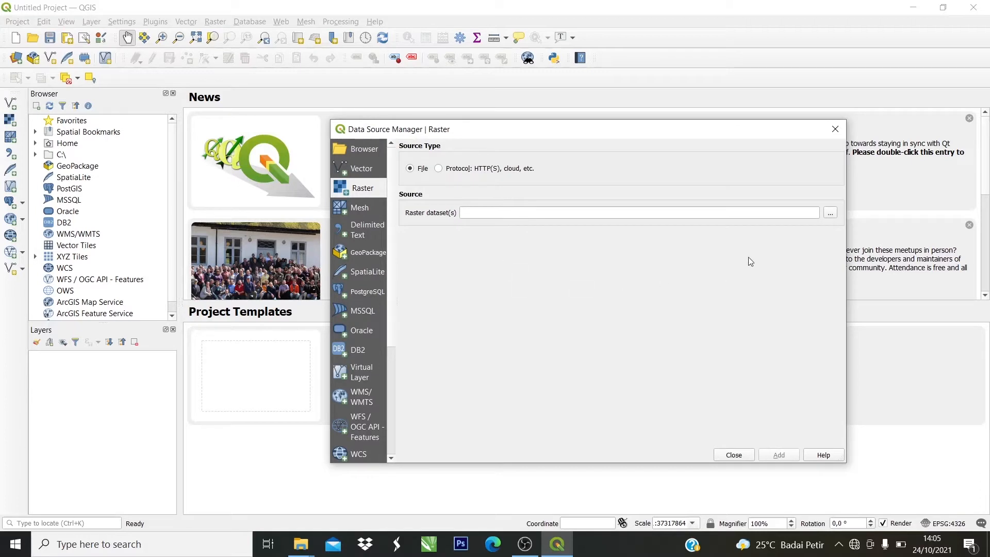
left_click(831, 214)
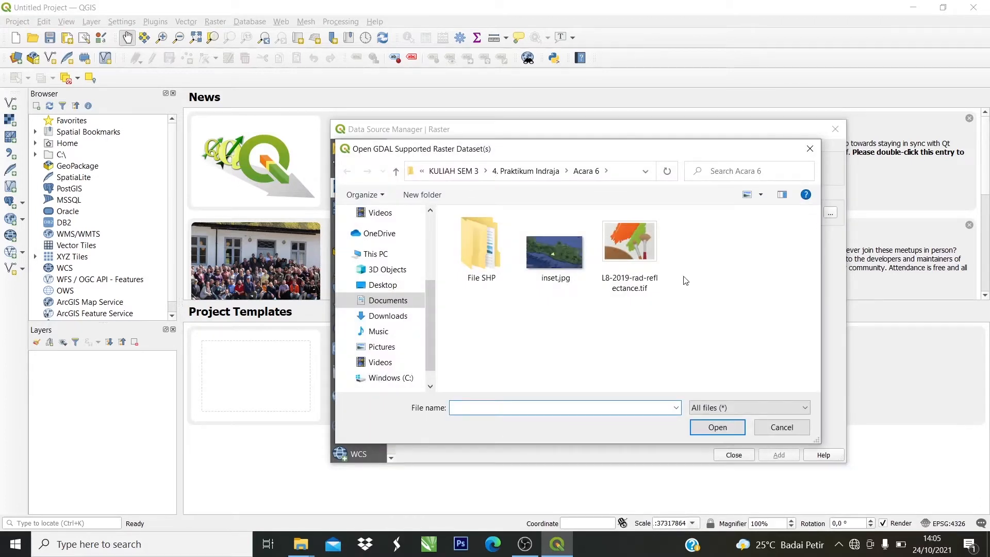
left_click(639, 249)
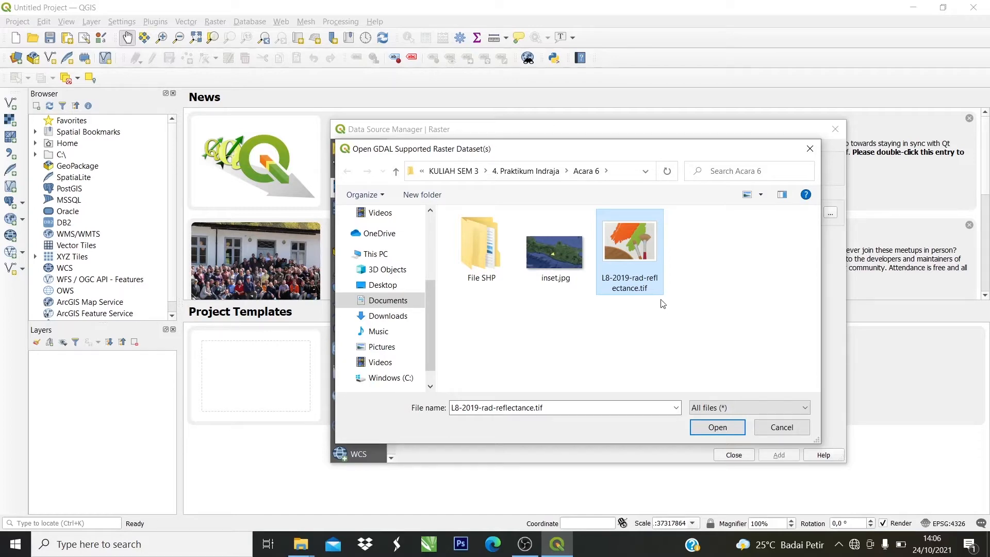
left_click(729, 427)
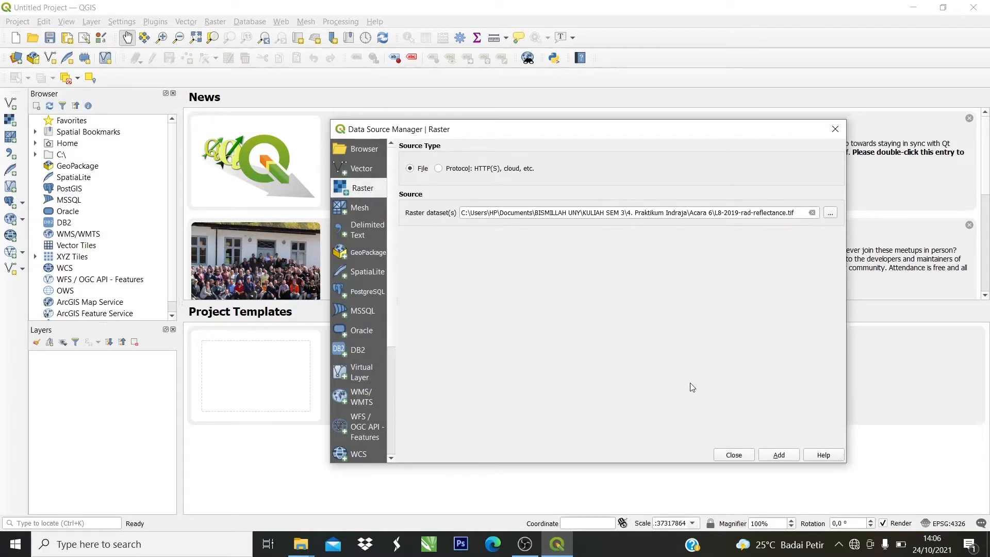
left_click(779, 456)
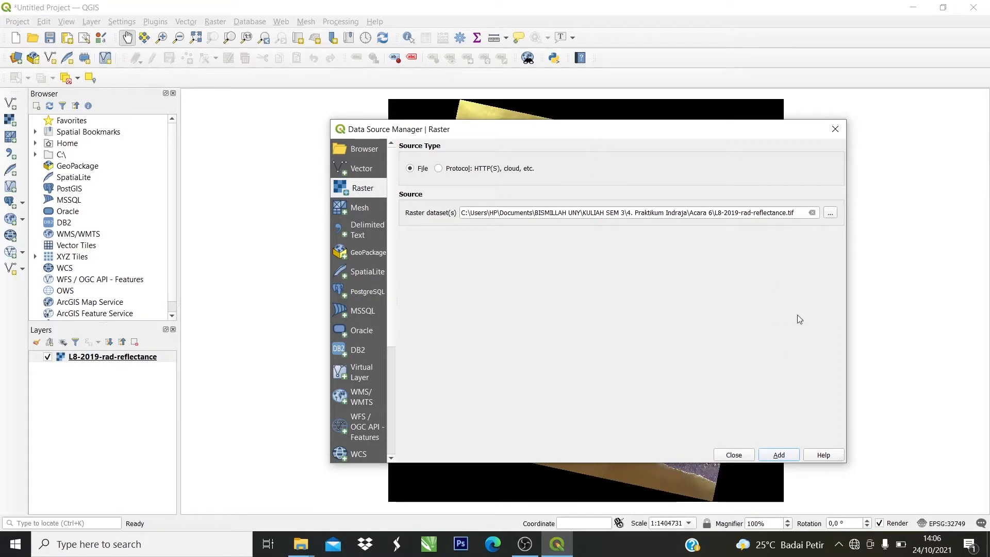
left_click_drag(668, 143, 669, 109)
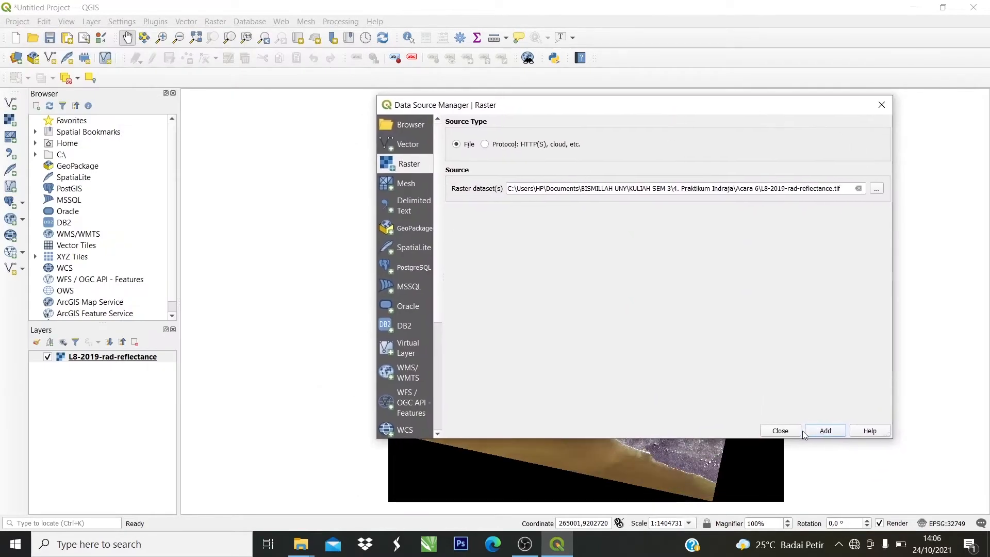
left_click(779, 431)
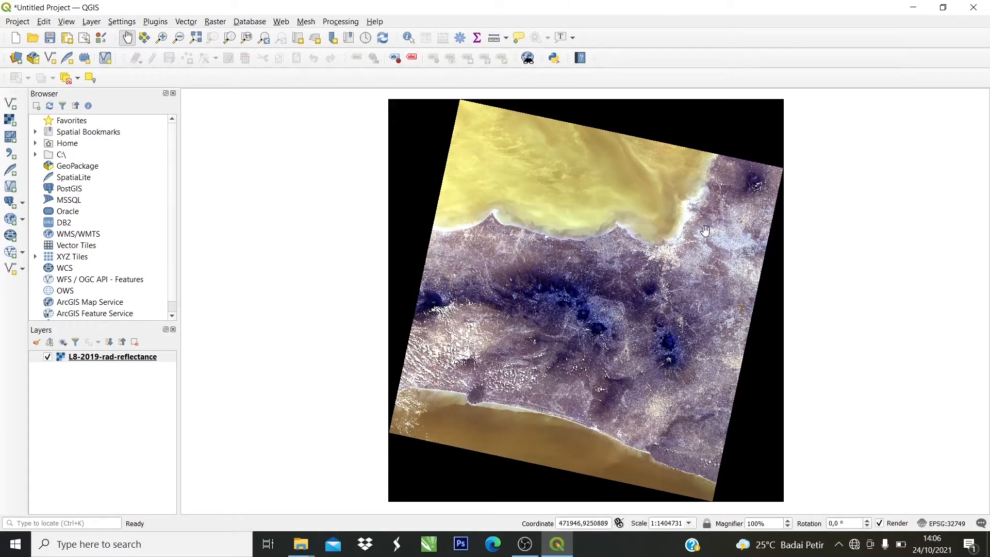
right_click(142, 358)
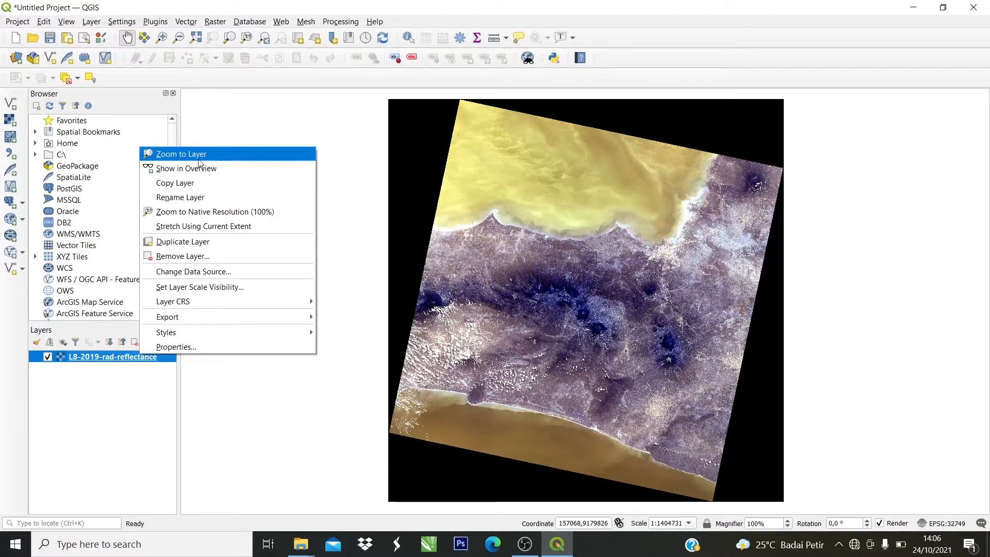
left_click(170, 153)
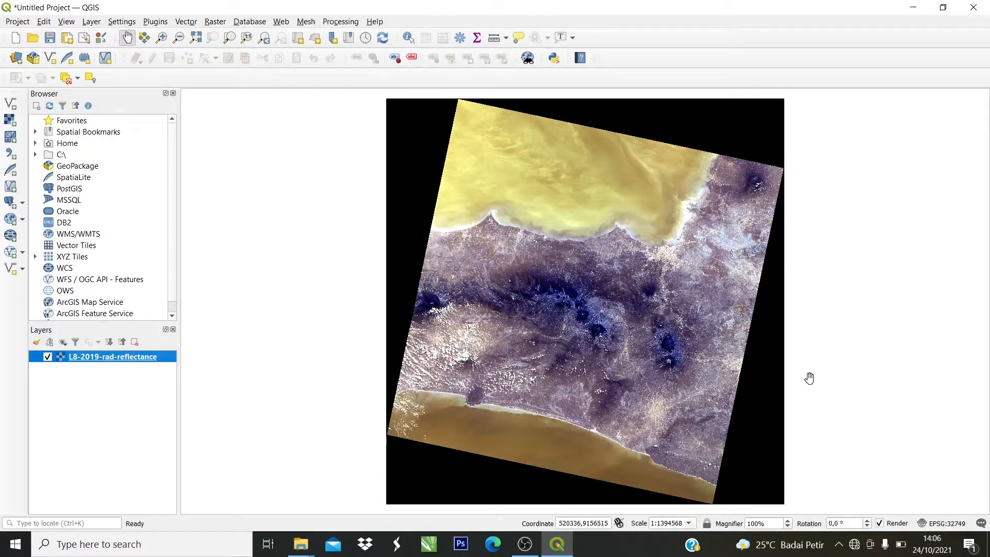
Set the L8-2019-rad-reflectance layer's band rendering to Band 4 for red, Band 3 for green and Band 1 for blue.
right_click(95, 358)
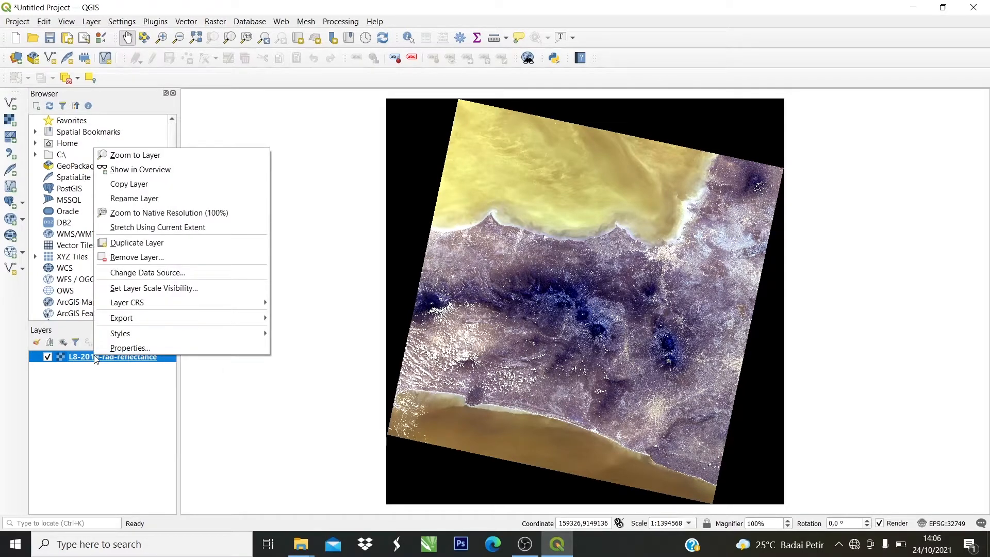
left_click(138, 349)
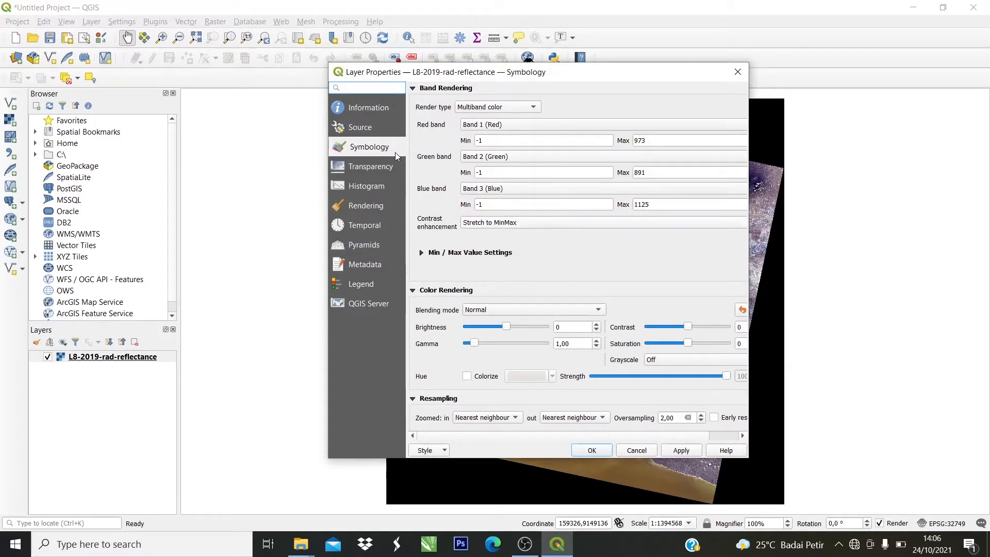
left_click(483, 128)
left_click(480, 158)
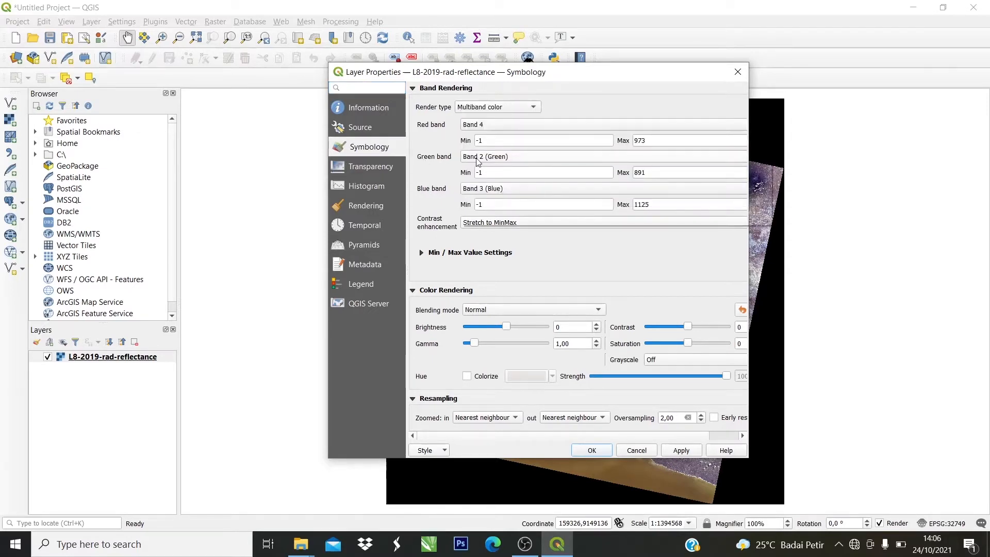
left_click(476, 158)
left_click(479, 169)
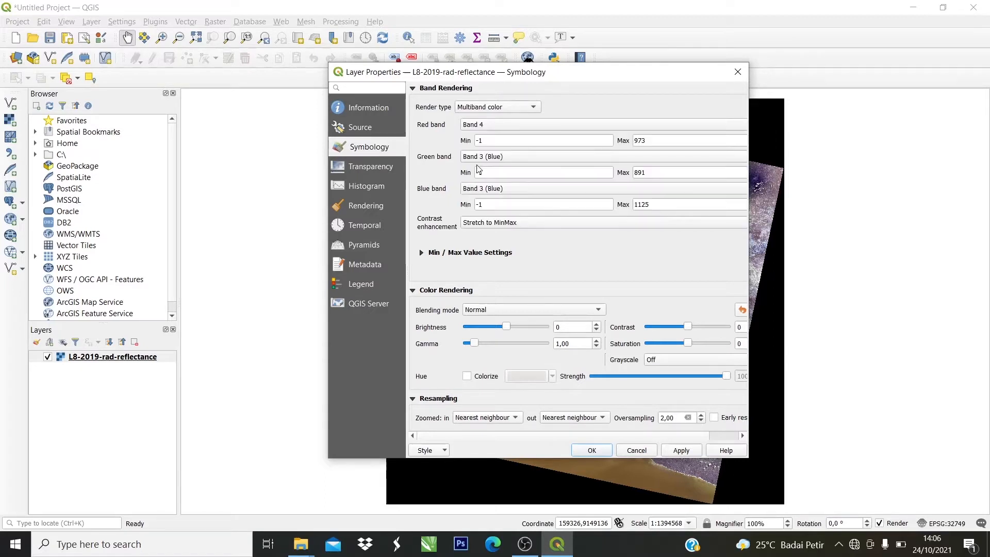
left_click(470, 189)
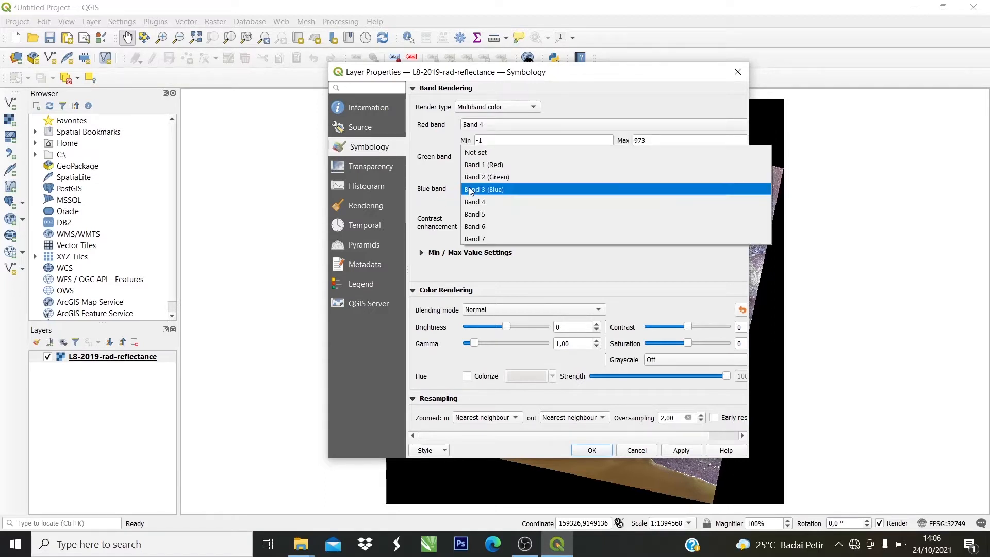
left_click(482, 165)
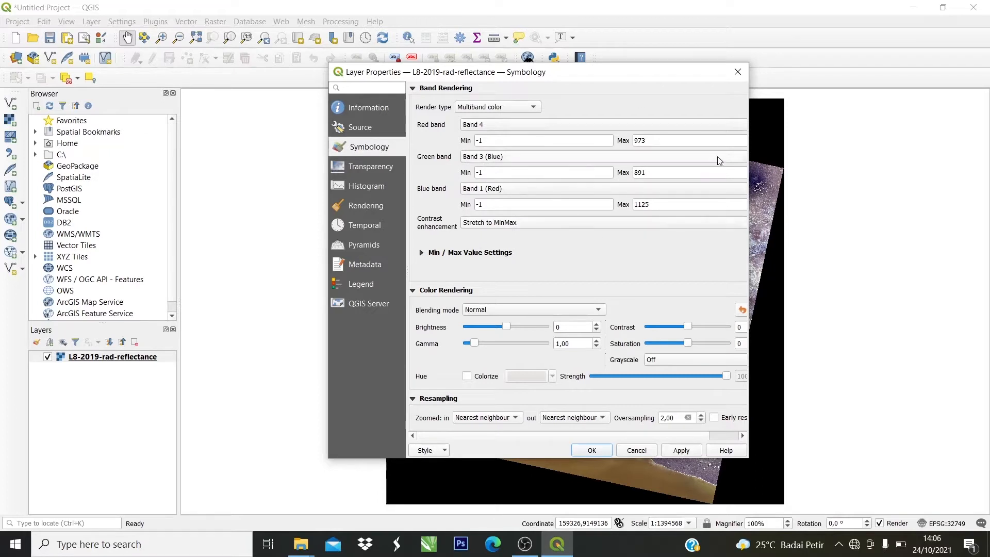
left_click(684, 448)
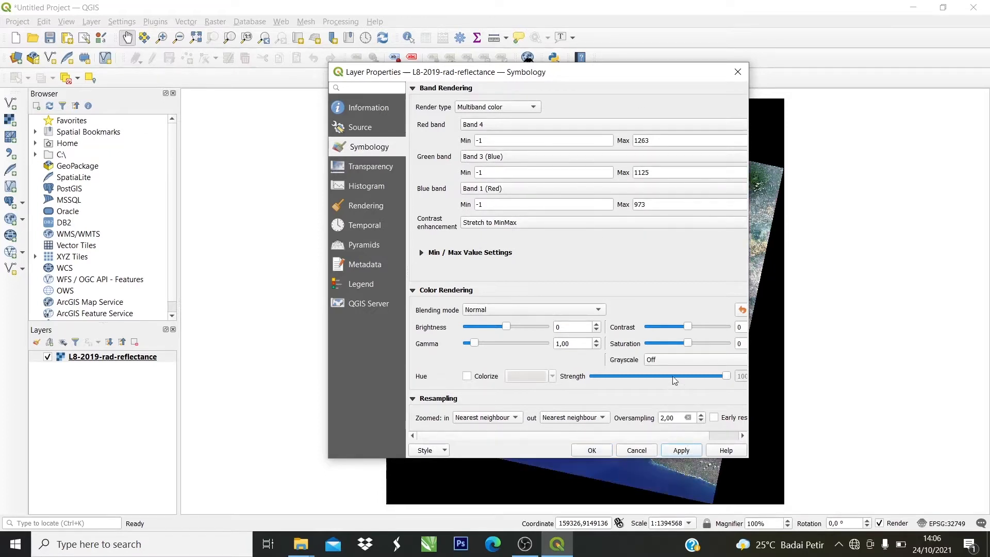
left_click(605, 455)
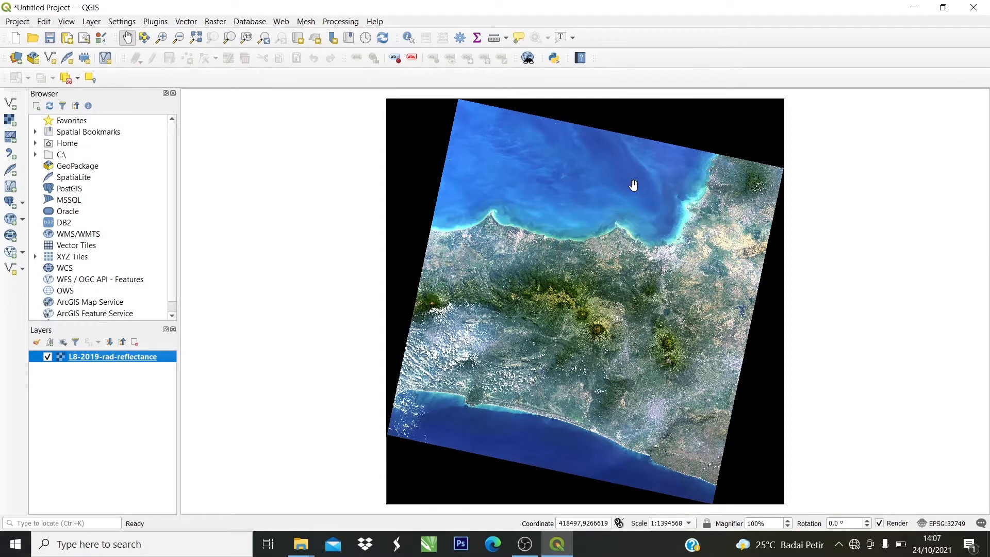
Check which coordinate reference system the L8-2019-rad-reflectance layer uses, and return to the layer's full extent.
right_click(76, 357)
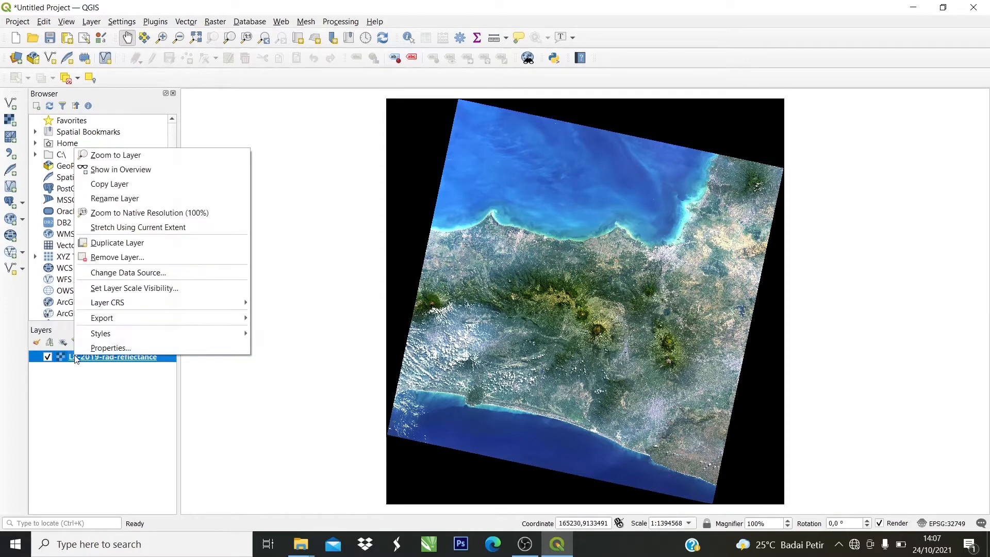
mouse_move(130, 305)
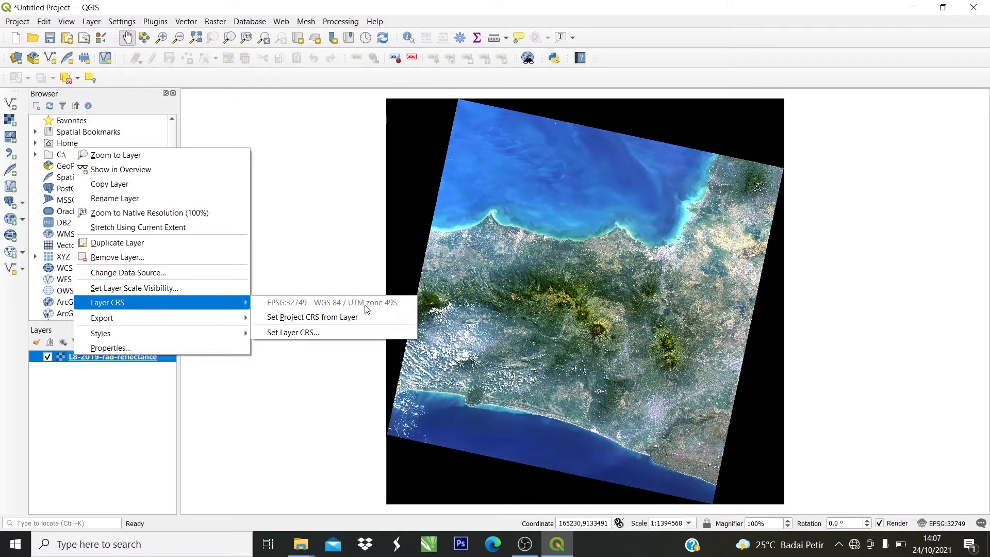
left_click(295, 283)
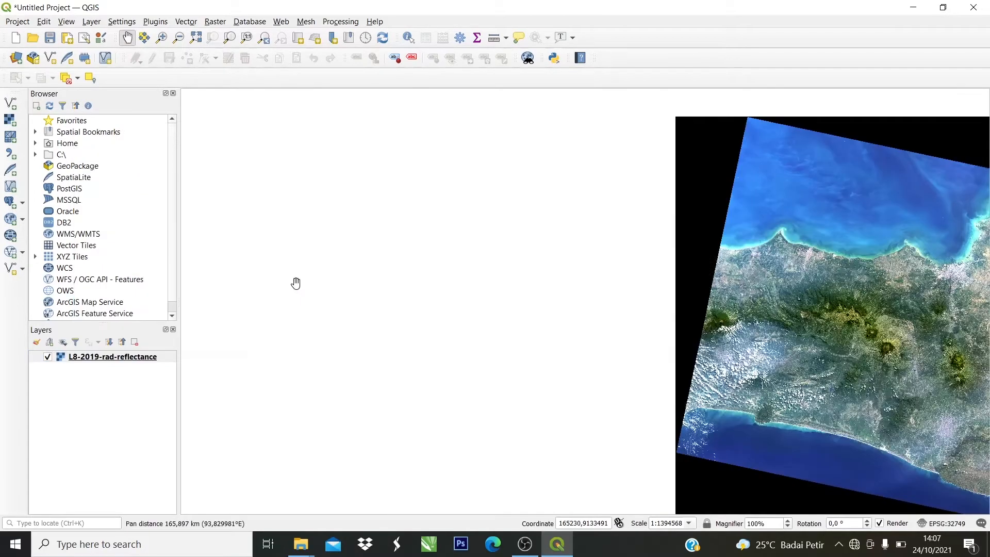
right_click(130, 359)
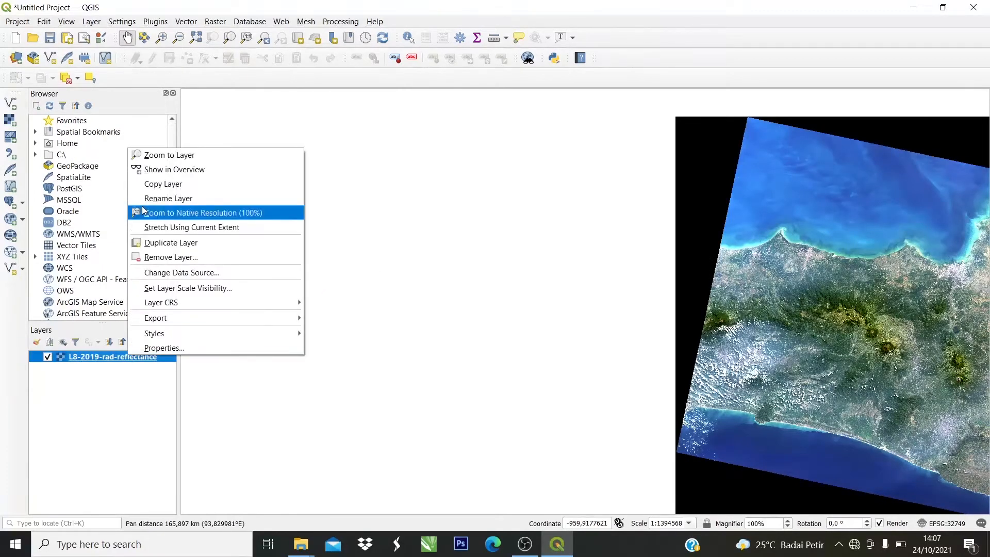
left_click(154, 154)
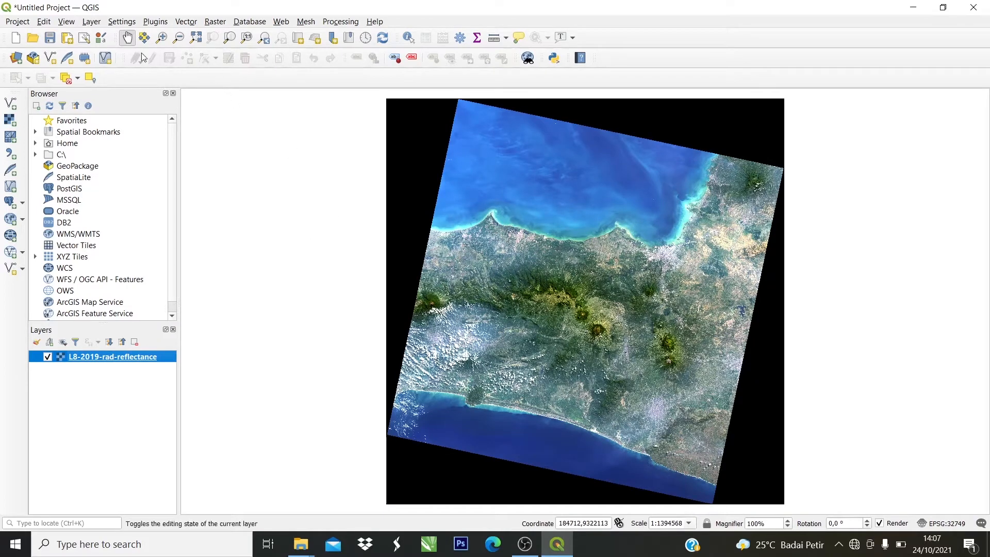
Start a new shapefile layer and set its file to cropping1 in the Acara 6 folder.
left_click(92, 21)
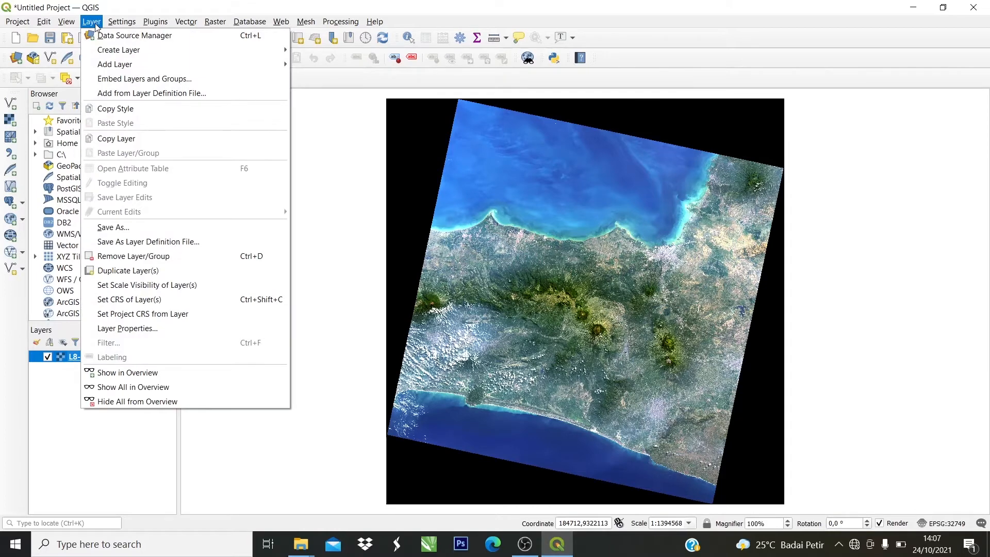
mouse_move(198, 49)
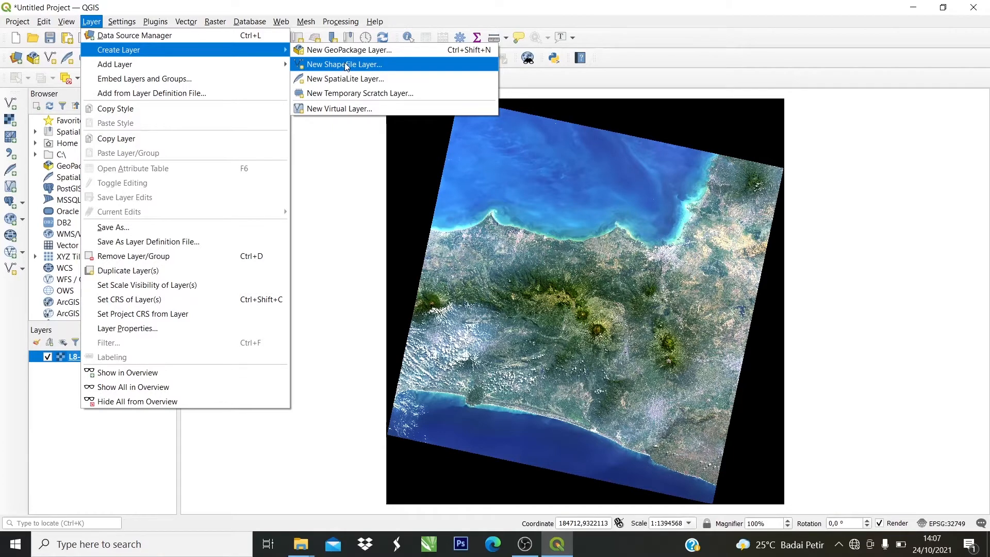
left_click(323, 65)
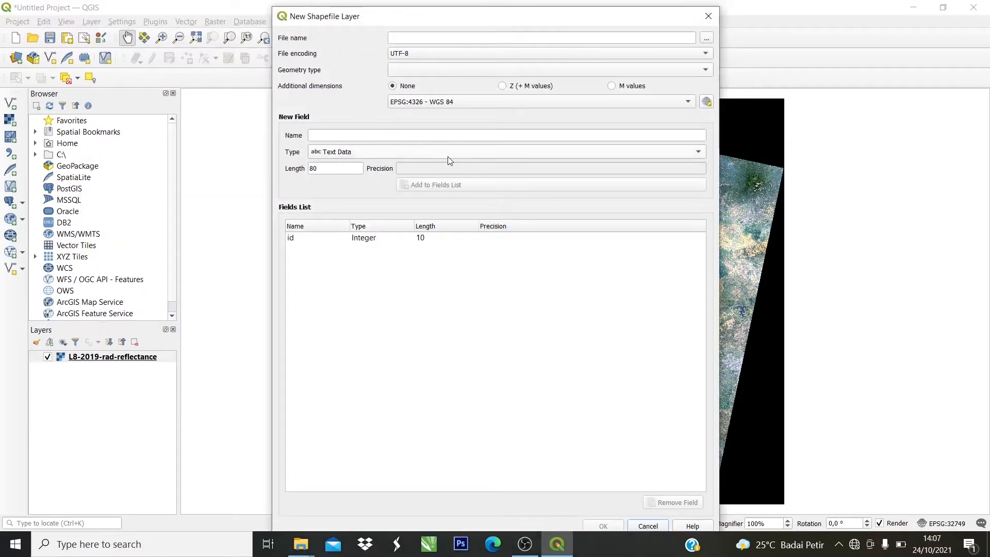
left_click(465, 36)
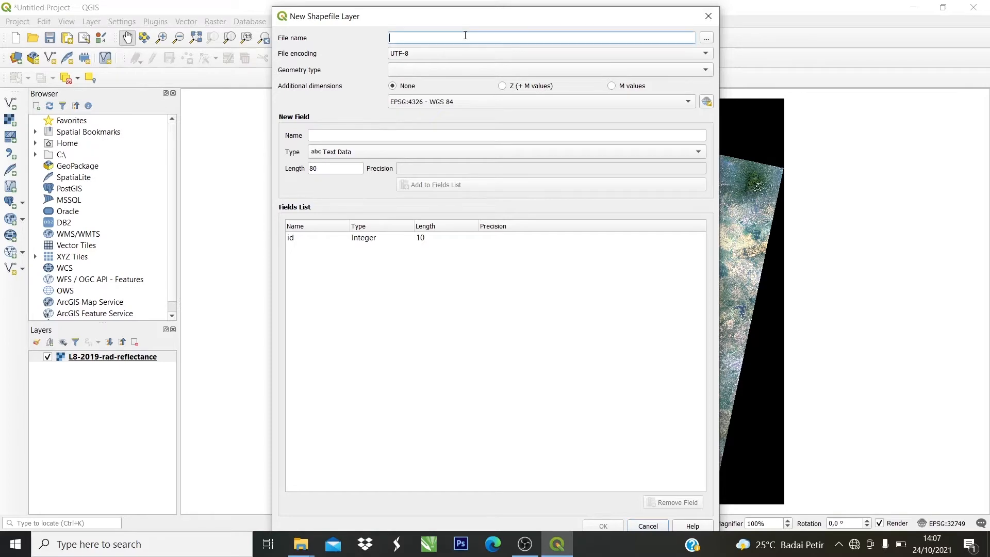
left_click(705, 38)
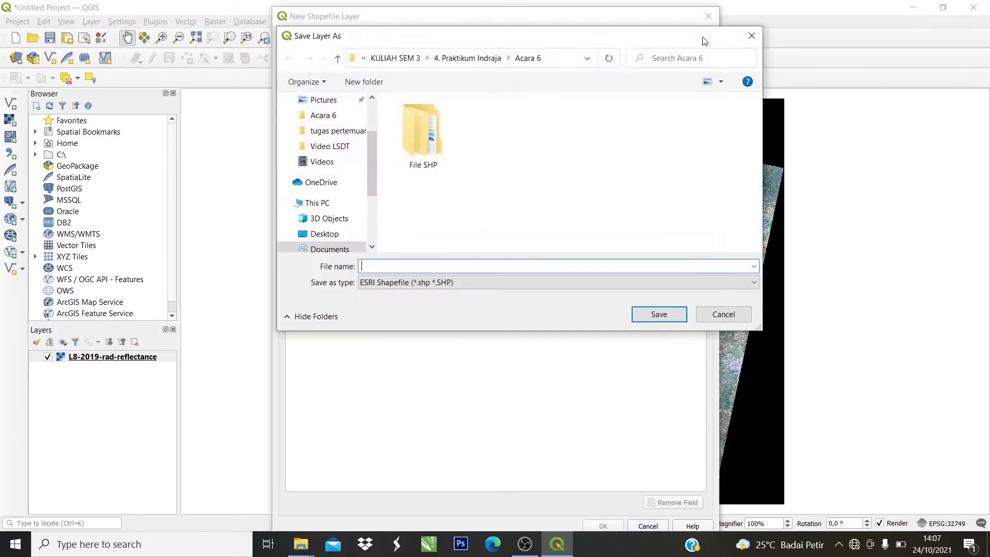
left_click(750, 36)
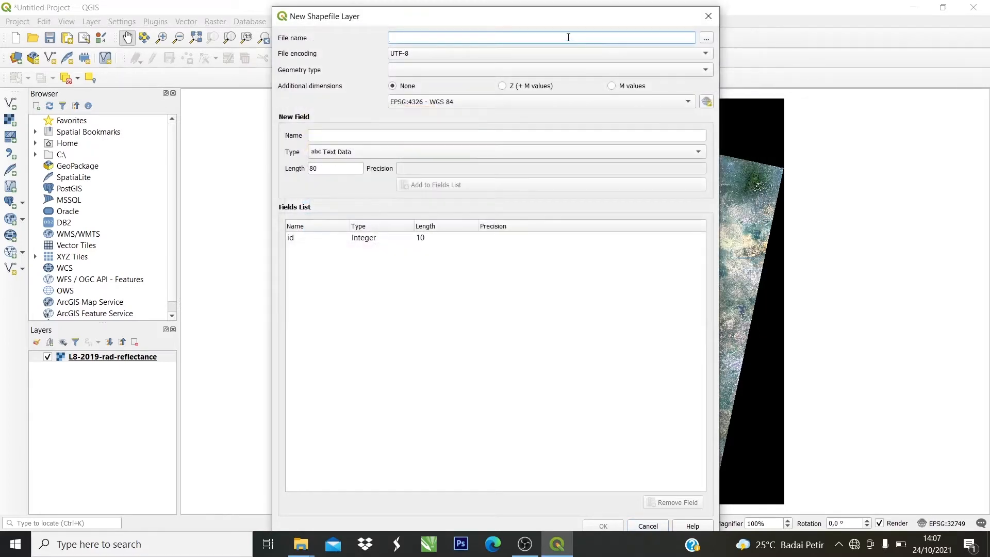
left_click(706, 38)
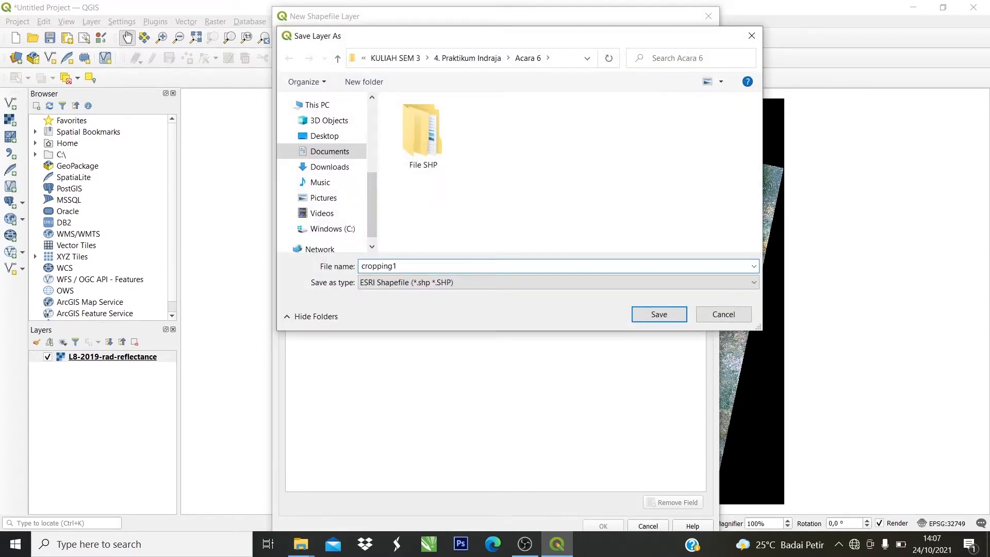
type("cropping1")
left_click(643, 314)
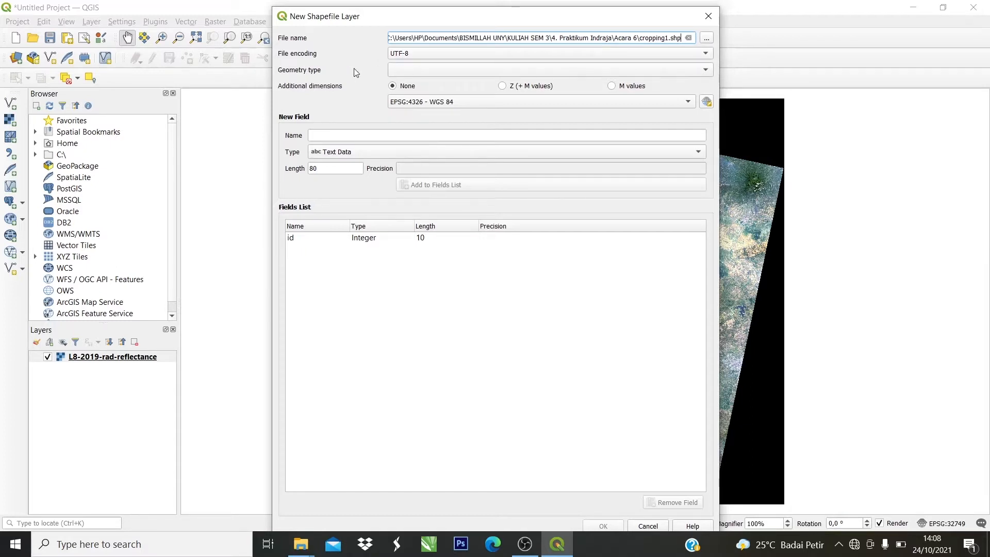
Set the new shapefile's geometry type to Polygon and its coordinate system to the project CRS, EPSG:32749 - WGS 84 / UTM zone 49S.
left_click(411, 70)
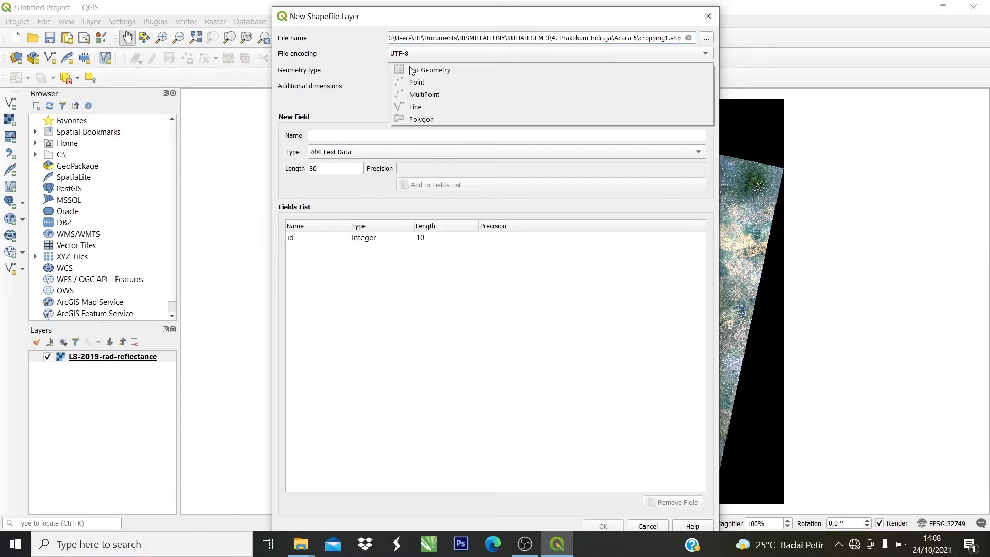
left_click(415, 119)
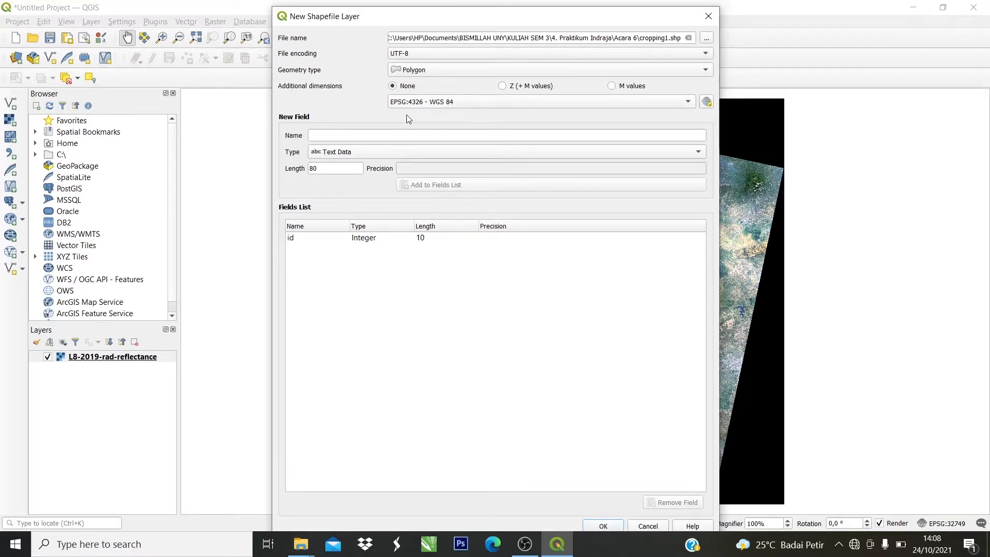
left_click(446, 108)
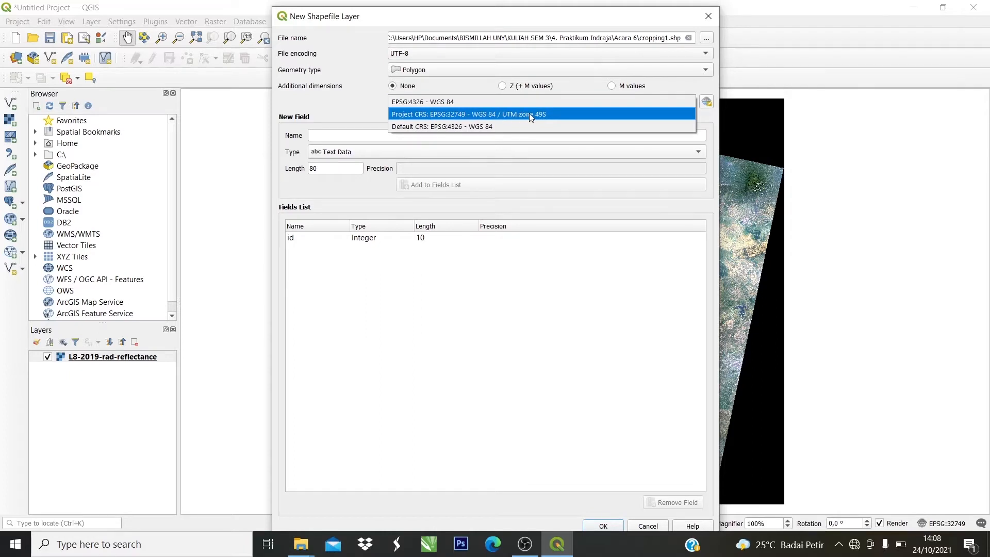
left_click(549, 117)
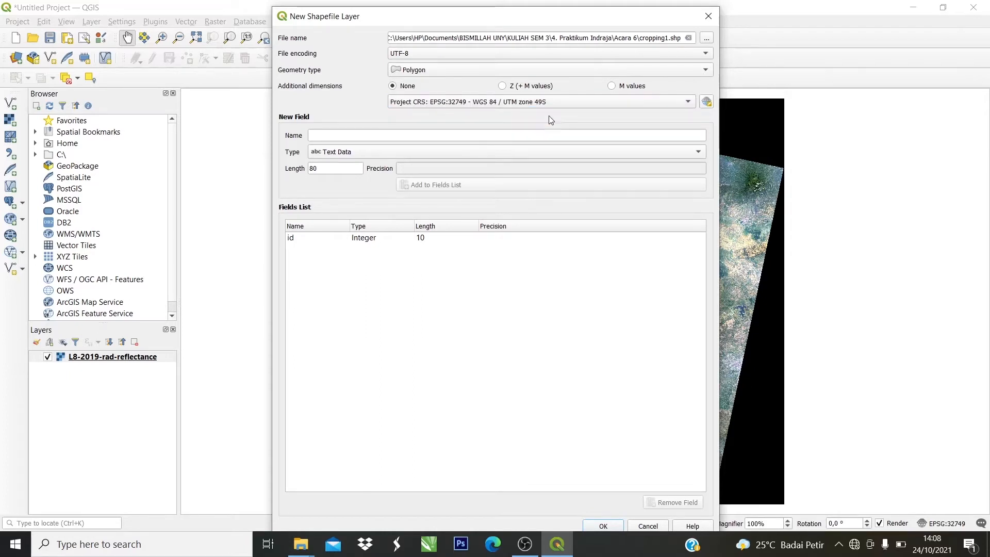
Add a text field named cropping1 with length 1 to the fields list and create the shapefile layer.
left_click(344, 133)
type("cropping1")
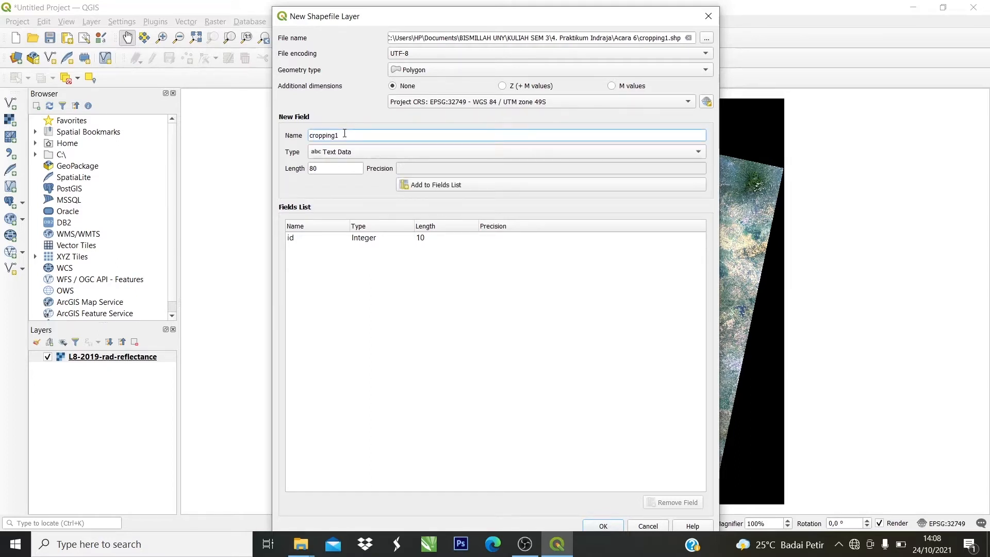
key("Tab")
key("Tab")
double_click(317, 168)
type("1")
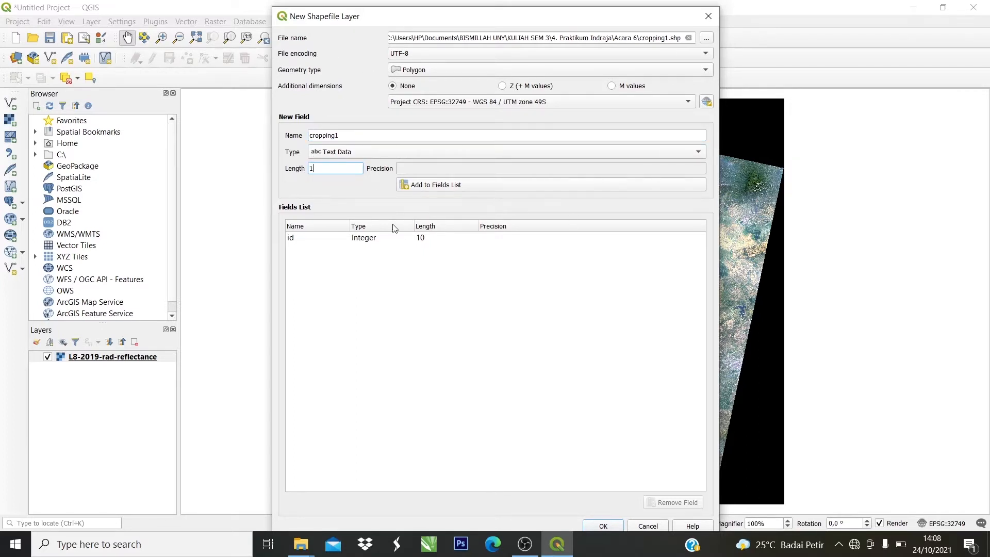
left_click(440, 189)
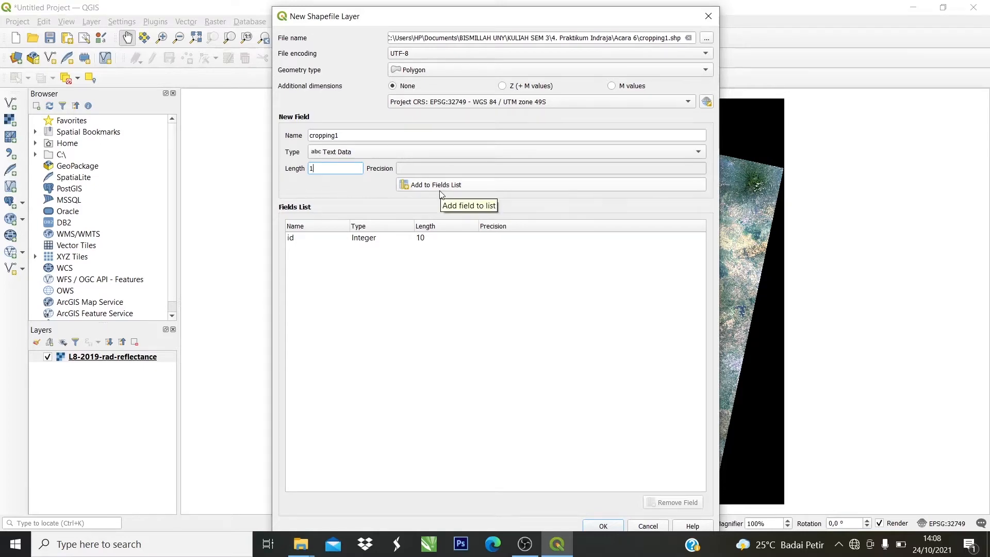
left_click(372, 249)
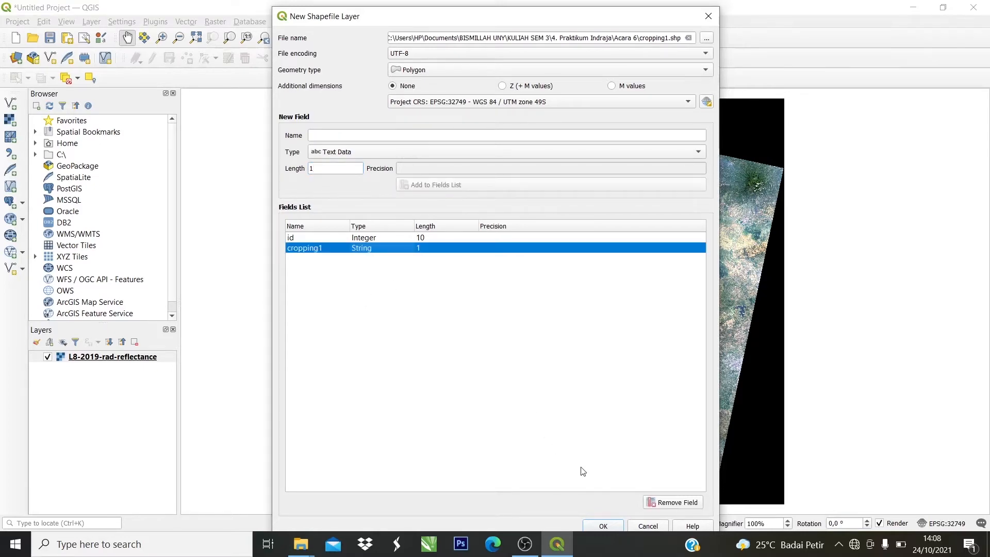
left_click(602, 526)
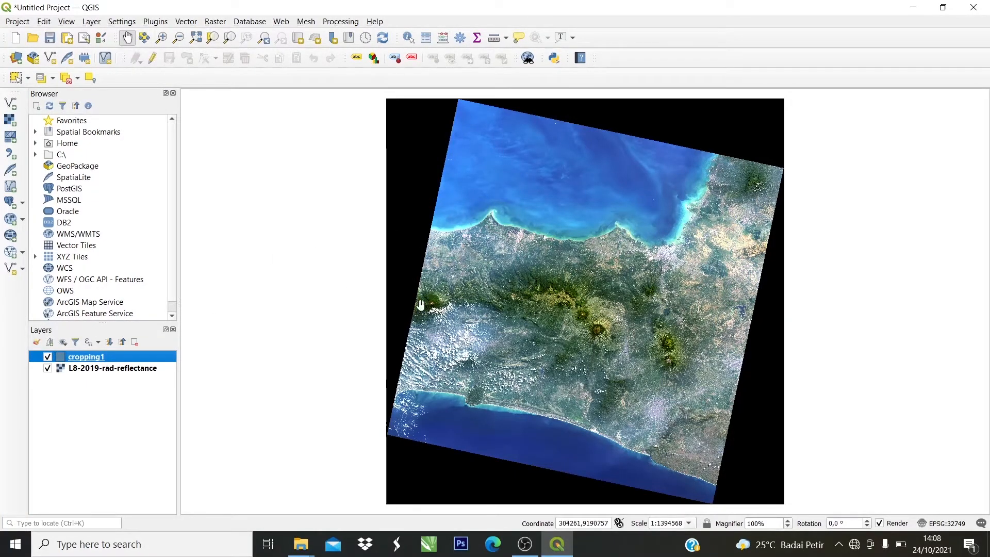
Enable editing on cropping1 and draw a four-sided polygon around the western cape on the north coast, northwest corner at about 319316, 9264257.
left_click(153, 60)
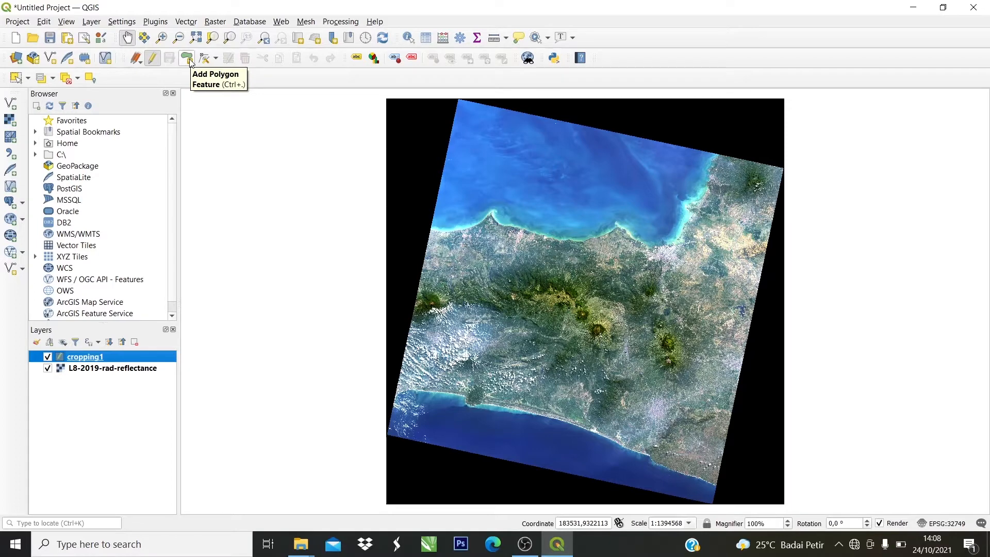
left_click(188, 58)
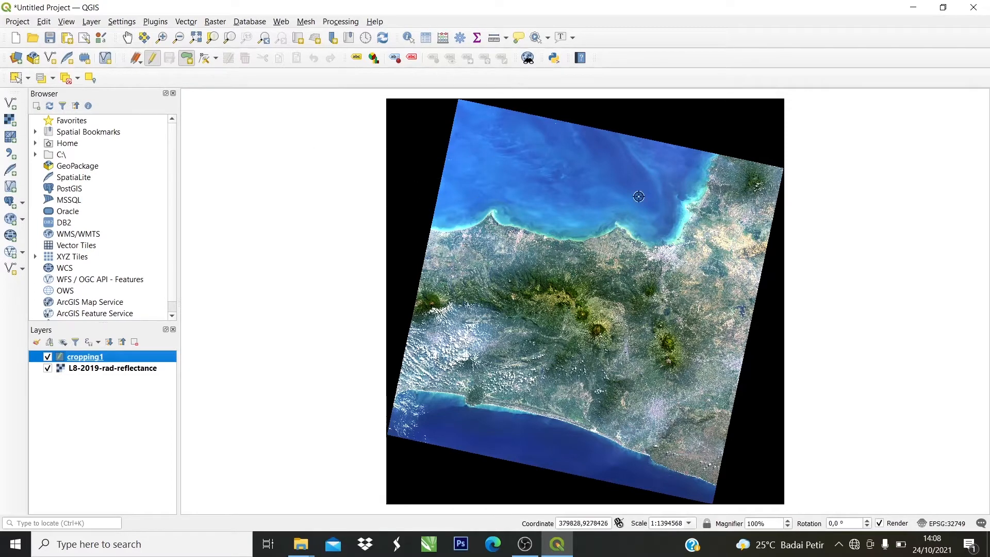
scroll(555, 215, "up", 1)
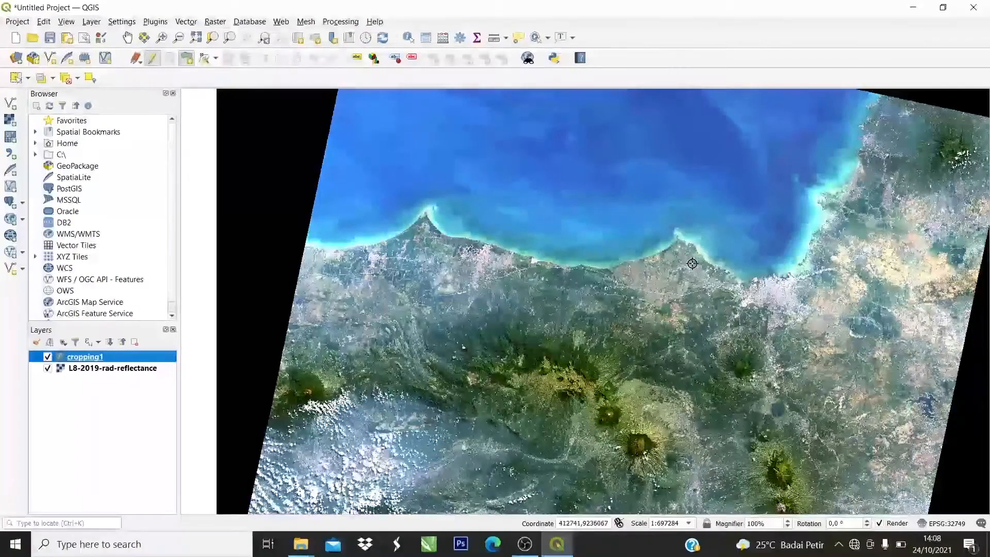
scroll(422, 225, "down", 1)
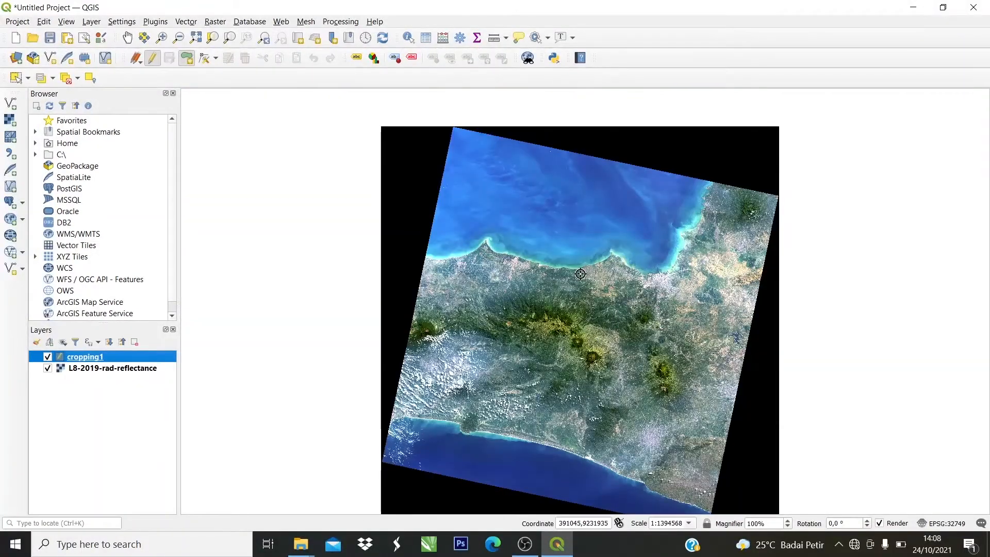
scroll(631, 273, "up", 1)
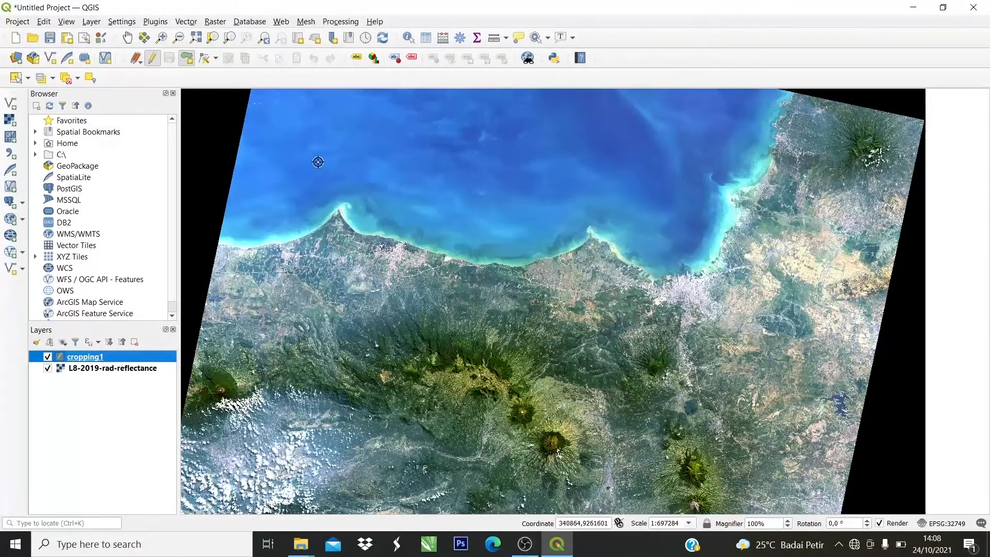
scroll(286, 165, "up", 1)
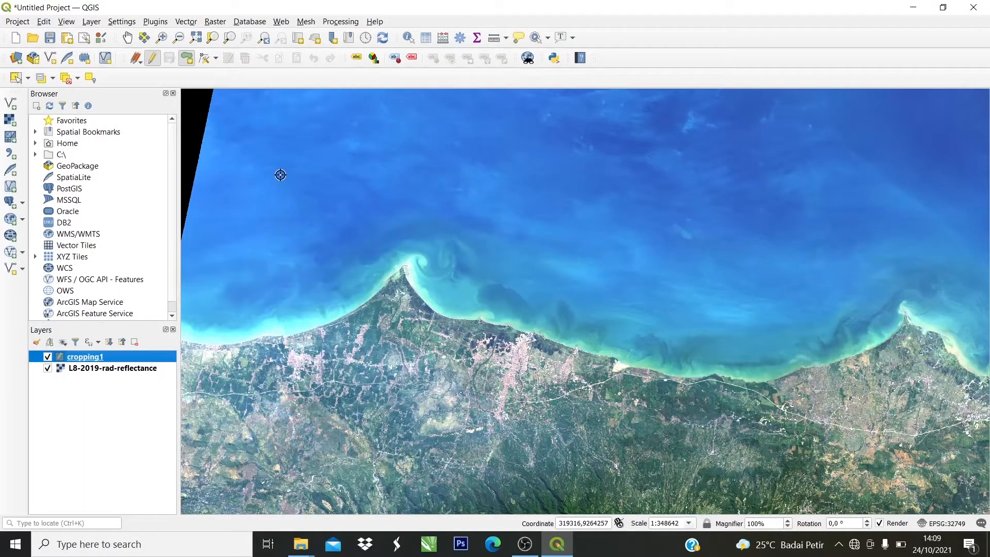
left_click(280, 174)
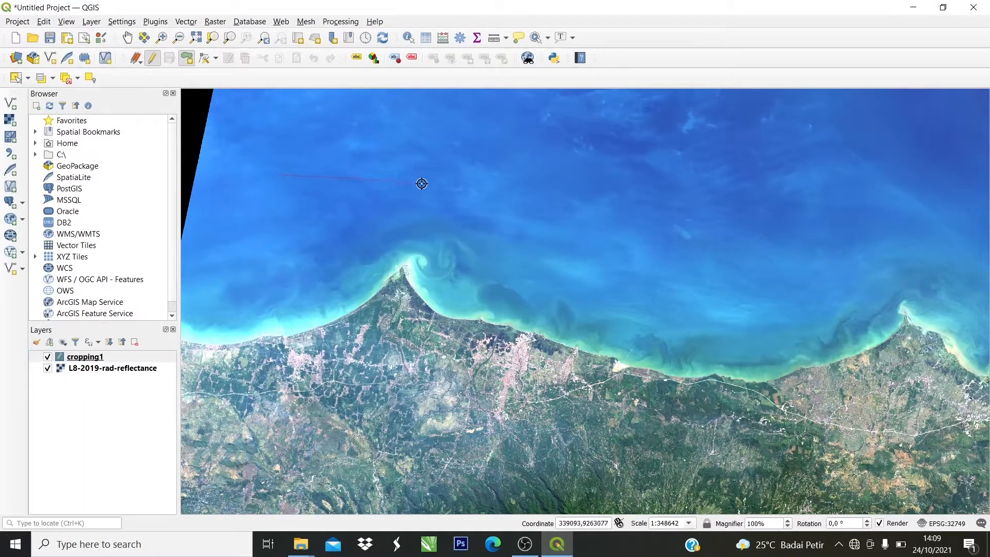
left_click(536, 183)
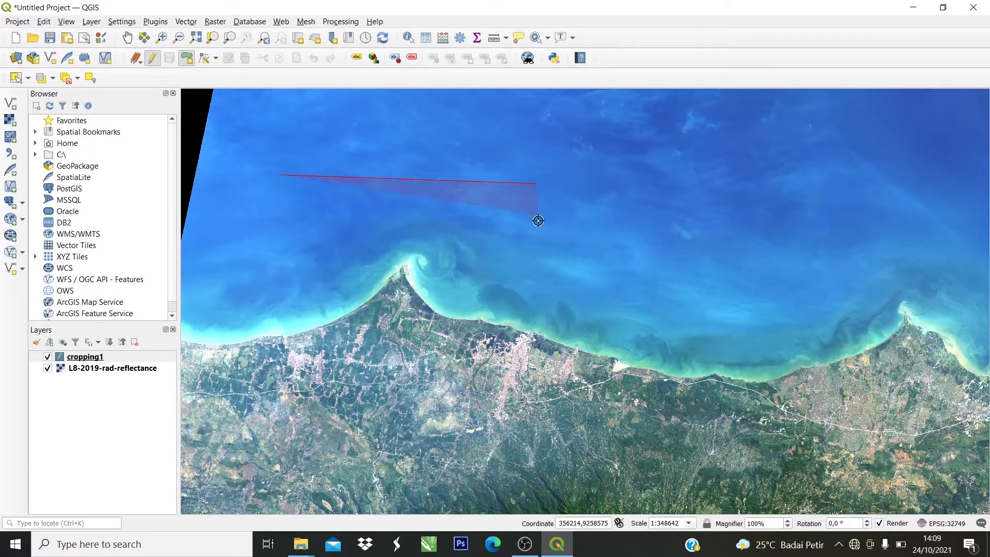
left_click(519, 420)
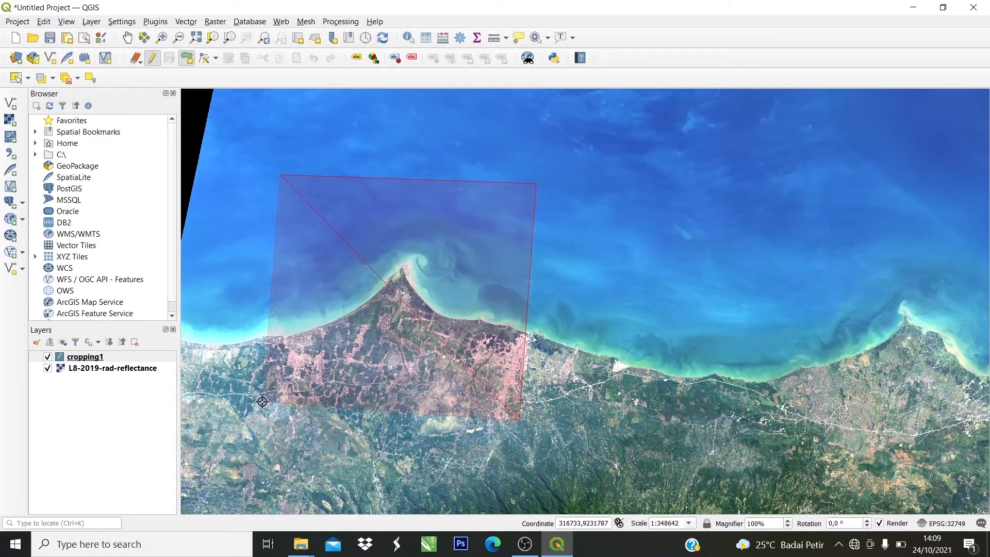
left_click(262, 402)
right_click(262, 401)
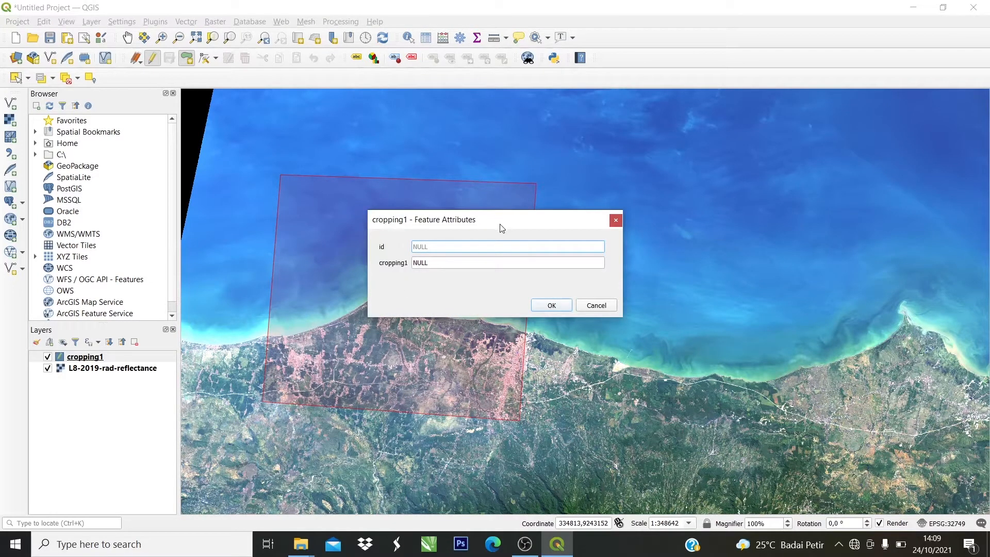
Set the new polygon's id attribute to 1 and its cropping1 attribute to 1, and save the feature attributes.
type("1")
left_click(434, 263)
type("1")
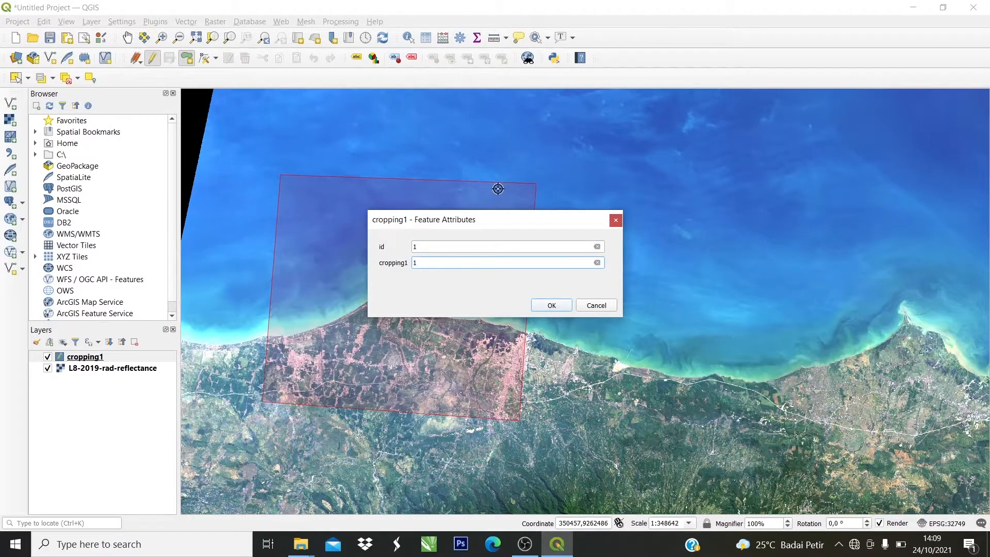
left_click(552, 307)
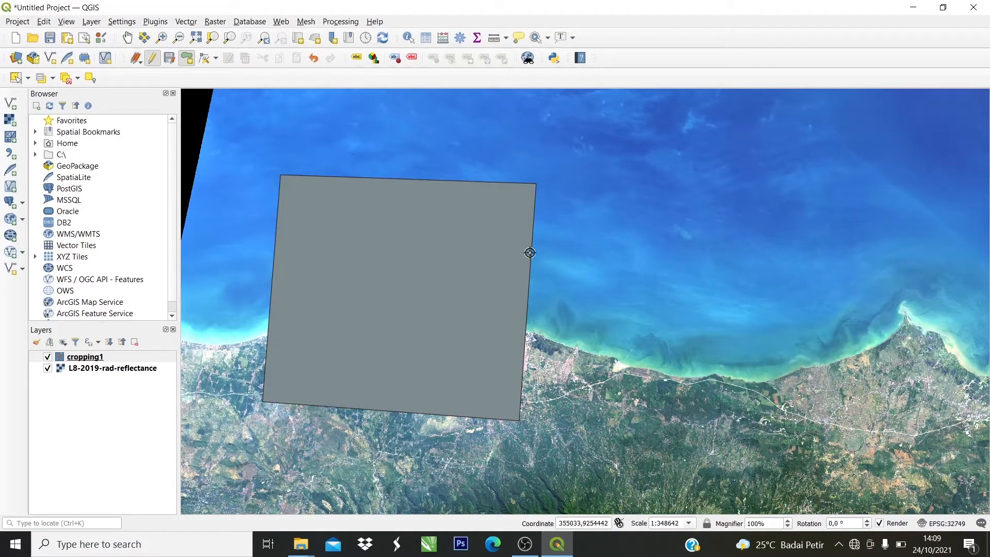
Start Clip Raster by Extent and set L8-2019-rad-reflectance [EPSG:32749] as the input layer.
scroll(371, 246, "down", 2)
scroll(374, 248, "up", 2)
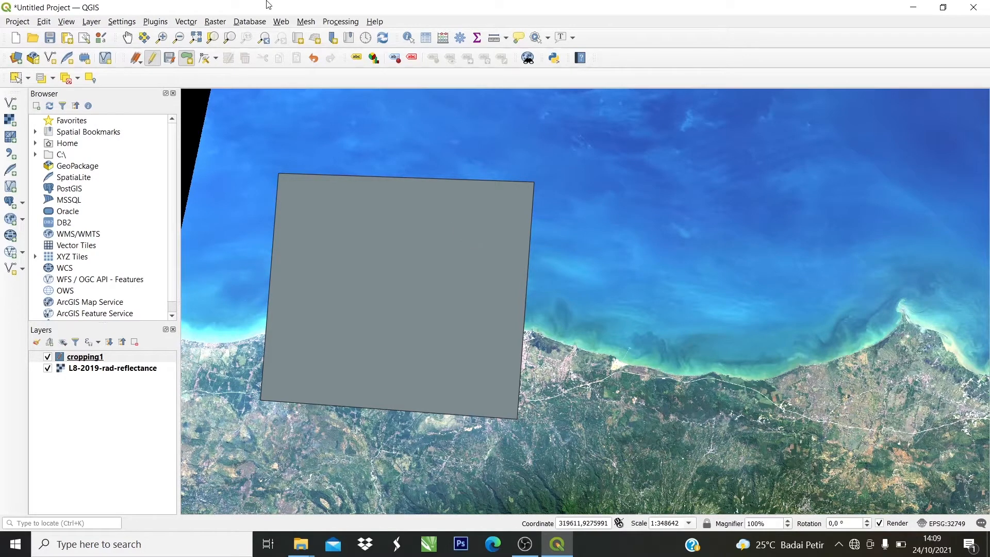
left_click(220, 23)
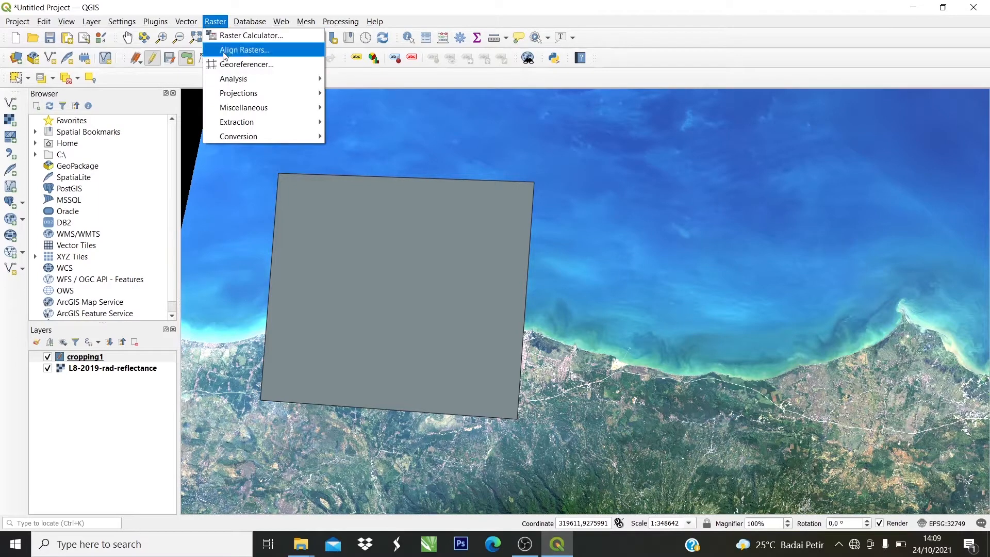
mouse_move(286, 123)
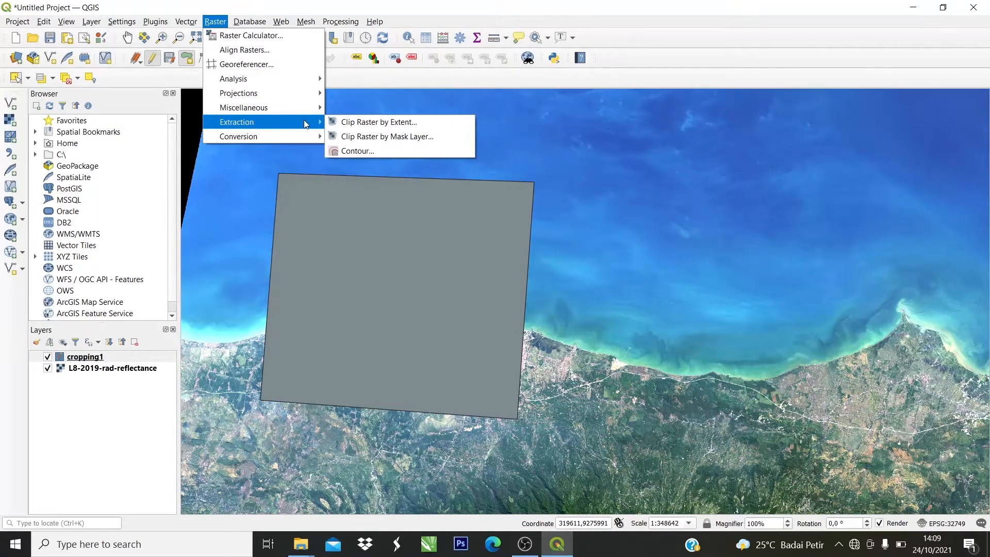
left_click(377, 123)
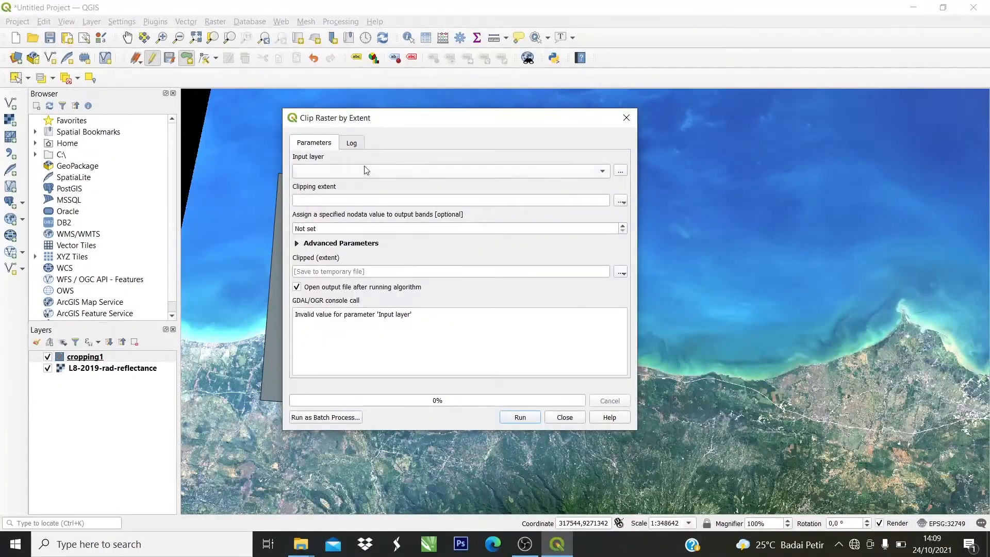
left_click(467, 170)
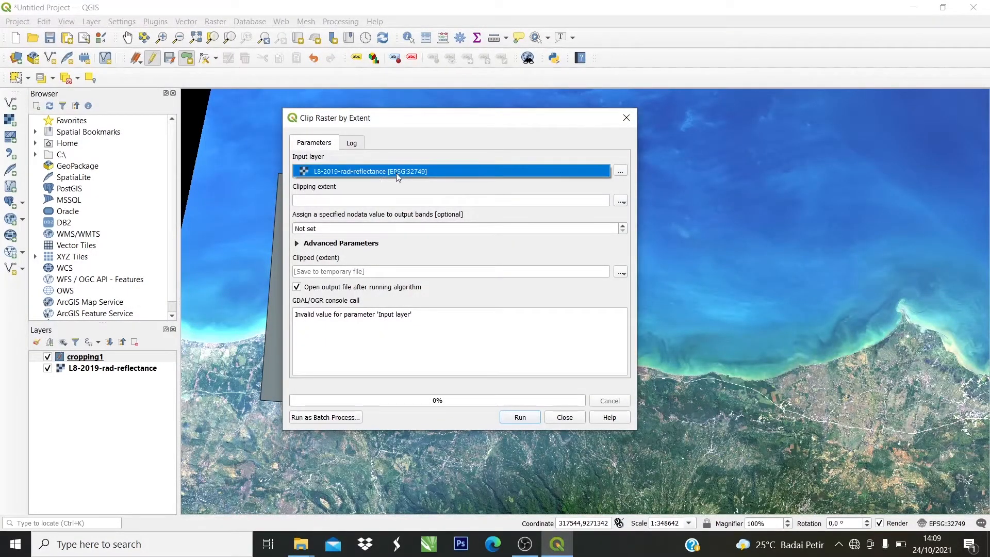
left_click(336, 170)
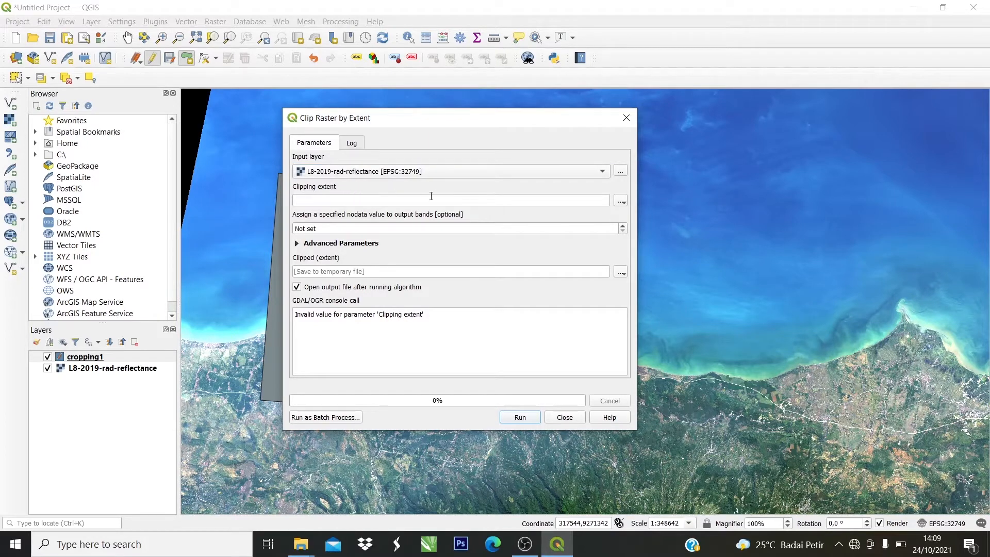
Calculate the clipping extent from the cropping1 layer and assign 0 as the nodata value of the output bands.
left_click(620, 201)
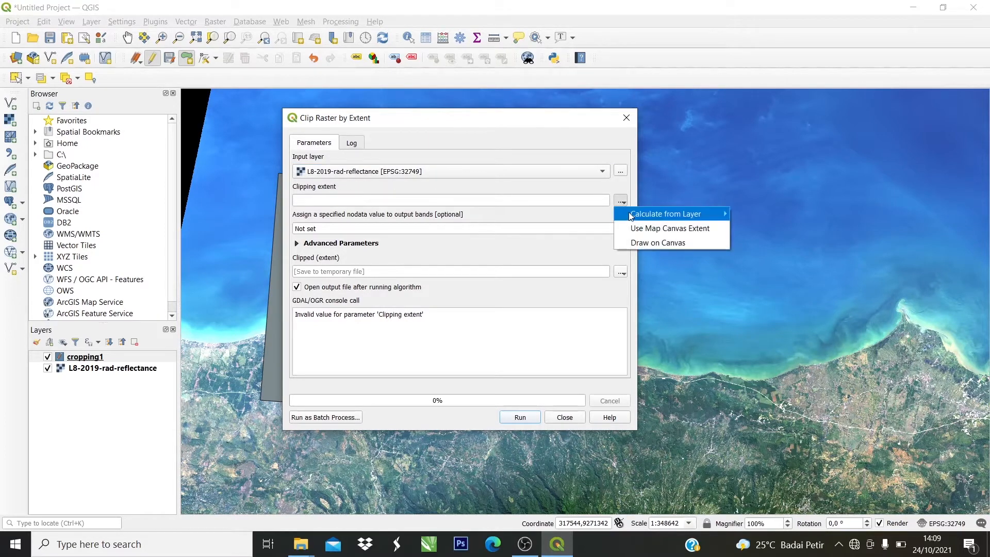
mouse_move(679, 211)
left_click(746, 227)
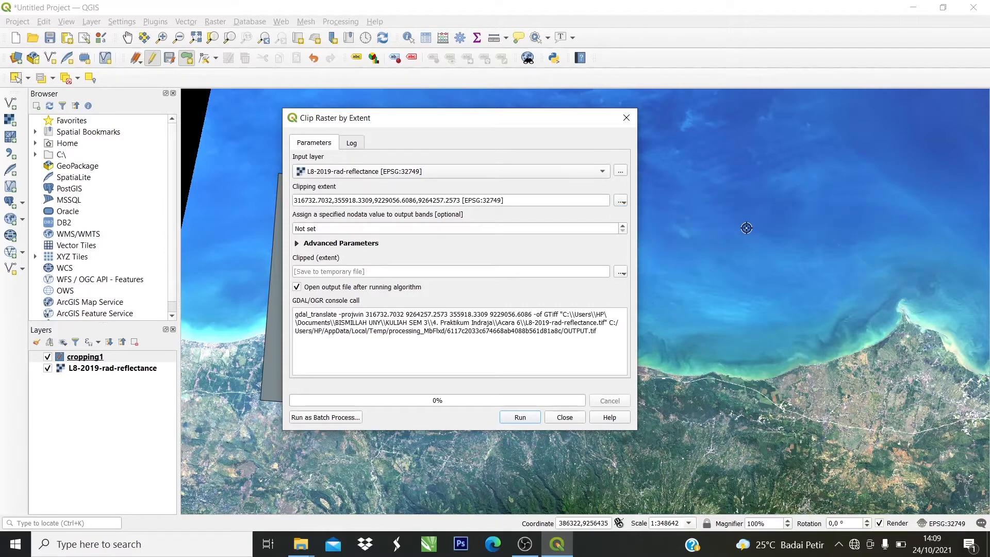
left_click(362, 228)
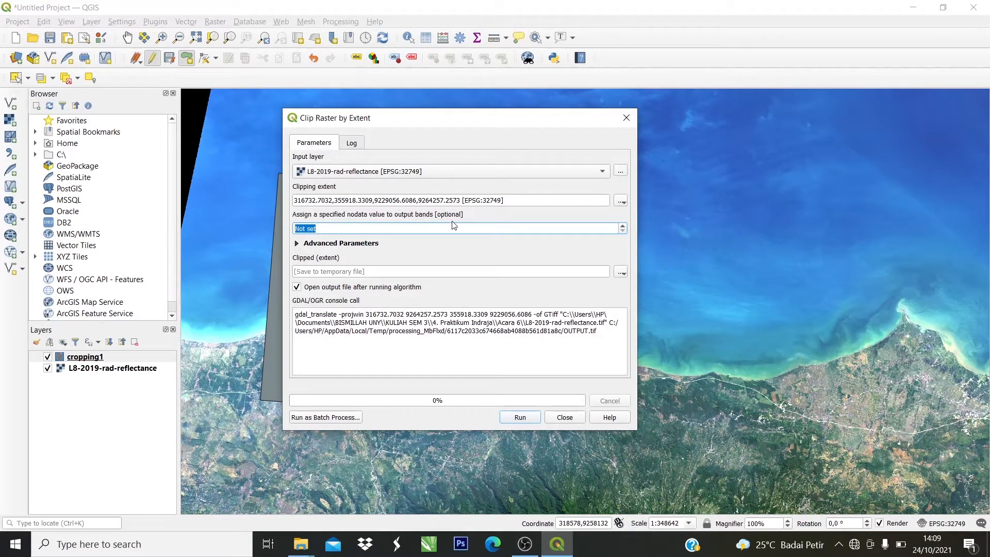
type("0")
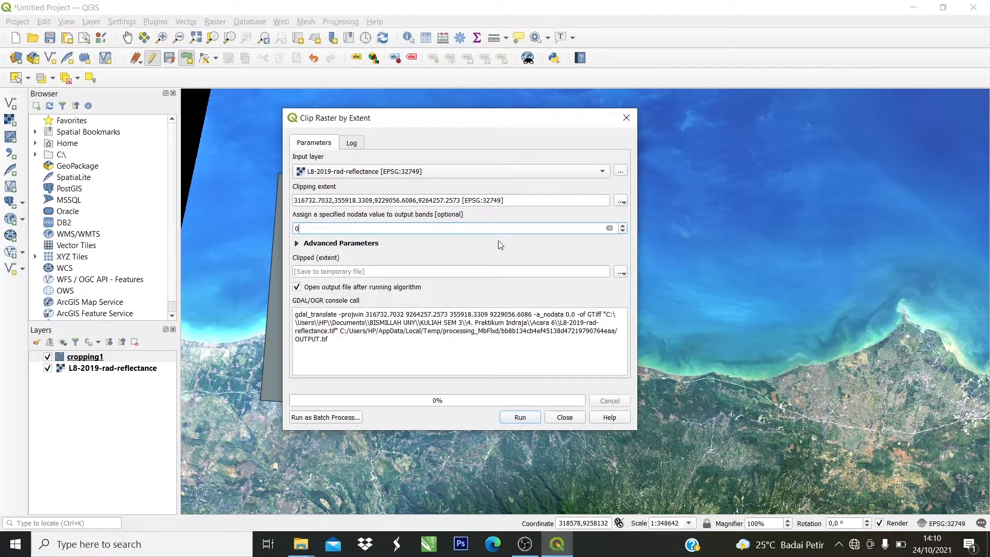
Save the clipped output as extract_cropping1.vrt in the Acara 6 folder, run the clip and close the tool.
left_click(623, 272)
left_click(639, 300)
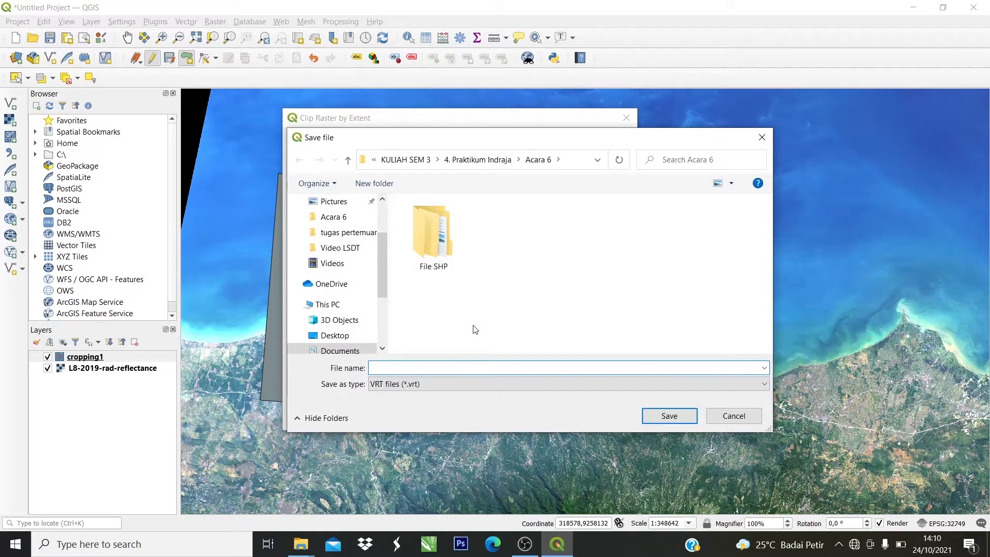
type("extract_cropping1")
left_click(668, 415)
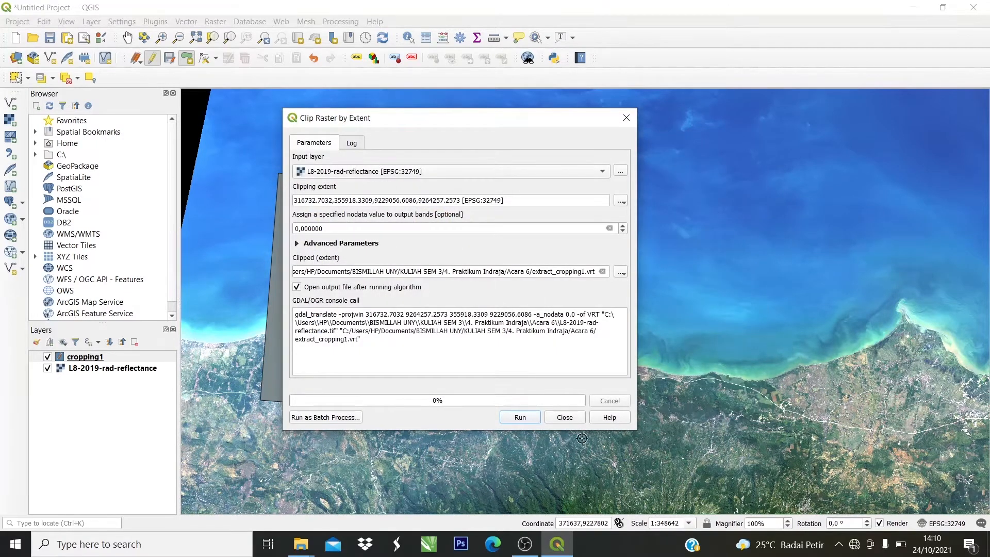
left_click(521, 418)
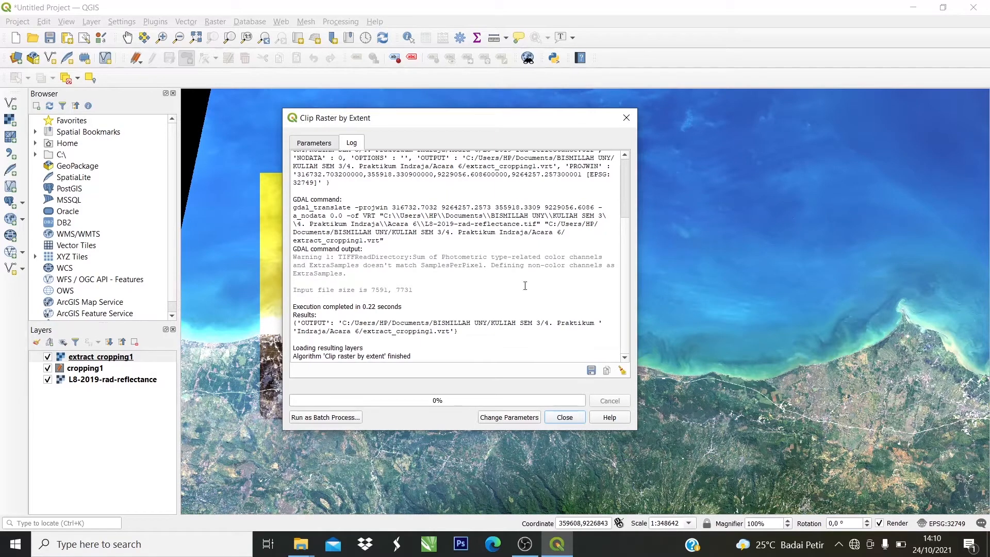
left_click(564, 418)
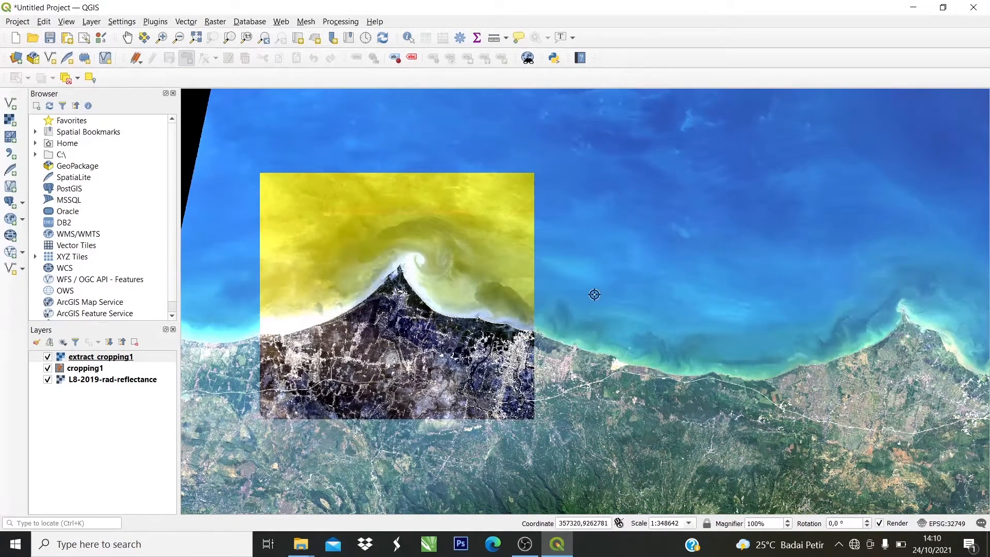
Hide the L8-2019-rad-reflectance layer and toggle cropping1's visibility to inspect the clipped raster on its own.
left_click(47, 367)
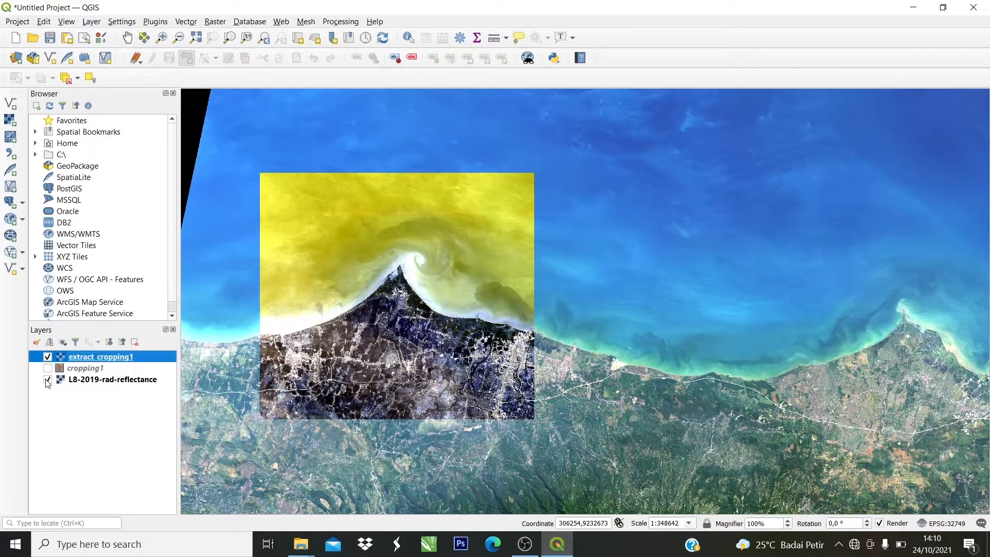
left_click(48, 380)
left_click(50, 369)
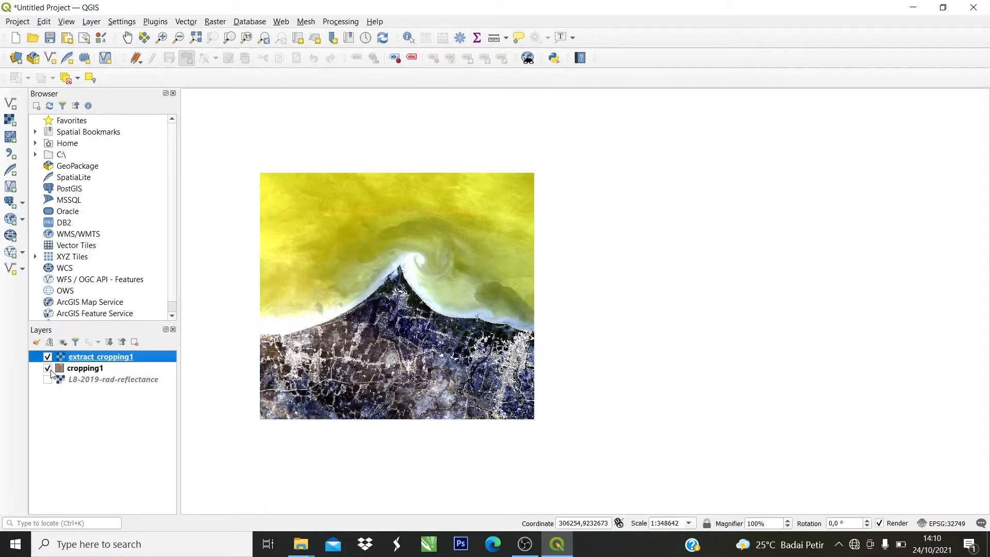
left_click(50, 369)
right_click(96, 357)
left_click(44, 371)
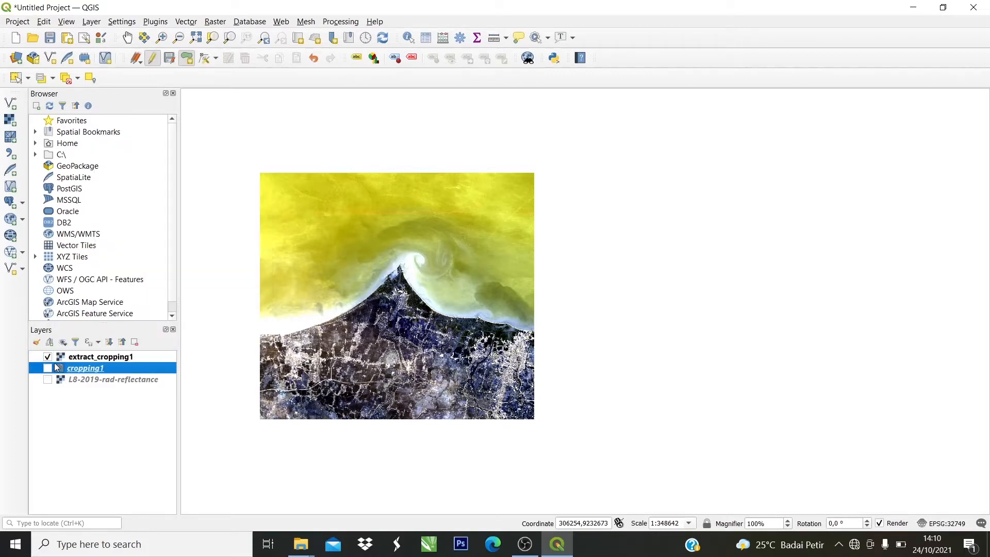
Set the extract_cropping1 layer's band rendering to Band 4 for red, Band 3 for green and Band 2 for blue, and apply it.
right_click(85, 359)
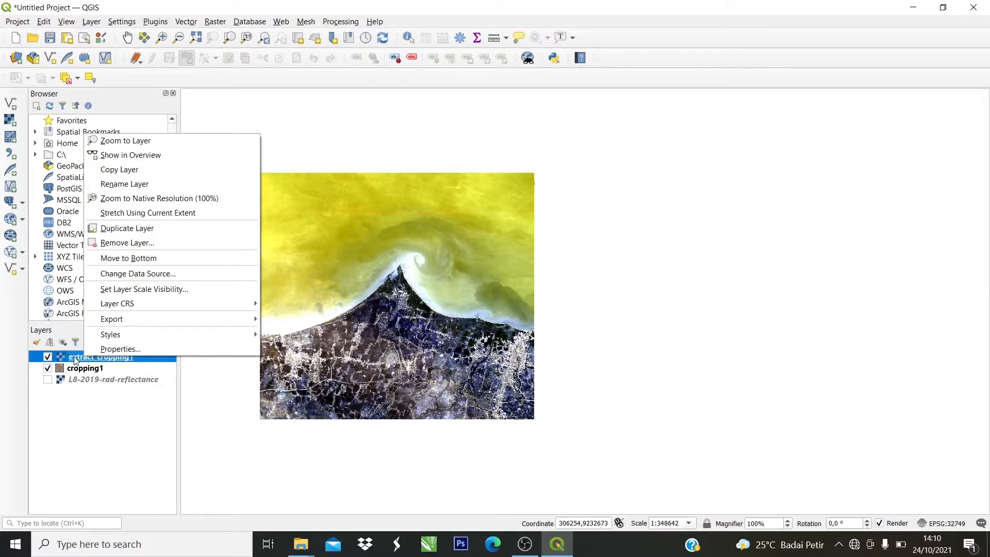
left_click(124, 350)
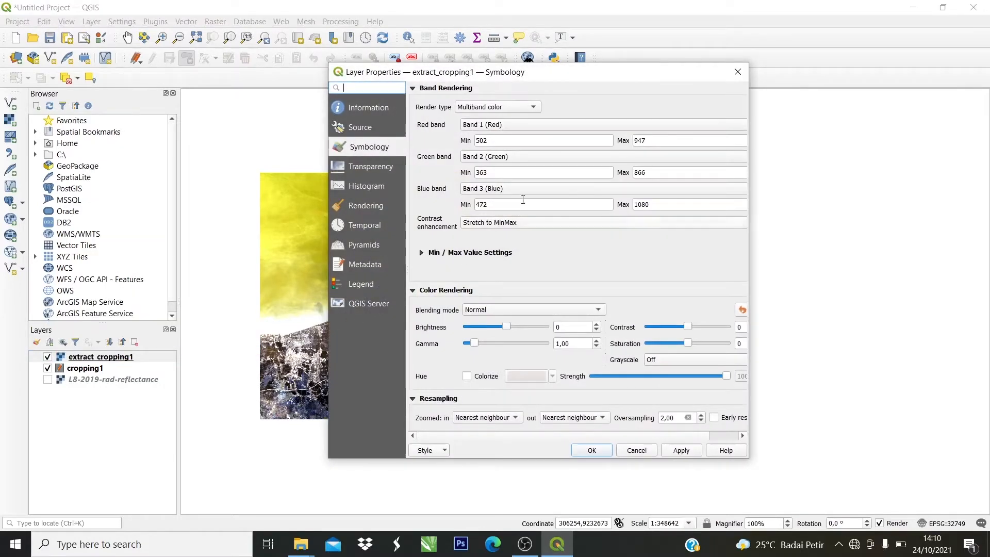
left_click(513, 124)
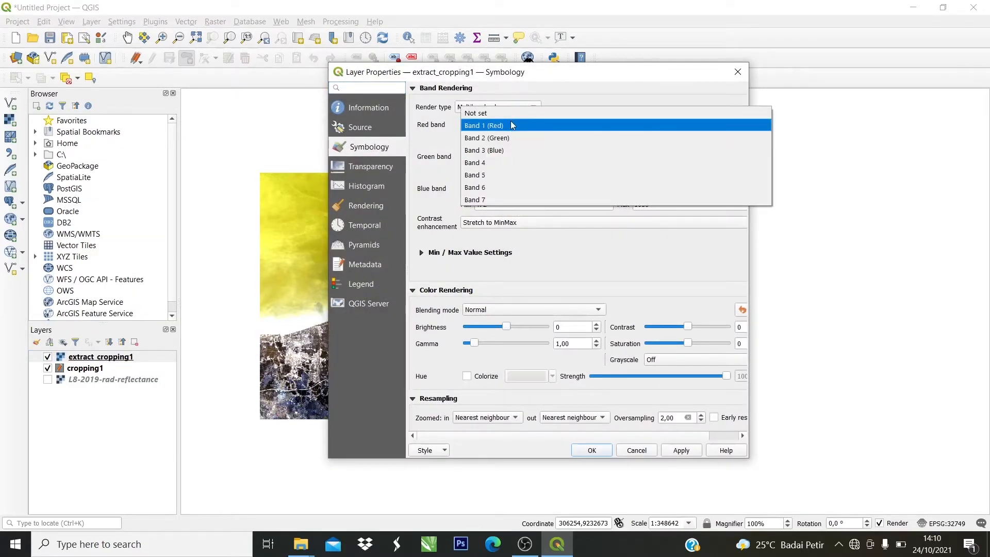
left_click(496, 163)
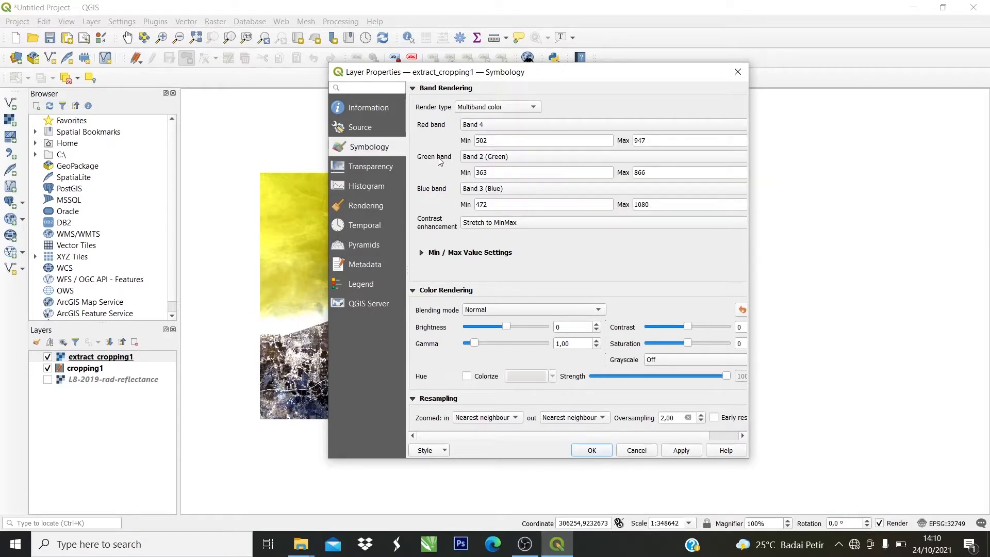
left_click(471, 158)
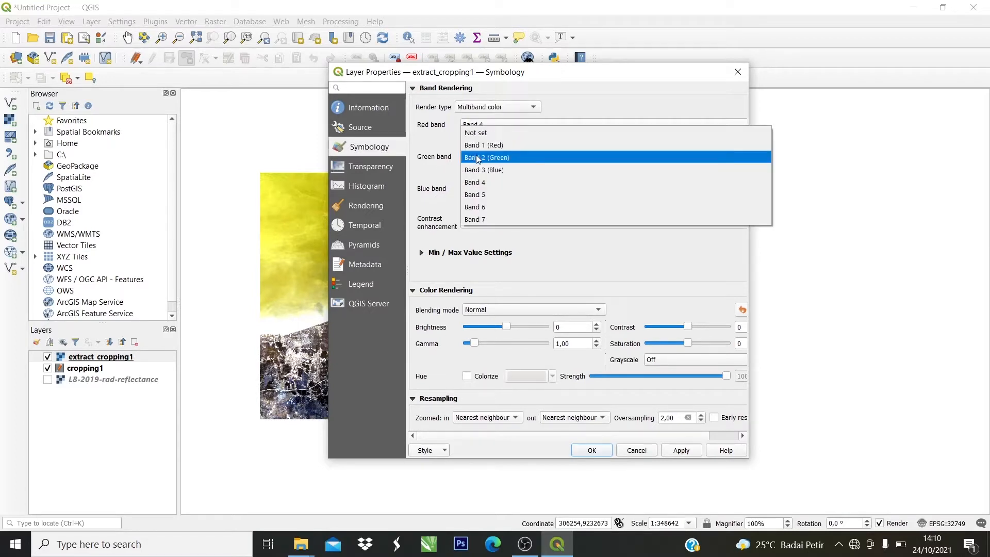
left_click(484, 170)
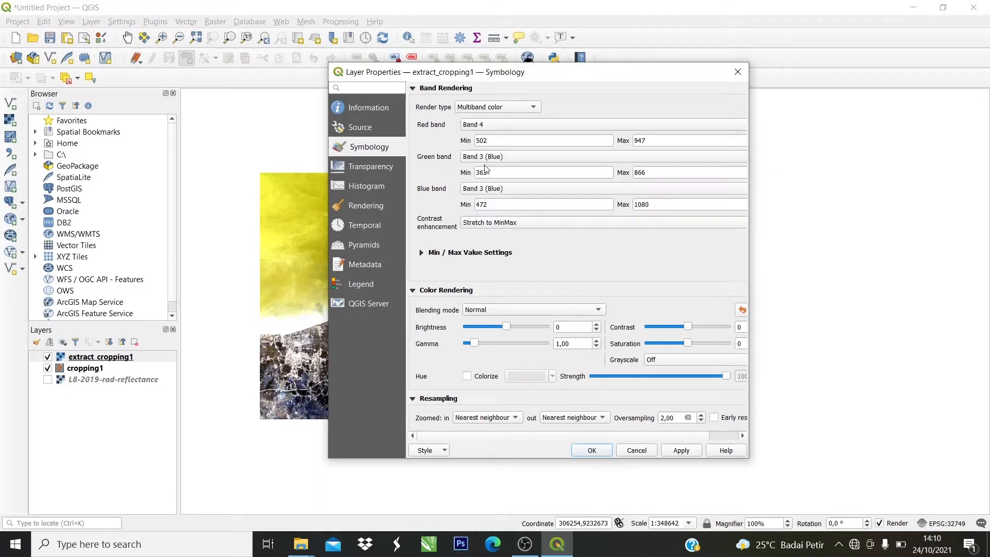
left_click(500, 190)
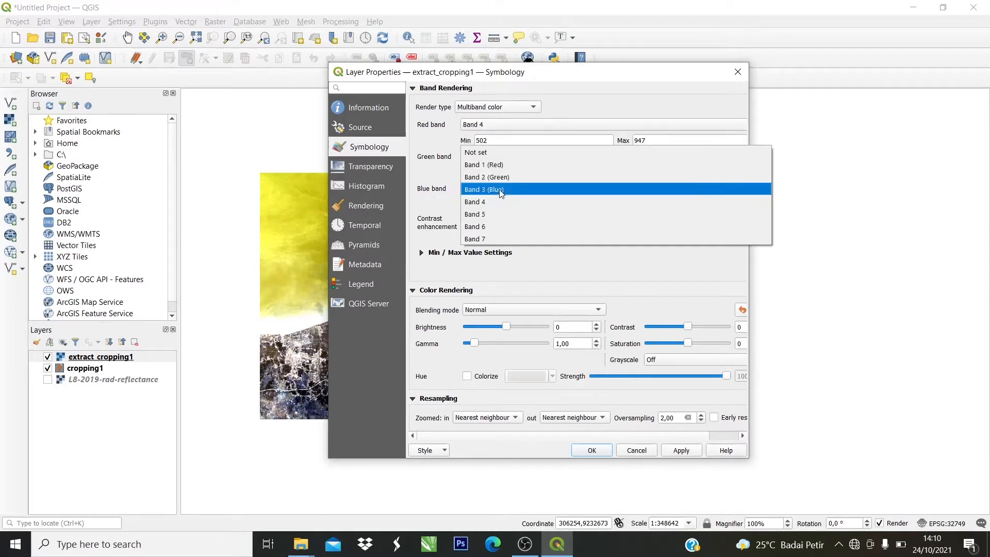
left_click(499, 177)
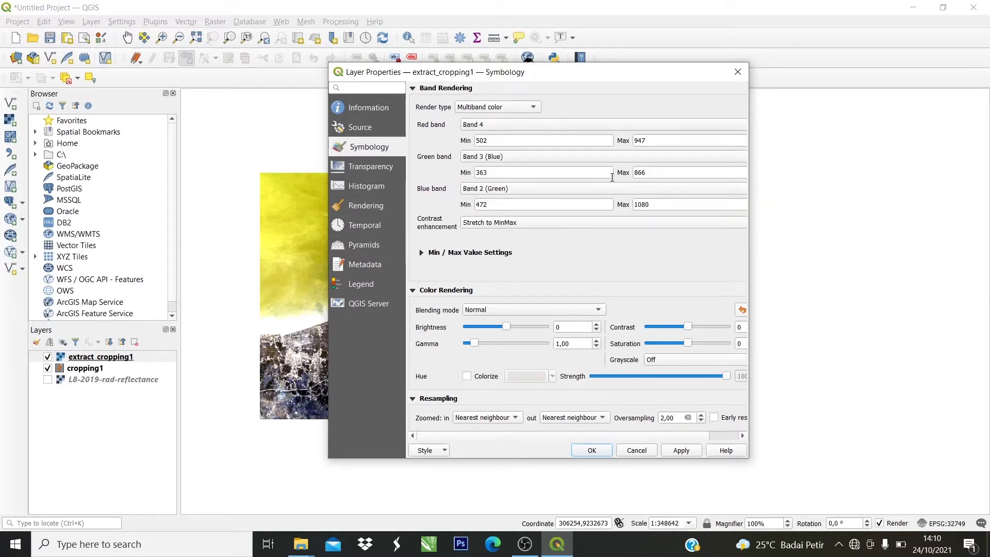
left_click(682, 451)
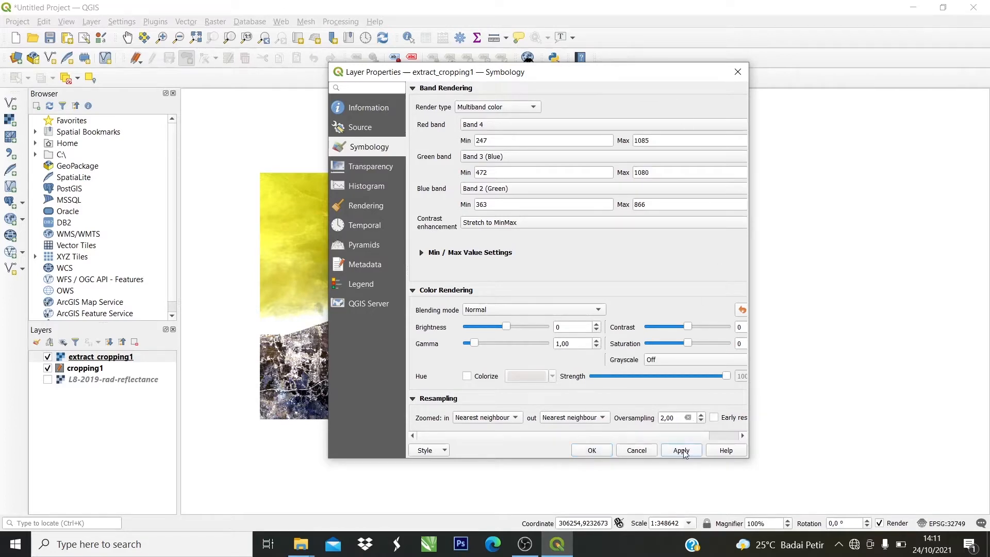
left_click(597, 453)
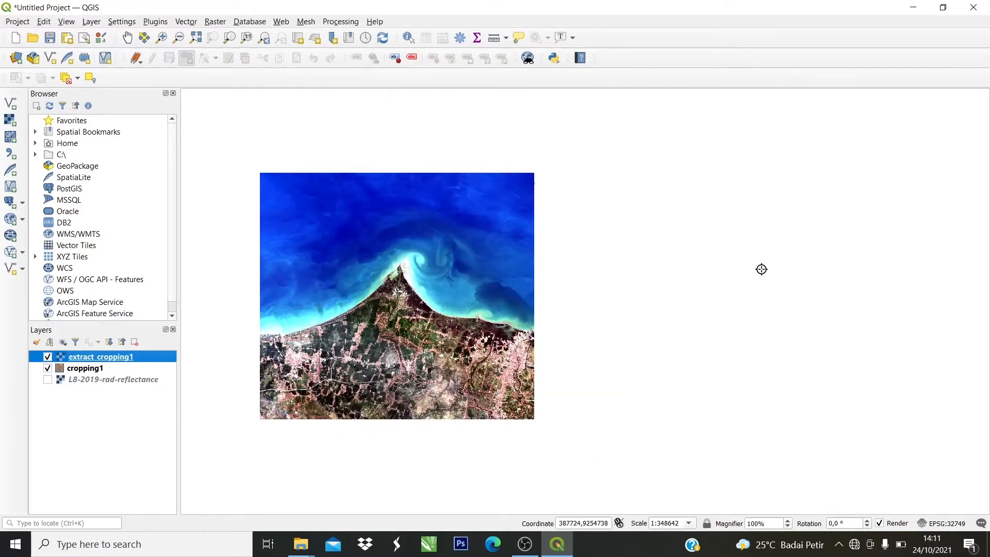
Hide the extract_cropping1 and cropping1 layers and show the full L8-2019-rad-reflectance scene.
left_click(47, 357)
left_click(48, 368)
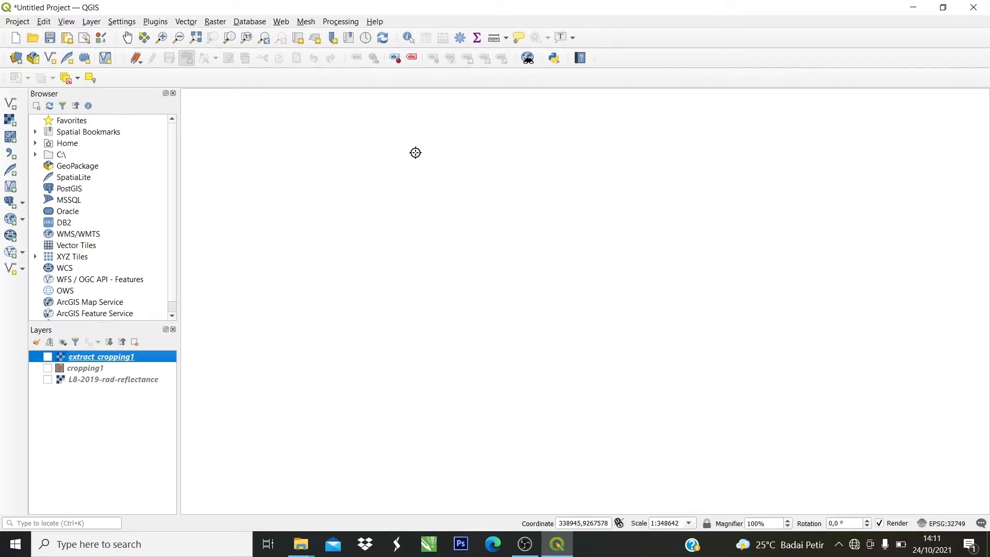
left_click(48, 379)
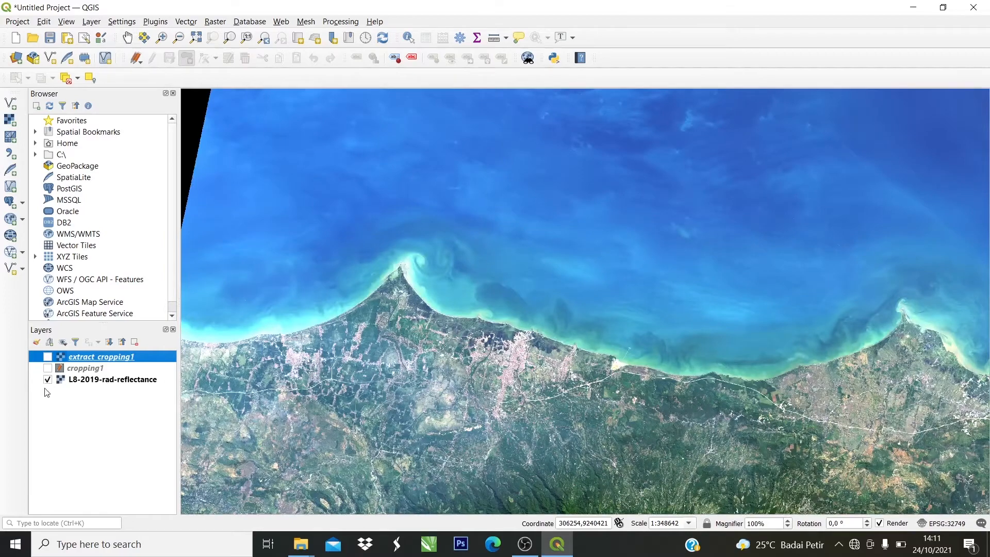
scroll(341, 307, "down", 4)
scroll(453, 422, "up", 2)
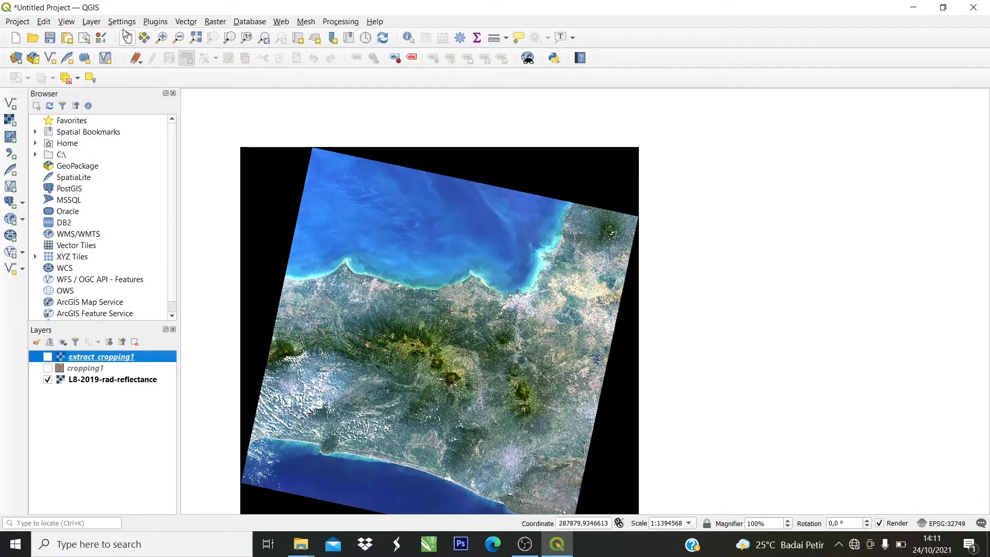
Add Batas_Admin_Sleman.shp from the SHP folder inside Acara 6's File SHP folder to the project as a vector layer.
left_click(91, 21)
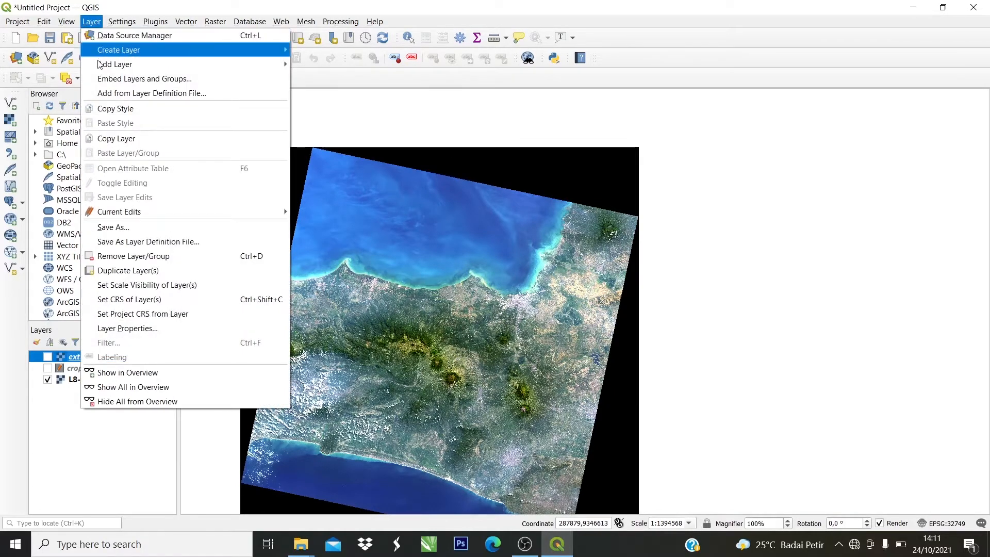
mouse_move(100, 67)
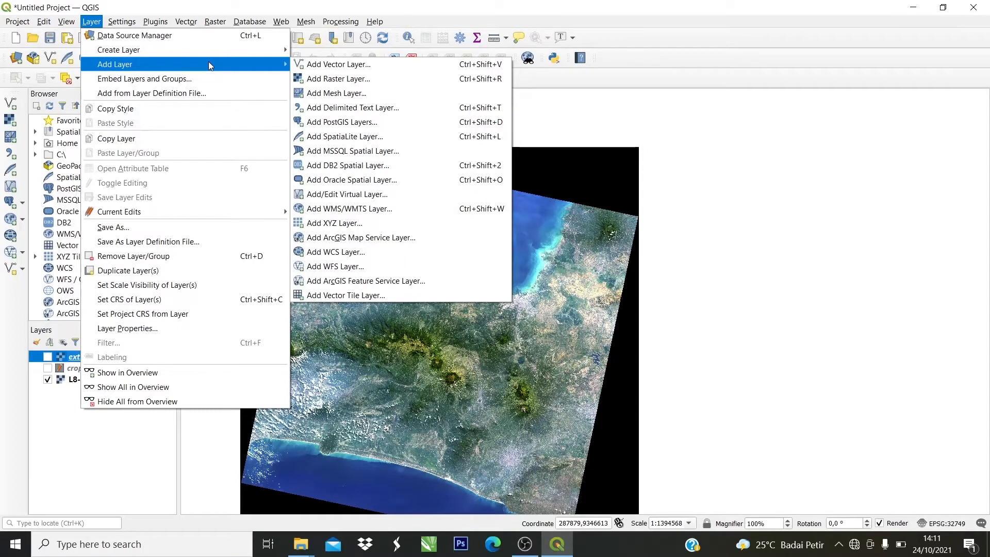
left_click(318, 64)
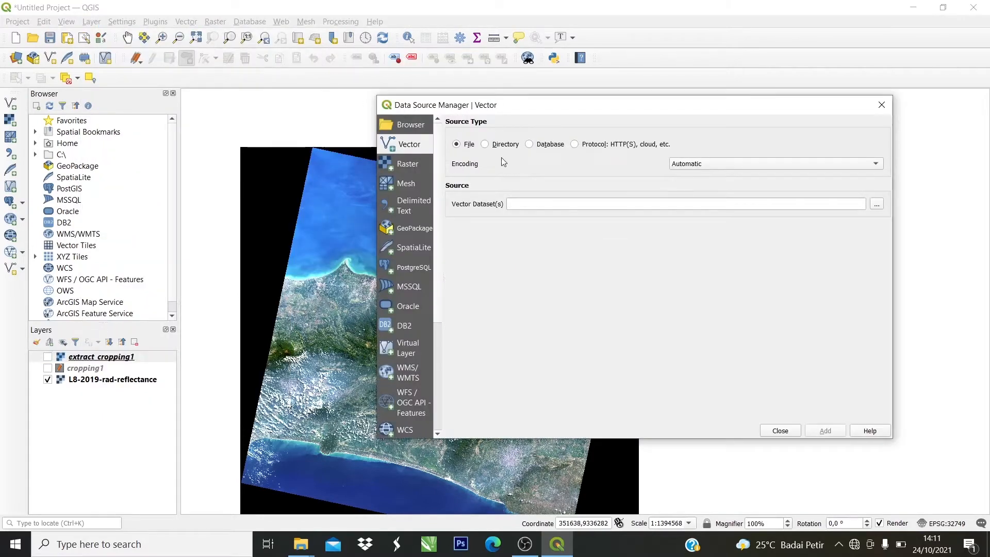
left_click_drag(576, 115, 404, 104)
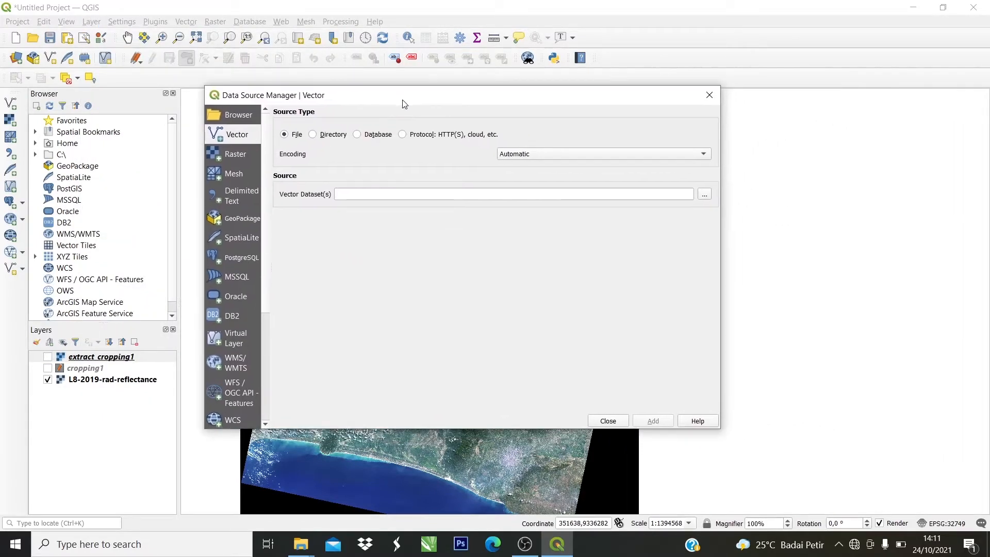
left_click(707, 195)
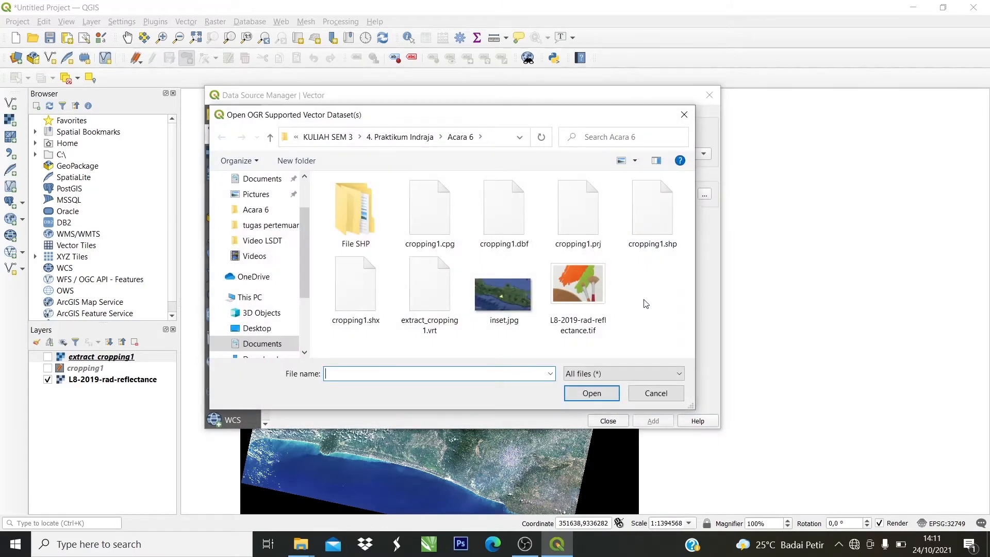
double_click(363, 226)
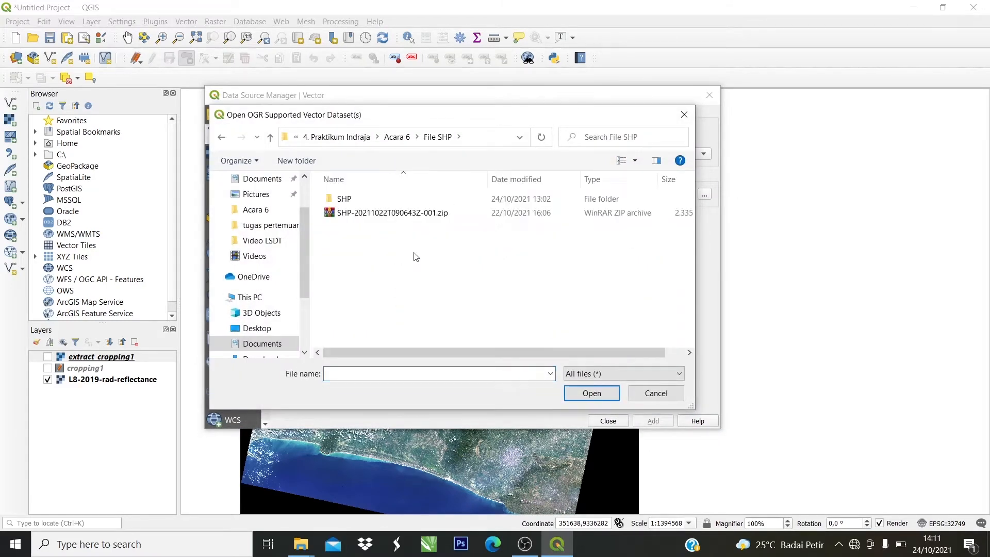
double_click(374, 201)
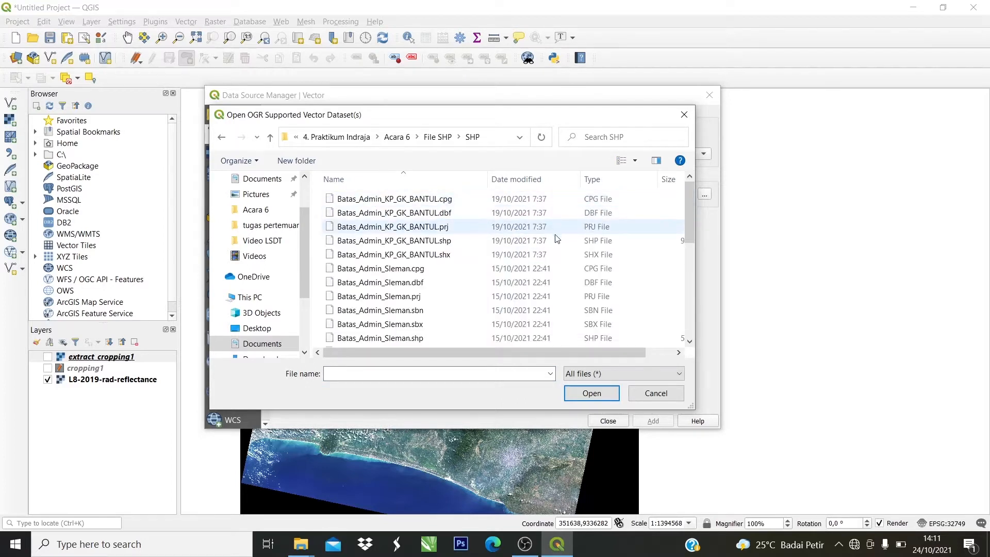
scroll(564, 275, "down", 2)
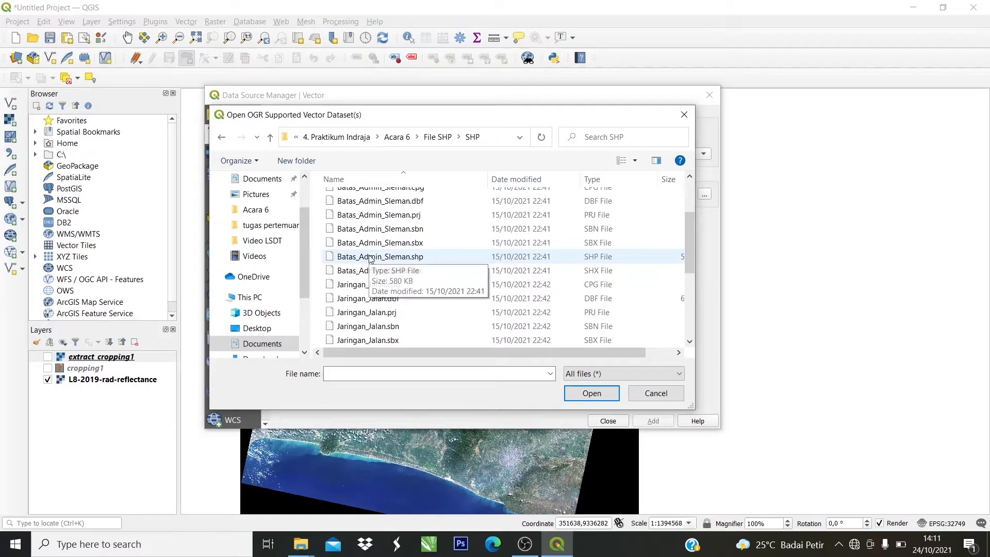
left_click(464, 258)
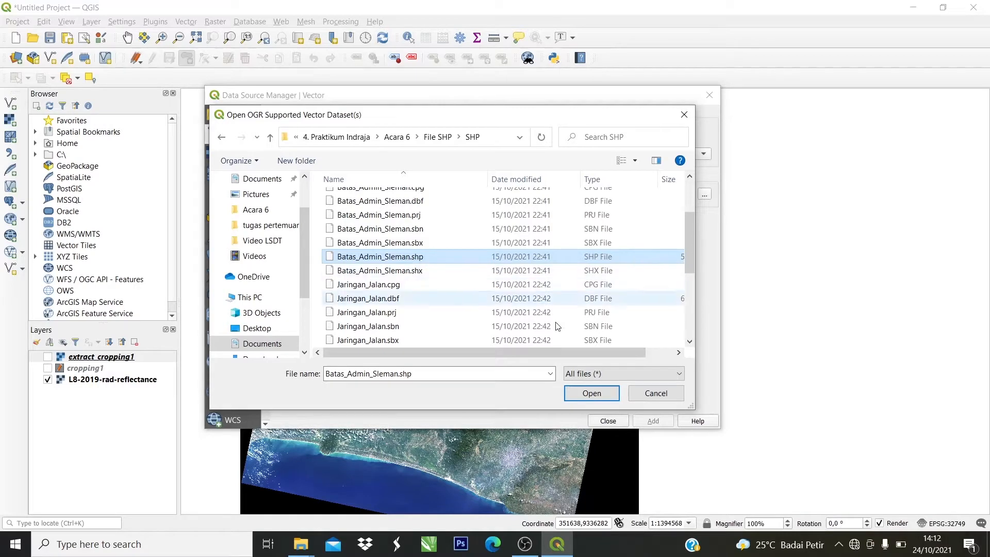
left_click(590, 392)
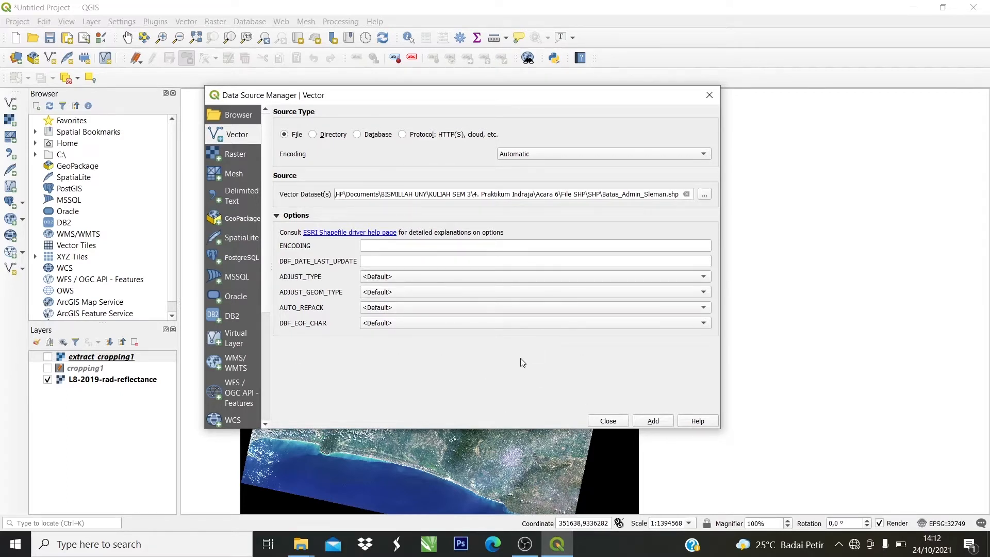
left_click(651, 421)
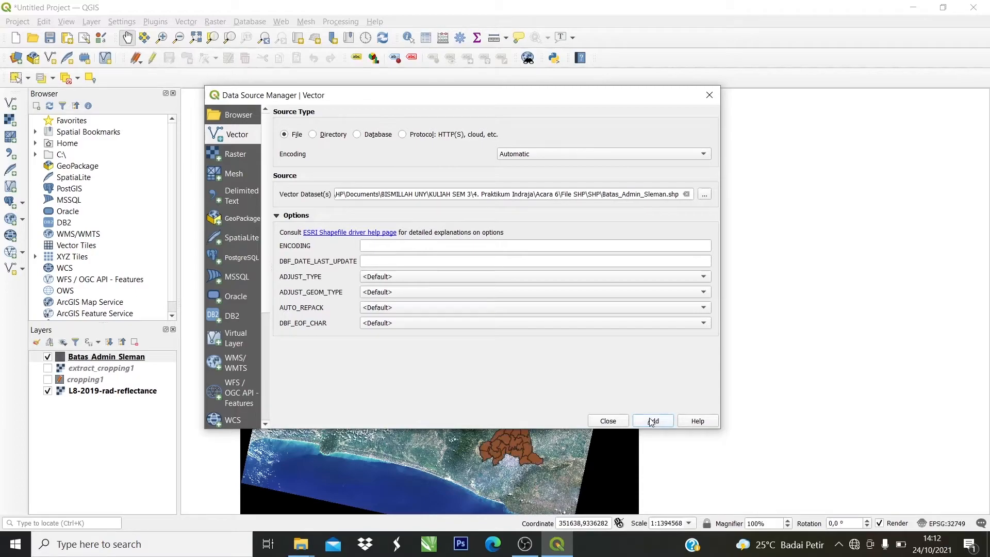
Close the data source dialog and examine where the Batas_Admin_Sleman boundary lies on the Landsat scene.
left_click(613, 421)
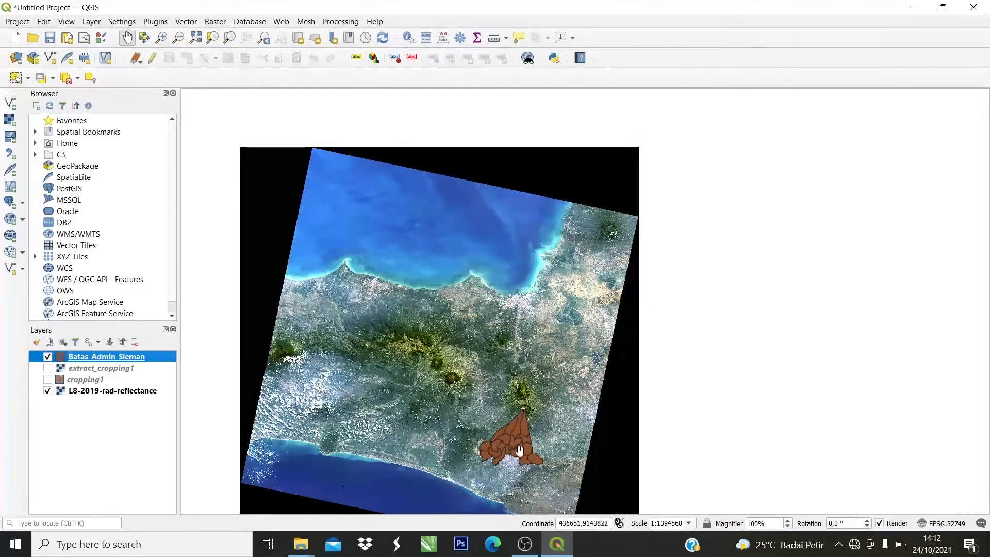
scroll(517, 457, "up", 2)
scroll(517, 456, "up", 1)
scroll(510, 469, "down", 4)
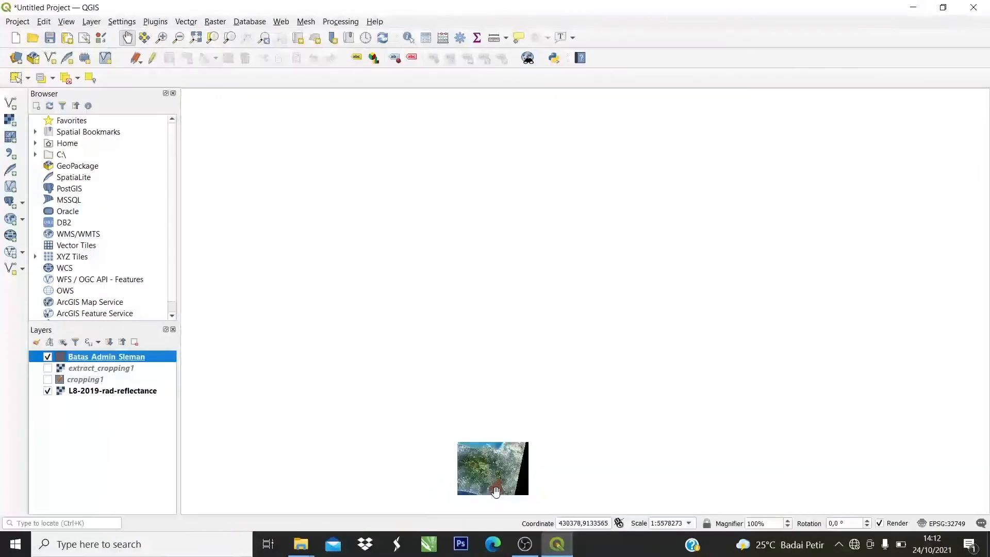
scroll(491, 507, "up", 2)
scroll(491, 507, "up", 2)
scroll(632, 466, "down", 1)
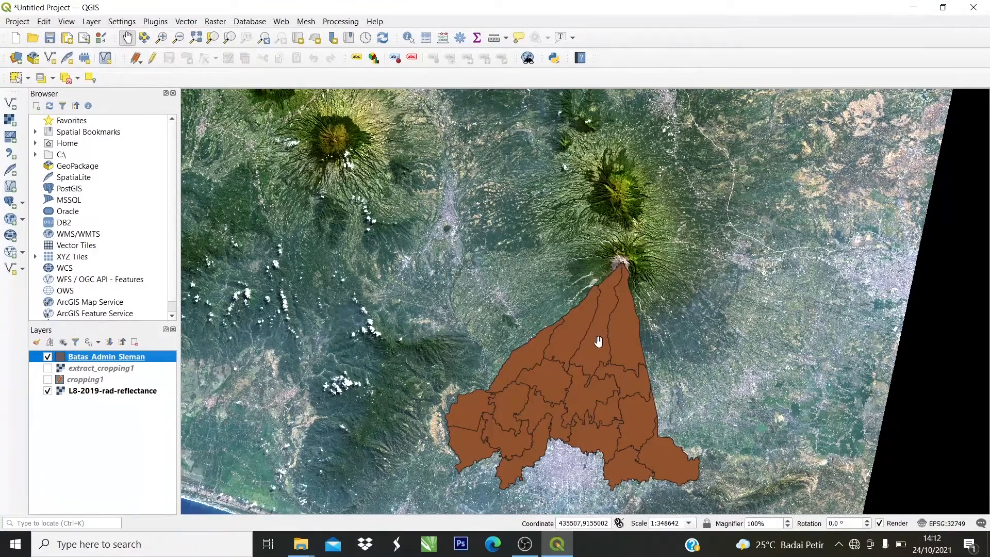
scroll(572, 384, "down", 1)
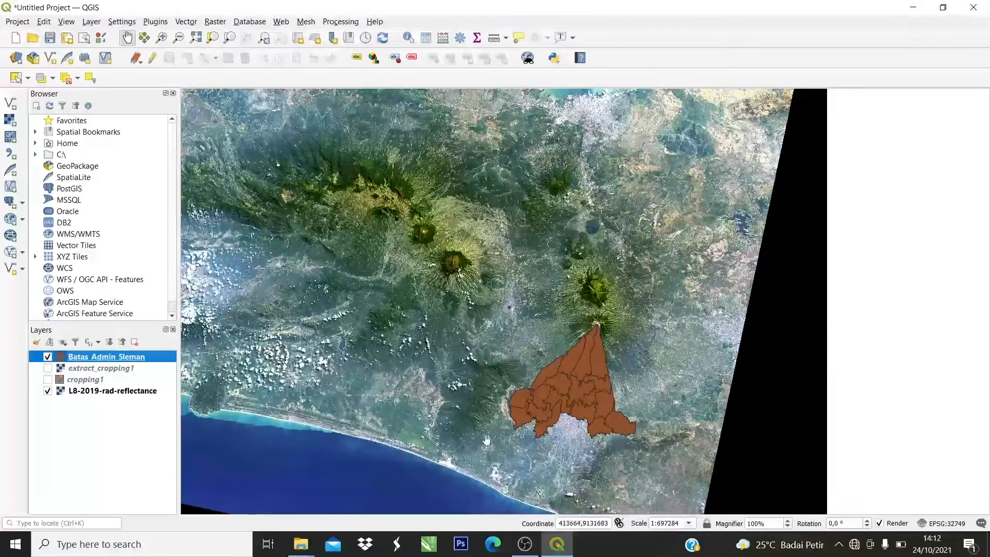
scroll(351, 402, "up", 1)
scroll(841, 387, "down", 1)
scroll(889, 394, "up", 1)
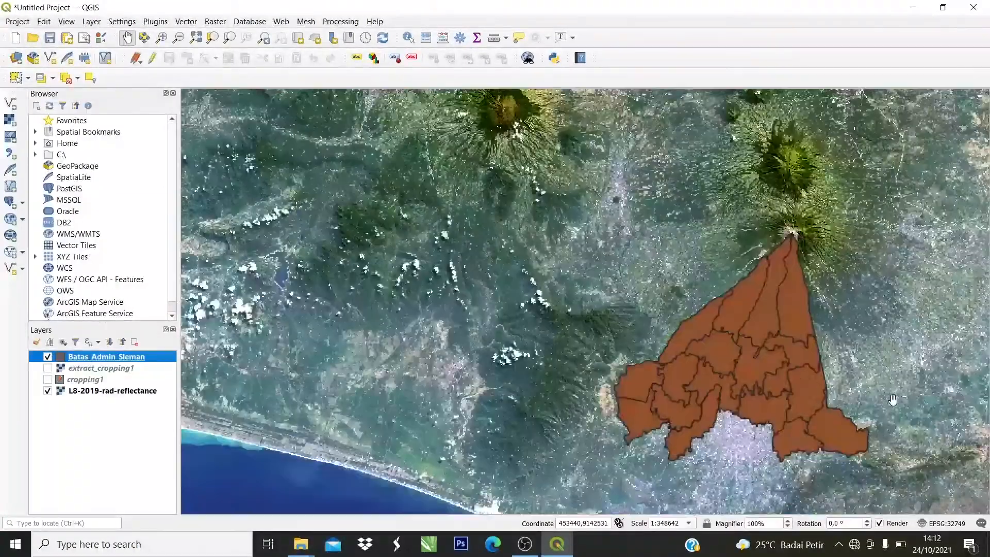
scroll(893, 399, "up", 1)
scroll(893, 402, "down", 1)
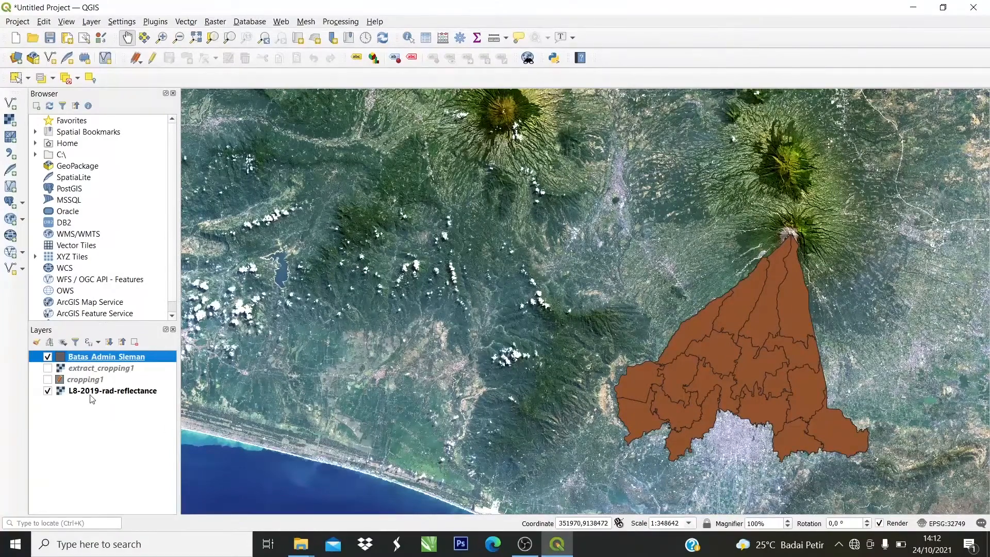
Change the Batas_Admin_Sleman layer's symbology to the outline red preset so the imagery shows through its polygons.
right_click(99, 355)
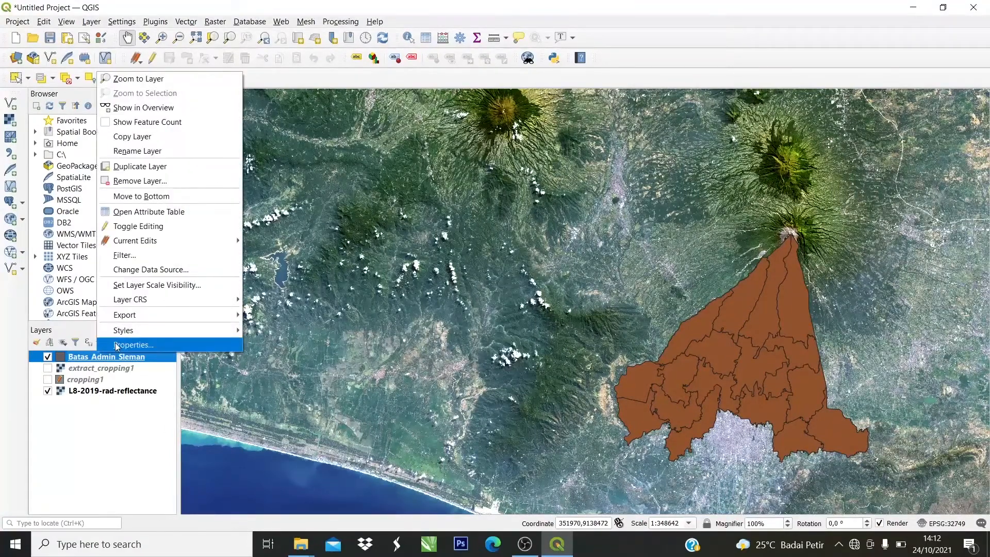
left_click(118, 344)
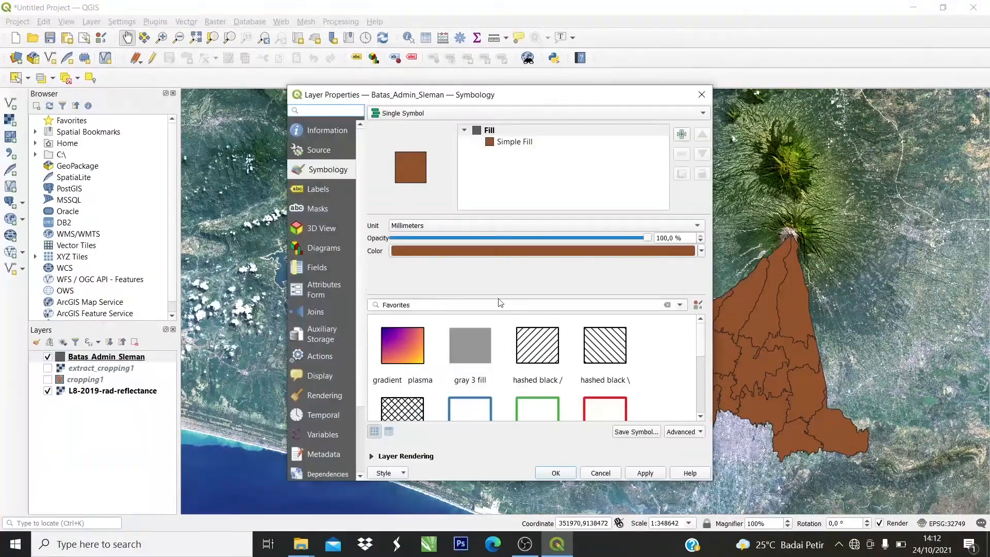
scroll(572, 323, "down", 2)
left_click(598, 333)
scroll(596, 330, "up", 3)
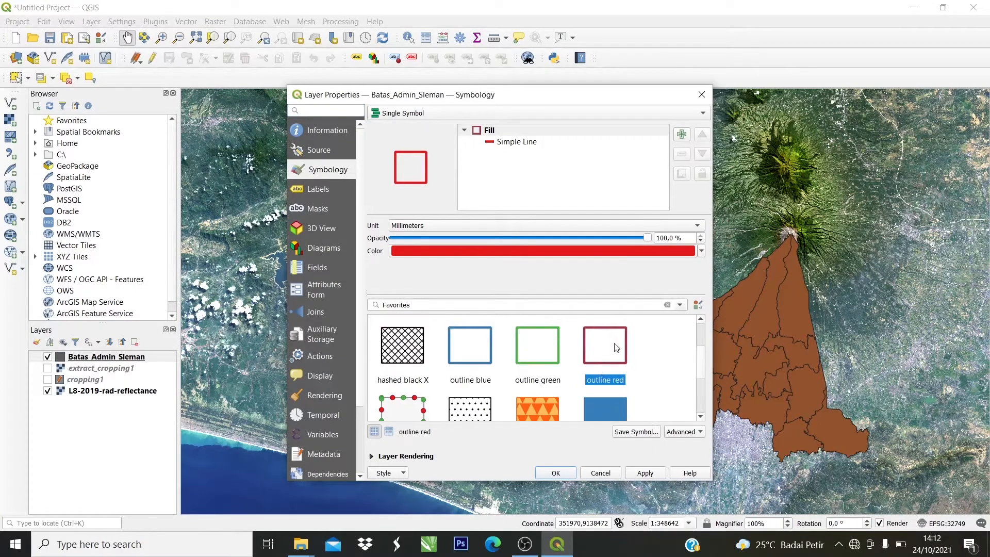
scroll(630, 370, "down", 5)
left_click(555, 473)
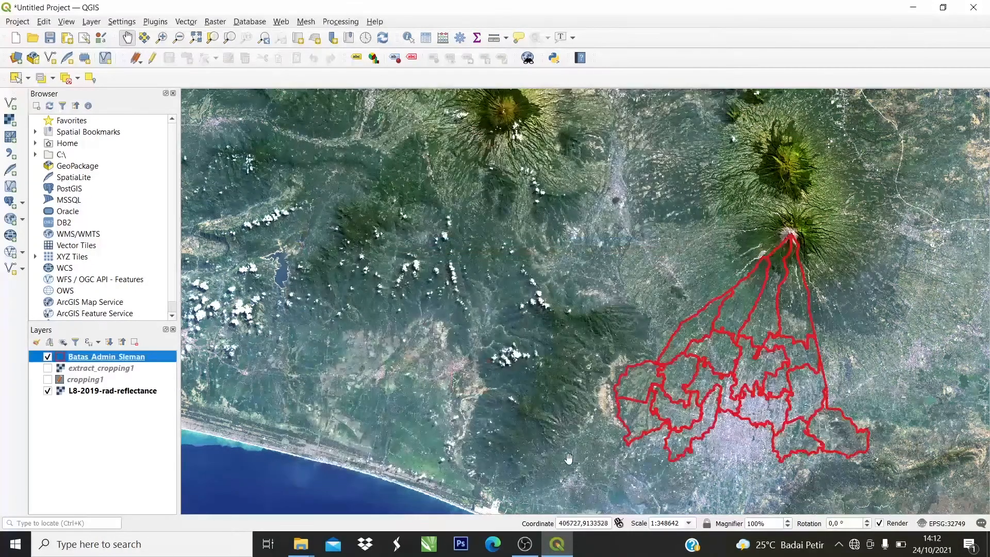
Set up Clip Raster by Mask Layer with L8-2019-rad-reflectance as input, Batas_Admin_Sleman as mask and a nodata value of 0.
scroll(885, 432, "up", 1)
scroll(884, 432, "down", 1)
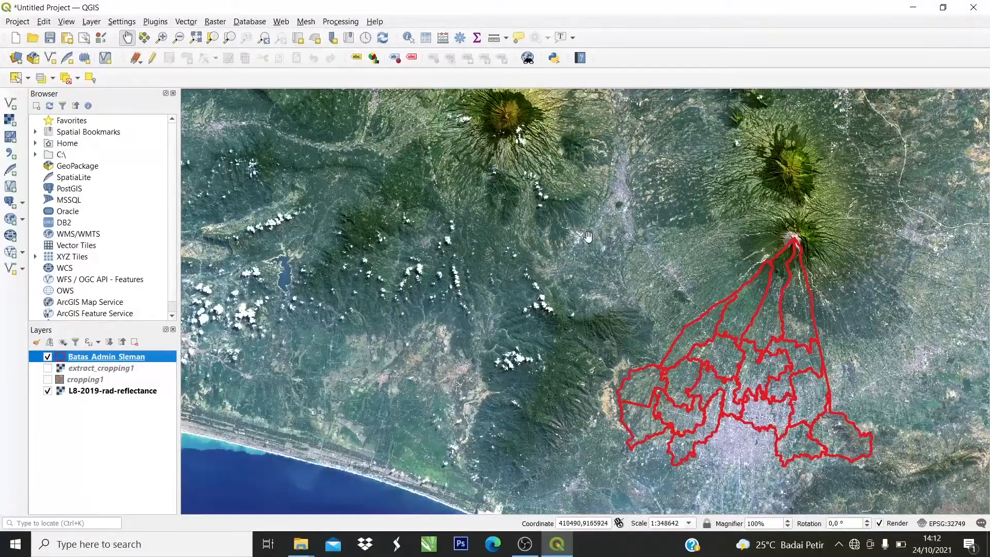
left_click(211, 25)
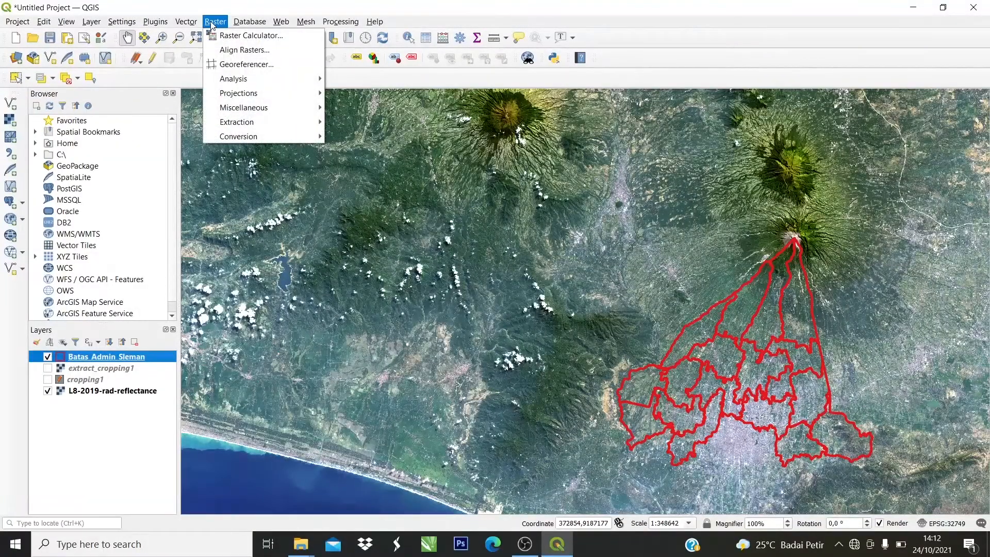
mouse_move(254, 127)
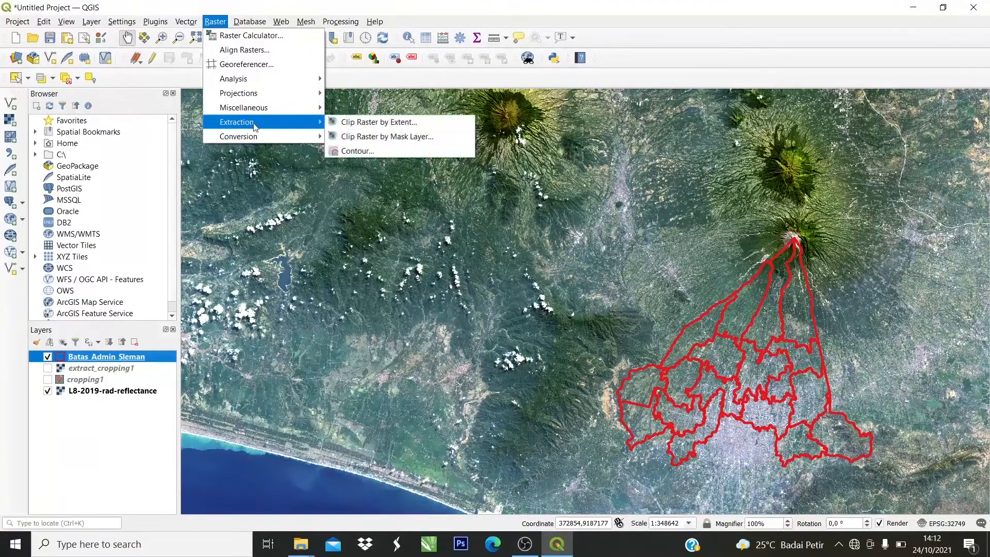
left_click(384, 137)
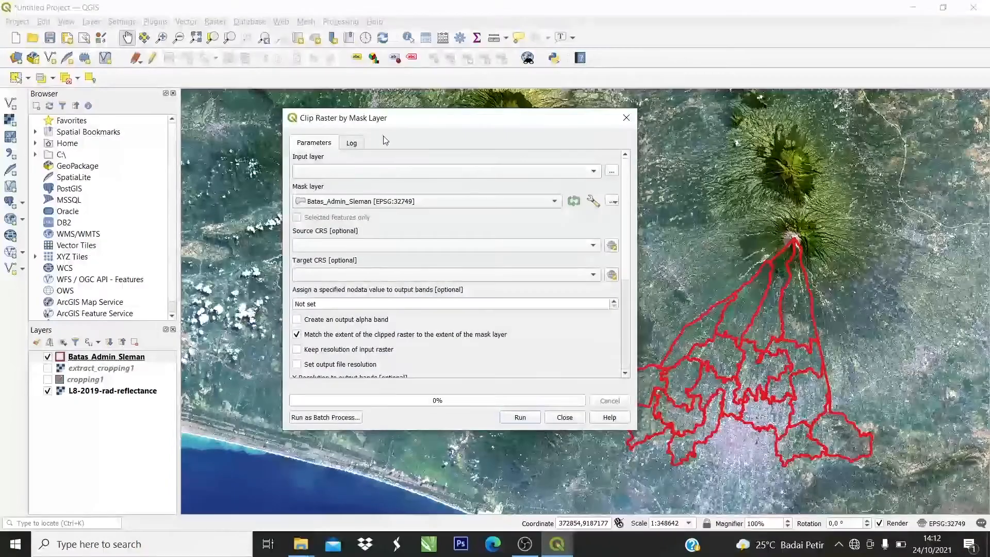
left_click(562, 177)
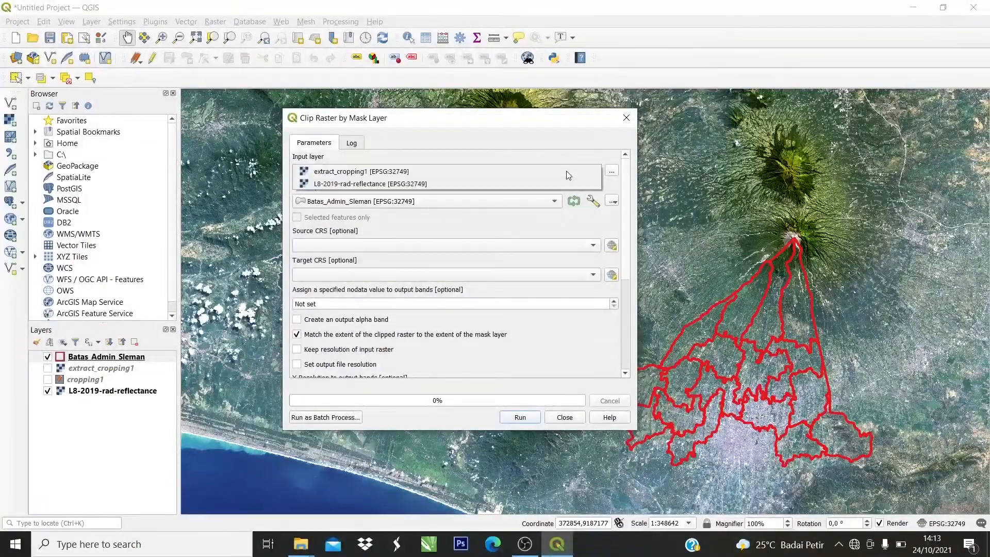
left_click(347, 183)
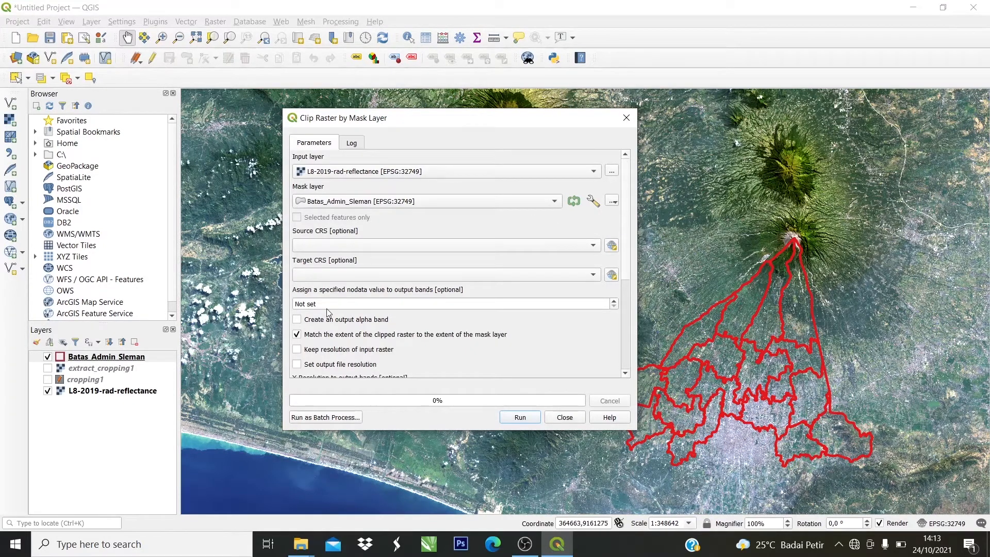
left_click_drag(324, 301, 274, 302)
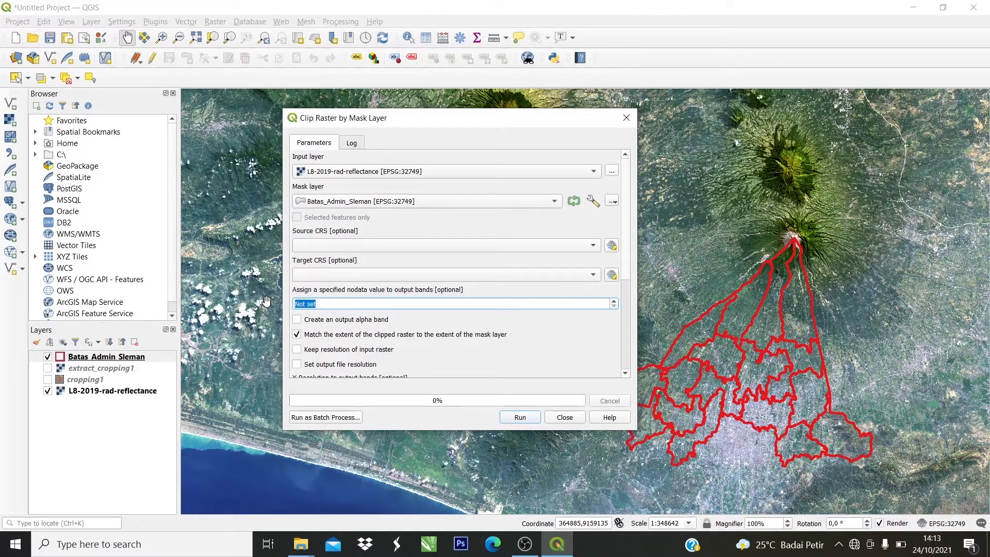
type("0")
Set the clipped output file to extract_cropping2.vrt in the Acara 6 folder, run the clip and close the tool.
left_click_drag(626, 234, 625, 343)
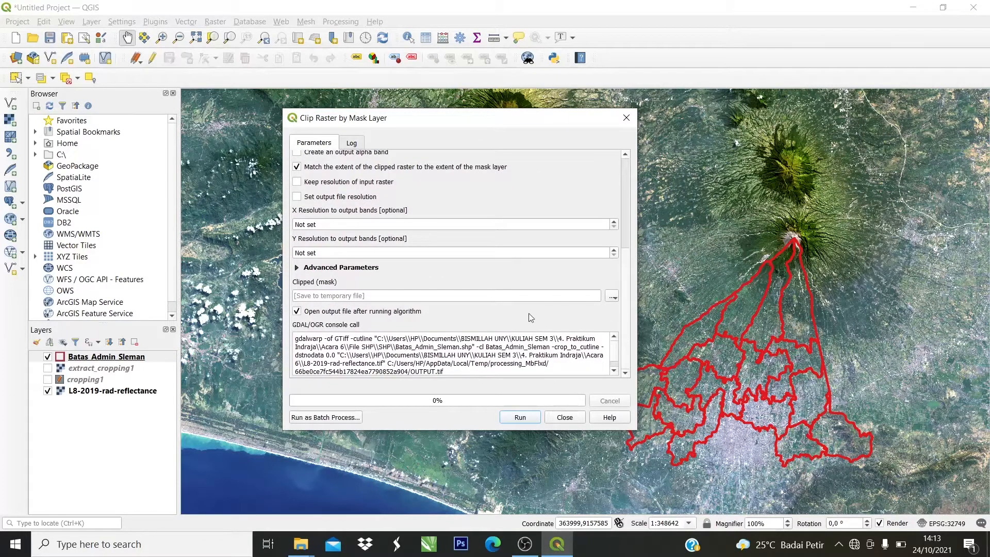
left_click(617, 296)
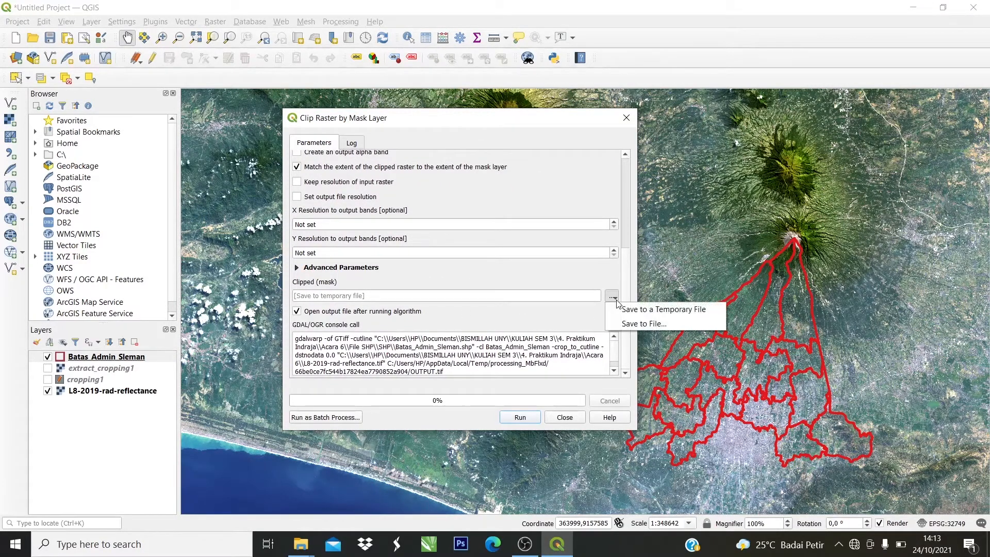
left_click(617, 326)
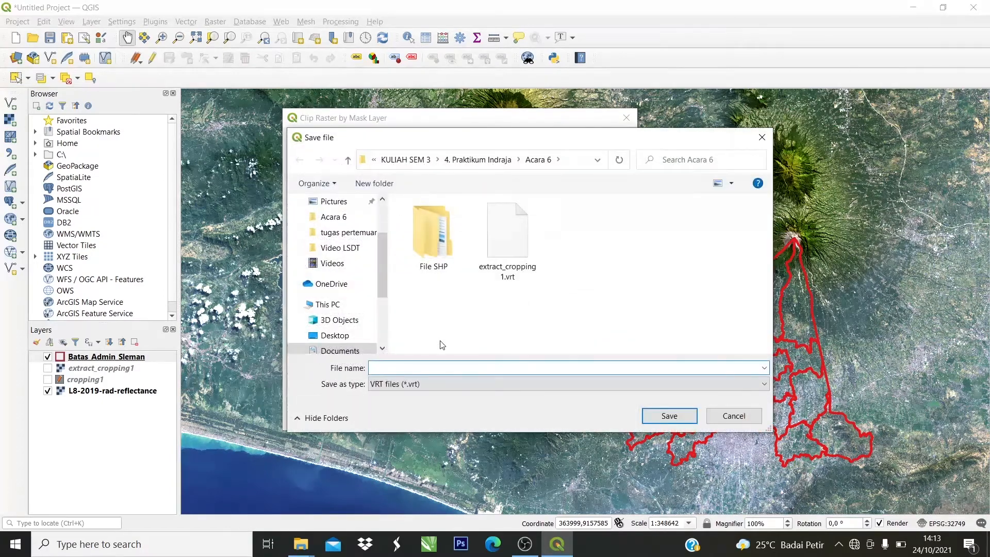
type("exst")
key("BackSpace")
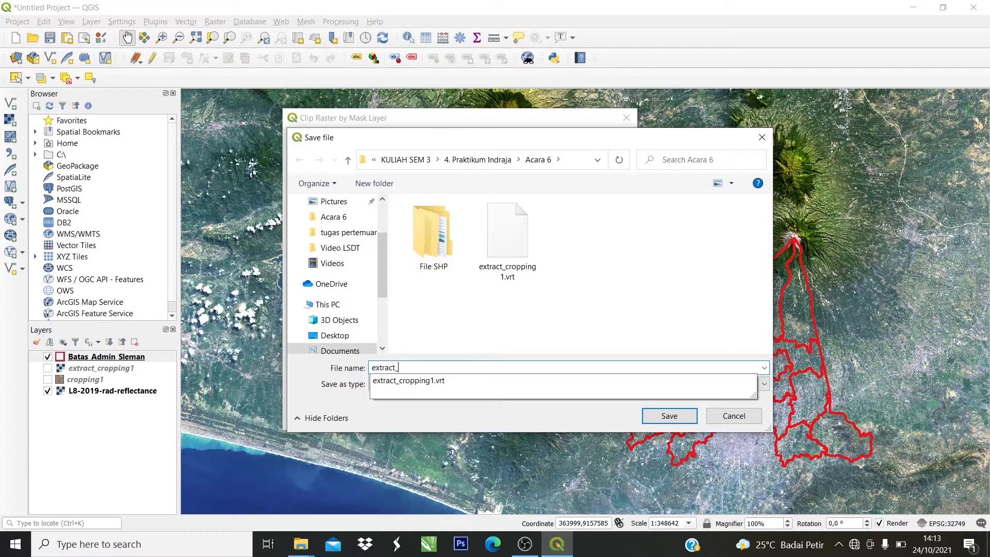
type("g2")
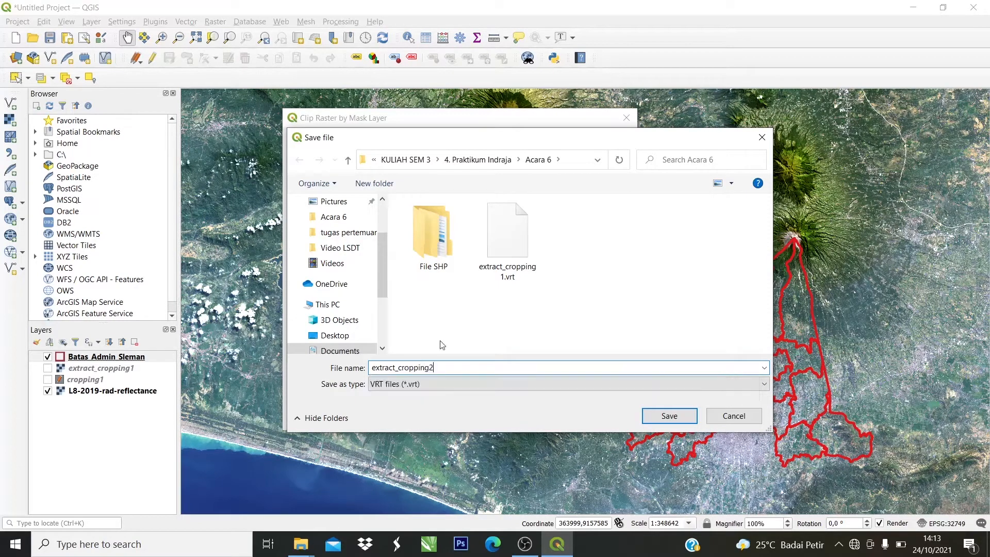
left_click(646, 420)
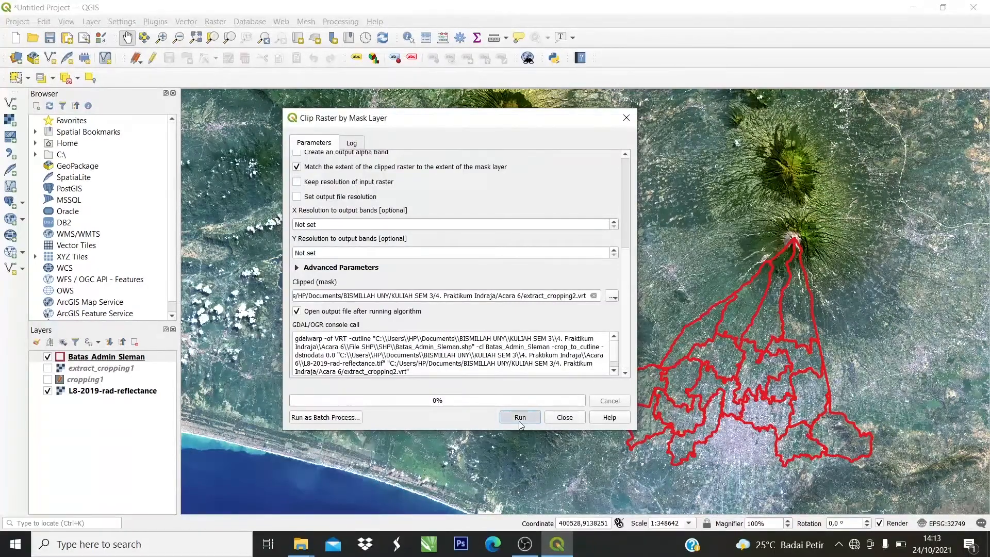
left_click(520, 418)
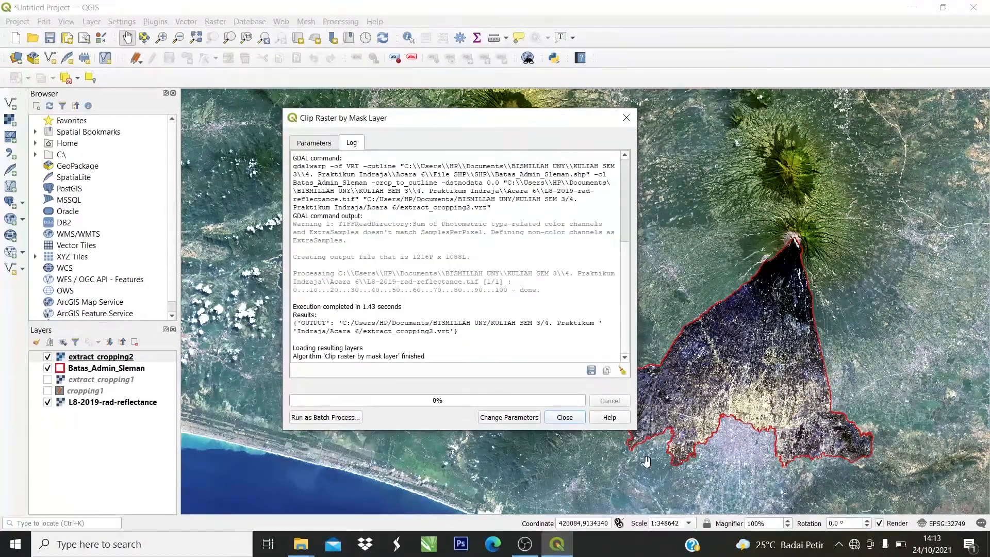
left_click(565, 417)
Hide the L8-2019-rad-reflectance layer and move Batas_Admin_Sleman above extract_cropping2 in the layer order.
scroll(773, 412, "down", 1)
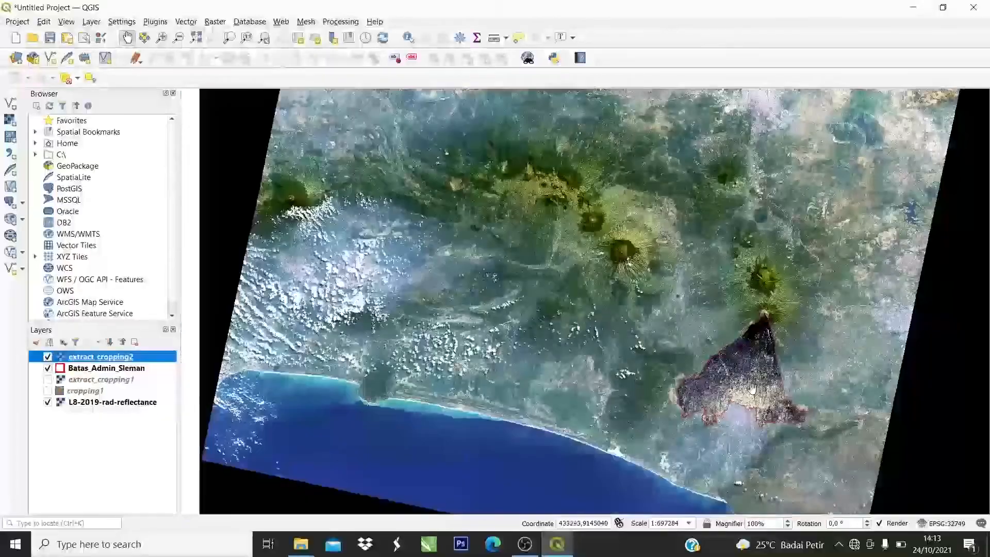
scroll(812, 427, "up", 2)
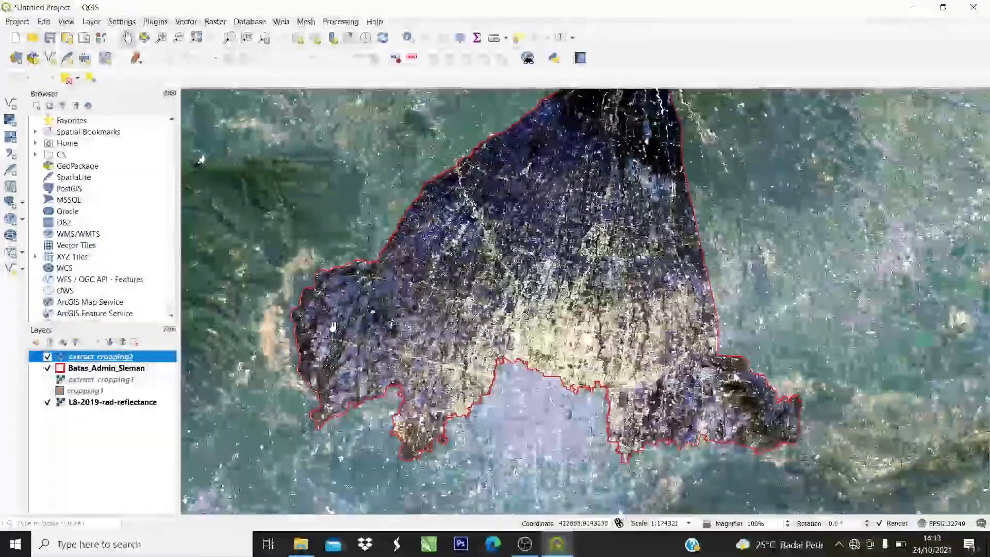
left_click(48, 402)
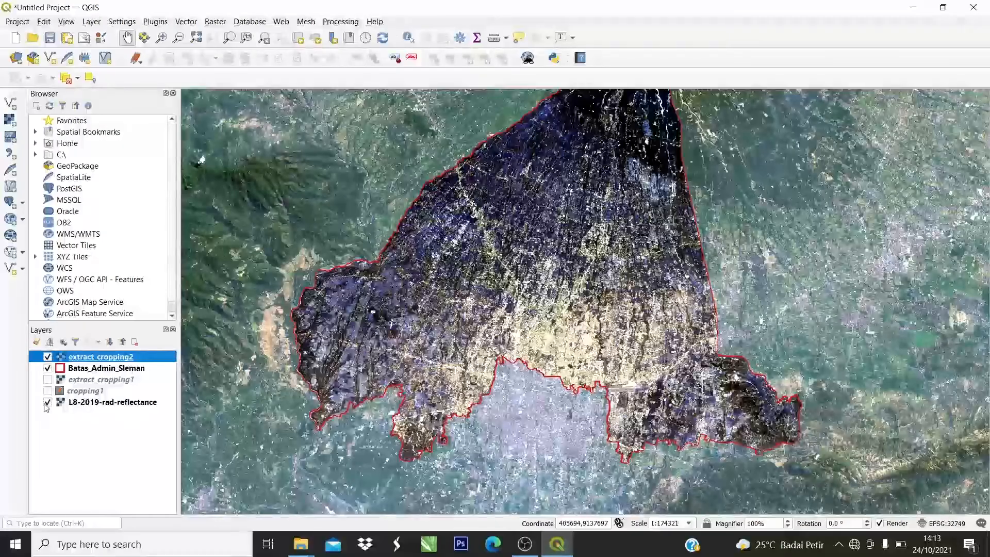
left_click_drag(75, 369, 75, 358)
scroll(584, 175, "down", 1)
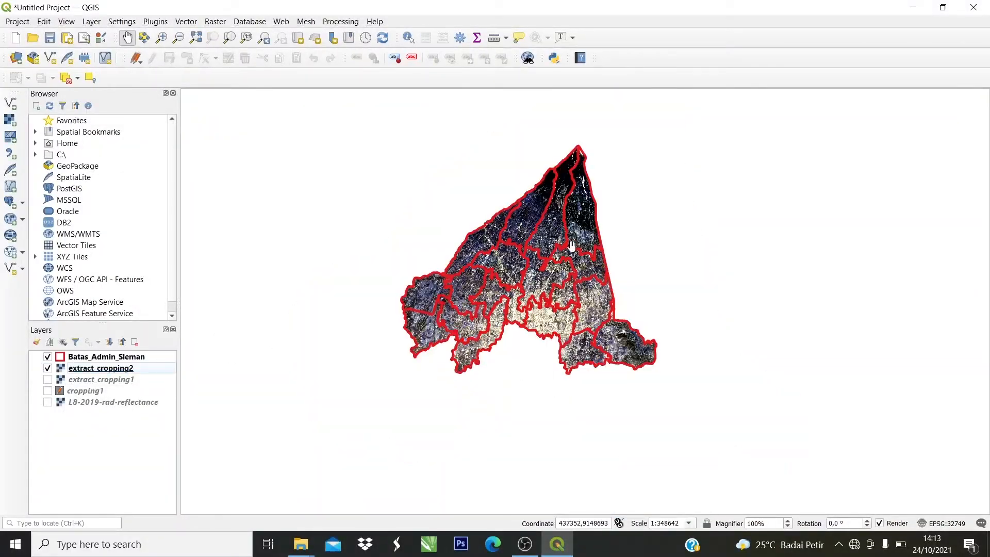
scroll(584, 175, "up", 2)
scroll(584, 175, "down", 1)
scroll(584, 175, "down", 1)
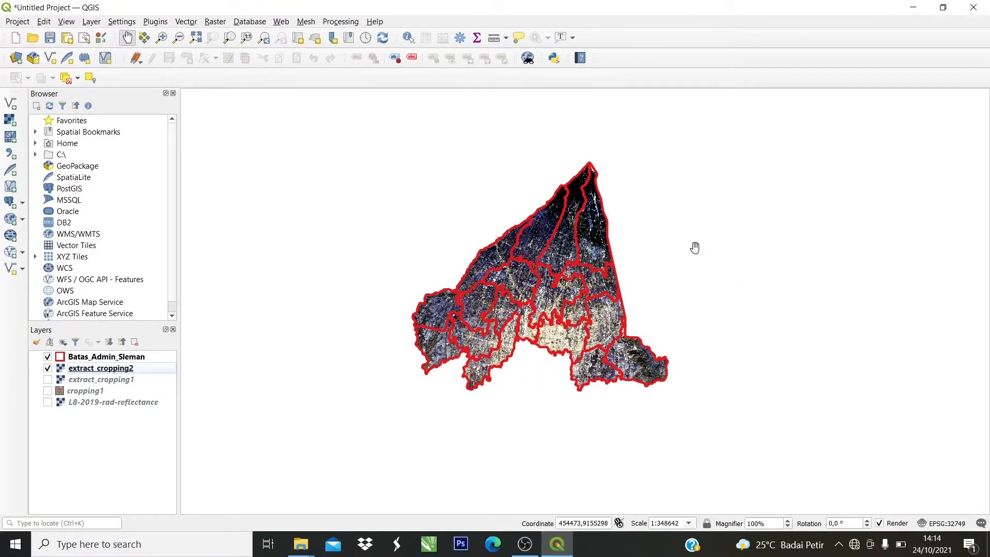
Set the extract_cropping2 layer's band rendering to Band 4 for red, Band 3 for green and Band 2 for blue, and apply it.
right_click(114, 372)
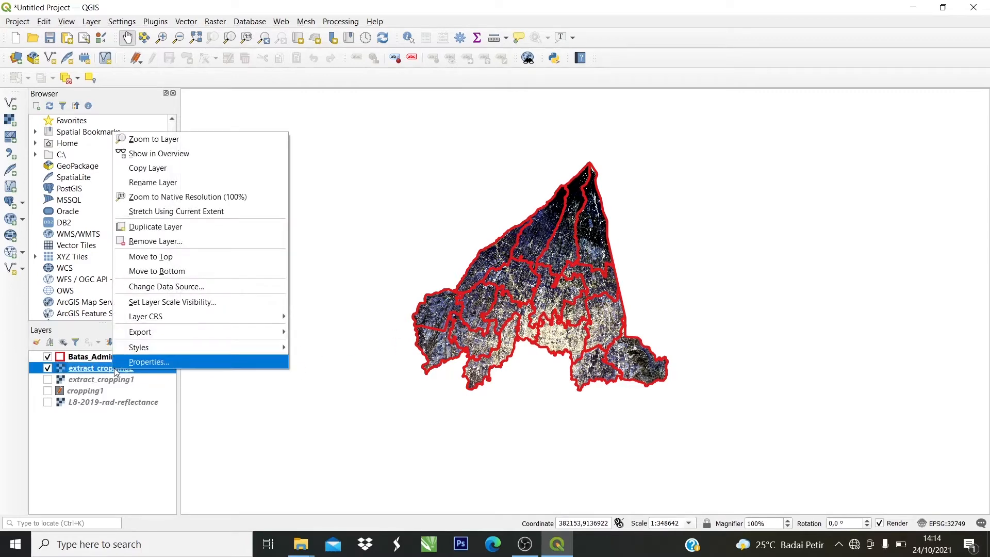
left_click(141, 362)
left_click(487, 125)
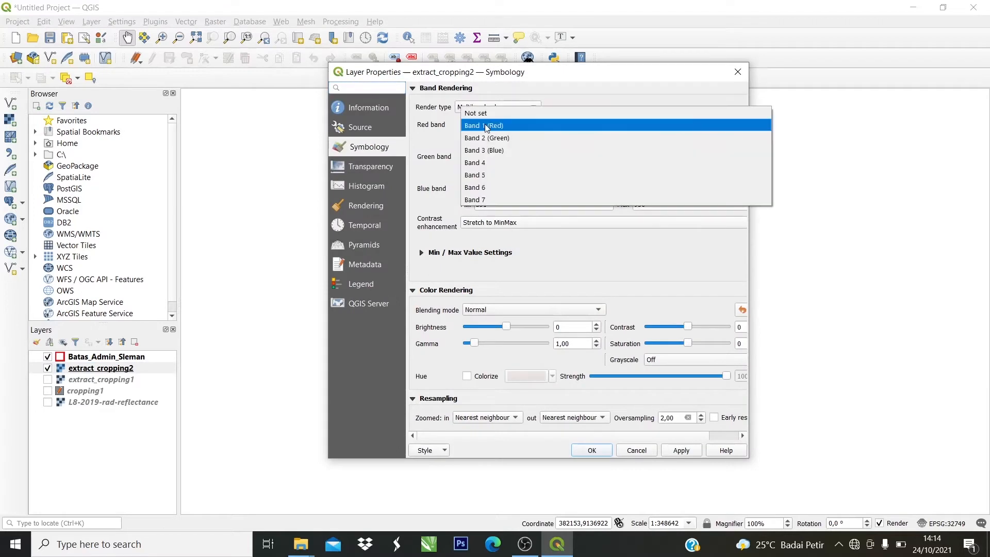
left_click(487, 163)
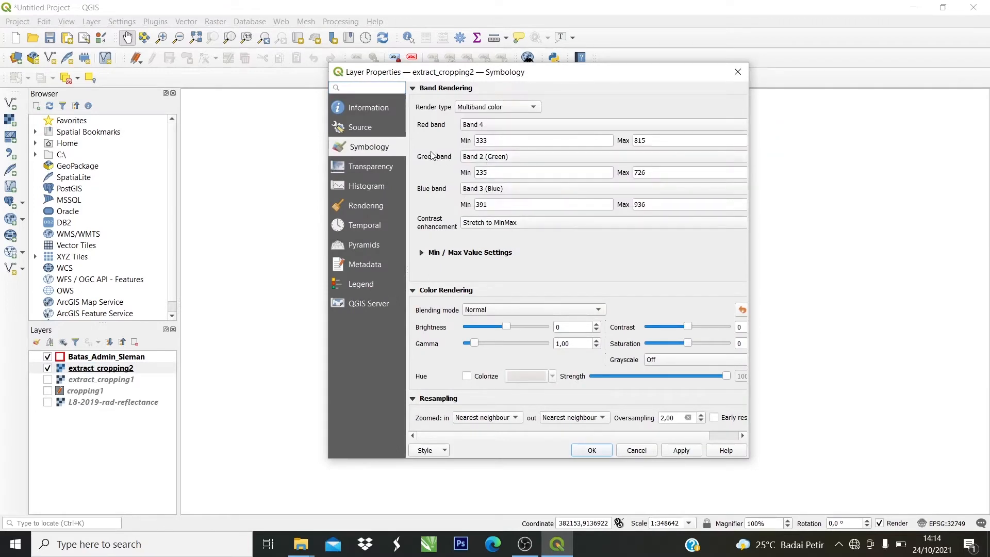
left_click(478, 158)
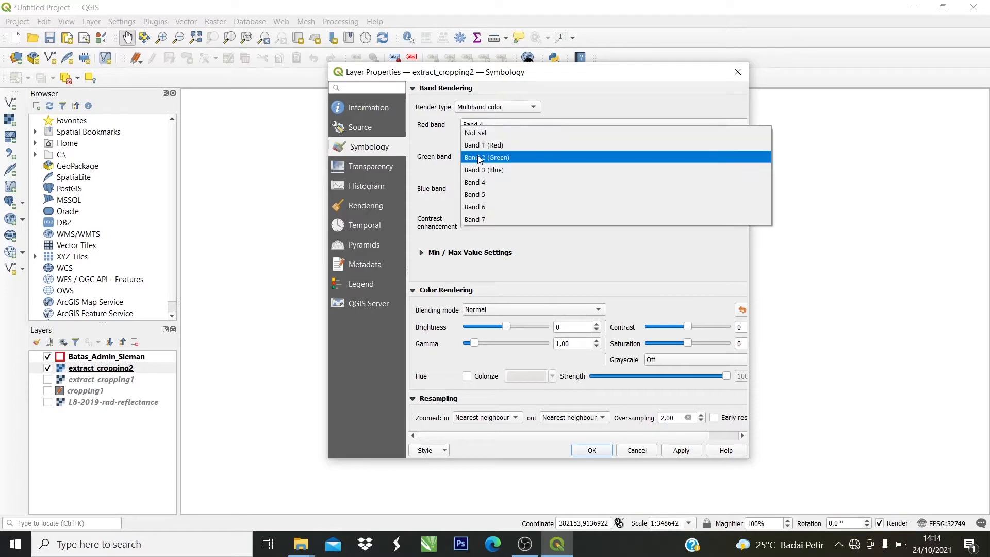
left_click(484, 174)
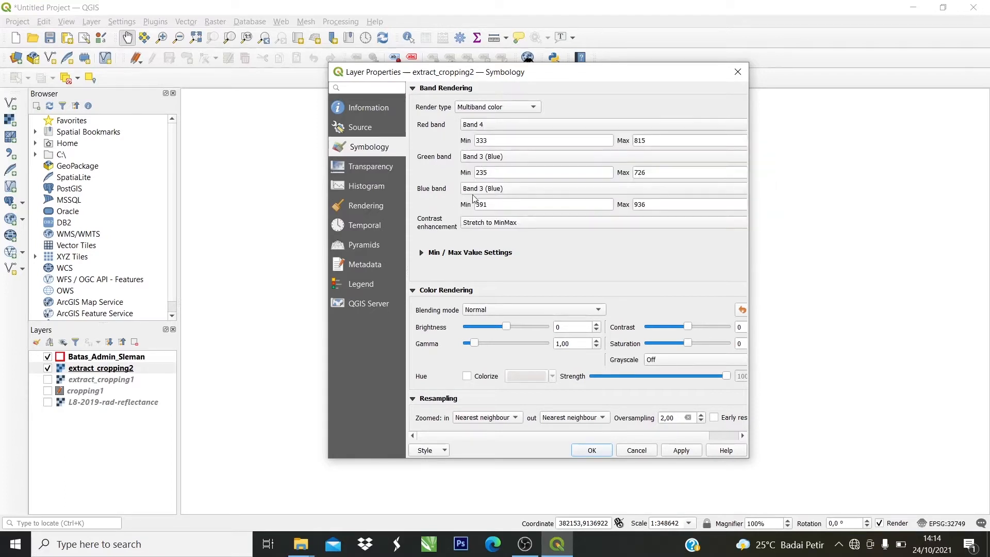
left_click(475, 189)
left_click(484, 177)
left_click(673, 450)
left_click(592, 450)
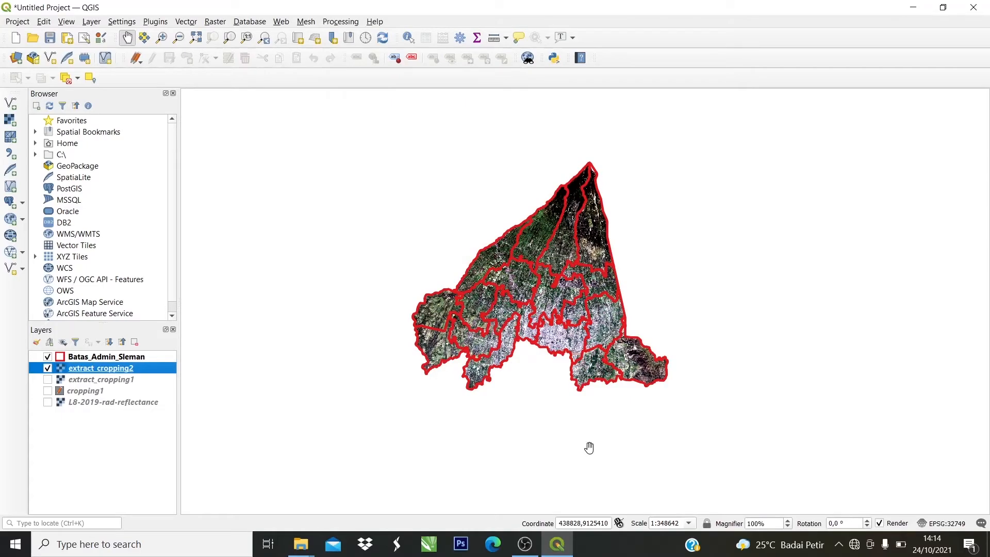
Examine how the extract_cropping2 raster follows the Batas_Admin_Sleman boundary, both close up along the edges and as a whole.
scroll(572, 339, "up", 1)
scroll(572, 339, "down", 1)
scroll(571, 193, "up", 2)
left_click_drag(909, 447, 735, 244)
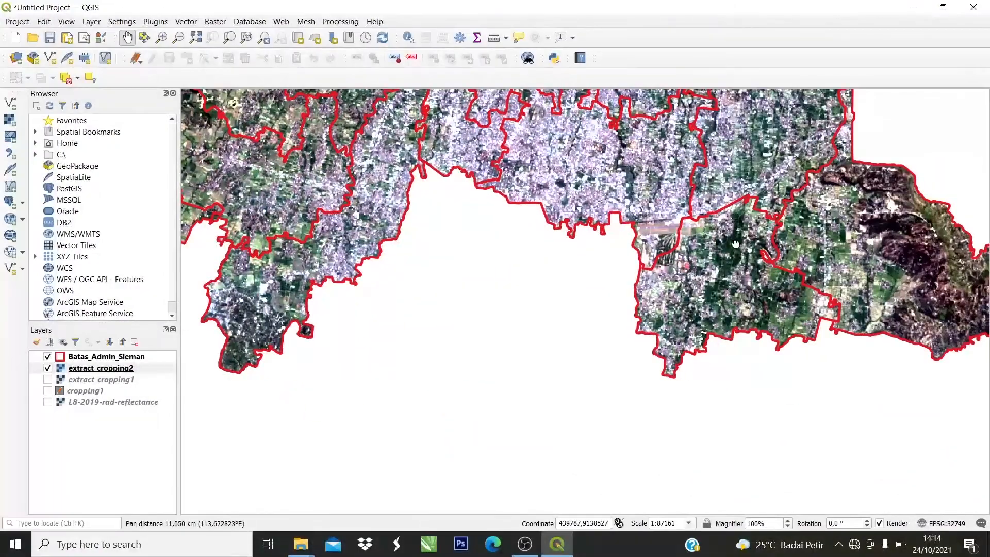
scroll(736, 244, "down", 2)
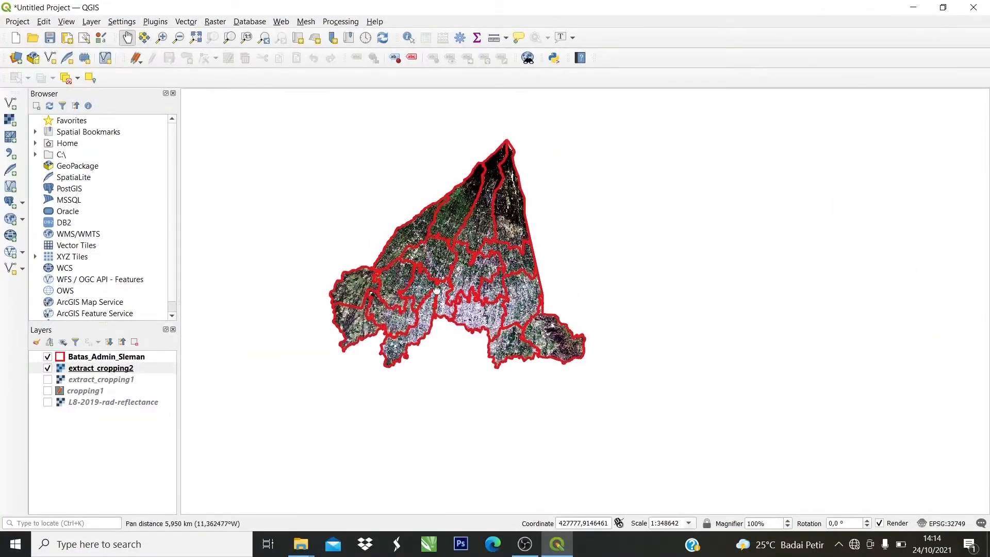
scroll(436, 289, "up", 1)
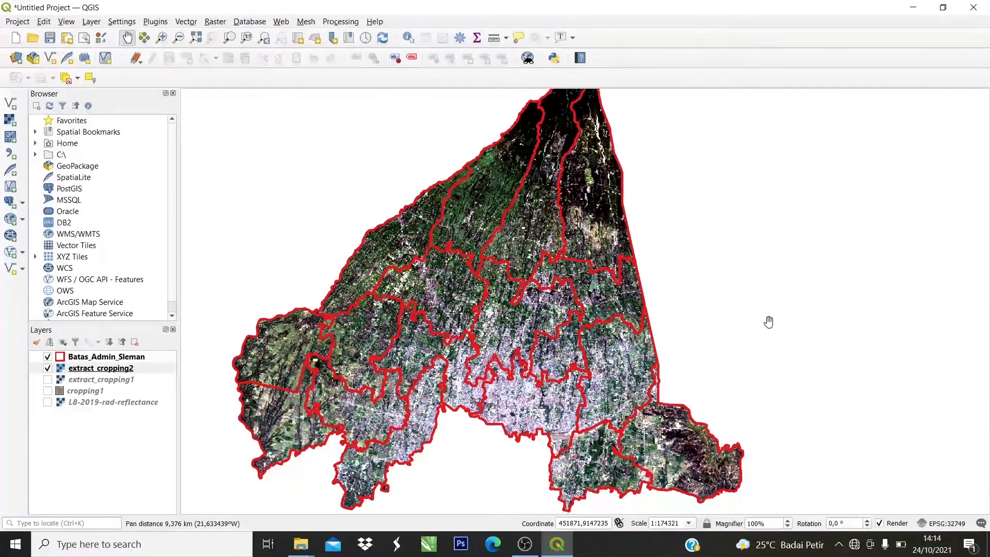
scroll(750, 329, "down", 1)
scroll(749, 331, "up", 1)
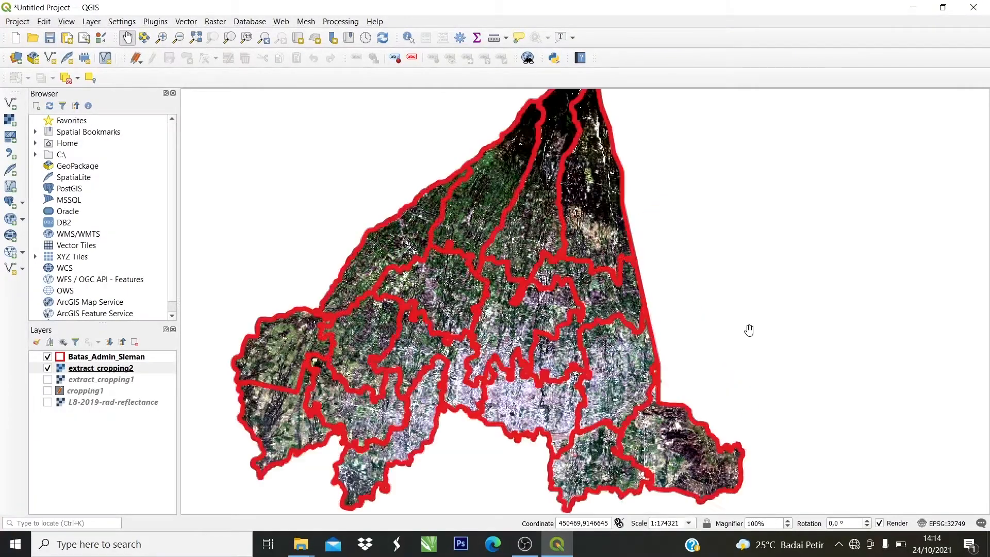
scroll(749, 334, "down", 1)
scroll(665, 344, "up", 1)
left_click_drag(664, 344, 663, 381)
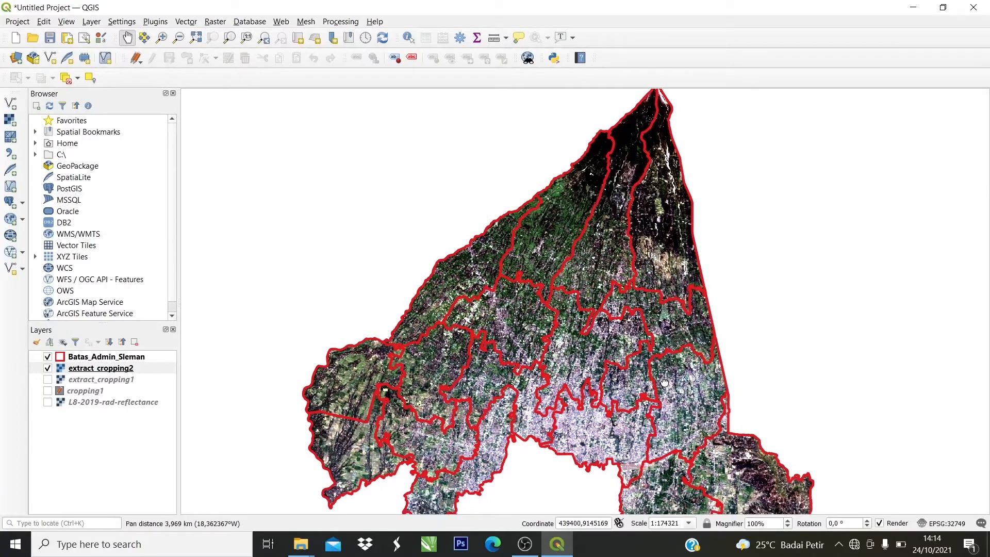
Zoom the map to the full extent of the extract_cropping2 layer.
right_click(153, 373)
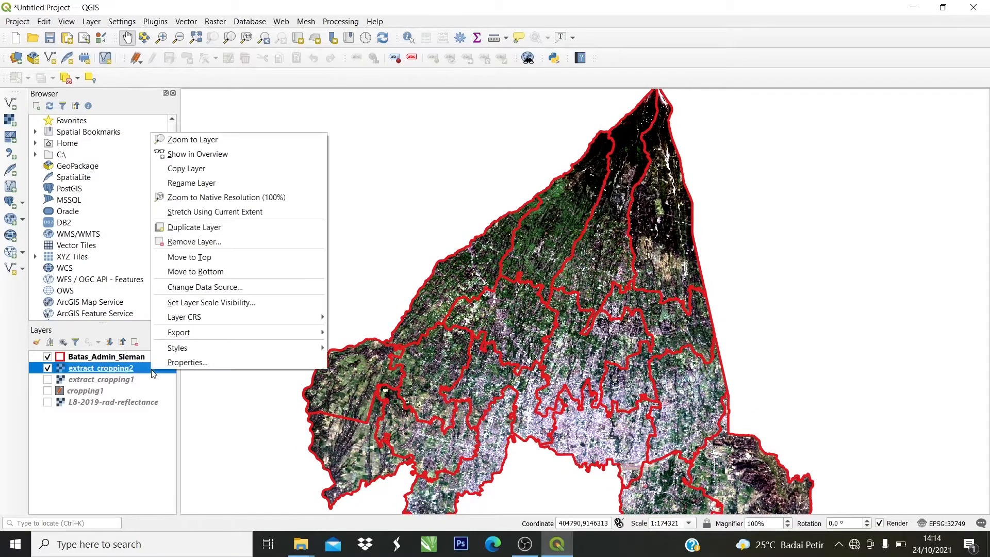
left_click(227, 140)
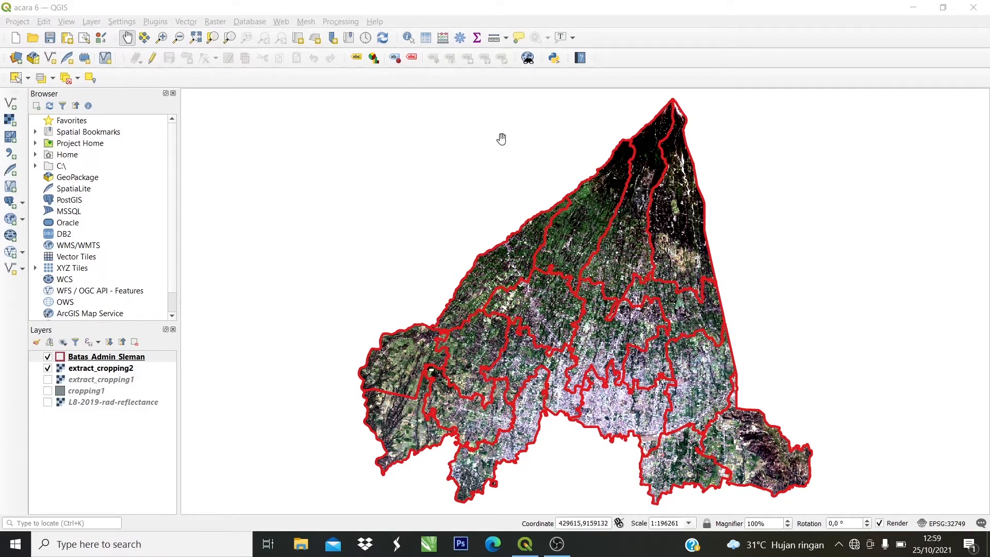
left_click_drag(416, 249, 586, 301)
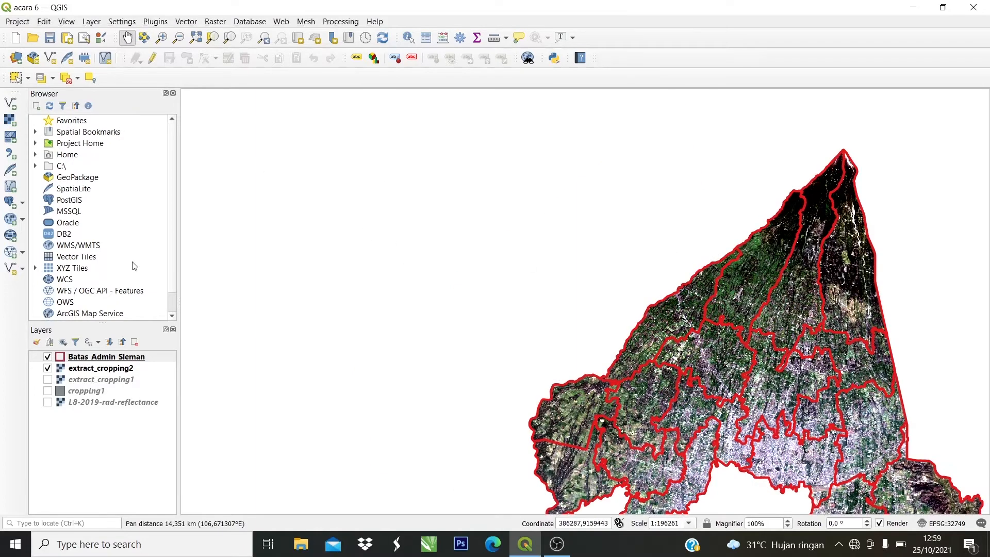
right_click(101, 369)
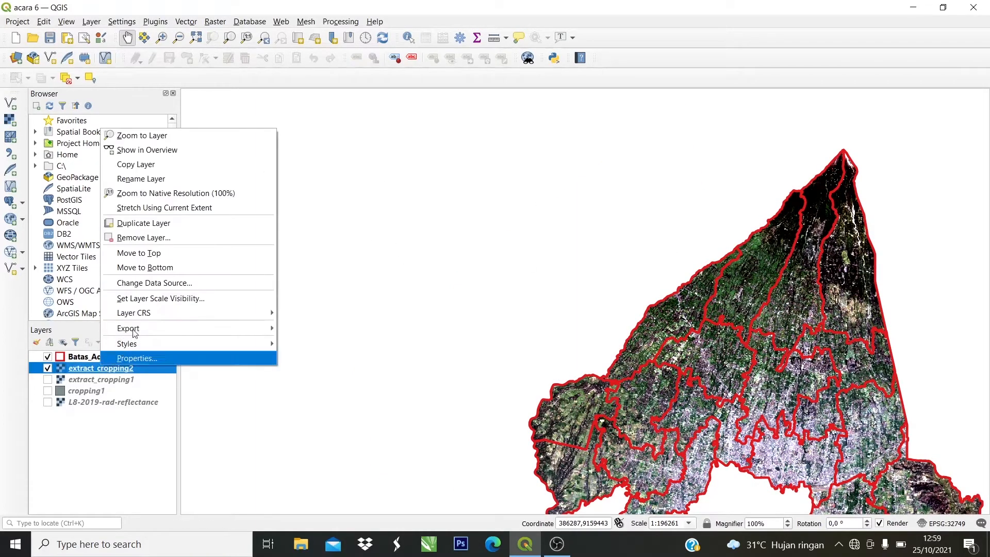
left_click(167, 141)
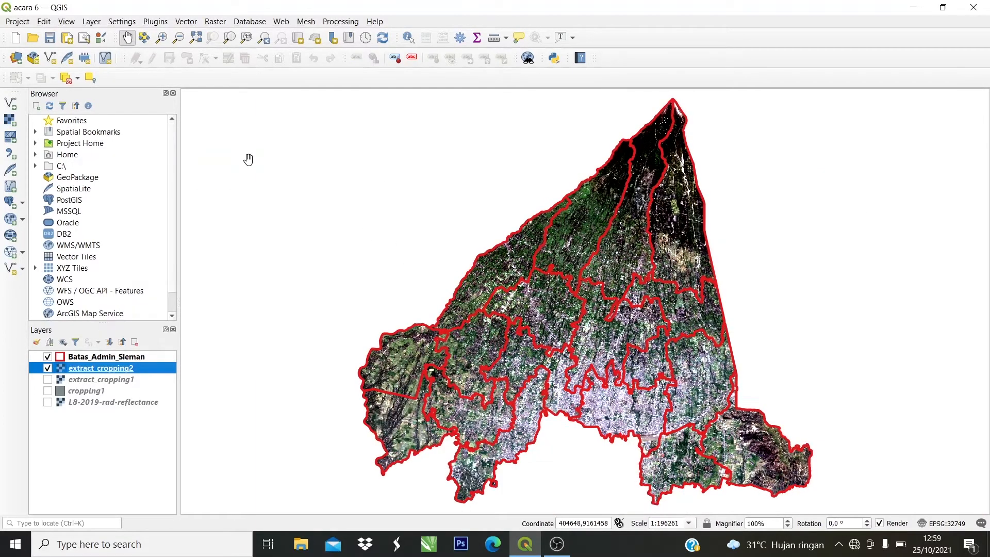
Add the vector layers Jaringan_Jalan.shp and Sungai.shp from the SHP folder inside File SHP, and close the data source manager.
left_click(92, 22)
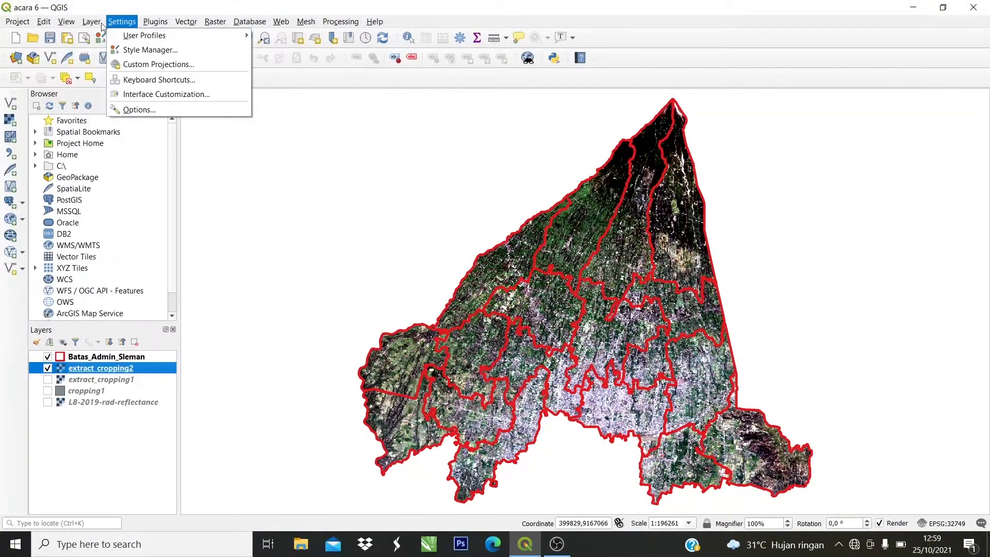
mouse_move(101, 66)
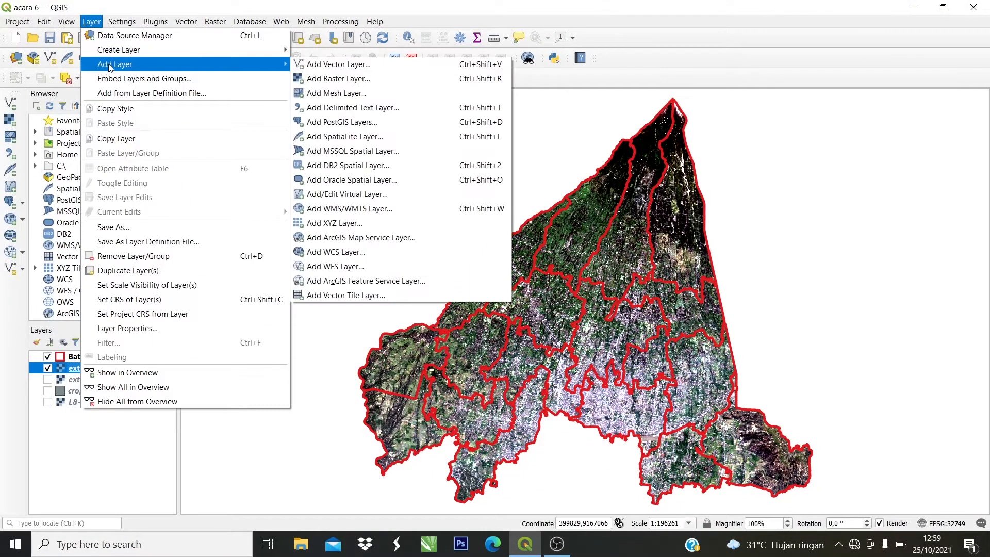
left_click(307, 69)
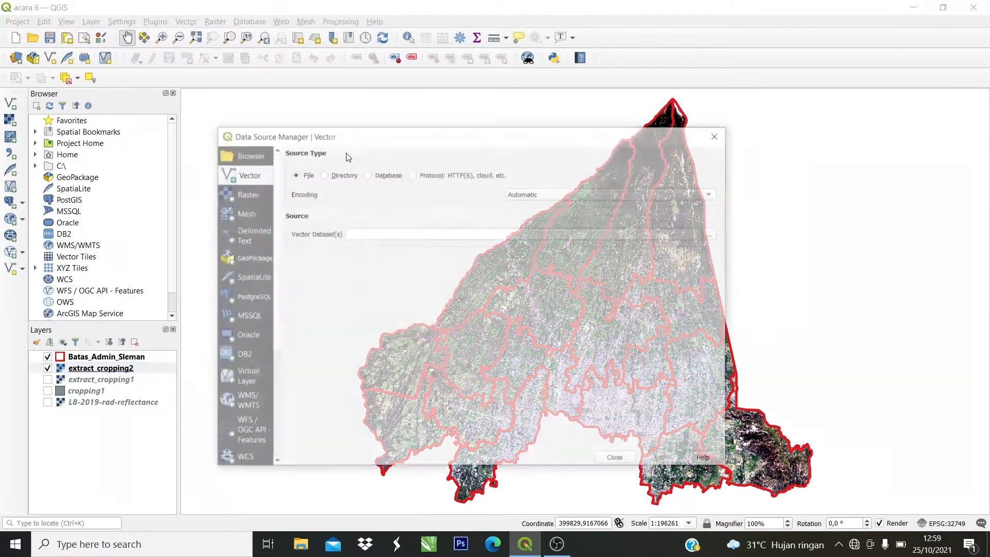
left_click(713, 233)
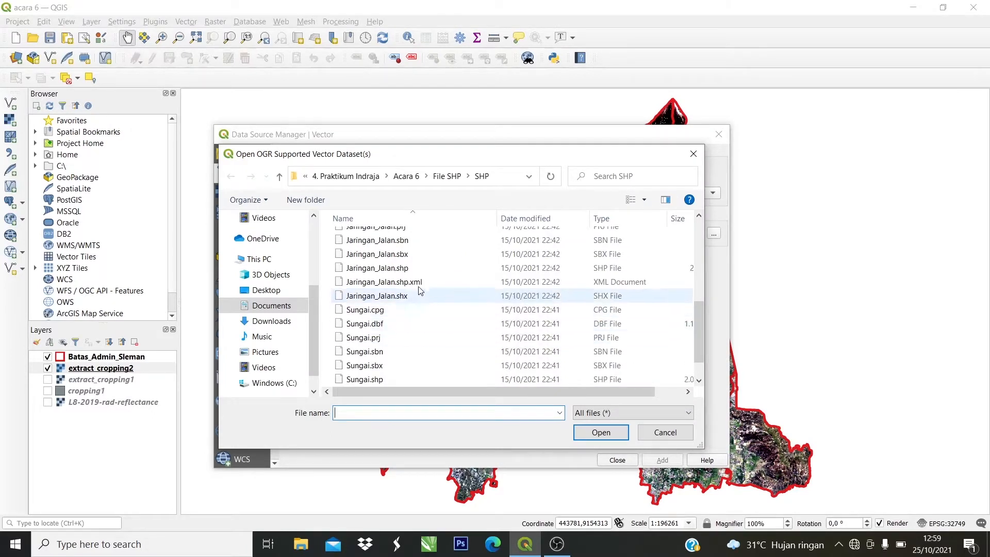
scroll(421, 276, "down", 1)
left_click(420, 269)
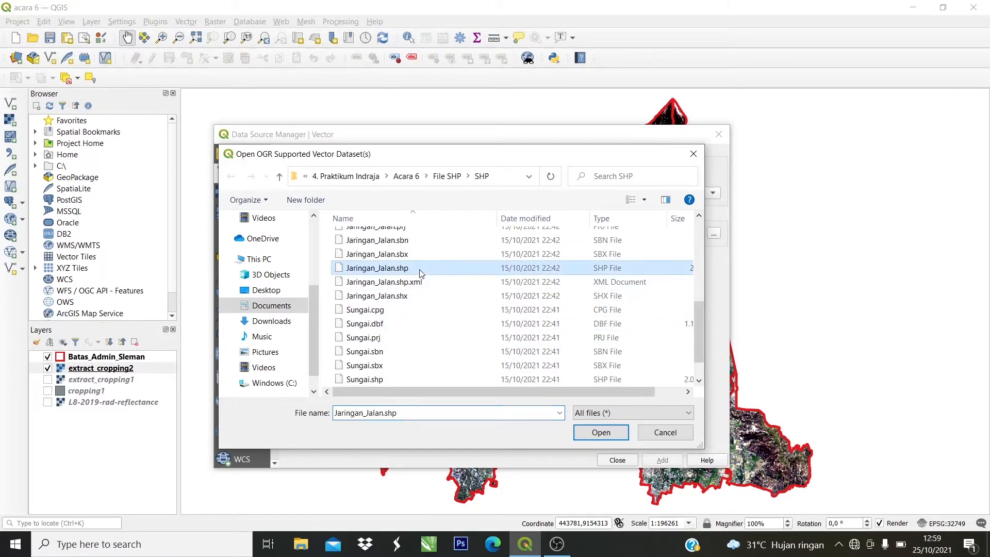
scroll(553, 298, "down", 1)
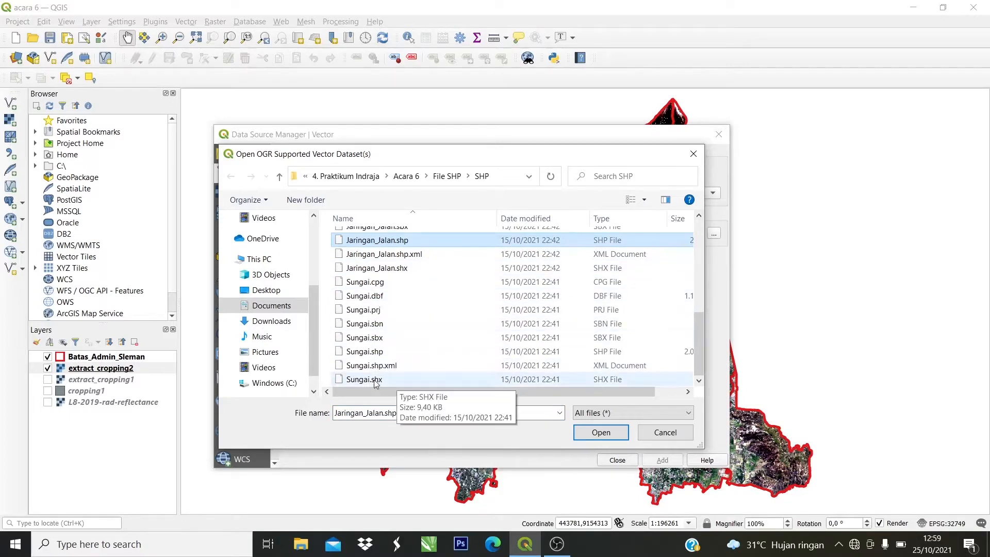
left_click(383, 355, "ctrl")
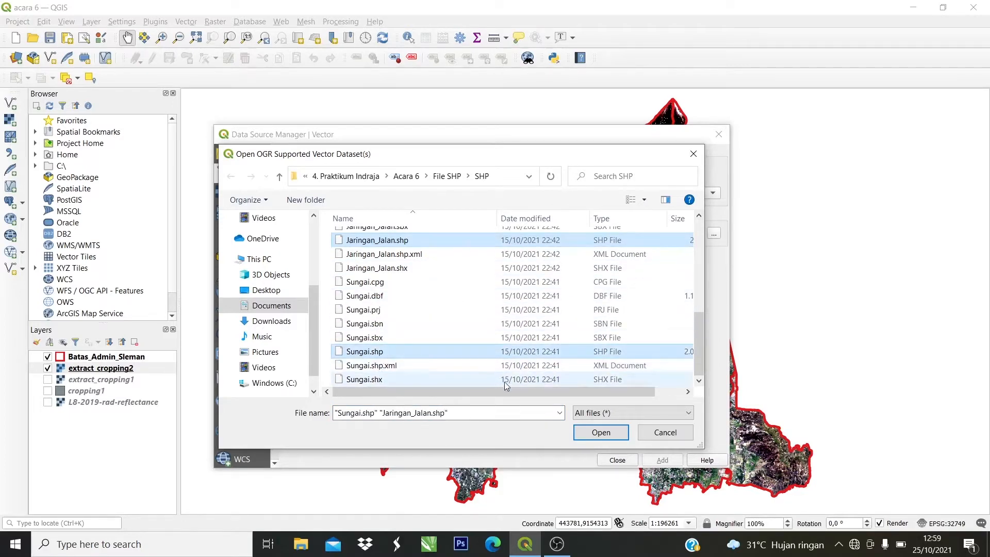
left_click(598, 431)
left_click(651, 462)
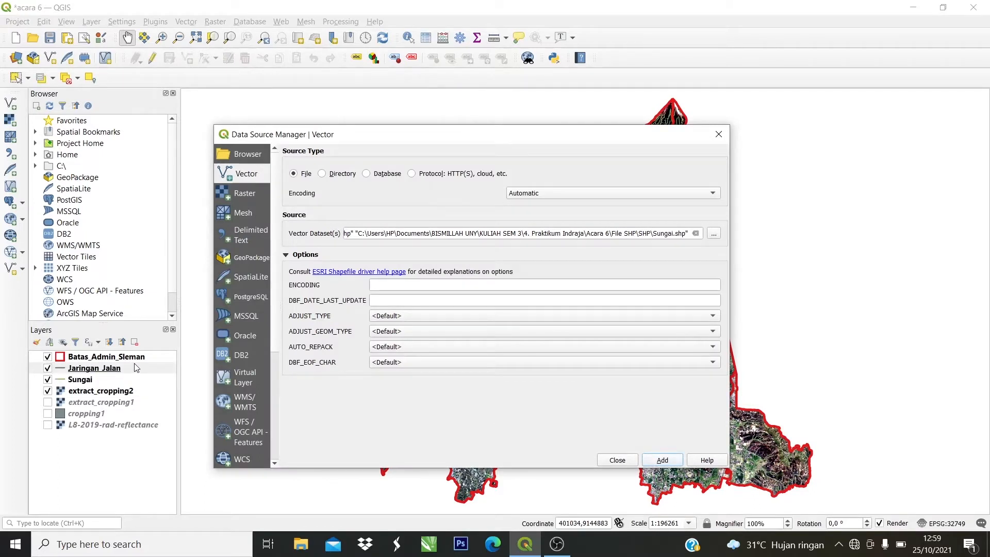
left_click(618, 461)
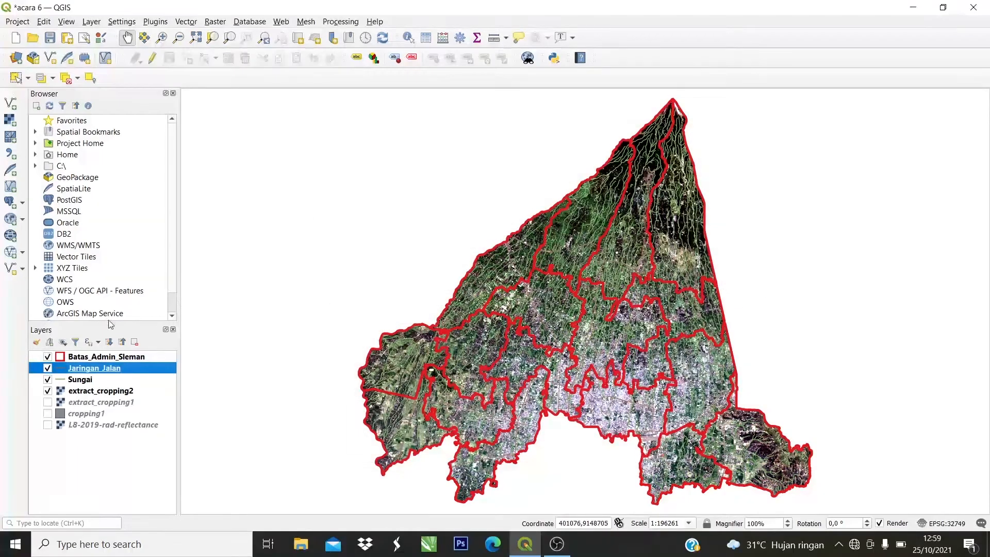
right_click(94, 370)
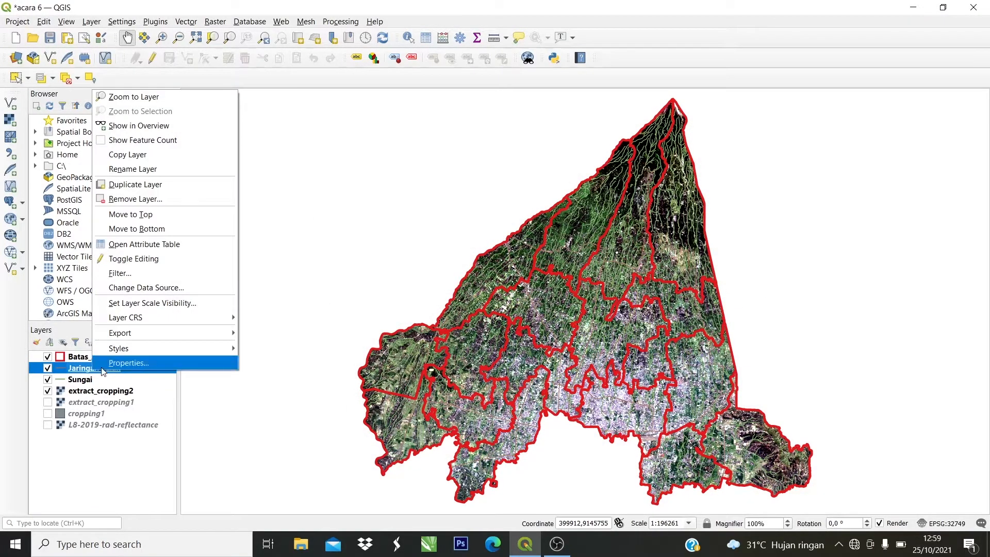
left_click(108, 367)
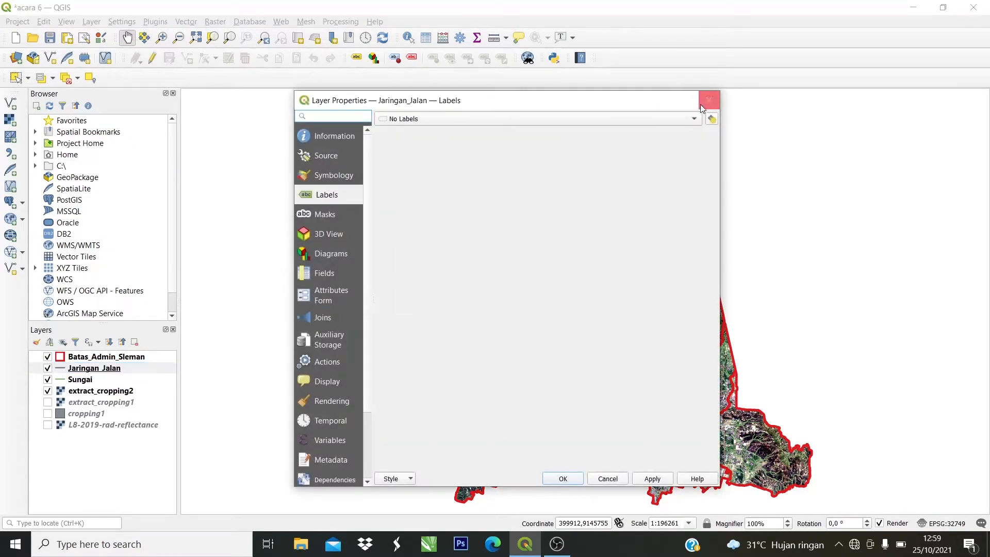
left_click(700, 104)
Set the Jaringan_Jalan layer's line color to black in its symbology and apply it.
right_click(107, 367)
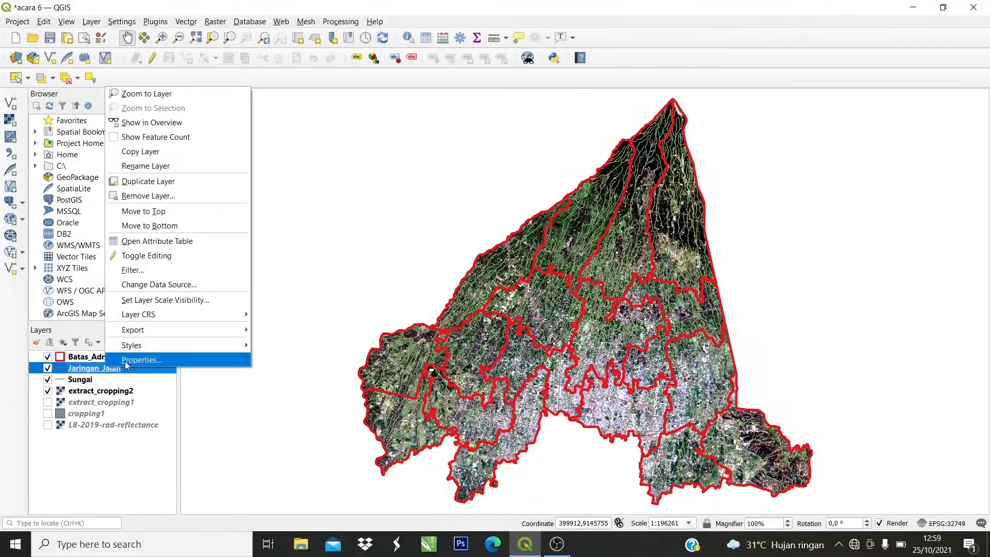
left_click(127, 361)
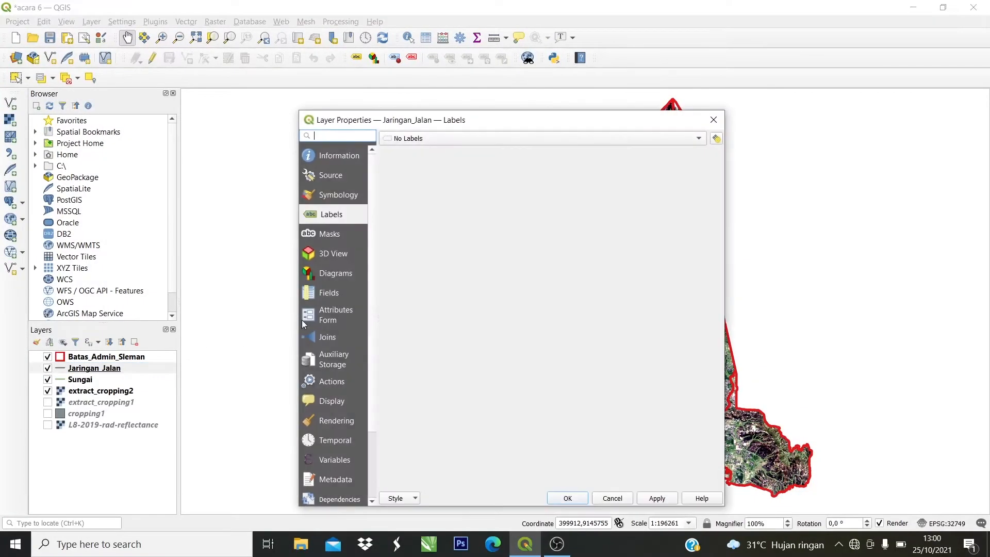
left_click(335, 177)
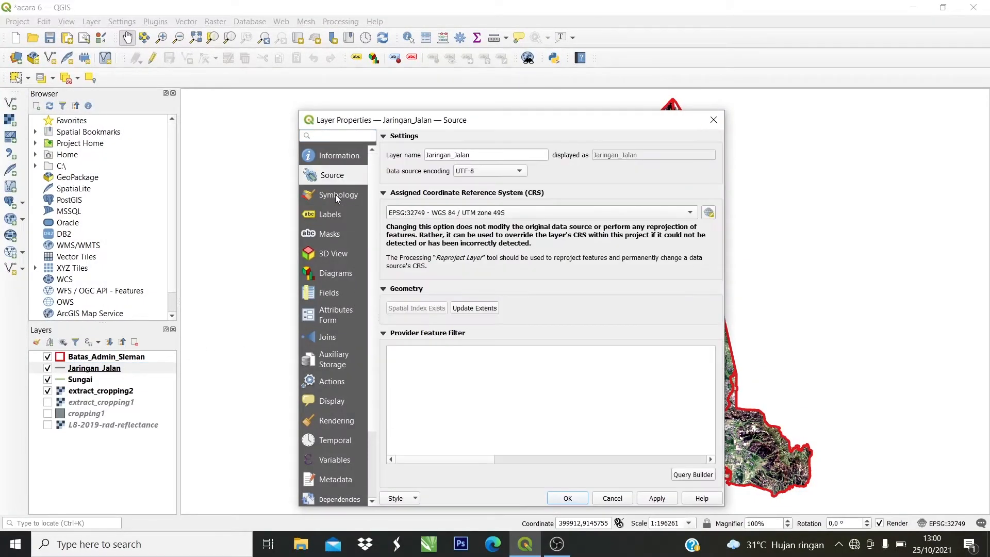
left_click(336, 195)
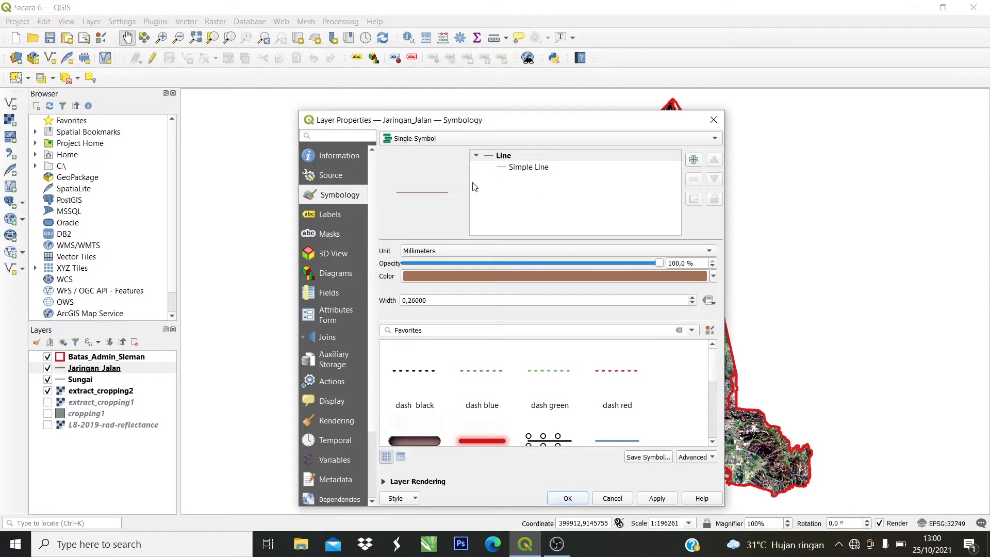
left_click(713, 277)
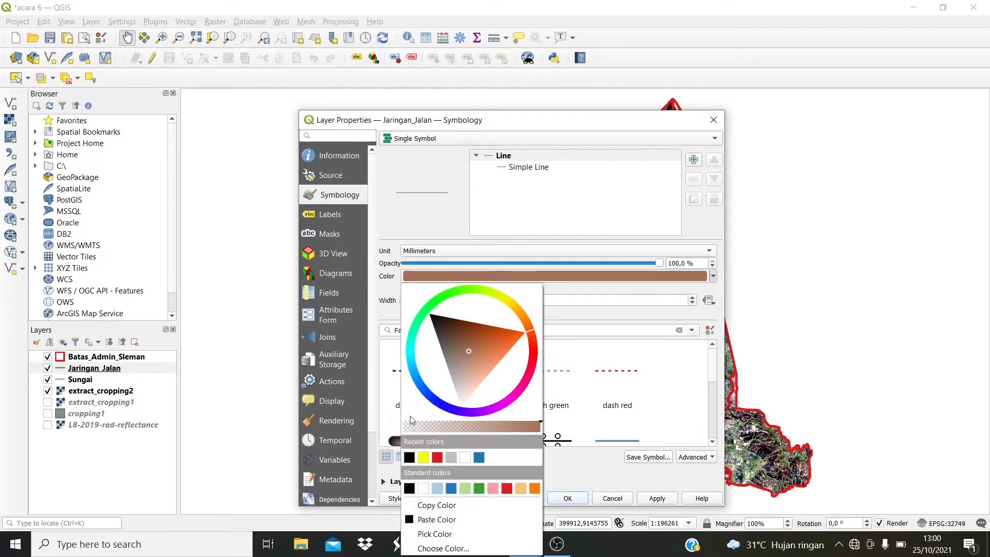
left_click(410, 458)
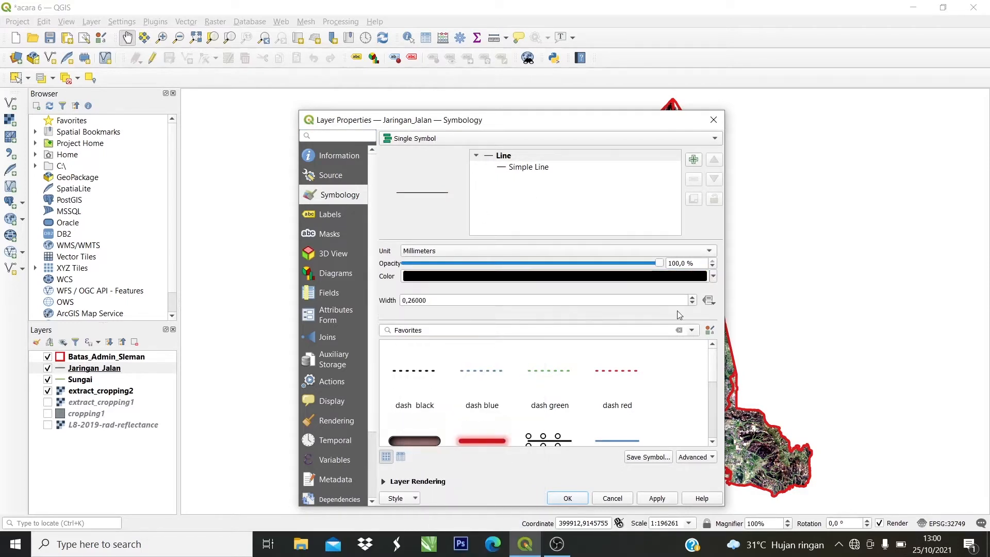
left_click_drag(504, 119, 233, 88)
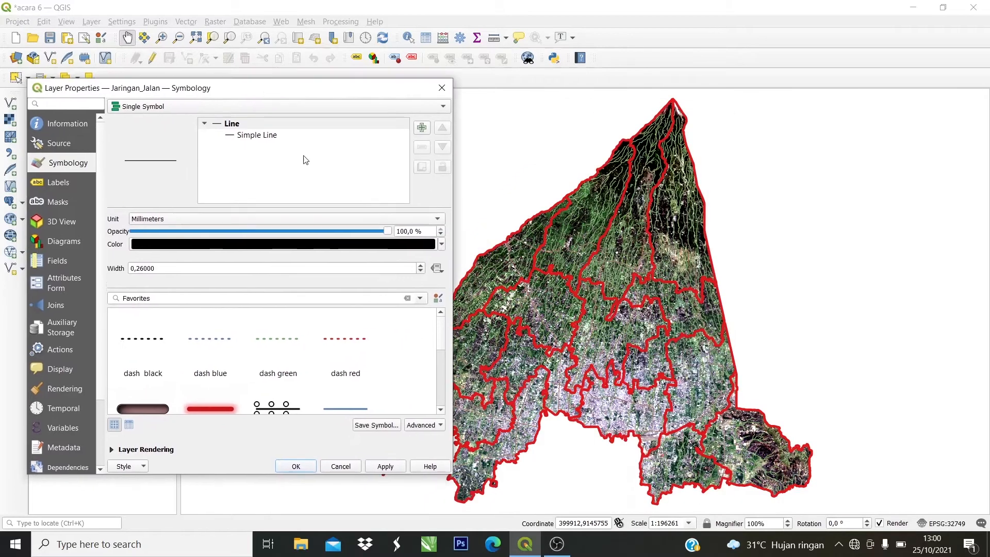
left_click(384, 467)
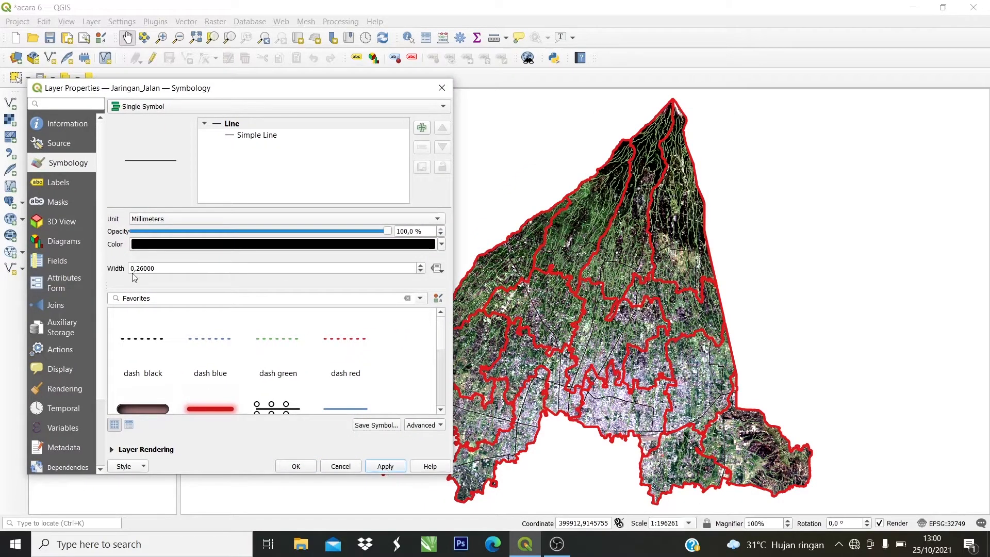
Set the Jaringan_Jalan line width to 0.36 mm, apply it and close the layer properties.
left_click(420, 265)
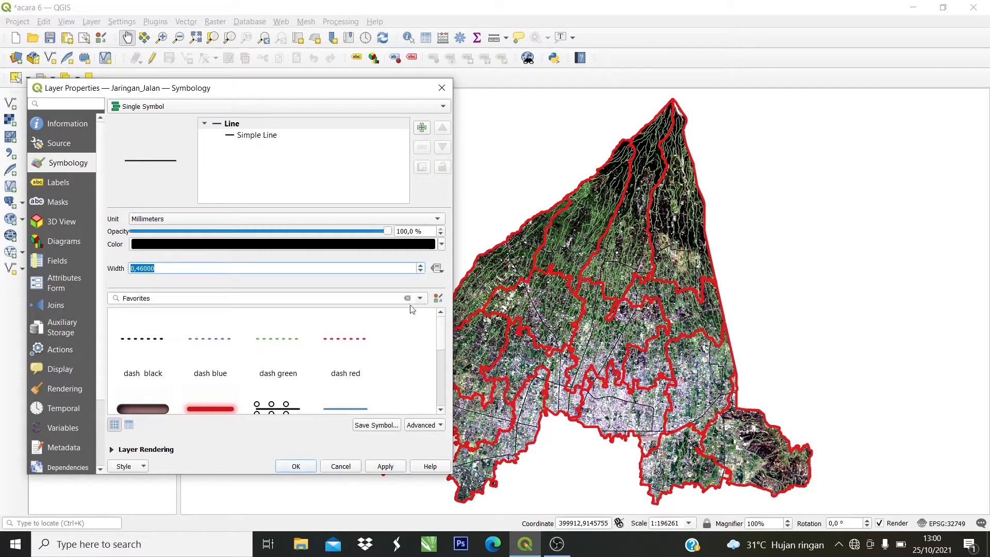
left_click(143, 270)
key("BackSpace")
type("3")
left_click(389, 465)
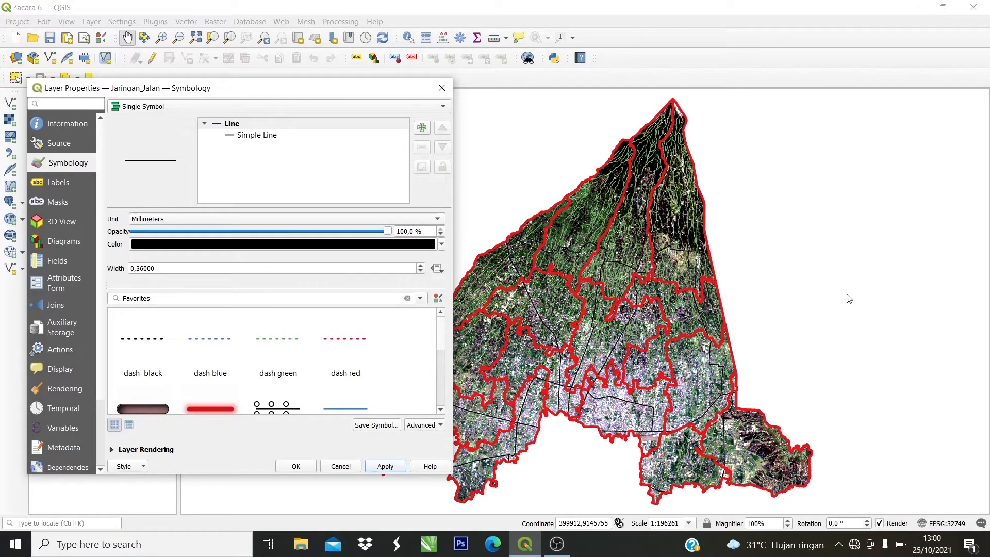
left_click(295, 466)
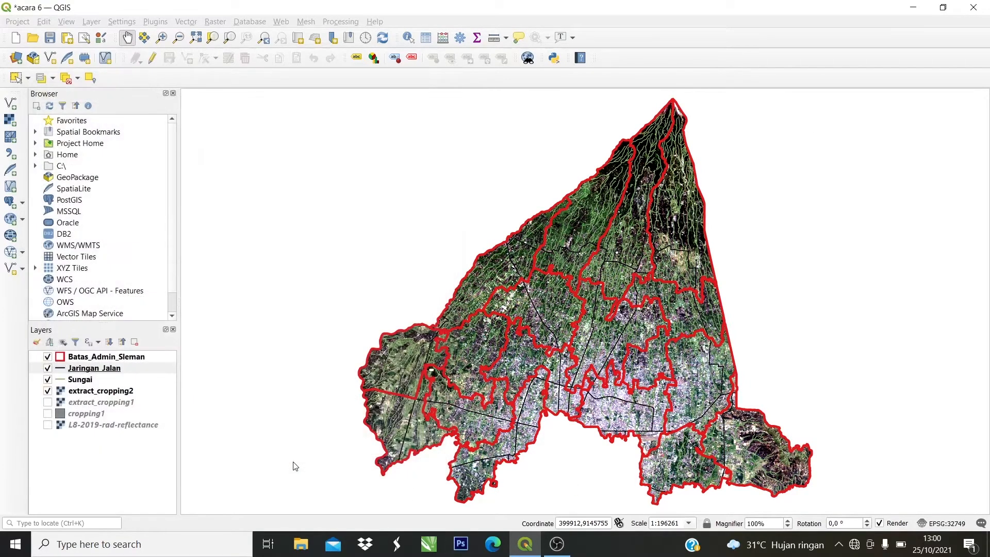
Style the Sungai layer with the simple blue line symbol at 0.26 mm width, apply it and close the layer properties.
right_click(100, 380)
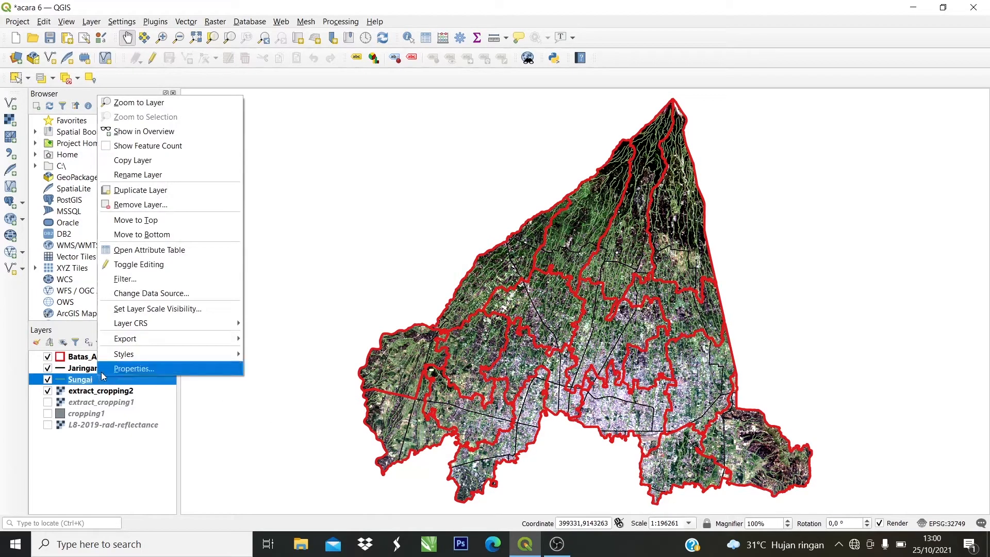
left_click(111, 372)
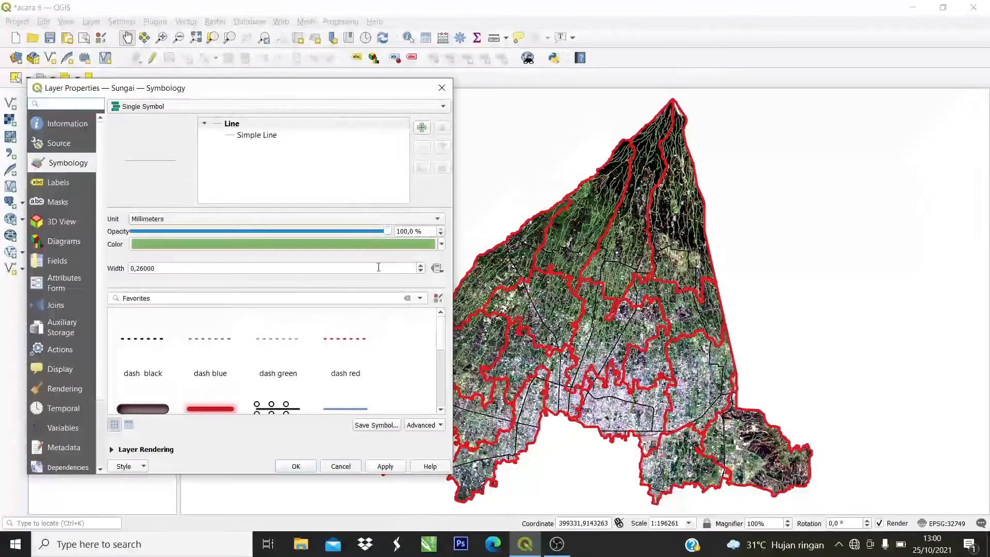
scroll(441, 343, "down", 1)
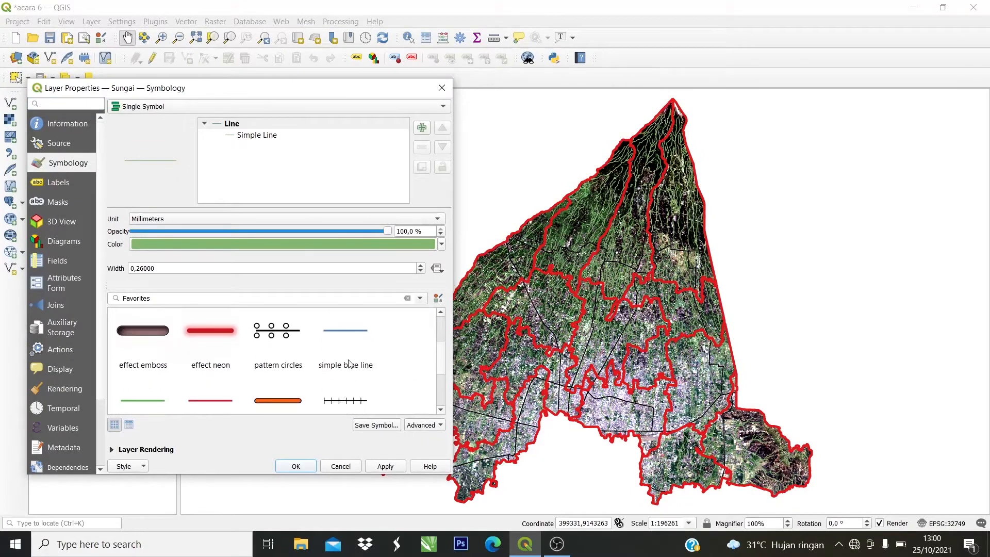
left_click(359, 336)
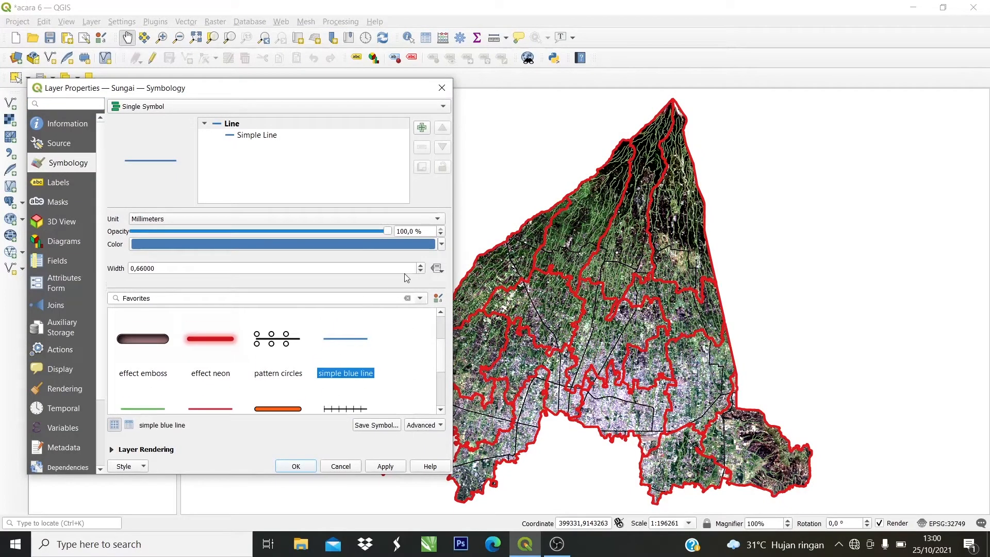
left_click(420, 271)
left_click(421, 272)
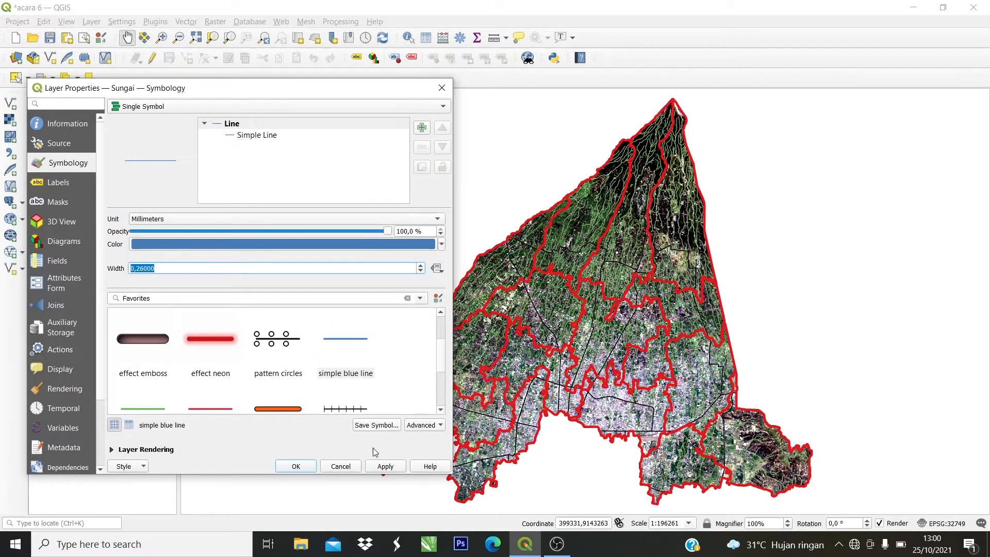
left_click(384, 466)
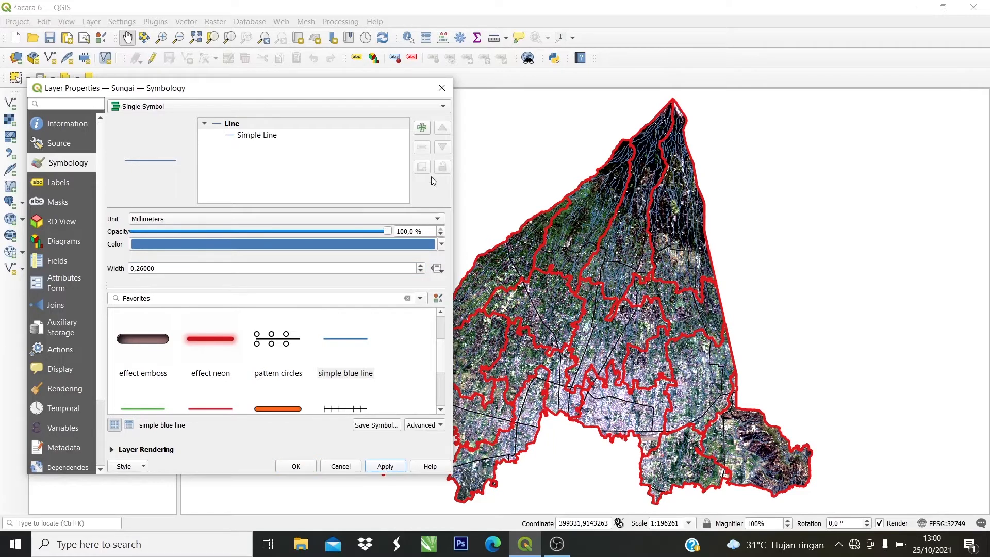
left_click(295, 466)
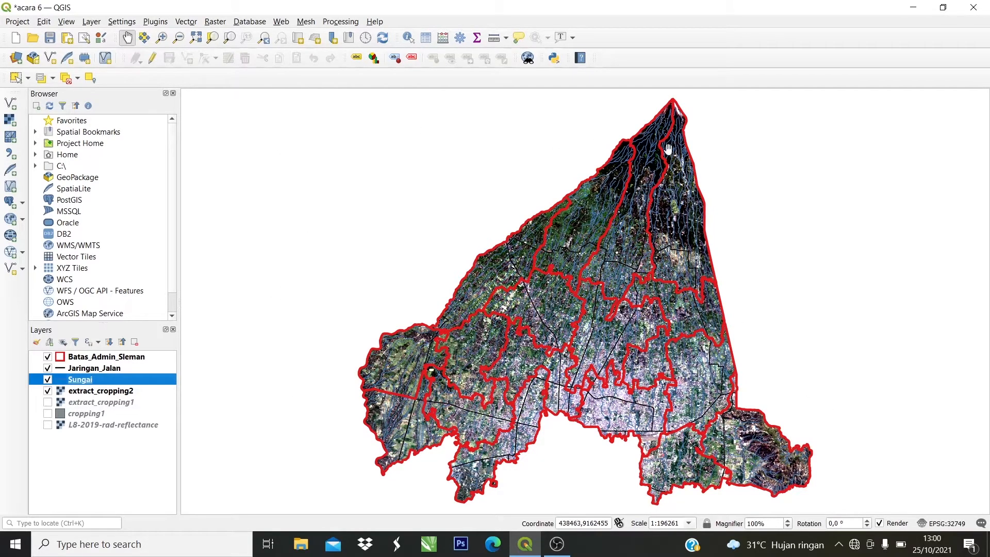
Turn on single labels for the Batas_Admin_Sleman layer using the KECAMATAN field and apply them.
right_click(105, 359)
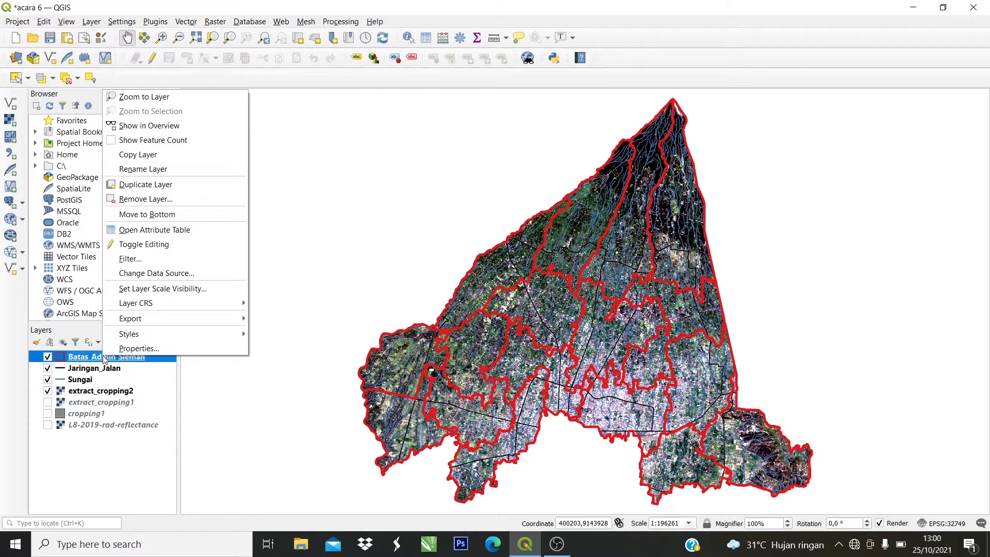
left_click(137, 349)
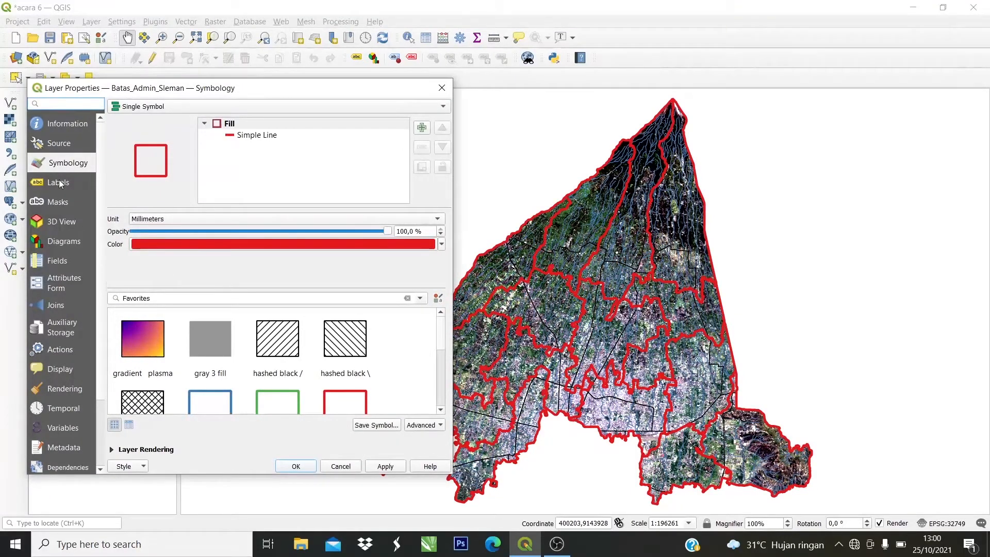
left_click(59, 182)
left_click(407, 106)
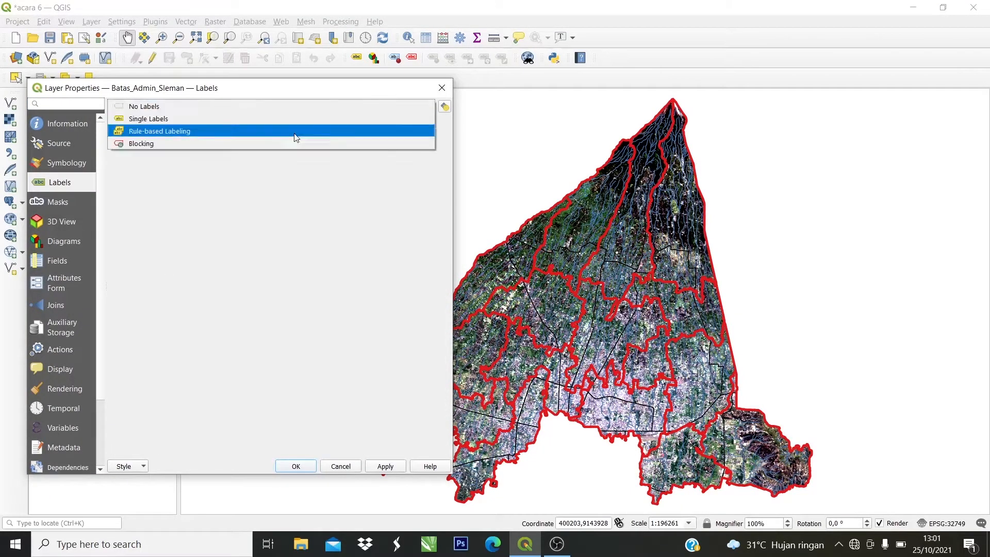
key("Escape")
left_click(267, 106)
left_click(266, 120)
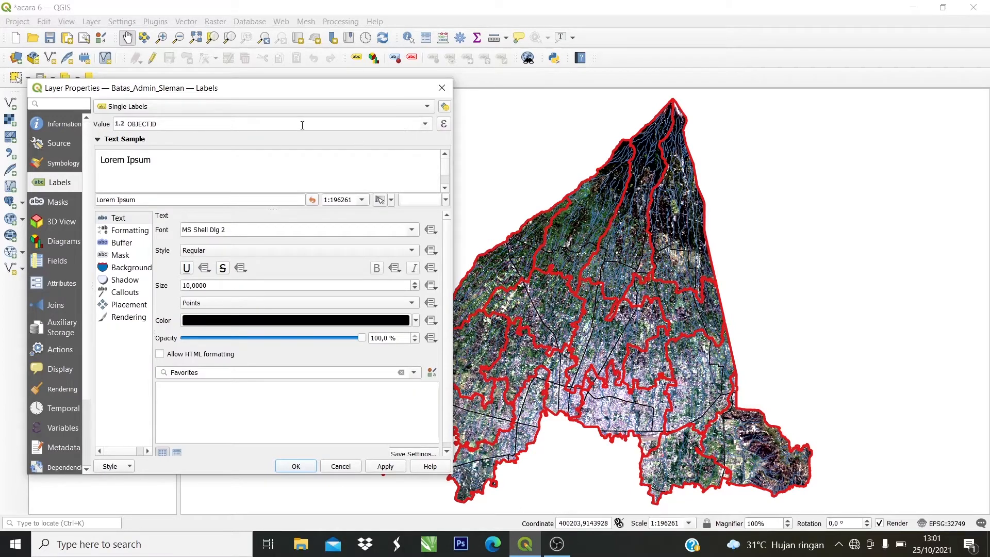
left_click(426, 125)
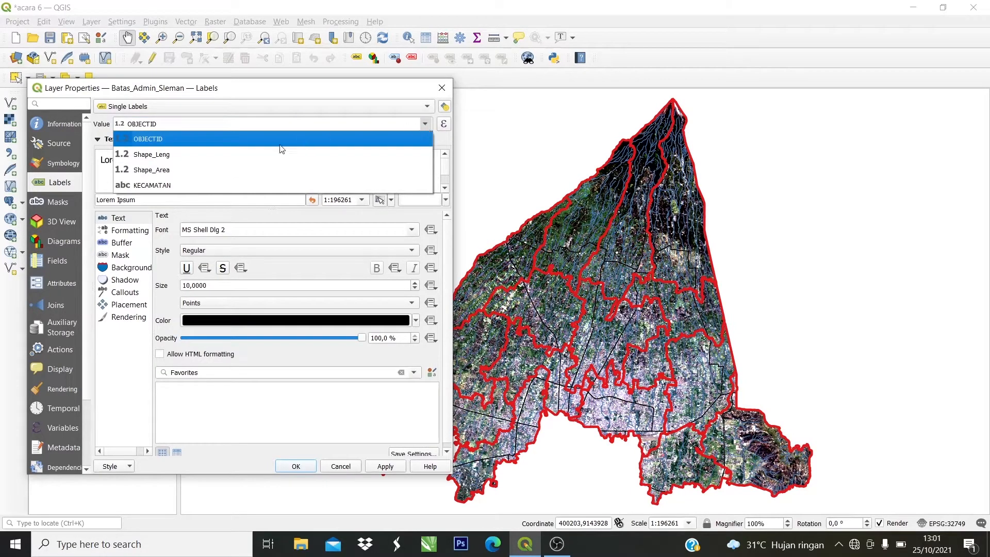
left_click(169, 185)
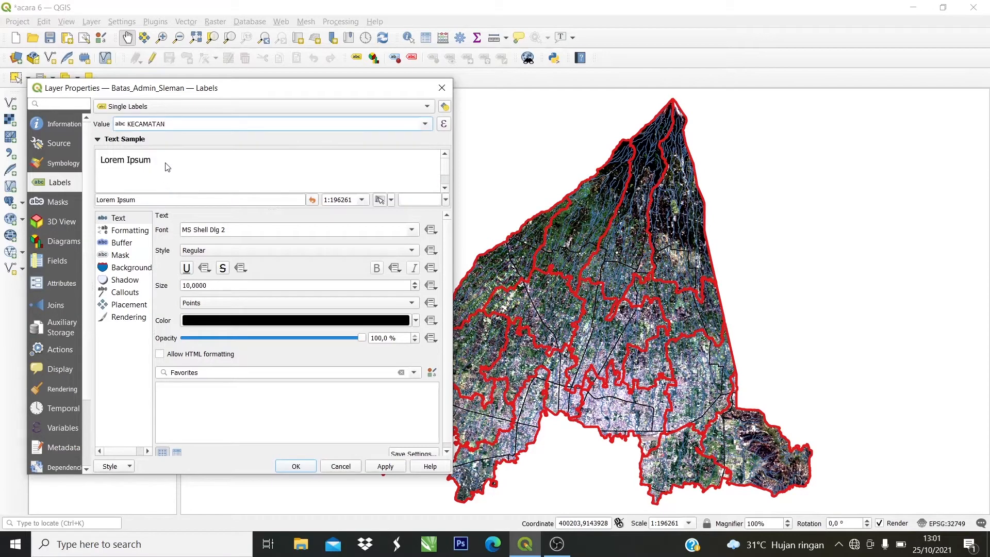
left_click(392, 467)
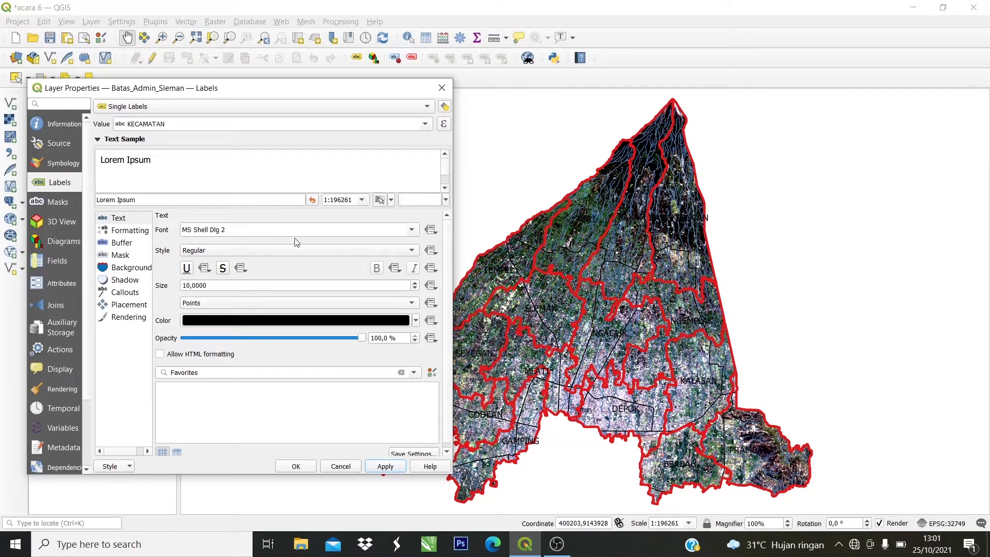
Set the district label text to bold style and white color, and apply the changes.
left_click(238, 251)
left_click(228, 262)
left_click(385, 467)
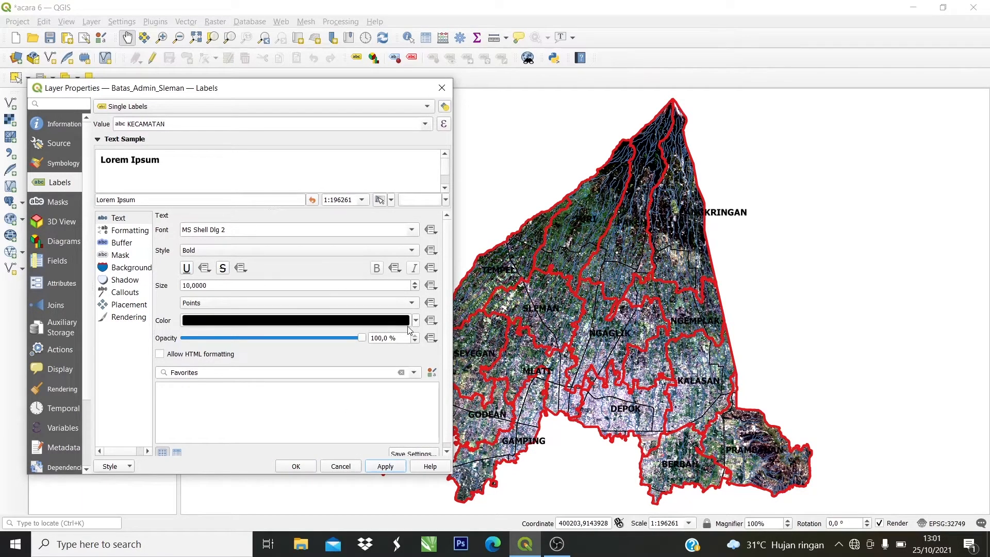
left_click(414, 321)
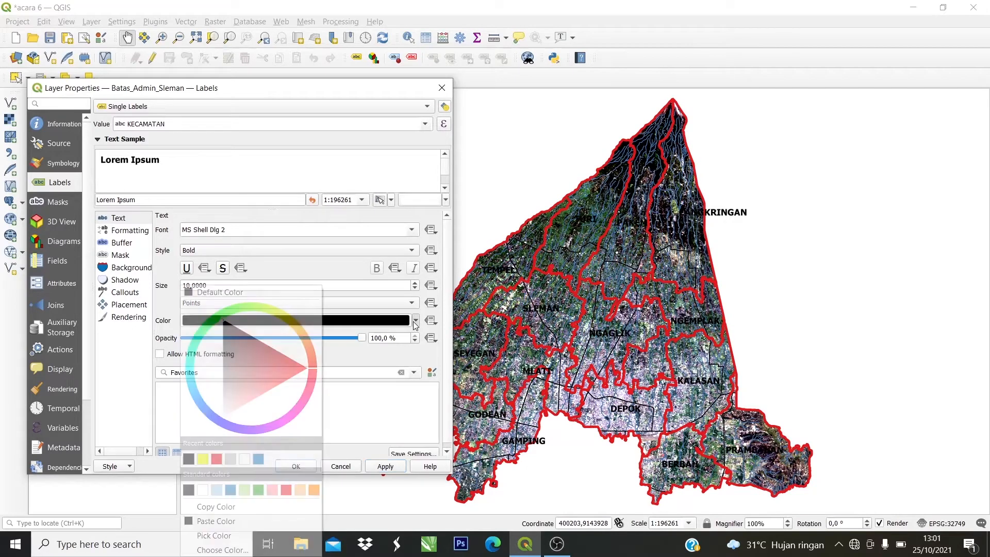
left_click(246, 459)
left_click(383, 466)
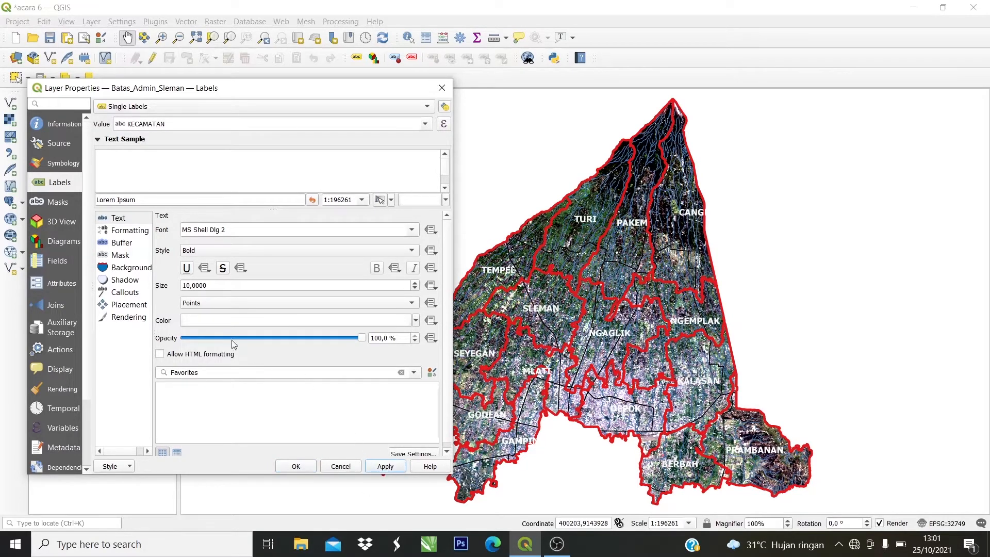
Try a 1.5 mm label mask on the Batas_Admin_Sleman labels and apply it.
left_click(109, 243)
left_click(114, 255)
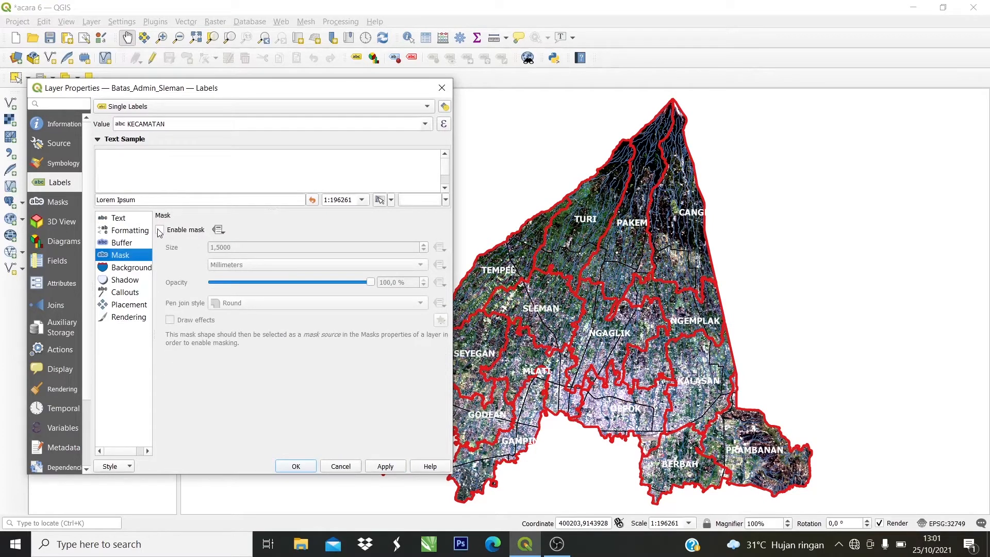
left_click(160, 230)
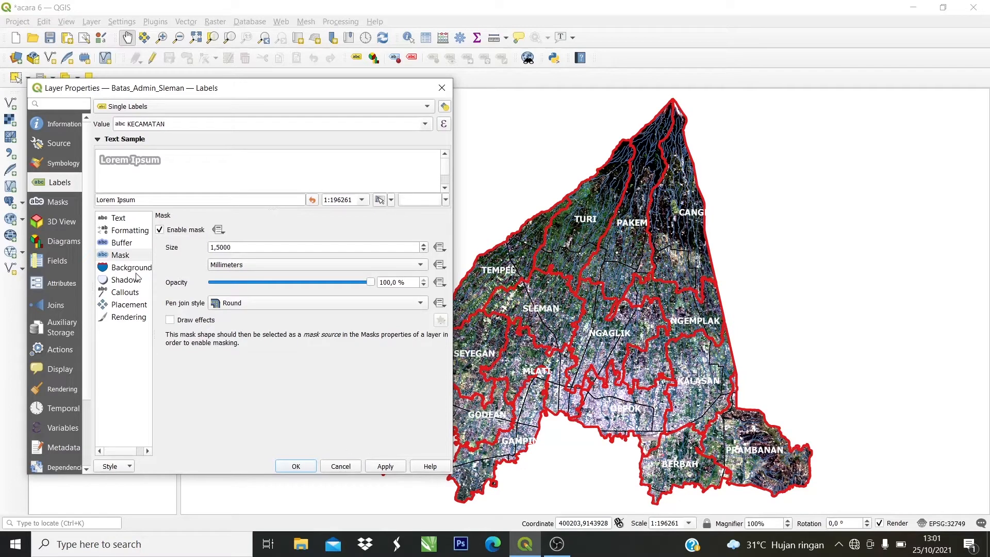
left_click(126, 246)
left_click(127, 254)
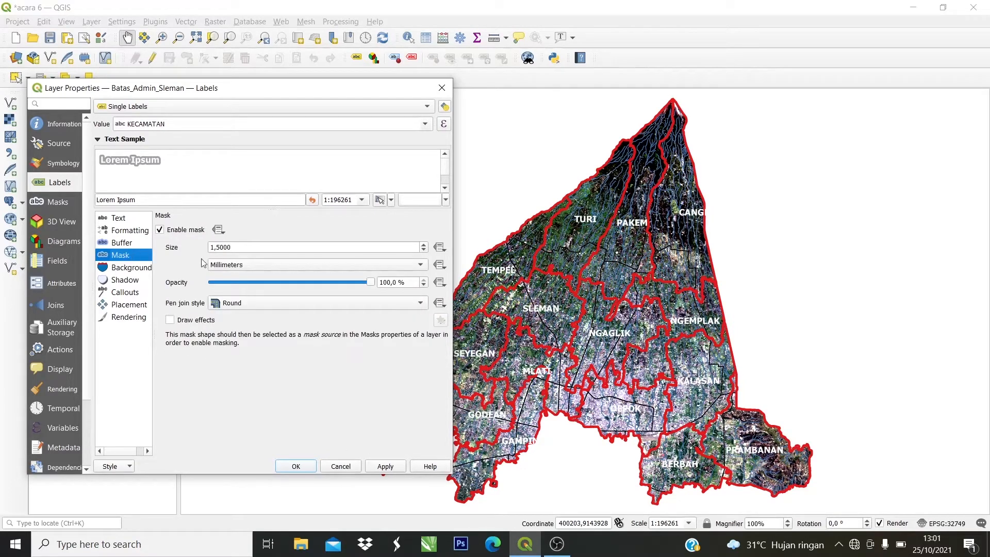
left_click(382, 467)
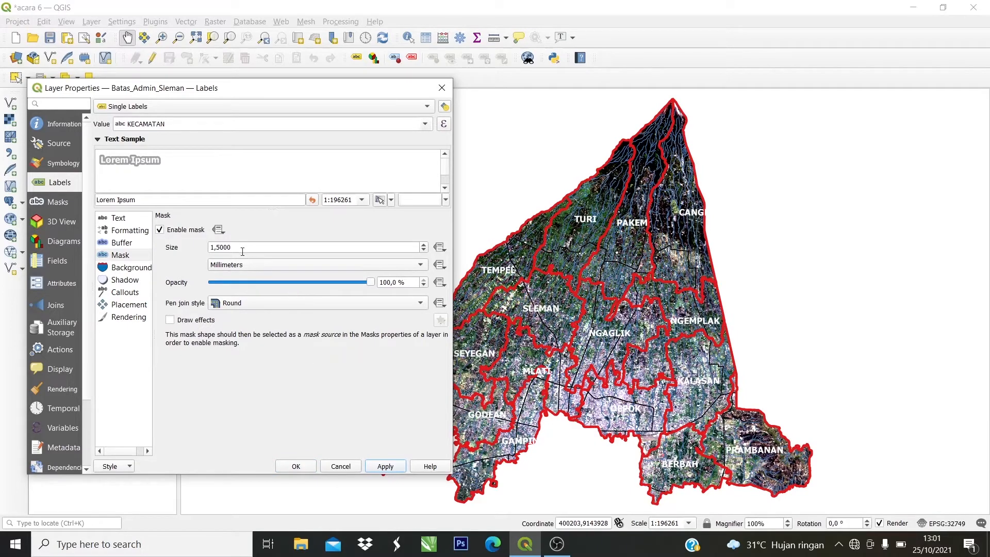
Enable the text buffer for the Batas_Admin_Sleman labels and disable the label mask.
left_click(122, 243)
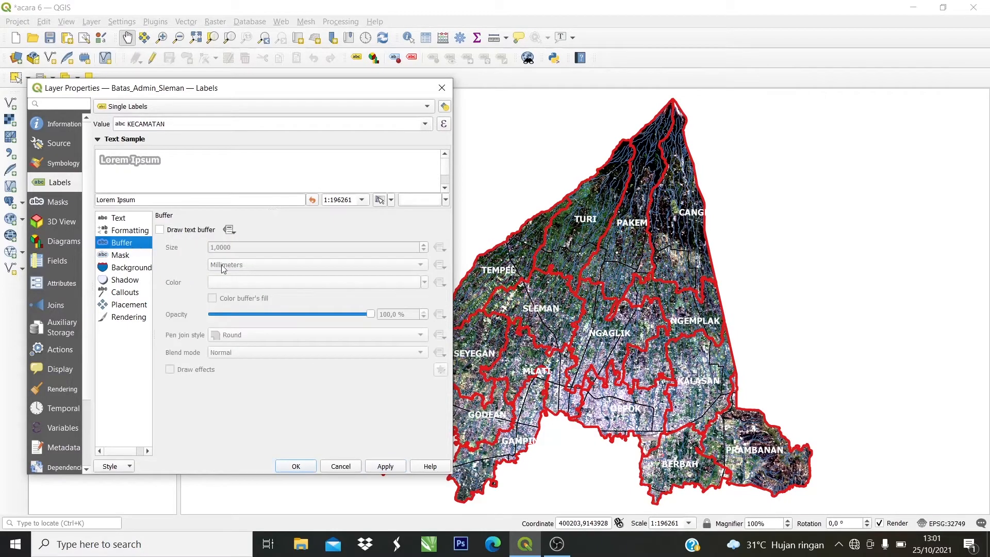
left_click(160, 230)
left_click(133, 257)
left_click(160, 229)
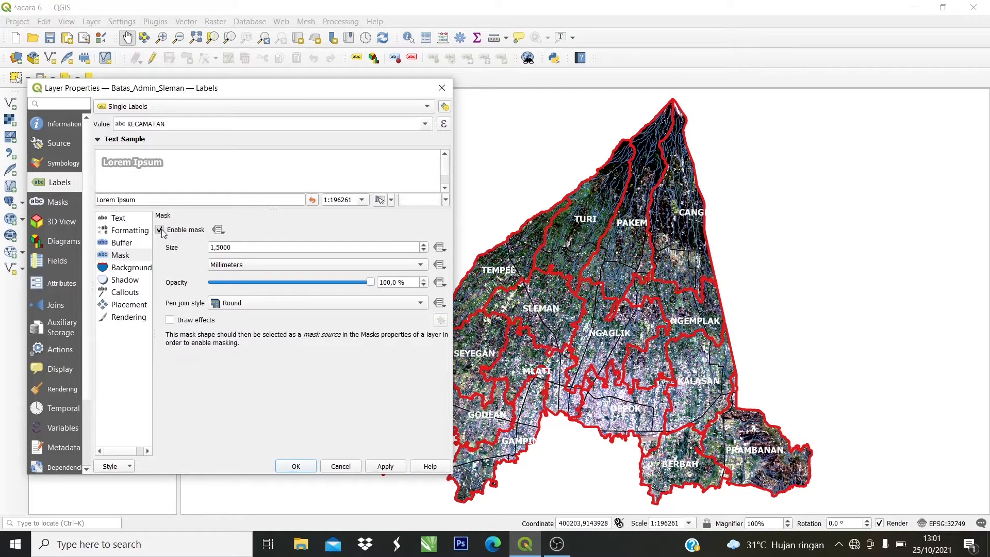
left_click(135, 245)
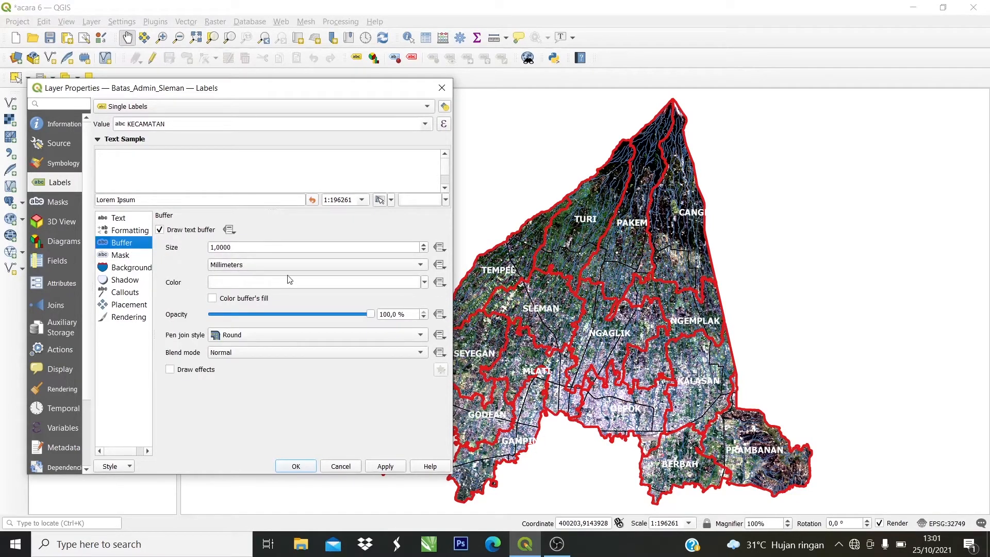
Set the label text buffer color to black and apply it.
left_click(418, 282)
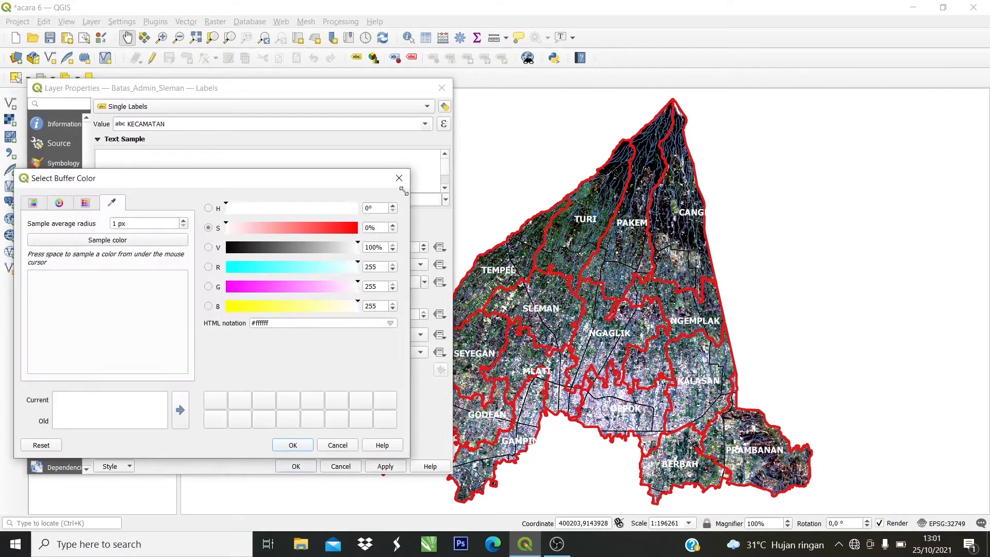
left_click(398, 177)
left_click(424, 282)
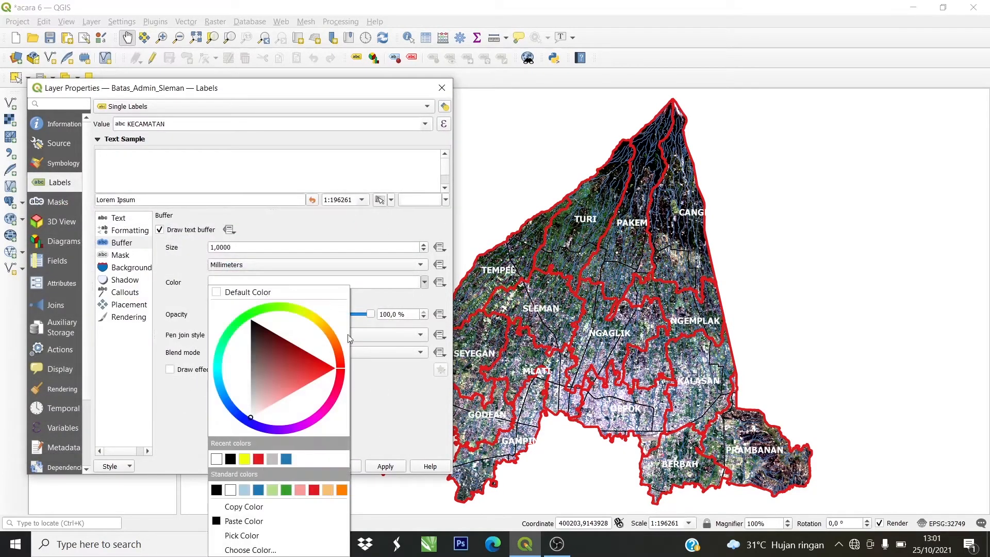
left_click(230, 459)
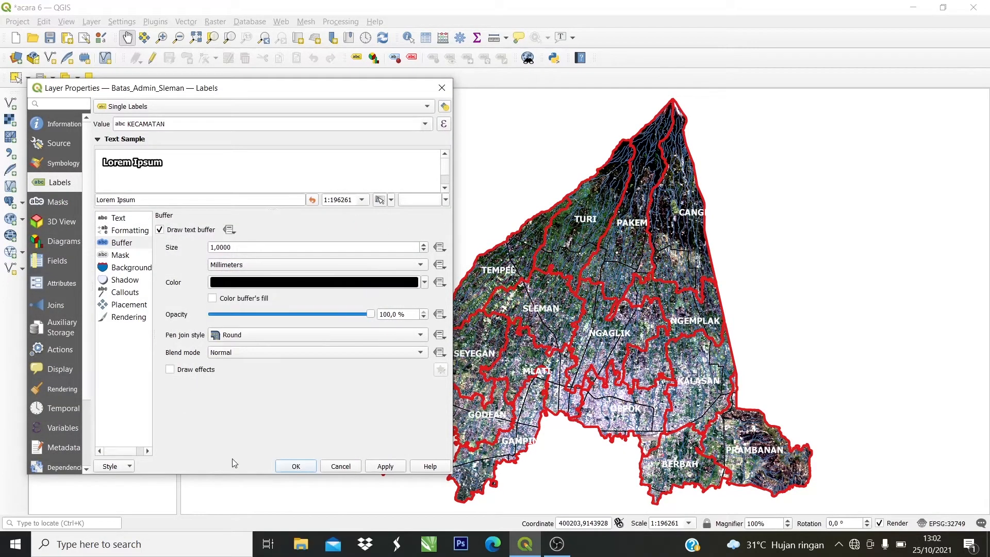
left_click(387, 469)
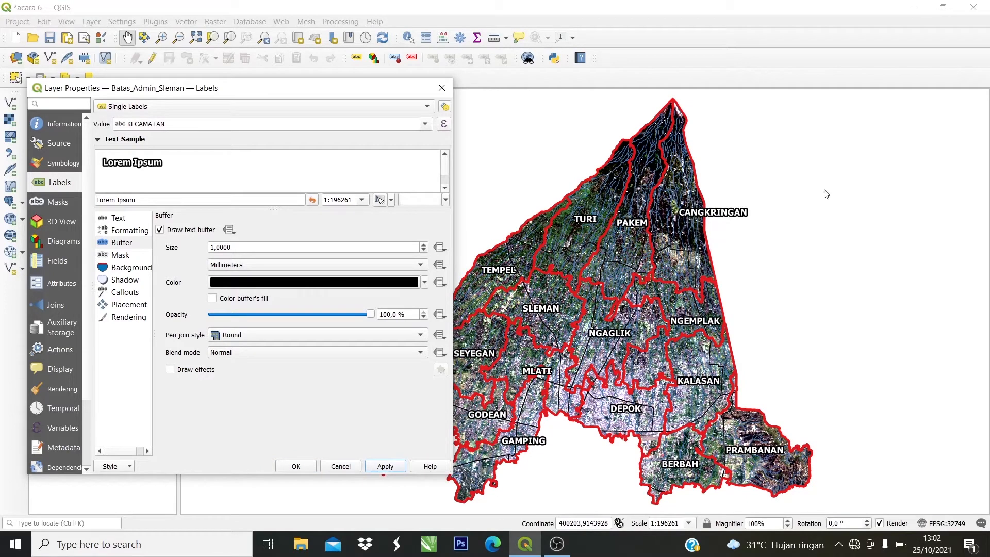
Reduce the label text size to 8 points, apply it and close the Batas_Admin_Sleman layer properties.
left_click(117, 217)
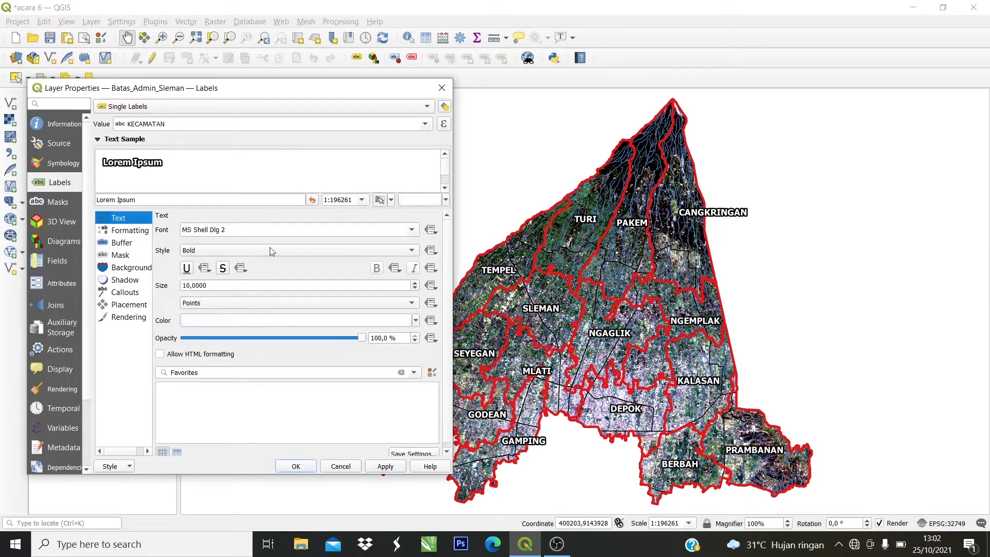
left_click(414, 289)
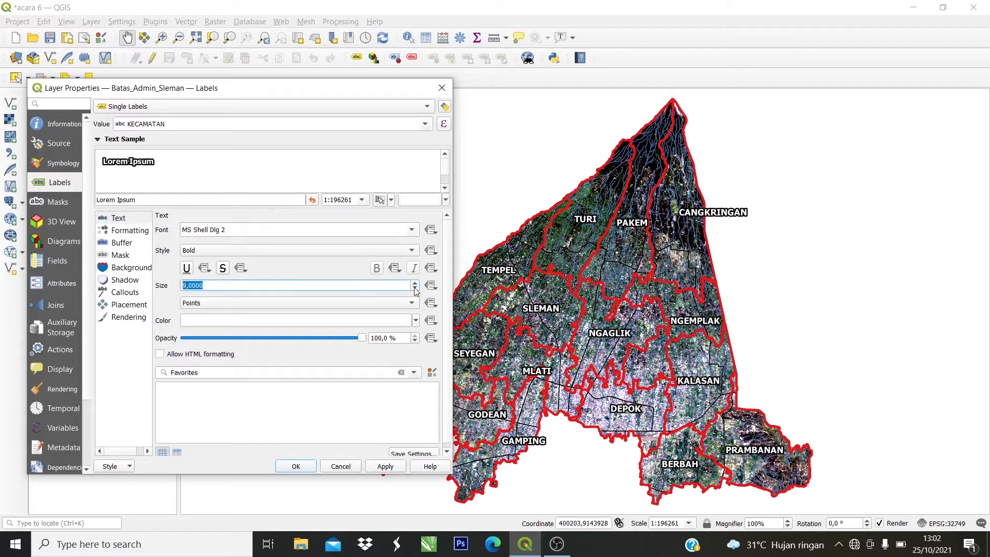
left_click(414, 288)
left_click(386, 466)
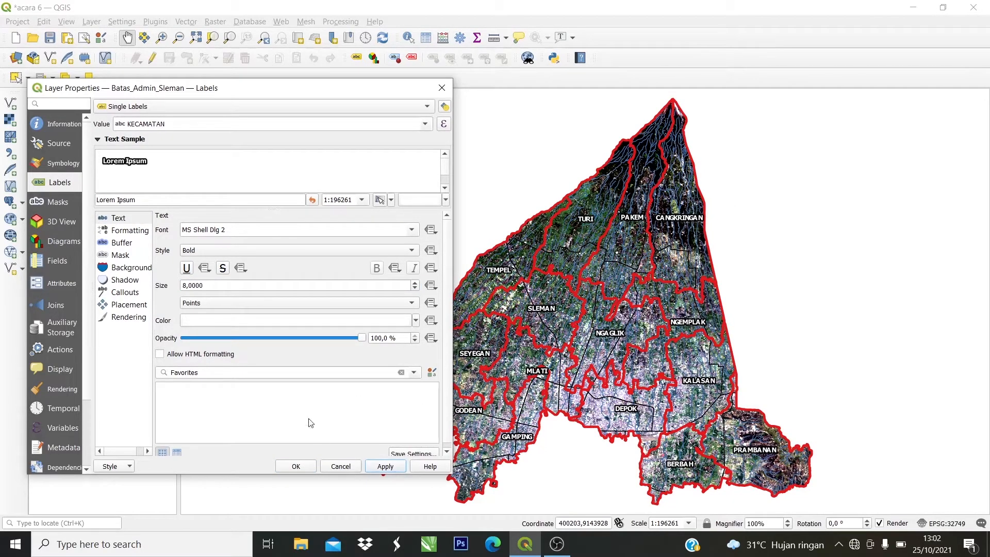
left_click(296, 467)
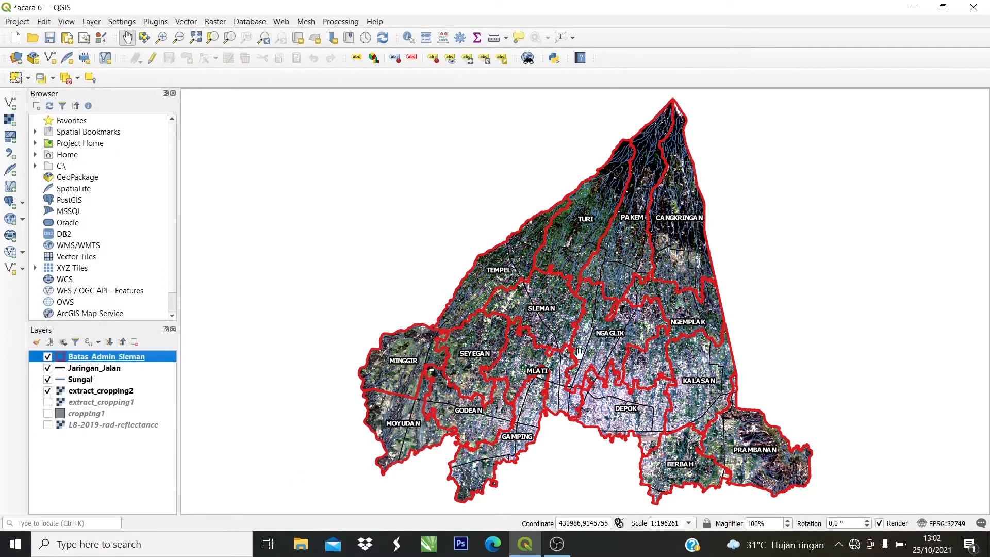
Set the label text size of the Batas_Admin_Sleman layer to 9 points and apply it.
scroll(547, 372, "up", 3)
scroll(657, 307, "down", 5)
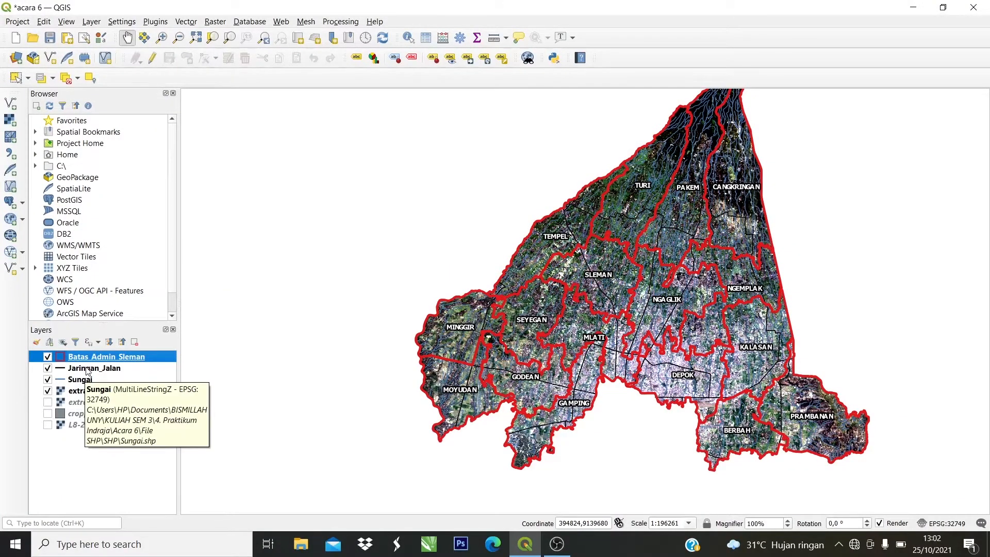
right_click(102, 356)
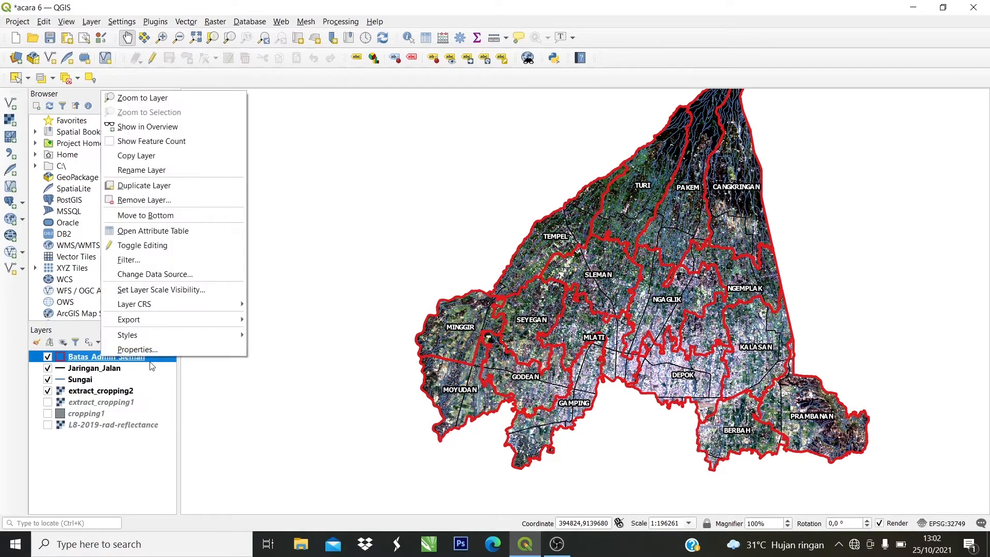
left_click(147, 349)
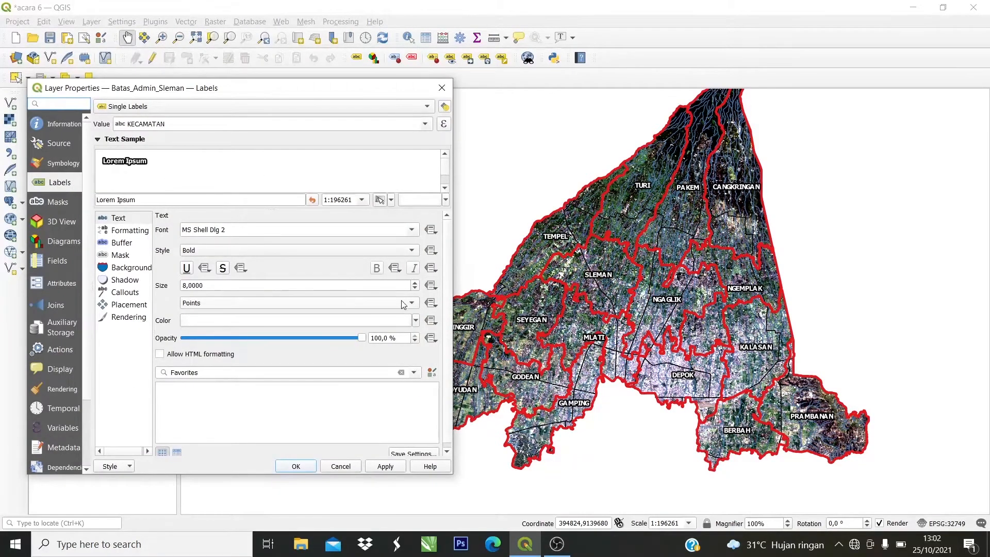
left_click(414, 283)
left_click(376, 469)
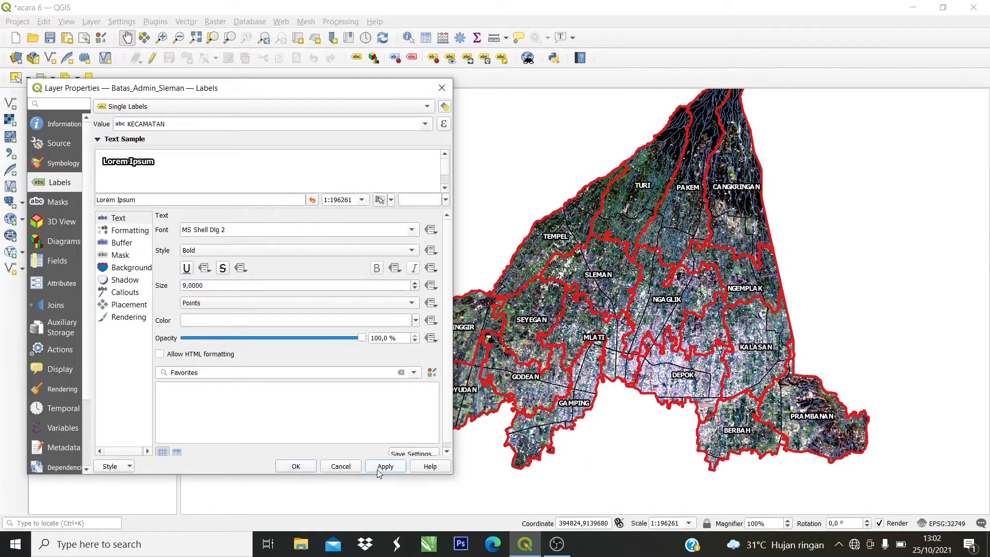
left_click(290, 466)
scroll(684, 237, "up", 1)
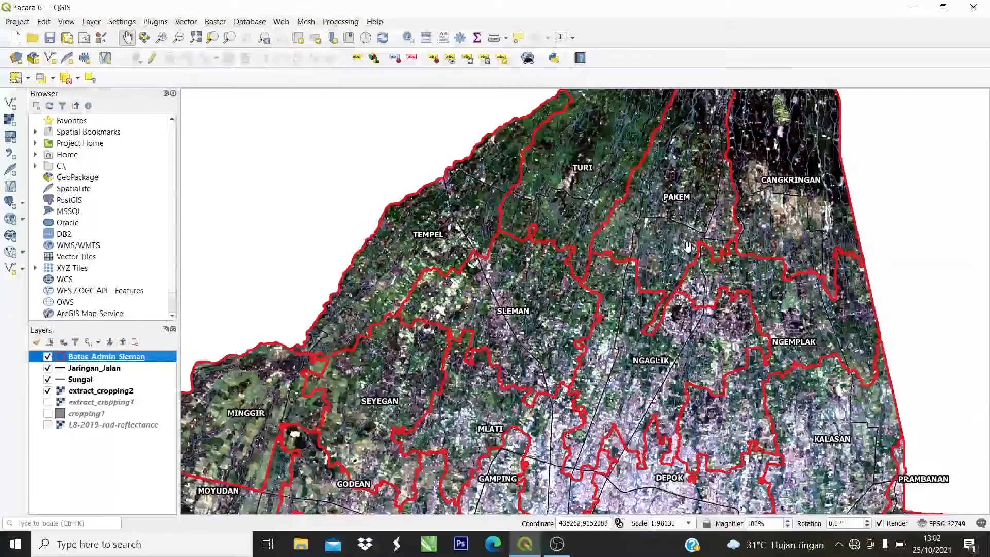
scroll(684, 237, "down", 2)
scroll(755, 269, "up", 1)
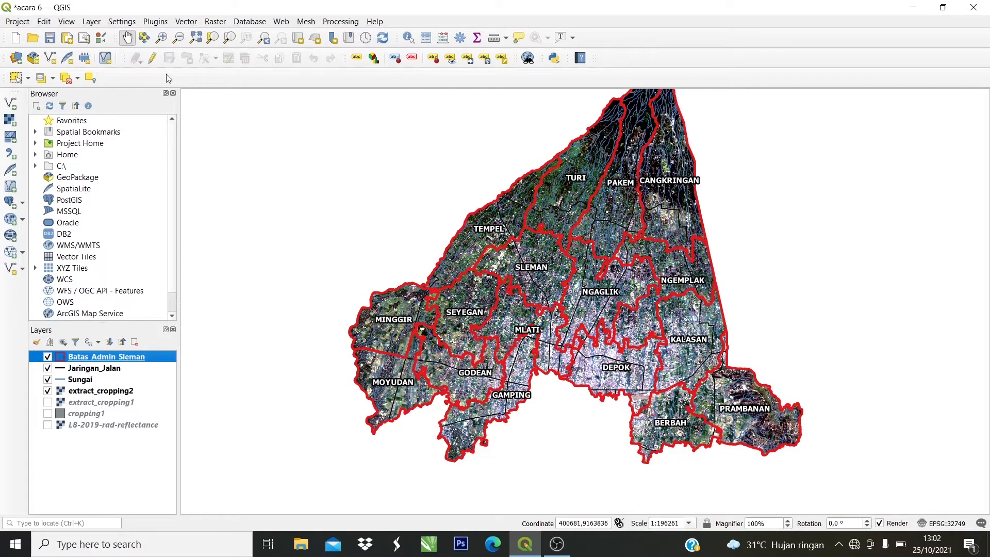
Add the Batas_Admin_KP_GK_BANTUL.shp shapefile to the project as a vector layer.
left_click(92, 26)
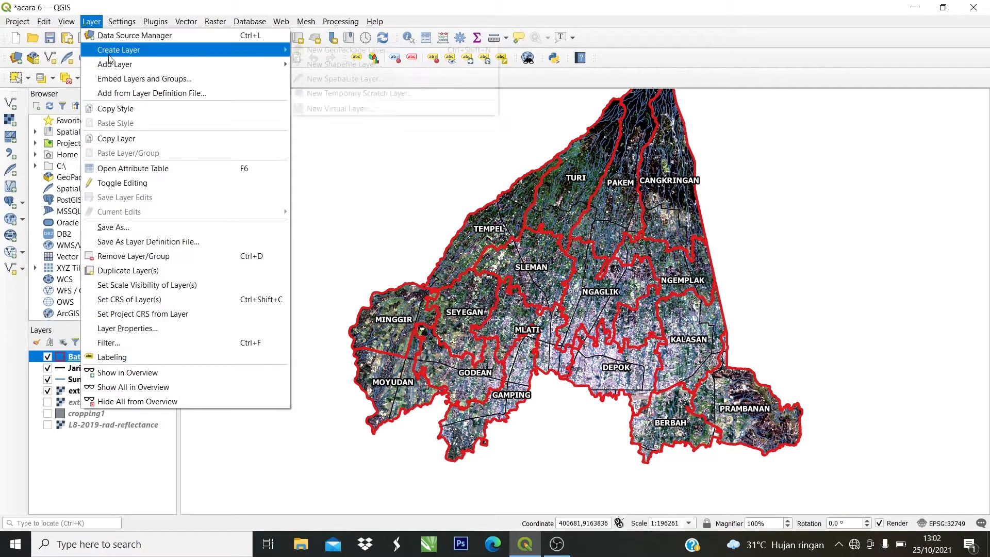
mouse_move(118, 66)
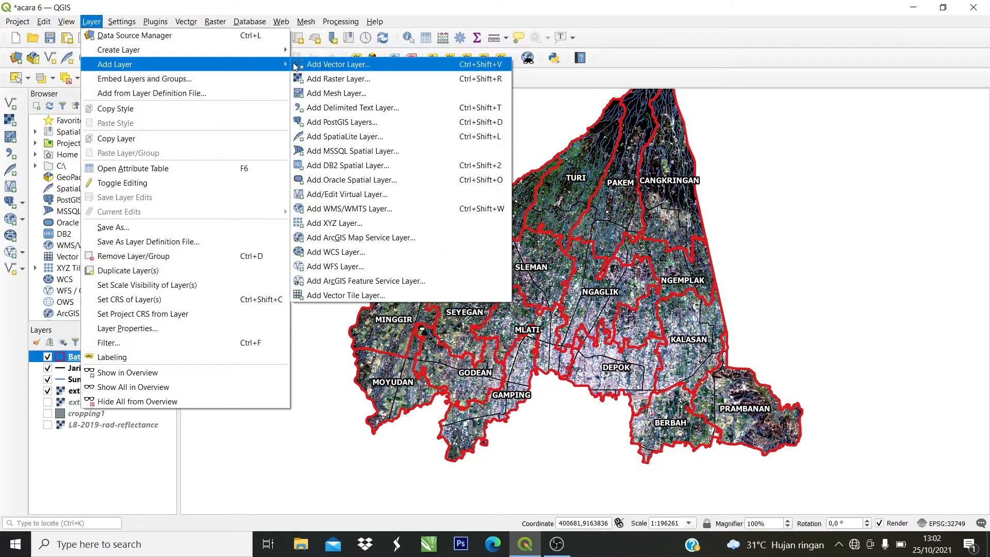
left_click(320, 65)
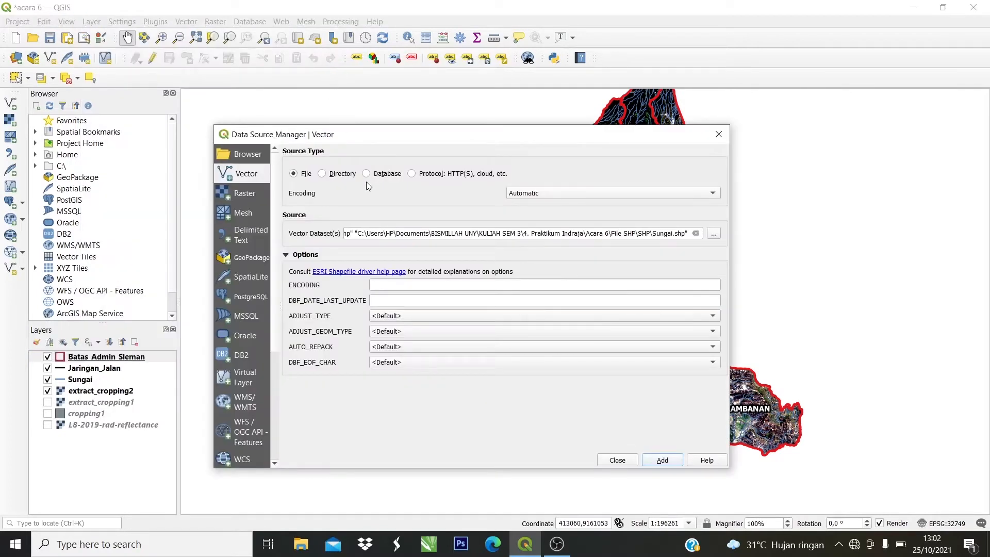
left_click(696, 232)
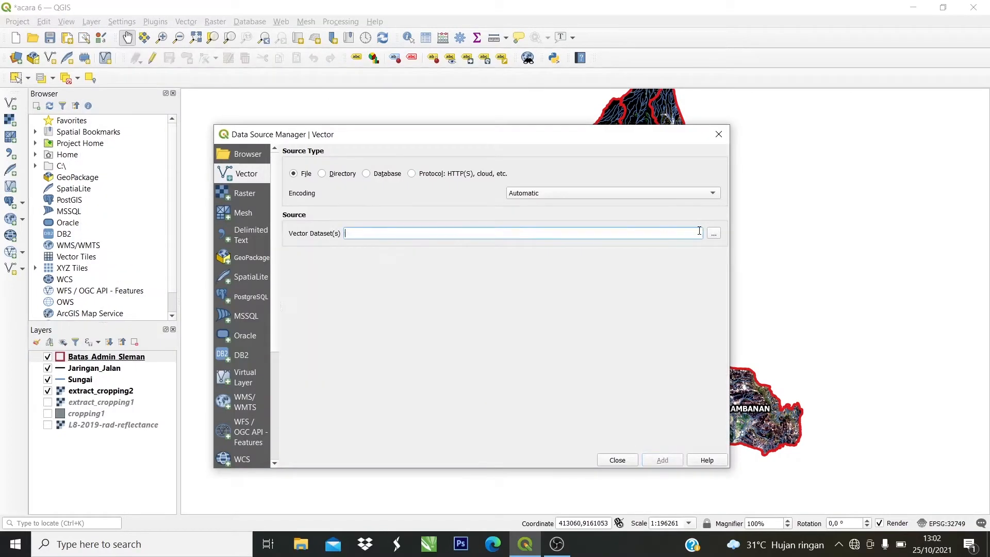
left_click(714, 237)
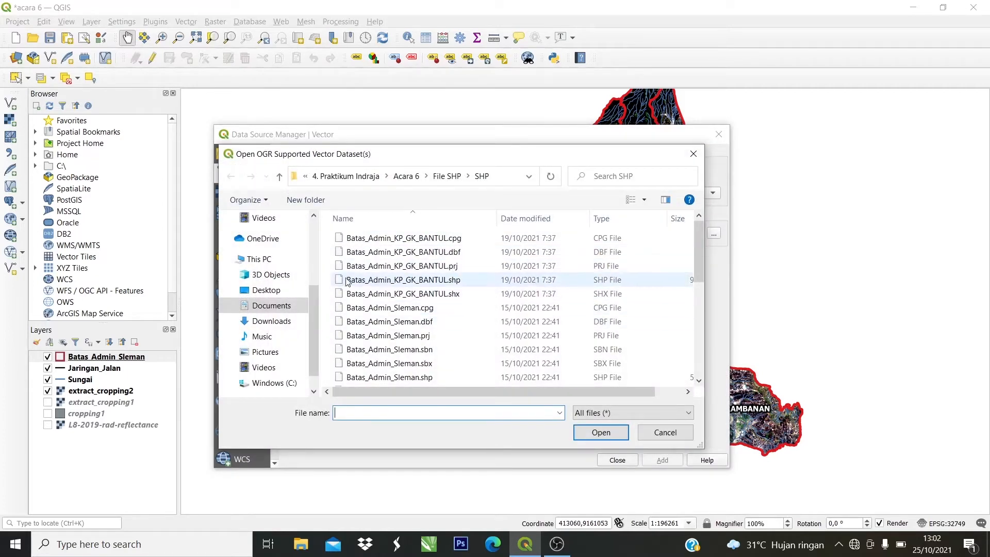
left_click(424, 280)
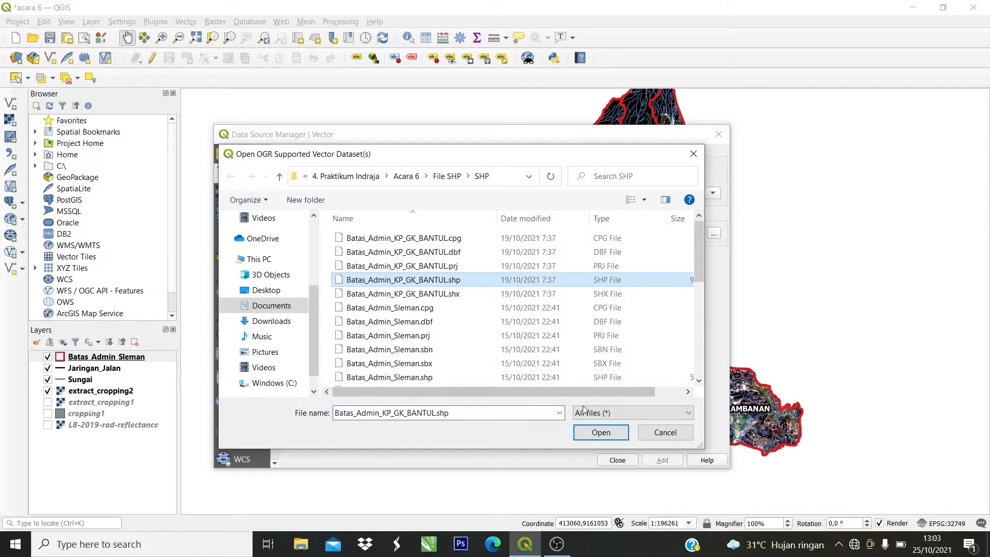
left_click(600, 433)
left_click(670, 461)
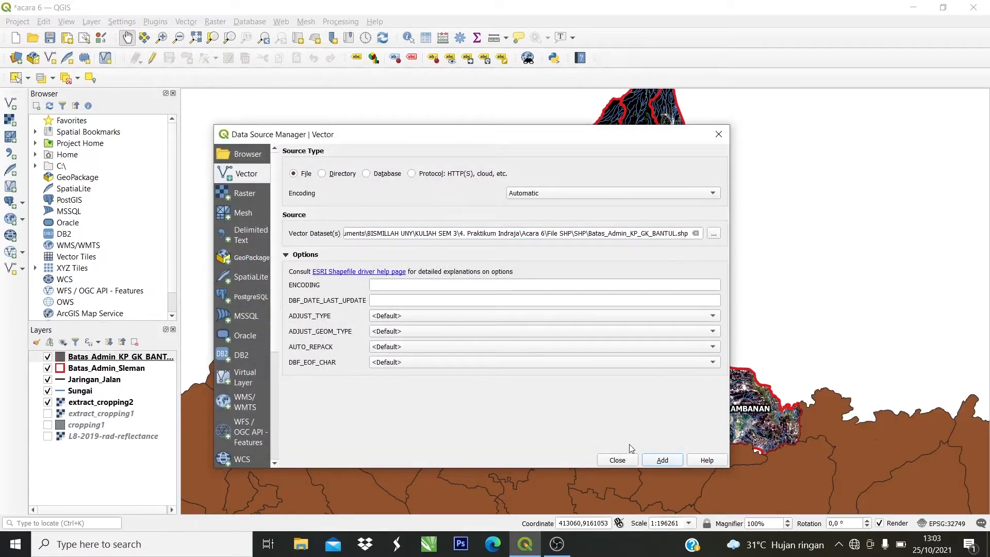
left_click(617, 459)
Set the fill color of the Batas_Admin_KP_GK_BANTUL polygons to white.
right_click(120, 361)
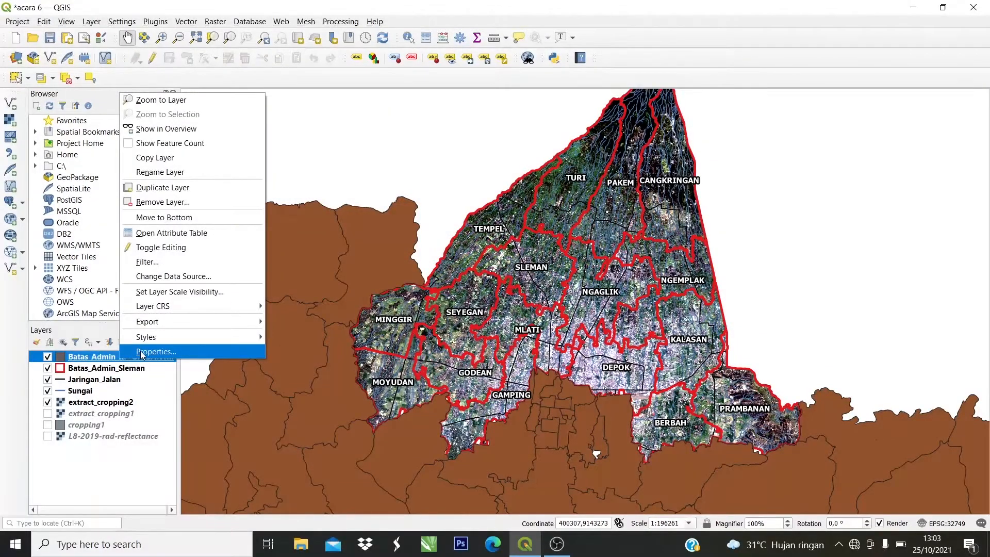
mouse_move(237, 337)
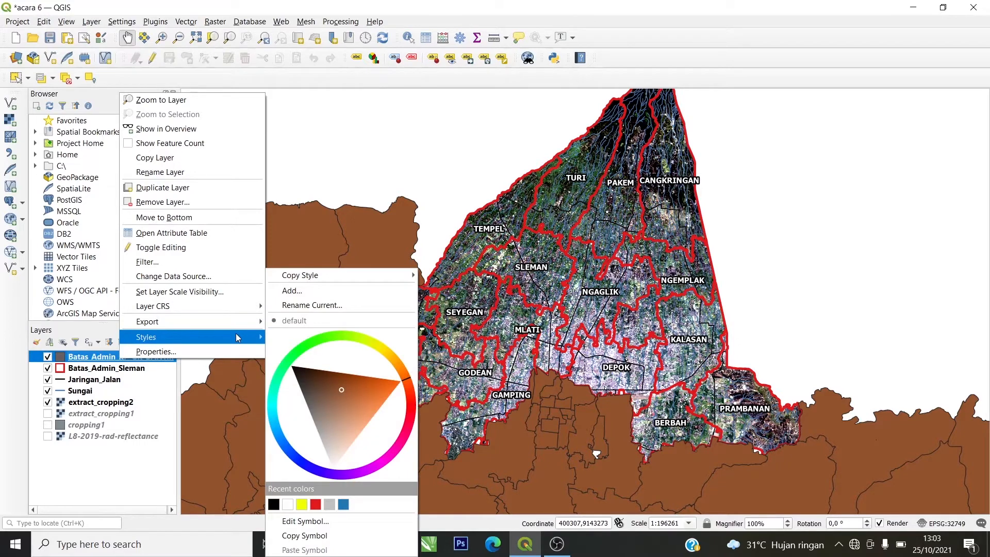
left_click(288, 504)
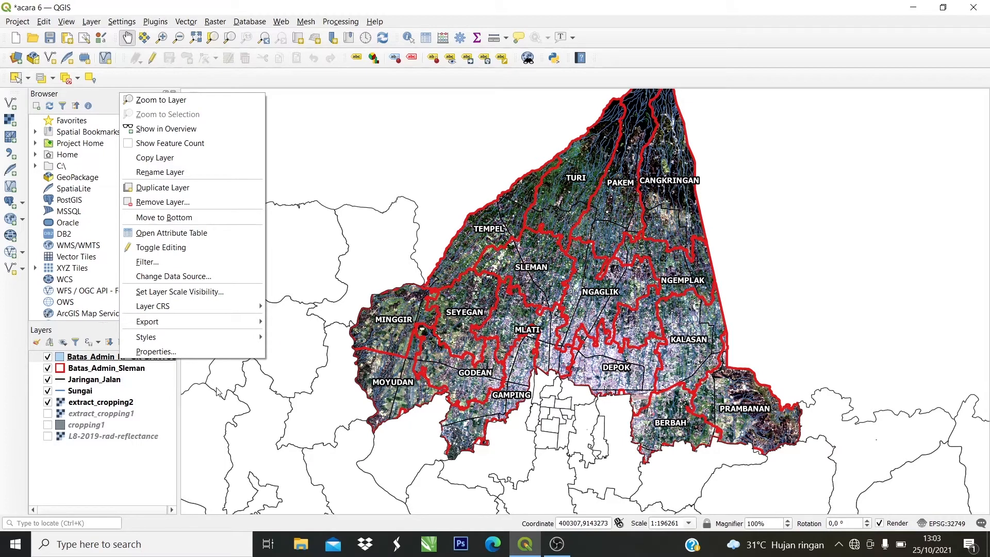
left_click(135, 471)
Fit the map view to the Batas_Admin_Sleman layer and create a print layout titled "Layout Sleman".
right_click(109, 369)
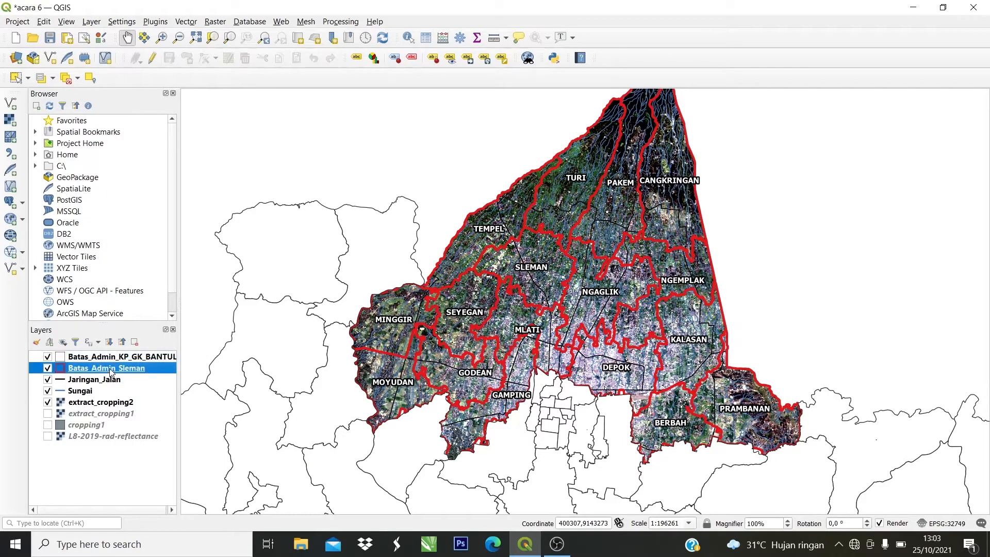
left_click(160, 97)
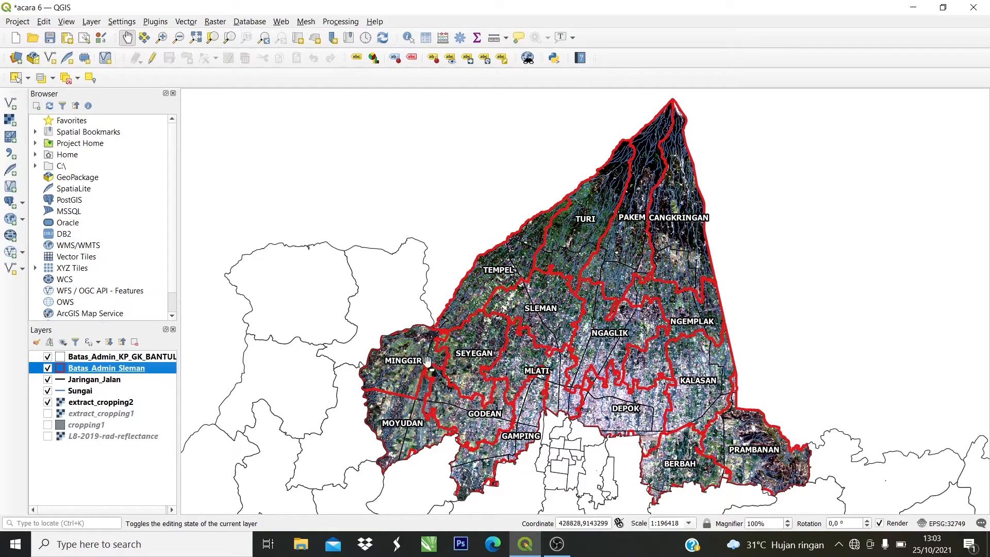
left_click(68, 38)
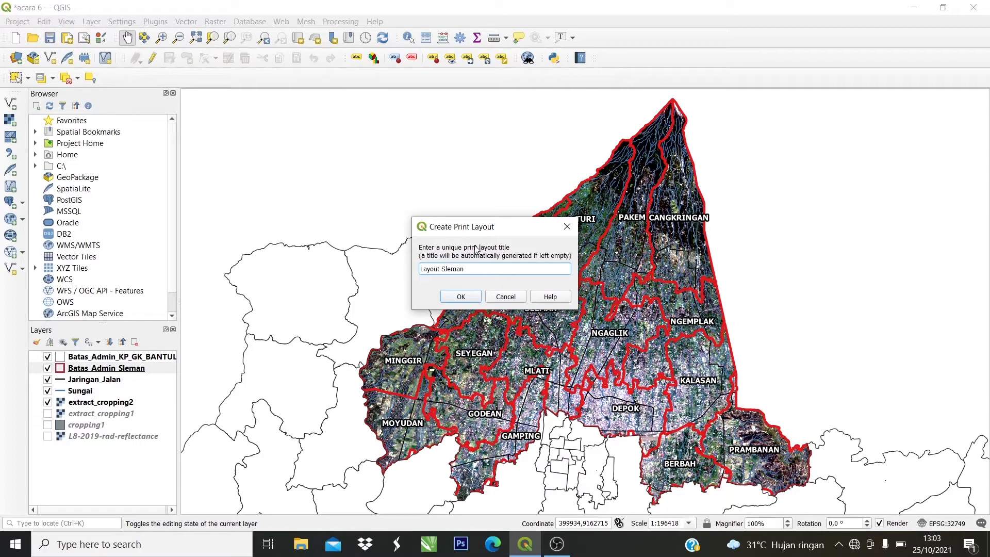
left_click(459, 297)
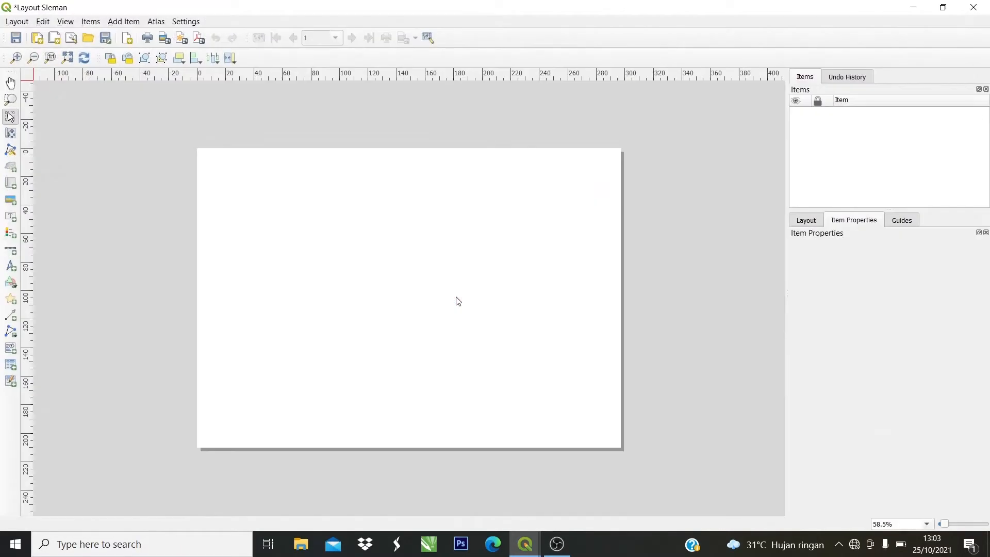
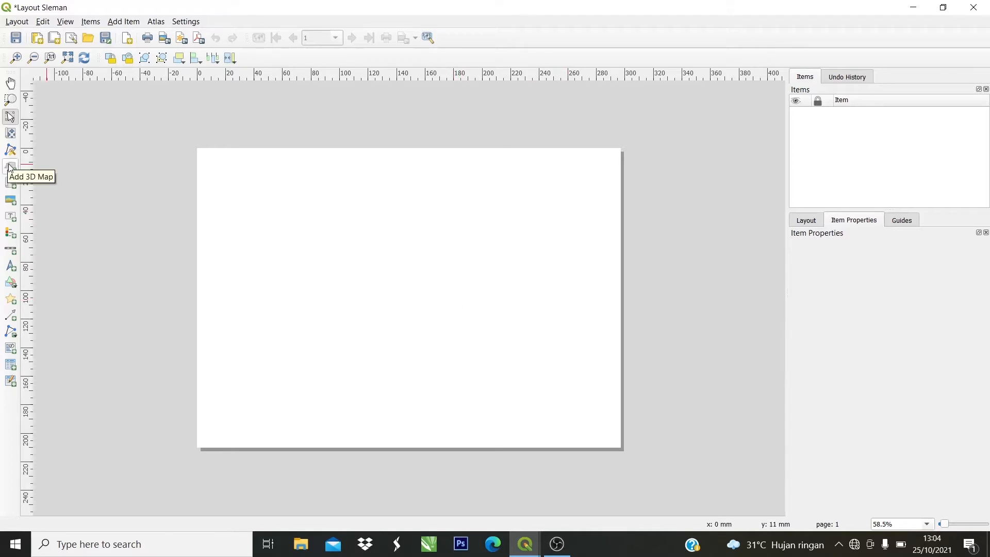
Draw a map item about 210 mm wide and 130 mm high on the layout page and set its scale to 250000.
left_click(12, 184)
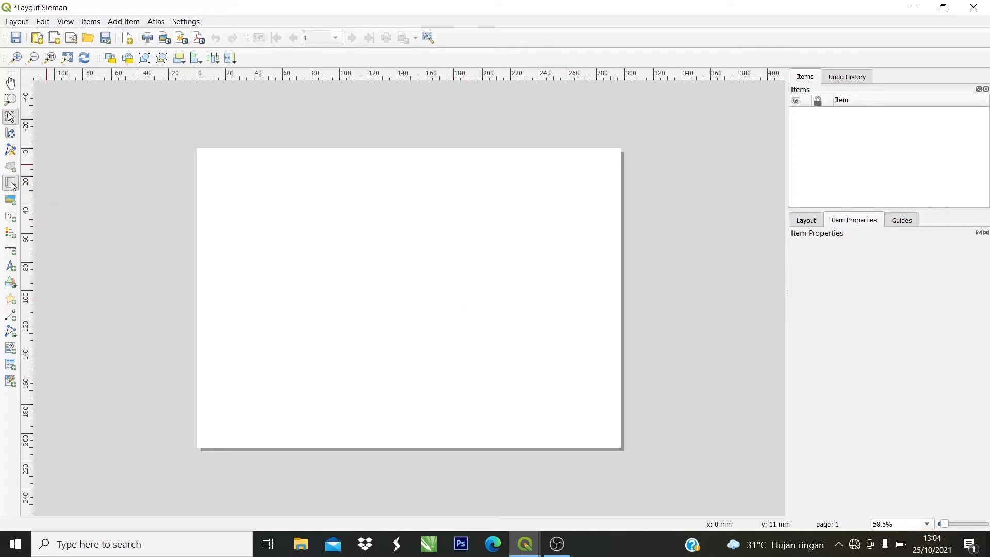
left_click_drag(239, 221, 539, 410)
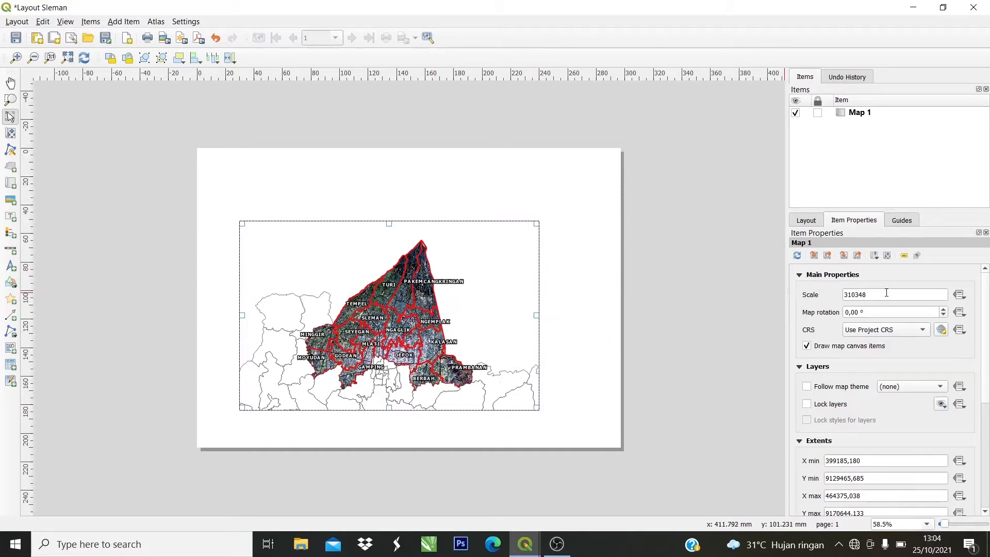
left_click_drag(886, 292, 822, 292)
type("1")
key("BackSpace")
key("BackSpace")
key("BackSpace")
key("BackSpace")
key("Return")
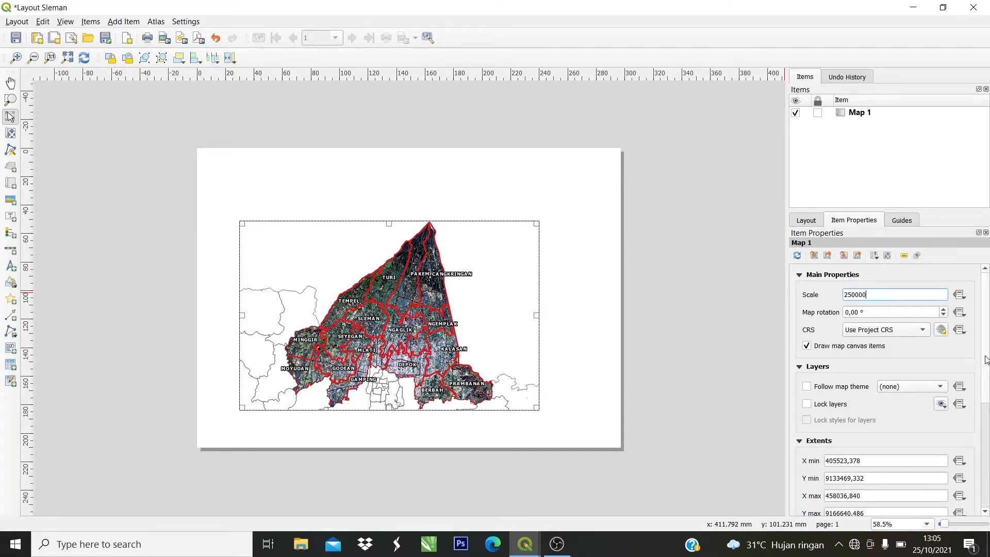
Enable a frame around the map item and set its thickness to 0.40 mm.
left_click_drag(986, 359, 985, 454)
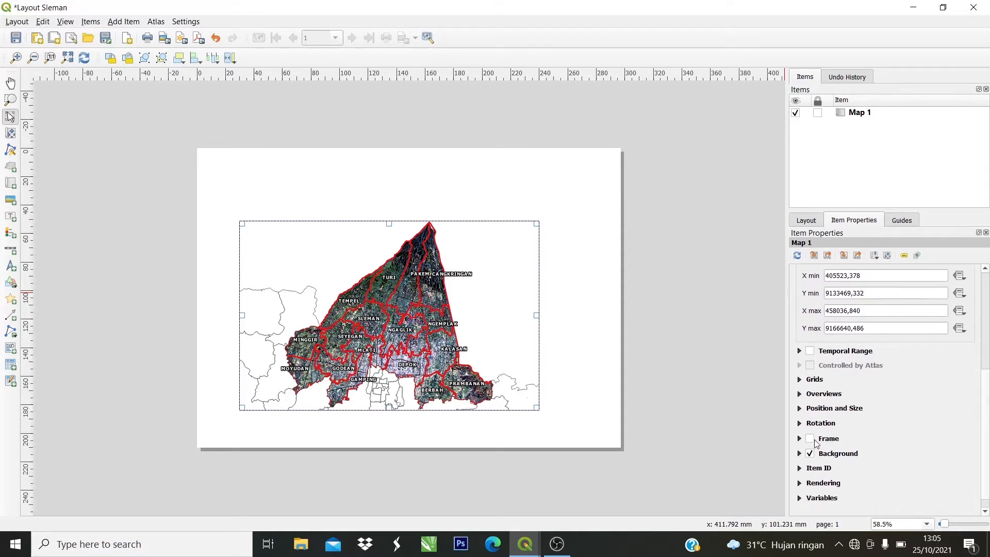
left_click(809, 438)
left_click_drag(989, 355, 988, 416)
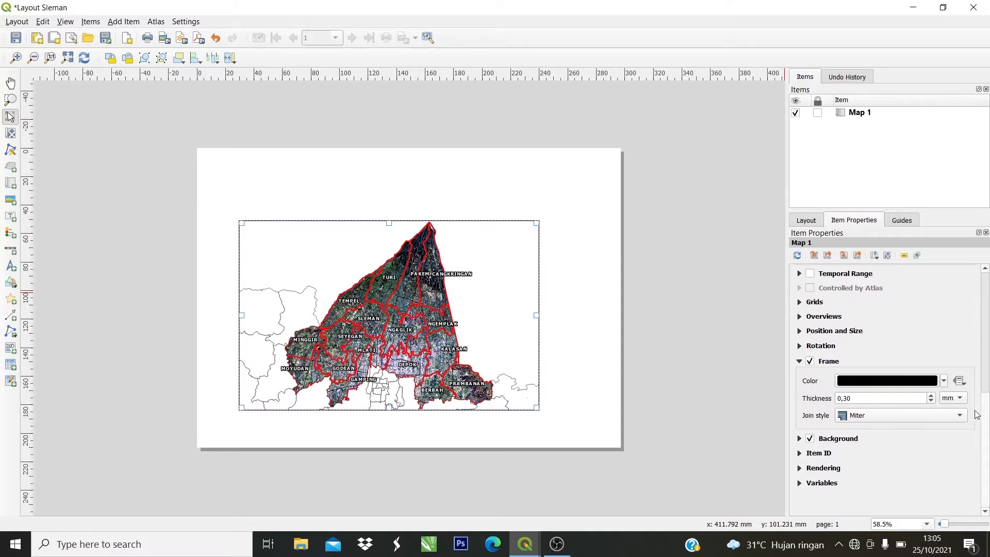
left_click(944, 382)
left_click(953, 362)
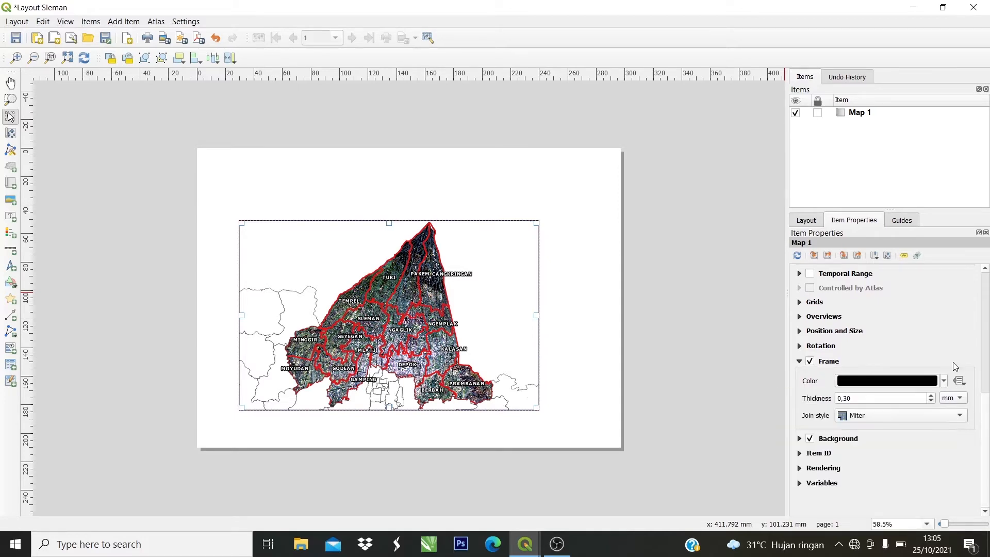
left_click(810, 361)
scroll(835, 372, "up", 1)
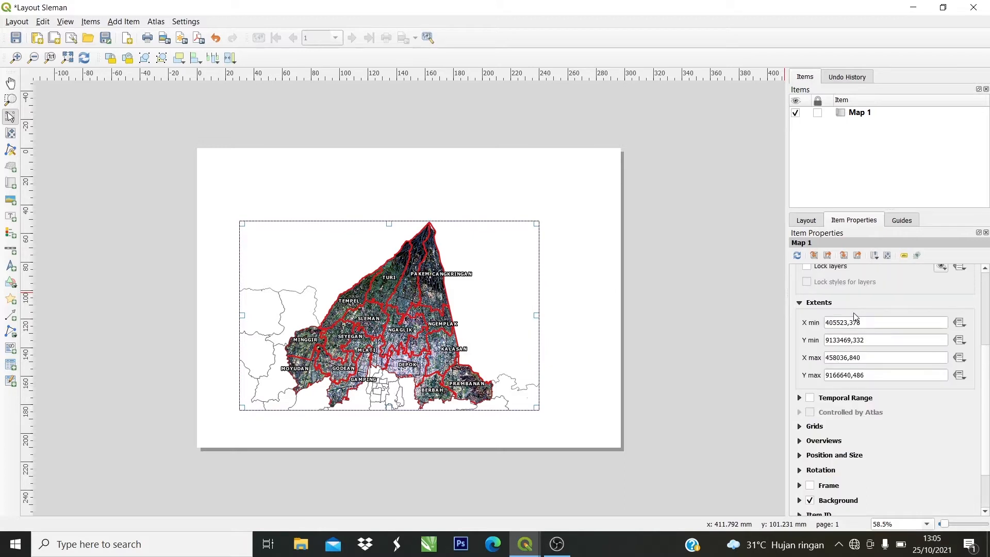
scroll(854, 315, "down", 1)
left_click(810, 423)
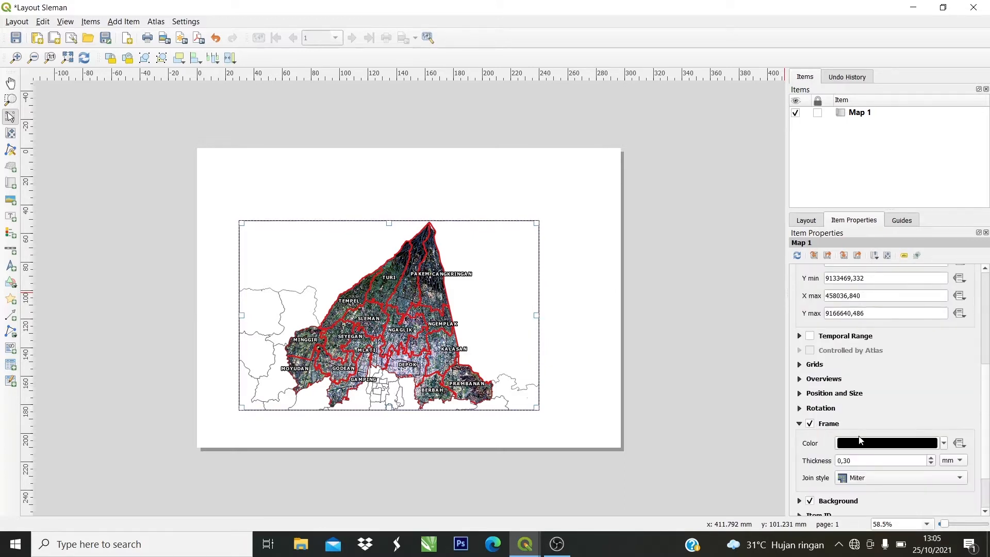
scroll(901, 407, "down", 1)
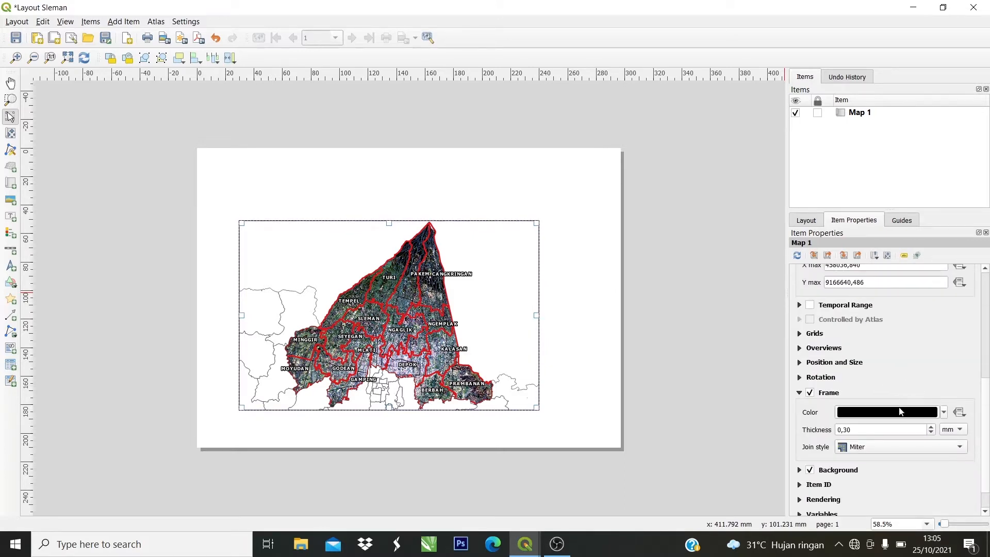
left_click(931, 428)
scroll(903, 456, "down", 1)
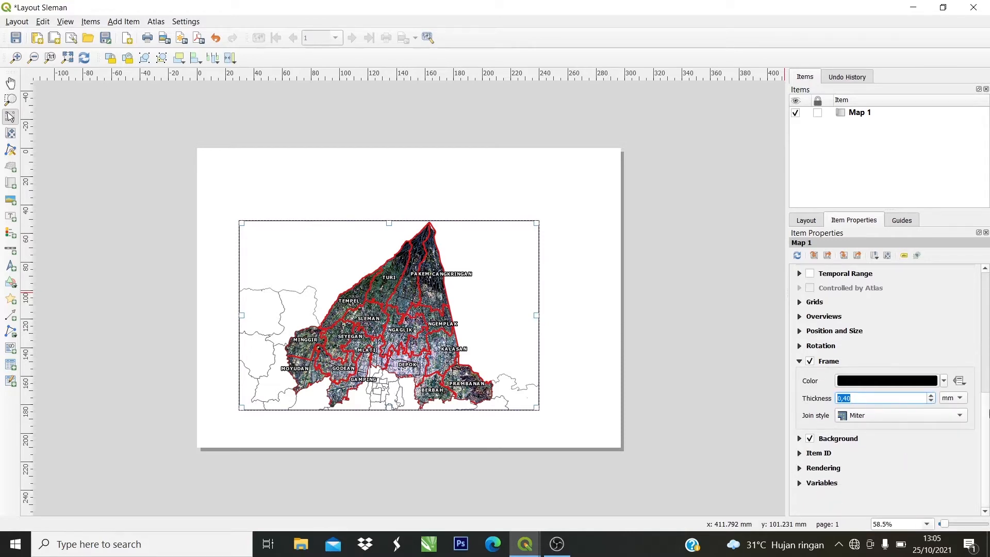
Add a new grid to the map item.
left_click_drag(988, 413, 985, 375)
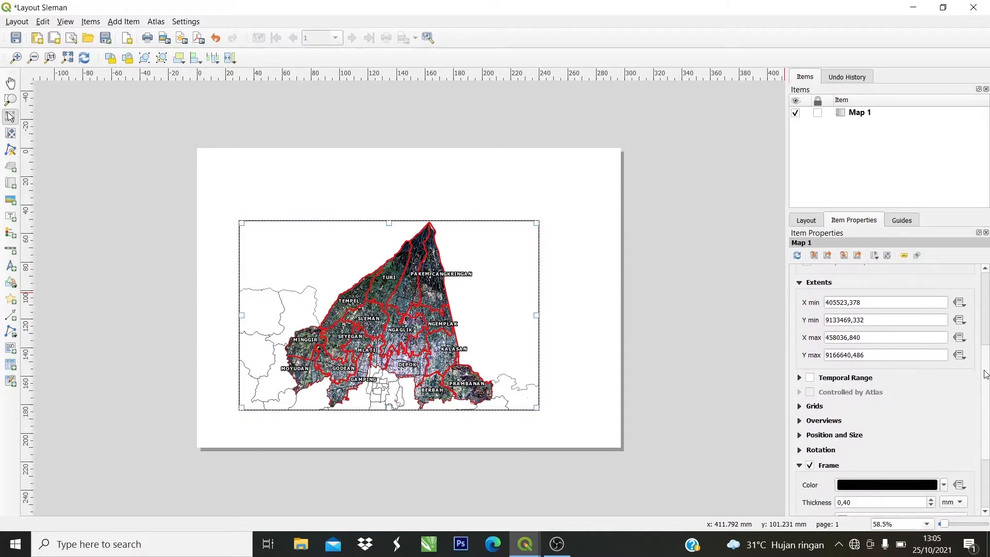
left_click(799, 407)
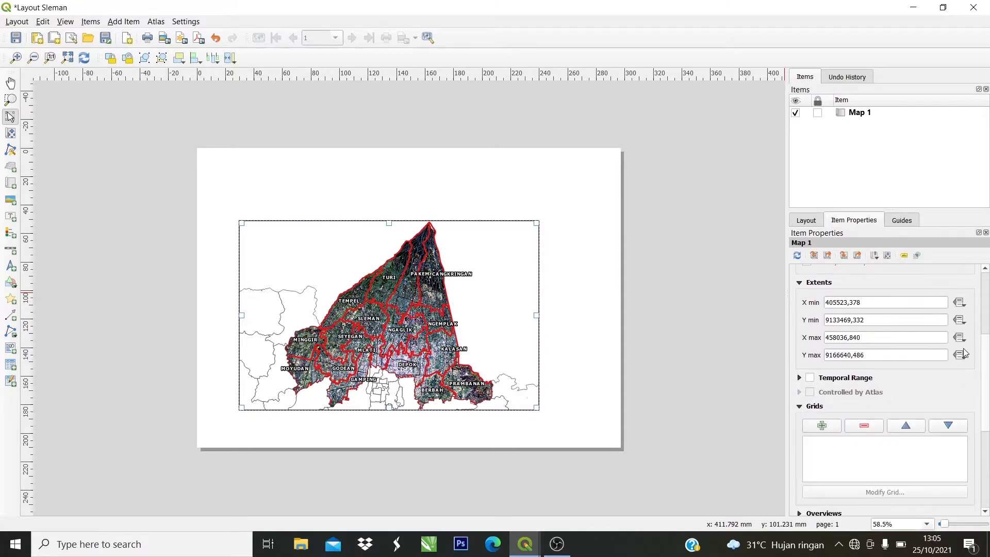
left_click_drag(986, 364, 985, 395)
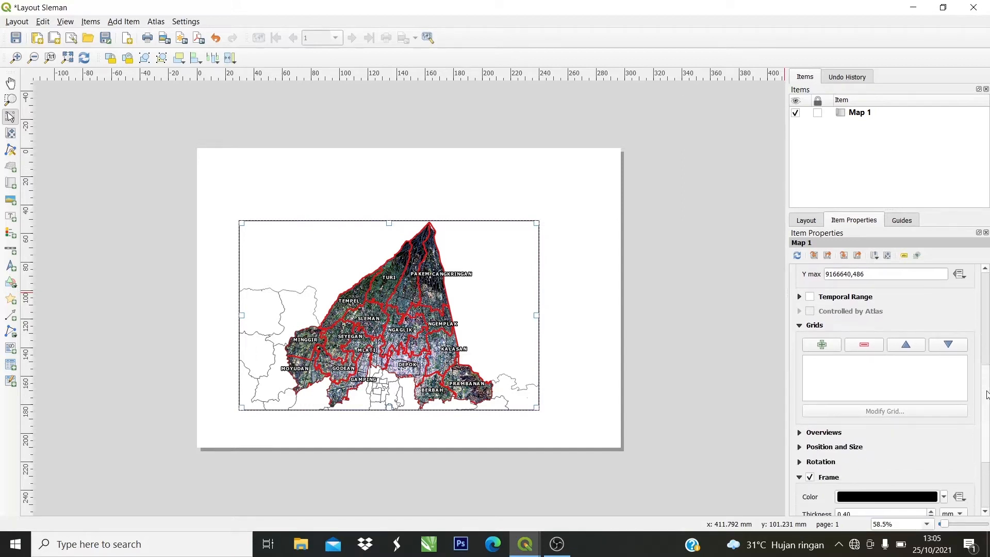
left_click(822, 345)
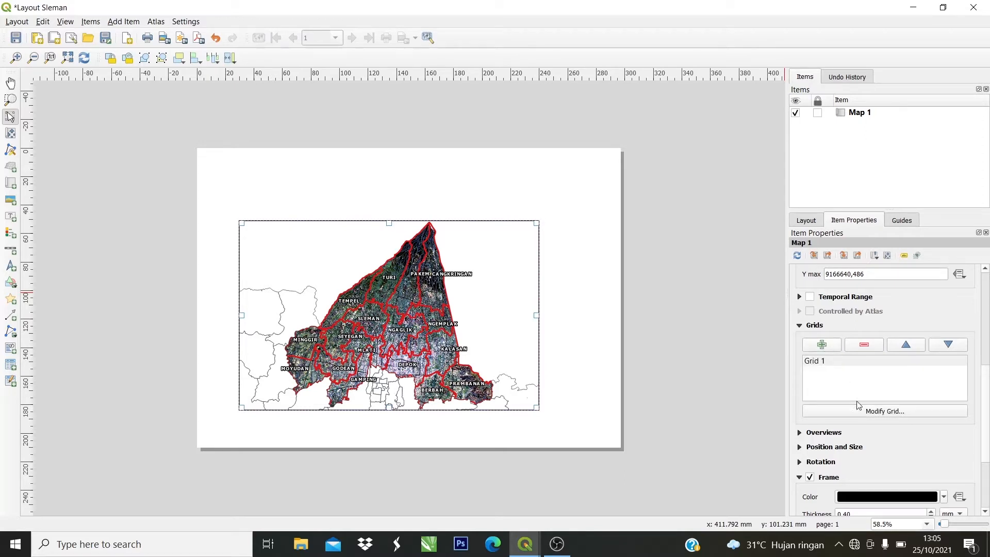
Set the map grid's CRS to EPSG:4326 - WGS 84 and its intervals to 0.15 in X and 0.1 in Y map units.
left_click(886, 411)
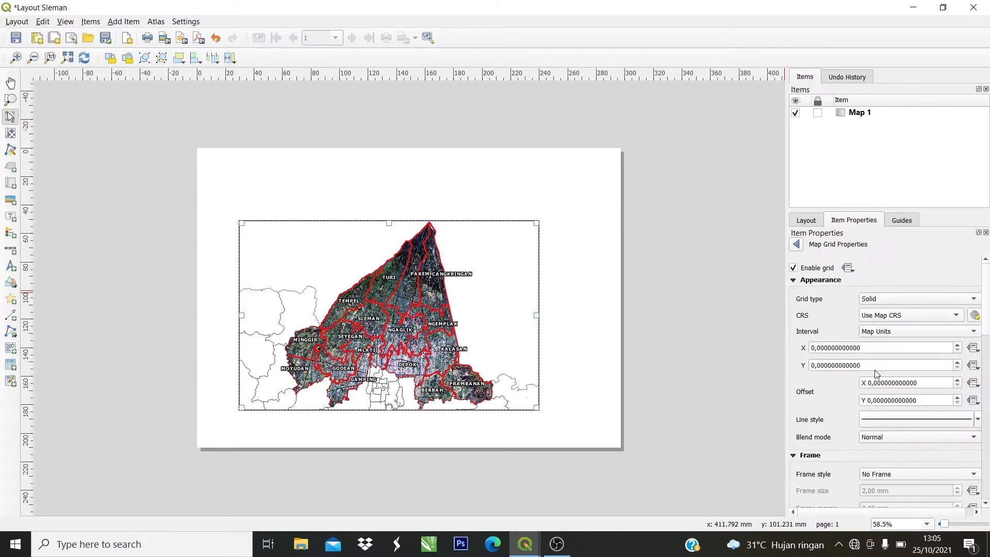
mouse_move(988, 317)
left_mouse_down()
mouse_move(988, 338)
mouse_move(988, 320)
left_mouse_up()
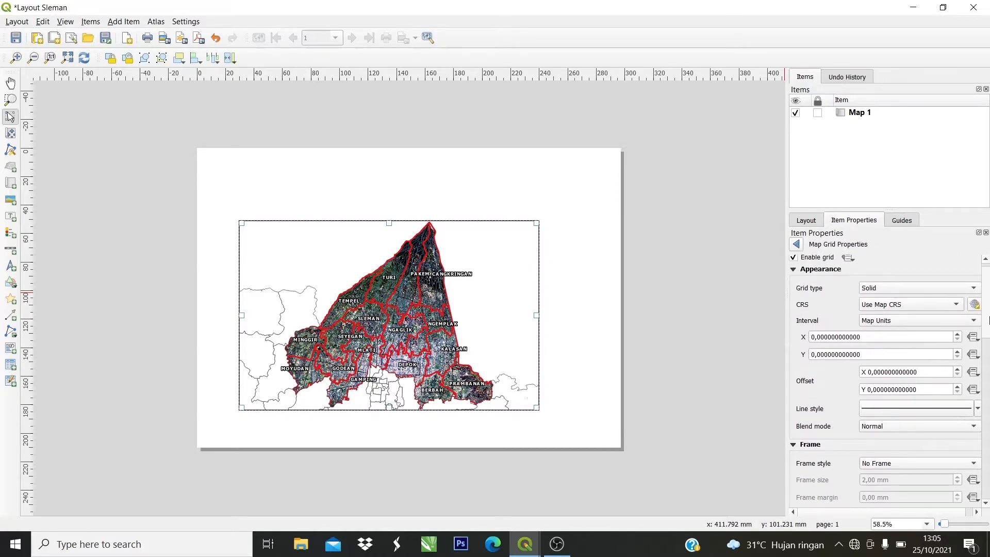
left_click(944, 303)
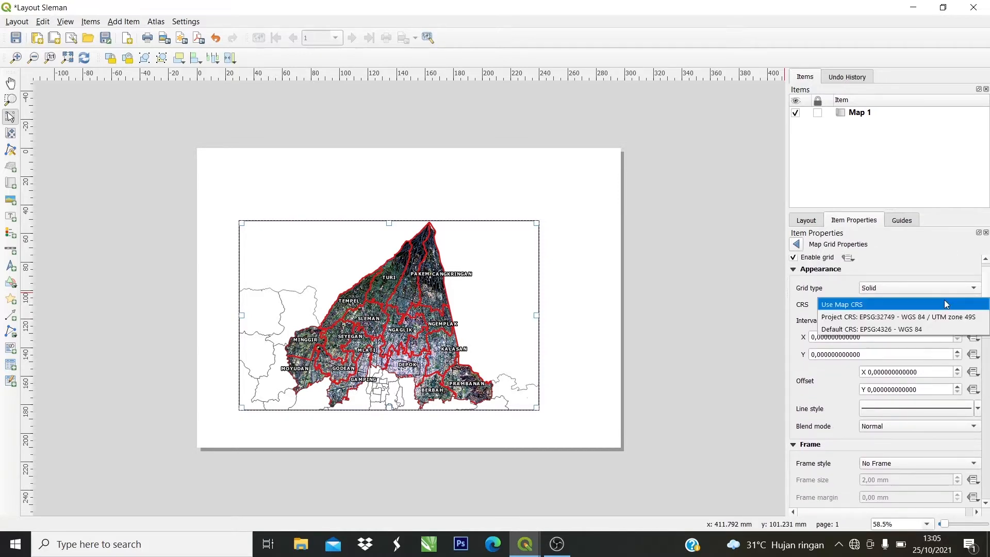
left_click(900, 329)
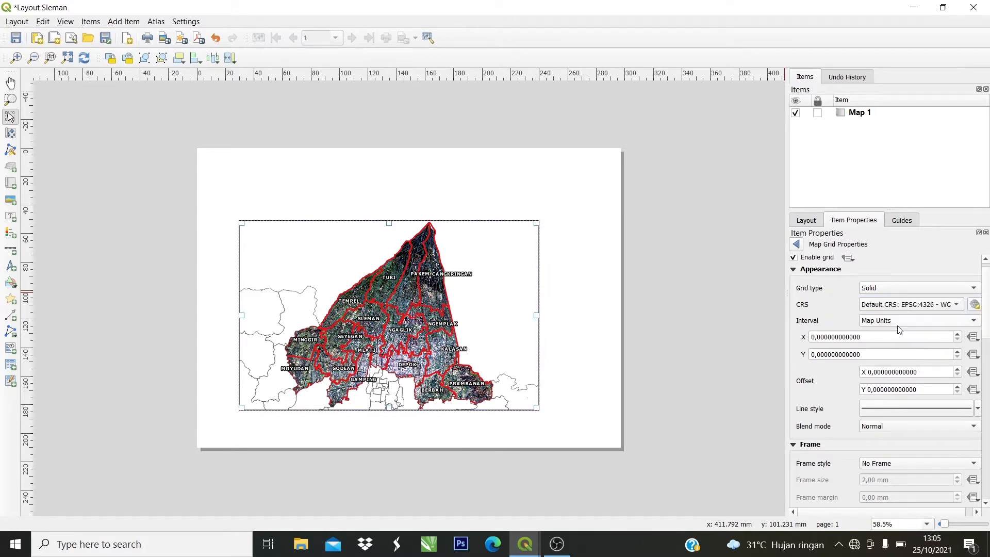
left_click(823, 337)
left_click(822, 355)
type("1")
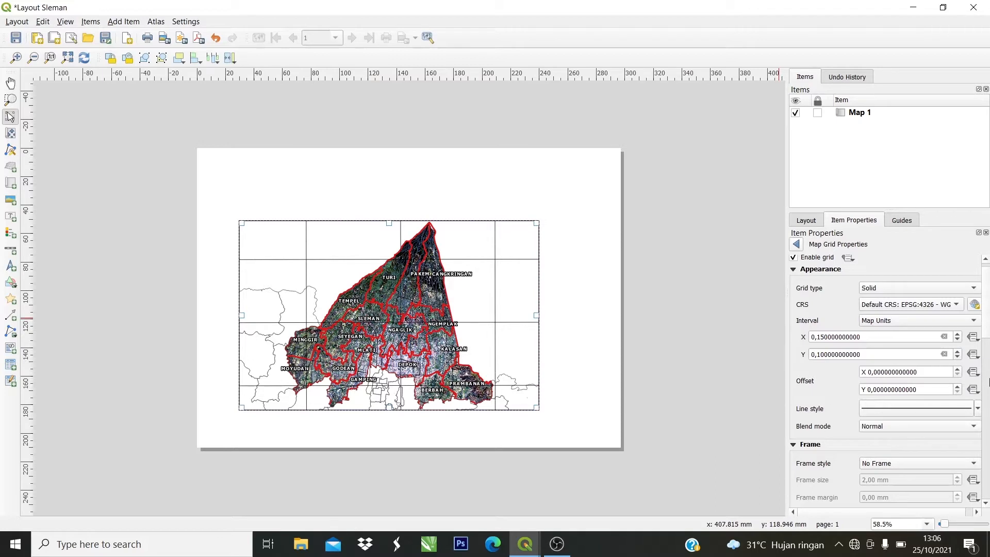
Set the map grid's frame style to Zebra.
mouse_move(986, 308)
left_mouse_down()
mouse_move(988, 479)
mouse_move(989, 322)
left_mouse_up()
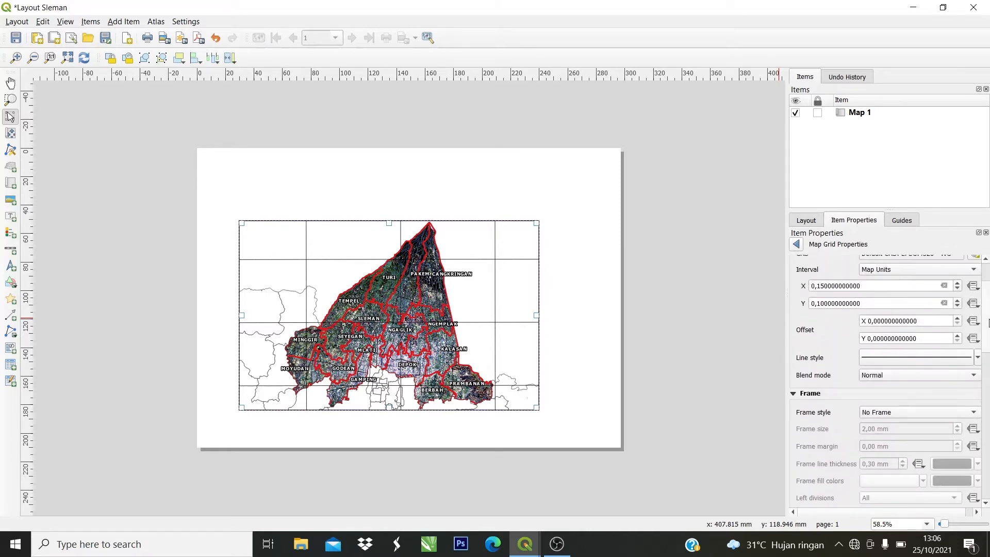
left_click(960, 412)
left_click(950, 427)
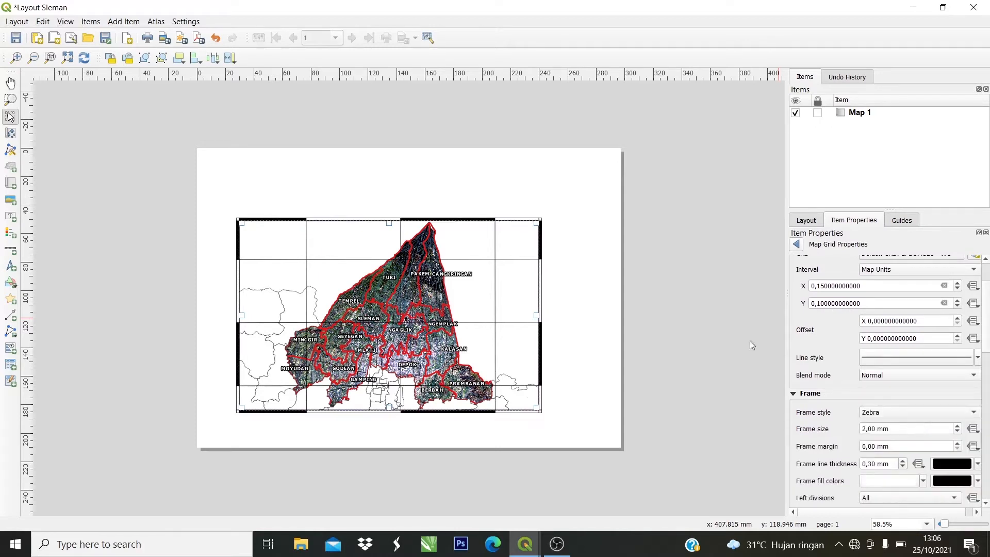
Enable drawing of the grid coordinates and set their format to Degree, Minute with Suffix.
left_click_drag(986, 345, 986, 433)
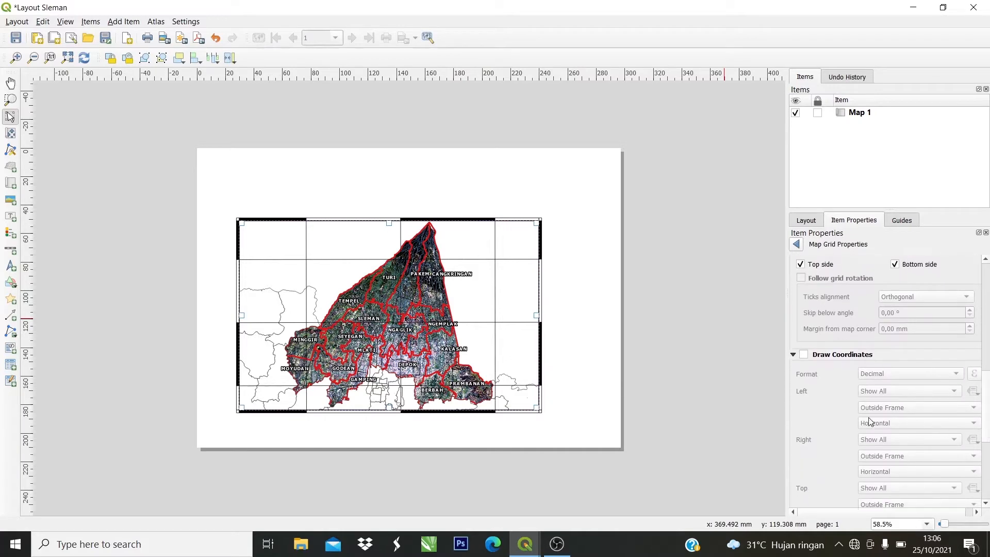
left_click(803, 355)
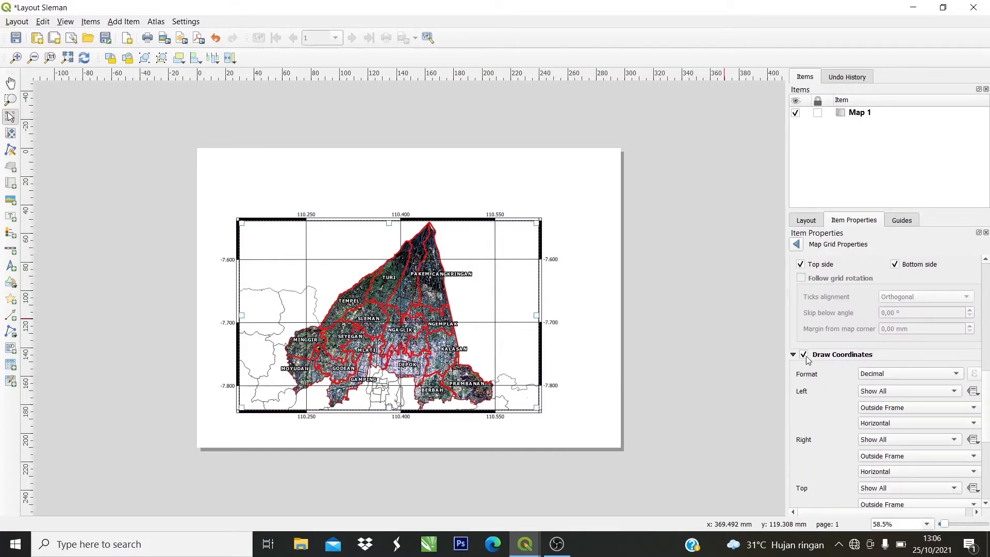
left_click_drag(989, 394, 989, 407)
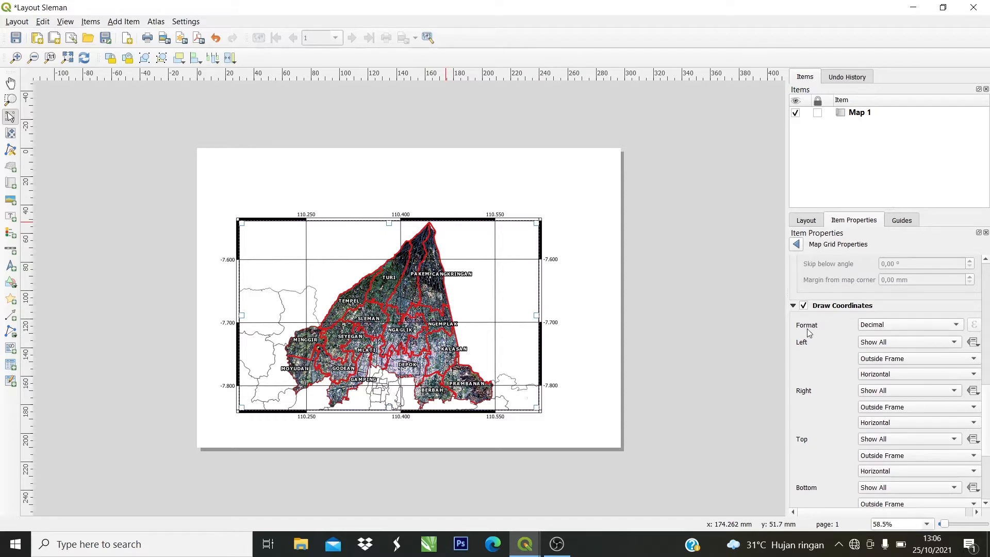
left_click(941, 332)
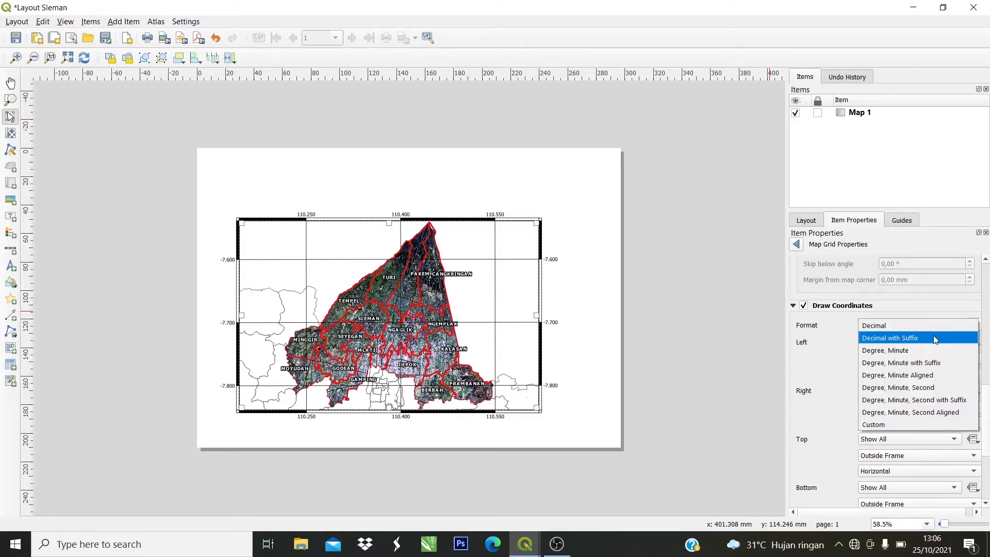
left_click(907, 363)
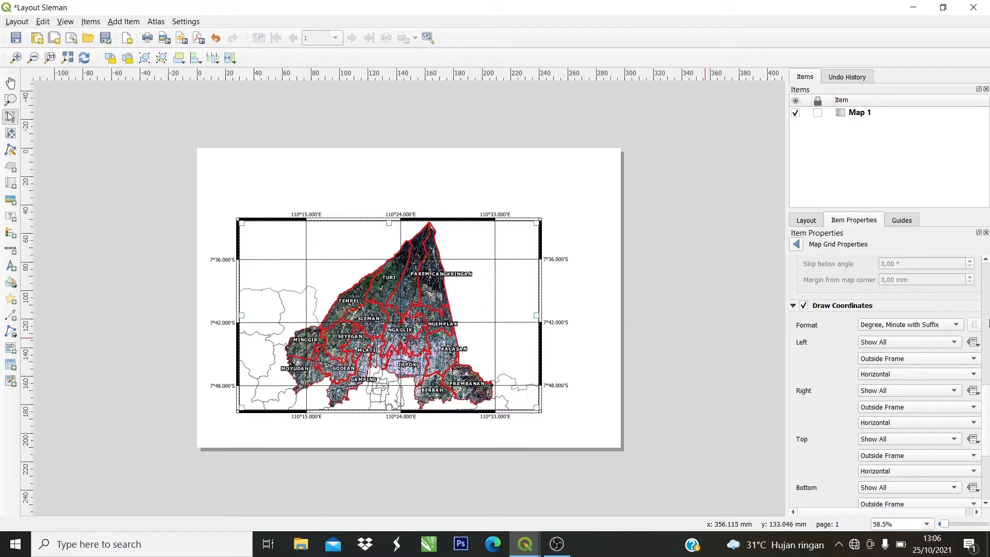
Set the left and right grid coordinate labels to Vertical Ascending orientation.
scroll(988, 410, "down", 3)
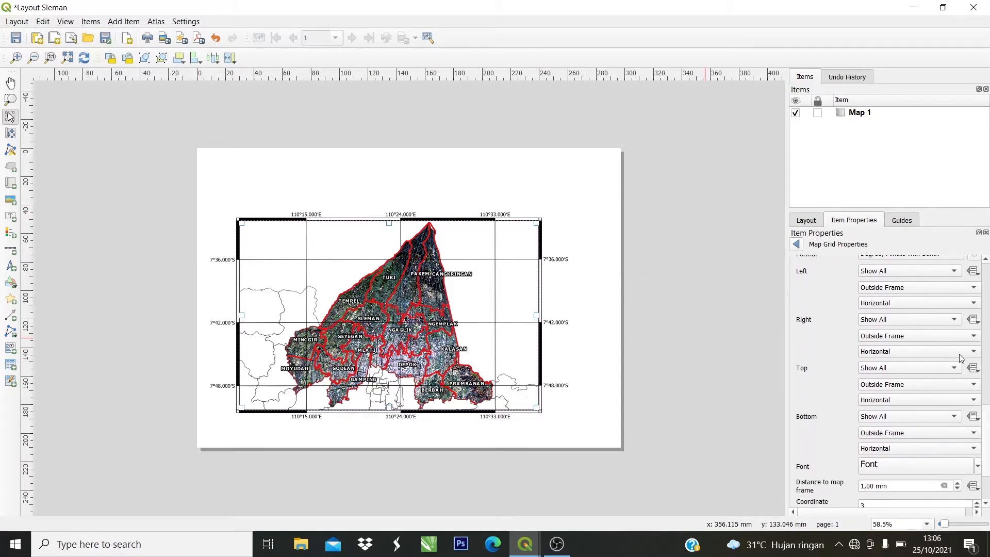
left_click(919, 303)
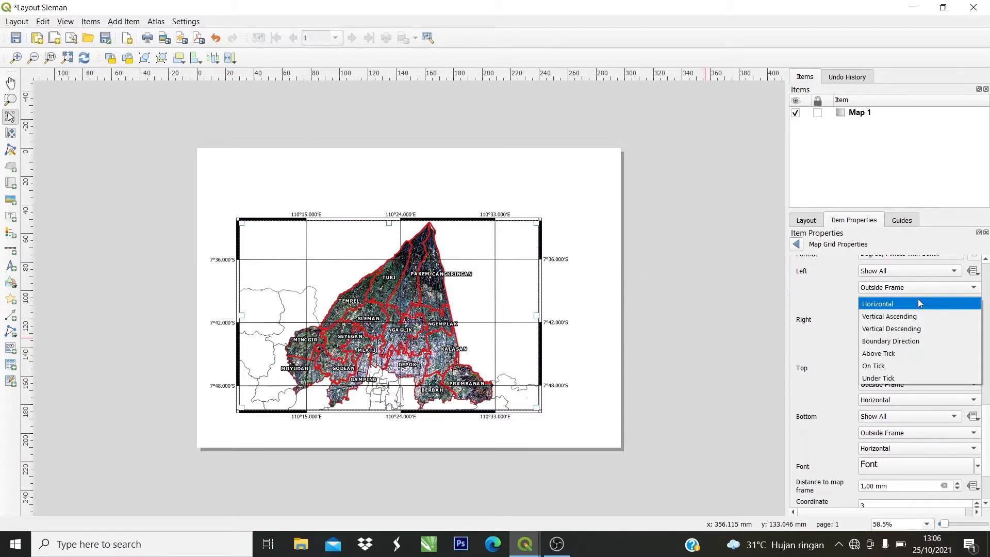
left_click(914, 317)
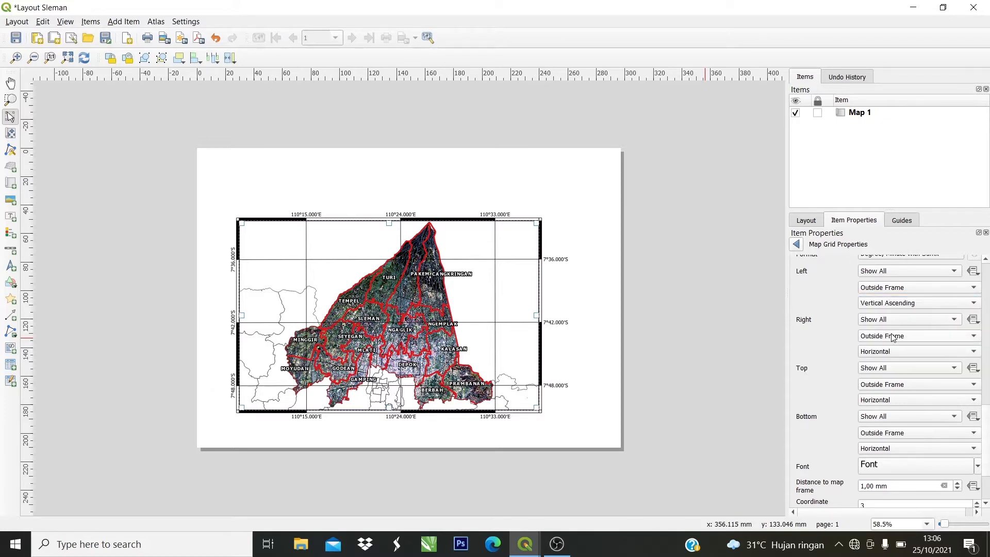
left_click(890, 352)
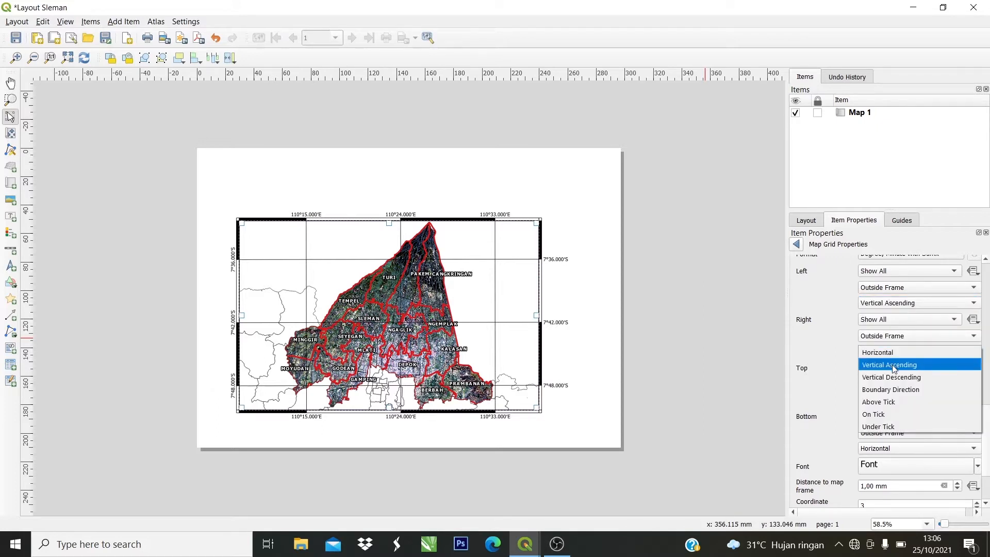
left_click(894, 366)
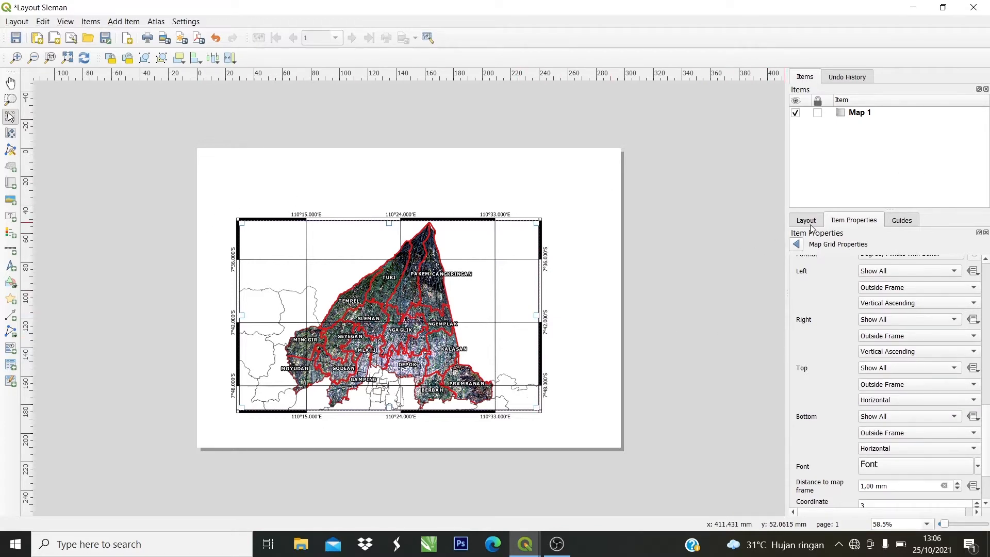
Leave the grid settings and move the map item slightly down and to the left on the layout page.
left_click(797, 244)
left_click(807, 220)
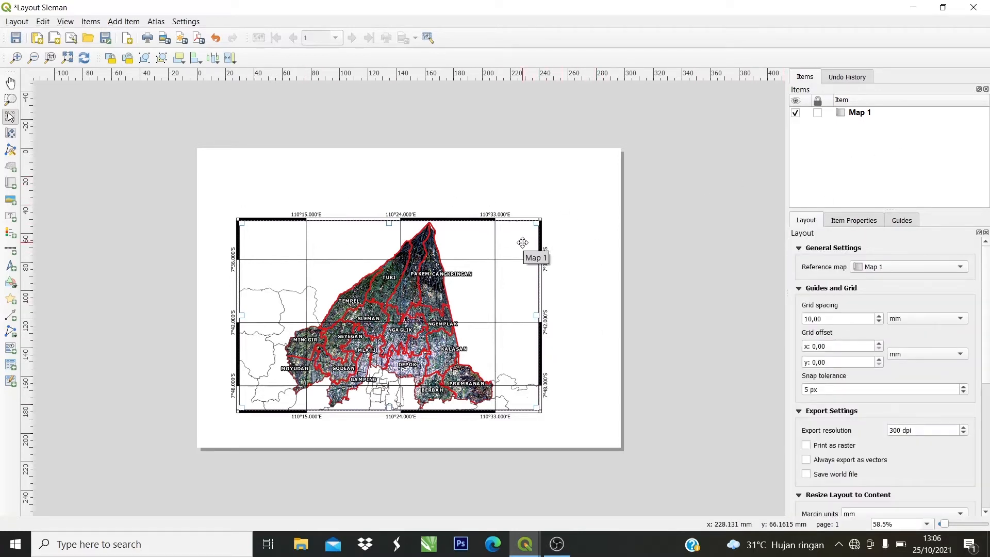
left_click_drag(521, 241, 509, 255)
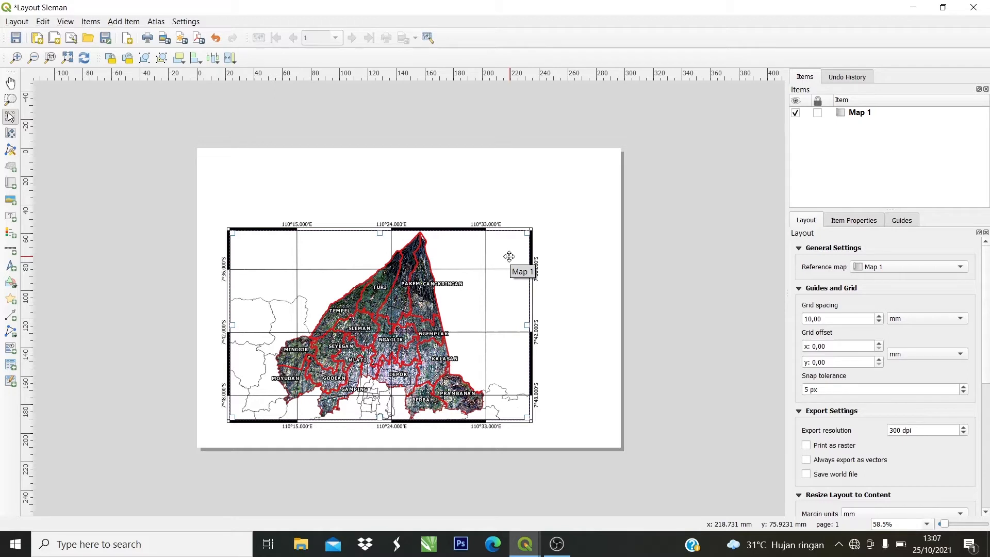
left_click(584, 218)
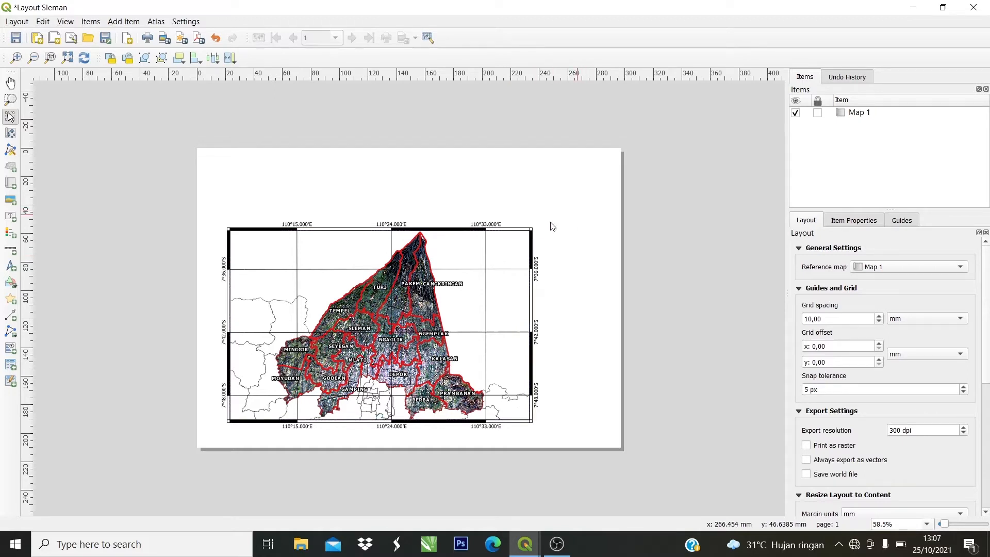
Draw a label box above the map, spanning the map's width, and lower its upper edge slightly.
left_click(11, 217)
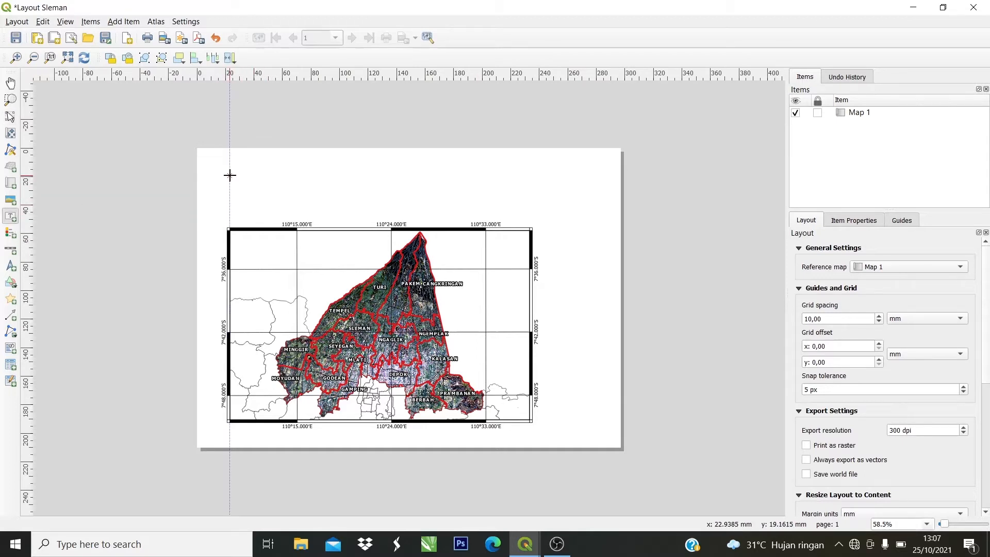
left_click_drag(229, 175, 531, 207)
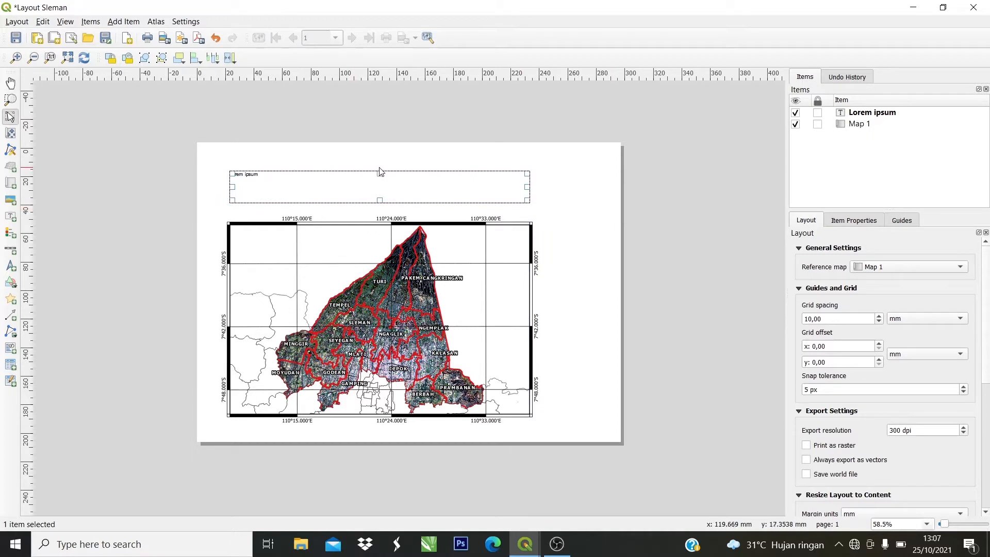
left_click_drag(380, 171, 379, 175)
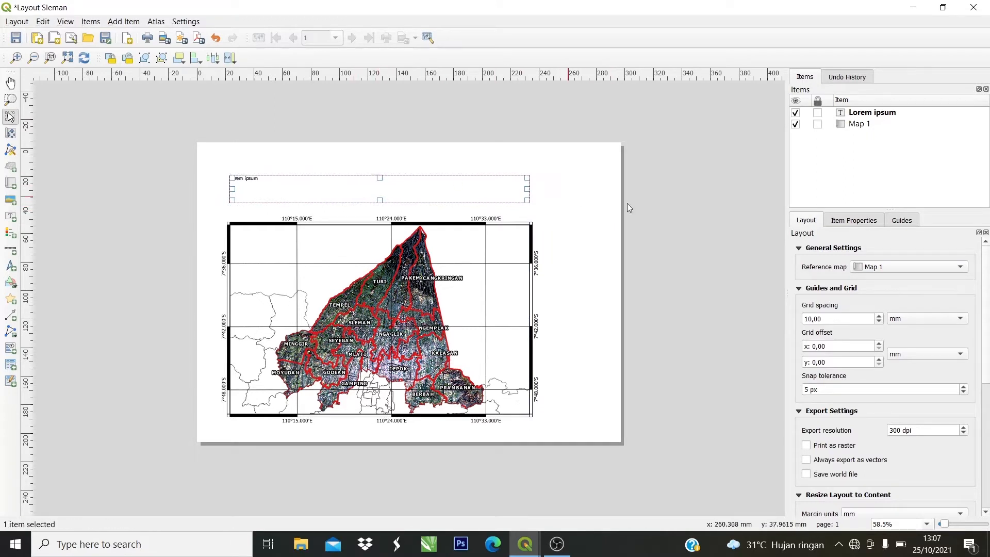
Replace the label's placeholder text with "PETA BATAS KAPANEWON KABUPATEN SLEMAN".
left_click(855, 114)
left_click(857, 220)
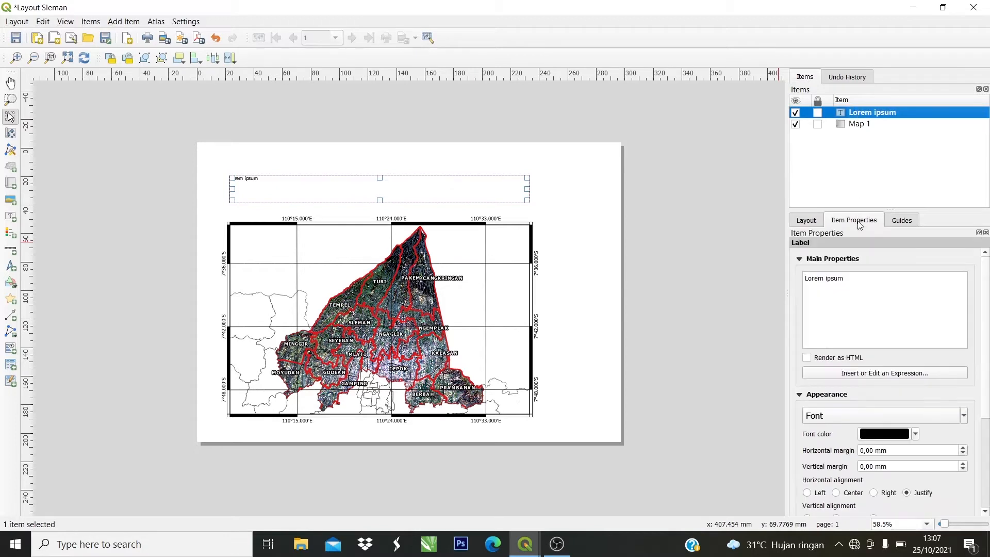
triple_click(849, 284)
key("BackSpace")
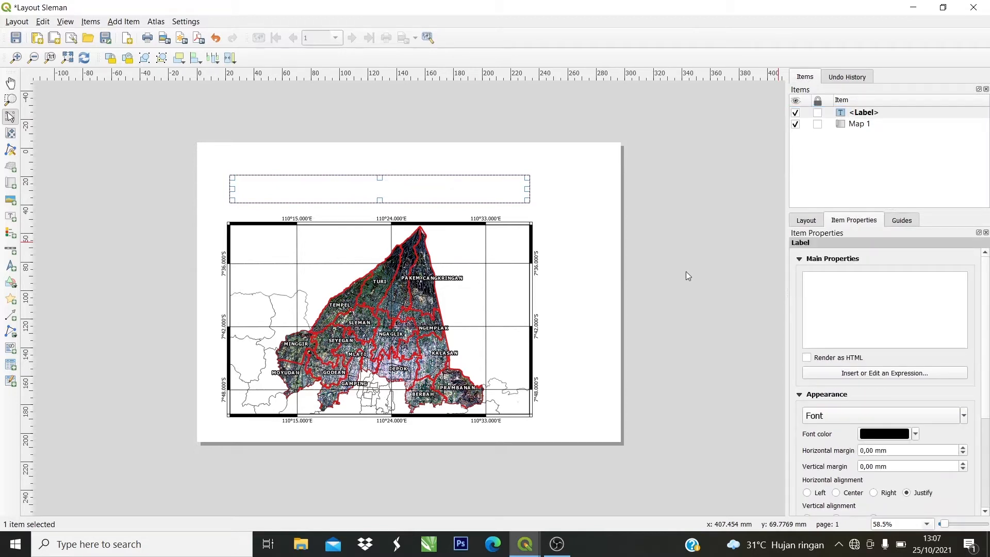
type("Pe")
key("BackSpace")
type("ETA BATAS")
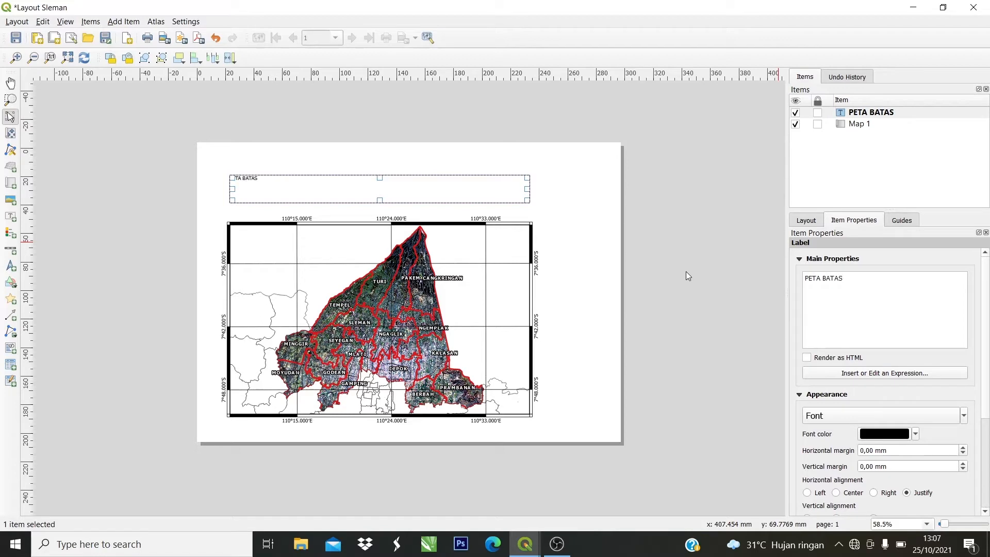
type(" KAPANEWON KABUPATEN SLEMAN")
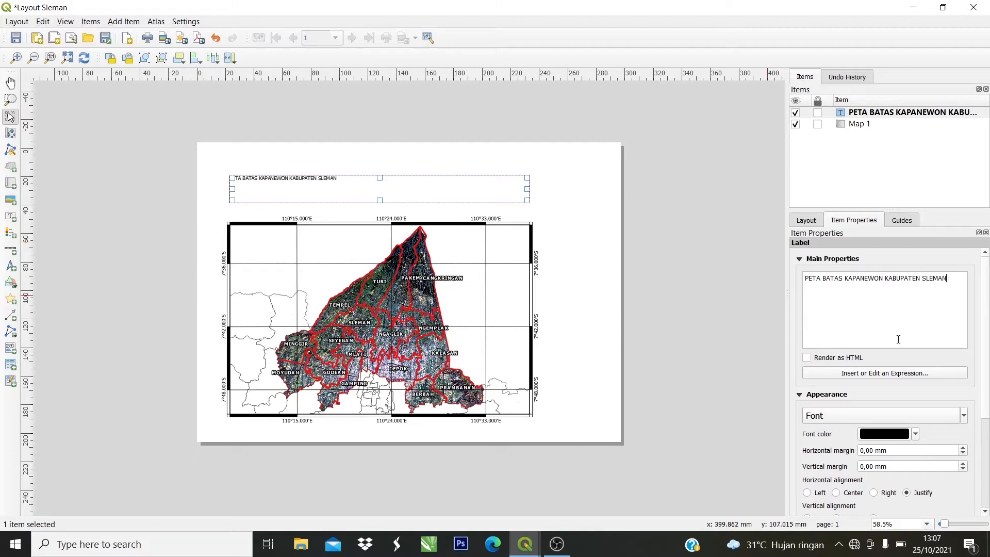
Increase the title label's font size to 19 pt.
left_click(963, 415)
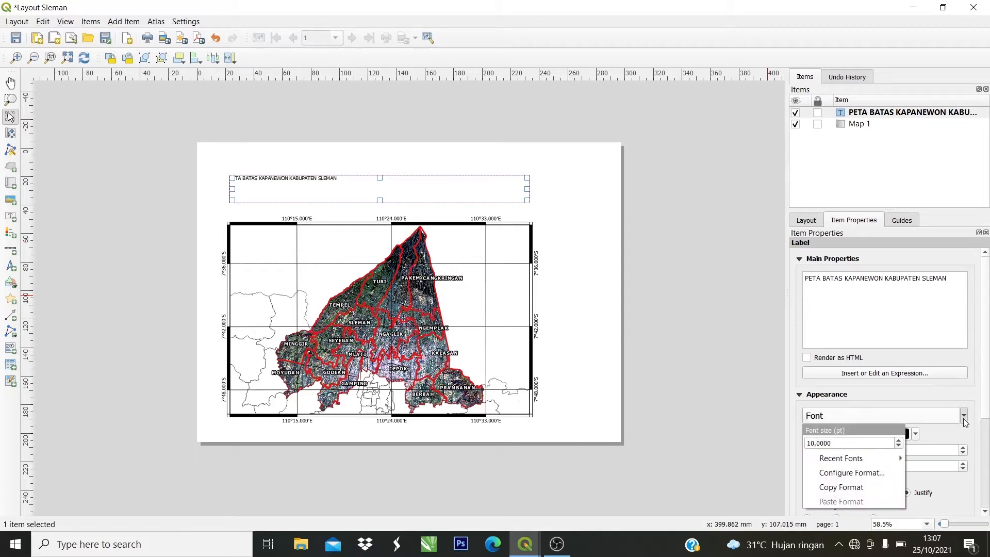
left_click(899, 442)
left_click(900, 442)
left_click(899, 441)
left_click(899, 441)
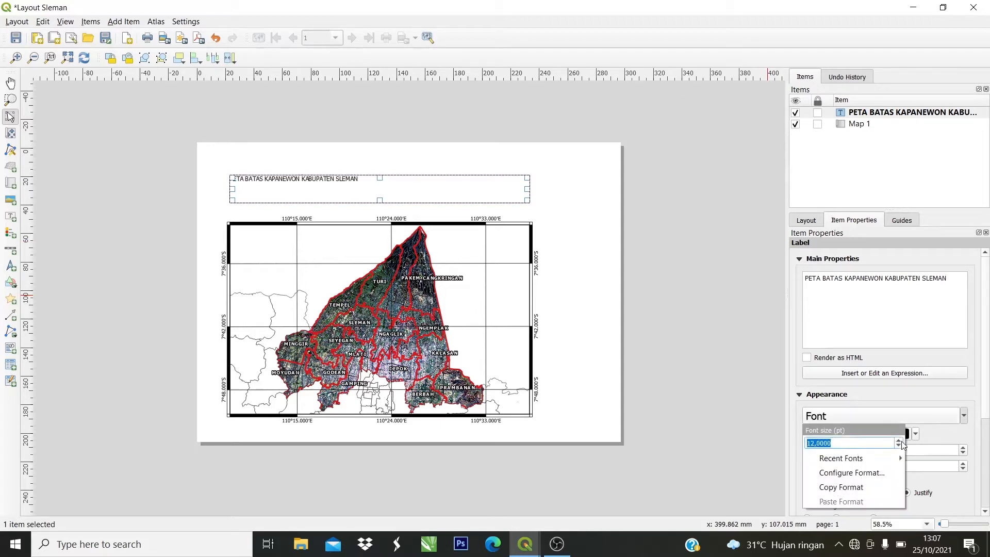
left_click(900, 441)
left_click(899, 442)
left_click(899, 442)
left_click(899, 442)
left_click(899, 441)
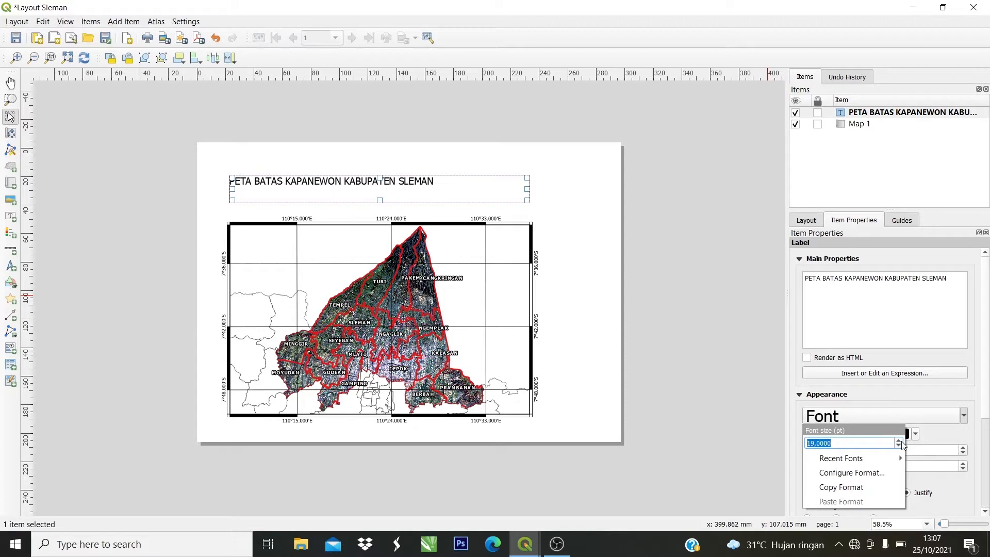
Align the title text to the center horizontally and to the middle vertically within its label.
left_click_drag(985, 336, 970, 400)
left_click(835, 398)
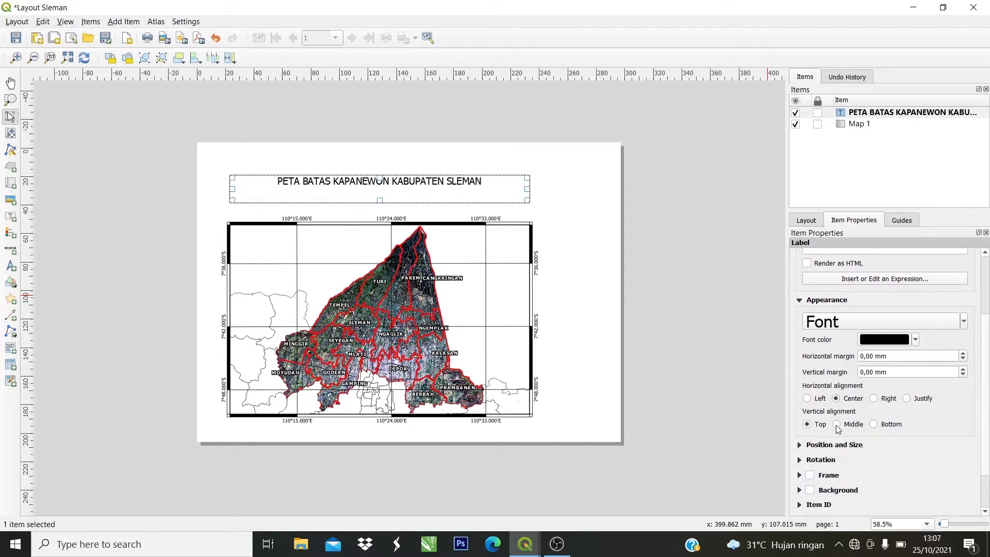
left_click(836, 424)
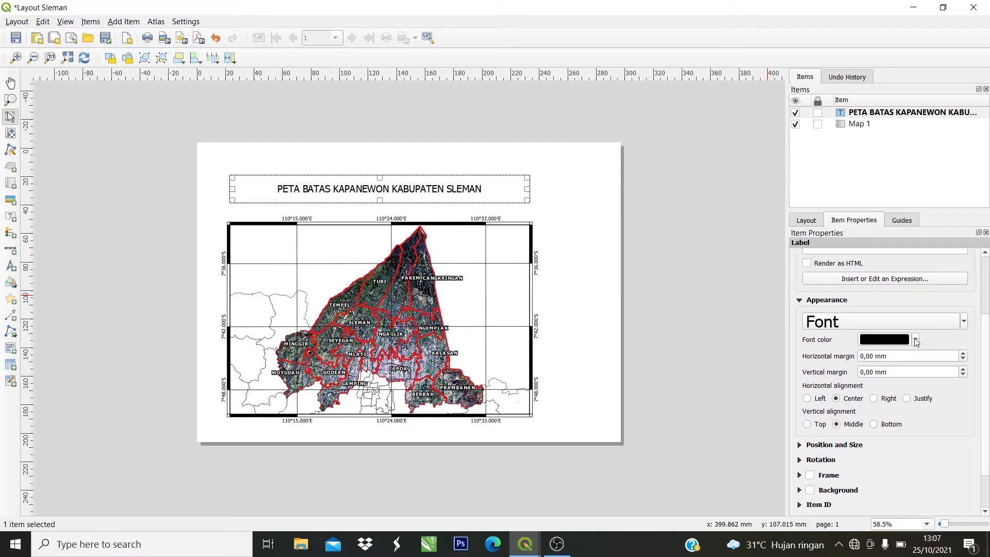
Change the title label's font style to Bold.
left_click(942, 328)
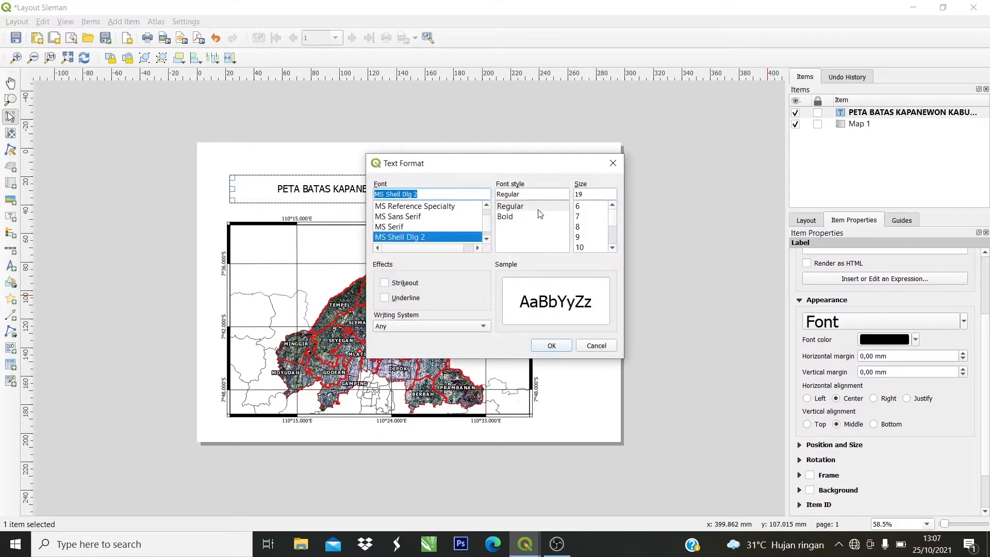
left_click(507, 217)
left_click(552, 345)
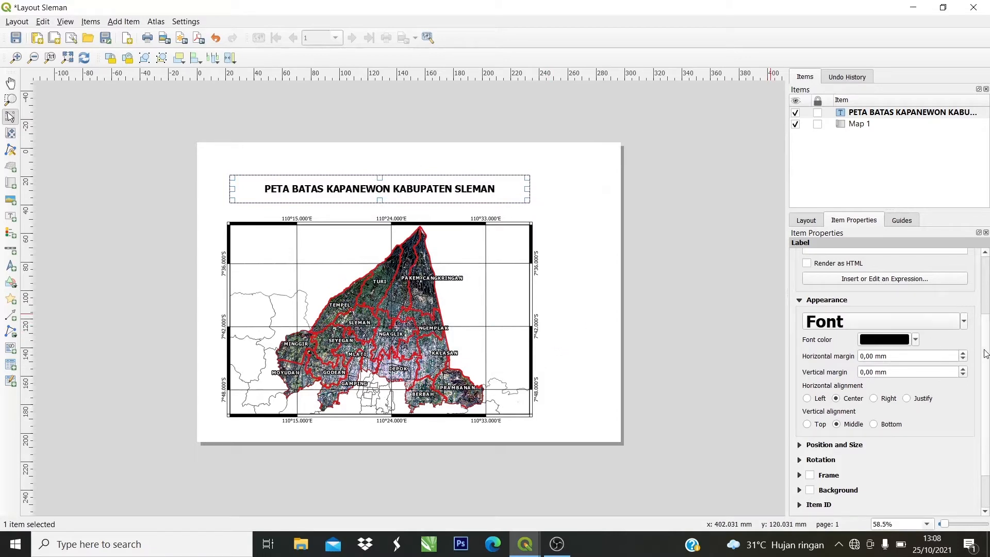
scroll(985, 353, "down", 2)
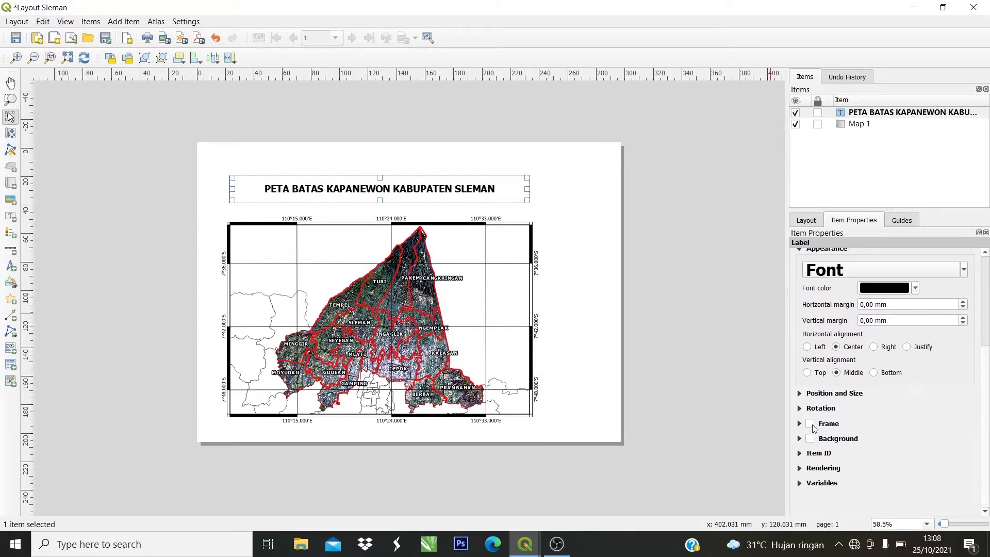
Enable a frame around the title label and set its thickness to 0.60 mm.
left_click(810, 424)
scroll(987, 407, "down", 3)
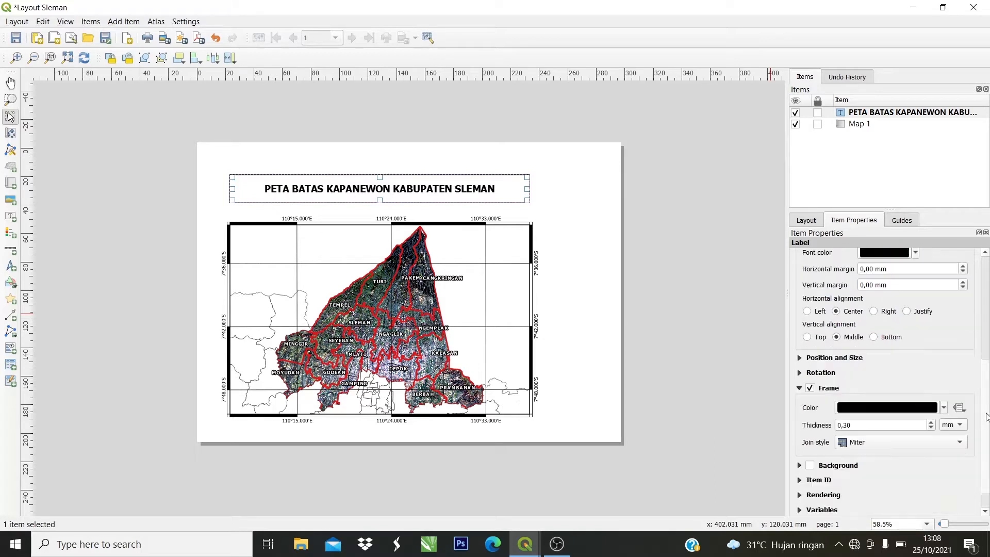
scroll(924, 418, "up", 1)
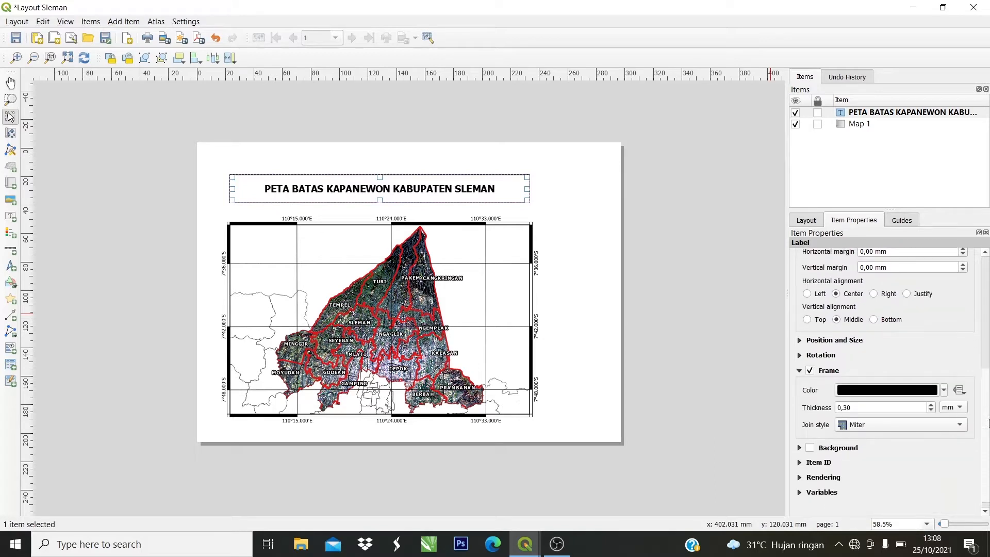
left_click(931, 418)
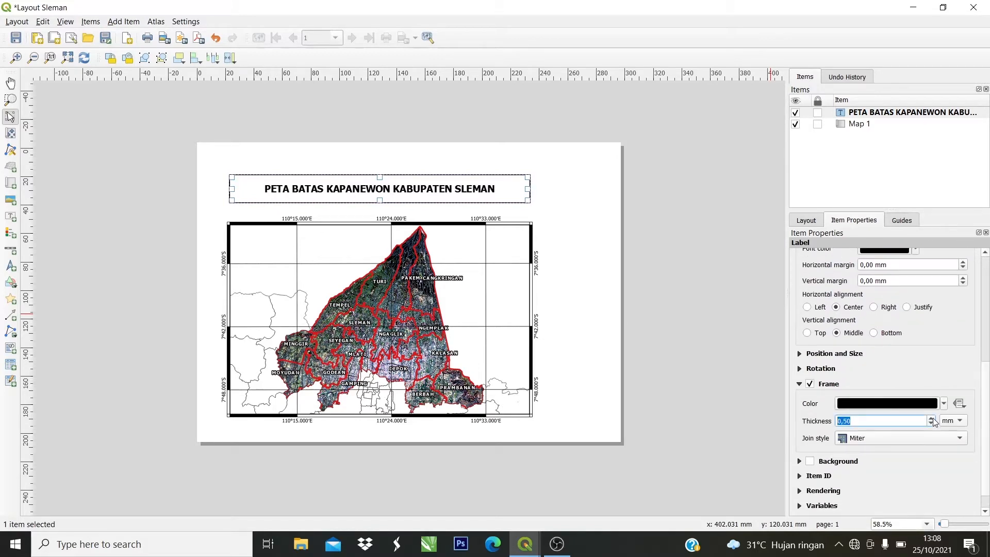
left_click(931, 418)
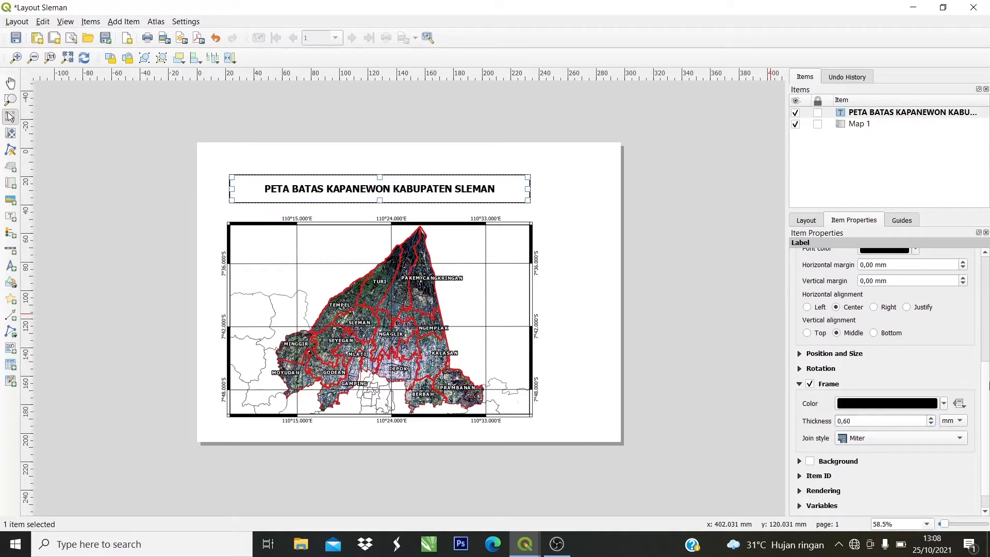
Increase the title label's font size to 23 pt and deselect the label.
scroll(969, 402, "up", 5)
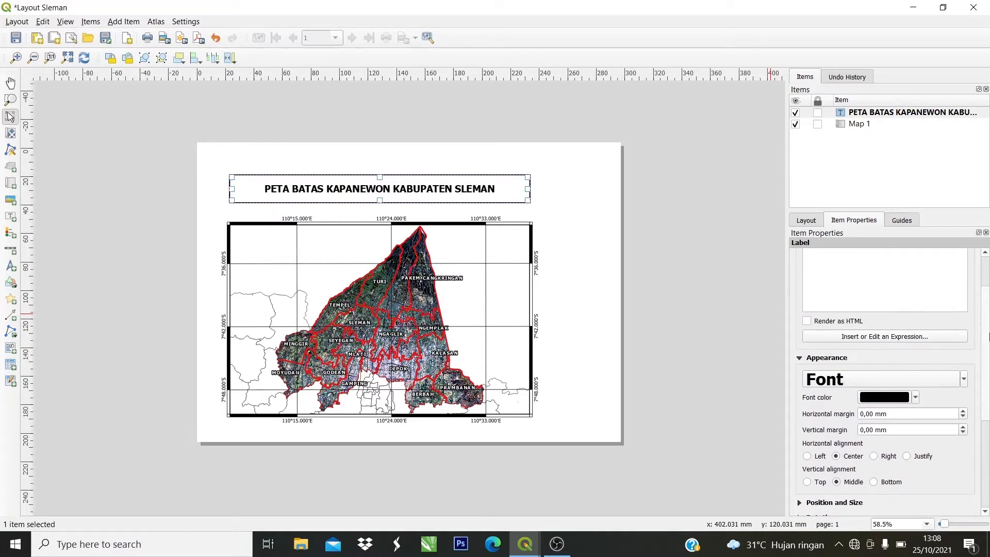
left_click(965, 392)
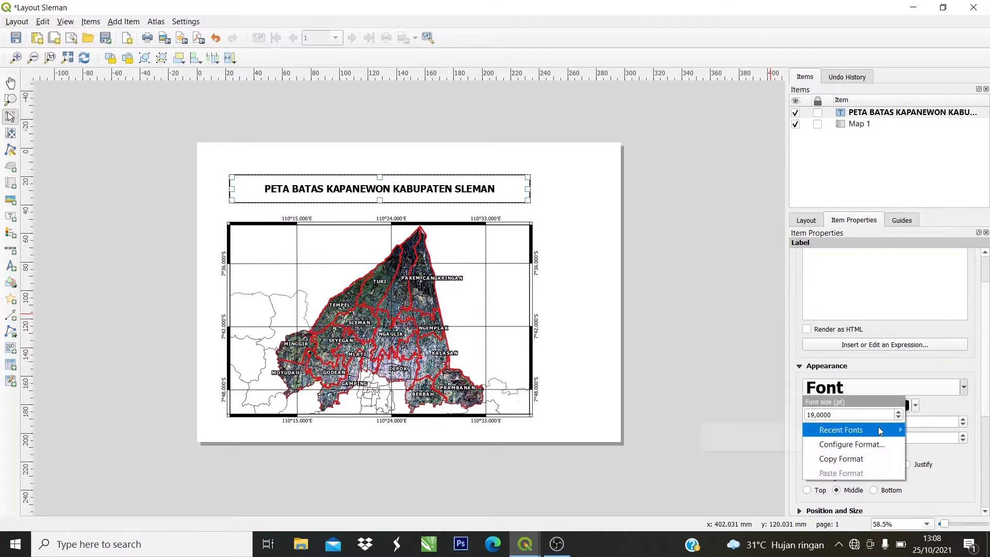
key("Escape")
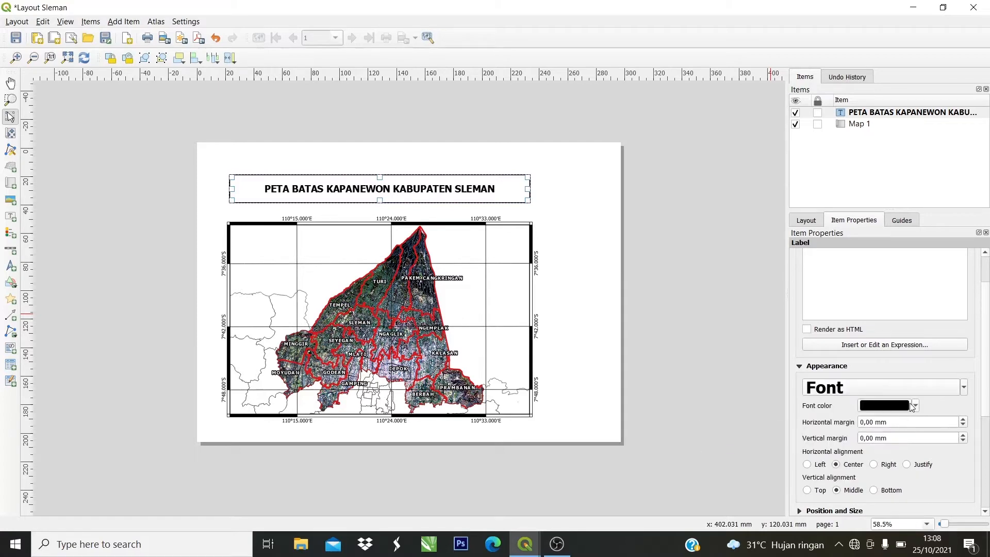
left_click(963, 388)
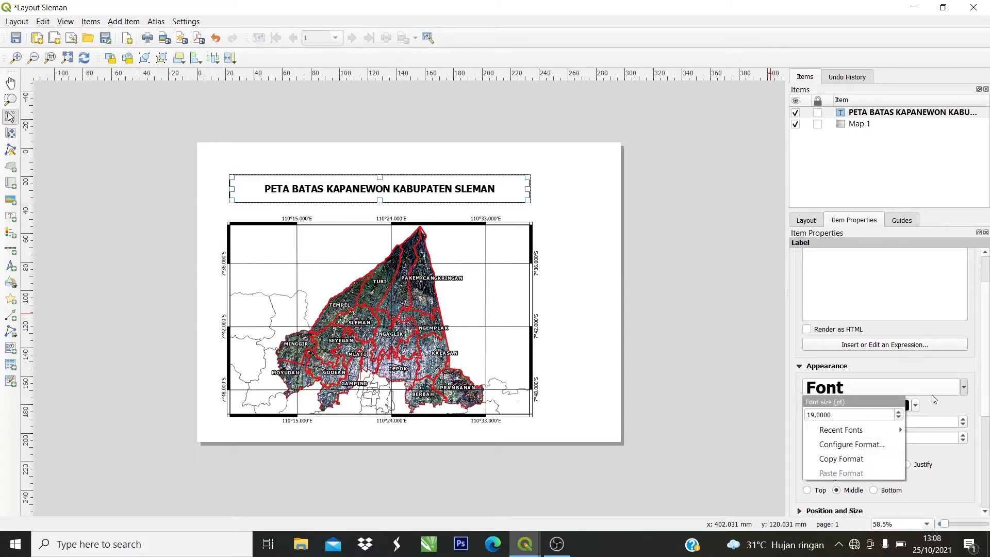
left_click(898, 413)
left_click(898, 413)
left_click(898, 413)
left_click(898, 413)
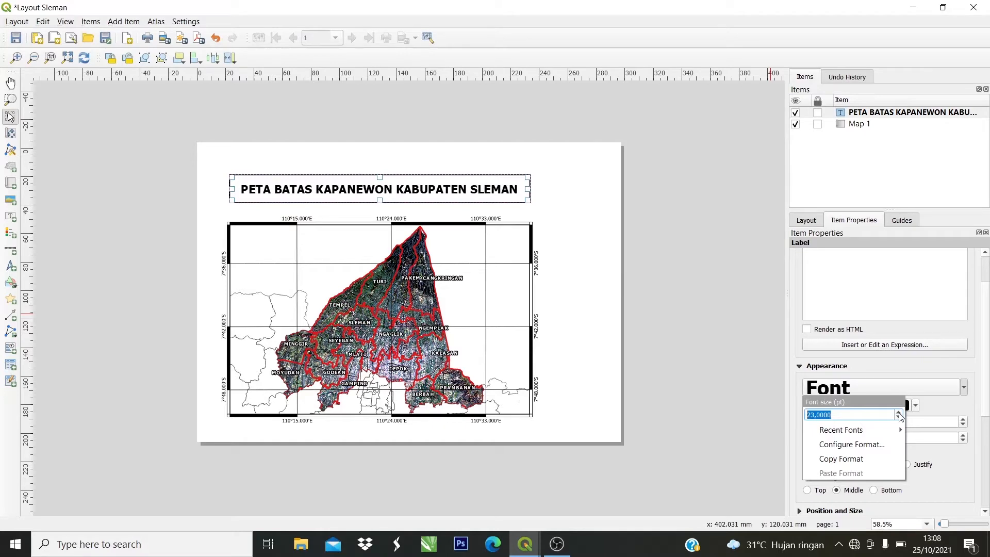
left_click(899, 413)
left_click(898, 418)
left_click(930, 363)
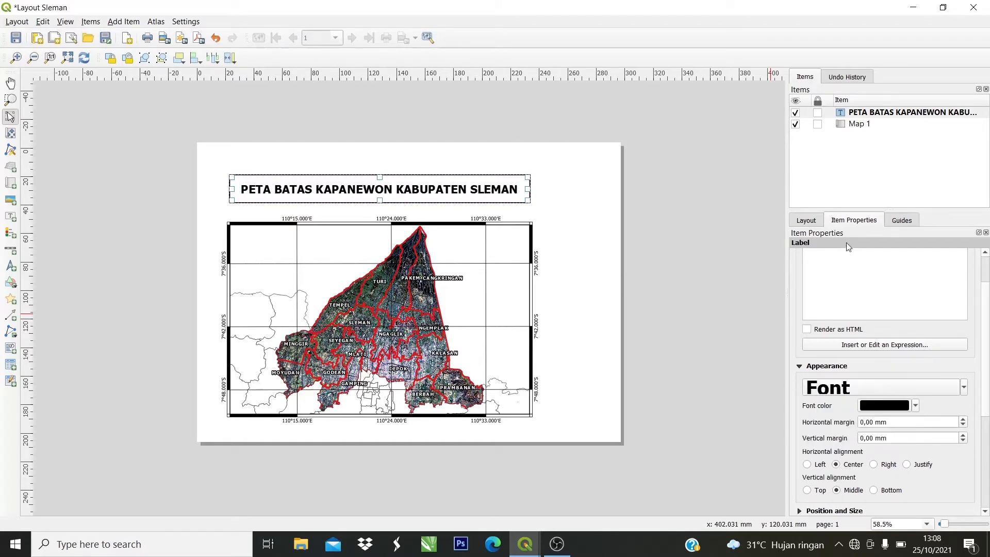
left_click(561, 227)
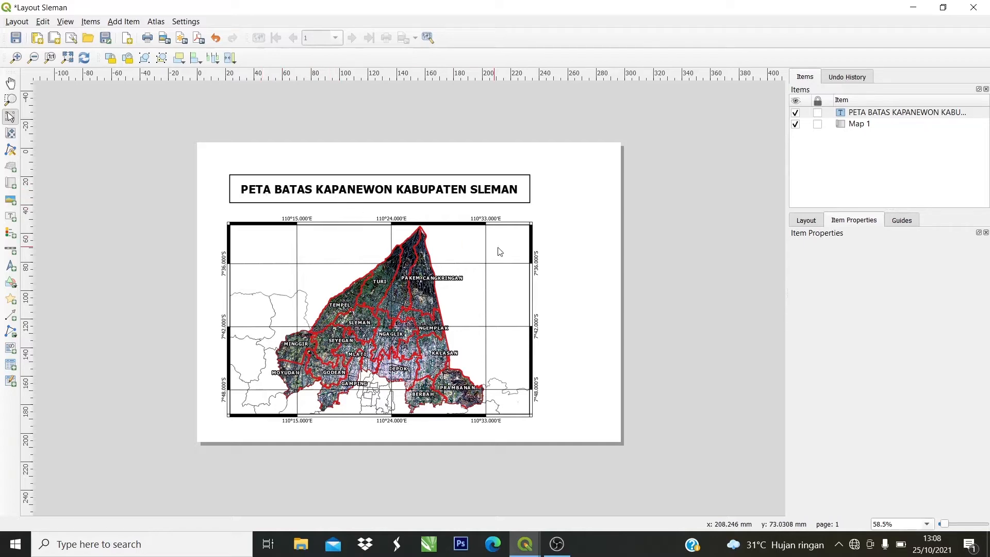
Add a north arrow about 18 mm wide and 17 mm high in the map's upper-right grid cell.
scroll(550, 254, "up", 2)
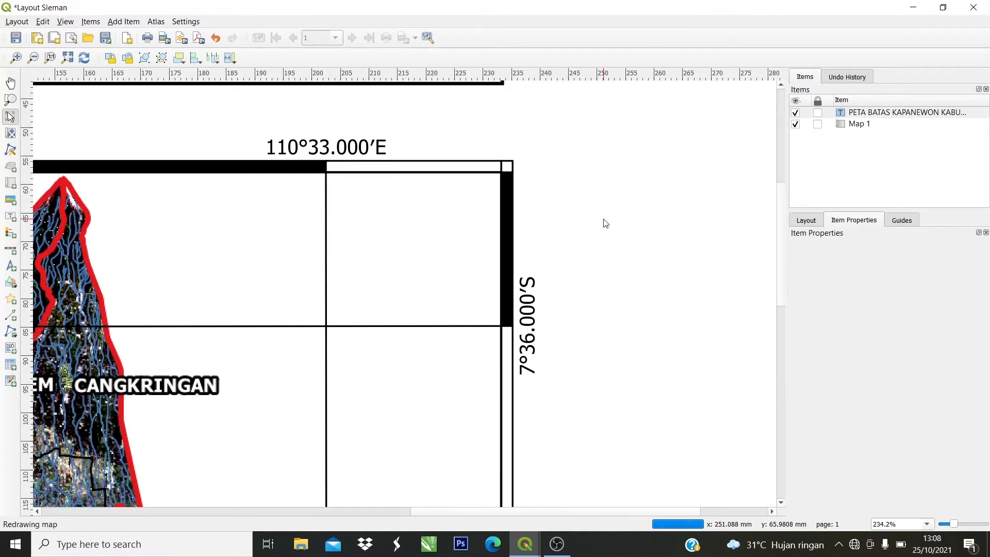
scroll(605, 222, "down", 2)
scroll(585, 256, "up", 2)
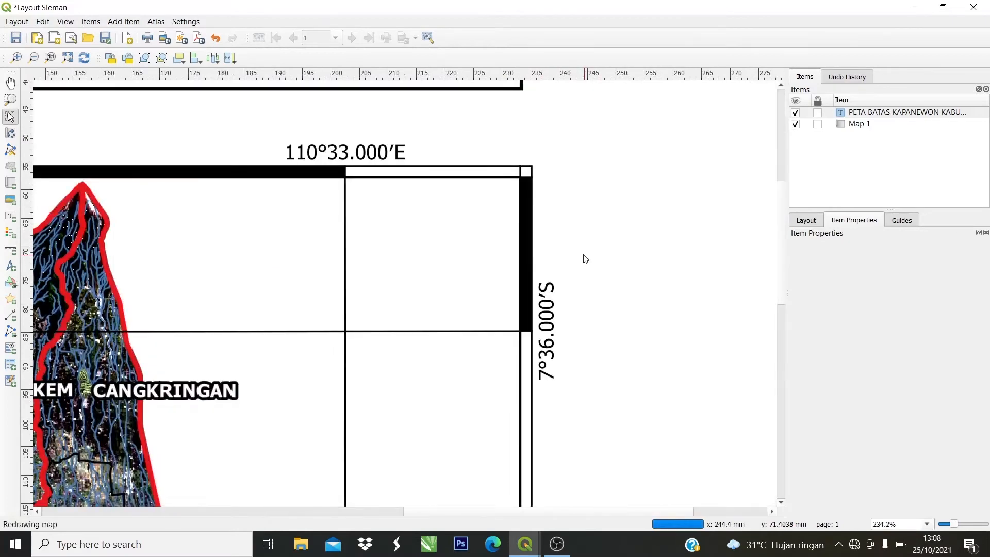
left_click(11, 266)
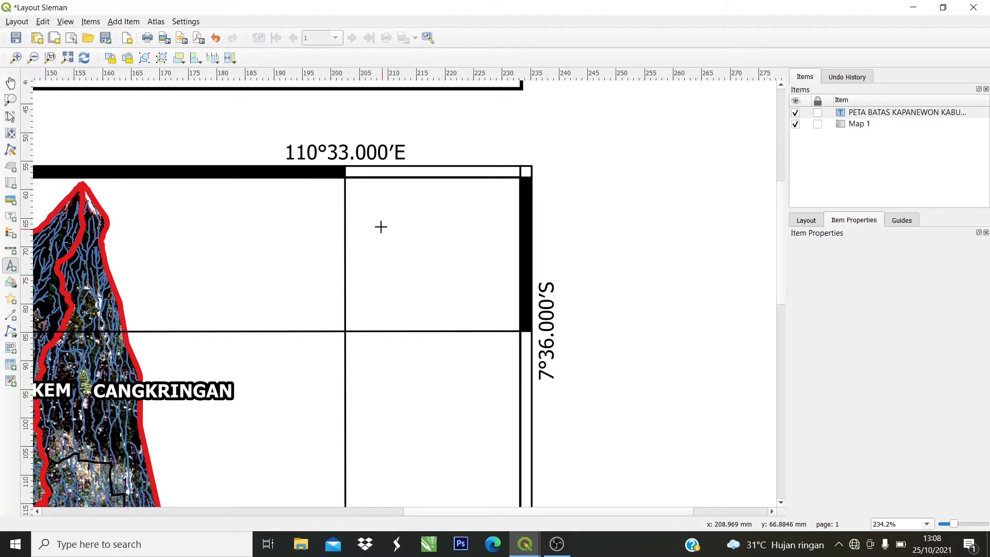
left_click_drag(379, 224, 484, 321)
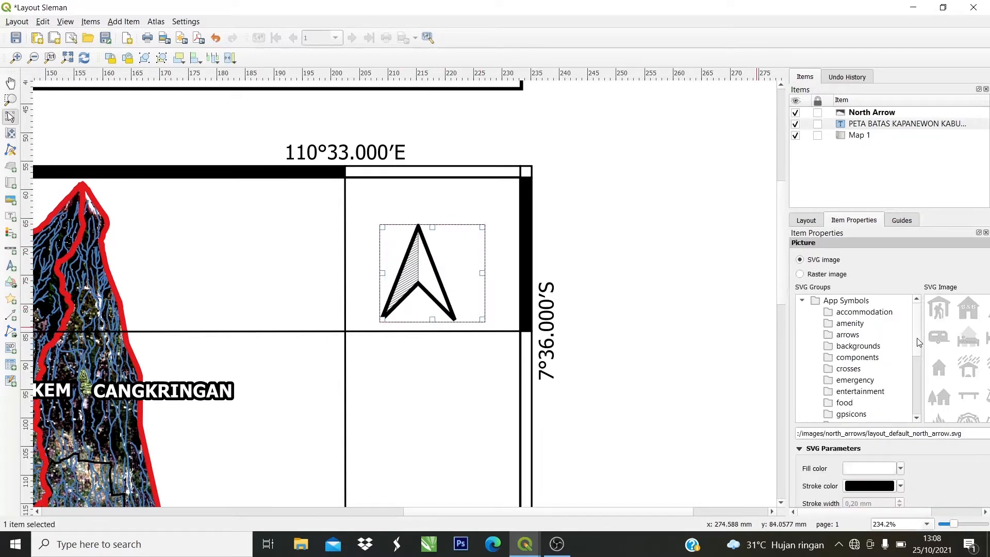
Change the north arrow's symbol to the four-pointed star NorthArrow_06.svg and set its fill color to black.
scroll(919, 343, "down", 4)
left_click_drag(923, 512, 978, 325)
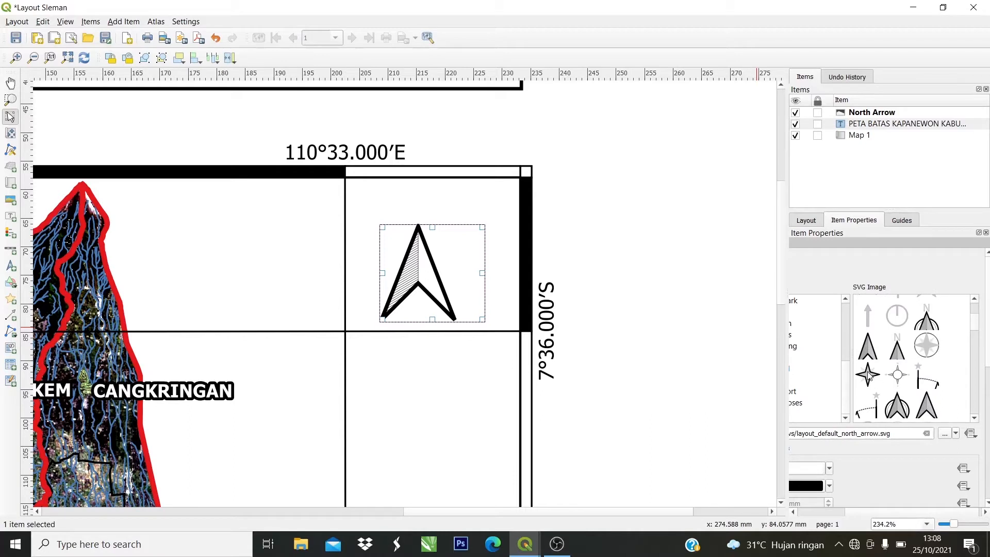
left_click(867, 374)
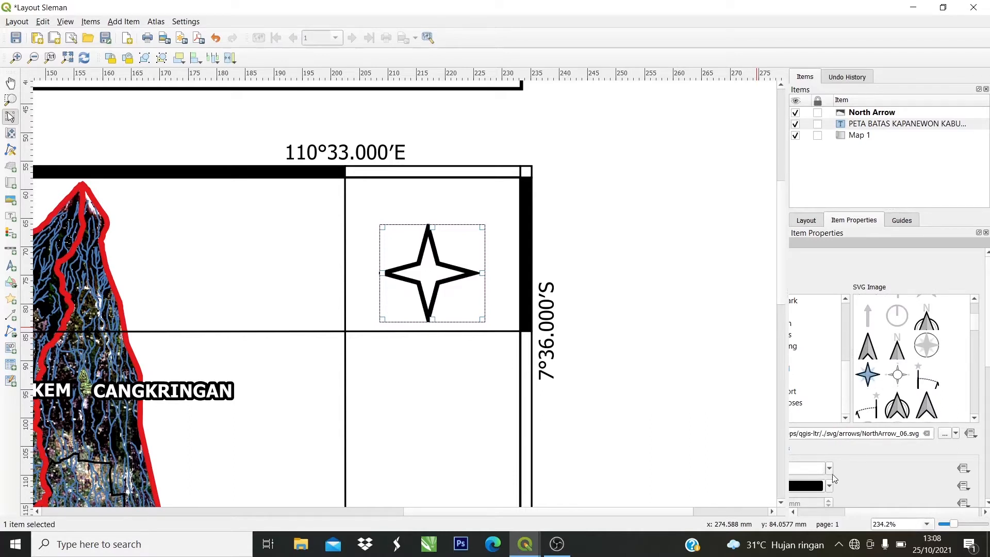
left_click(828, 469)
left_click(779, 459)
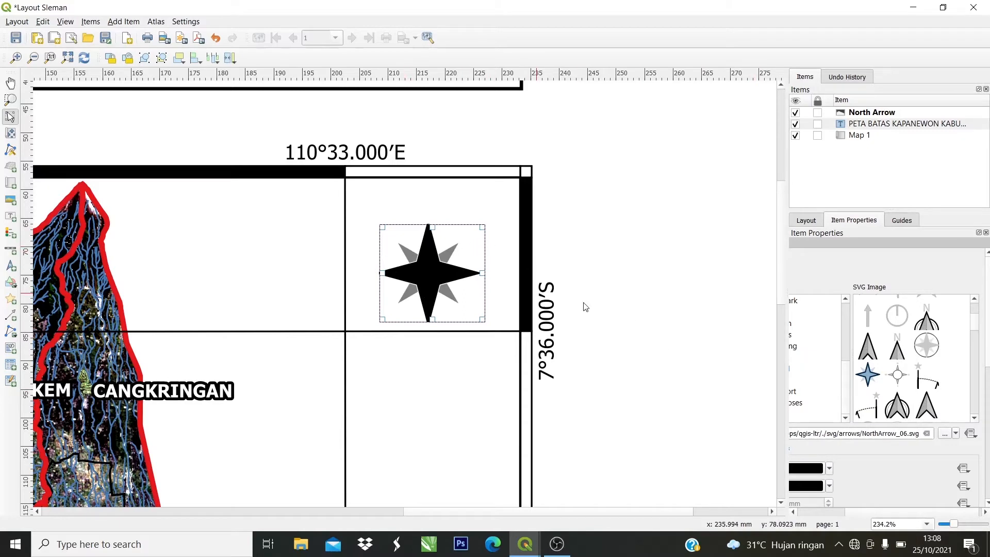
scroll(898, 371, "up", 5)
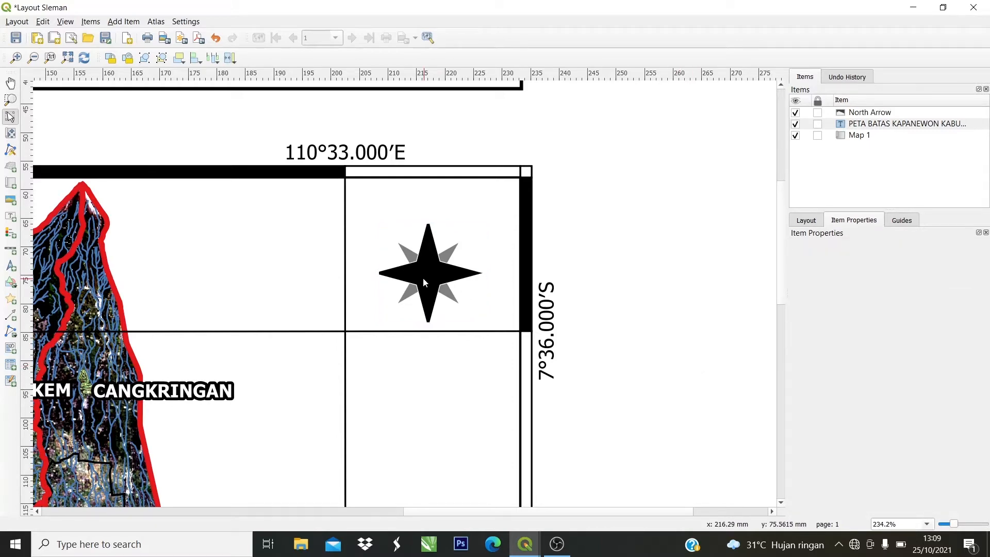
Move the north arrow about 4 mm to the left and slightly down within its grid cell.
left_click_drag(422, 278, 402, 275)
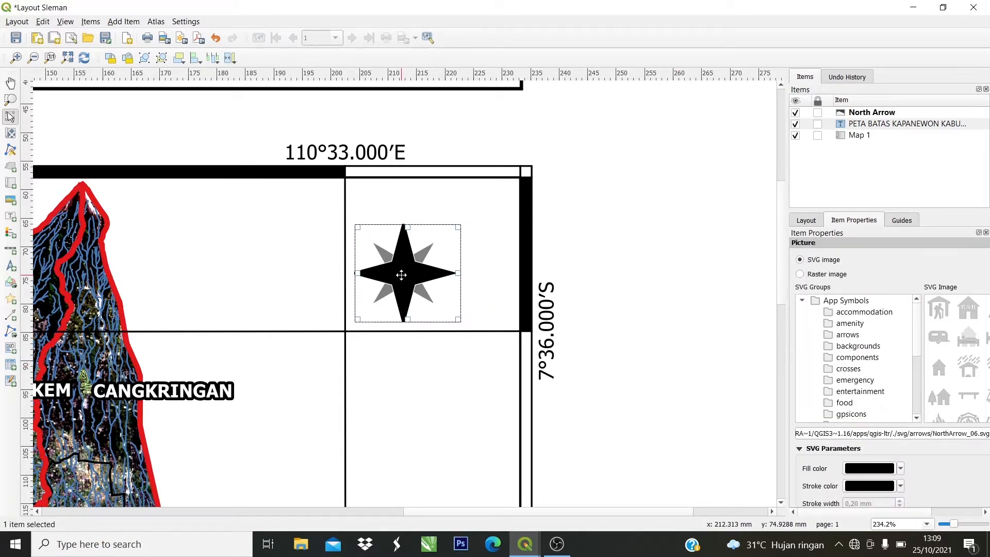
scroll(402, 275, "down", 2)
scroll(504, 248, "up", 1)
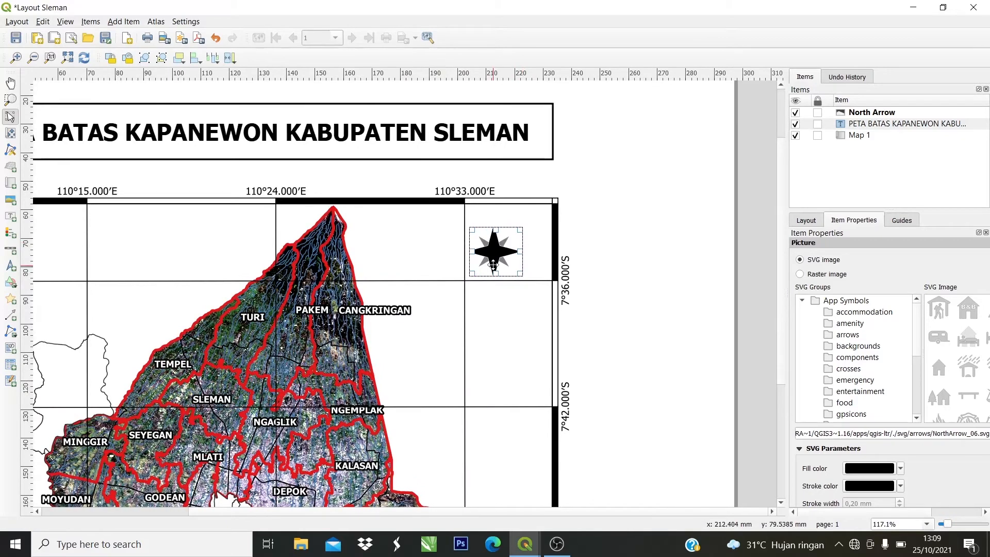
left_click_drag(496, 255, 496, 256)
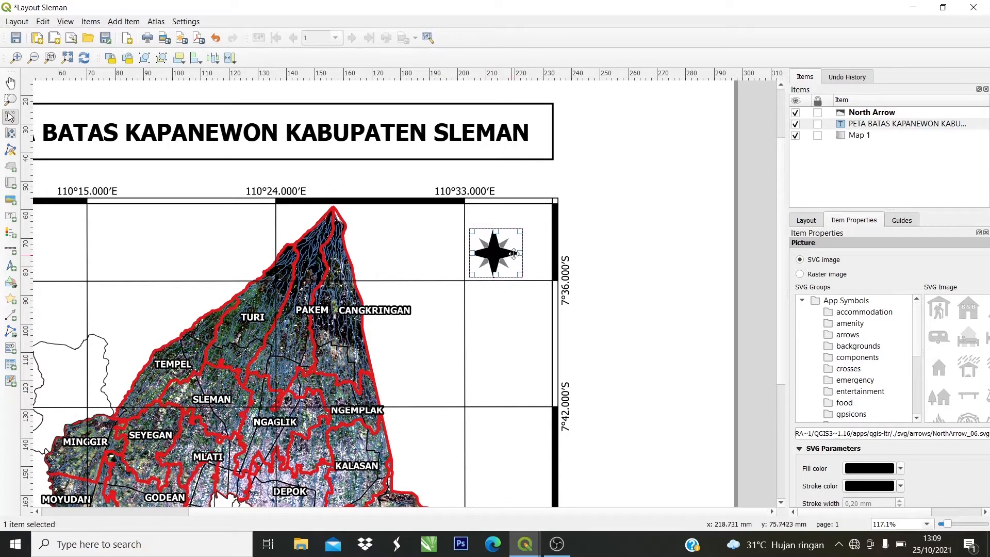
Add a text label just above the north arrow and replace its placeholder text with "N".
scroll(485, 243, "up", 2)
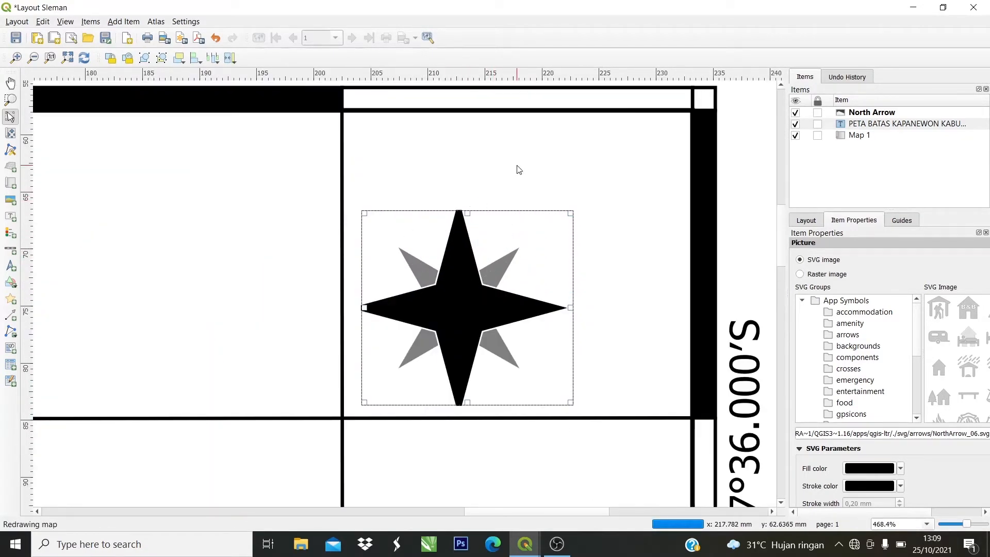
left_click(517, 201)
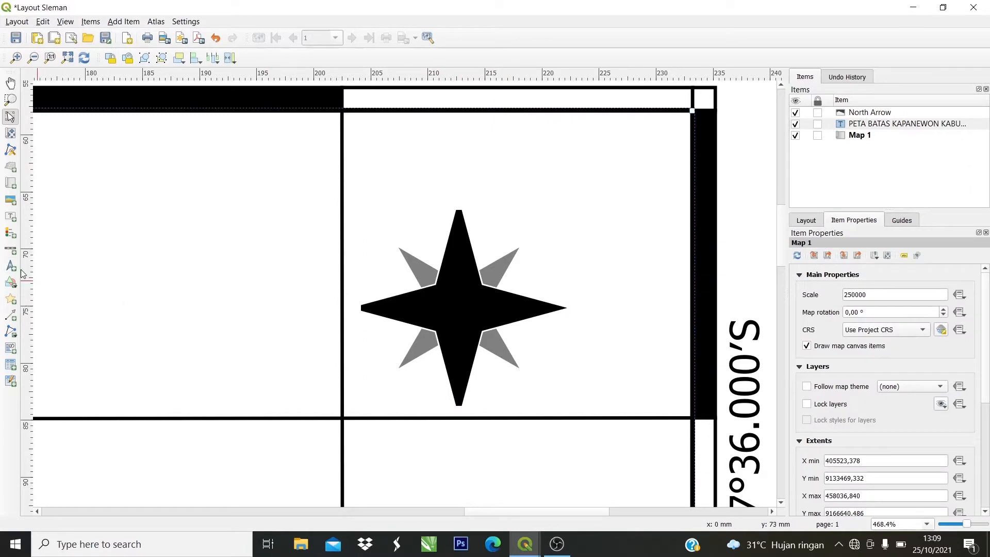
left_click(10, 216)
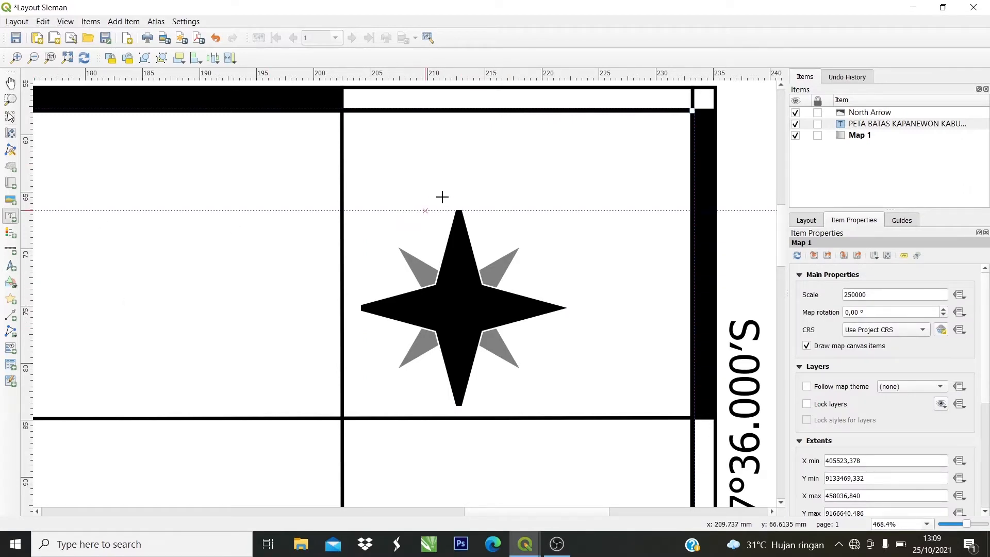
left_click(454, 169)
left_click_drag(454, 169, 498, 206)
left_click(838, 274)
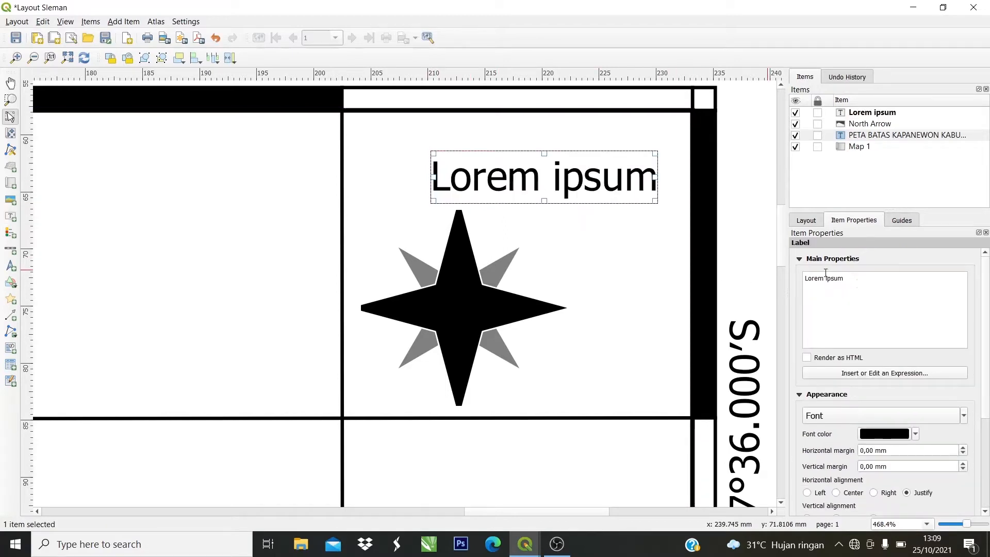
key("ctrl+a")
type("n")
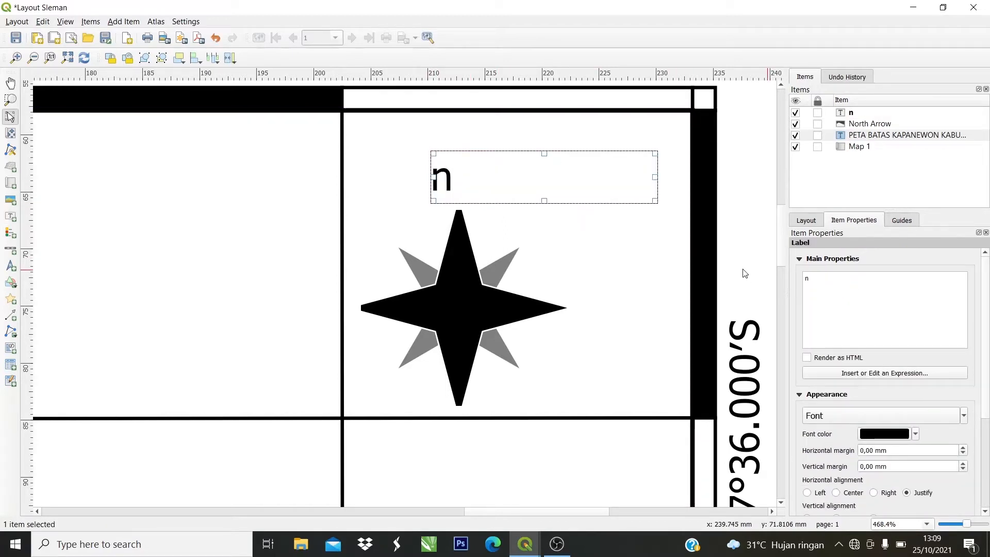
key("BackSpace")
type("N")
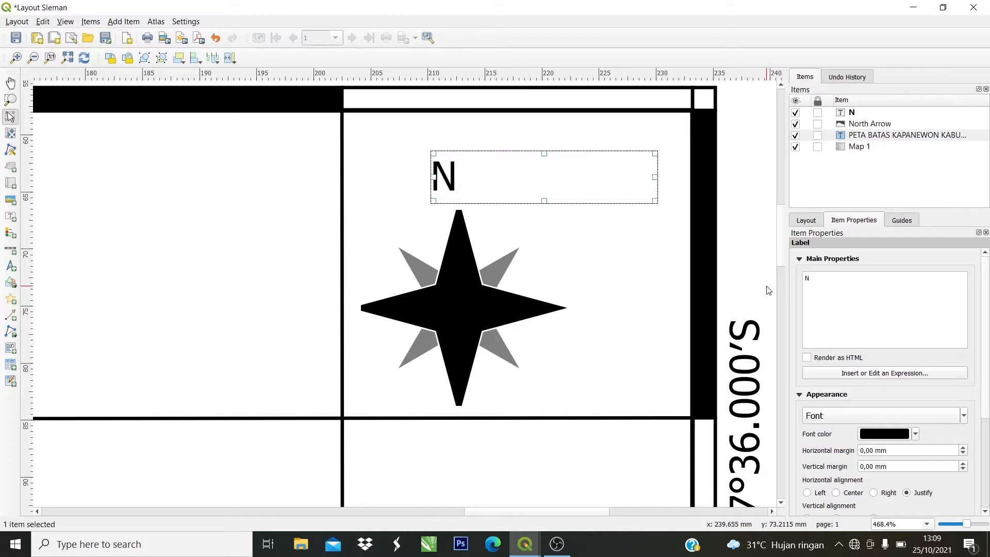
Set the N label's font style to Bold, then narrow the label and center it over the north arrow's upper tip.
left_click(896, 416)
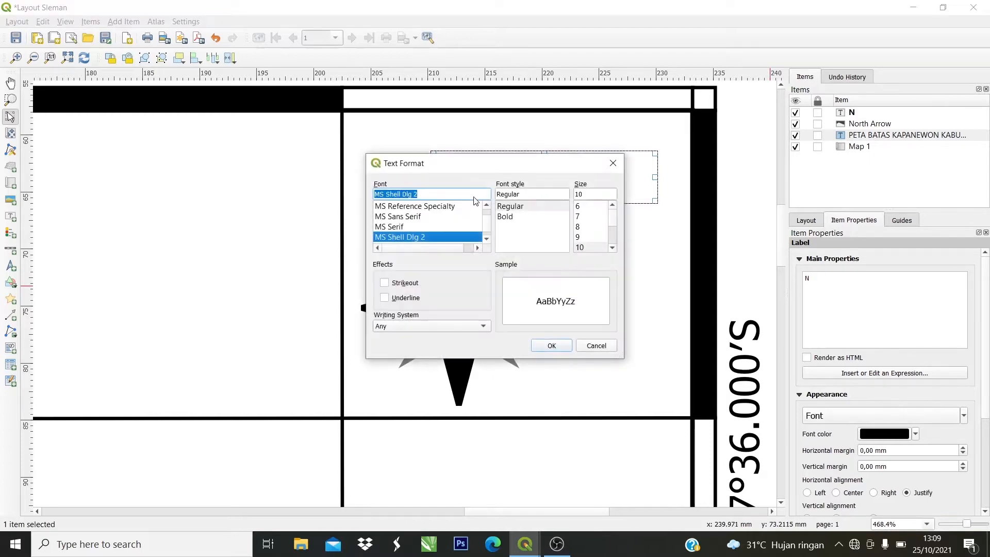
left_click(512, 217)
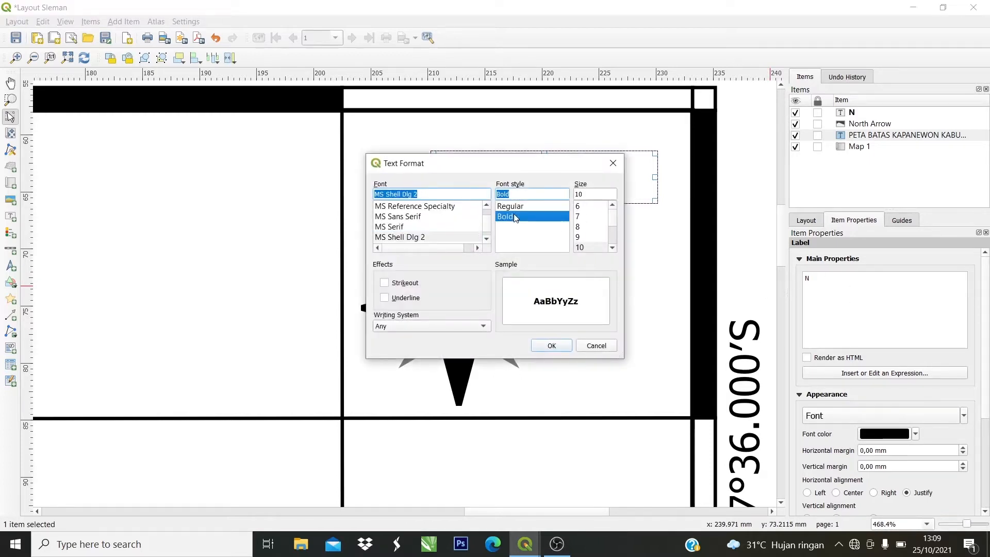
left_click(551, 346)
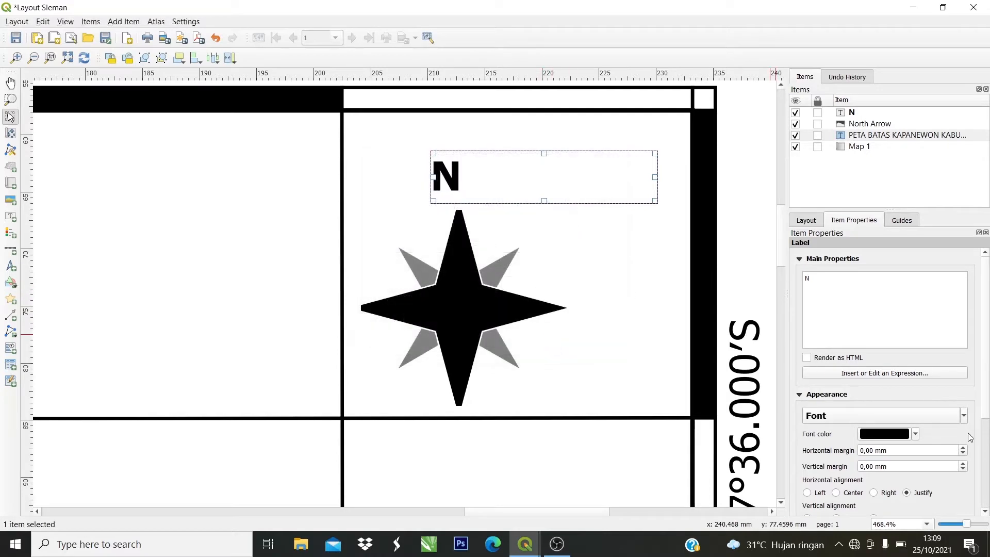
left_click_drag(655, 177, 463, 191)
left_click(520, 203)
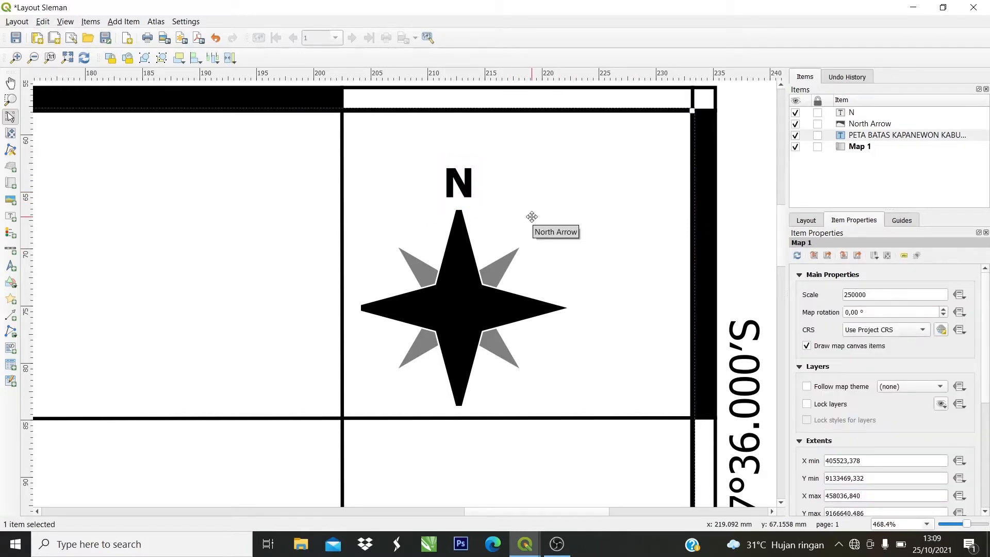
scroll(539, 230, "down", 1)
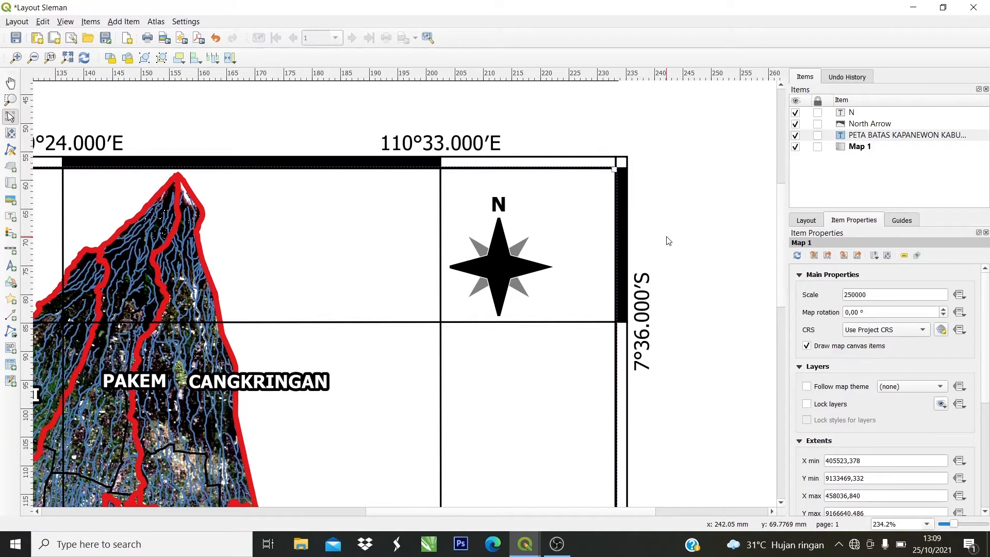
scroll(669, 241, "down", 1)
scroll(691, 291, "down", 1)
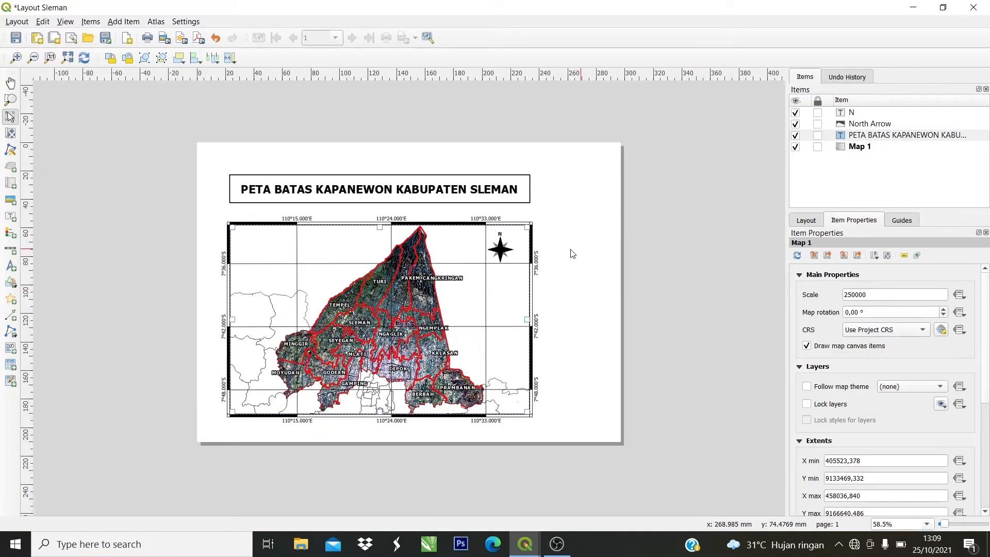
scroll(571, 254, "up", 1)
scroll(562, 264, "up", 1)
scroll(639, 214, "down", 1)
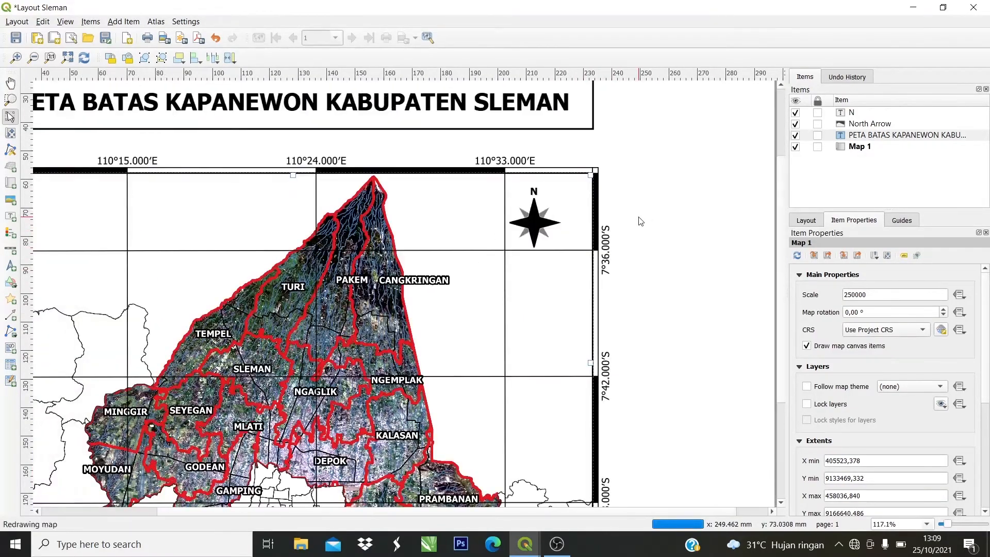
Add a scale bar just below the north arrow and try to shrink its frame to fit inside the map.
scroll(566, 230, "down", 1)
scroll(542, 265, "up", 1)
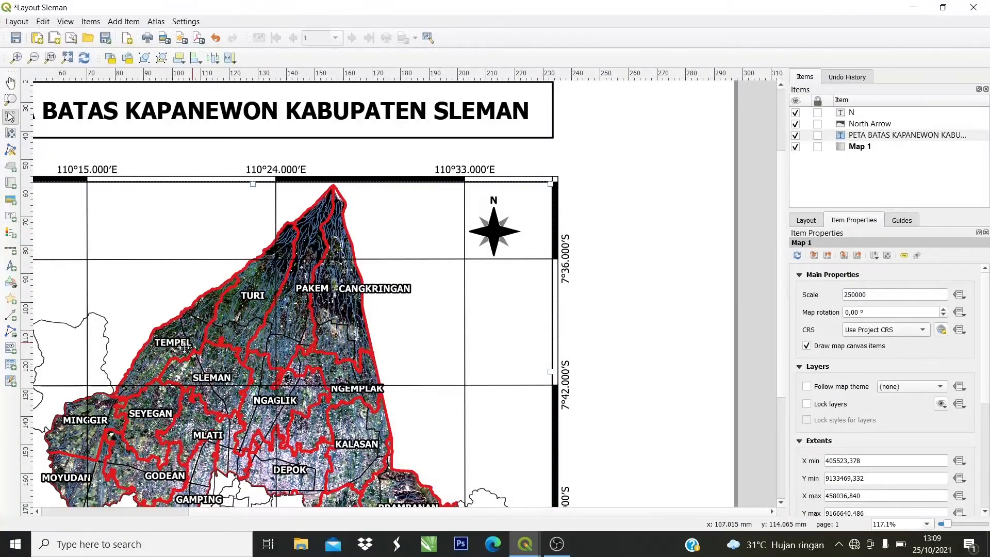
left_click(14, 253)
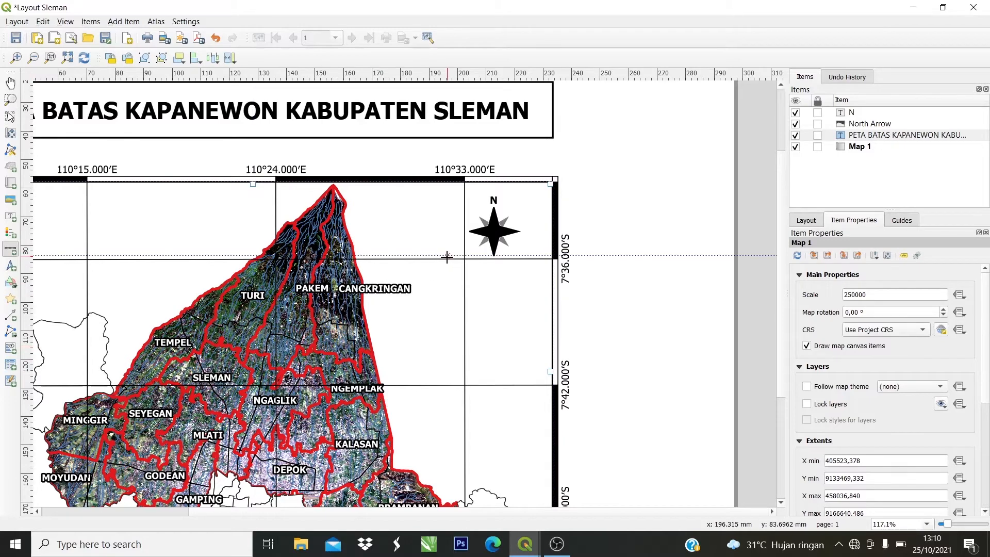
left_click_drag(446, 264, 525, 278)
scroll(508, 288, "up", 1)
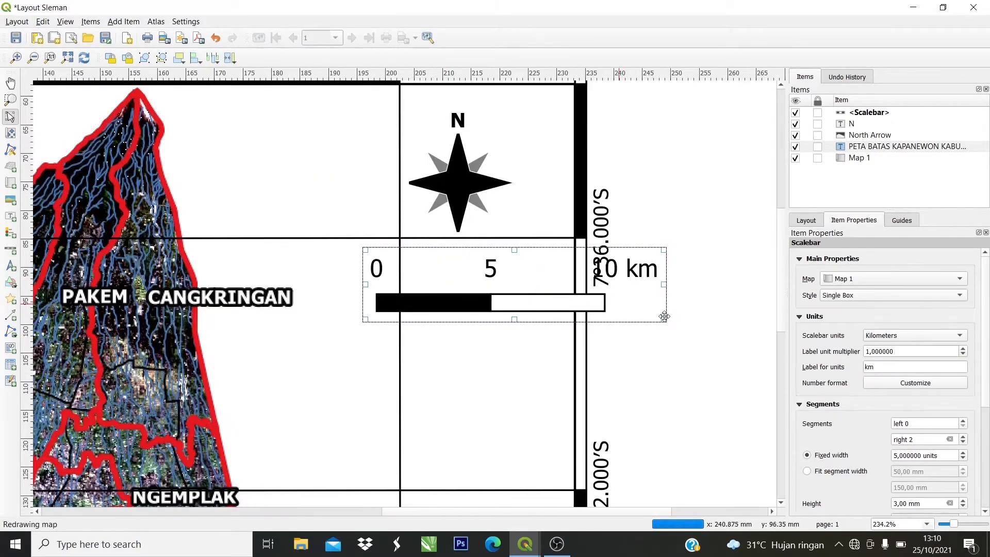
left_click_drag(663, 320, 606, 308)
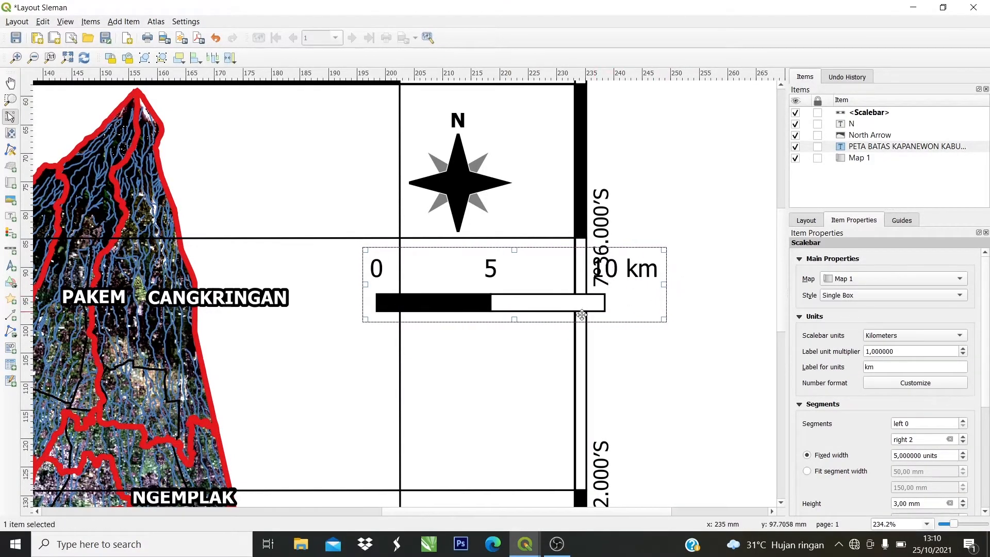
scroll(525, 304, "down", 2)
scroll(519, 297, "up", 1)
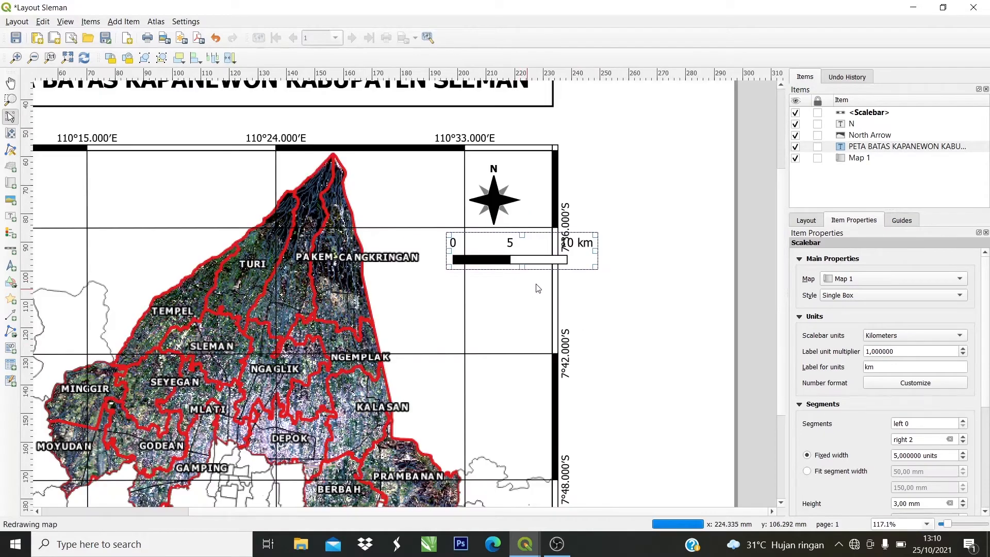
Set the scale bar's fixed segment width to 3 units, leaving the label unit multiplier at 1.
left_click(962, 355)
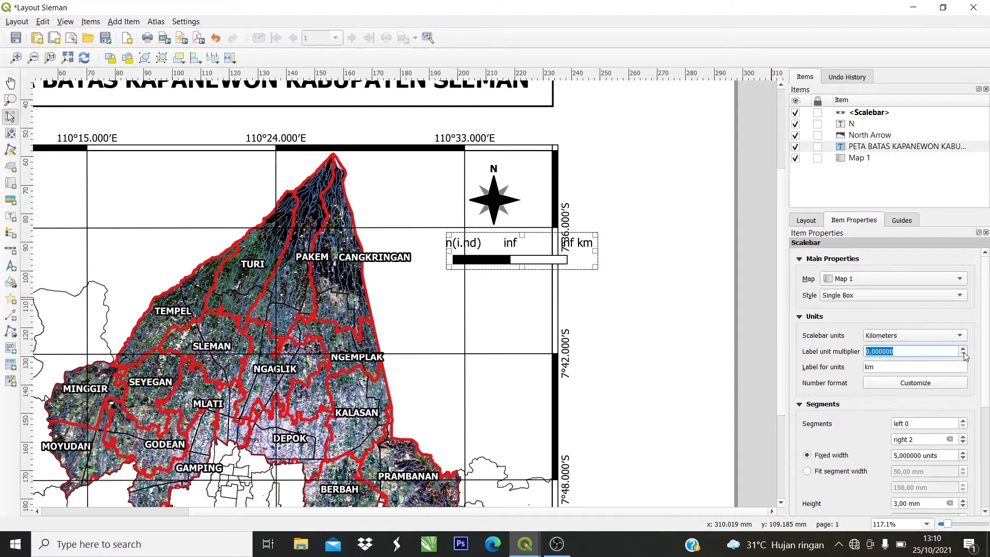
left_click(965, 350)
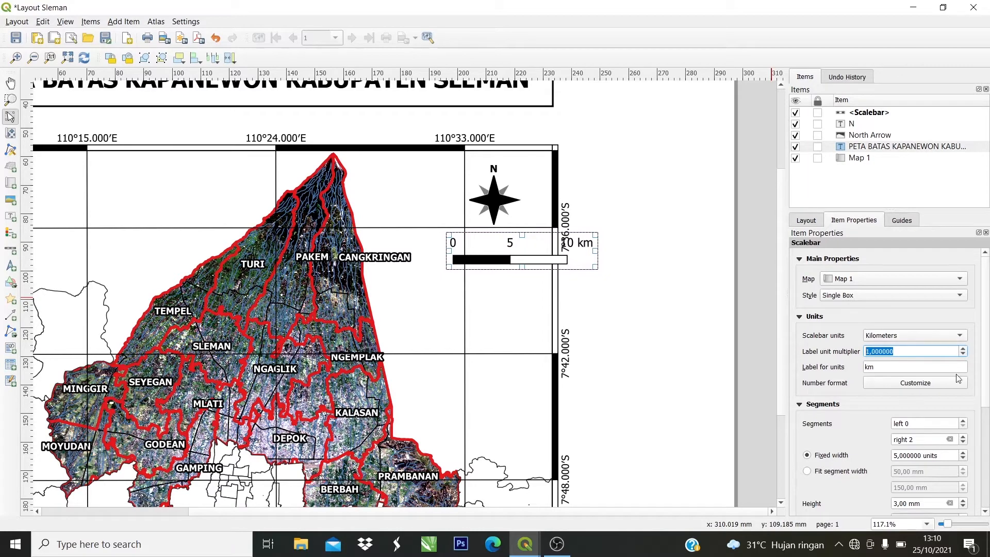
left_click(962, 459)
left_click(963, 459)
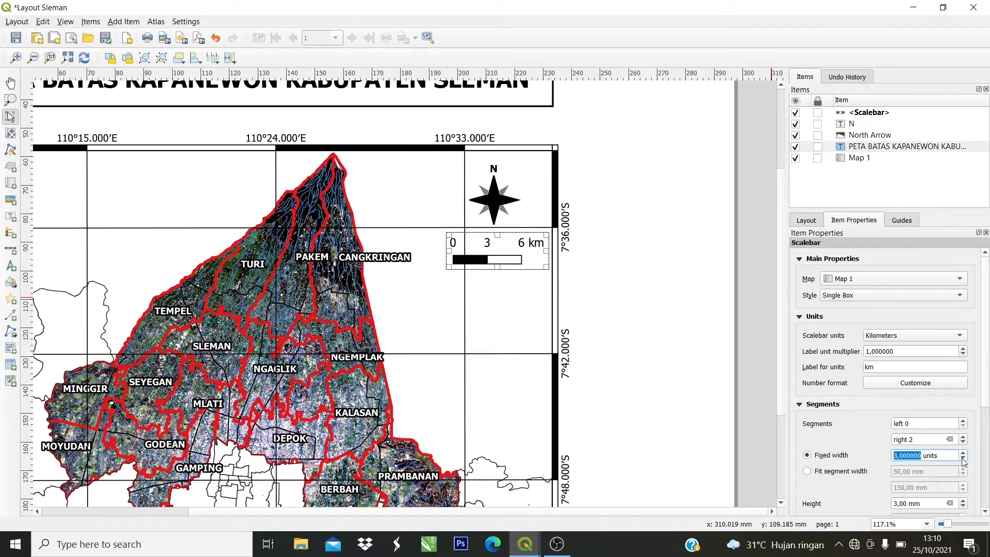
left_click(684, 324)
Move the north arrow about 6 mm to the left and center the scale bar beneath it.
scroll(494, 179, "up", 1)
left_click_drag(490, 222, 454, 217)
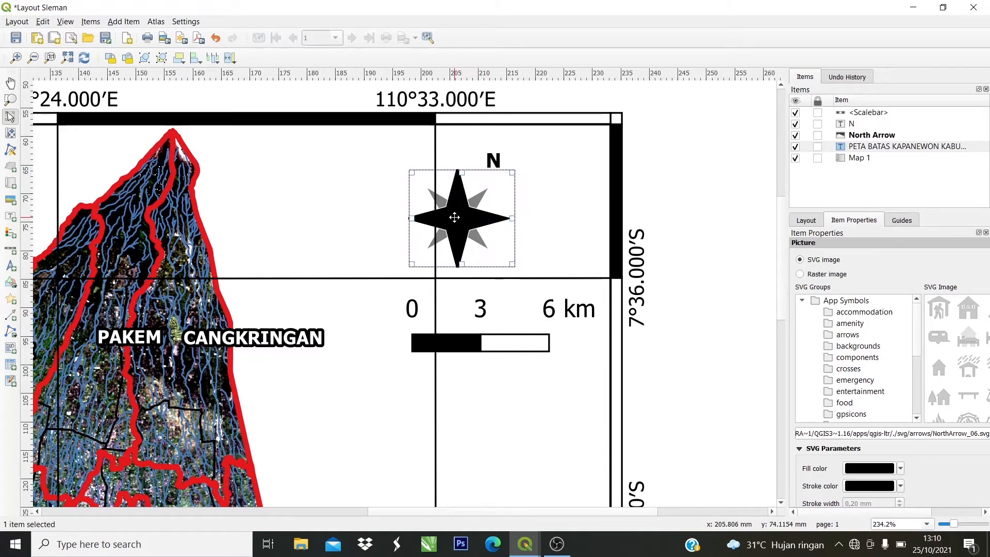
left_click_drag(480, 338, 461, 326)
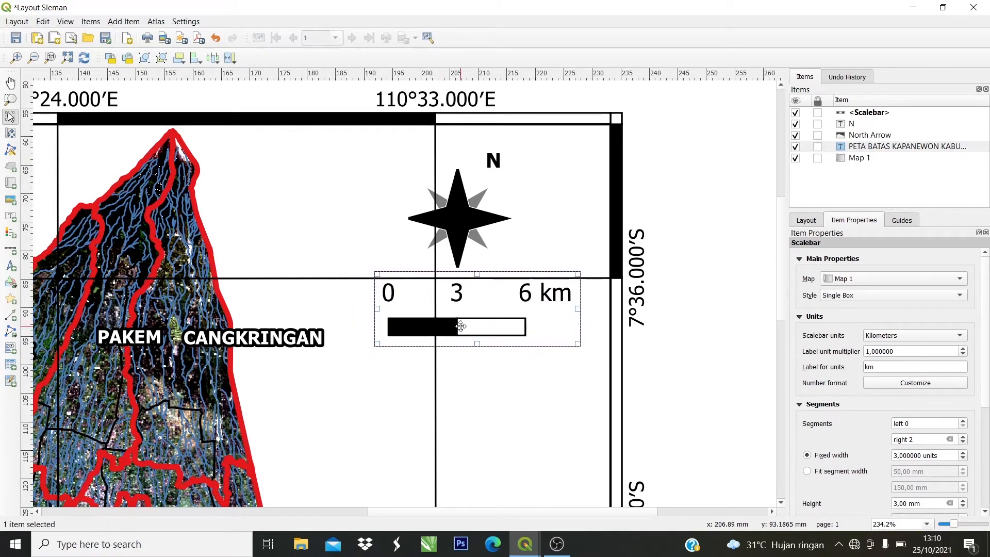
left_click(496, 371)
Move the N label about 6 mm left and 1 mm up so it is centered above the north arrow's tip.
scroll(492, 155, "up", 4)
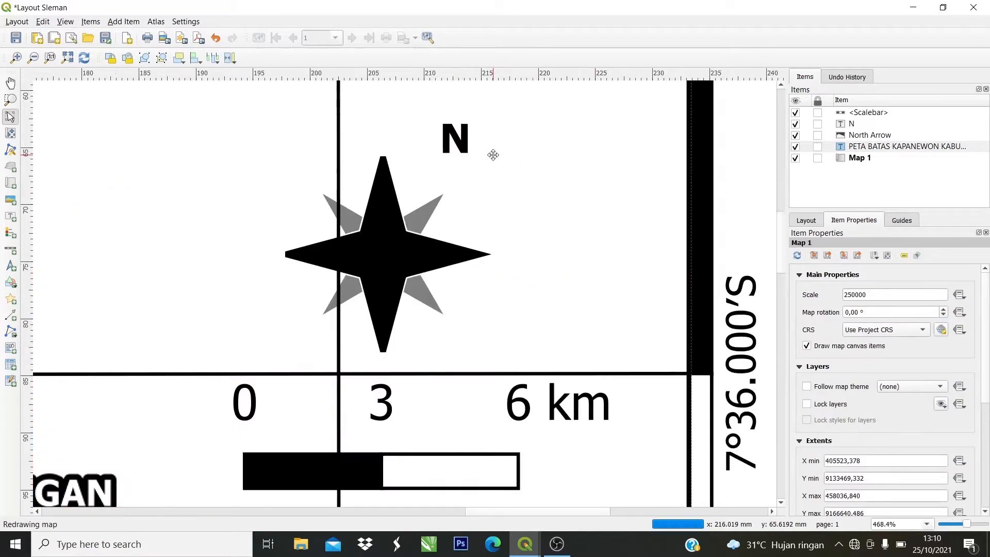
scroll(444, 138, "down", 2)
left_click_drag(437, 137, 366, 123)
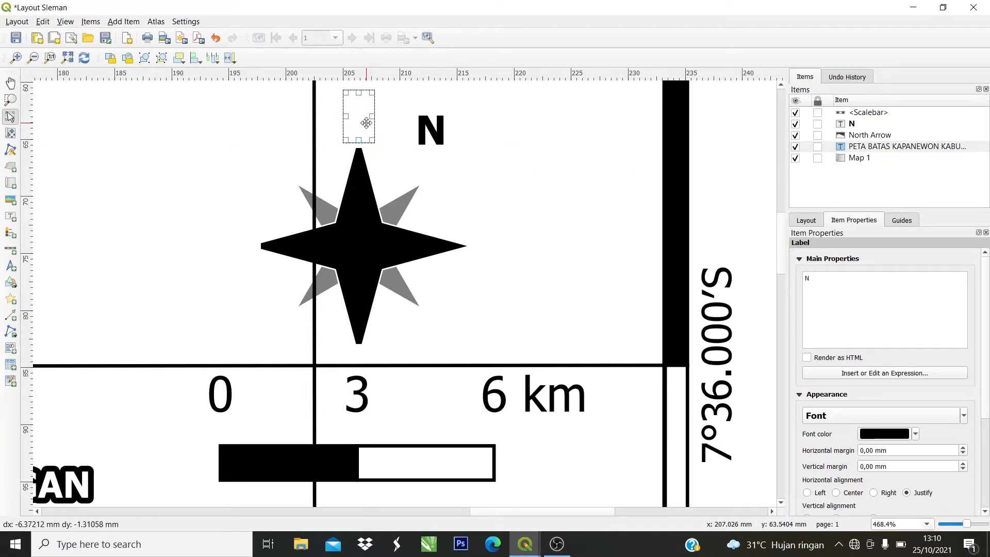
left_click(400, 154)
left_click(407, 144)
Examine the alignment of the N label, north arrow and scale bar, and their placement within the whole layout.
scroll(367, 107, "up", 2)
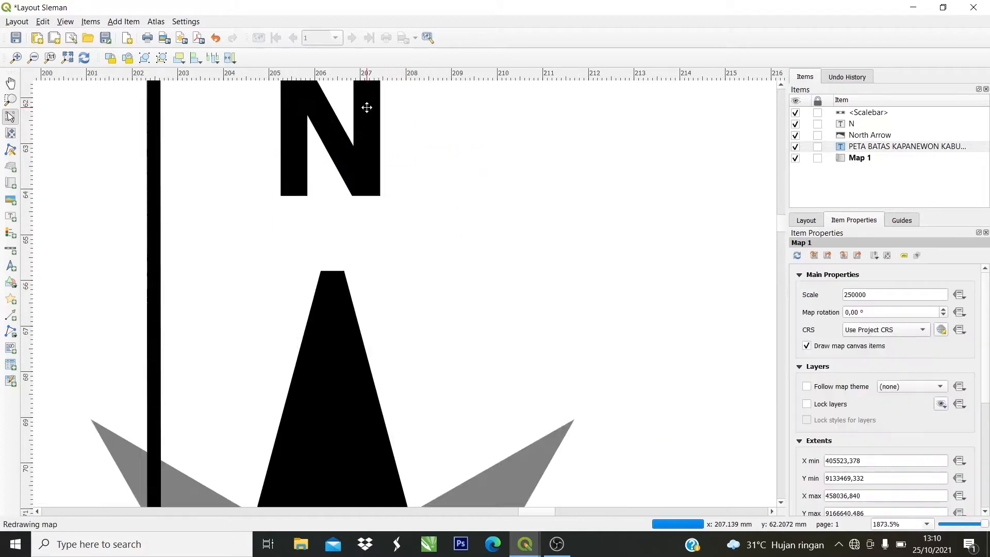
scroll(363, 109, "up", 1)
scroll(355, 116, "down", 4)
scroll(338, 101, "up", 2)
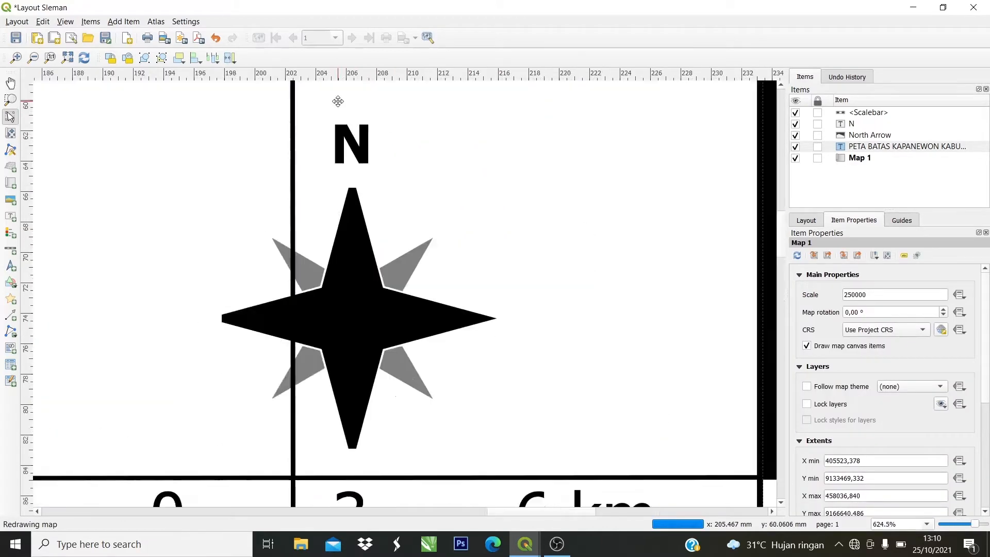
scroll(337, 101, "up", 1)
scroll(382, 202, "down", 3)
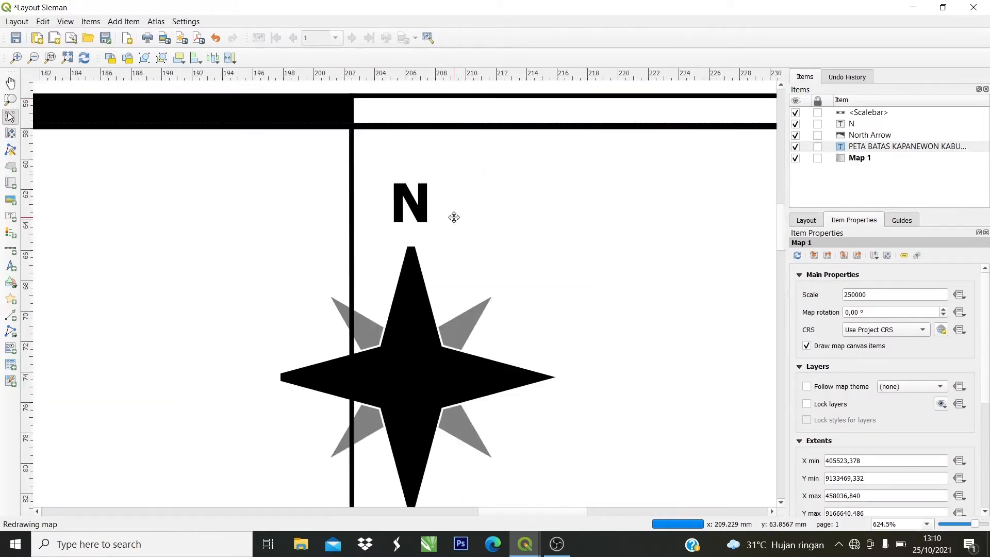
scroll(548, 268, "down", 2)
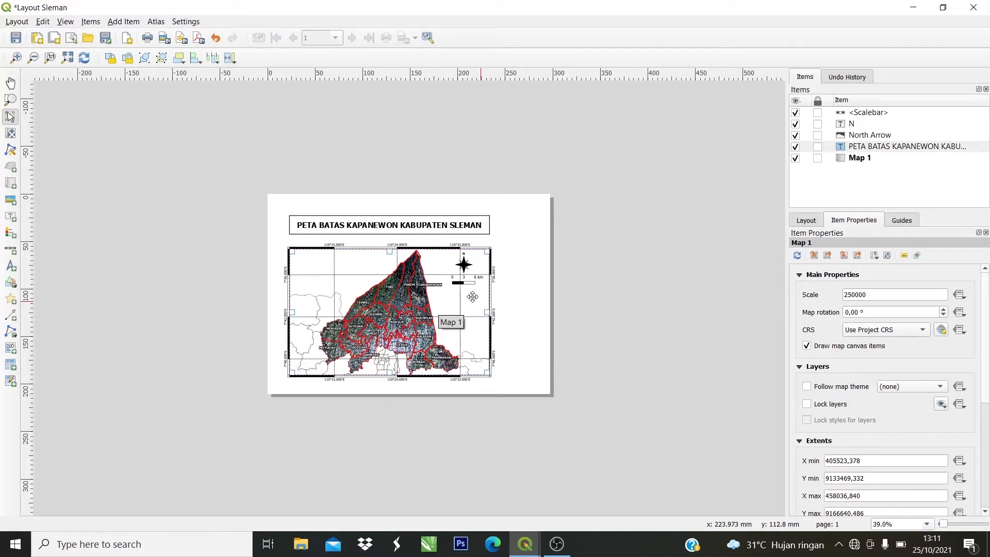
scroll(617, 267, "up", 2)
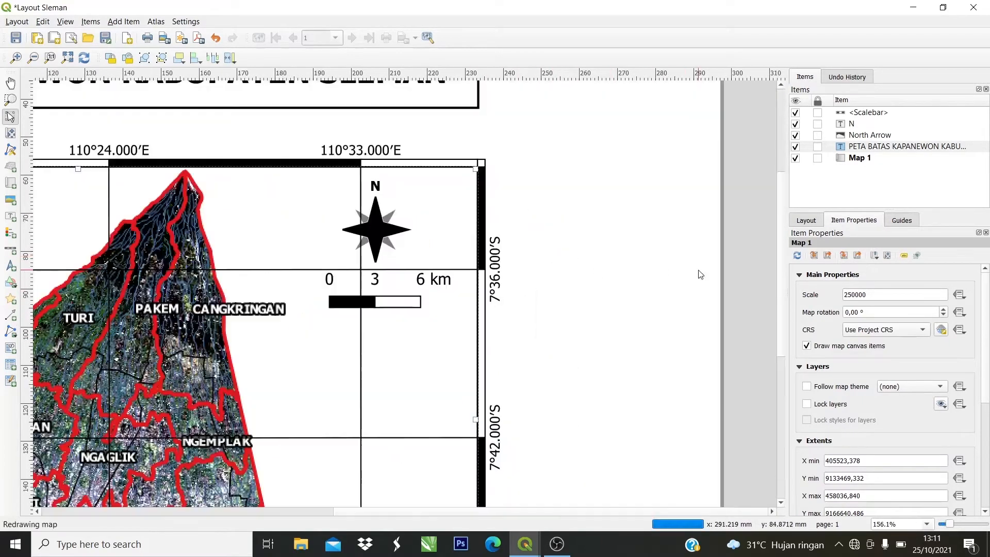
scroll(722, 273, "down", 2)
scroll(729, 273, "up", 2)
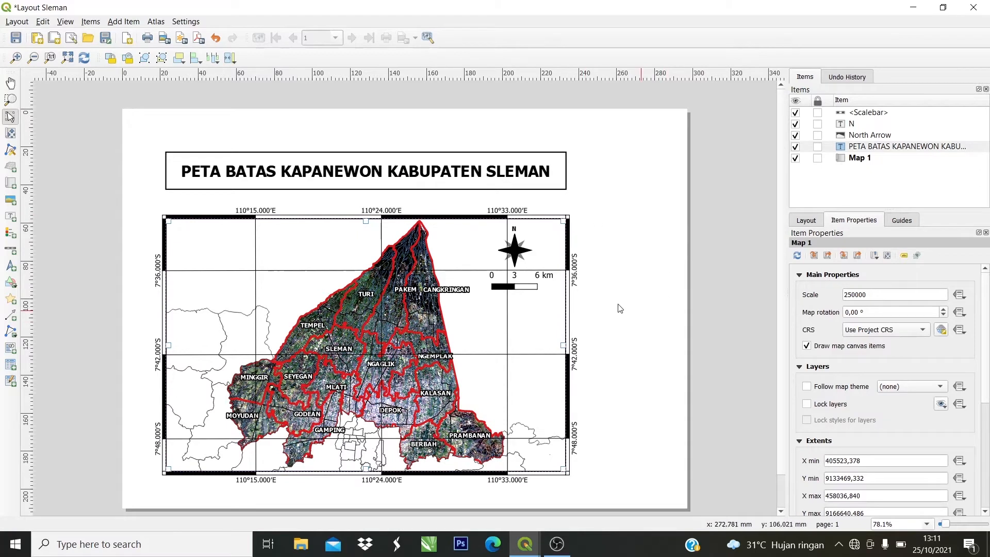
Add a legend on the blank page area to the right of the map, starting level with the map's upper edge.
left_click(11, 234)
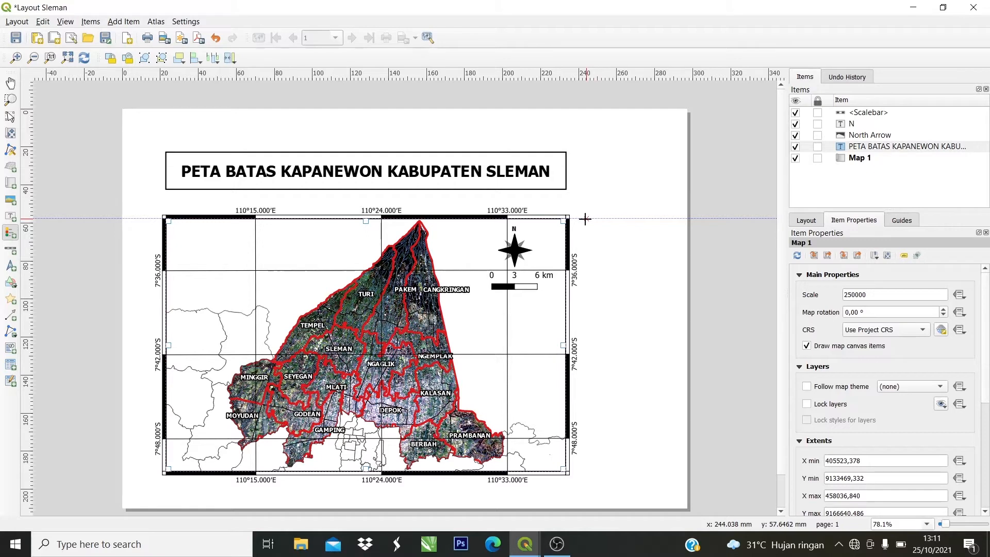
left_click_drag(585, 219, 674, 307)
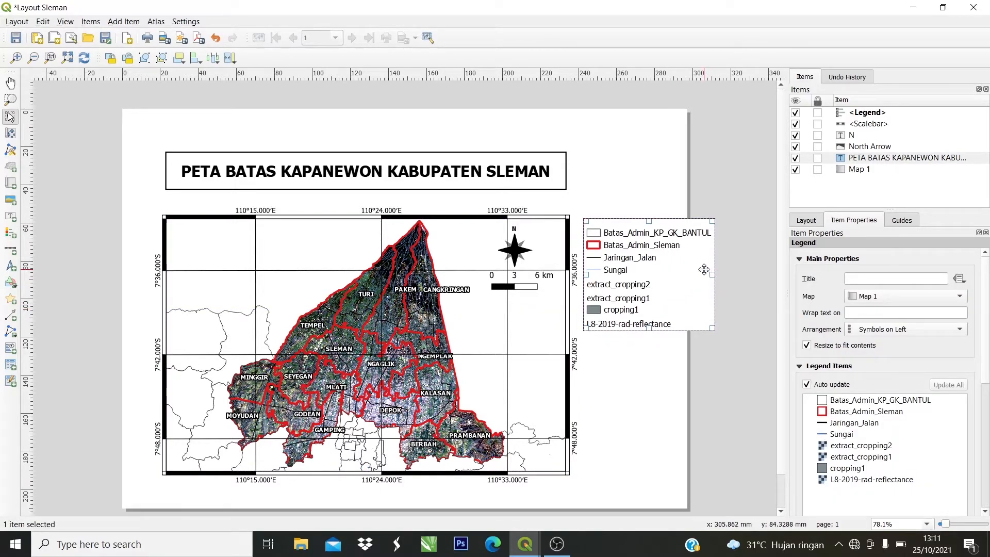
scroll(657, 244, "up", 1)
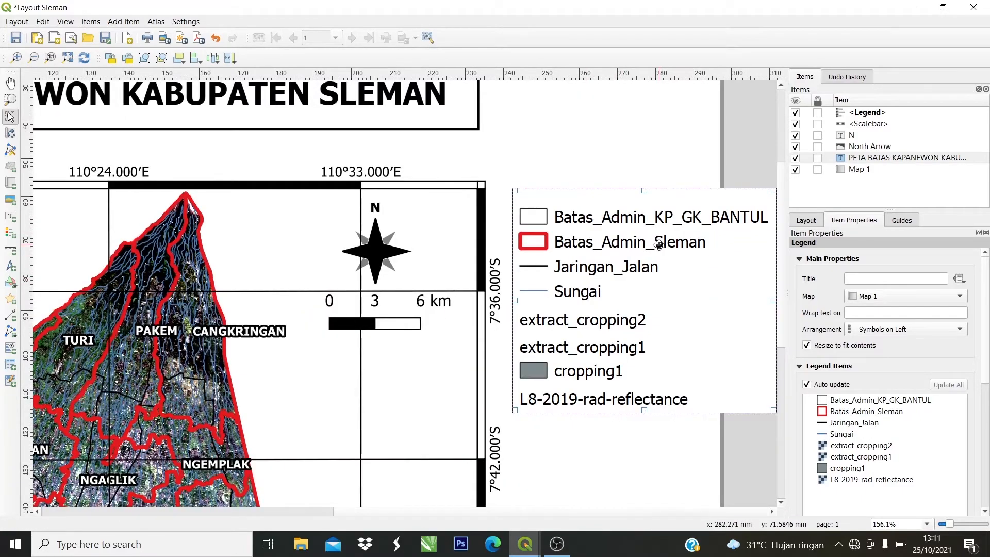
scroll(658, 245, "down", 1)
scroll(681, 234, "up", 1)
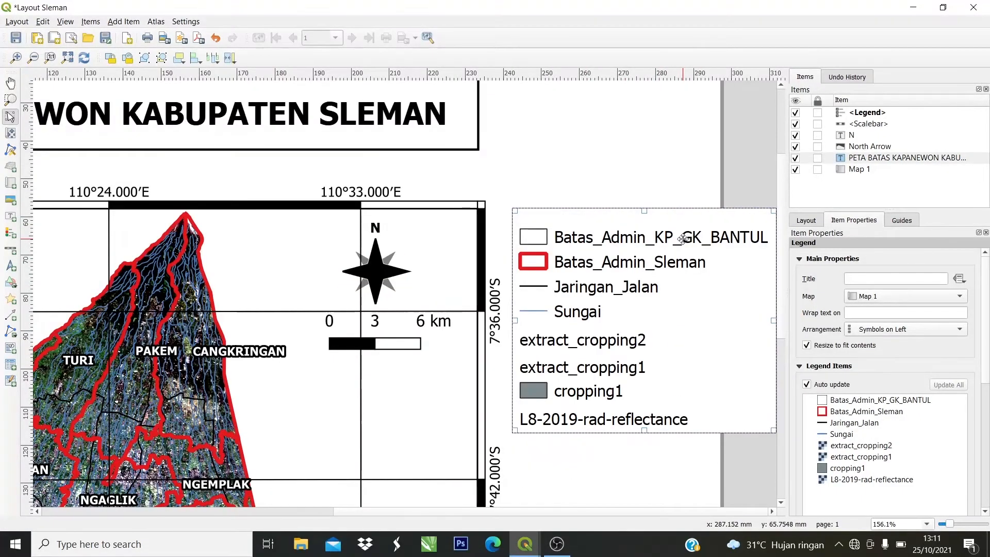
scroll(682, 241, "down", 1)
scroll(738, 241, "up", 1)
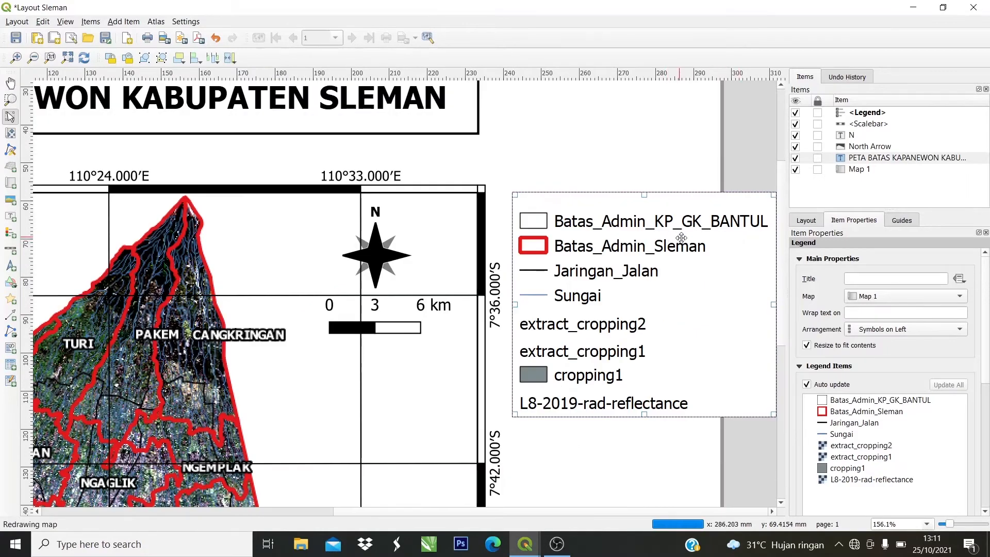
scroll(714, 276, "down", 1)
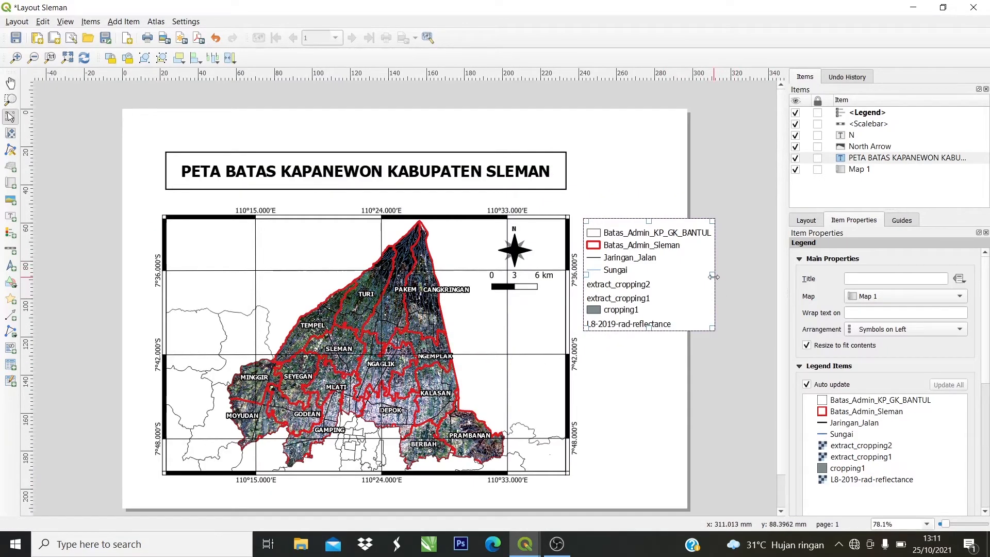
Try to shrink the legend's frame so it stays within the page's right edge.
left_click_drag(712, 275, 670, 274)
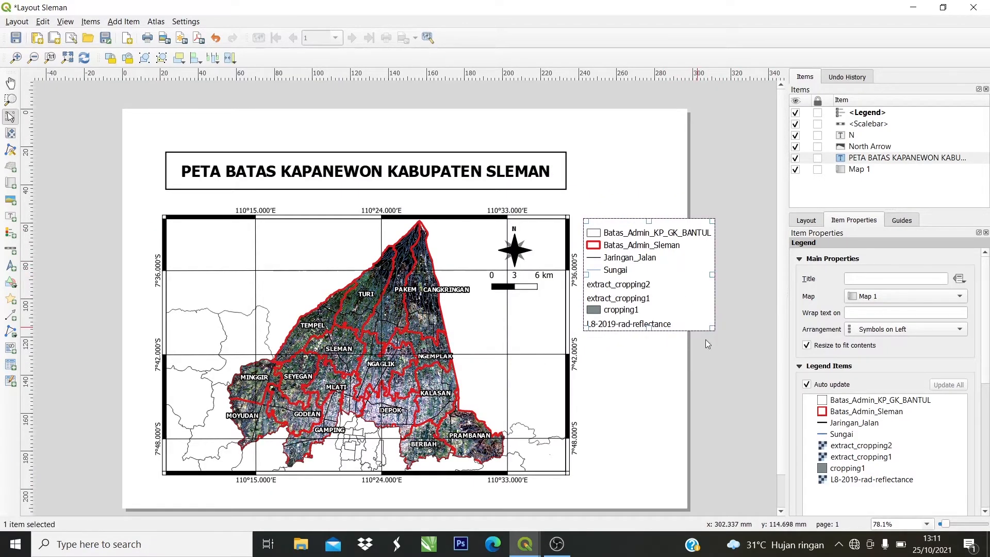
left_click_drag(712, 327, 672, 289)
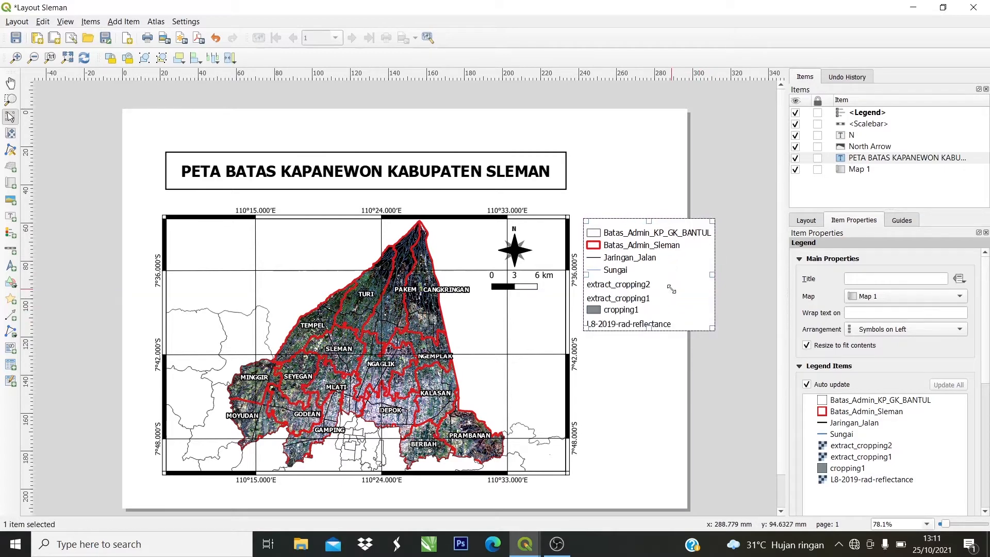
left_click(664, 375)
Turn off automatic updating of the legend's items.
left_click(617, 252)
scroll(880, 382, "down", 1)
left_click(807, 353)
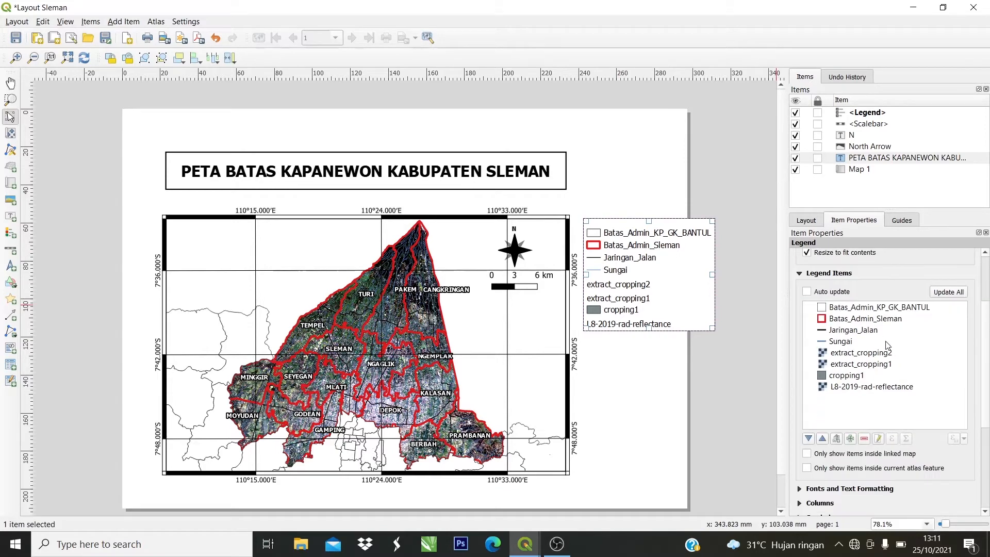
Remove the extract_cropping2, extract_cropping1, cropping1, L8-2019-rad-reflectance and Batas_Admin_KP_GK_BANTUL entries from the legend.
scroll(889, 353, "down", 1)
left_click(909, 420)
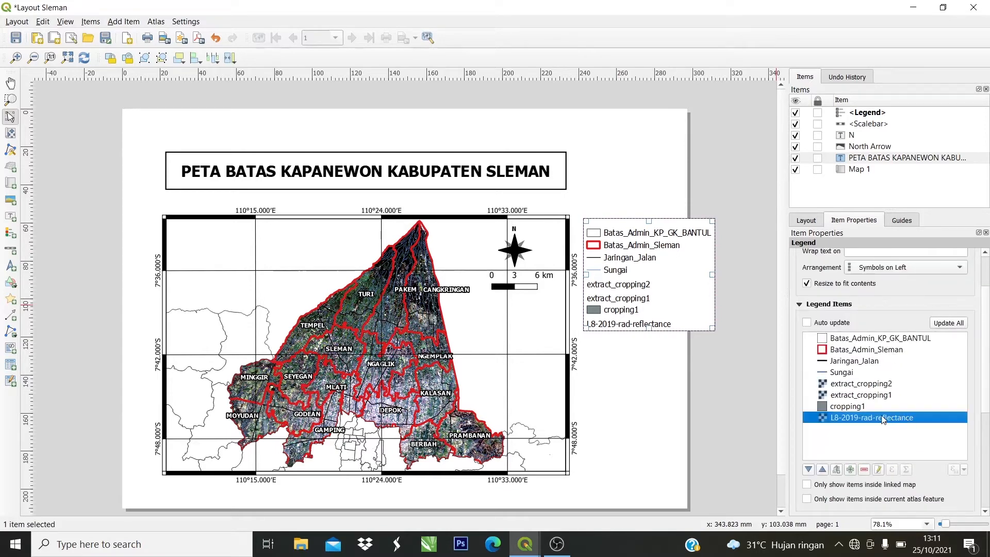
left_click_drag(870, 408, 869, 388)
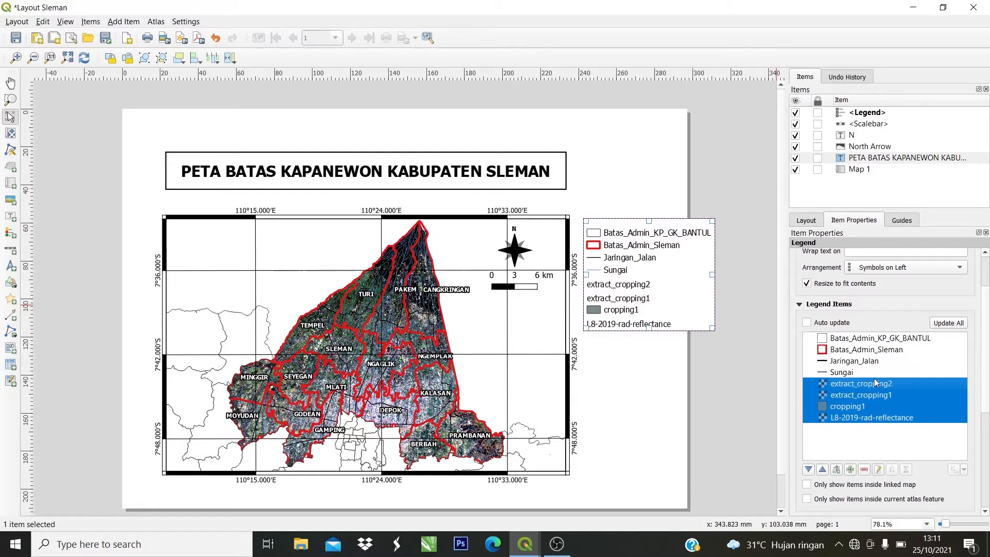
scroll(874, 380, "up", 1)
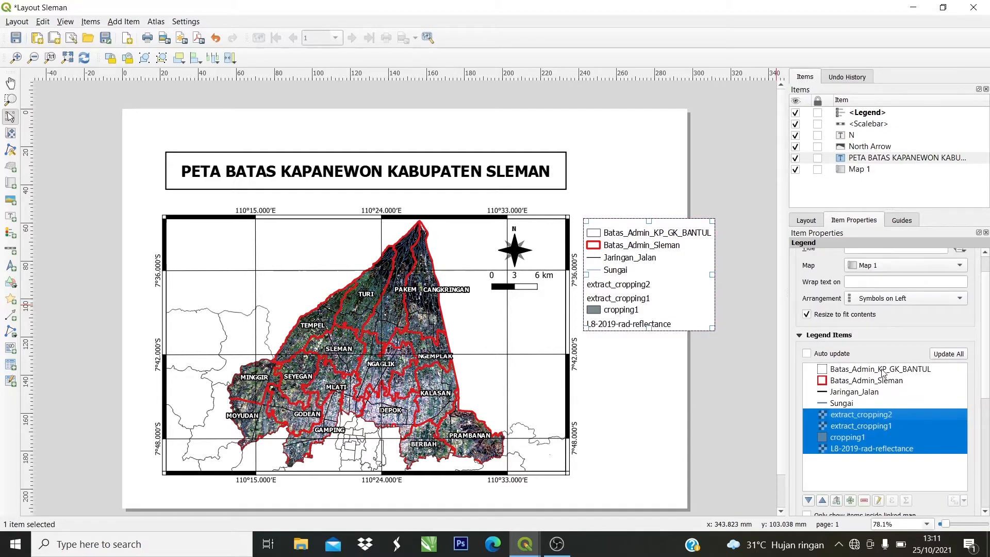
left_click(880, 369, "shift")
left_click(875, 368)
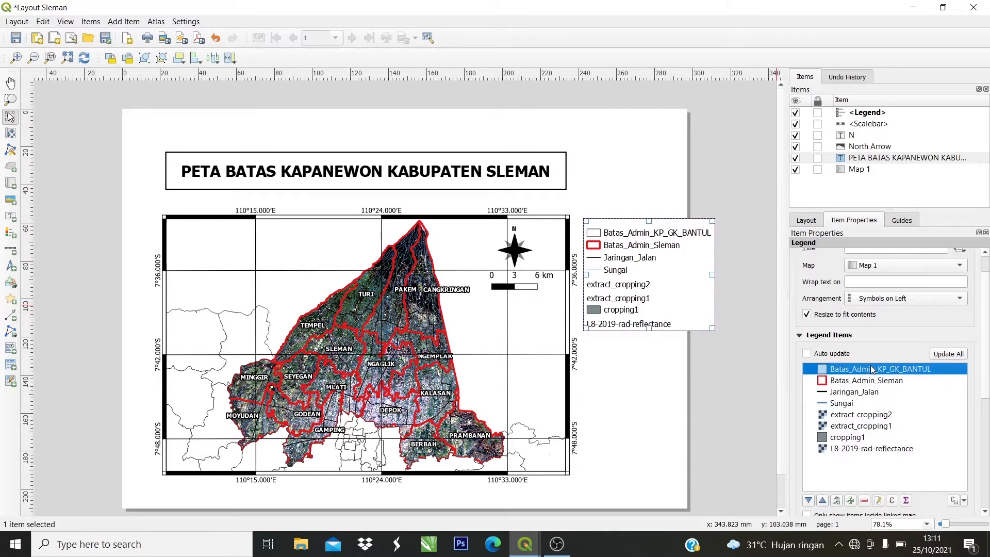
left_click(866, 419, "shift")
left_click_drag(868, 425, 869, 490)
left_click(867, 419)
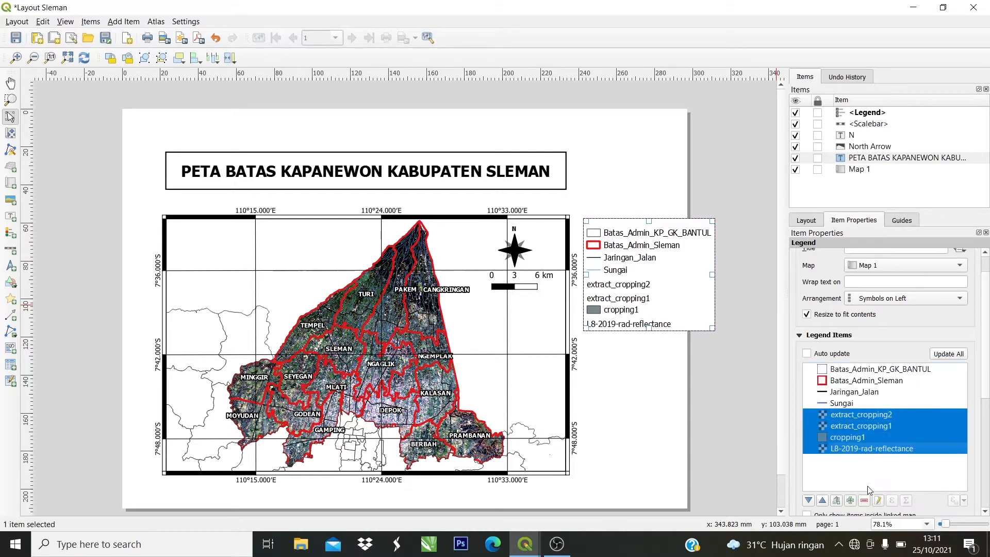
left_click(864, 501)
left_click(867, 370)
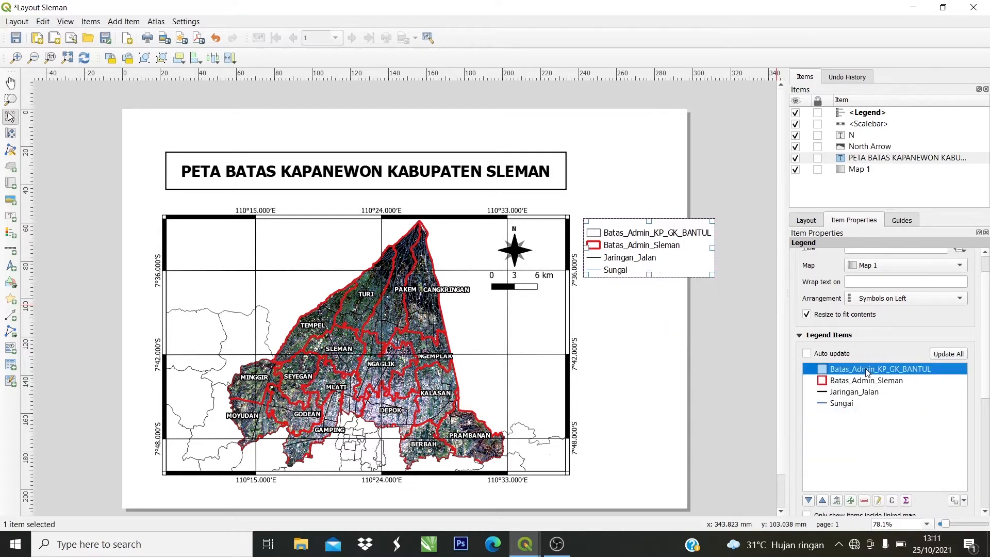
left_click(864, 500)
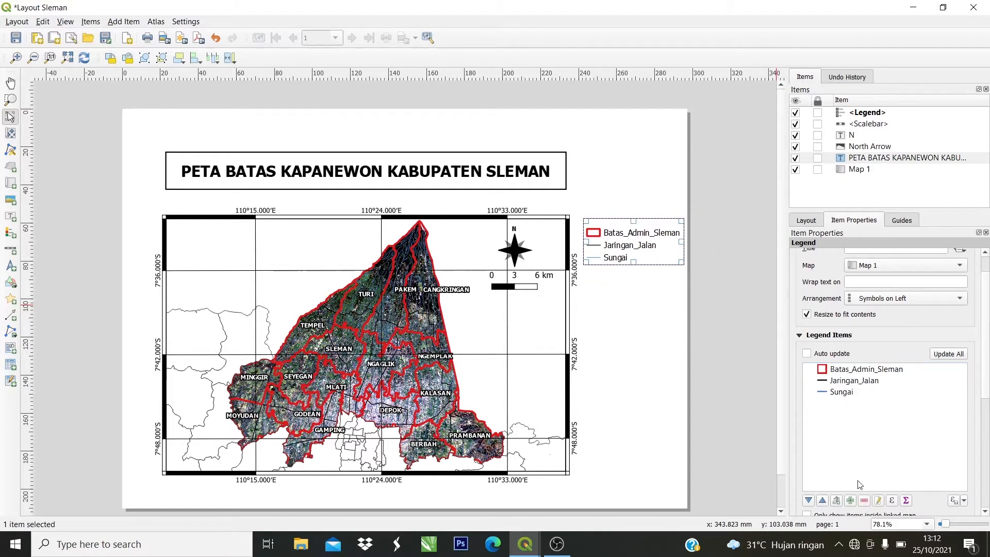
Relabel the legend's Batas_Admin_Sleman entry as "Batas Admin Sleman", replacing the underscores with spaces.
double_click(865, 369)
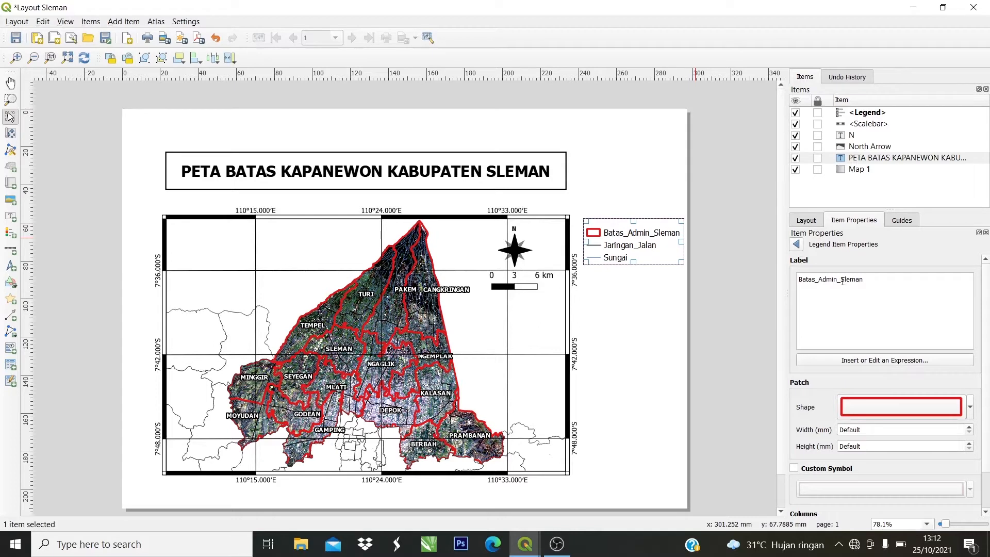
key("BackSpace")
key("BackSpace")
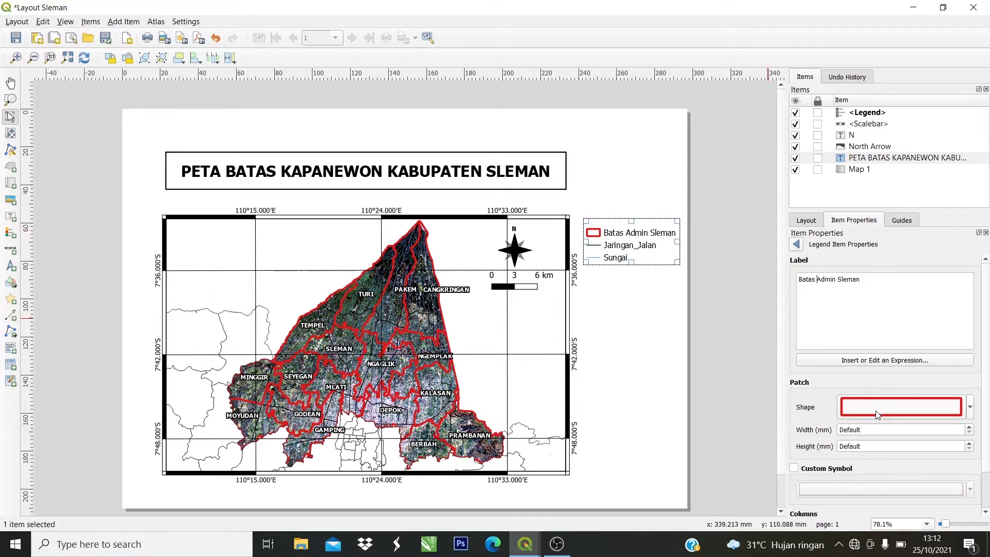
left_click(970, 410)
left_click(970, 410)
scroll(927, 397, "down", 1)
left_click(922, 392)
scroll(922, 407, "up", 1)
left_click(797, 245)
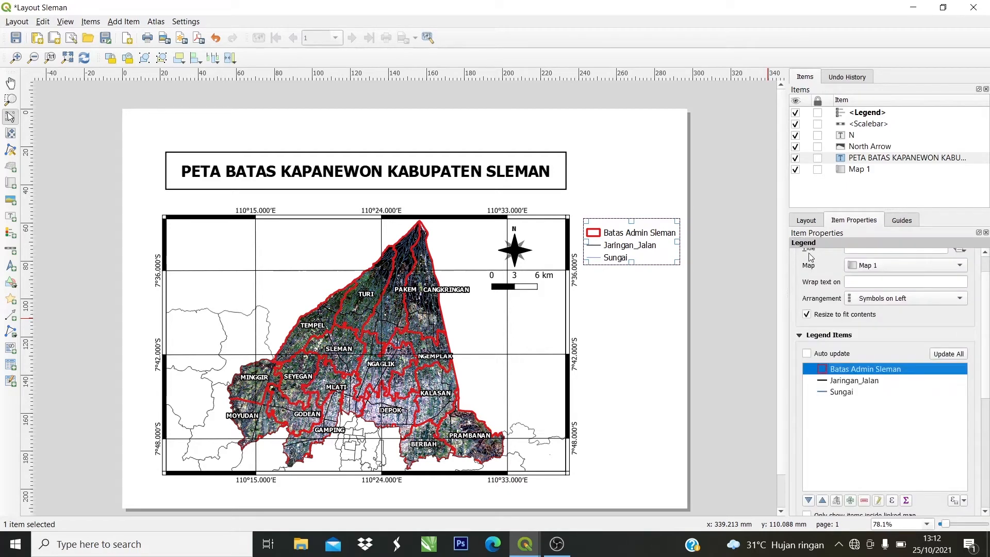
Relabel the legend's Jaringan_Jalan entry as "Jaringan Jalan", replacing the underscore with a space.
left_click(859, 380)
right_click(862, 380)
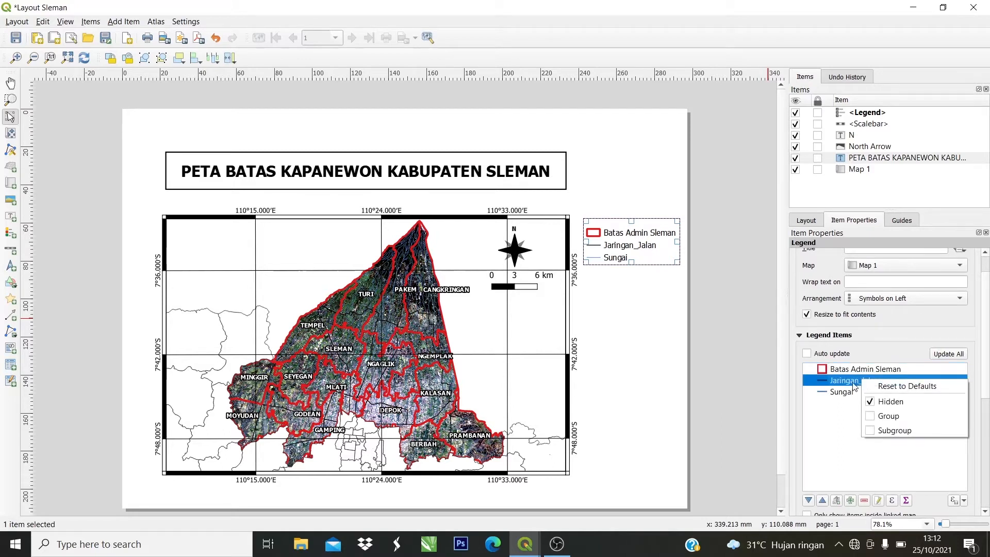
double_click(839, 380)
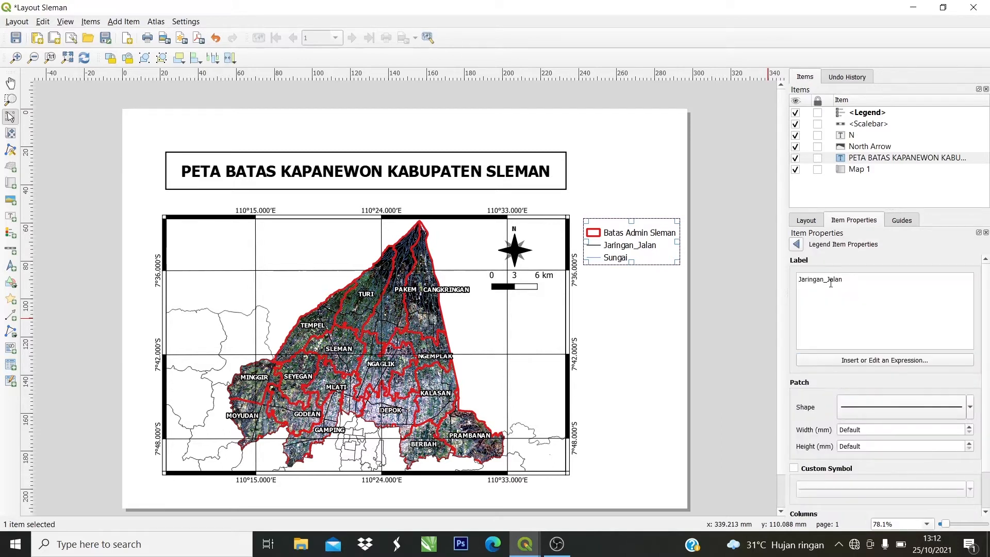
key("BackSpace")
left_click(796, 244)
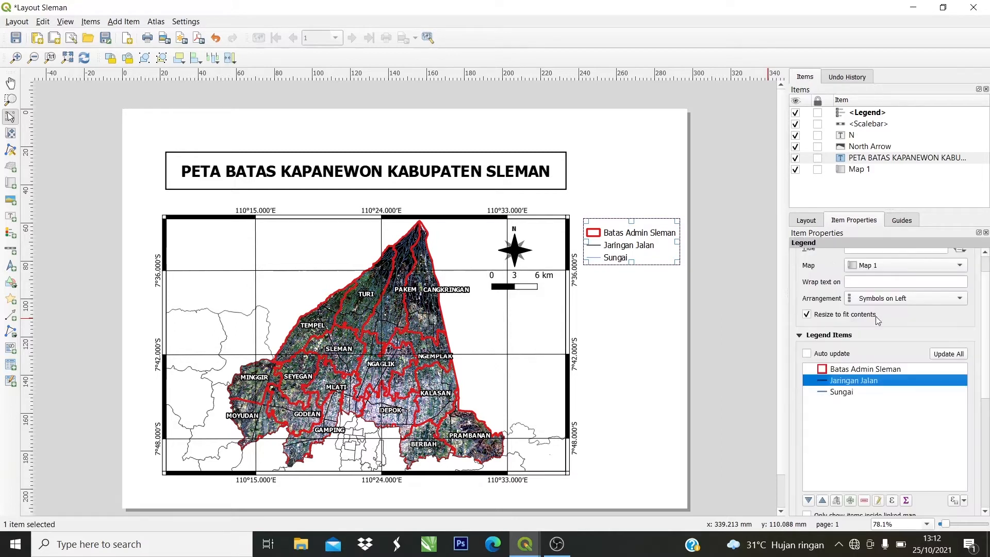
Give the legend the title "lEGENDA" in its main properties.
scroll(920, 350, "up", 1)
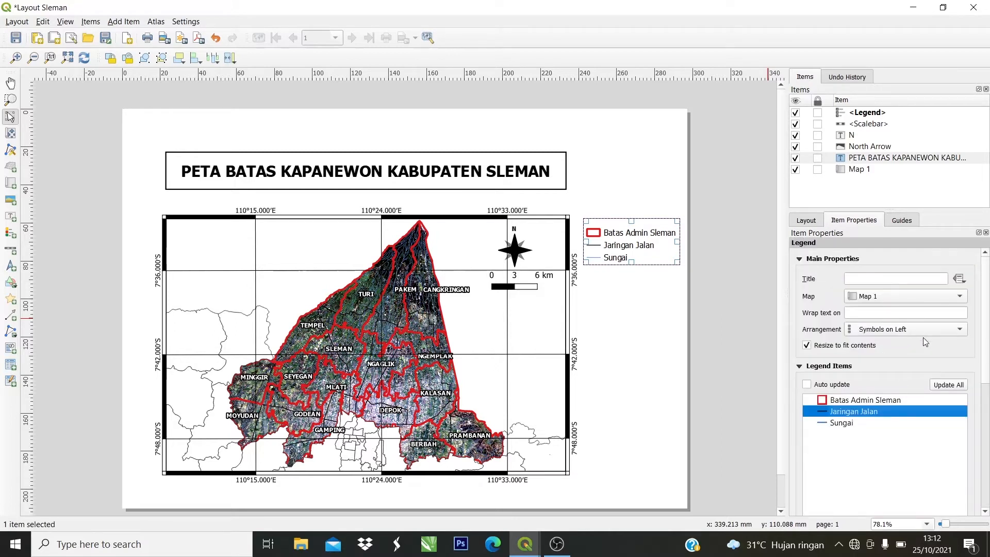
left_click(875, 279)
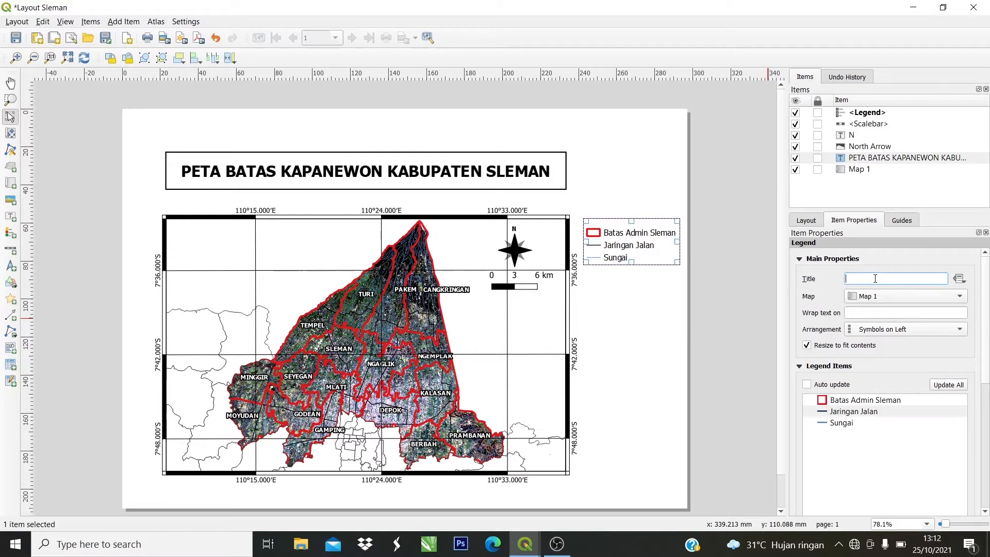
type("lEGENDA")
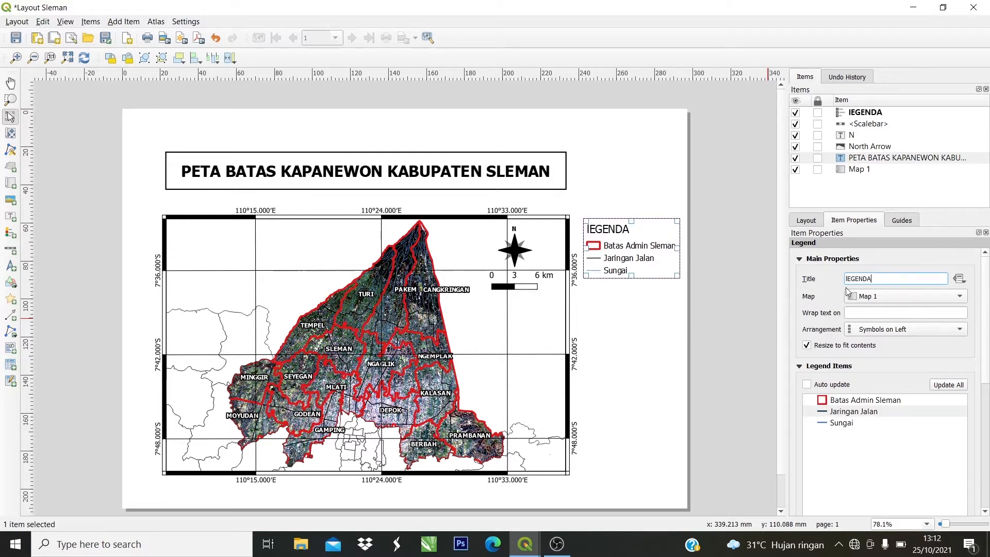
Change the legend title to "Legenda" in mixed case.
key("Delete")
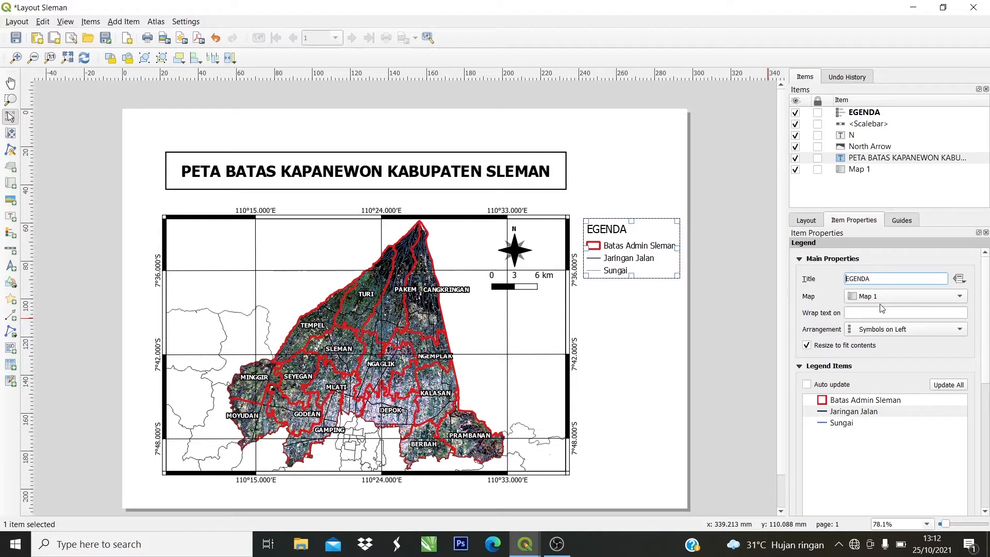
type("L")
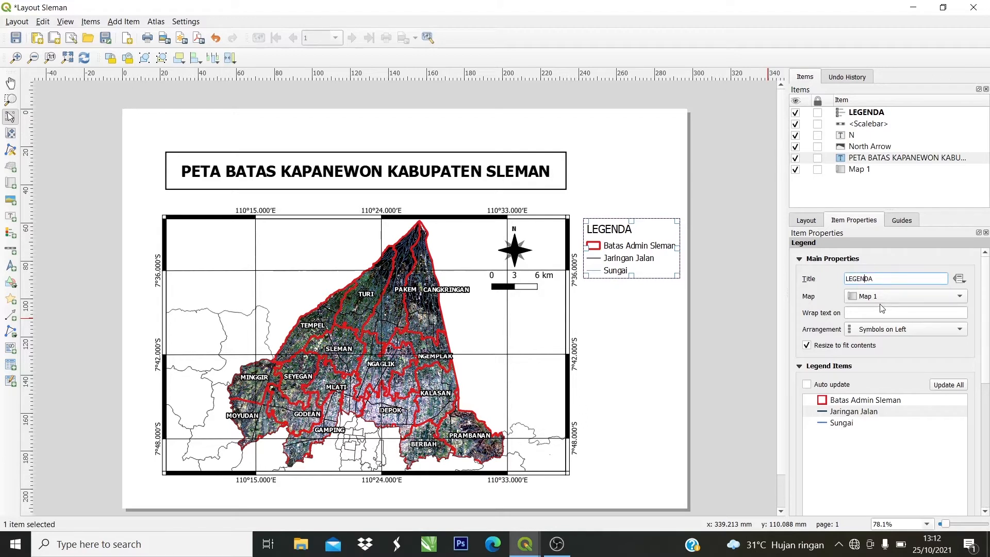
key("BackSpace")
key("BackSpace")
key("BackSpace")
key("BackSpace")
key("BackSpace")
key("BackSpace")
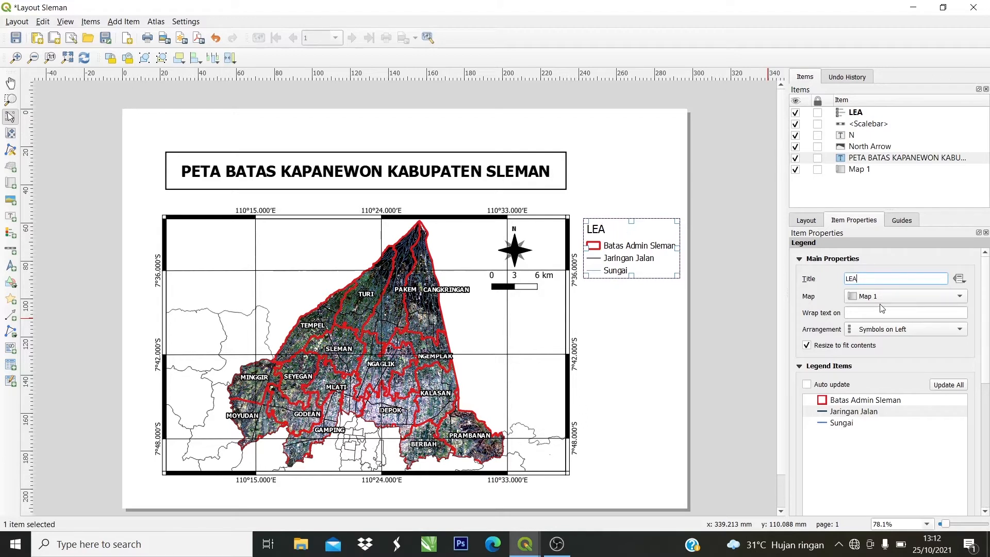
type("egenda")
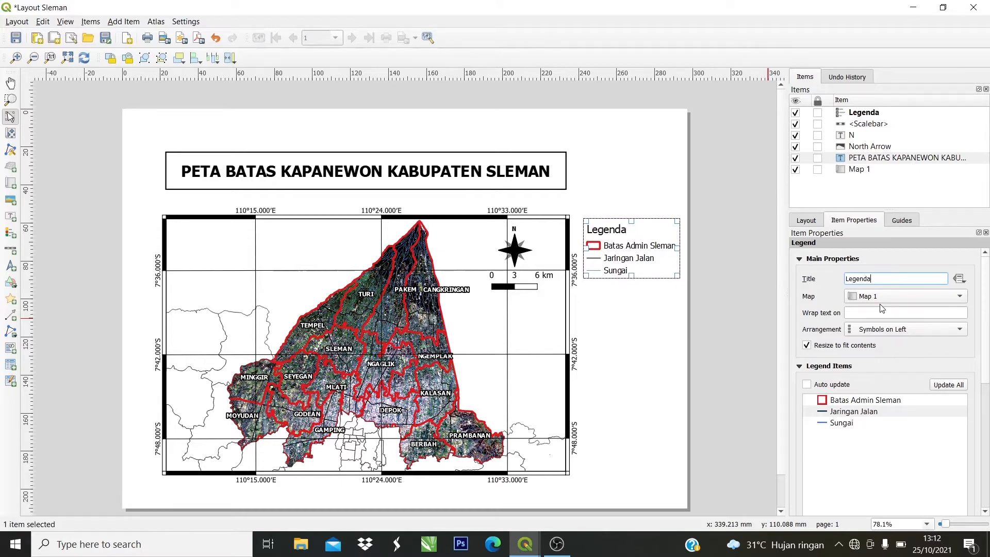
left_click(713, 303)
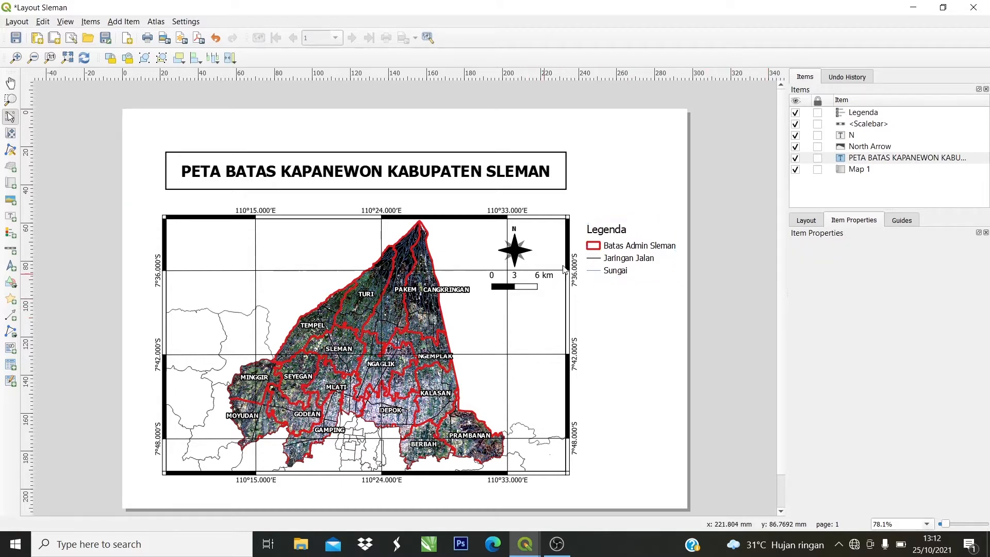
Shift the map frame and the legend slightly down and left on the page, leaving more space below the title box.
left_click(354, 228)
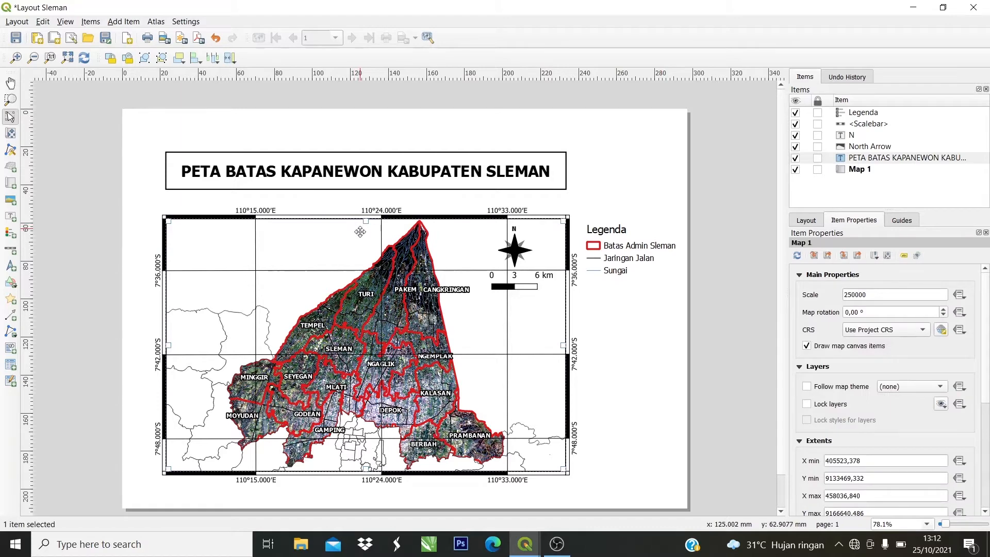
left_click_drag(354, 231, 342, 245)
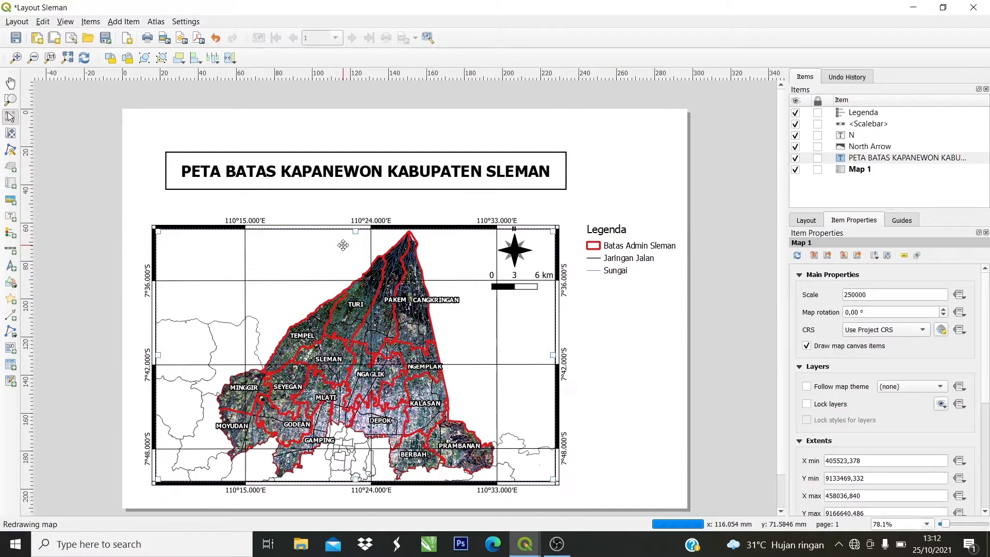
left_click(608, 246)
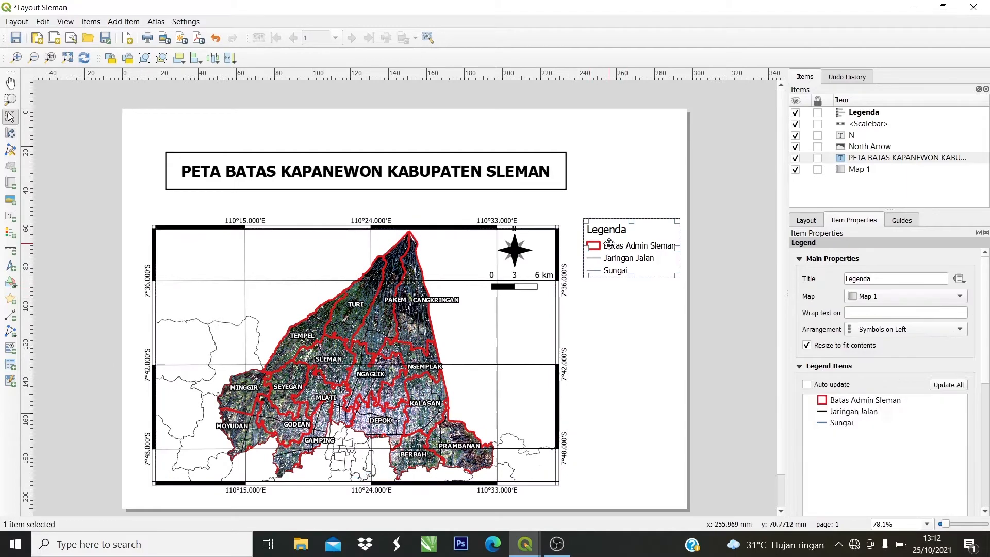
mouse_move(613, 245)
left_mouse_down()
mouse_move(604, 256)
mouse_move(611, 262)
left_mouse_up()
left_click(716, 316)
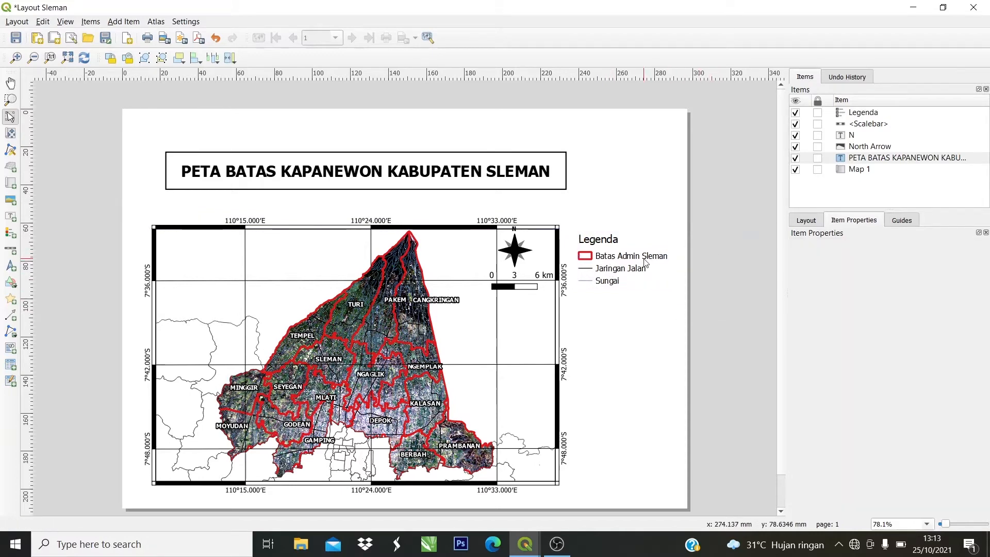
Move the scale bar, north arrow and N label down and left within the map frame, keeping them stacked with N on top.
scroll(645, 263, "up", 1)
left_click(385, 244)
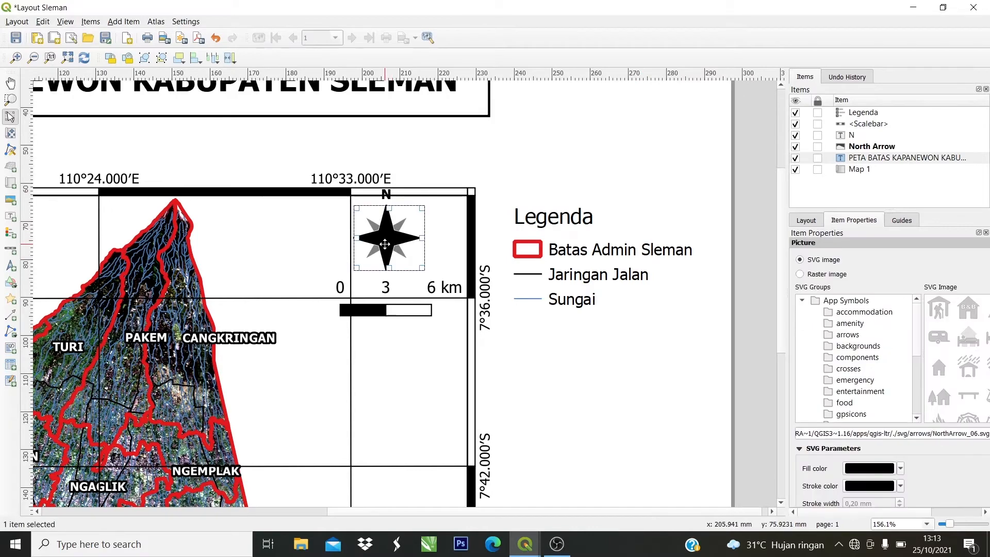
scroll(384, 295, "up", 1)
left_click_drag(381, 326, 323, 372)
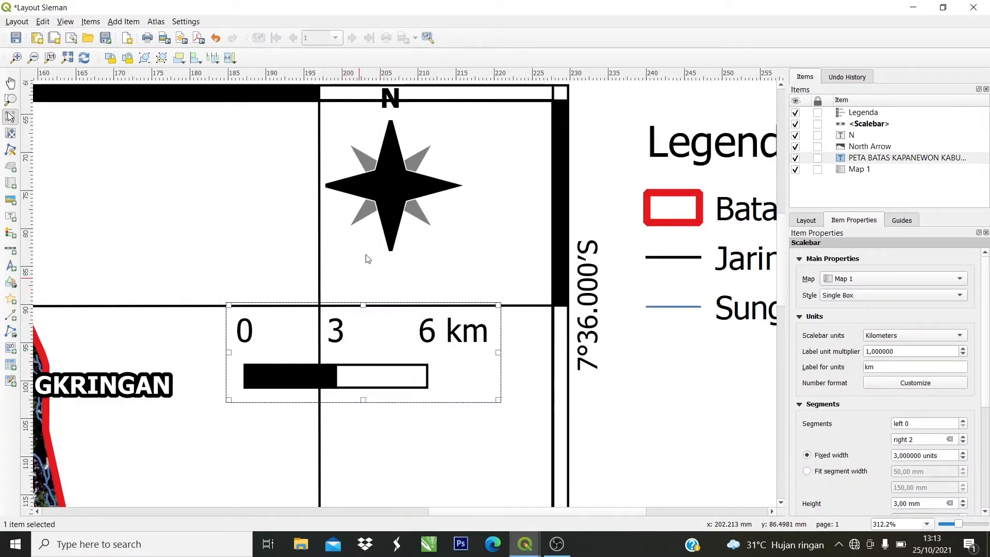
left_click_drag(379, 238, 336, 269)
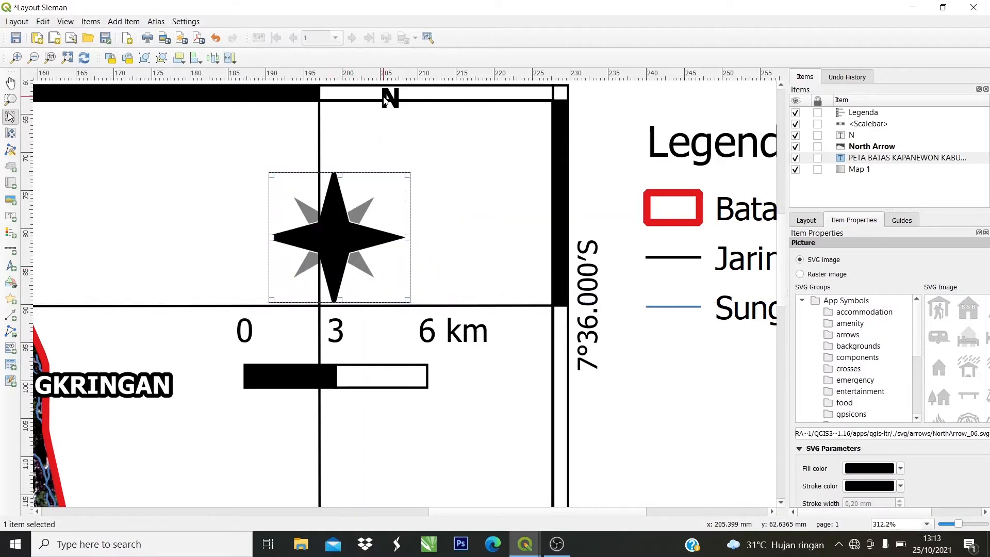
left_click_drag(384, 101, 334, 153)
key("ctrl+z")
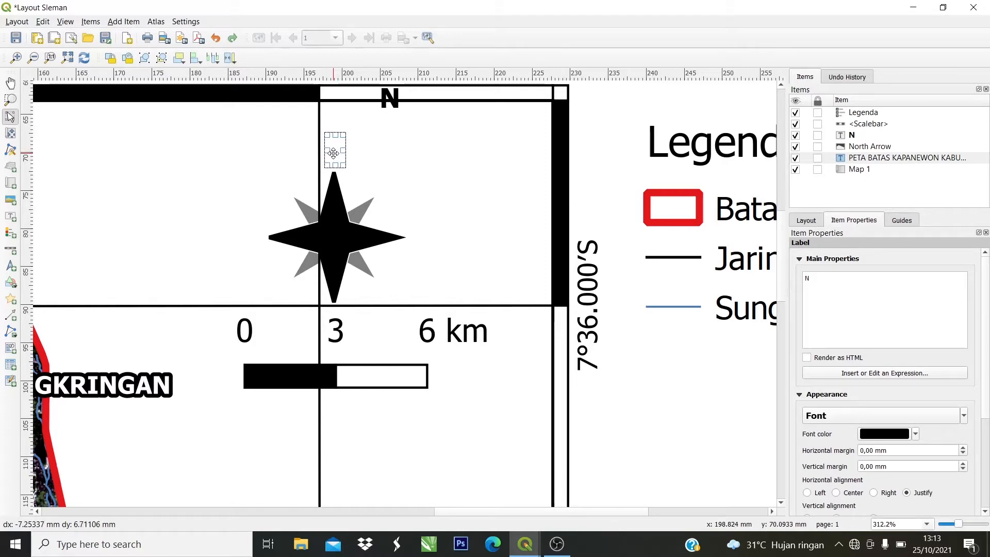
left_click(478, 242)
Add a rectangle about 58 by 34 mm over the legend, with its left edge clear of the map's coordinate labels.
scroll(601, 386, "down", 3)
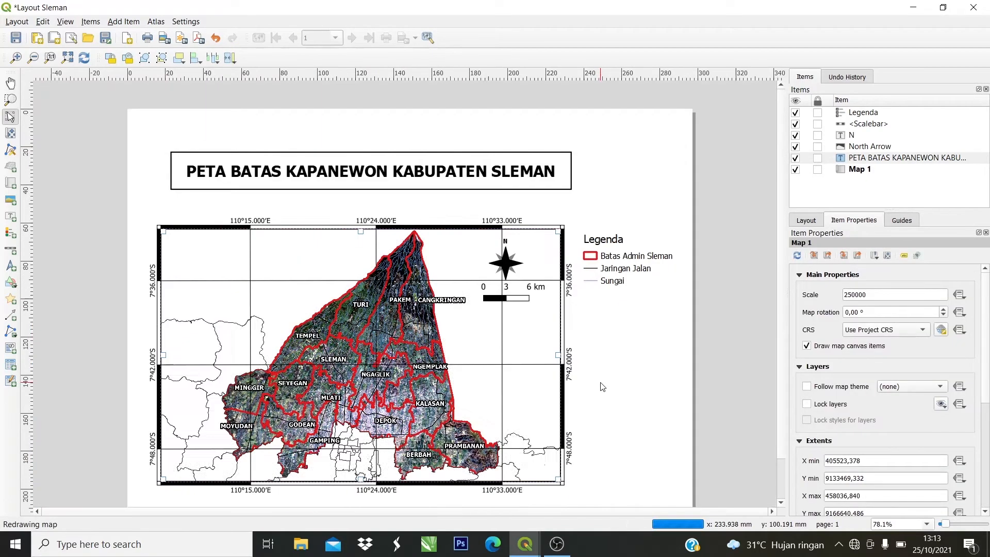
scroll(618, 346, "down", 2)
scroll(577, 262, "up", 2)
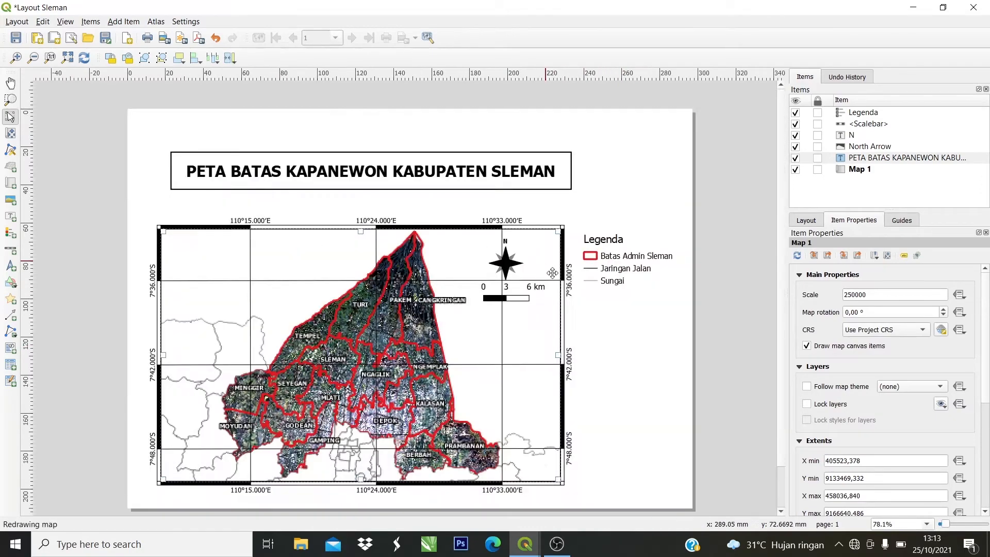
scroll(721, 255, "down", 1)
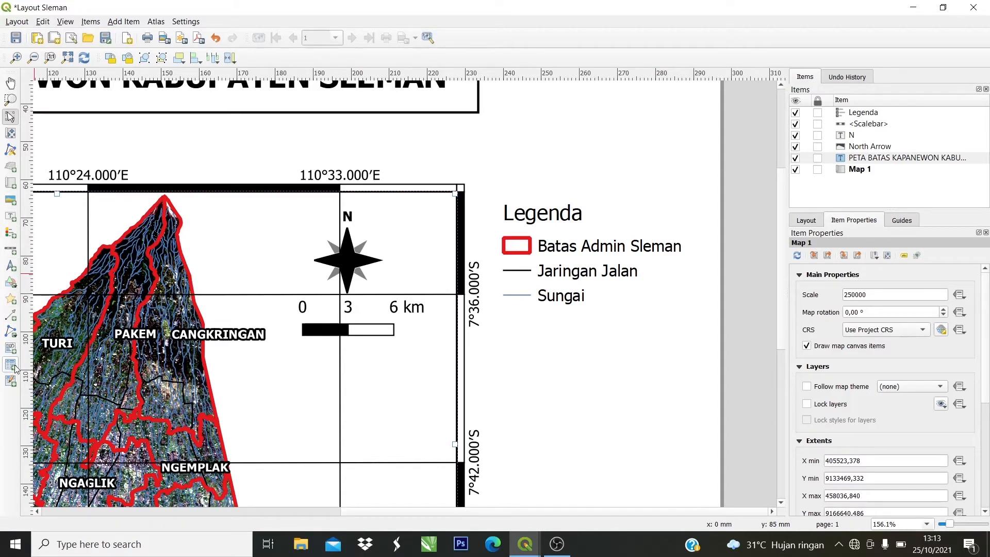
left_click(10, 281)
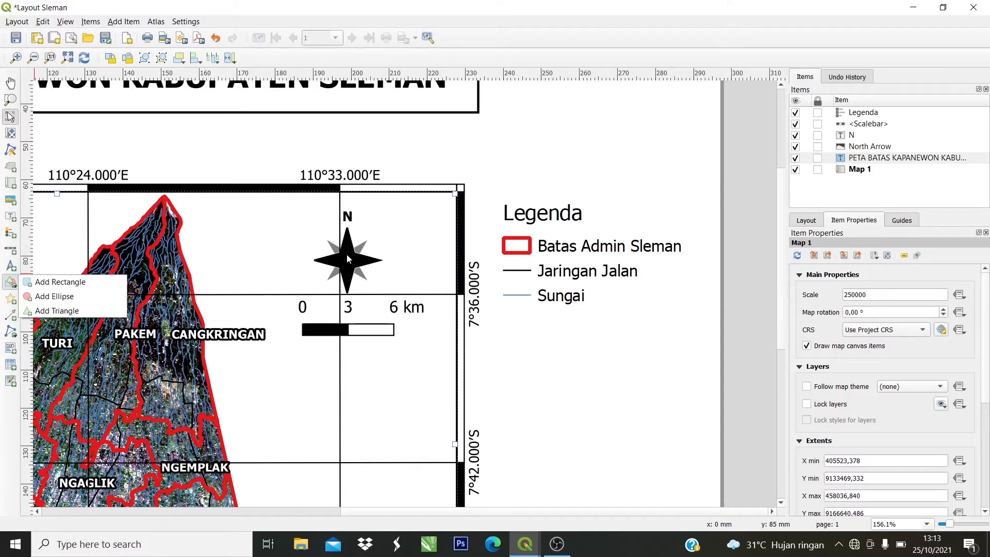
left_click(73, 284)
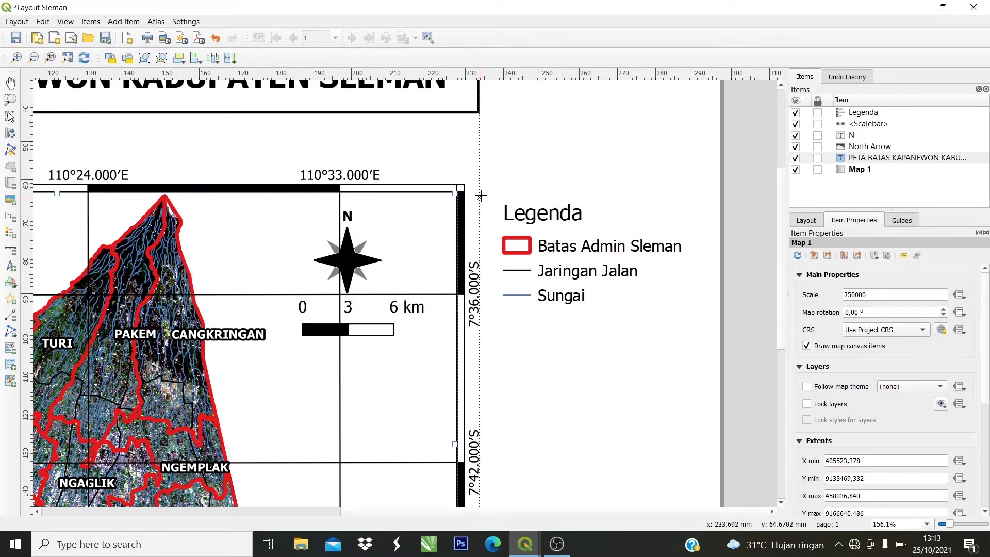
left_click_drag(481, 195, 705, 323)
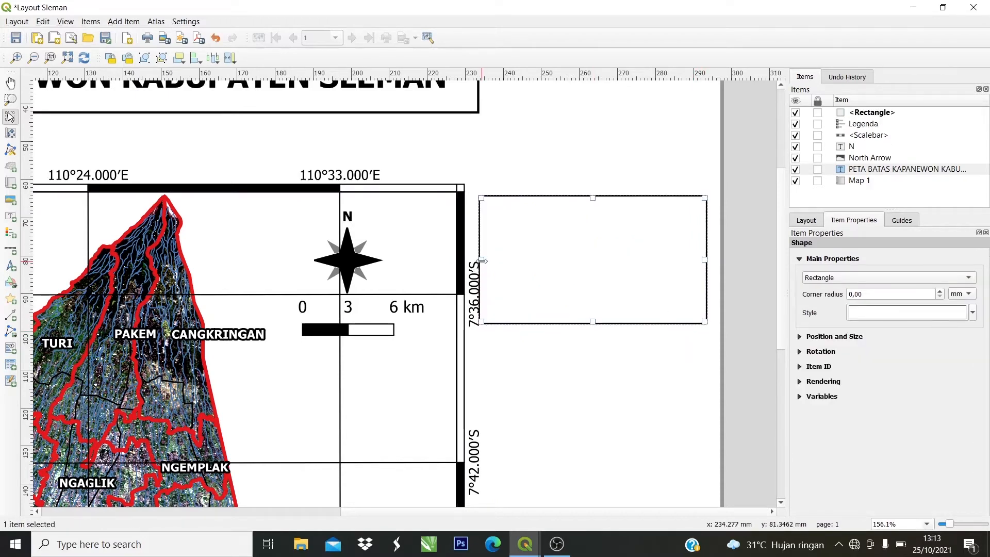
left_click_drag(488, 261, 485, 261)
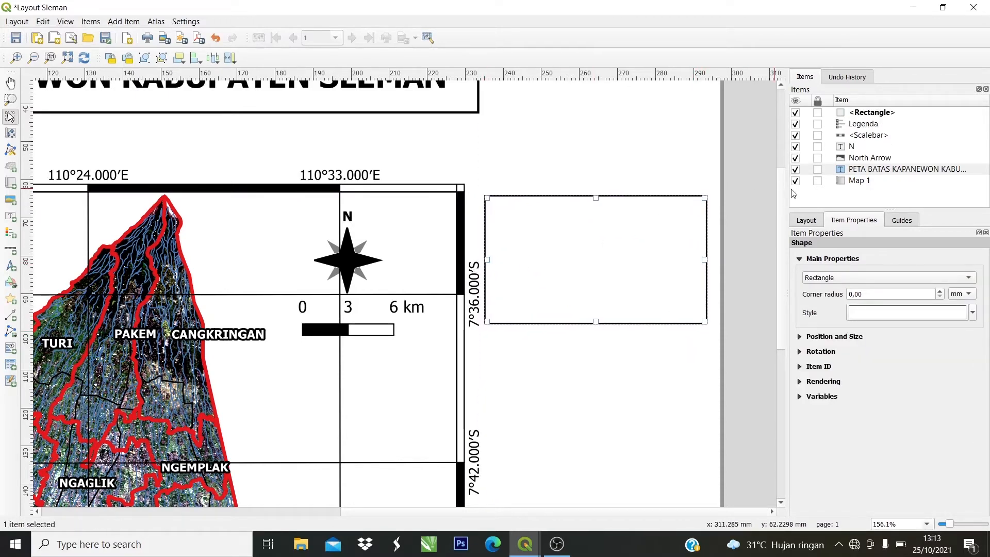
Place the rectangle beneath all other layout items and move the legend down so it fits inside the frame.
mouse_move(859, 115)
left_mouse_down()
mouse_move(850, 151)
mouse_move(860, 192)
mouse_move(846, 184)
left_mouse_up()
left_click(624, 164)
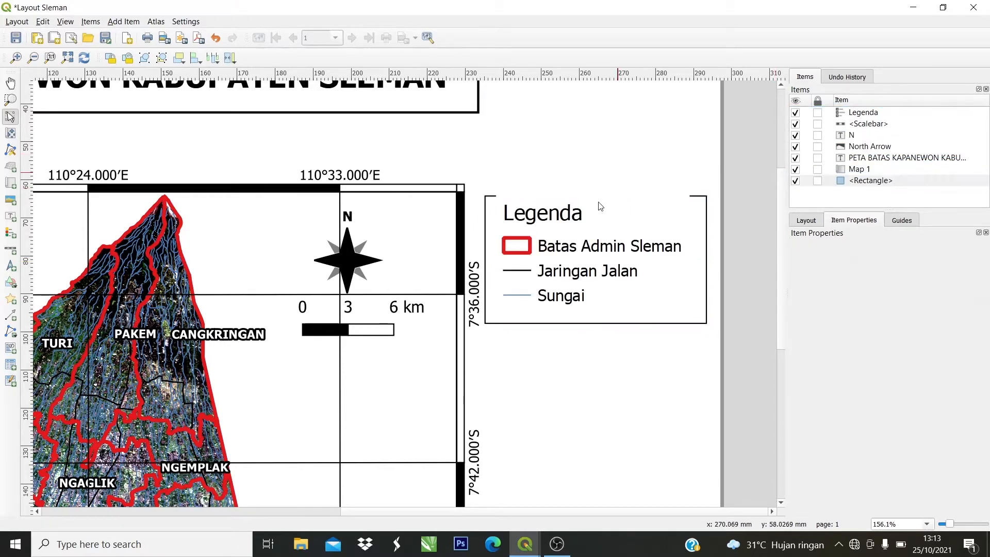
left_click(569, 216)
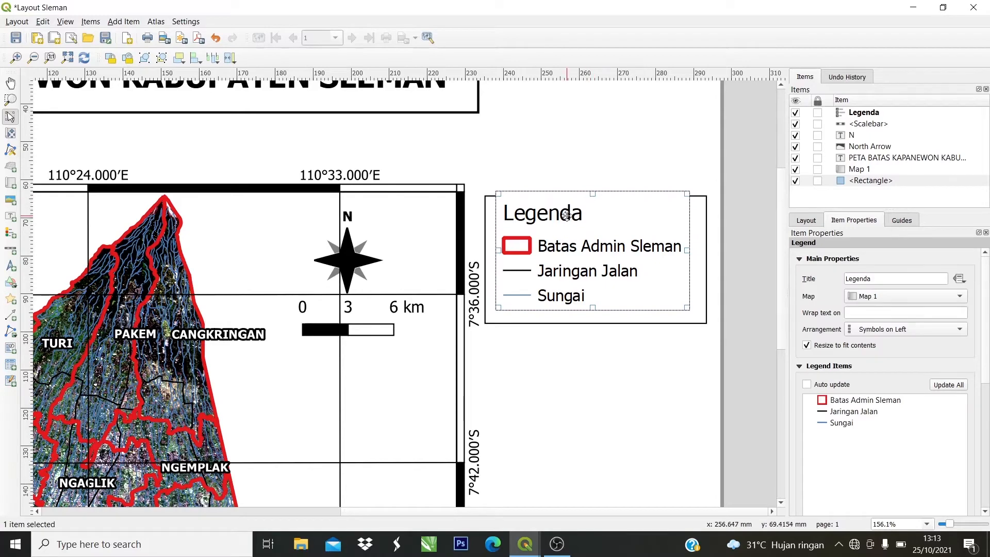
left_click_drag(566, 216, 565, 226)
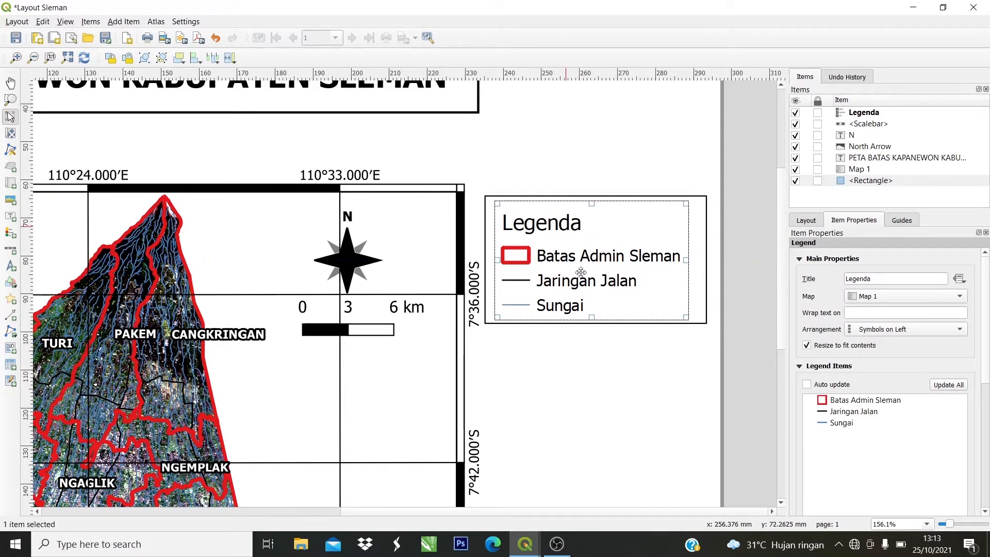
left_click(621, 341)
left_click(561, 227)
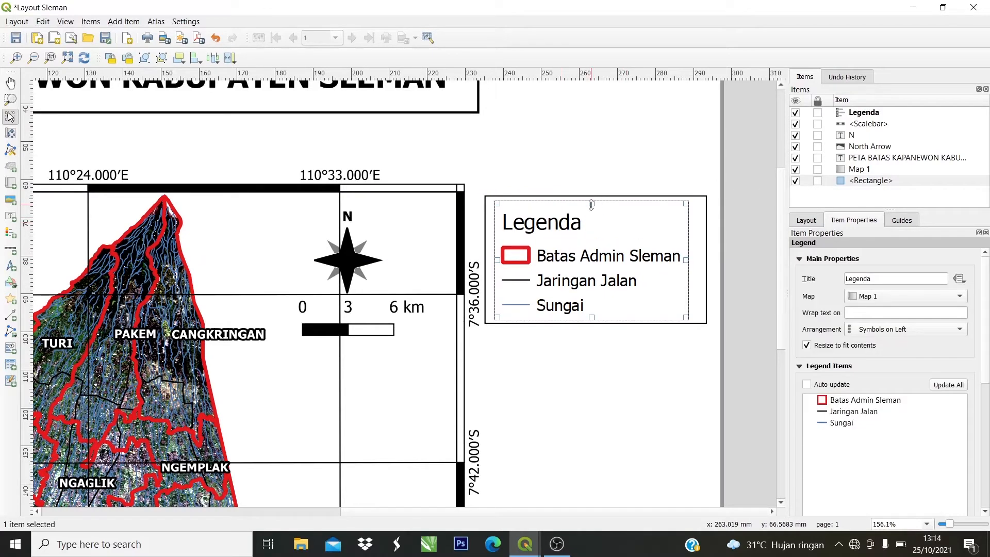
left_click_drag(592, 204, 592, 212)
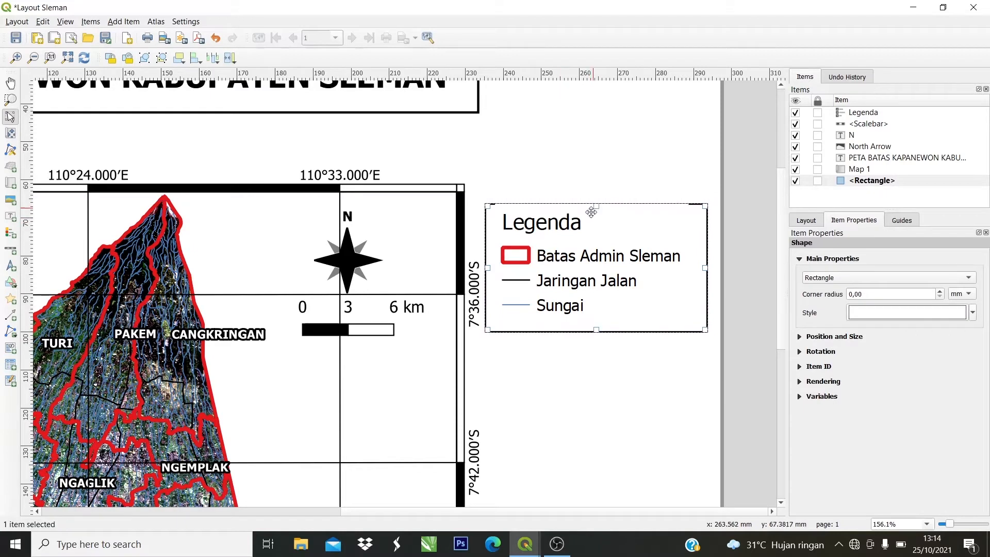
key("ctrl+z")
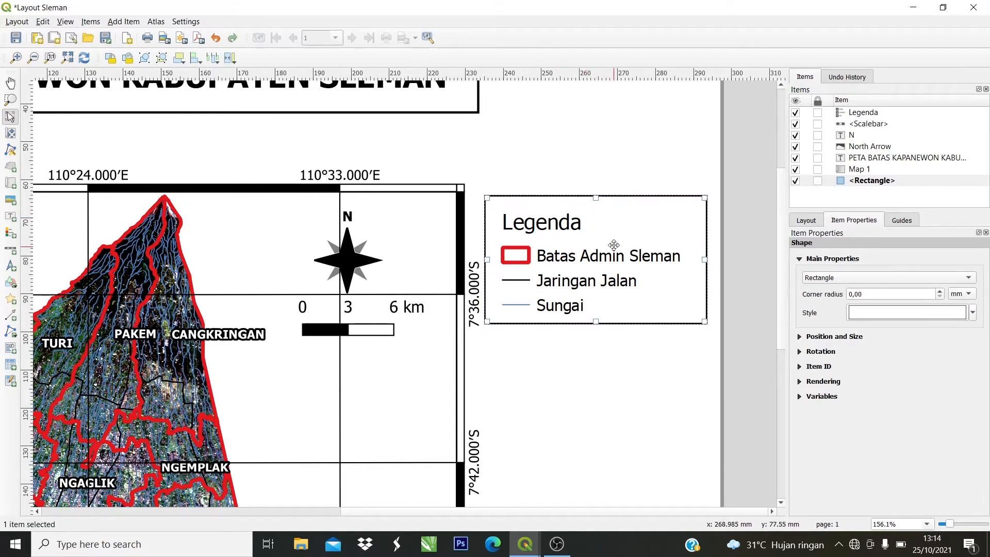
Fine-tune the legend's vertical position so it sits centred between the rectangle's upper and lower edges.
left_click(593, 203)
left_click_drag(593, 202, 592, 212)
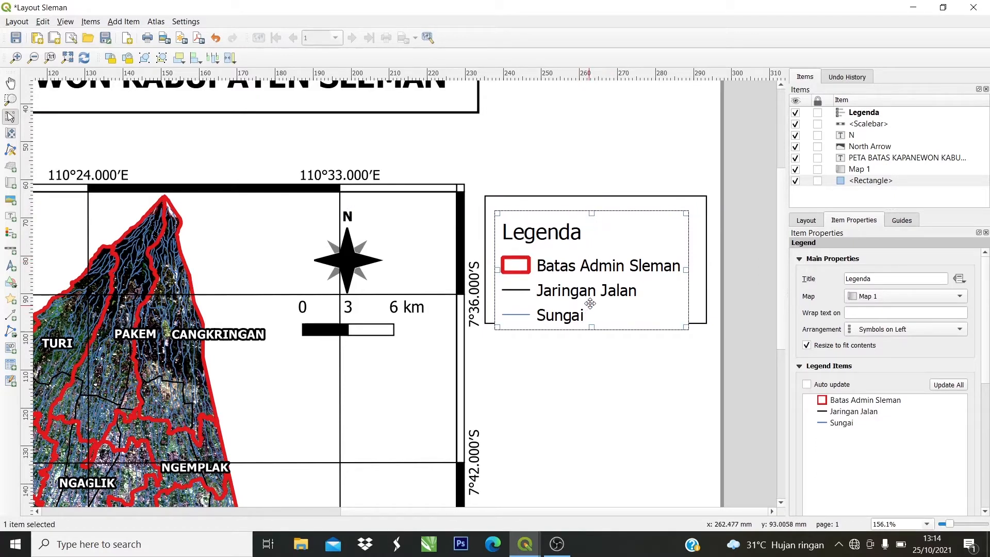
left_click_drag(591, 266, 593, 256)
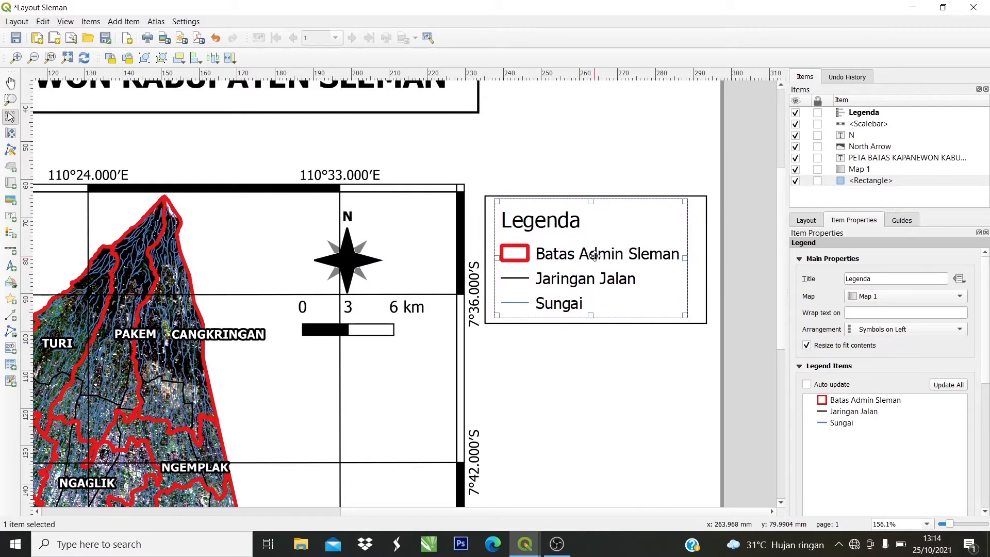
left_click(696, 369)
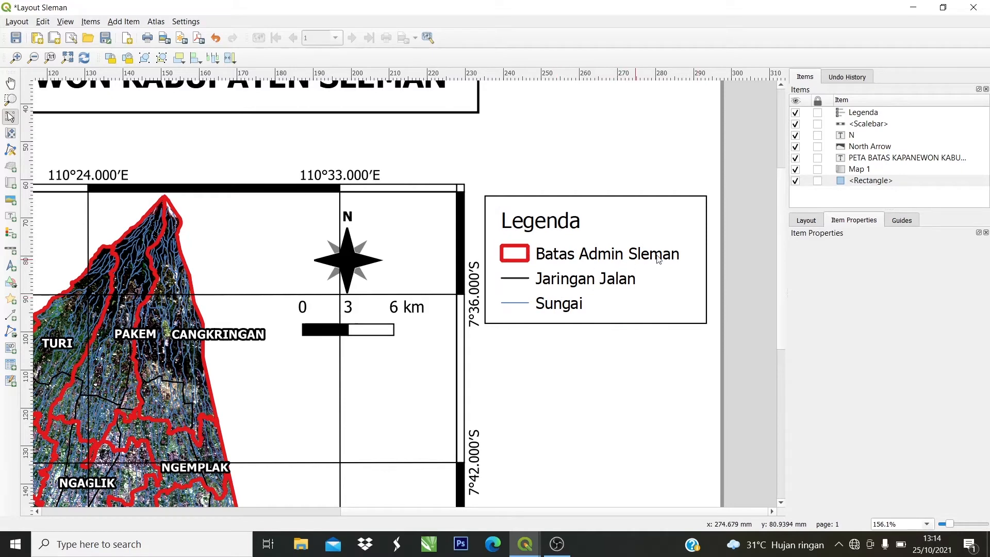
scroll(659, 259, "down", 1)
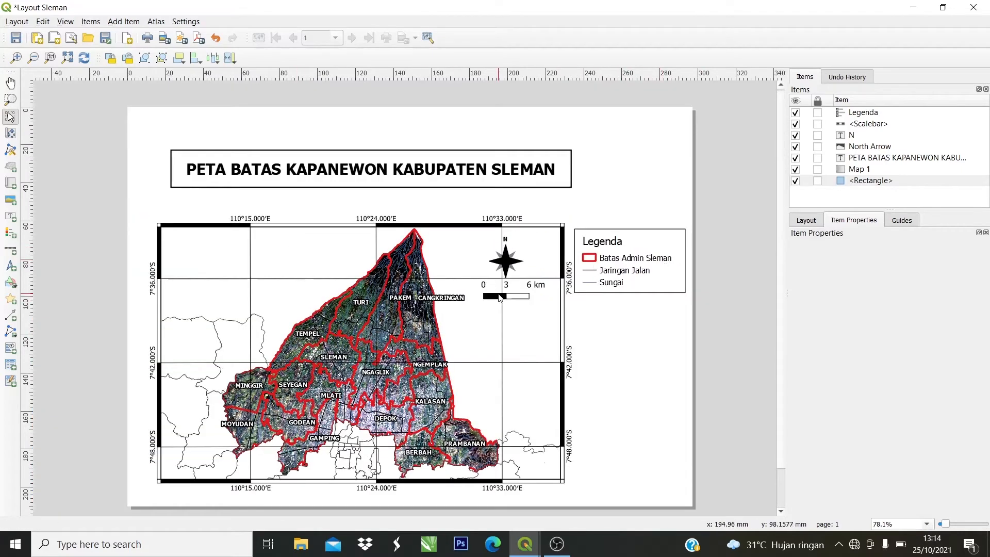
scroll(498, 298, "down", 1)
scroll(499, 298, "up", 1)
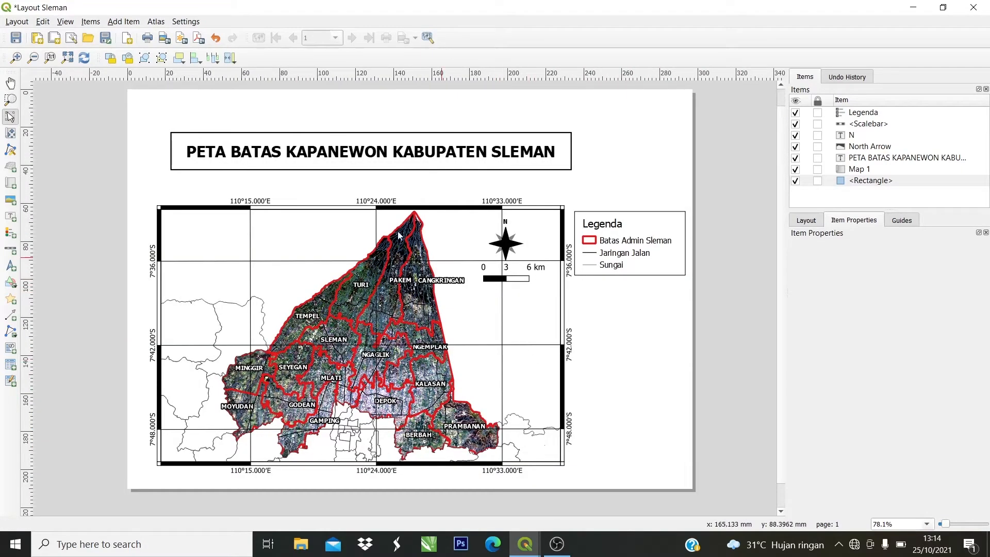
left_click(306, 217)
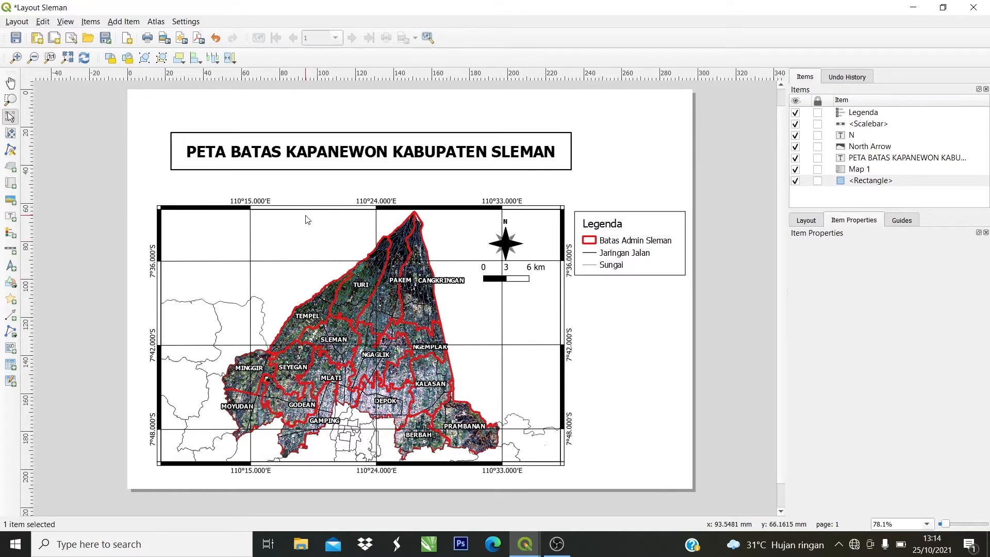
left_click(633, 242)
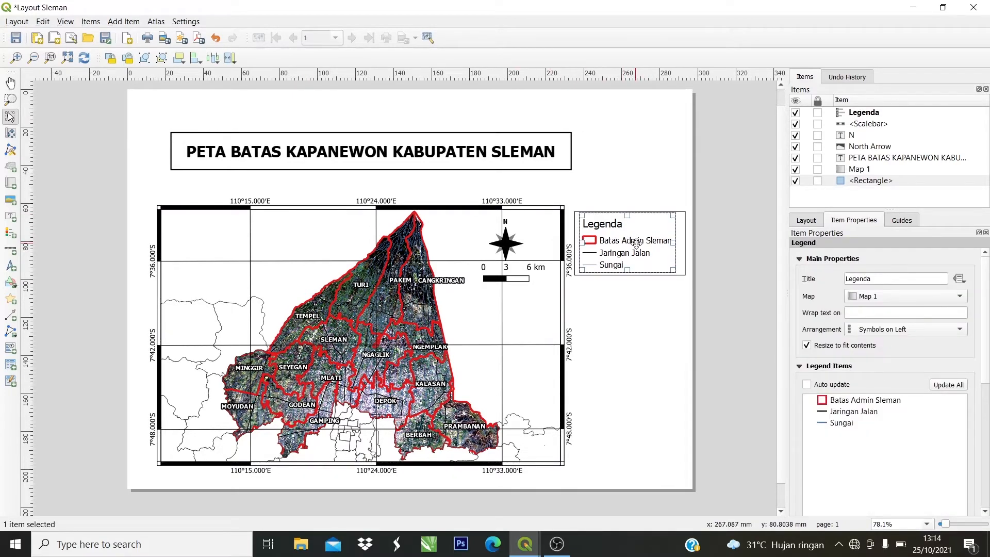
scroll(632, 225, "up", 1)
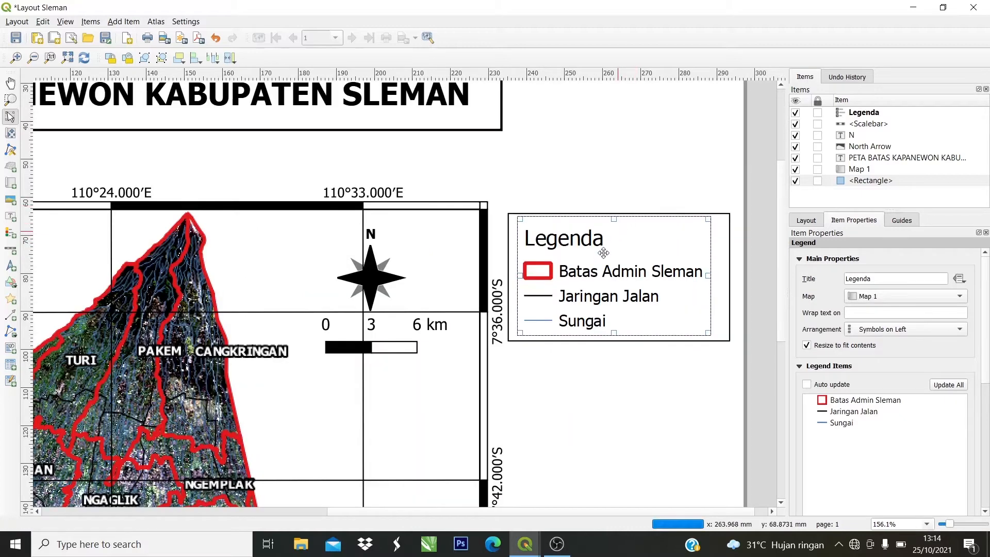
left_click(509, 231)
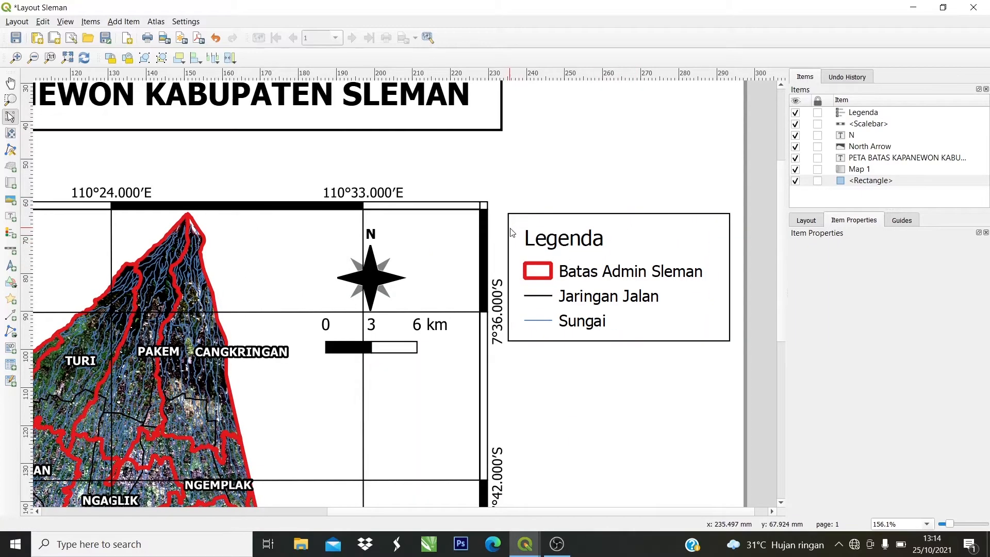
Move the map about 5 mm left and slightly down to widen the gap between its frame and the legend.
left_click(510, 228)
scroll(511, 233, "down", 1)
left_click(437, 227)
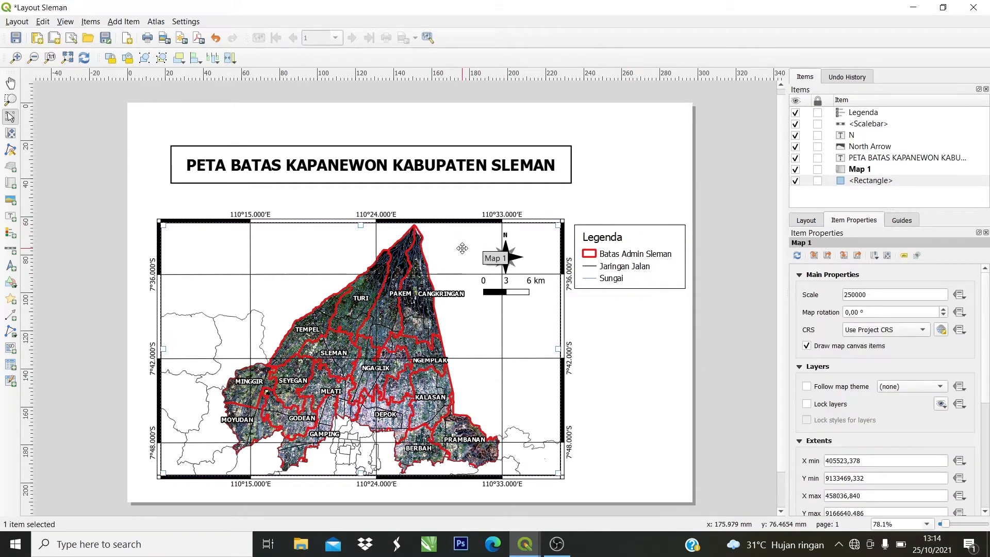
left_click_drag(462, 247, 457, 244)
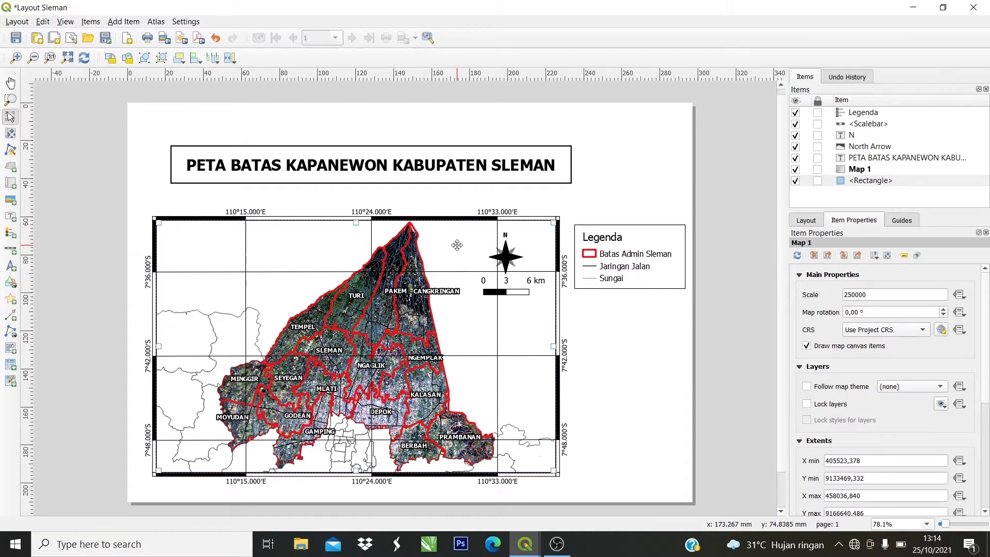
left_click_drag(456, 245, 452, 250)
Shift the legend and its surrounding rectangle together about 4 mm left, closer to the map.
left_click(635, 253)
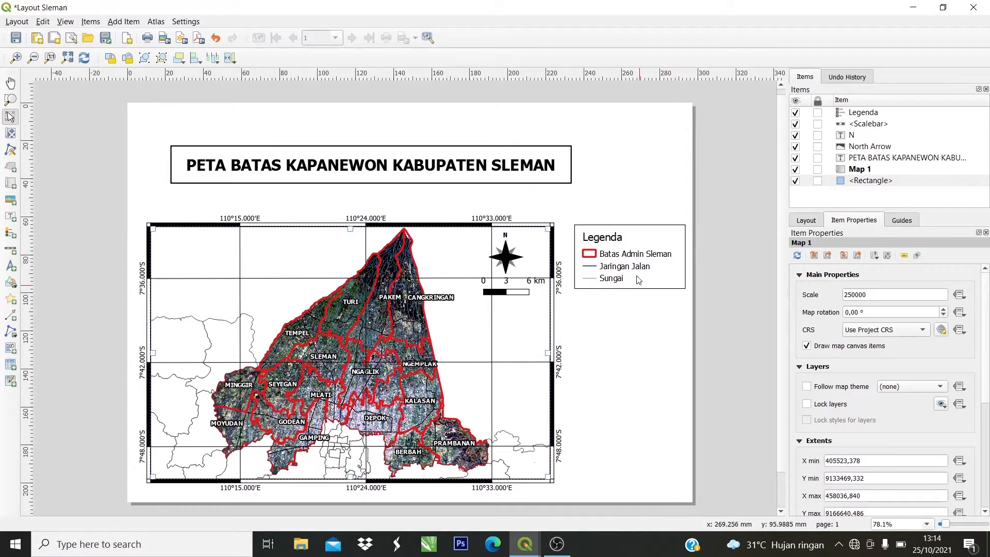
left_click(682, 276, "shift")
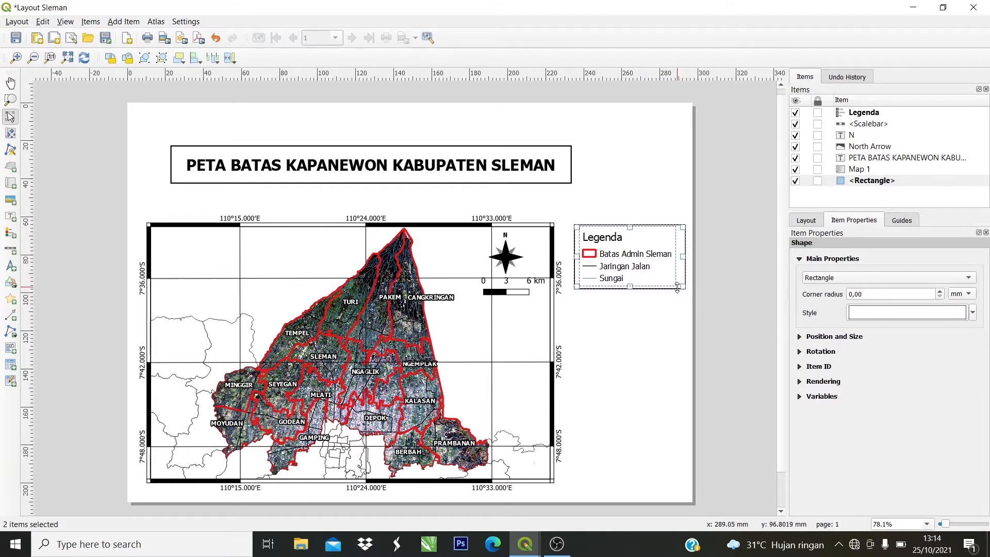
key("Left")
key("Left")
key("Left")
key("Left")
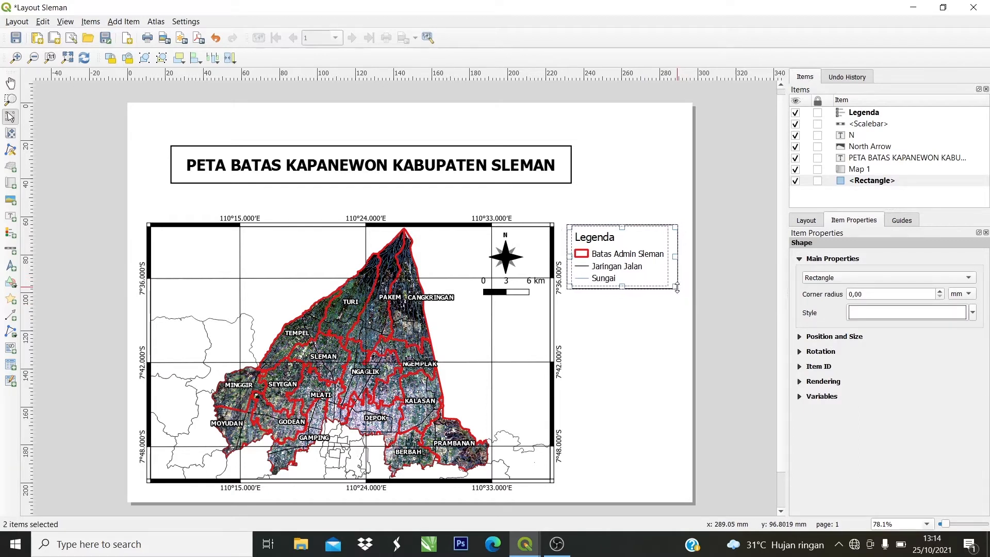
left_click(728, 356)
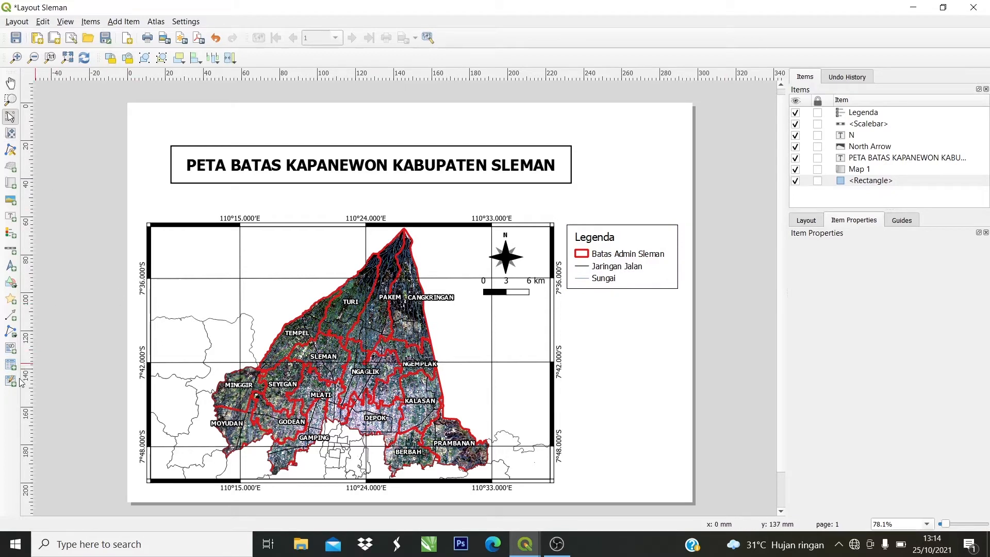
Add a page border rectangle about 290 by 205 mm just inside the page edges and place it beneath all other layout items.
left_click(13, 278)
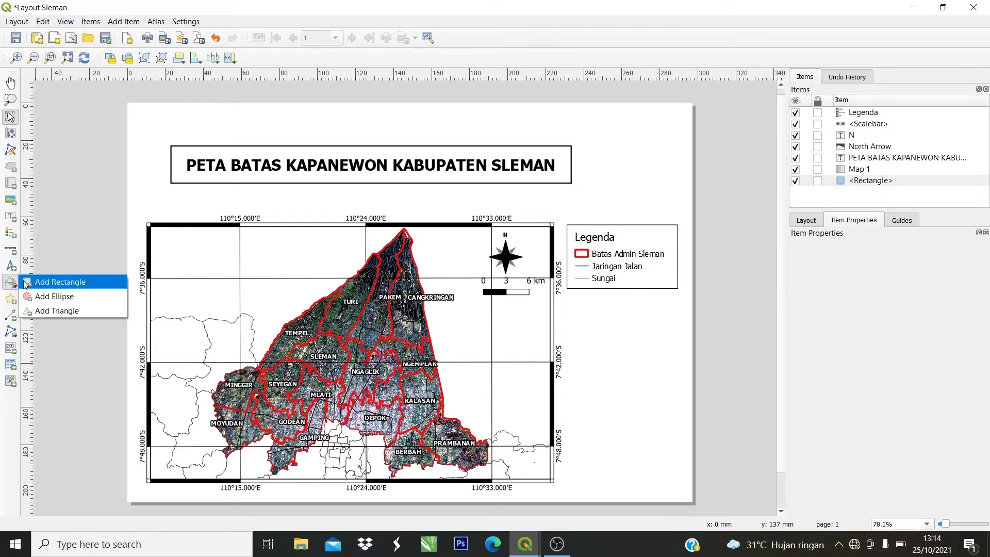
left_click(53, 282)
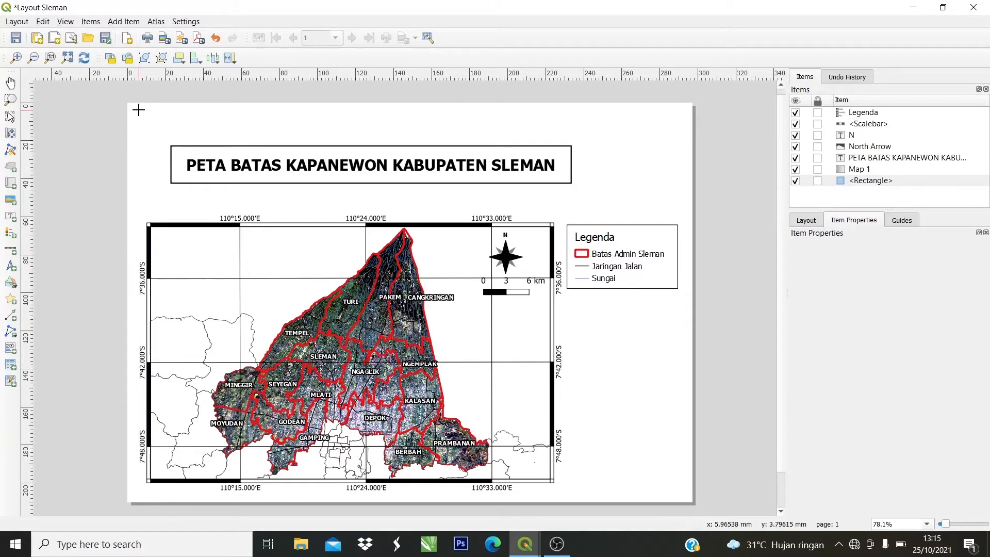
left_click_drag(134, 108, 686, 498)
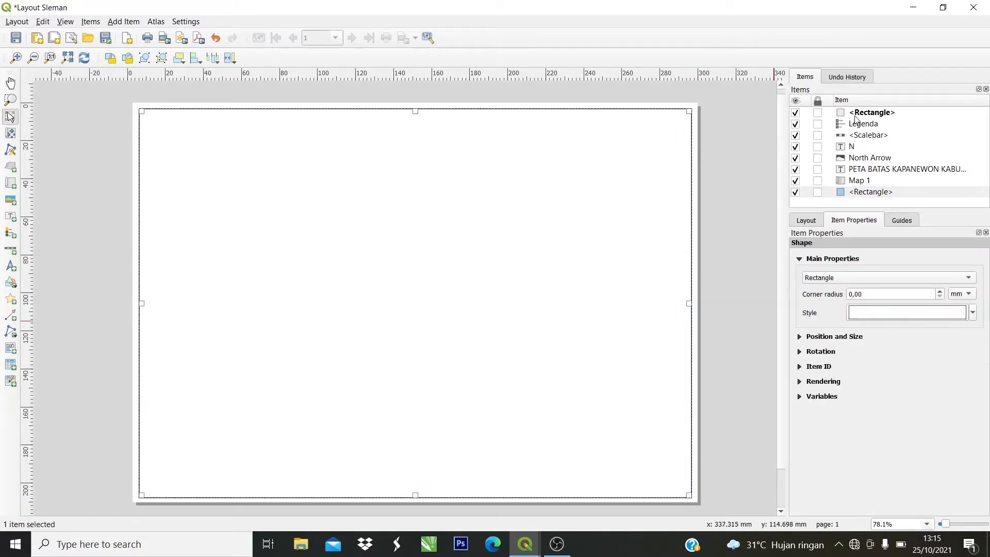
left_click_drag(856, 132, 857, 198)
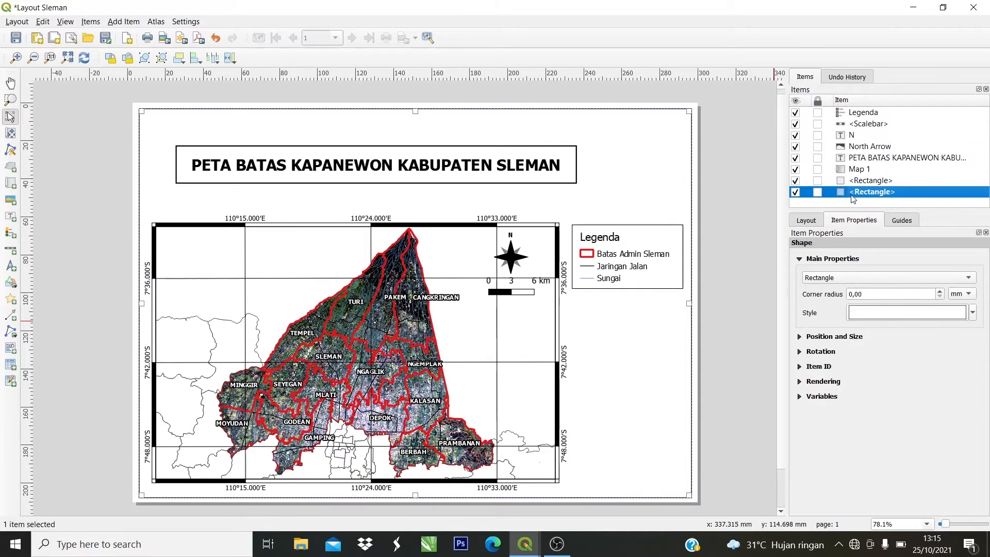
Move the map about 1 mm right and 1 mm up within the page border.
left_click(327, 244)
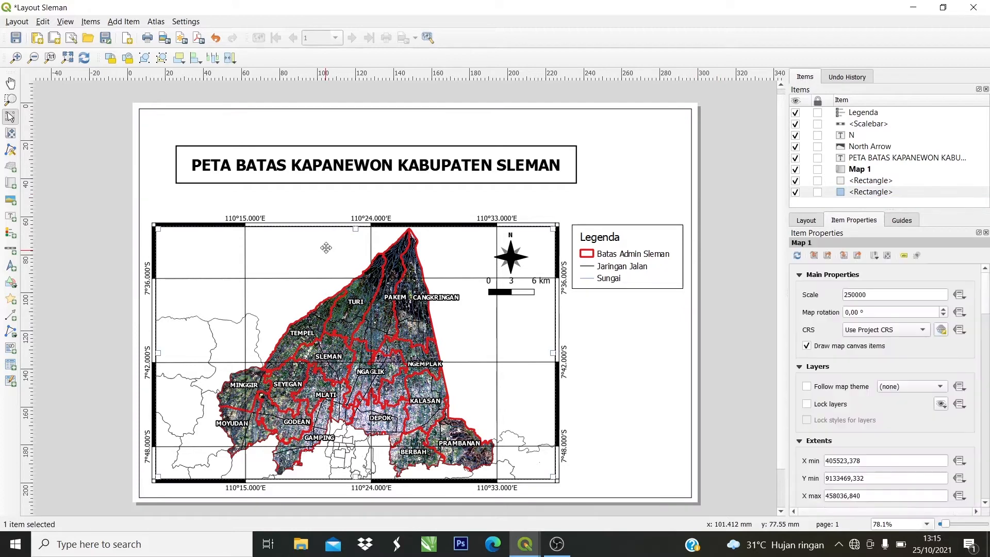
left_click_drag(327, 243, 330, 238)
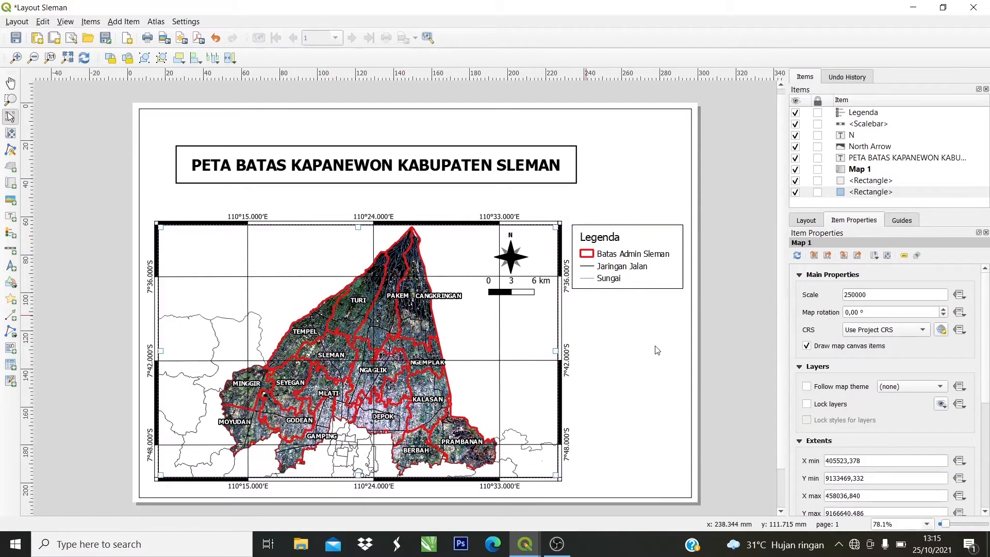
Centre the legend horizontally in its frame by shifting the legend rectangle about 1 mm right.
left_click(676, 253)
scroll(675, 238, "up", 1)
left_click(651, 266)
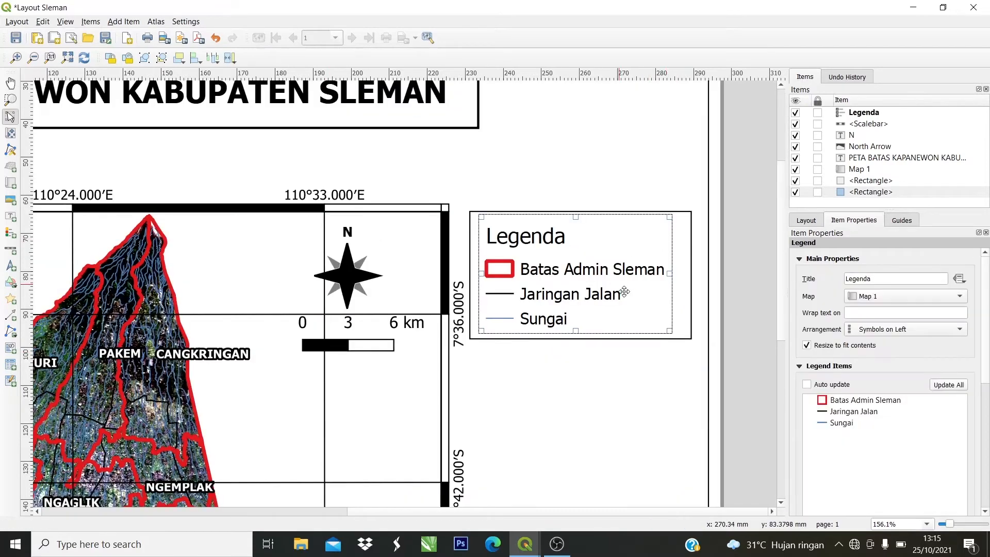
key("Right")
key("Right")
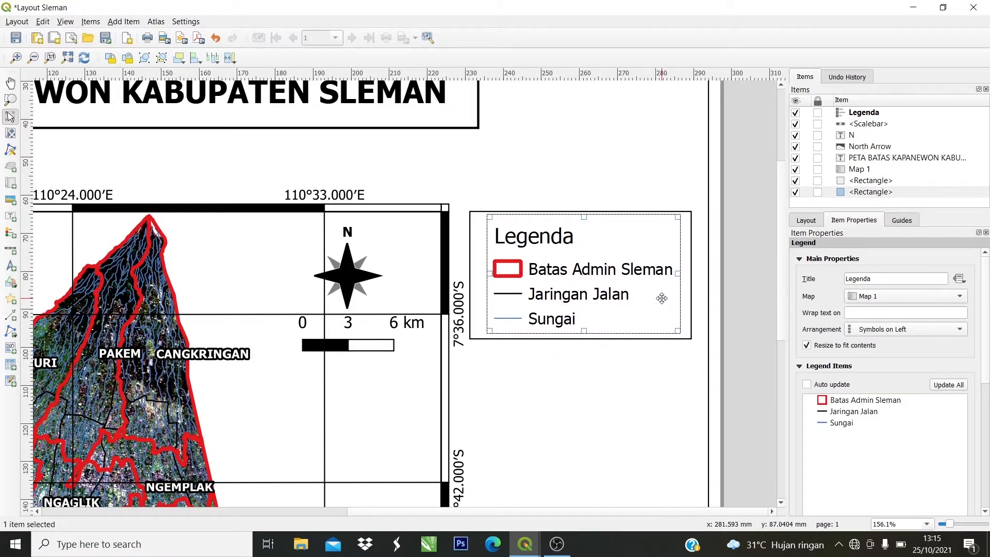
key("Left")
key("Left")
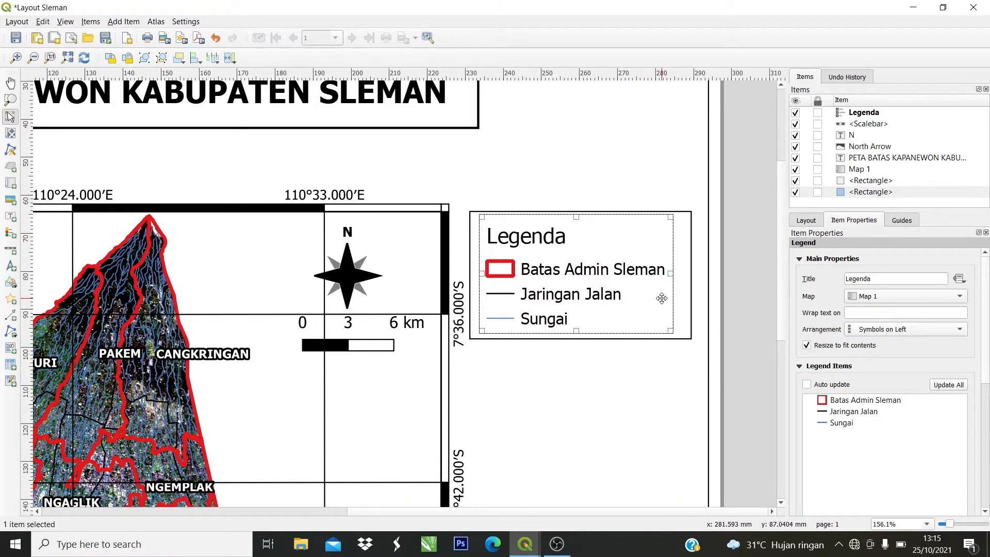
left_click(676, 320)
key("Right")
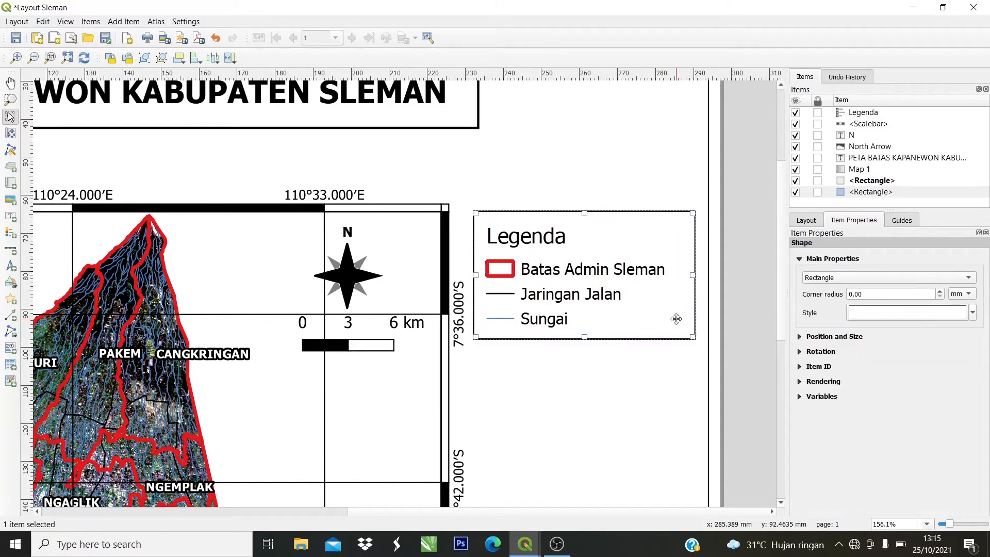
left_click(714, 340)
left_click(703, 313)
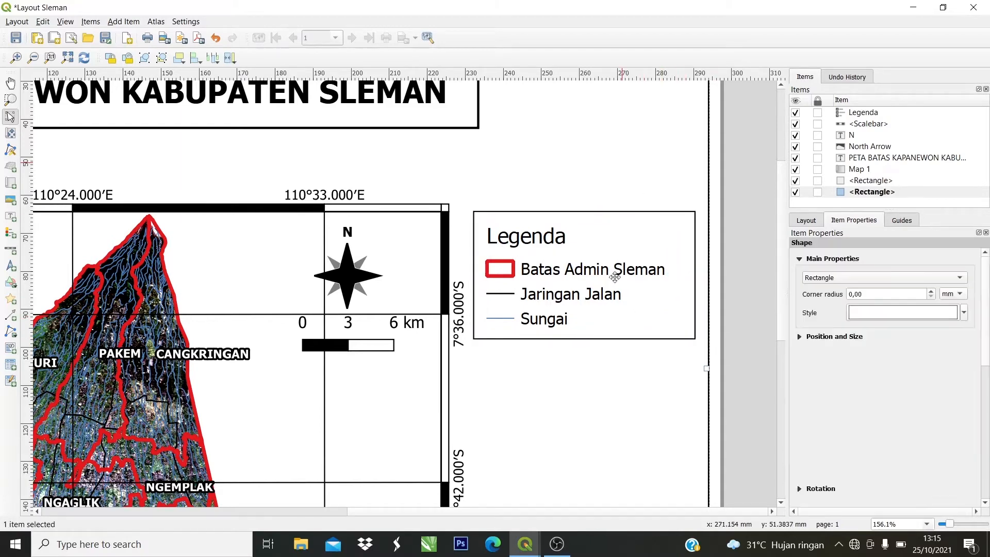
Move the map straight up about 6 mm, closer to the title box.
scroll(679, 254, "down", 1)
scroll(643, 265, "down", 1)
scroll(642, 265, "up", 1)
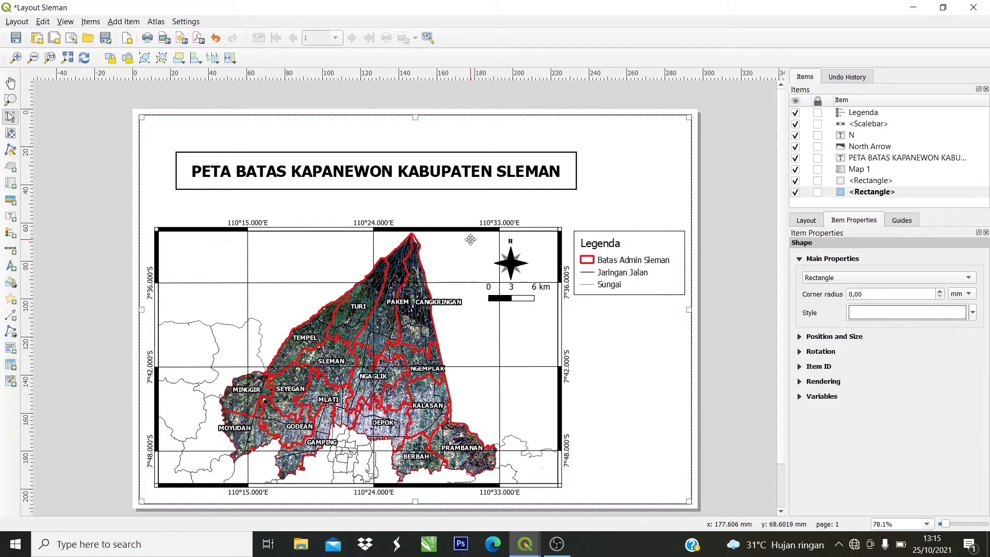
left_click(445, 247)
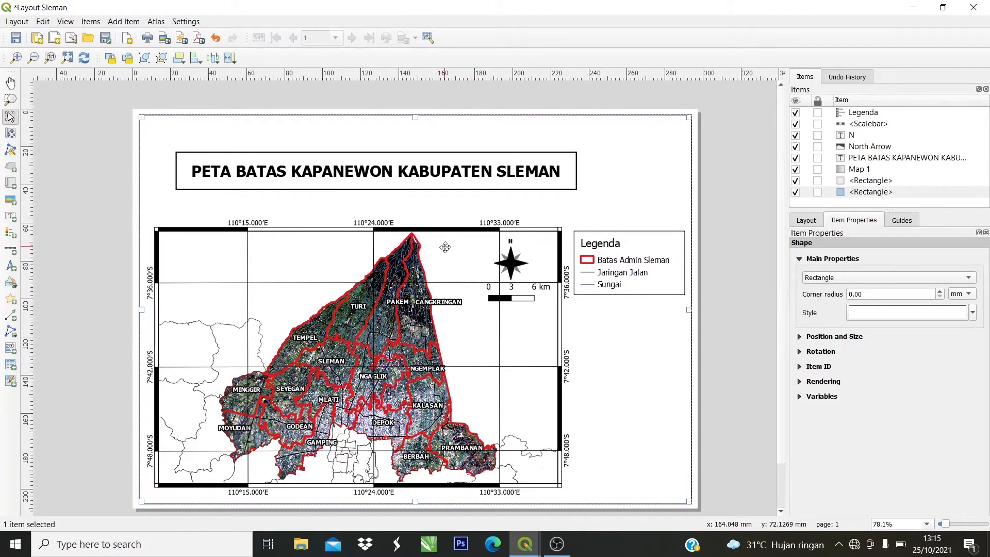
key("Up")
key("Up")
key("Up")
key("Up")
key("Up")
key("Up")
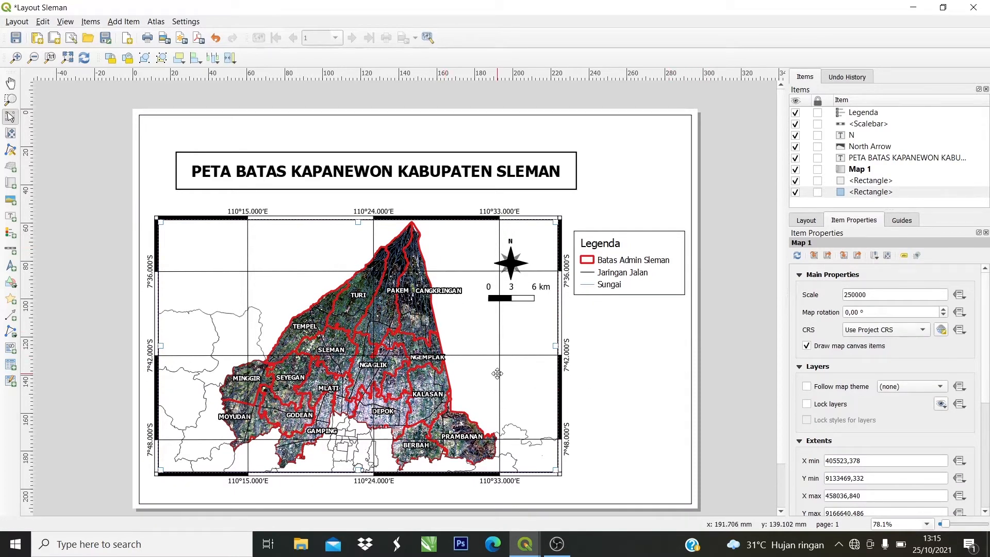
left_click(630, 363)
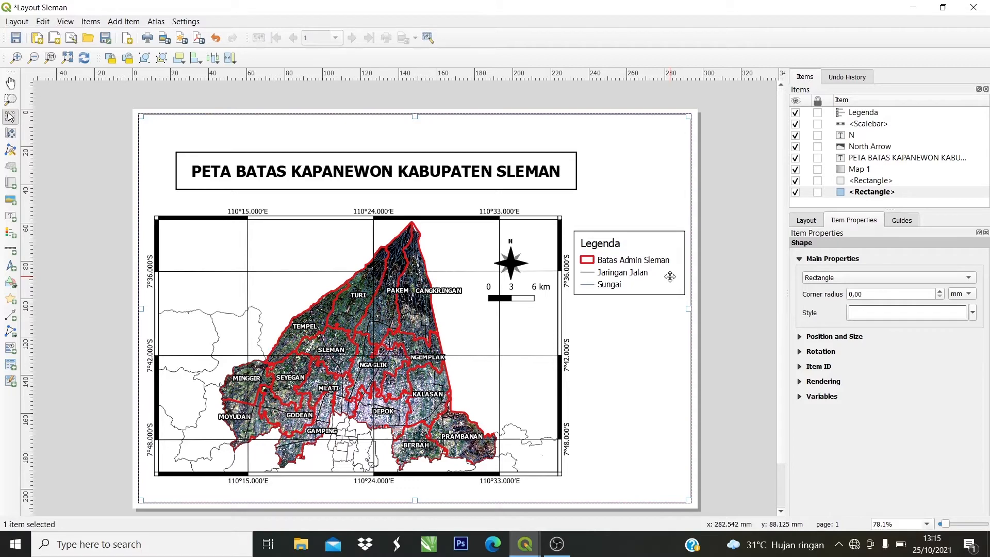
Add a text label about 53 by 16 mm directly below the legend frame.
scroll(640, 260, "up", 2)
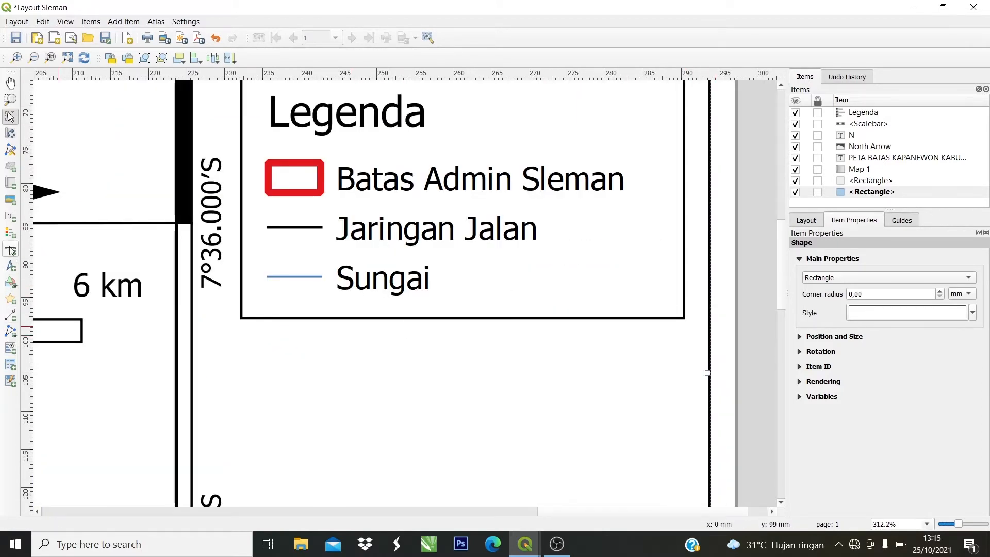
left_click(10, 215)
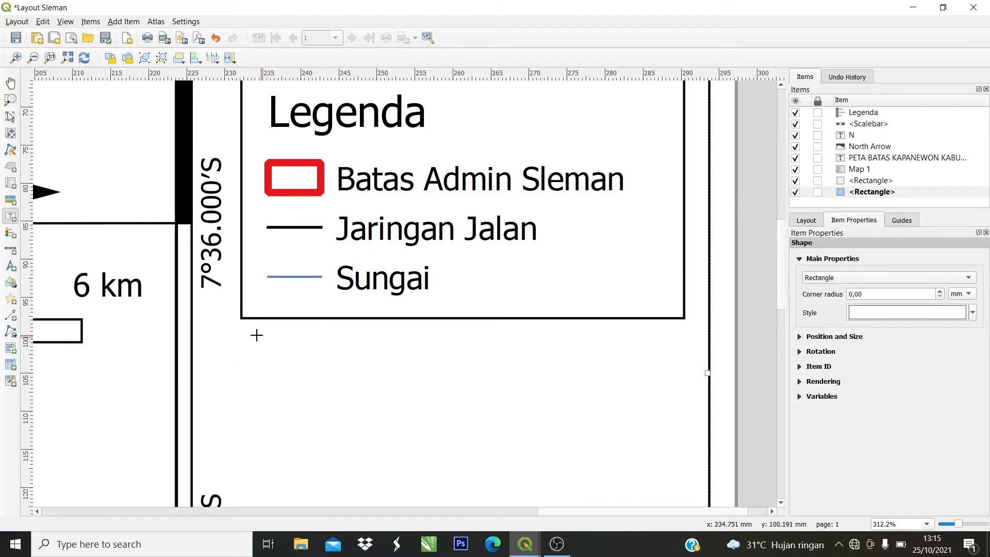
left_click_drag(259, 335, 662, 460)
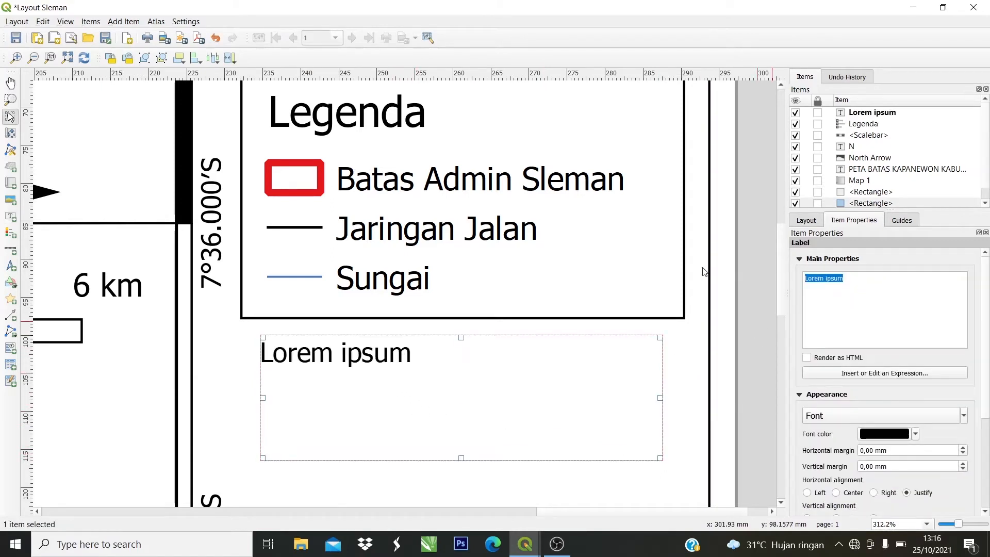
Replace the new label's placeholder text with "Sistem Koordinat : Geografis".
key("BackSpace")
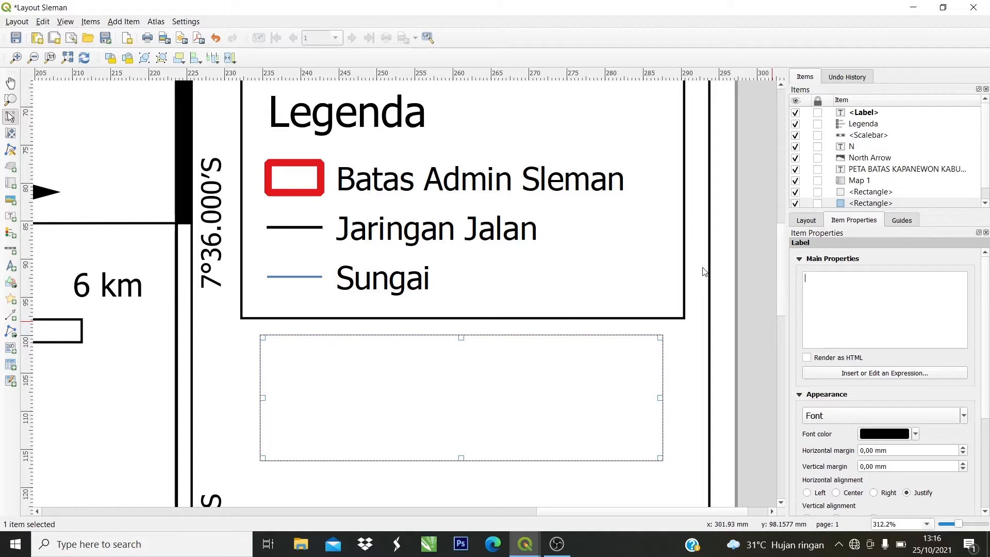
type("SIS")
key("BackSpace")
key("BackSpace")
type("istem Koordinat")
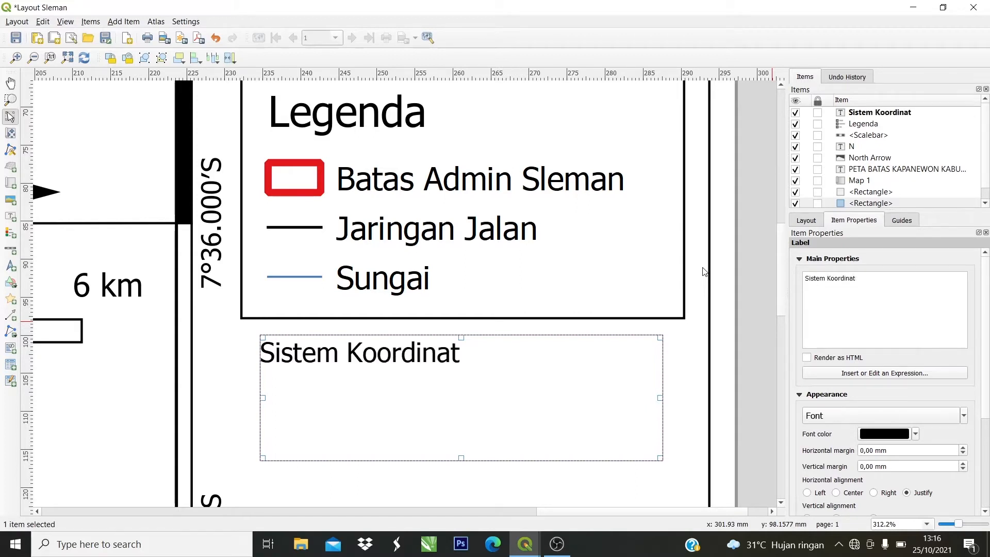
type(" : Geografi")
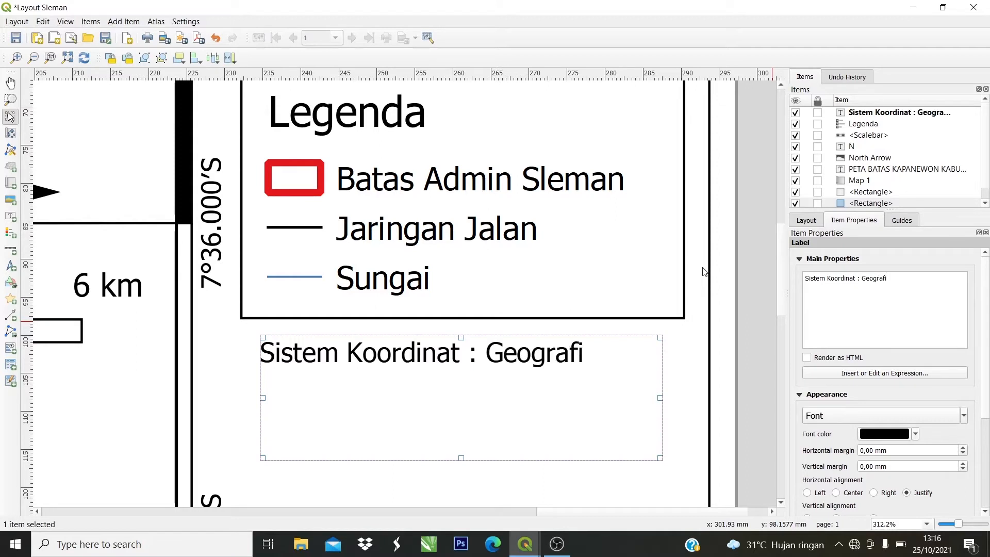
type("s")
Set the font size of the coordinate system label to 8 pt.
scroll(949, 434, "down", 1)
left_click(964, 385)
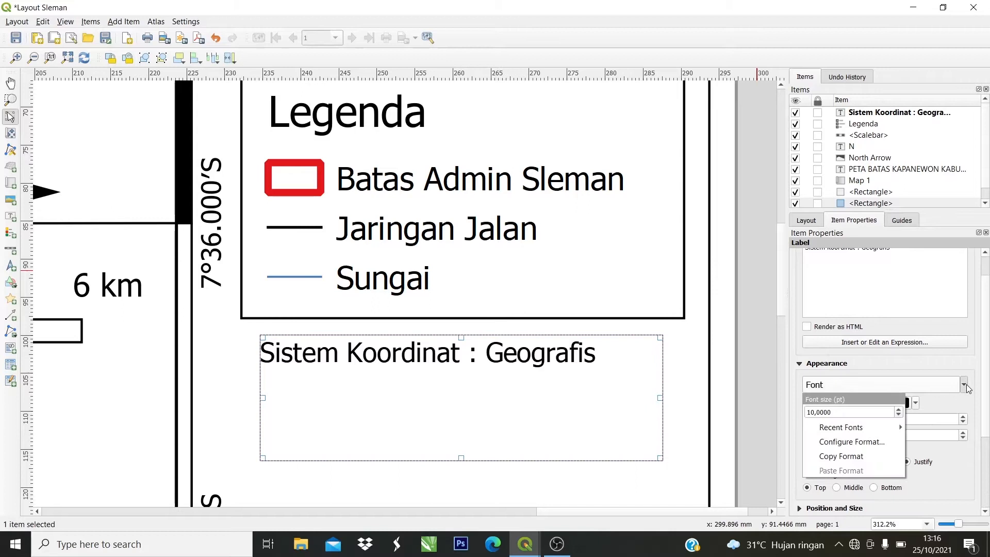
left_click(898, 415)
left_click(899, 415)
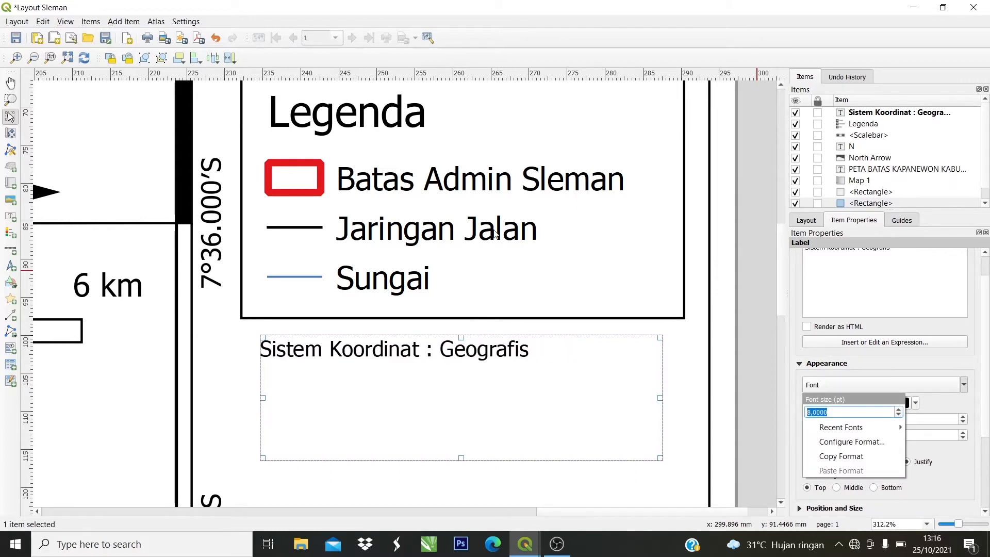
left_click(539, 352)
scroll(525, 354, "down", 1)
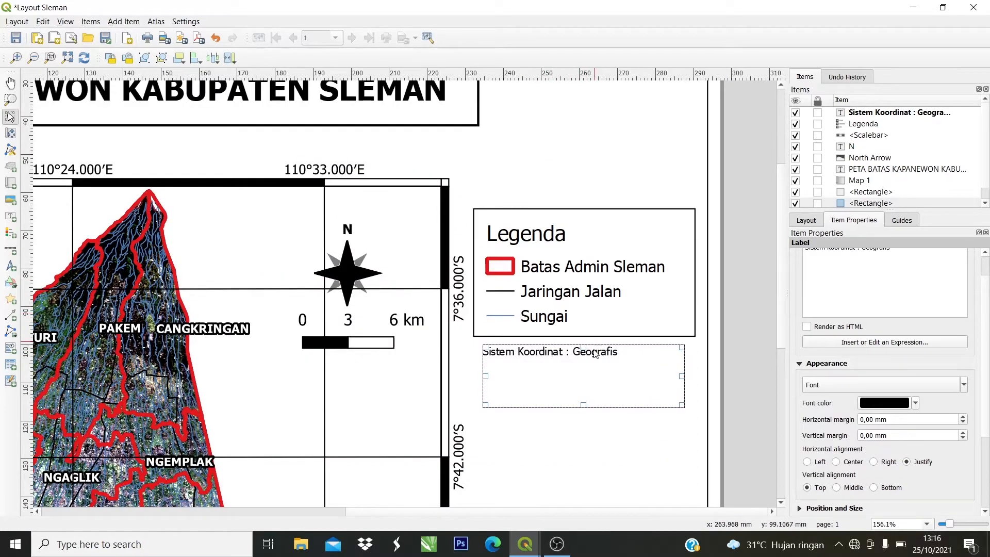
scroll(593, 352, "up", 1)
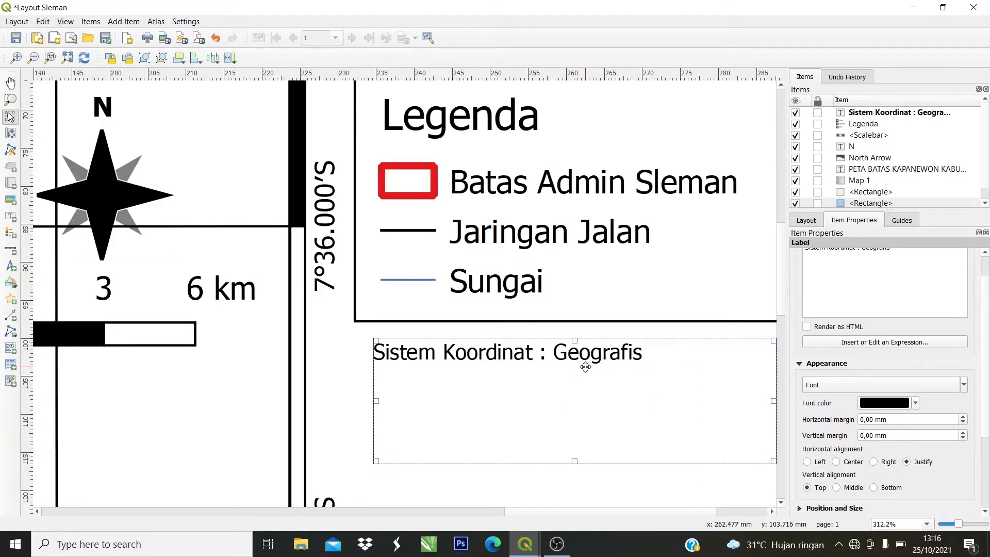
Add the second line "Datum : WGS 1984 / UTM Zone 49s" to the coordinate system label and shorten its box to fit both lines.
scroll(888, 285, "up", 1)
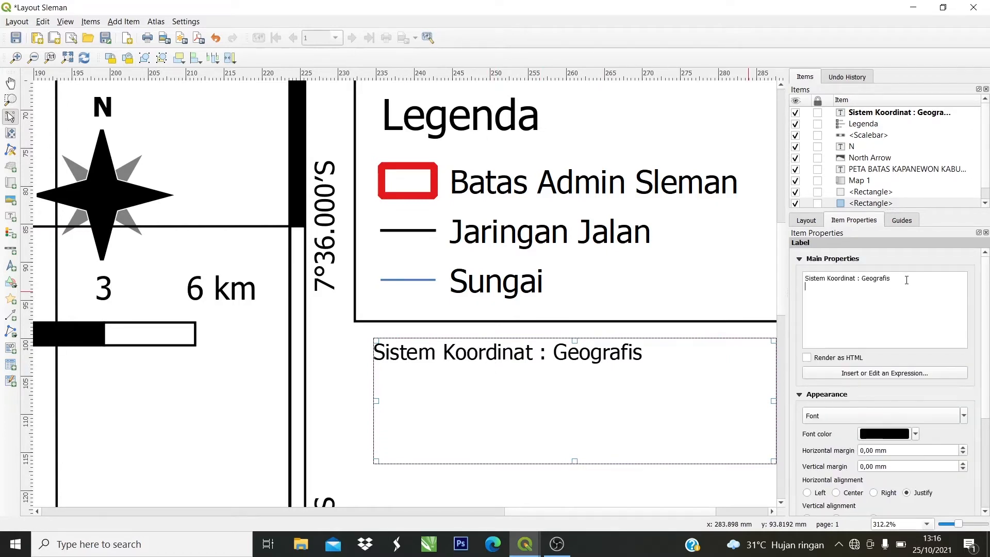
type("Datum :")
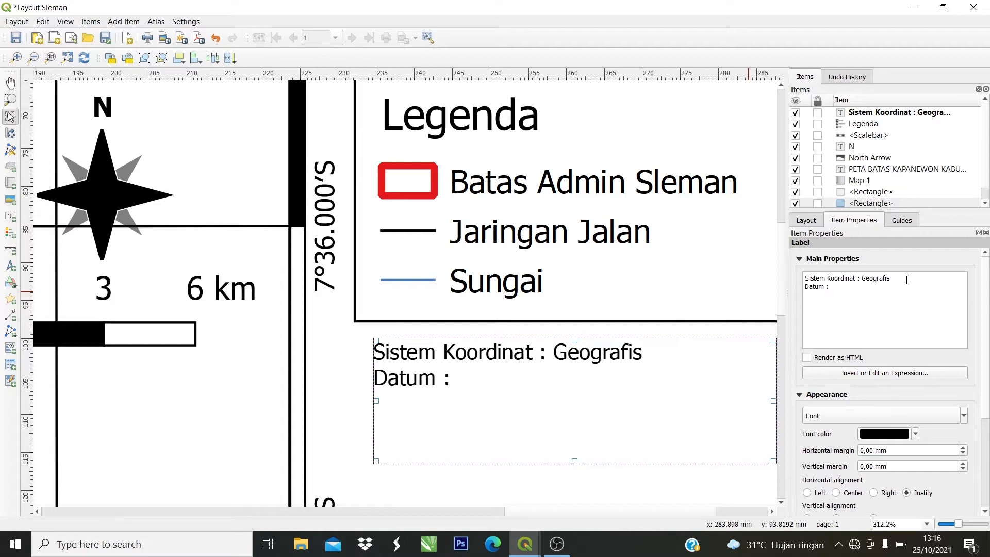
type("WGS")
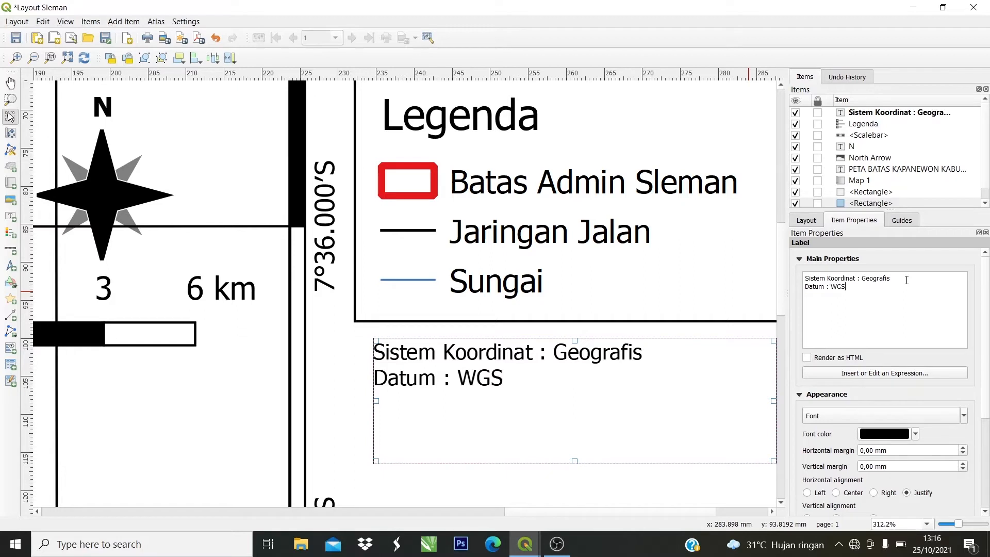
type(" 1984 /")
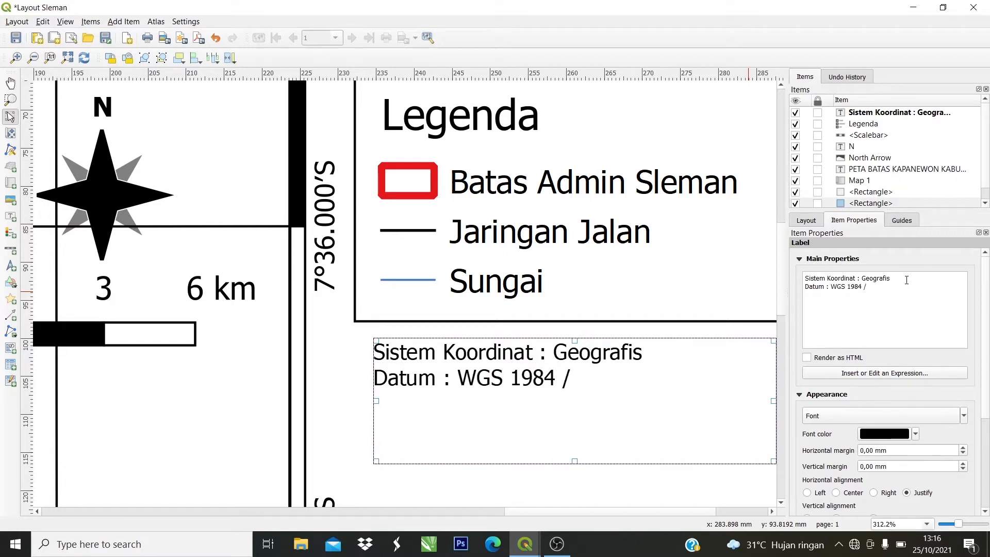
type(" UTM Zone 49s")
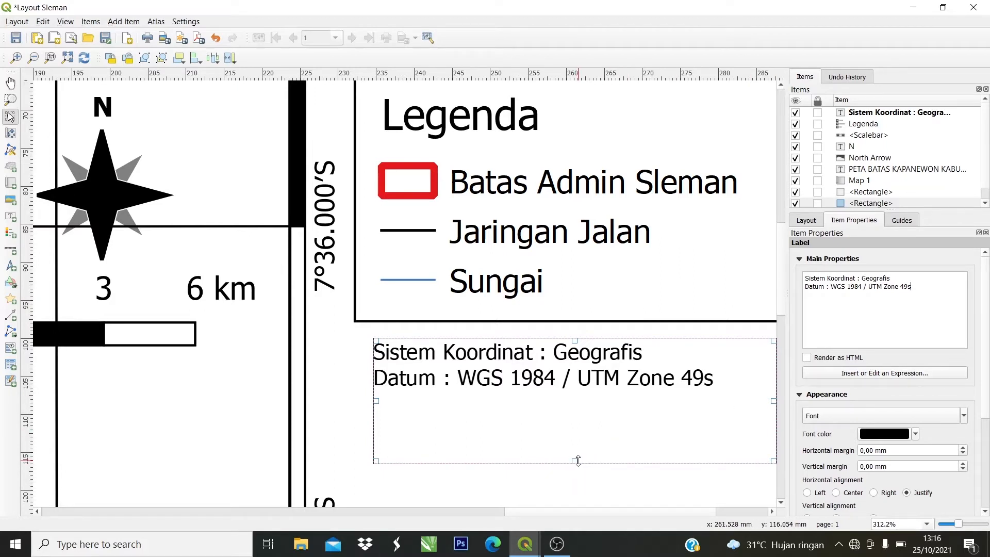
left_click_drag(574, 461, 575, 390)
left_click(588, 426)
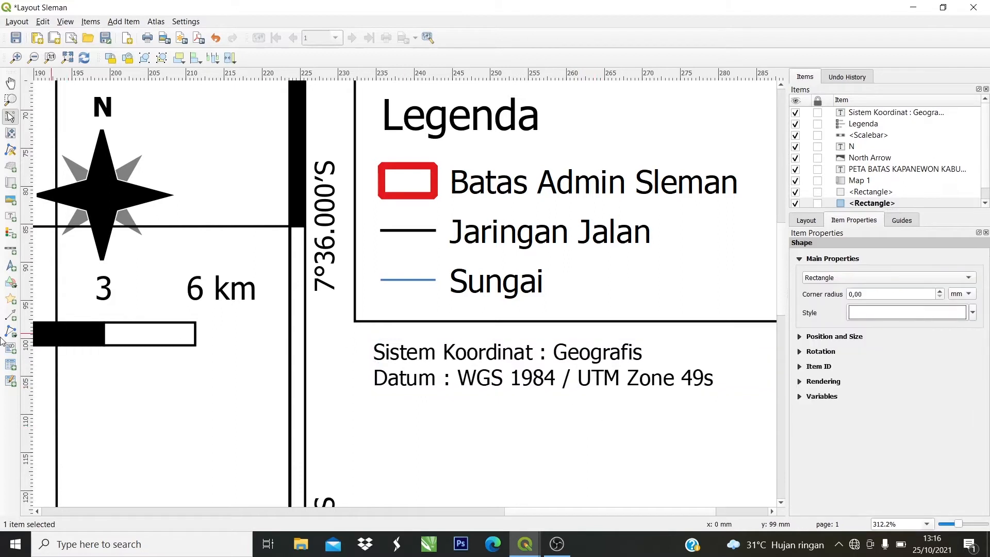
Draw a rectangle about 58 by 15 mm over the coordinate system label, directly below the legend frame and matching its width.
left_click(10, 285)
left_click(55, 281)
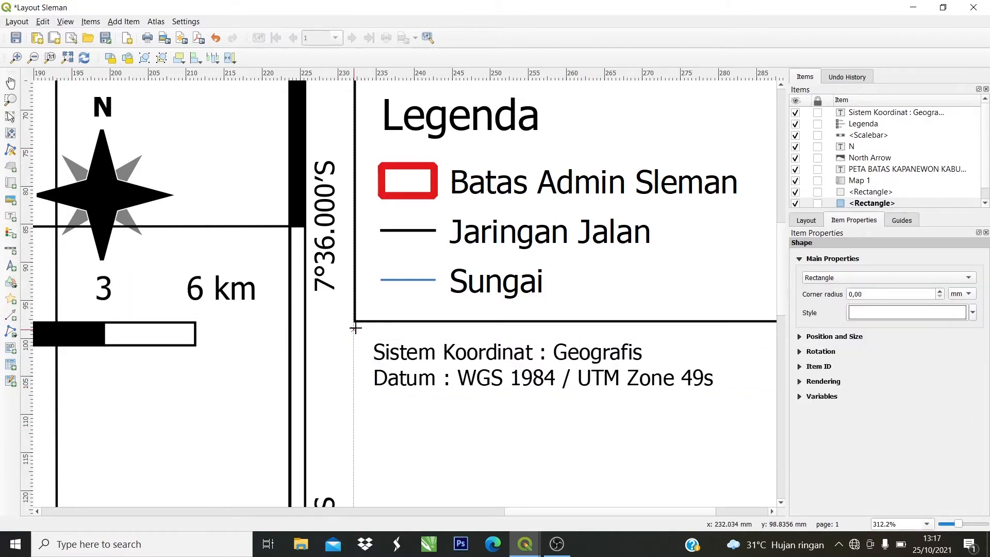
left_click_drag(355, 325, 755, 436)
left_click_drag(592, 512, 654, 514)
left_click_drag(622, 379, 661, 376)
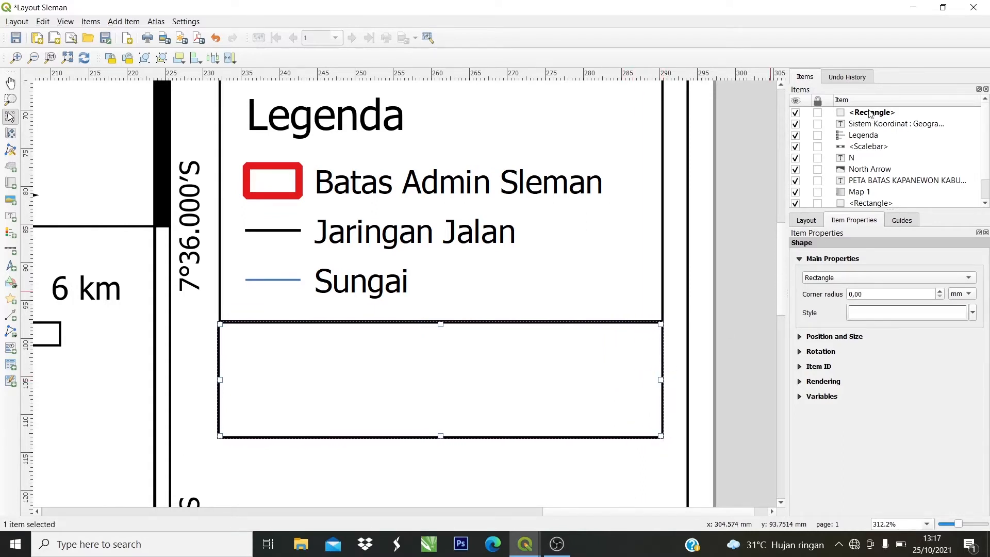
Place the new rectangle below Map 1 in the stacking order and reduce its height to about 10 mm.
left_click_drag(870, 114, 883, 176)
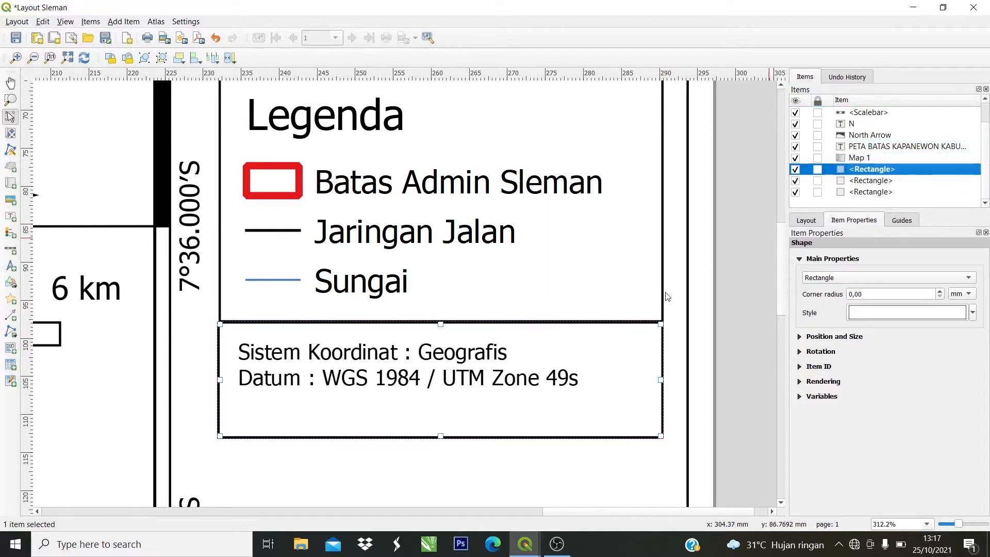
left_click_drag(441, 435, 442, 404)
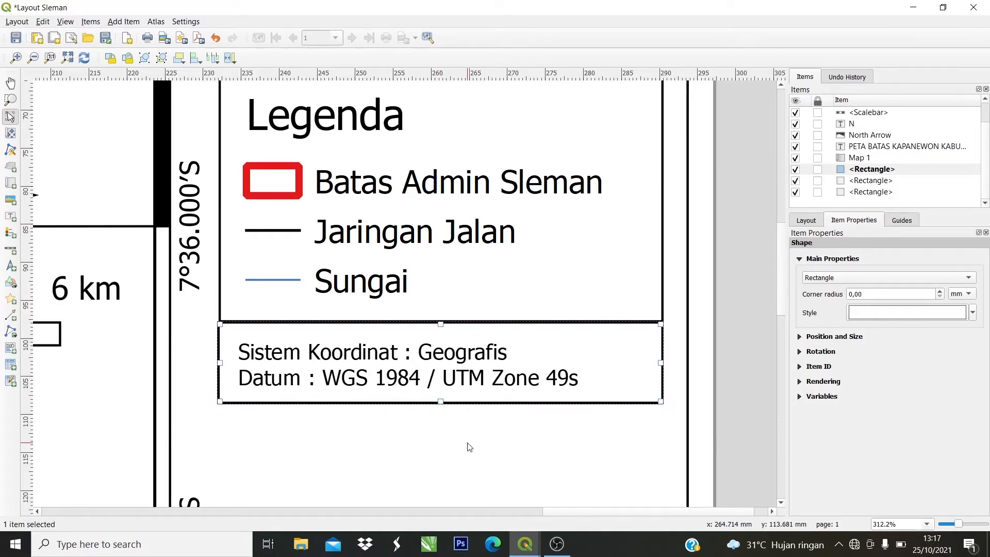
left_click(465, 442)
Align the left edge of the coordinate system rectangle with the left edge of the legend frame.
scroll(274, 365, "up", 1)
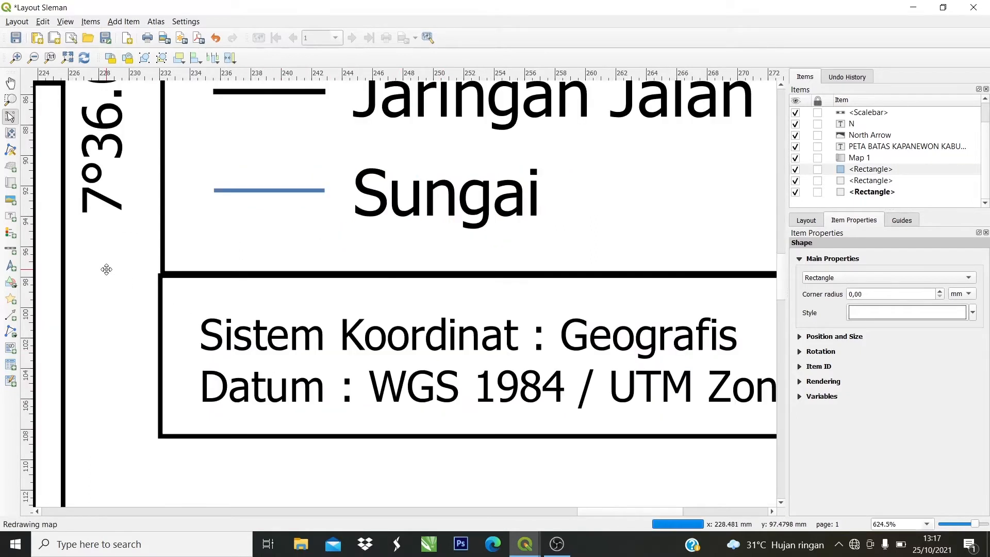
scroll(206, 283, "up", 1)
scroll(205, 285, "up", 1)
left_click(245, 299)
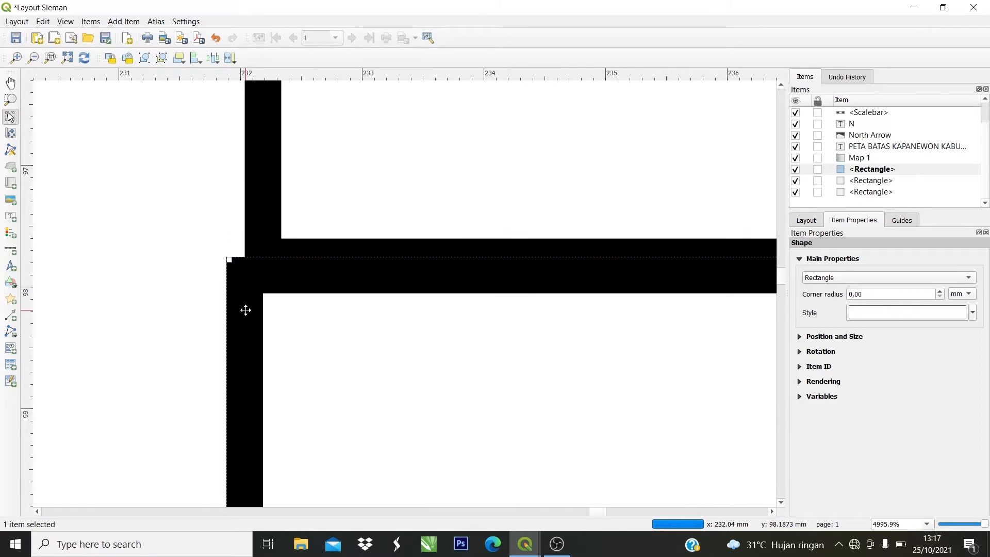
scroll(240, 405, "down", 2)
scroll(251, 453, "down", 2)
scroll(242, 463, "up", 3)
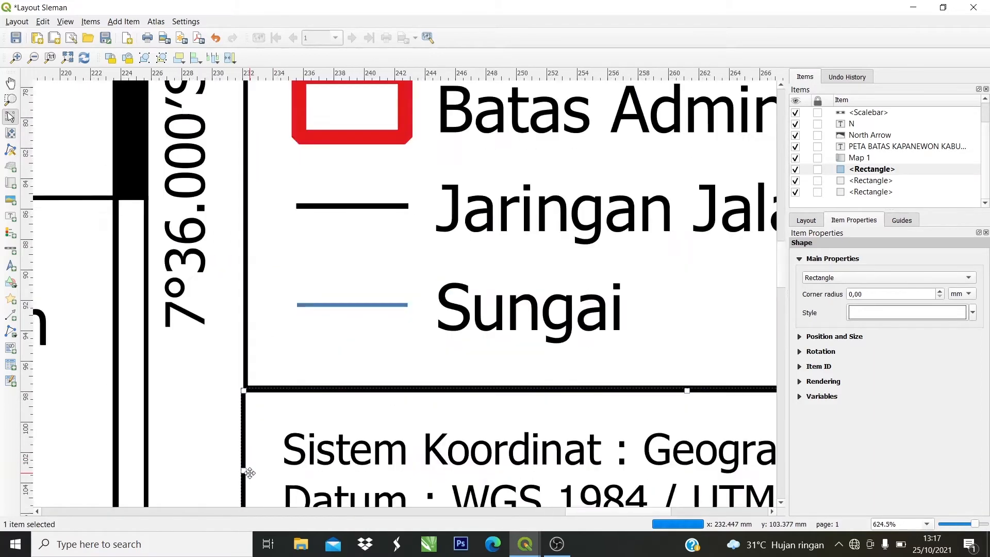
left_click(215, 463)
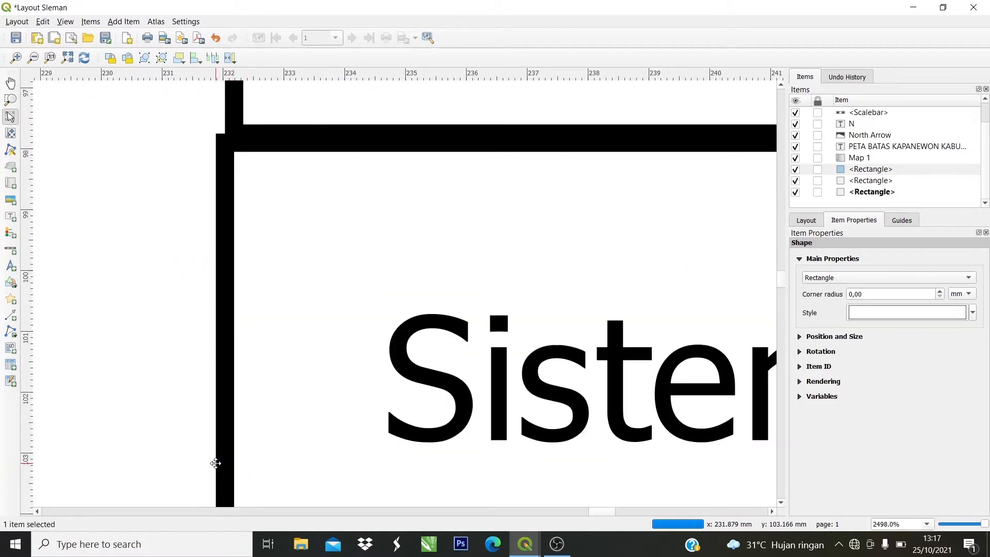
left_click(226, 261)
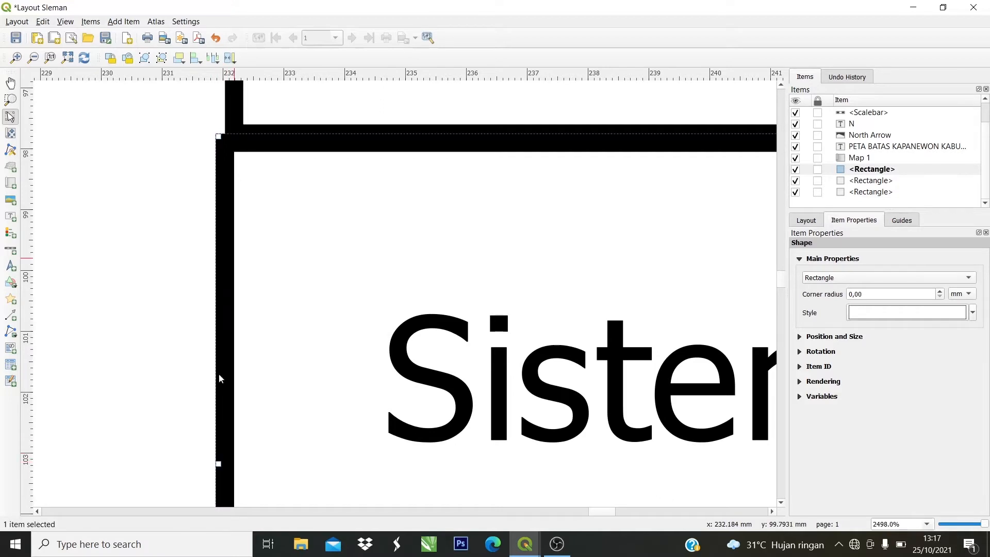
left_click_drag(218, 464, 226, 462)
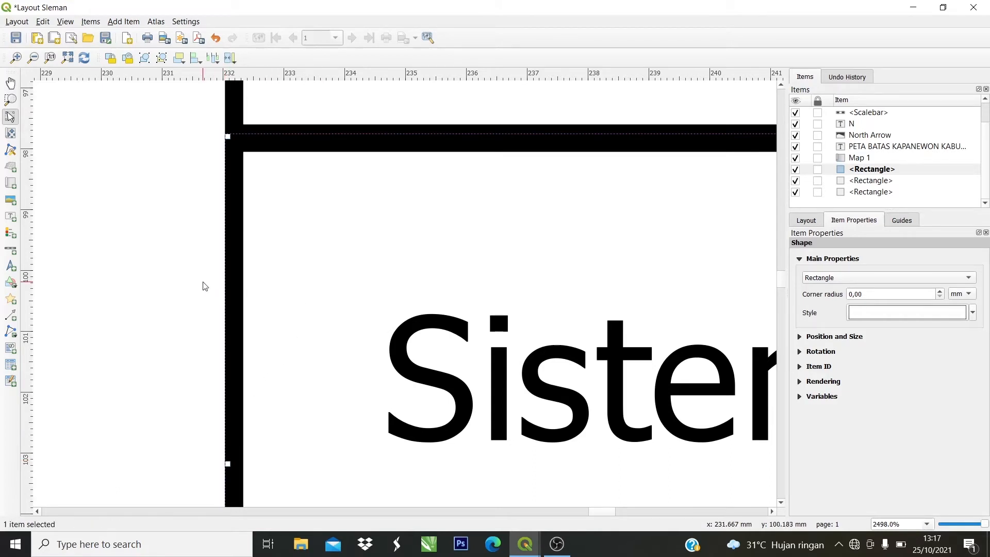
left_click(186, 275)
Nudge the coordinate system rectangle up about 0.1 mm so its upper line overlaps the legend frame's lower line.
scroll(215, 214, "down", 1)
scroll(202, 183, "up", 2)
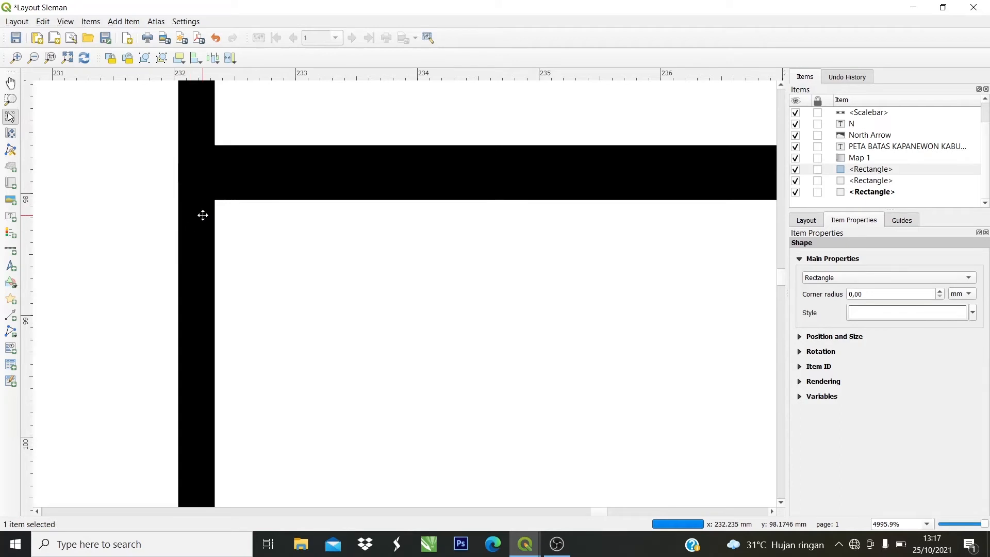
left_click(199, 252)
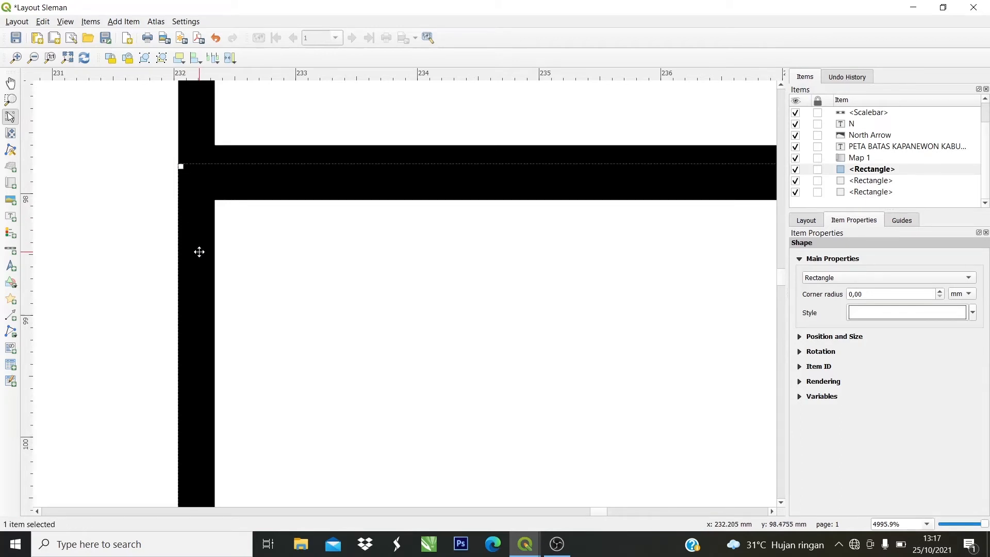
left_click_drag(199, 252, 199, 236)
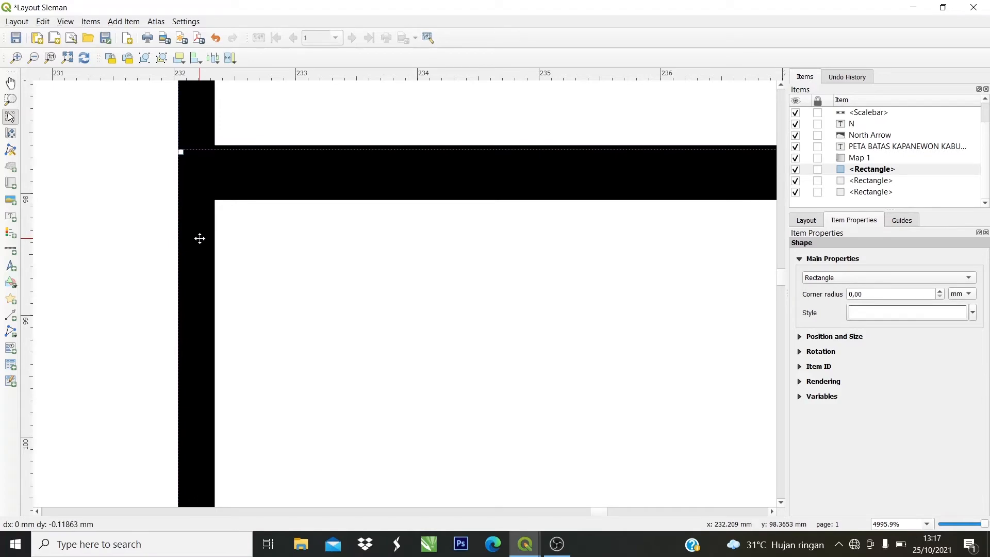
left_click(135, 267)
scroll(366, 284, "down", 3)
scroll(366, 284, "down", 5)
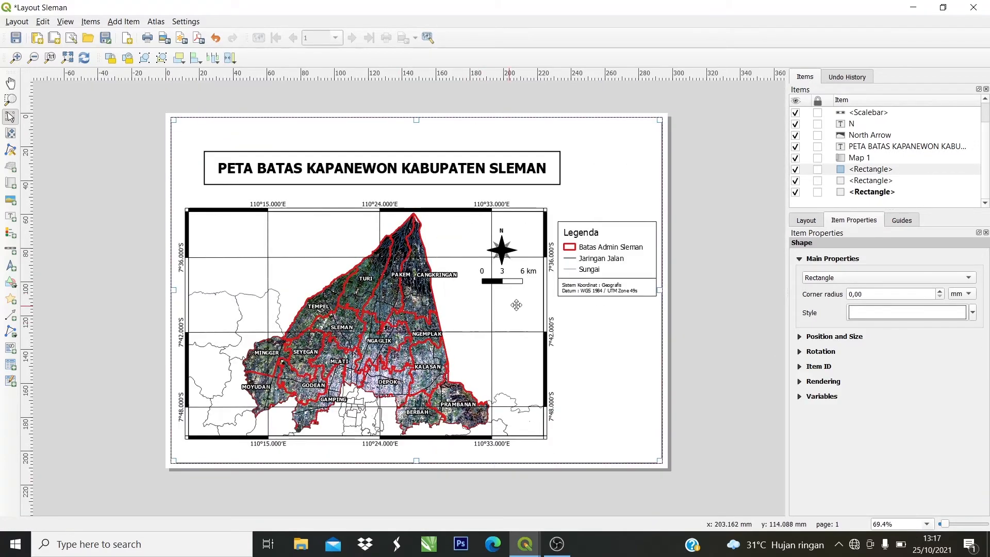
Nudge the coordinate system and datum label about 1 mm to the right inside its frame.
scroll(635, 287, "up", 3)
scroll(683, 287, "down", 1)
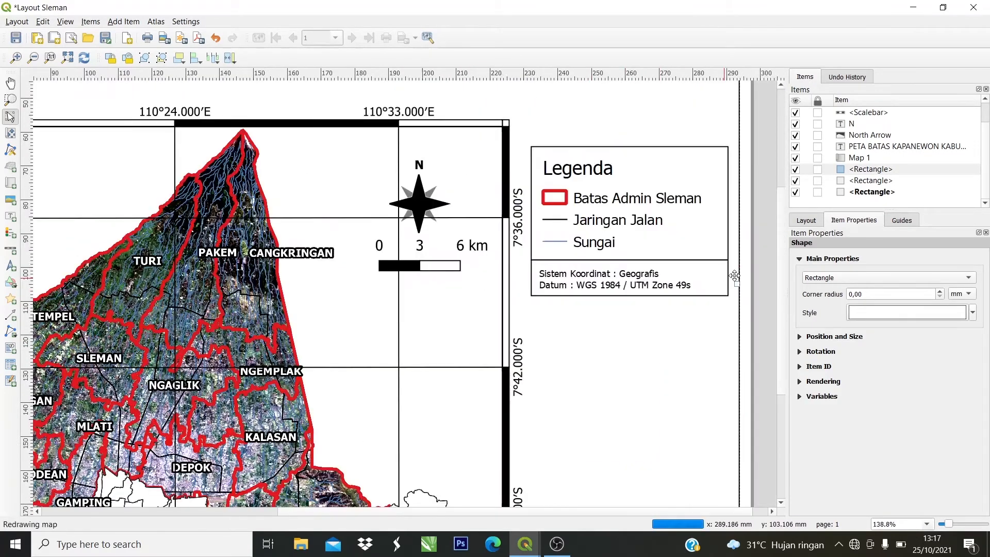
scroll(717, 268, "up", 1)
left_click(516, 292)
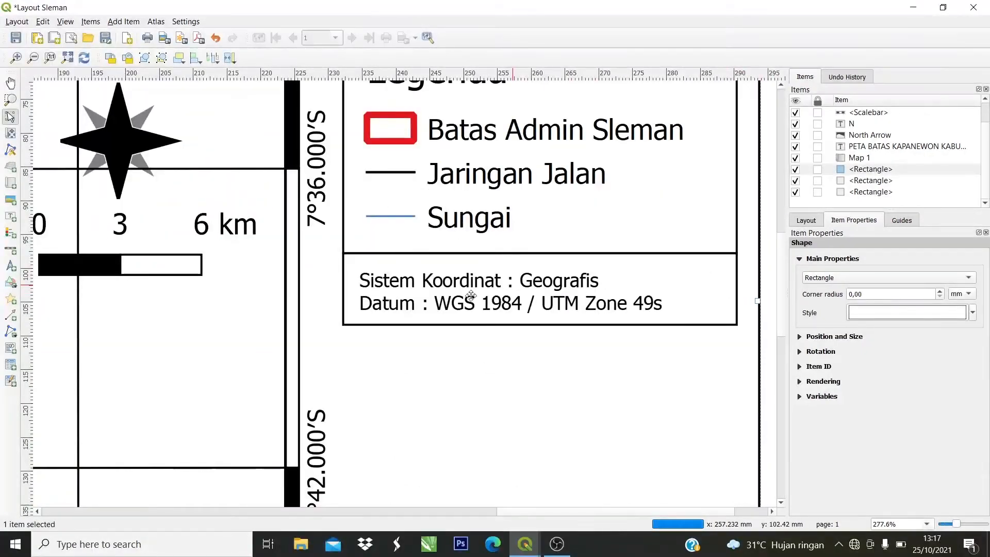
scroll(438, 268, "up", 2)
left_click(438, 267)
left_click_drag(438, 267, 447, 266)
left_click(432, 397)
scroll(432, 398, "down", 8)
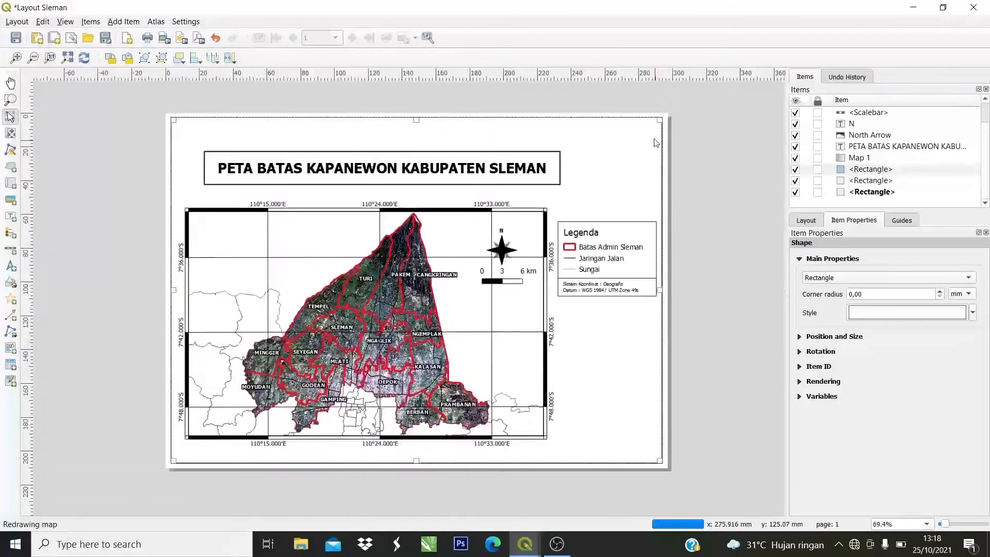
Add a text label about 52 by 13 mm directly below the coordinate system frame.
scroll(605, 277, "down", 1)
scroll(514, 290, "up", 3)
scroll(725, 298, "down", 2)
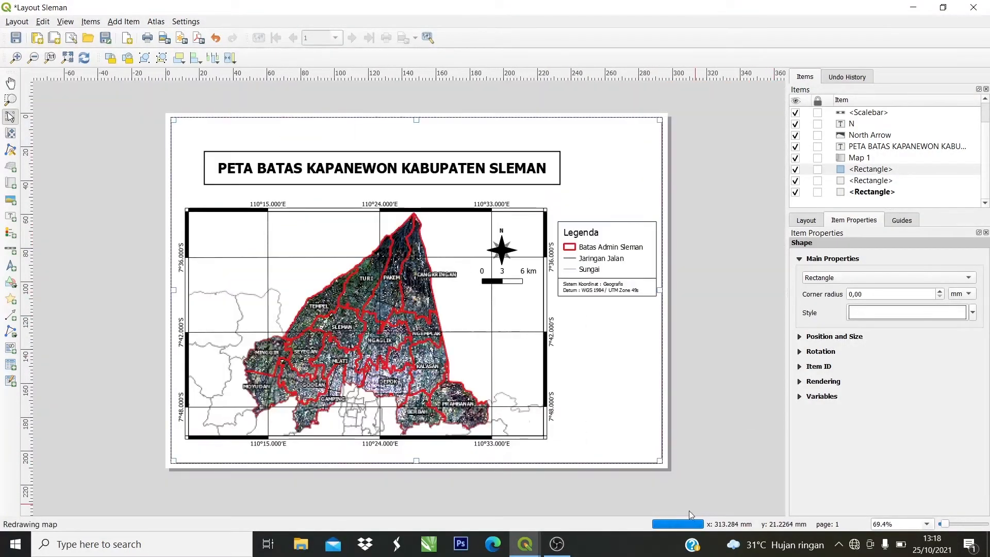
scroll(635, 287, "up", 1)
scroll(635, 287, "up", 1)
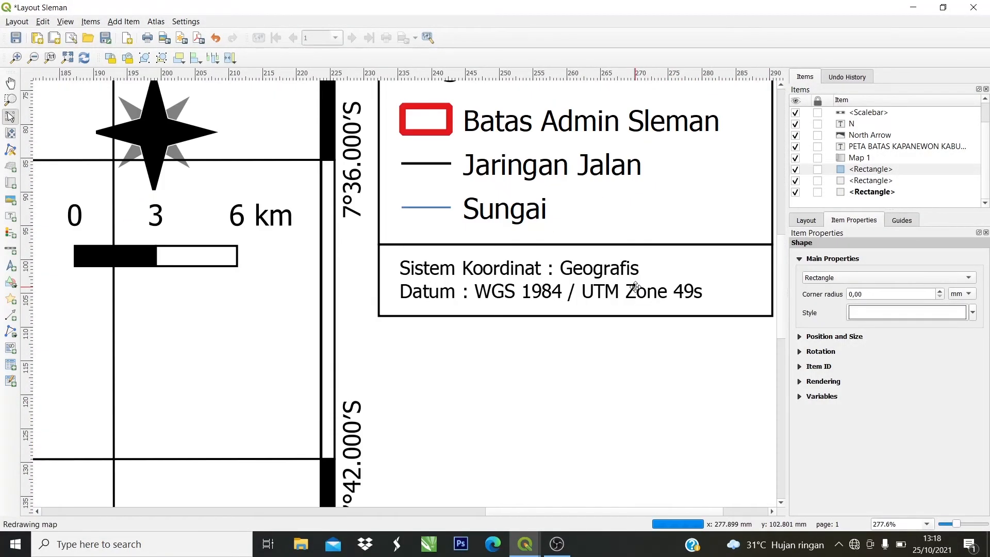
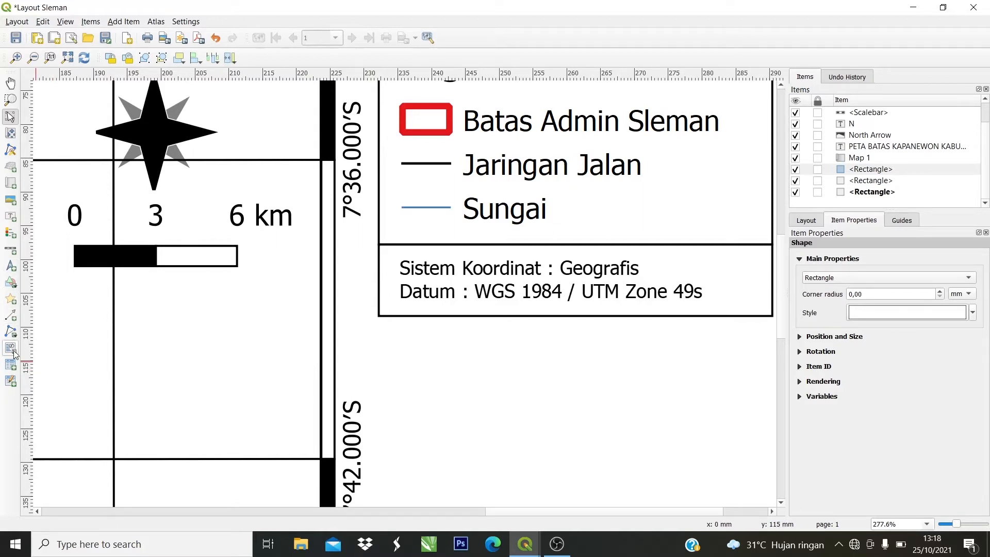
left_click(7, 219)
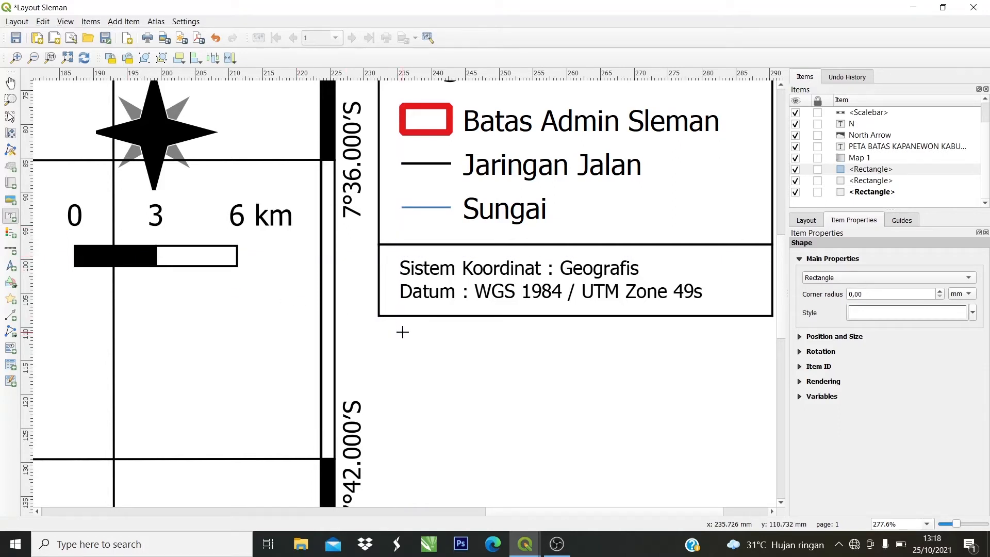
left_click_drag(400, 330, 748, 418)
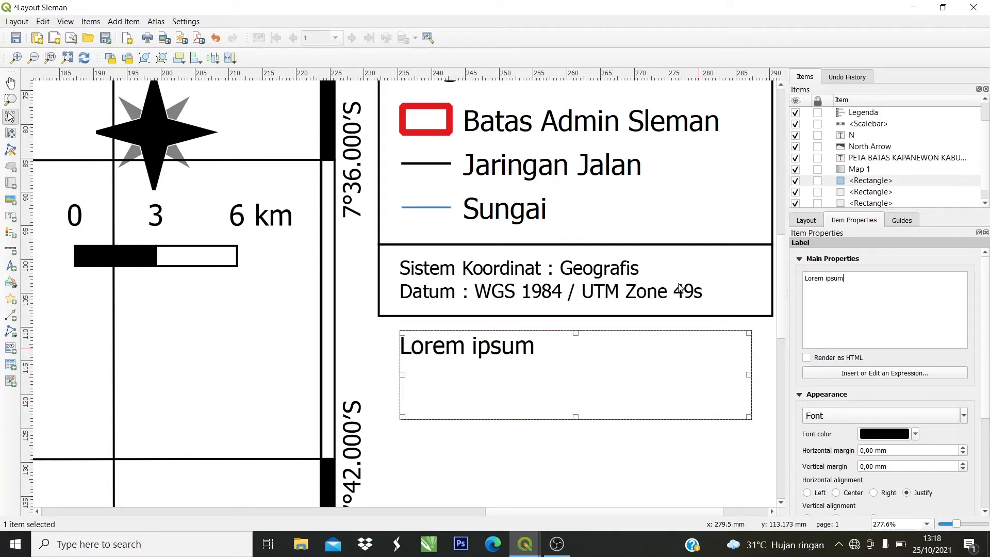
Replace the new label's placeholder text with "Sumber :" followed by the line "- Citra Landsat 8 OLI Tahun 2019".
key("BackSpace")
key("BackSpace")
key("BackSpace")
key("BackSpace")
key("BackSpace")
key("BackSpace")
key("BackSpace")
key("BackSpace")
key("BackSpace")
key("BackSpace")
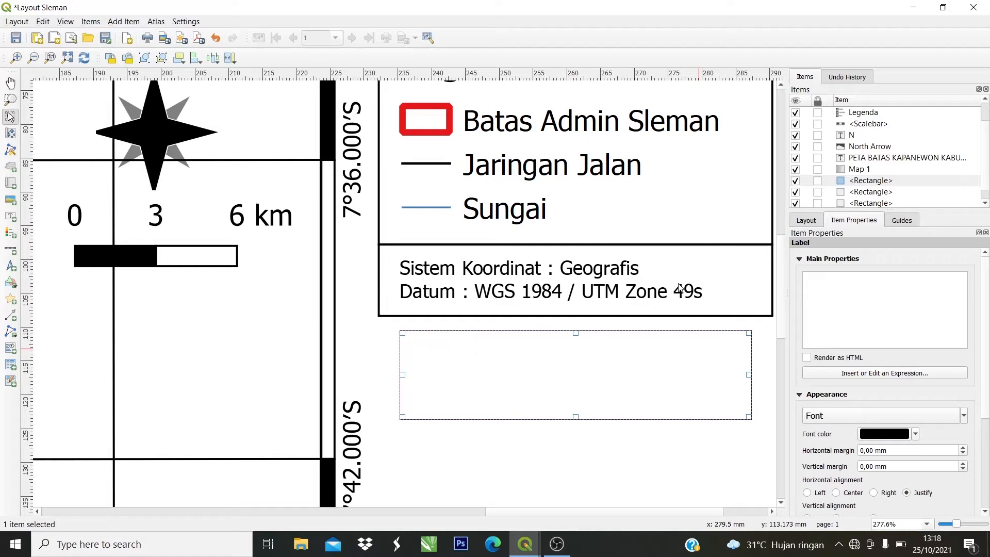
type("Sumber :")
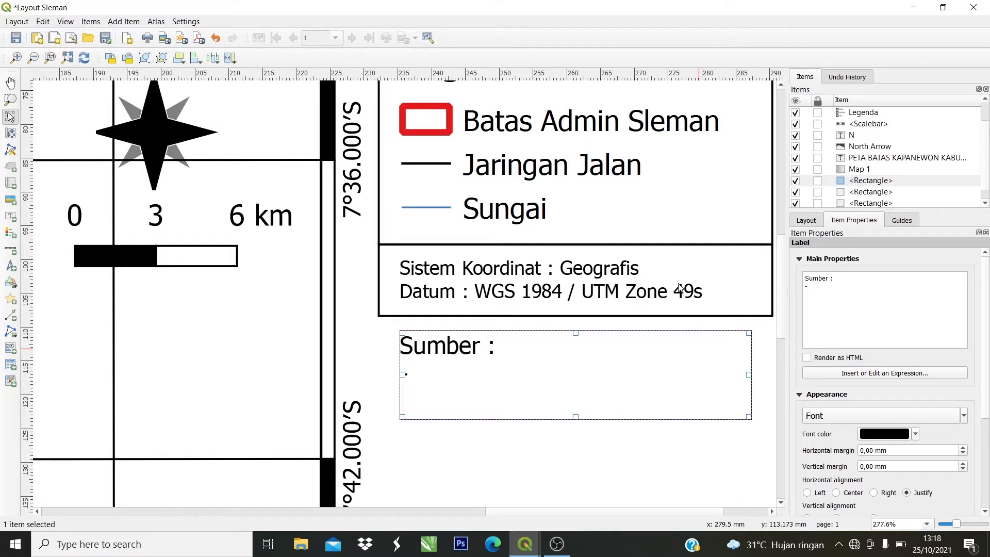
type("Citra Land")
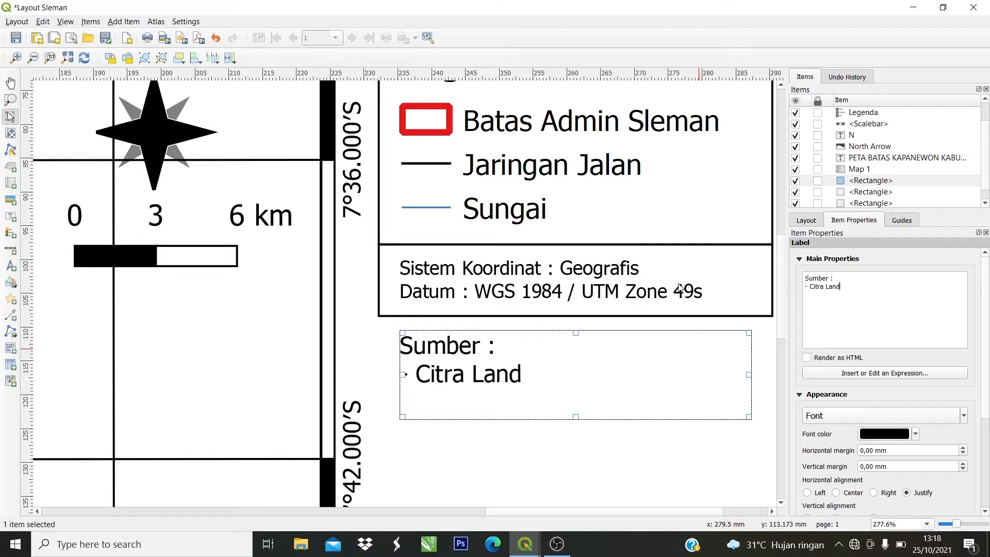
type("sat 8")
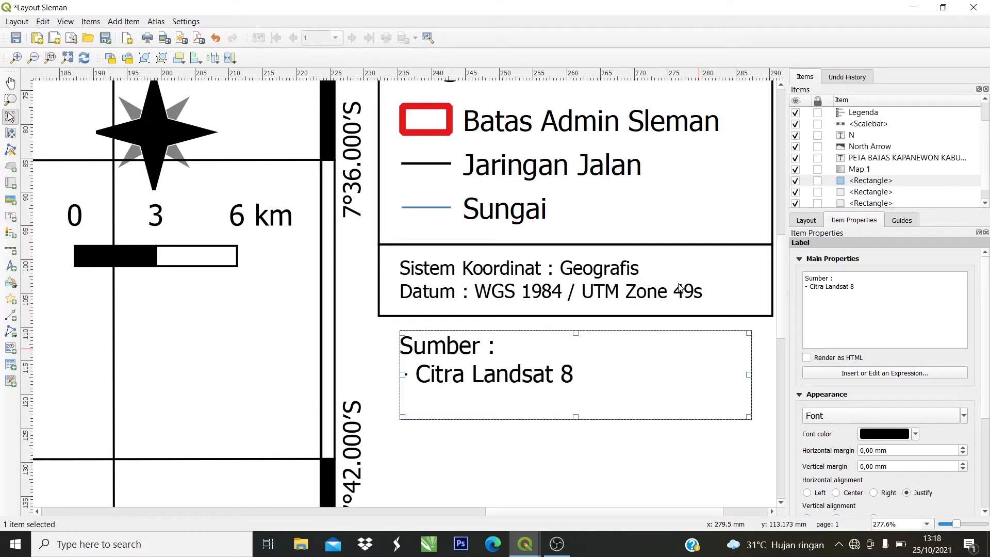
type(" OLI Tahun ")
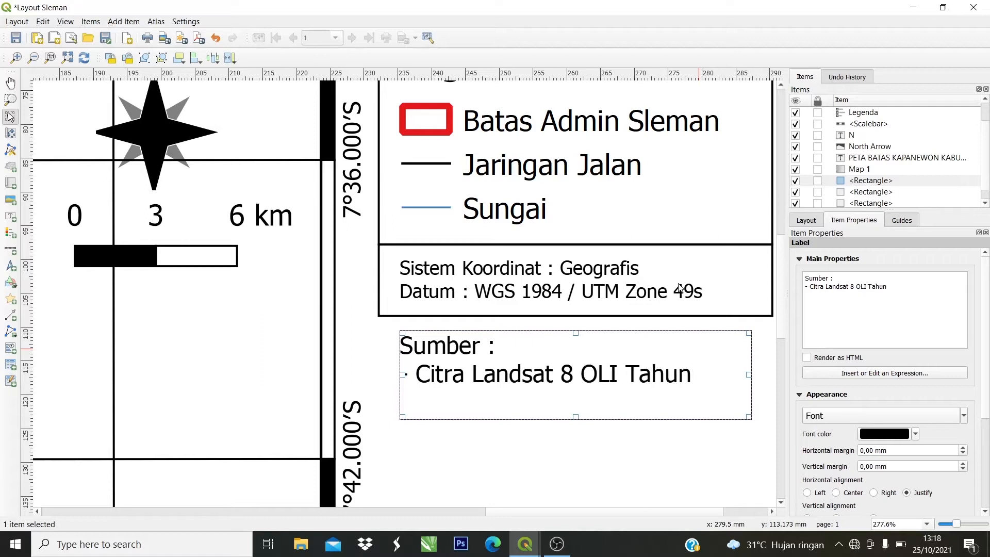
type("2019")
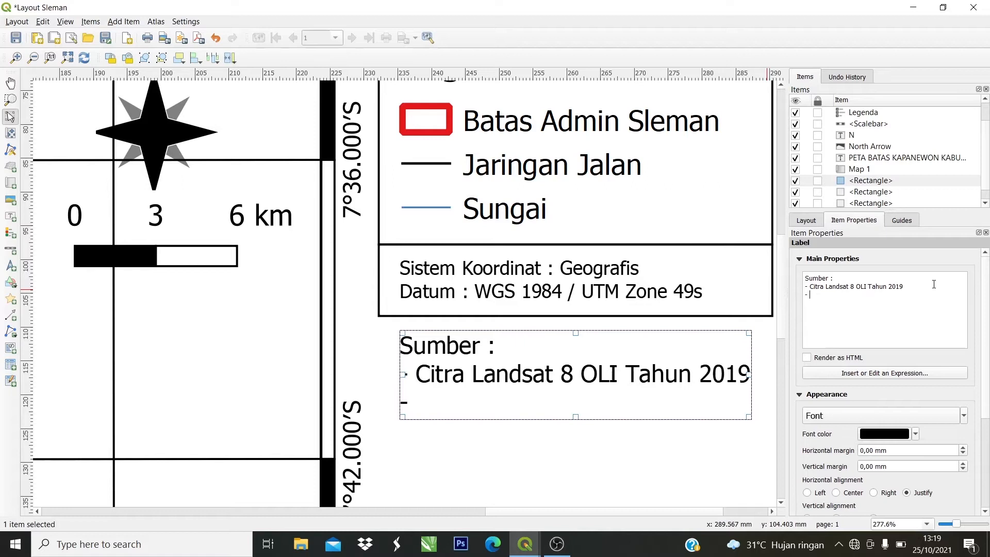
Add "- Inageoportal Kabupaten Sleman" as the second source line of the label.
type("- Inag")
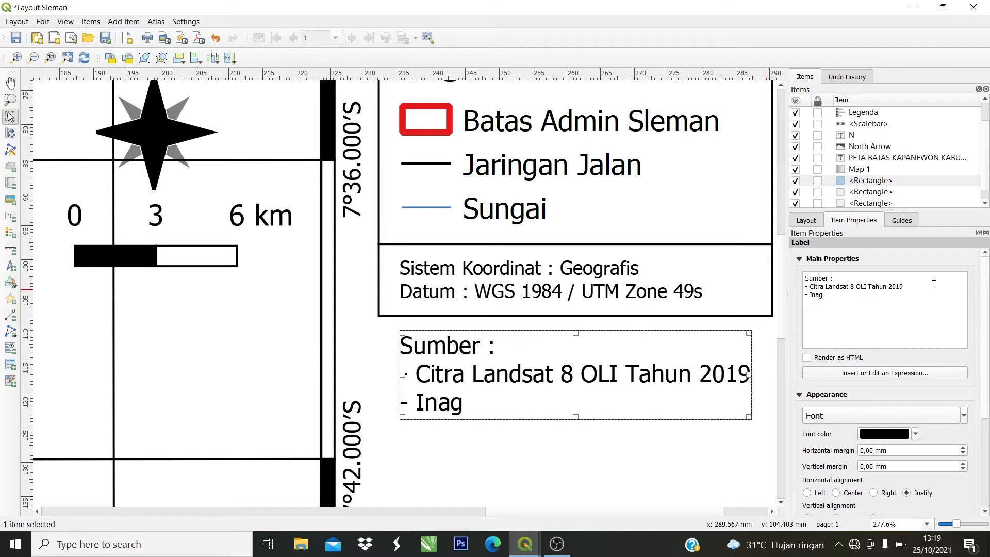
type("eoporta")
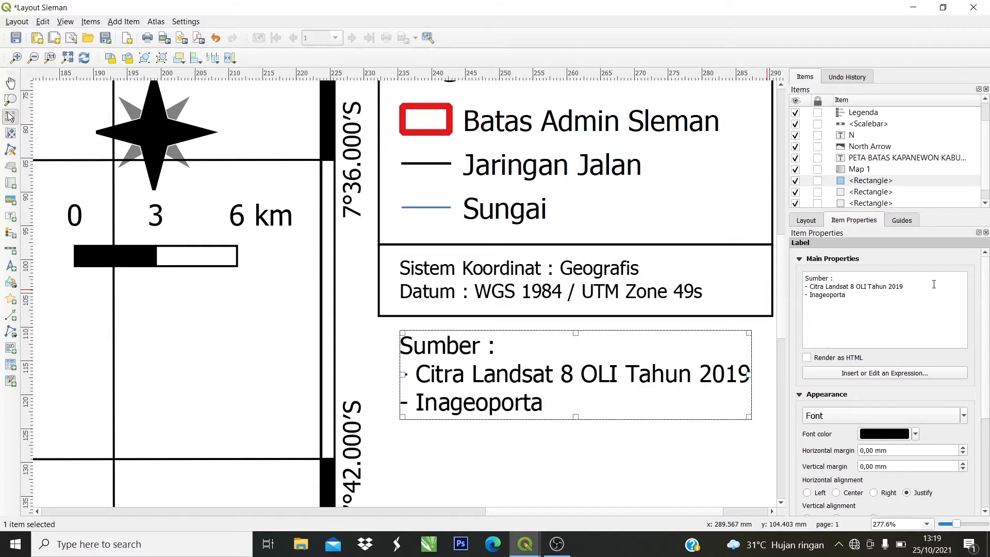
type("l Kabupaten Sleman")
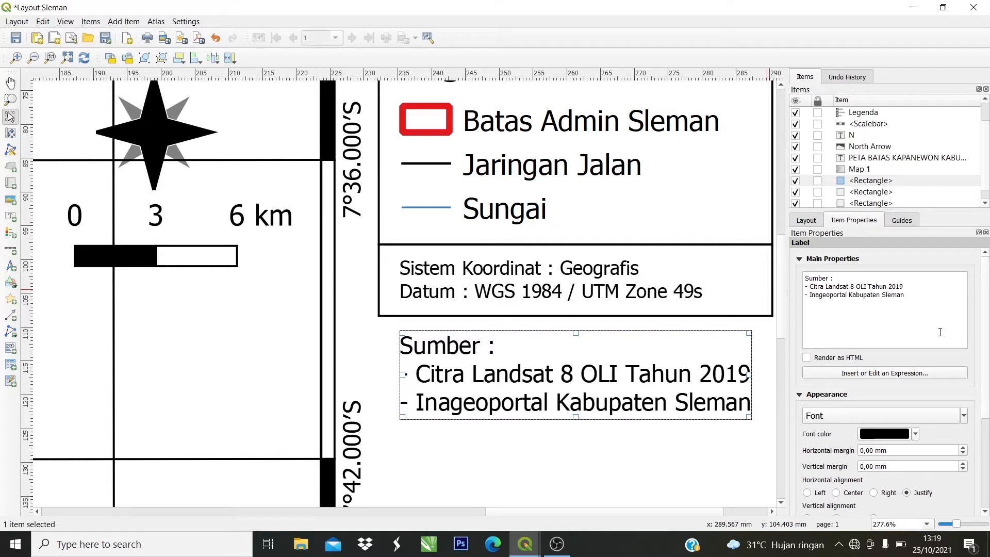
Set the source label's font size to 7 pt.
left_click(963, 416)
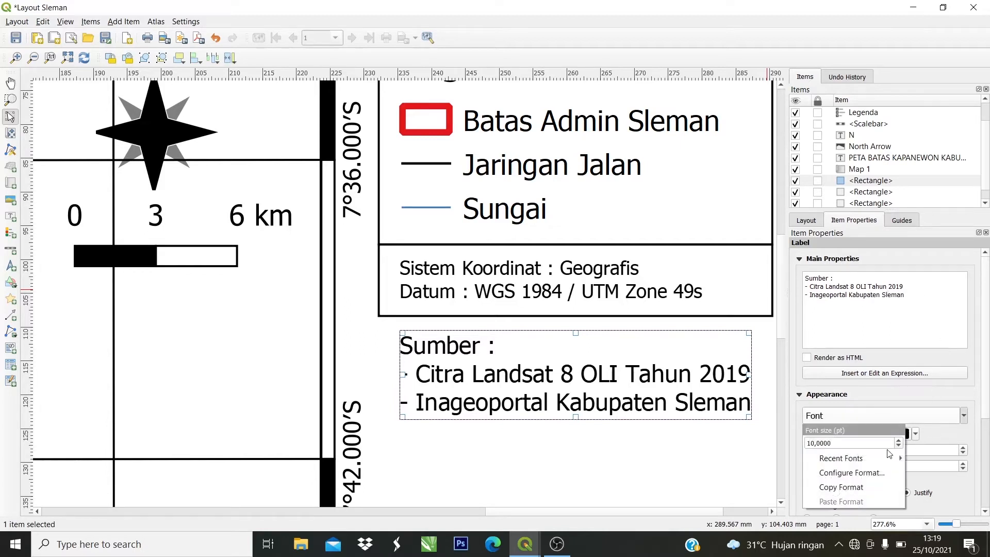
left_click(901, 444)
left_click(901, 445)
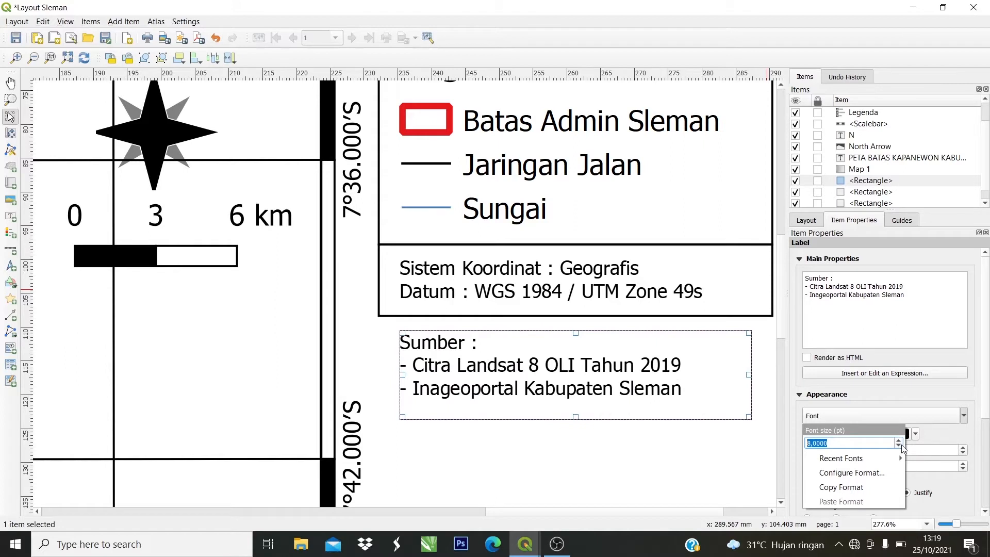
left_click(900, 444)
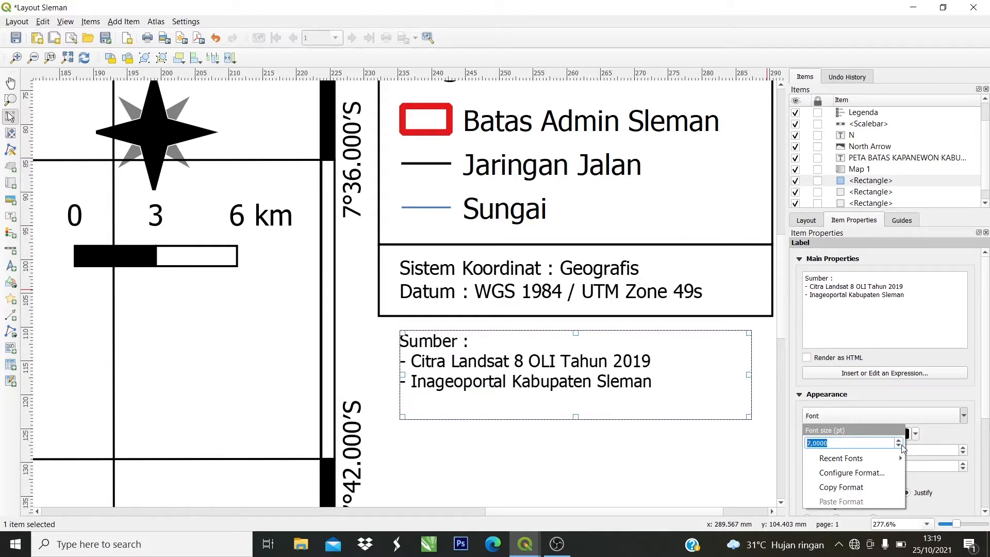
Set the font size of the coordinate system and datum label to 7 pt.
left_click(631, 289)
left_click(631, 289)
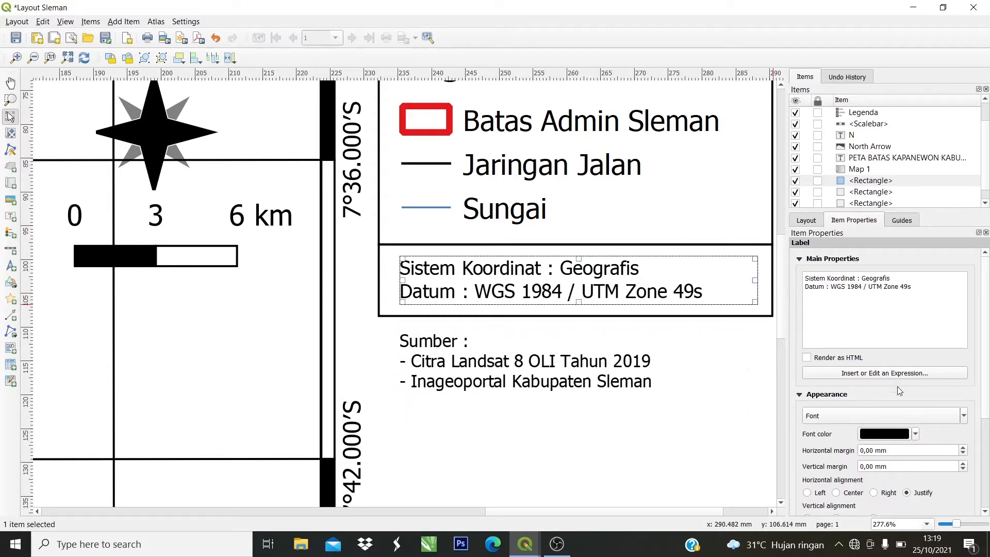
left_click(963, 416)
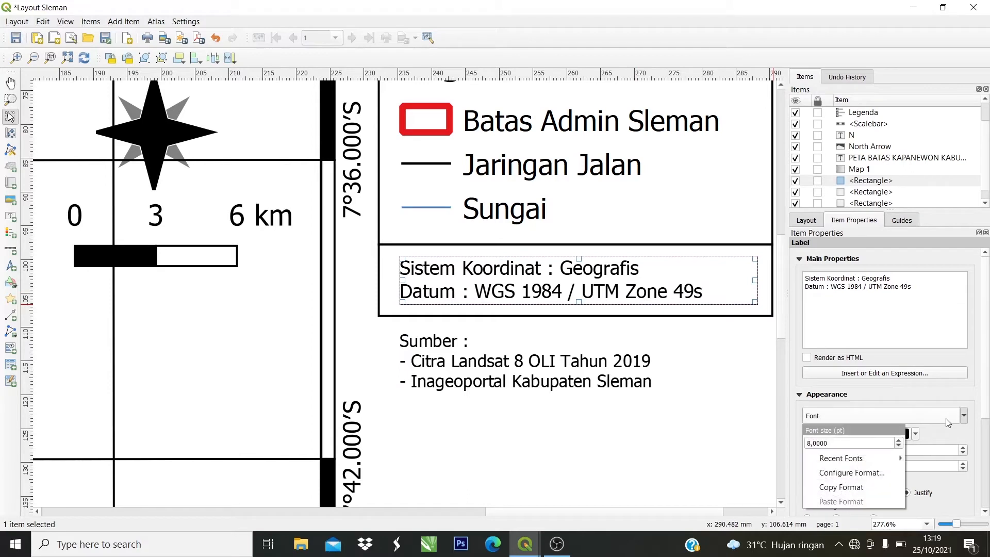
left_click(900, 448)
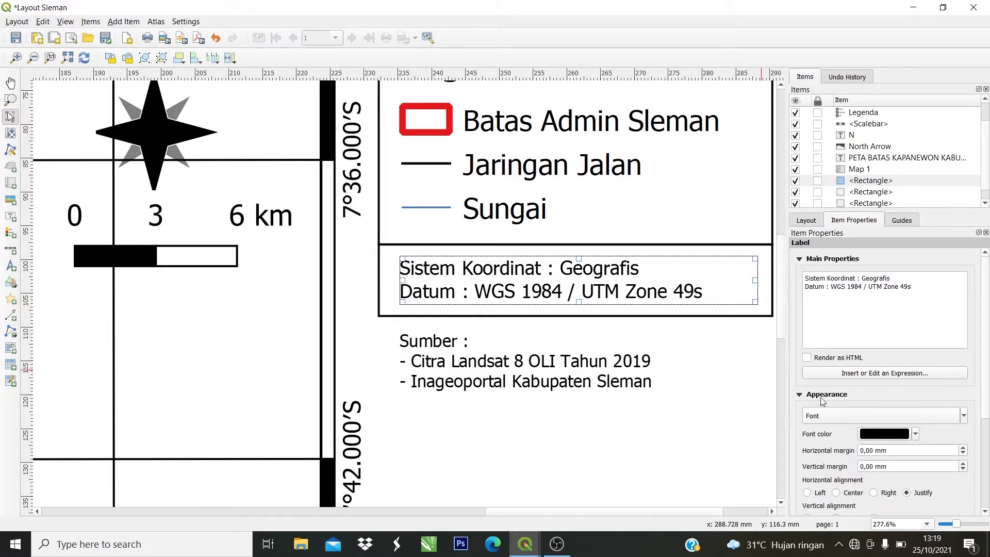
left_click(952, 421)
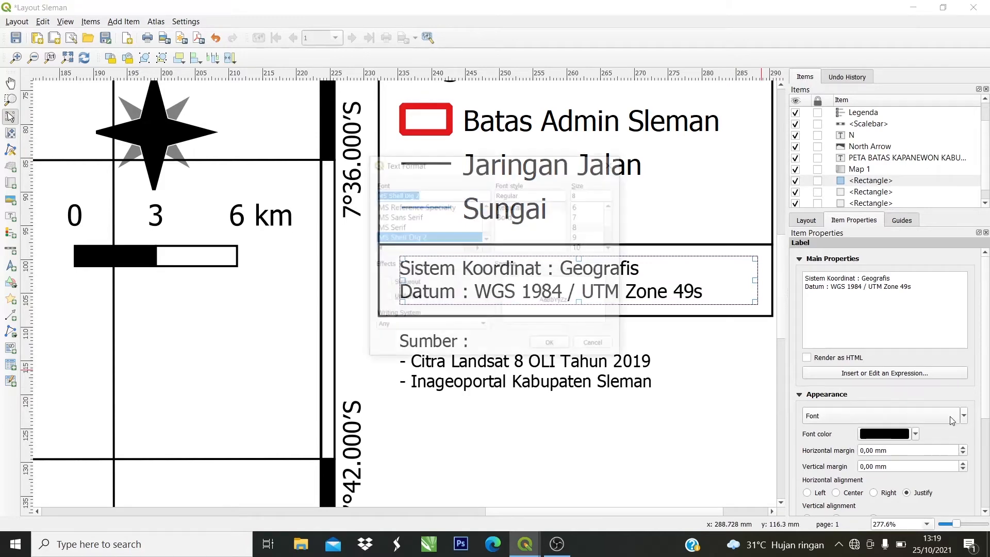
left_click(612, 163)
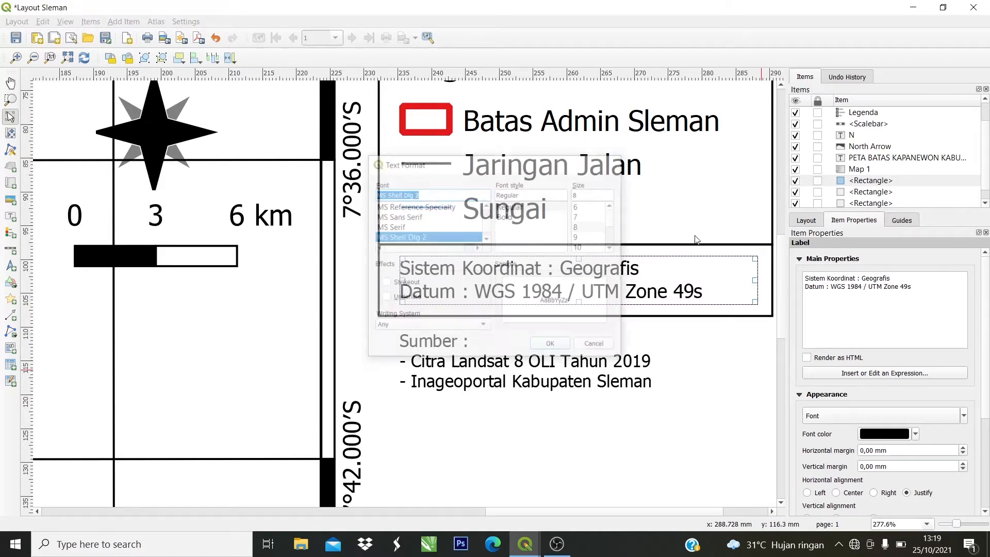
left_click(963, 416)
left_click(899, 446)
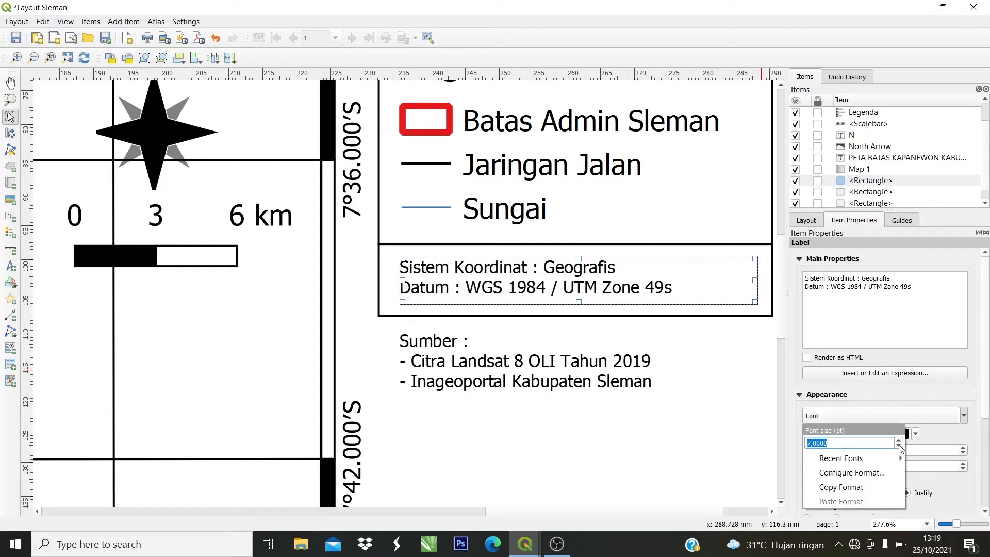
Shorten the source label's box to about 10 mm high and nudge the coordinate system label down about 0.5 mm inside its frame.
left_click(706, 387)
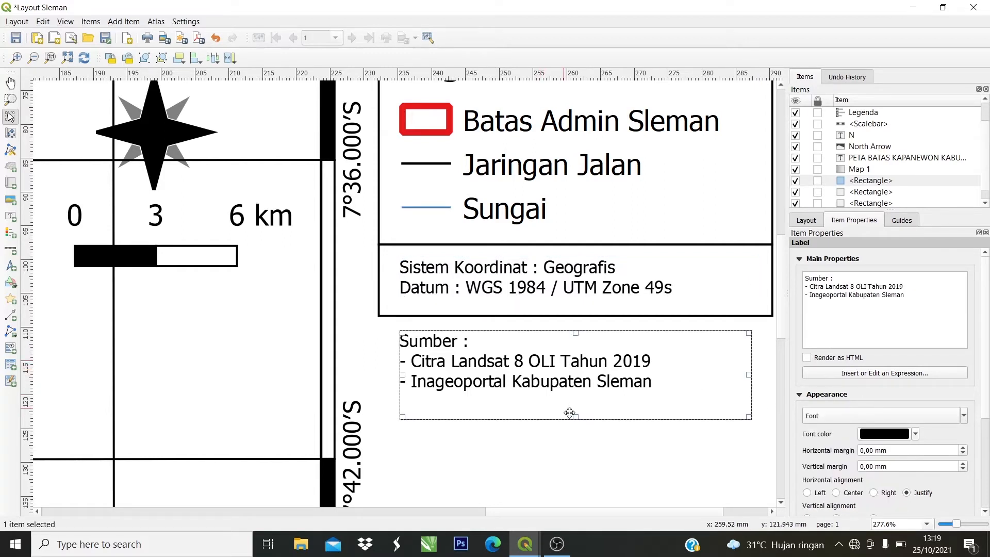
left_click_drag(577, 418, 577, 397)
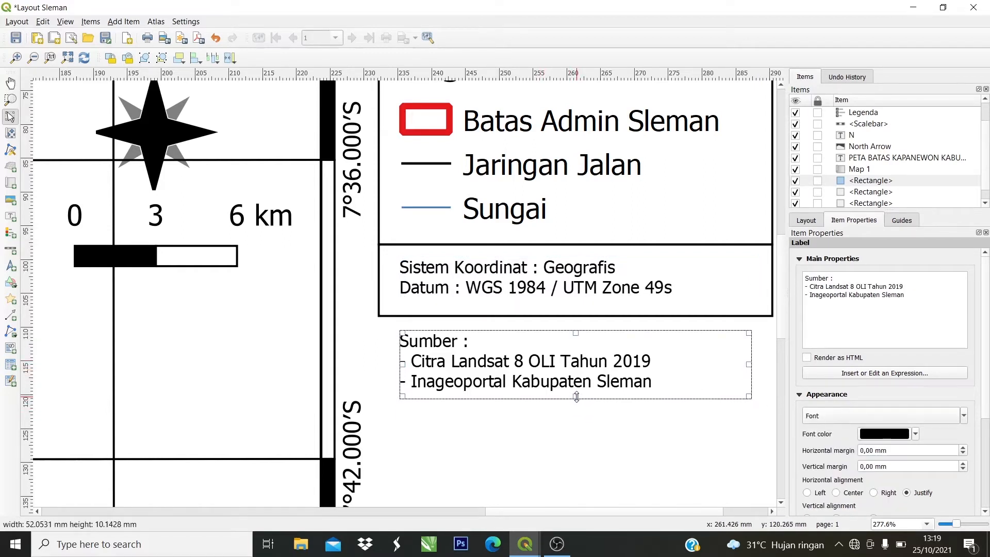
left_click(511, 283)
left_click_drag(512, 281, 503, 298)
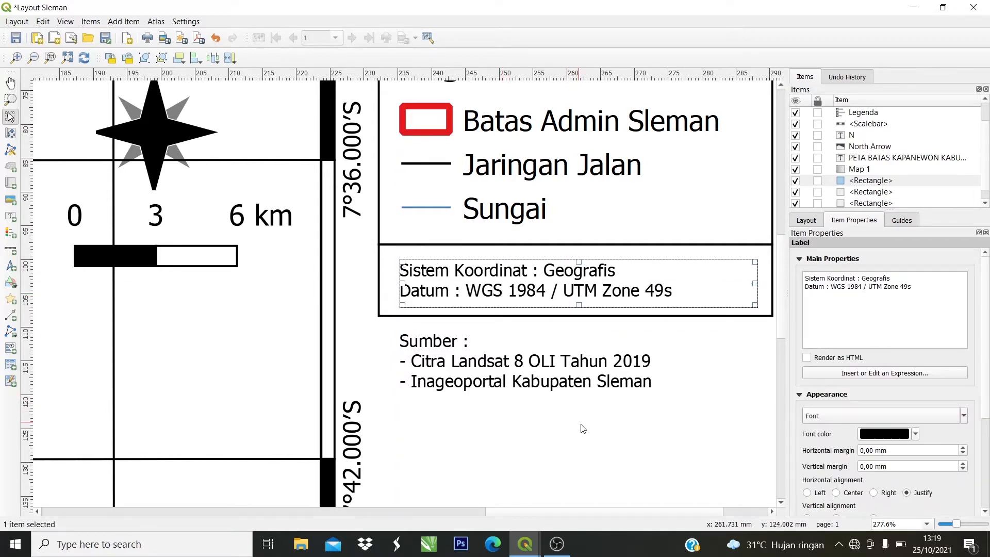
Move the source label up about 0.6 mm, closer to the coordinate system frame.
left_click(536, 393)
left_click_drag(508, 365, 512, 360)
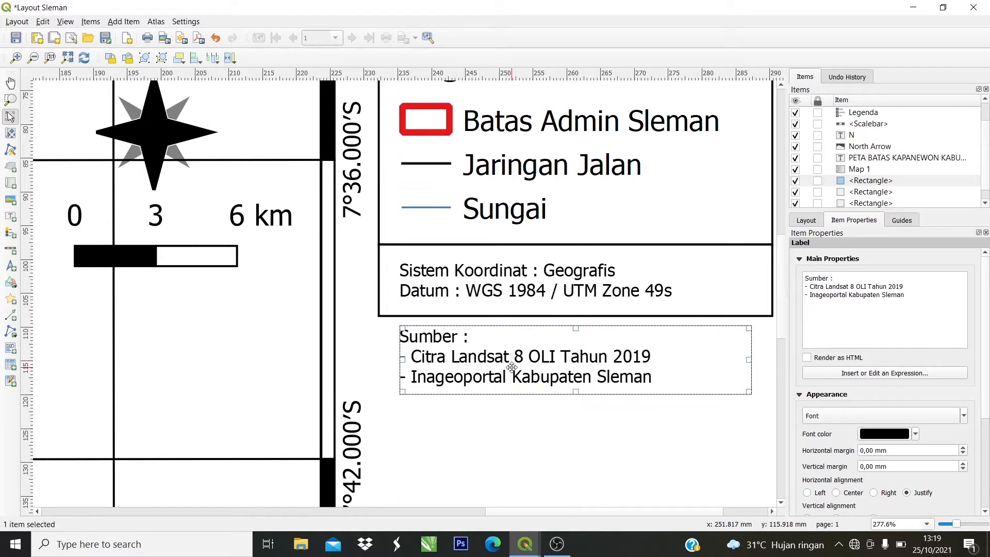
left_click(526, 409)
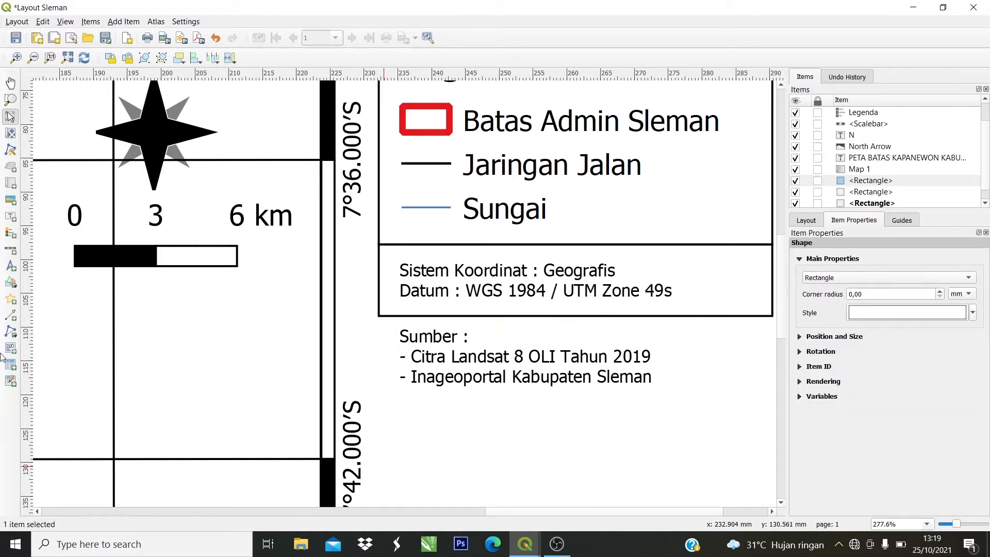
Draw a rectangle about 58 by 12 mm over the source label and place it directly below Map 1 in the item stacking order.
left_click(11, 282)
left_click(44, 282)
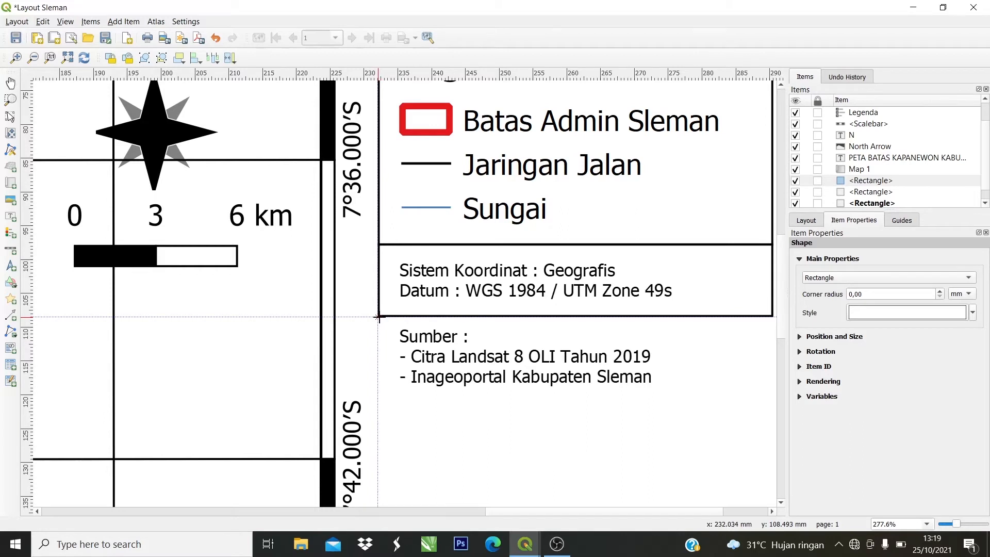
left_click_drag(381, 318, 772, 398)
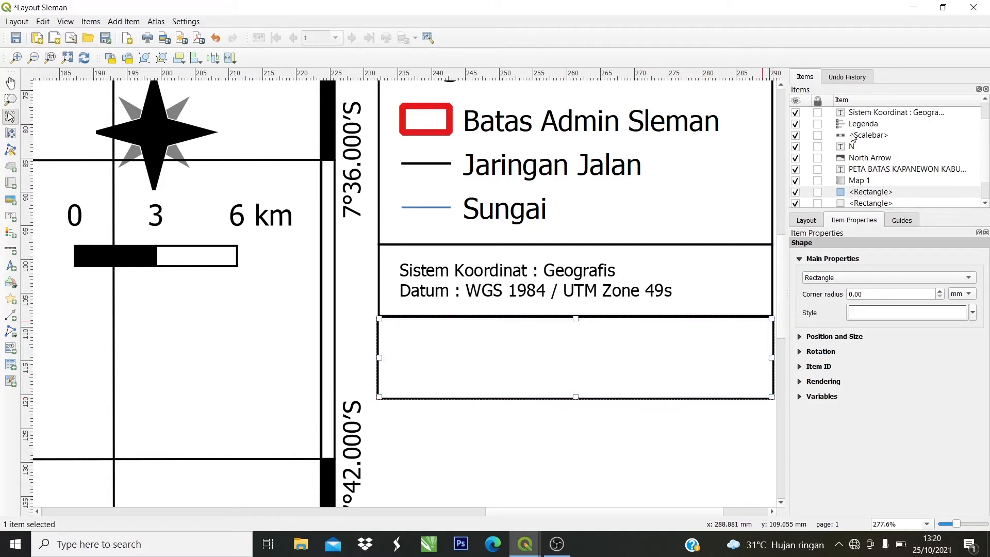
scroll(874, 185, "up", 1)
left_click_drag(866, 118, 872, 175)
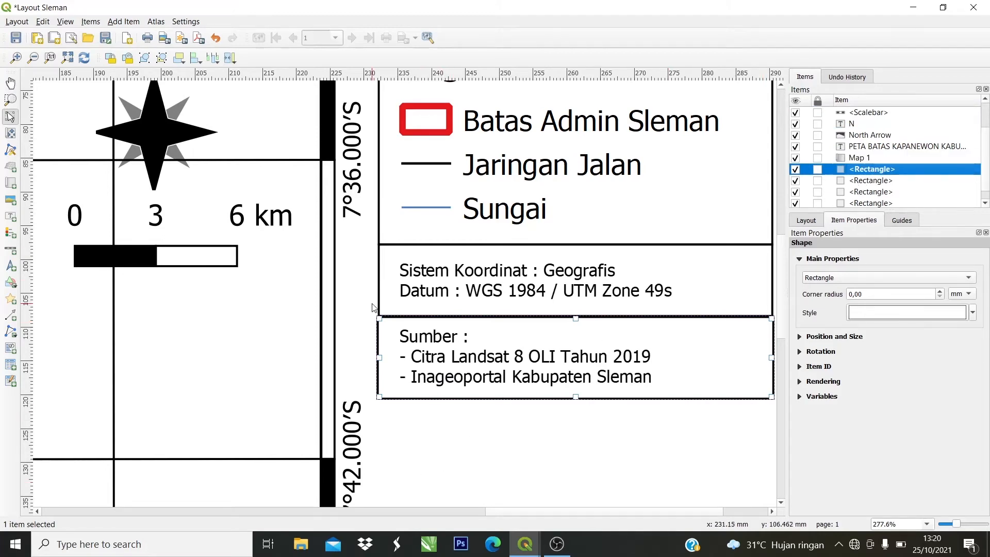
Align the left edge of the source rectangle with the left edge of the coordinate system frame.
scroll(390, 332, "up", 4)
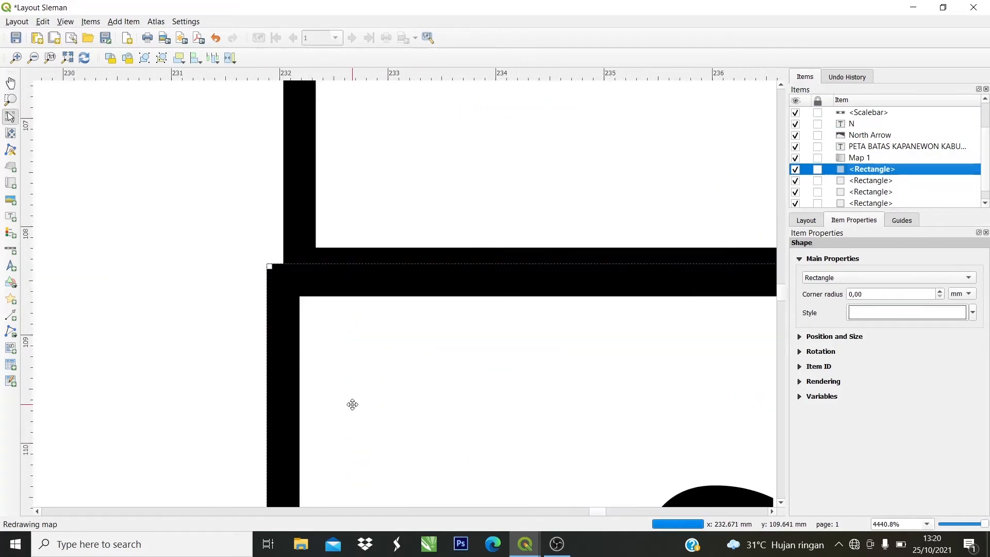
scroll(351, 402, "down", 3)
scroll(344, 485, "up", 1)
scroll(345, 497, "up", 1)
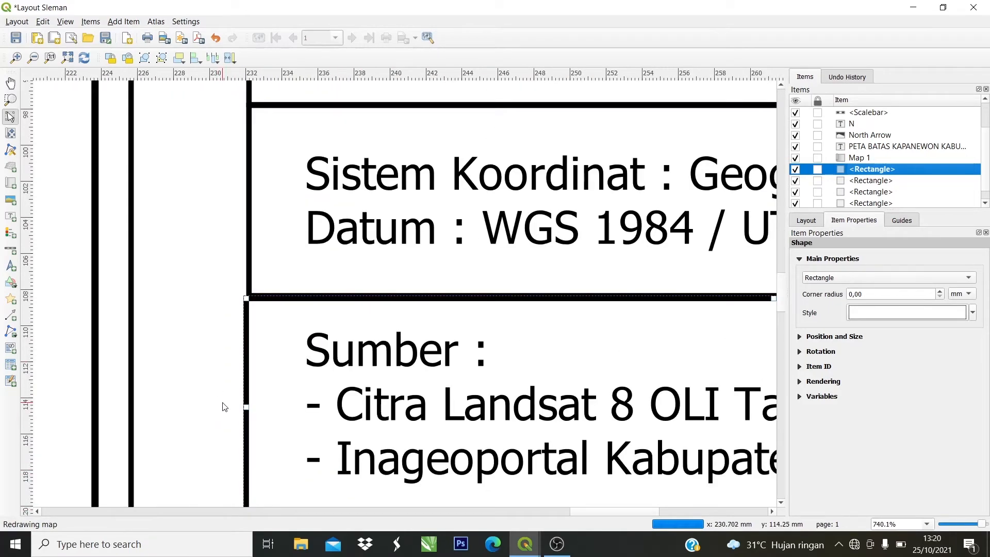
scroll(223, 407, "up", 1)
left_click(239, 409)
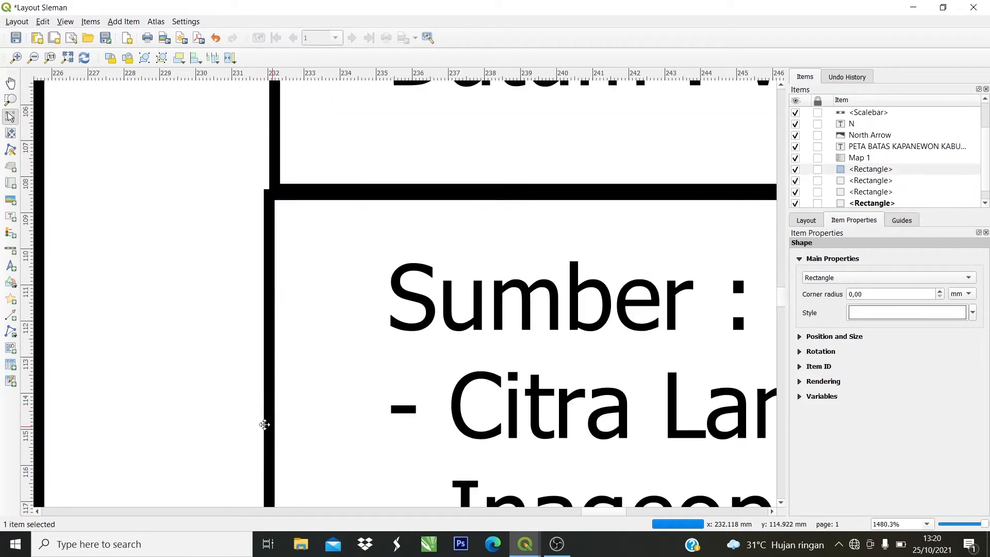
left_click(270, 391)
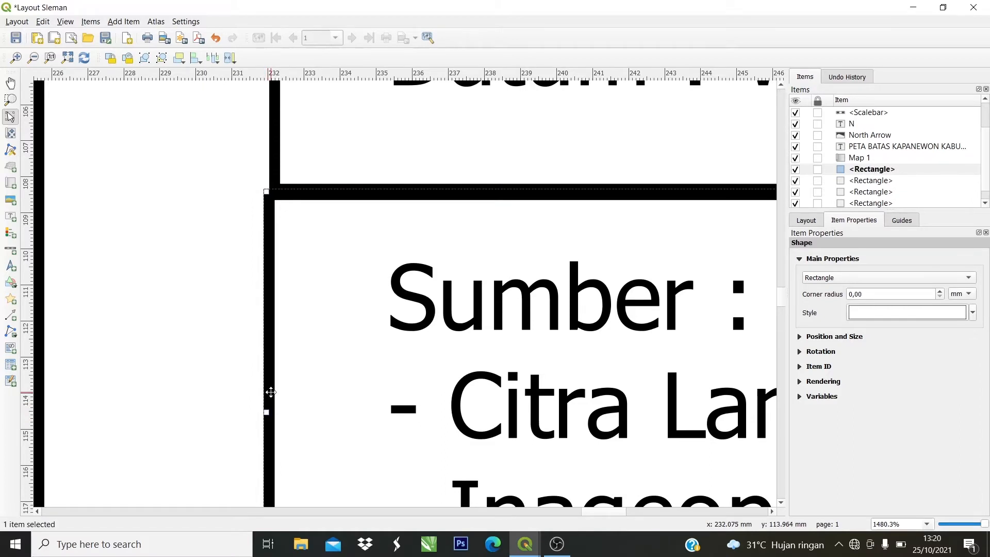
left_click_drag(264, 413, 272, 412)
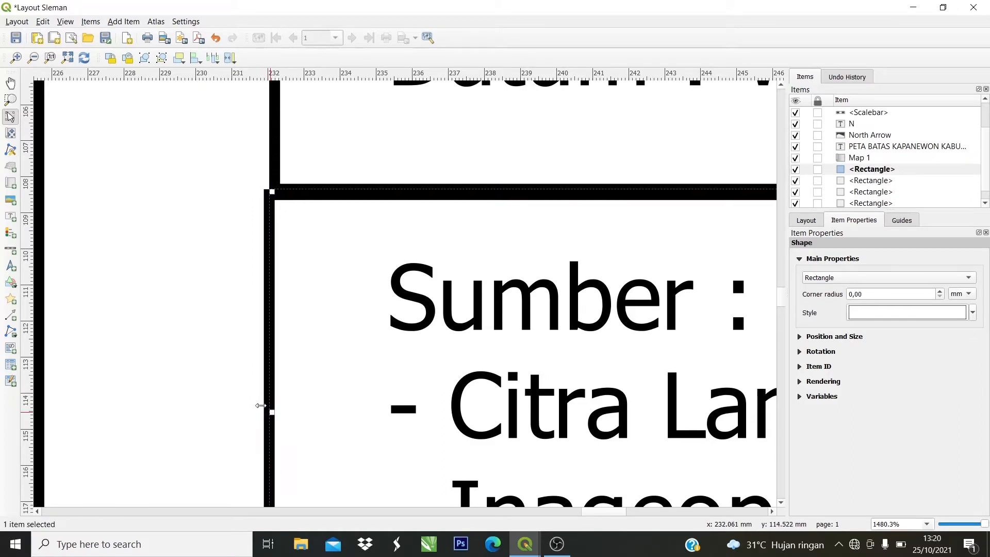
Nudge the source rectangle up about 0.1 mm so its upper line overlaps the coordinate system frame's lower line.
scroll(264, 174, "up", 2)
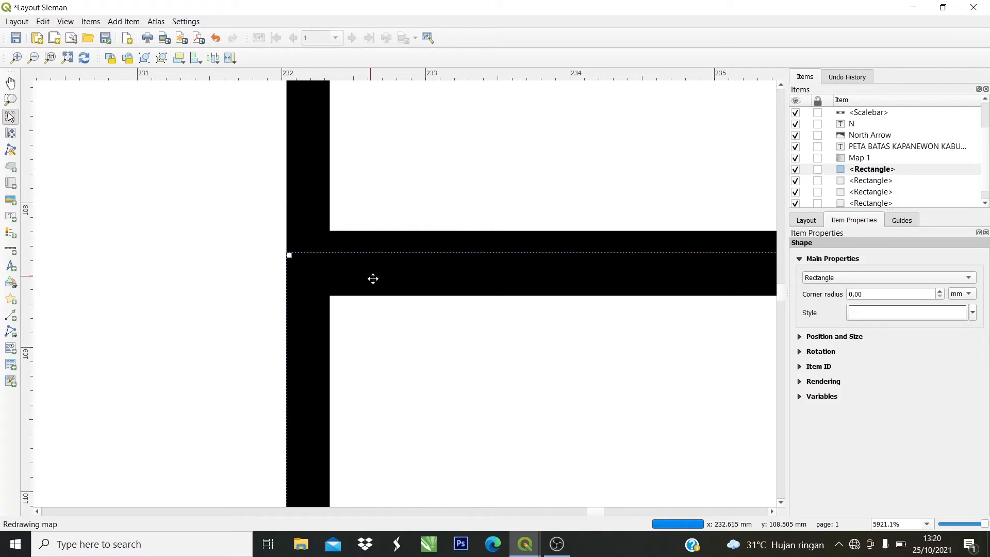
left_click_drag(375, 278, 373, 258)
left_click(209, 281)
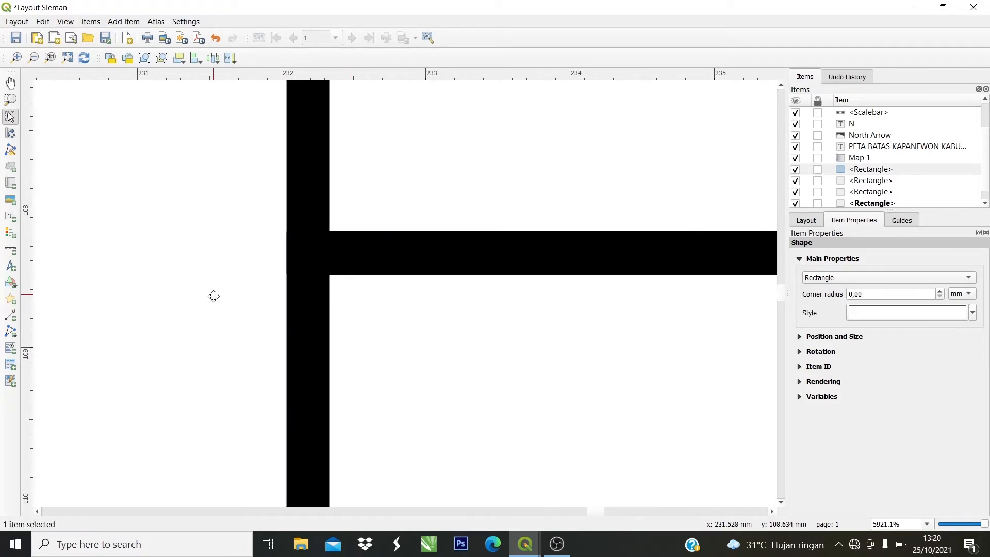
scroll(215, 308, "down", 4)
scroll(214, 308, "down", 4)
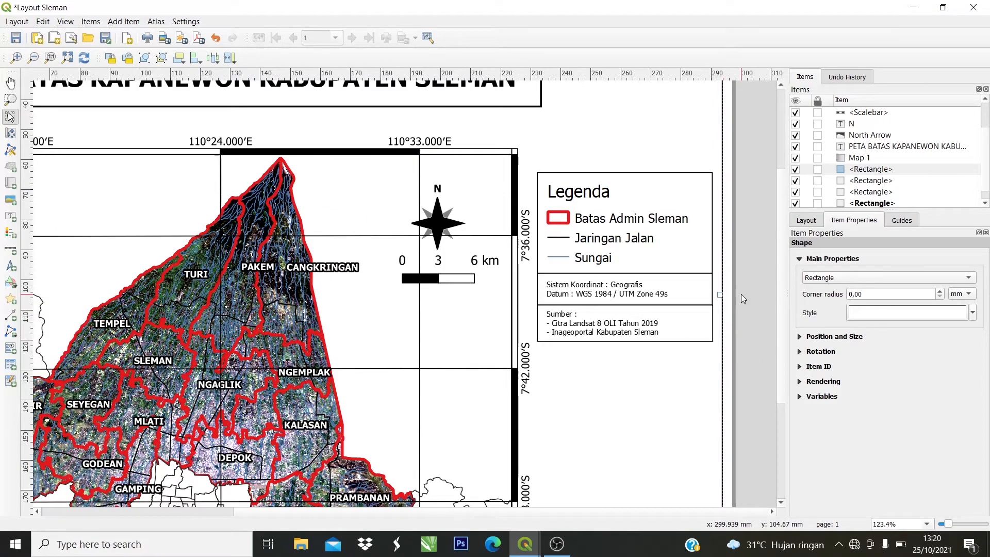
scroll(564, 292, "down", 2)
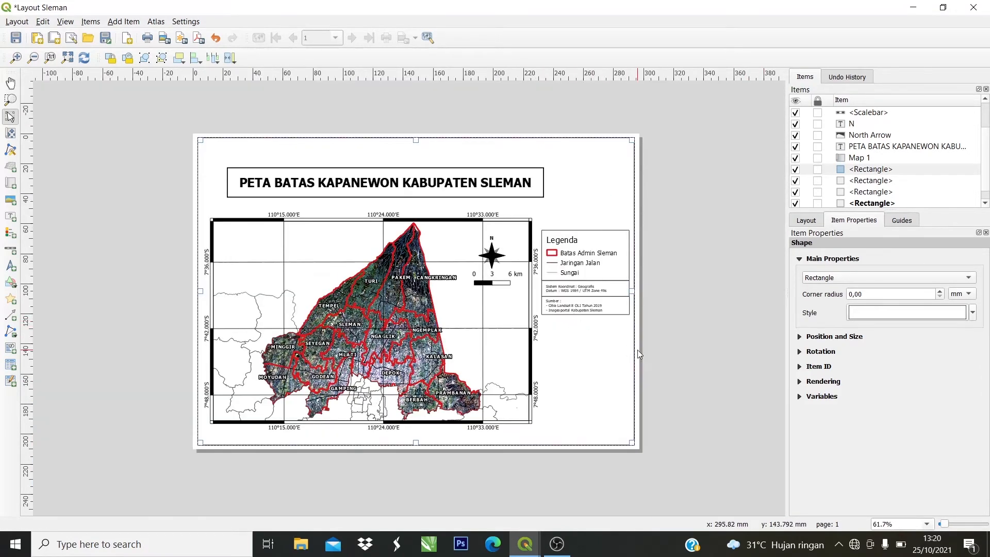
Move the map title label left about 11 mm so its frame lines up with the left edge of the map.
scroll(672, 210, "up", 2)
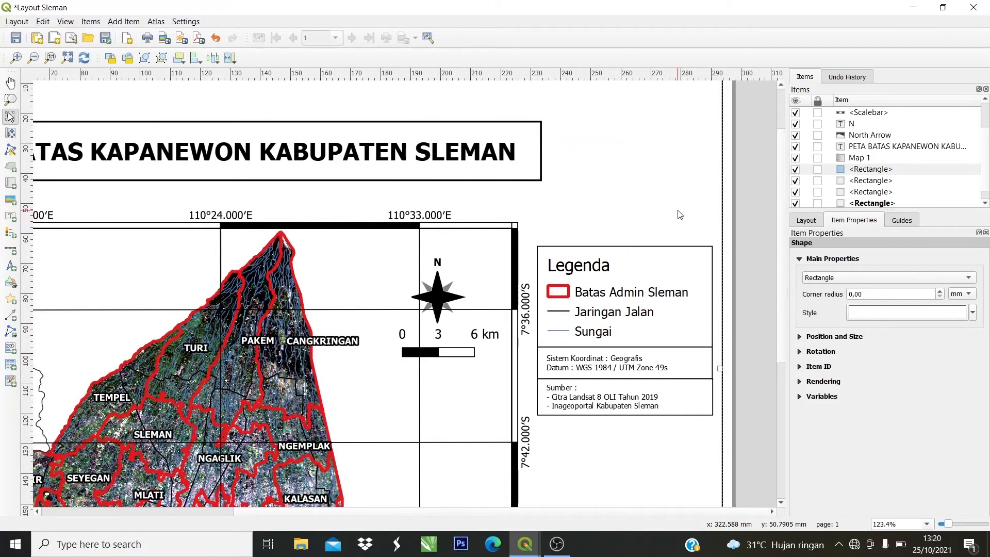
scroll(679, 215, "down", 2)
scroll(459, 197, "up", 2)
scroll(318, 177, "down", 2)
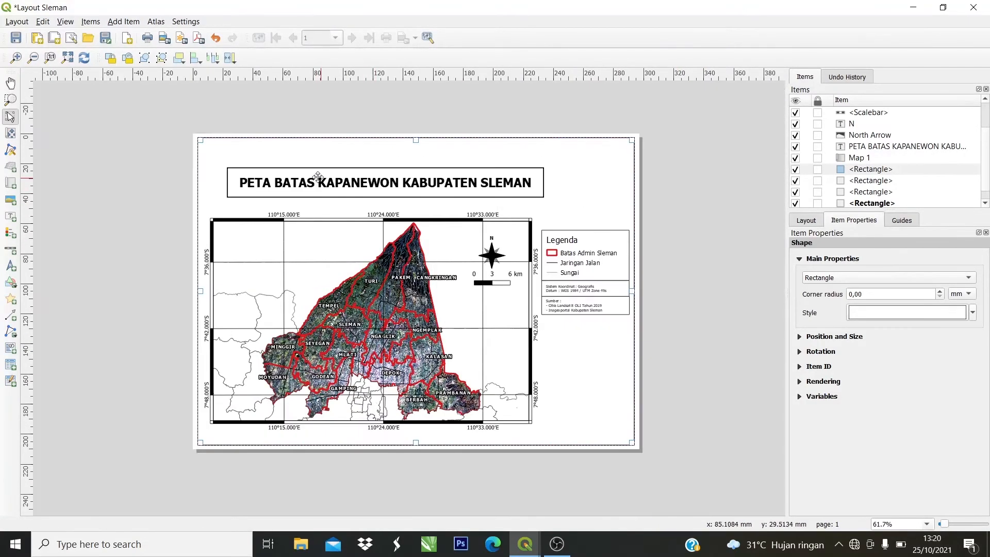
left_click(331, 184)
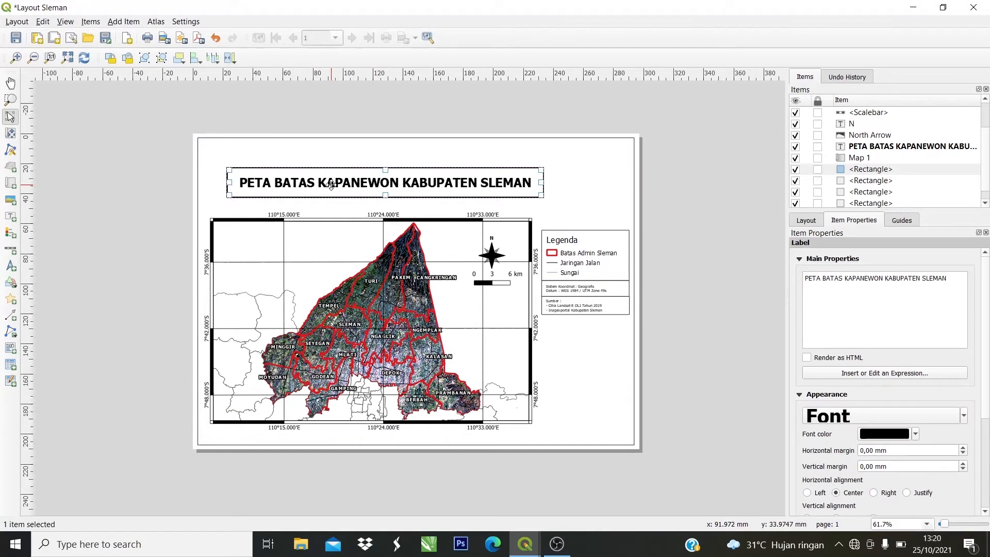
key("Left")
key("Left")
key("Left")
key("Left")
key("Left")
key("Left")
key("Left")
key("Left")
key("Left")
key("Left")
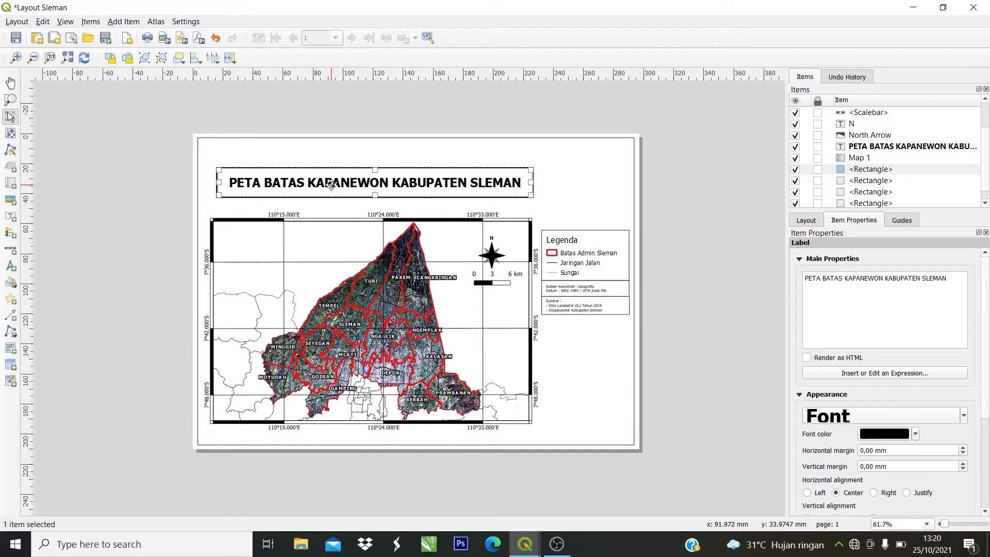
key("Left")
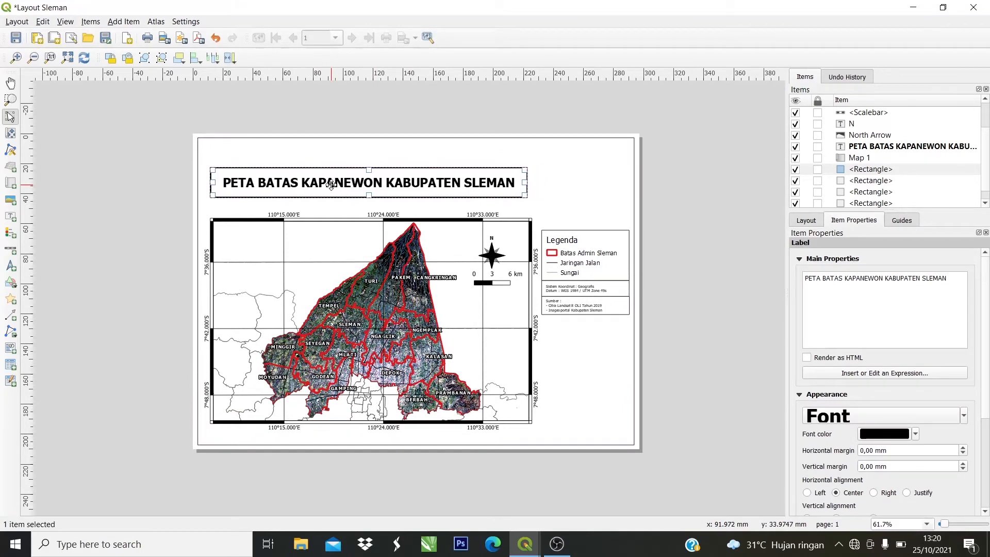
Move the legend, its frame, the coordinate system label and the source label together up about 7 mm, level with the map's upper edge.
scroll(600, 245, "up", 1)
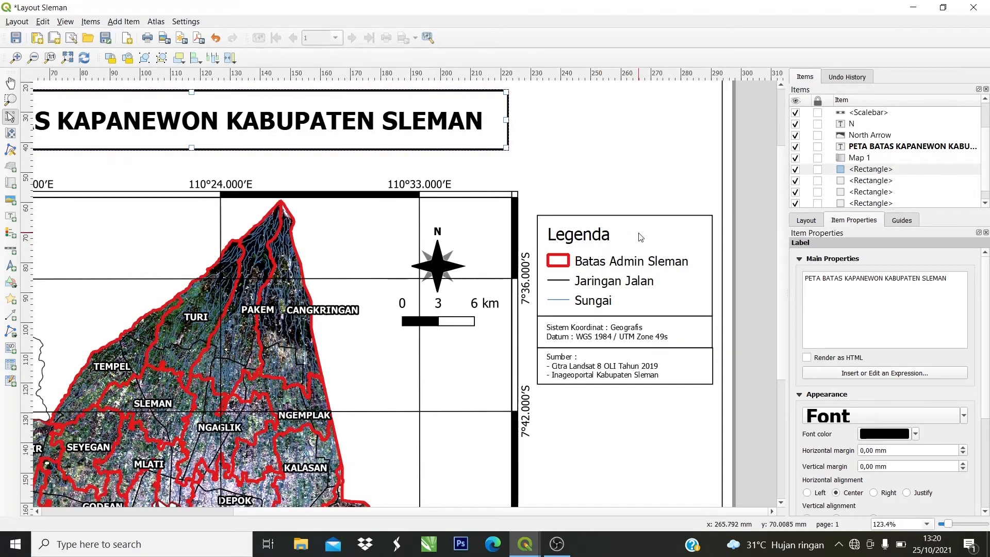
left_click(593, 241)
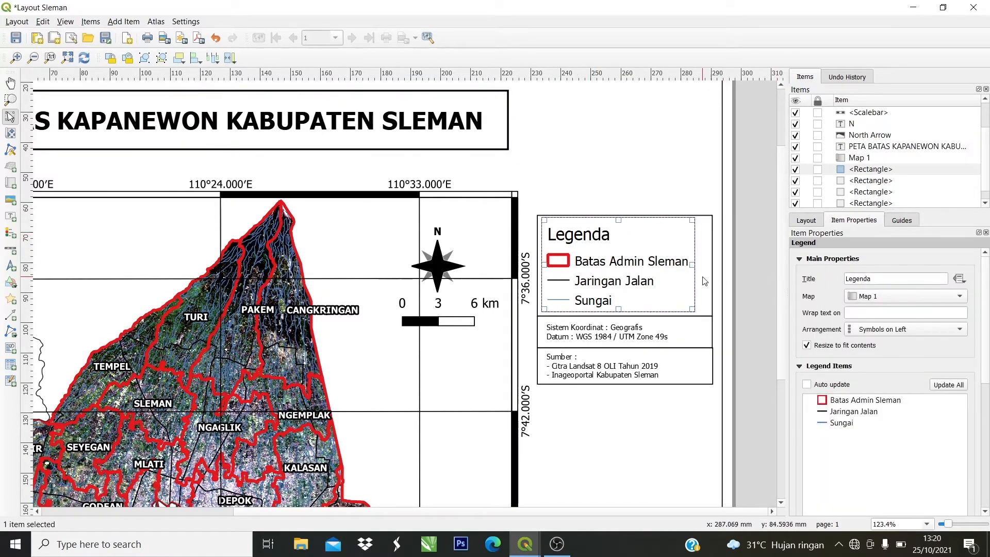
left_click_drag(707, 285, 693, 308)
left_click(630, 338)
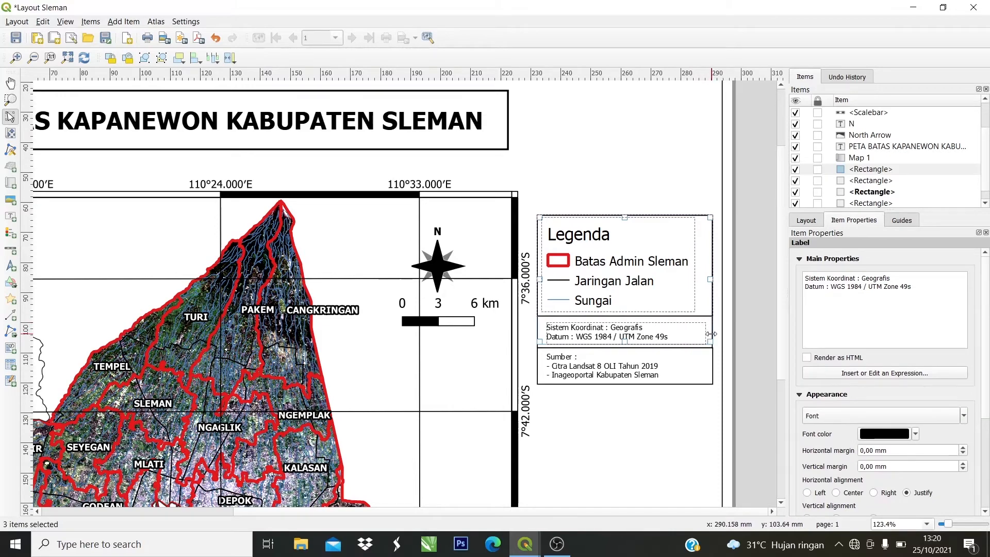
left_click(690, 362, "shift")
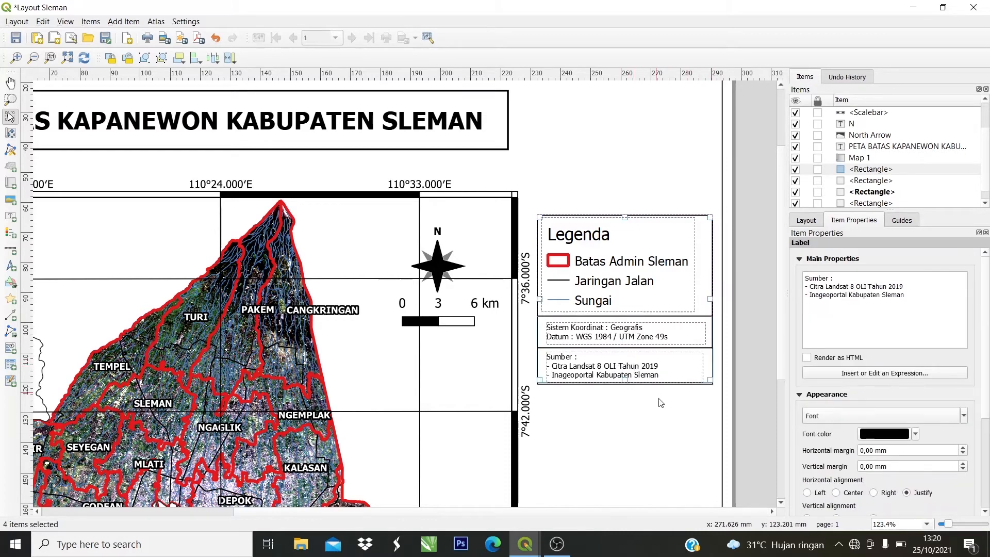
key("Up")
key("Up")
key("Up")
key("Up")
key("Up")
key("Up")
key("Up")
key("Up")
key("Up")
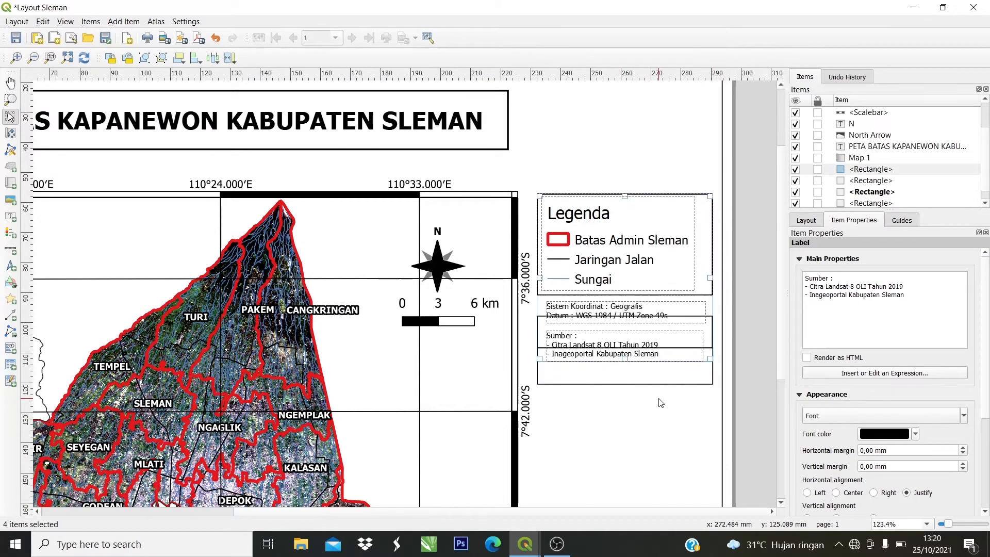
key("Down")
key("Down")
Move the coordinate system frame up about 8 mm so it encloses its label and meets the legend frame.
left_click(590, 334)
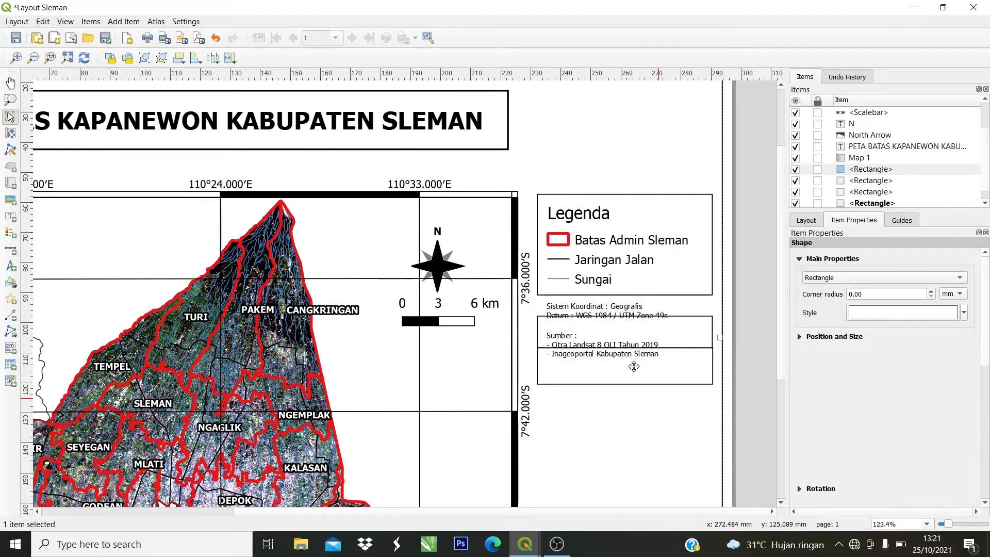
left_click(590, 334)
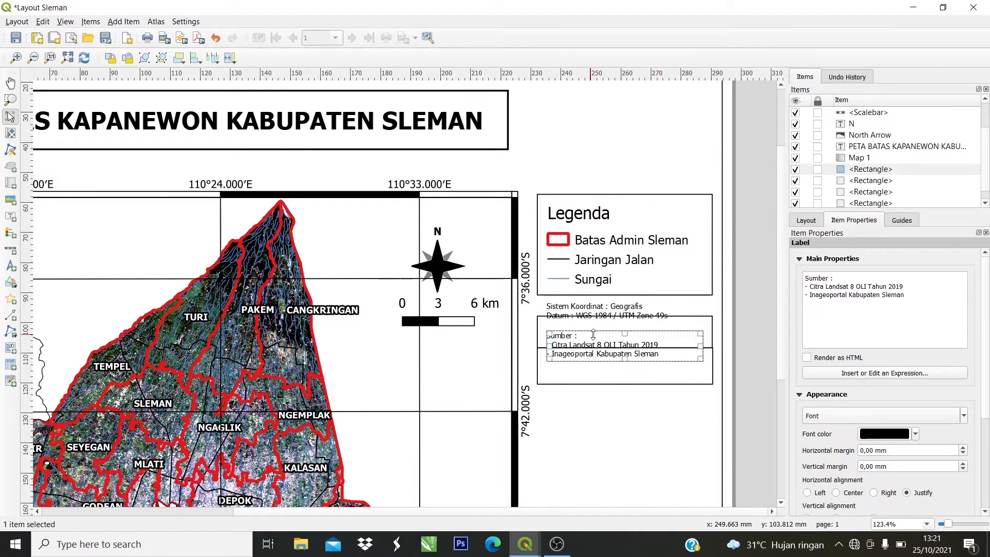
left_click(702, 319)
left_click(708, 335)
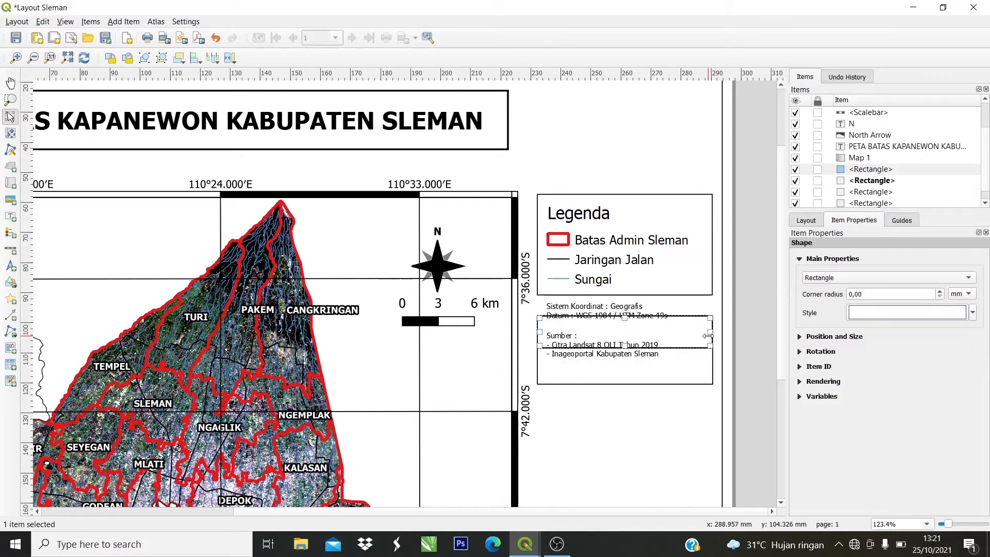
key("Up")
key("Up")
key("Up")
key("Up")
key("Up")
key("Up")
key("Up")
key("Up")
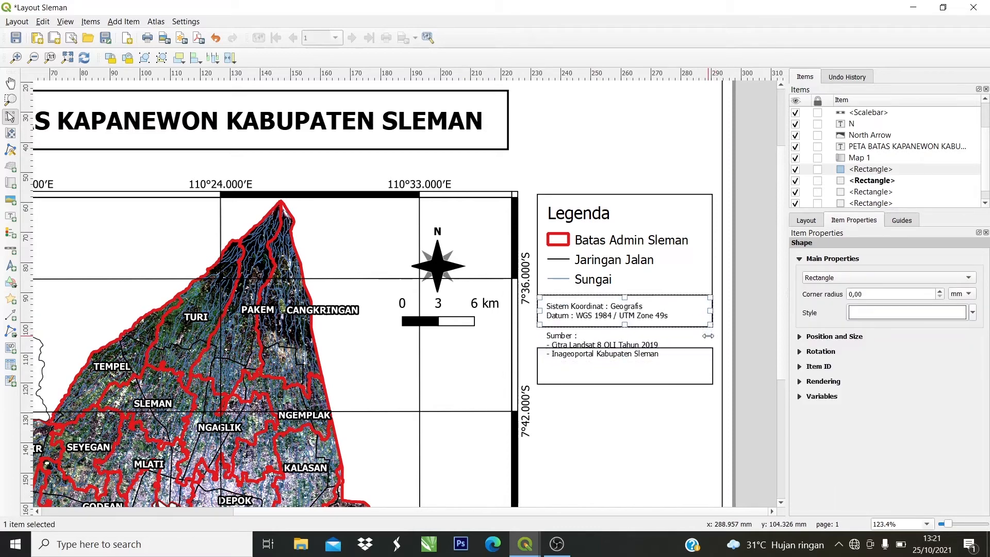
Move the source frame up about 8 mm so it encloses the source label and meets the coordinate system frame.
left_click(704, 383)
key("Up")
key("Up")
key("Up")
key("Up")
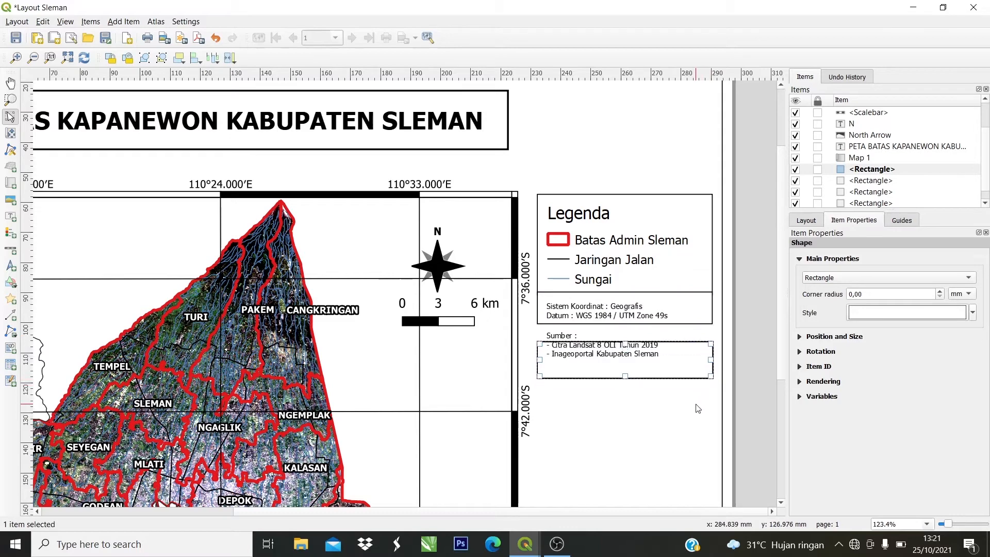
key("Up")
key("Up")
key("Up")
key("Up")
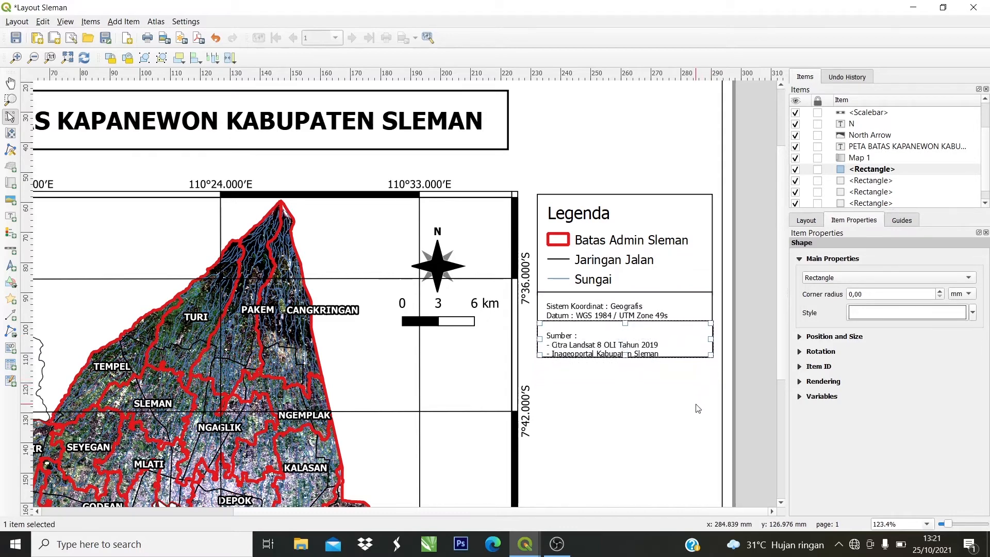
key("Down")
Shift the source label and the coordinate system label up about 1 mm each within their frames.
left_click(600, 348)
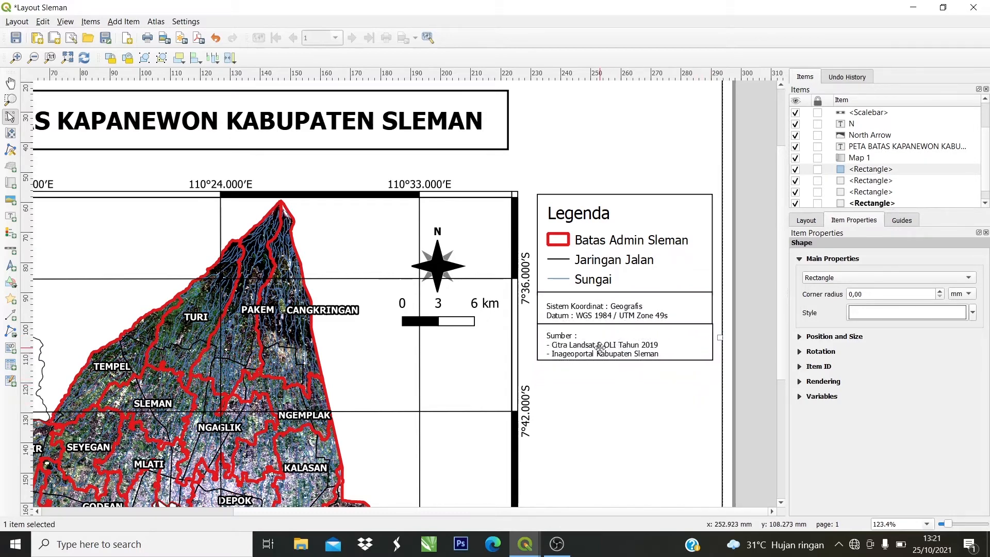
scroll(599, 347, "up", 1)
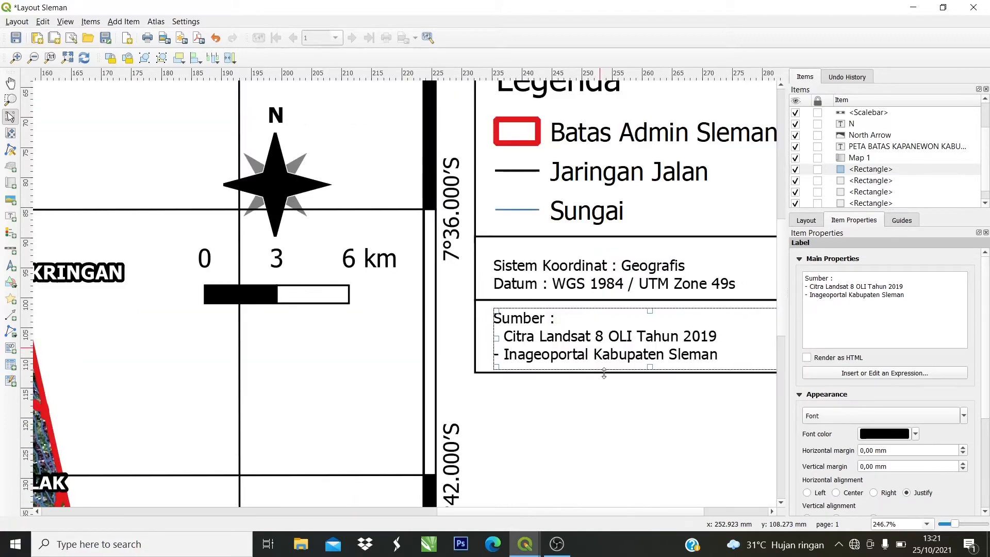
left_click(637, 299)
scroll(637, 298, "down", 1)
scroll(606, 289, "up", 1)
left_click(606, 288)
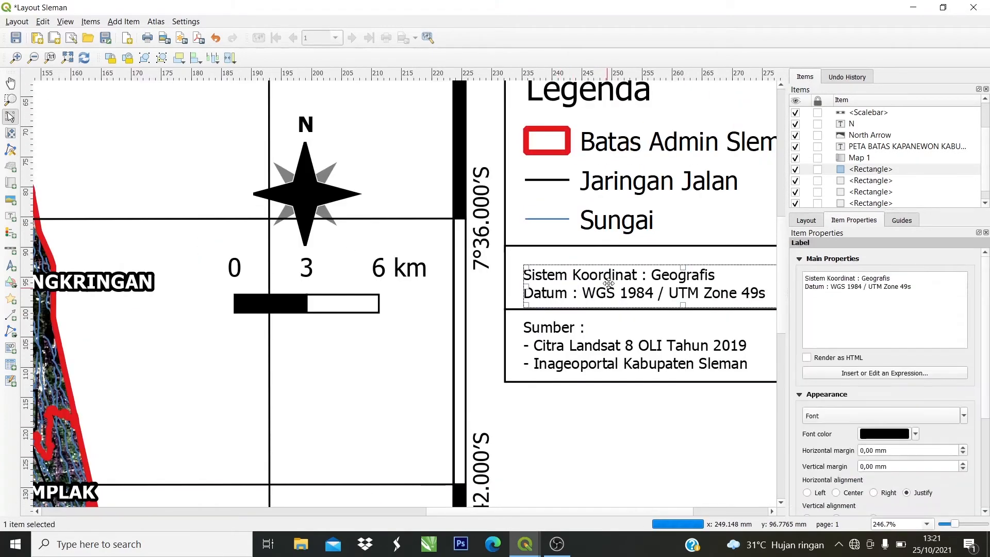
left_click_drag(607, 289, 607, 282)
left_click(573, 374)
scroll(573, 373, "down", 2)
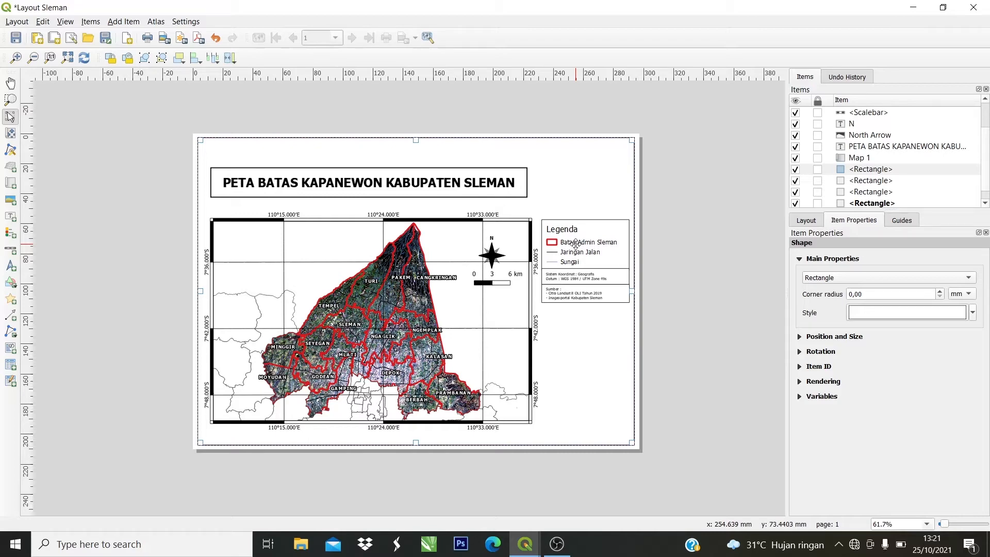
Insert the 27.UNY.png logo from the Acara 6 folder, about 33 mm wide, and position it about 10 mm below the source frame.
scroll(603, 314, "up", 1)
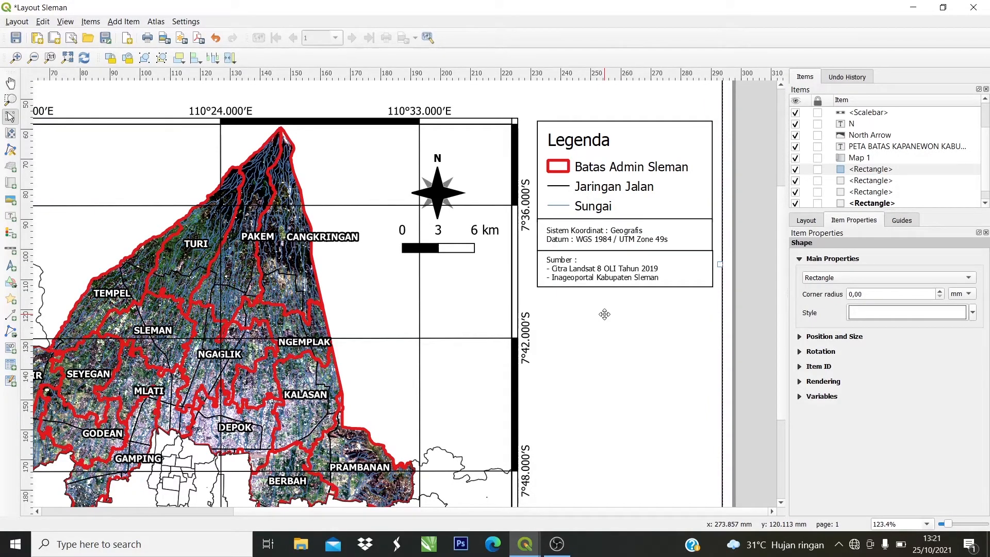
scroll(705, 268, "up", 2)
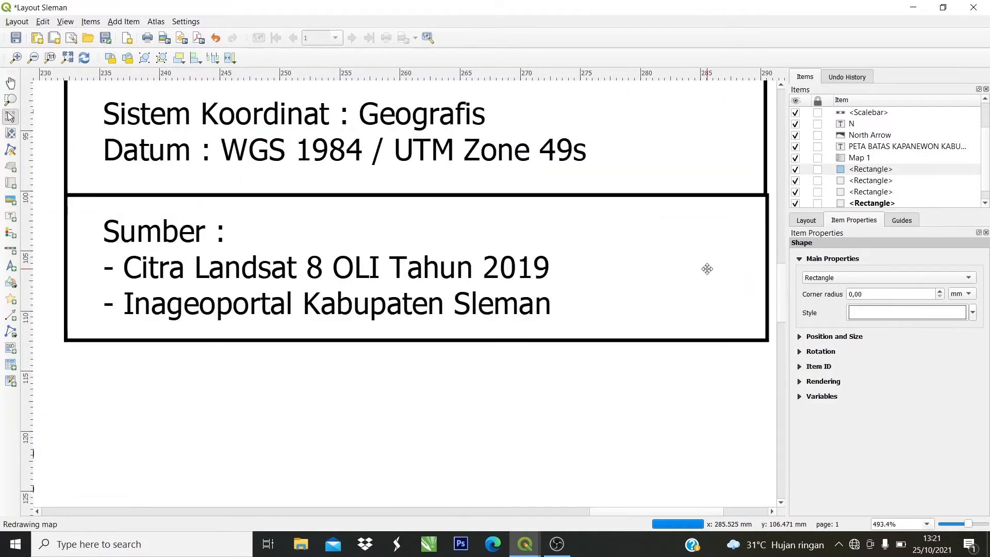
scroll(706, 269, "down", 1)
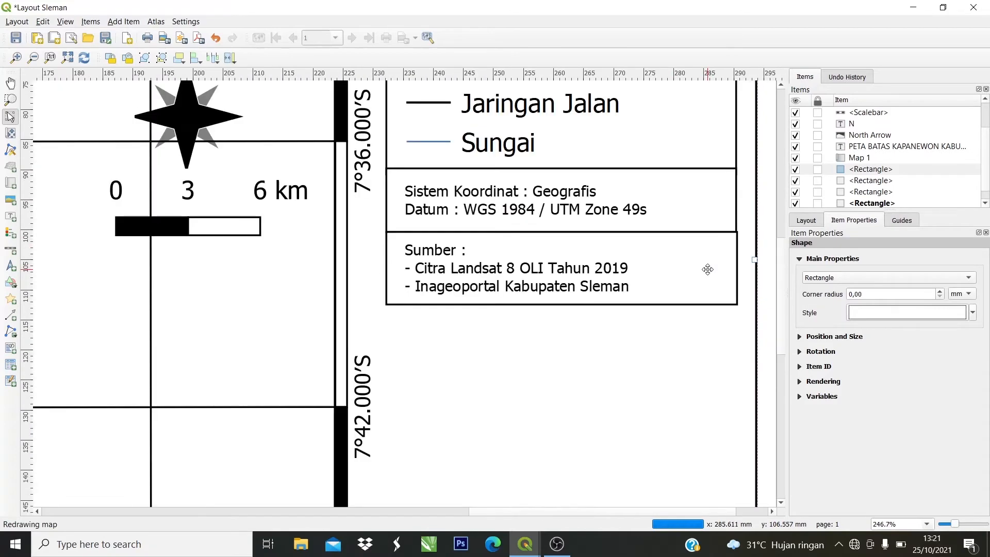
left_click(302, 544)
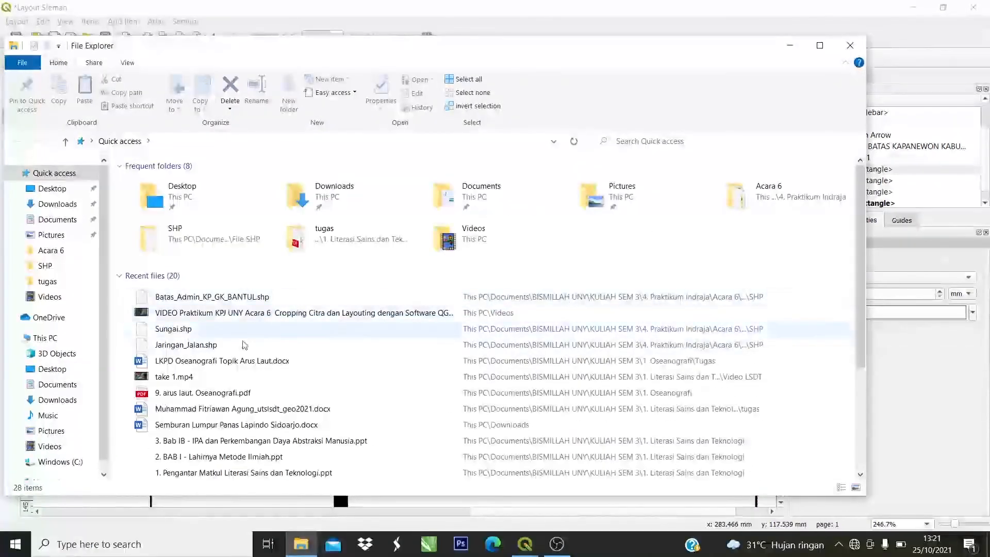
left_click(61, 250)
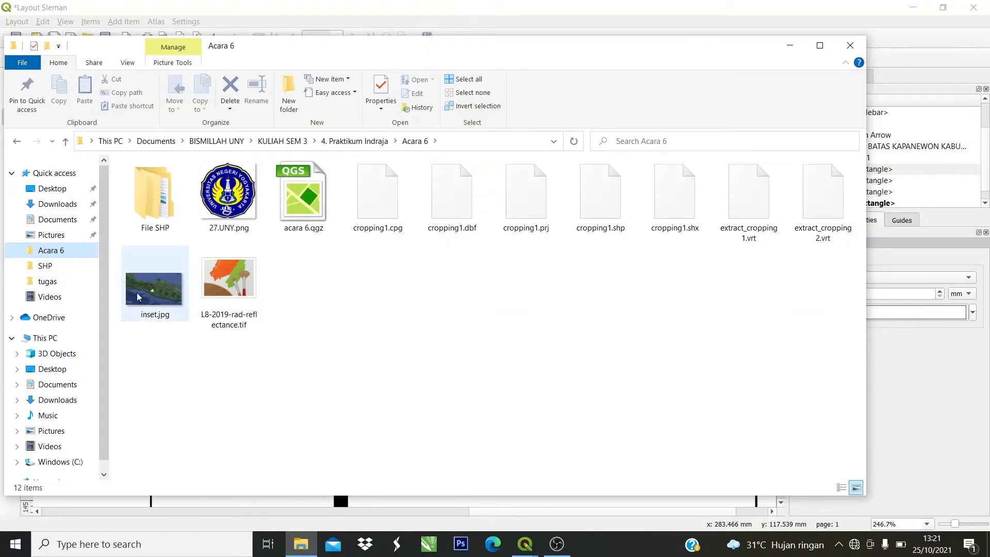
left_click(231, 219)
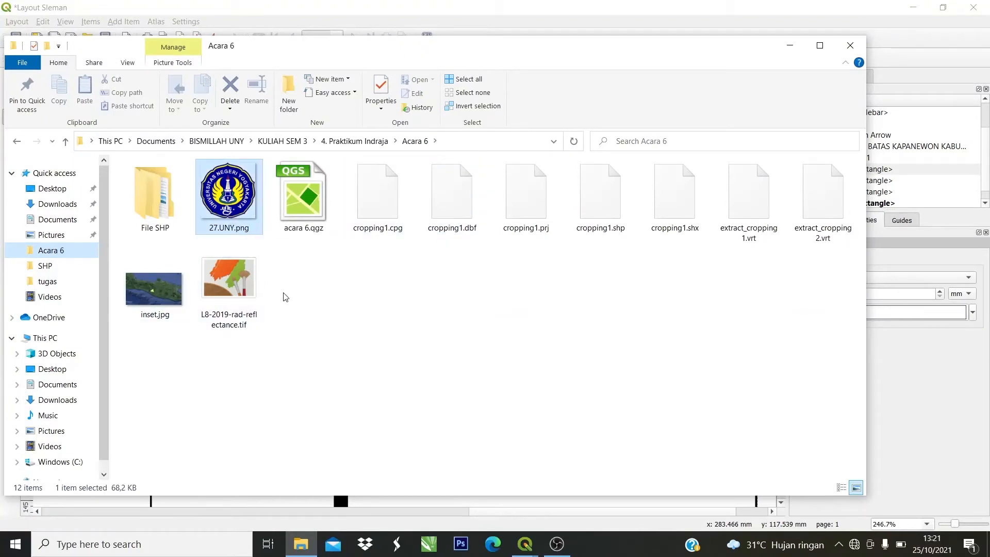
left_click_drag(285, 297, 576, 425)
key("ctrl+0")
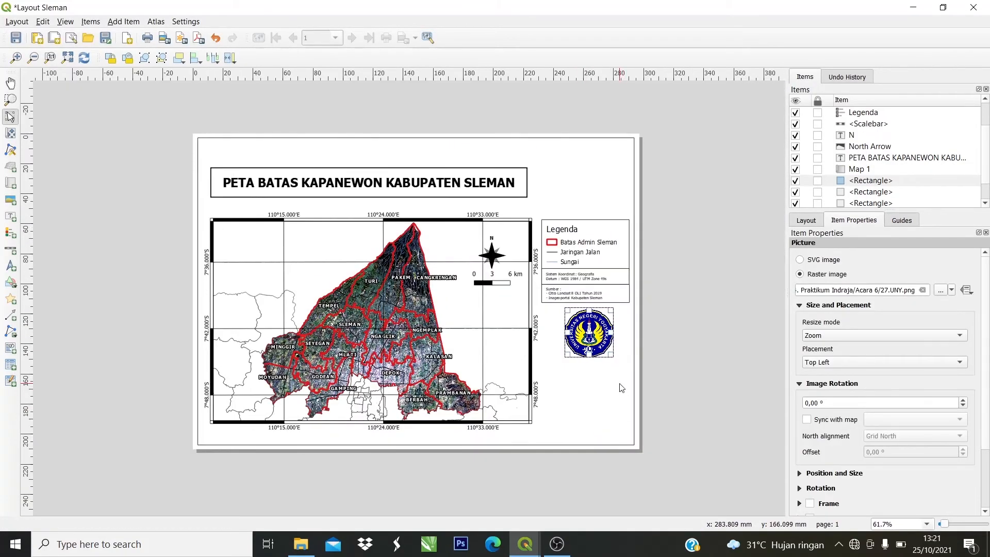
scroll(621, 388, "up", 1)
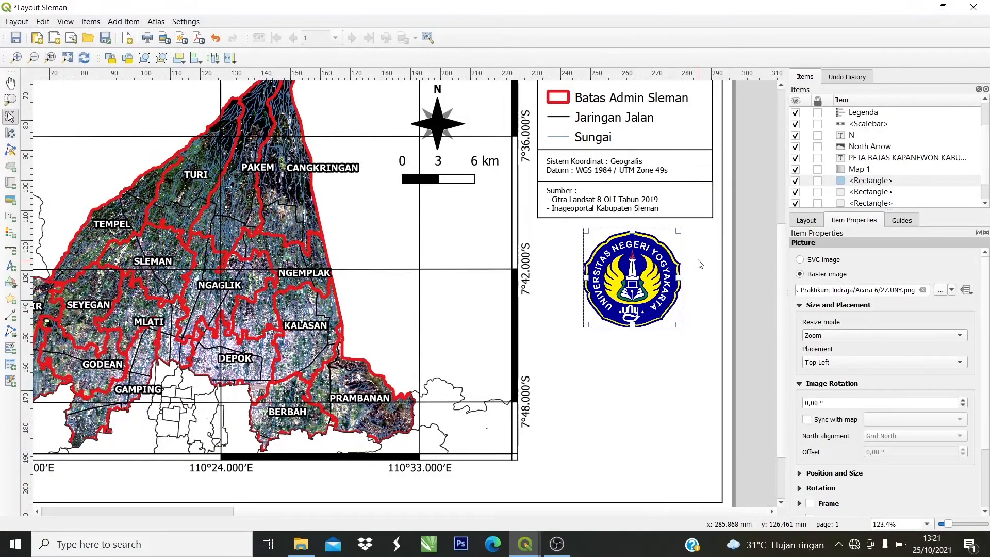
scroll(700, 264, "up", 1)
left_click_drag(611, 281, 603, 318)
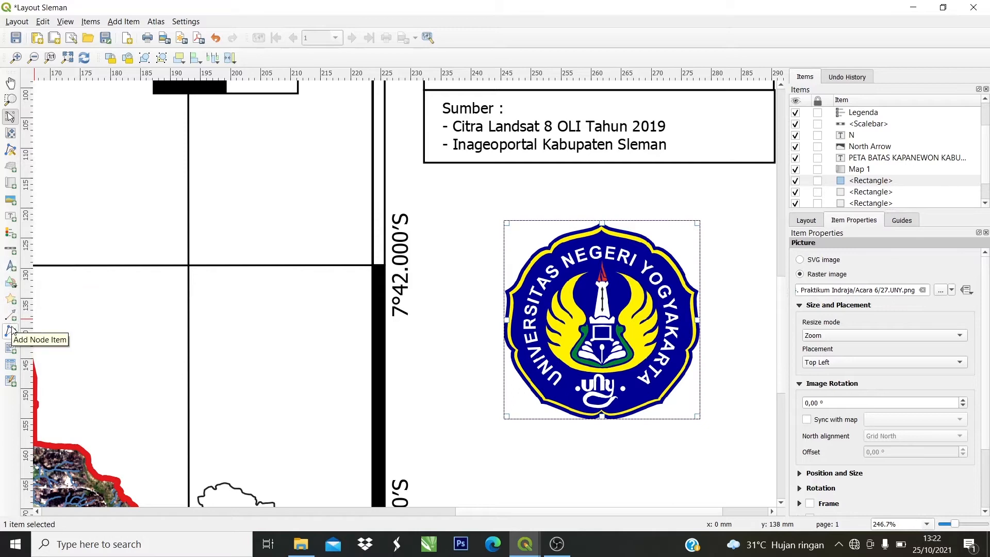
Add a label about 52 mm wide above the logo reading "PENDIDIKAN GEOGRAFI FAKULTAS ILMU SOSIAL UNIVERSITAS NEGERI YOGYAKARTA".
left_click(10, 216)
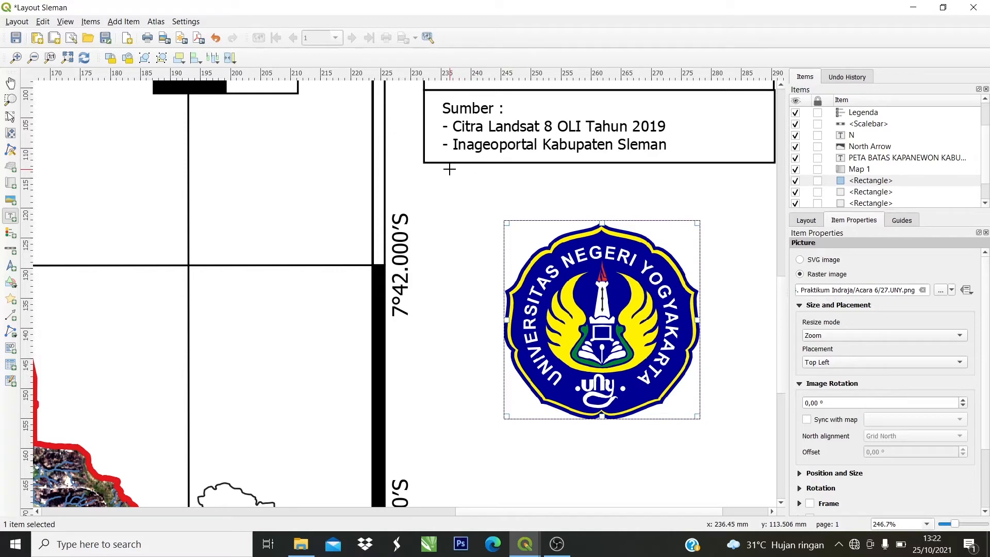
left_click_drag(449, 169, 762, 209)
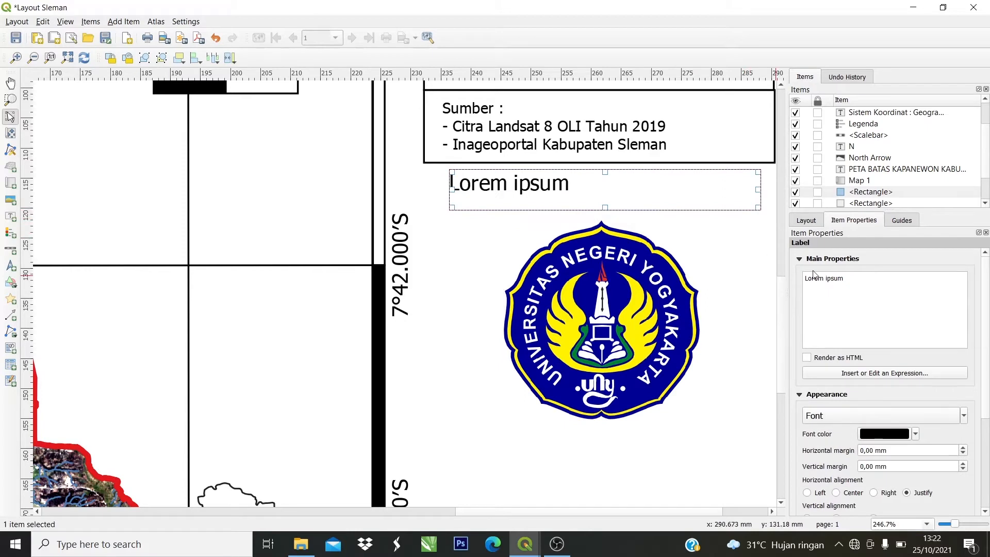
left_click_drag(847, 278, 744, 282)
type("Pendi")
key("BackSpace")
key("BackSpace")
key("BackSpace")
key("BackSpace")
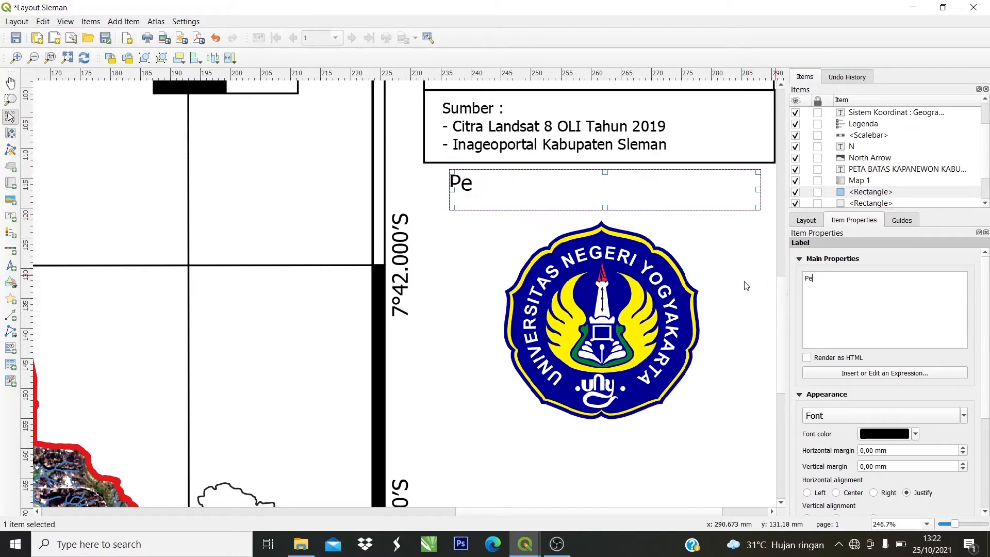
type("ENDIDIK")
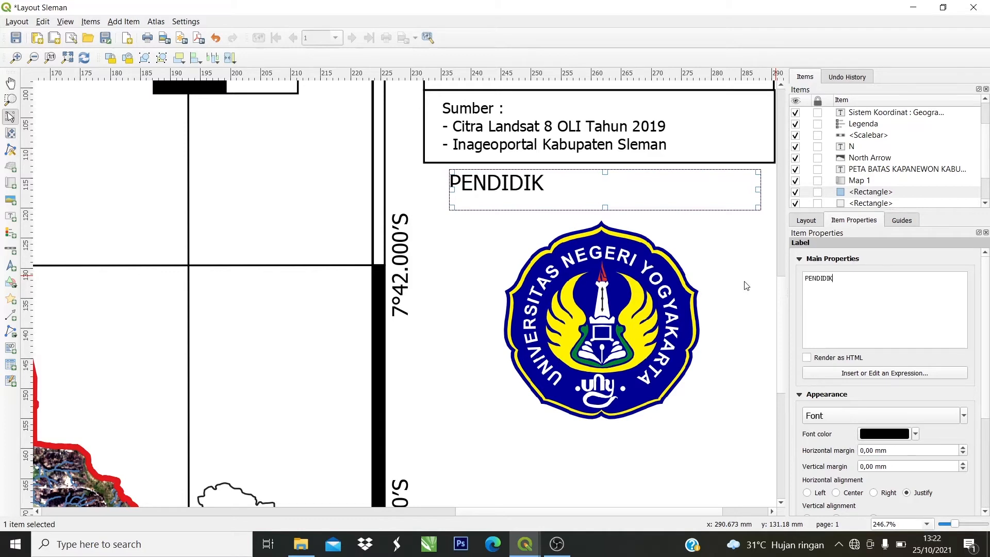
type("AN gEOGRAF")
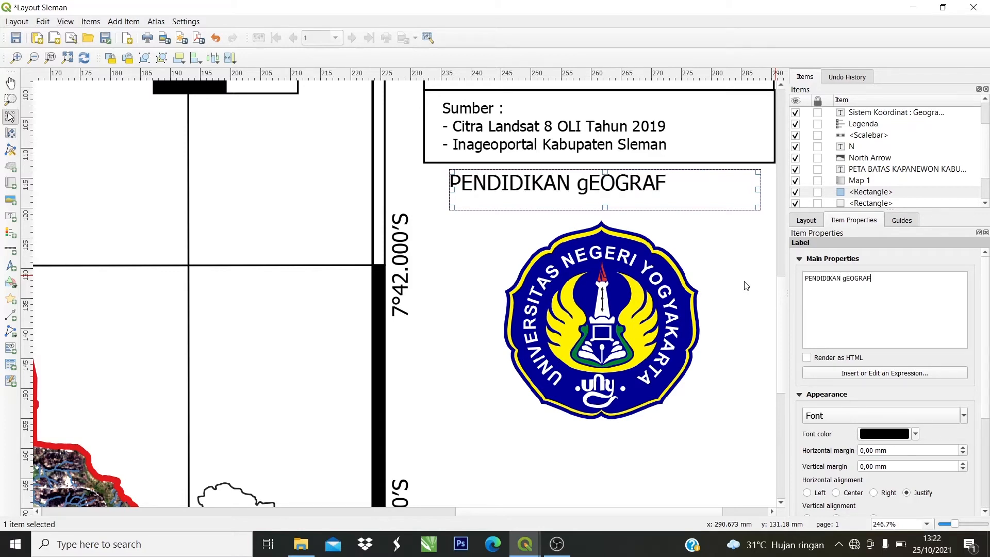
type("I FAKULTAS")
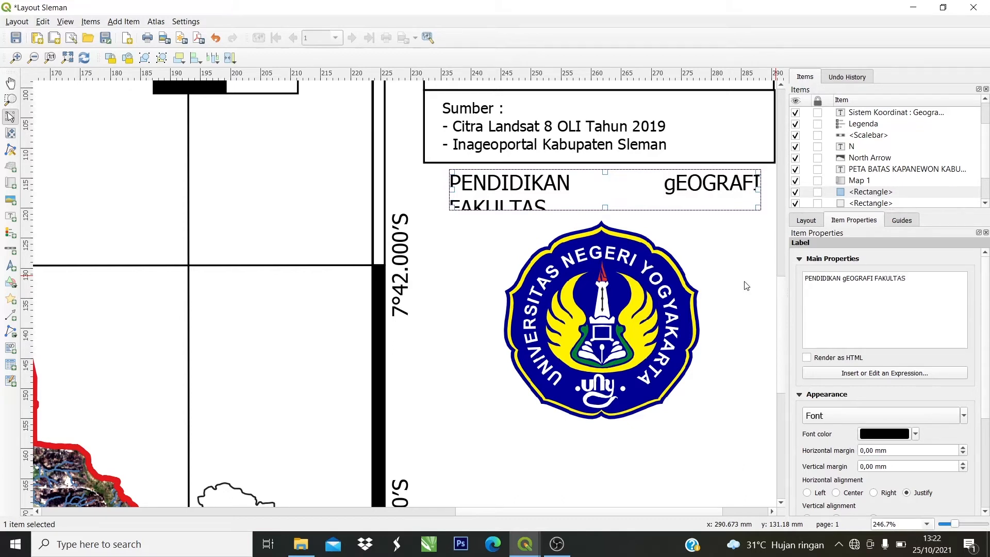
type(" ILMU SOSIAL")
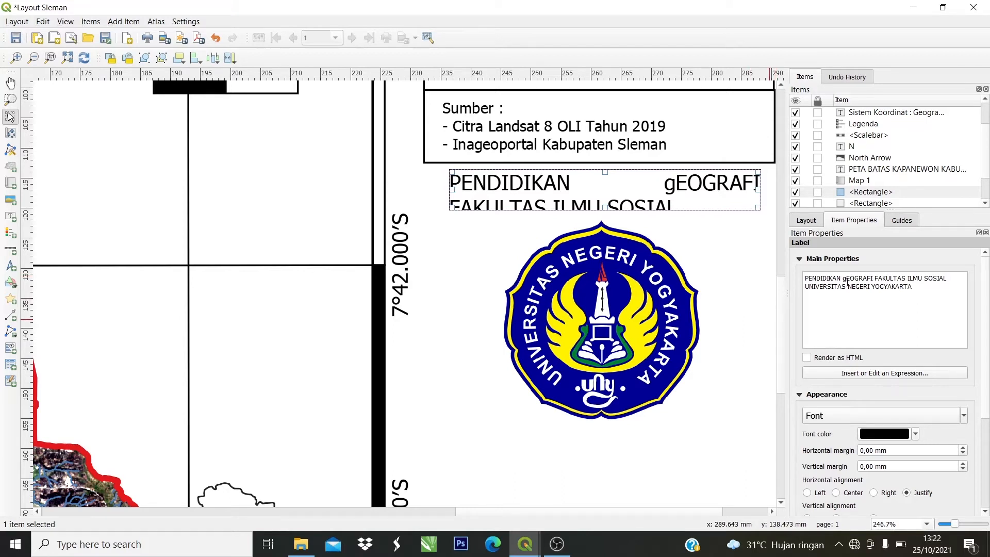
key("BackSpace")
type("G")
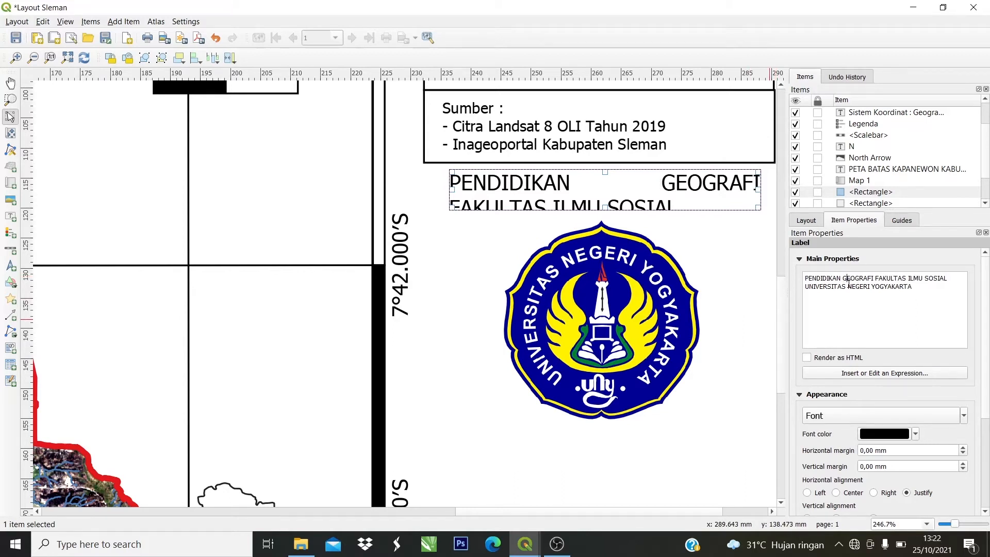
Set the institution label's font size to 5 pt and align its text to the center horizontally and the middle vertically.
left_click(963, 415)
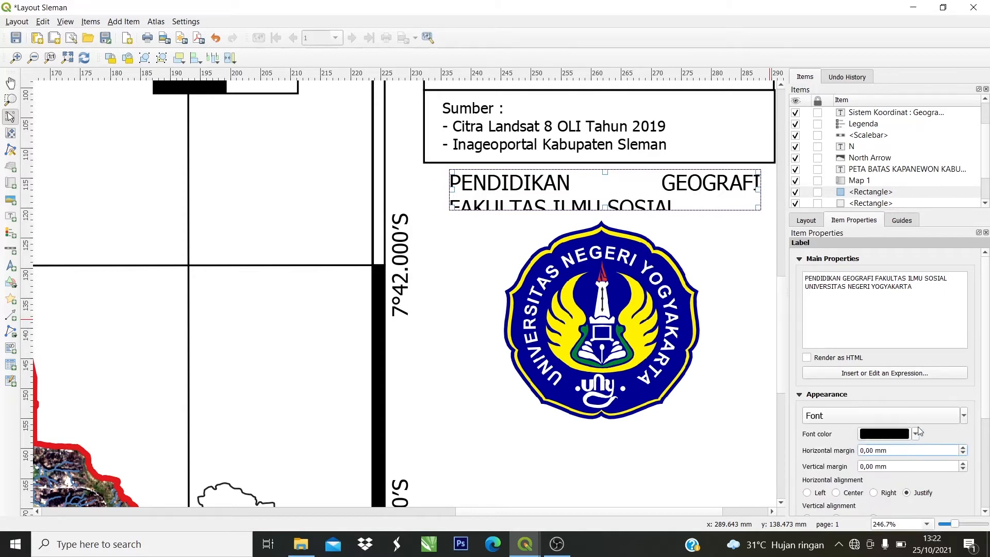
left_click(964, 418)
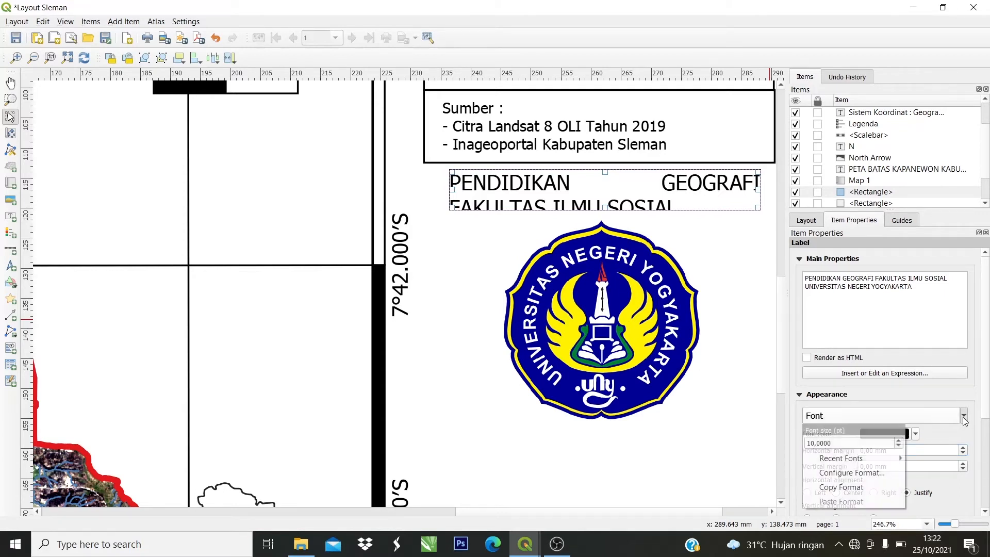
left_click(898, 447)
left_click(897, 446)
left_click(898, 446)
left_click(898, 446)
left_click(897, 447)
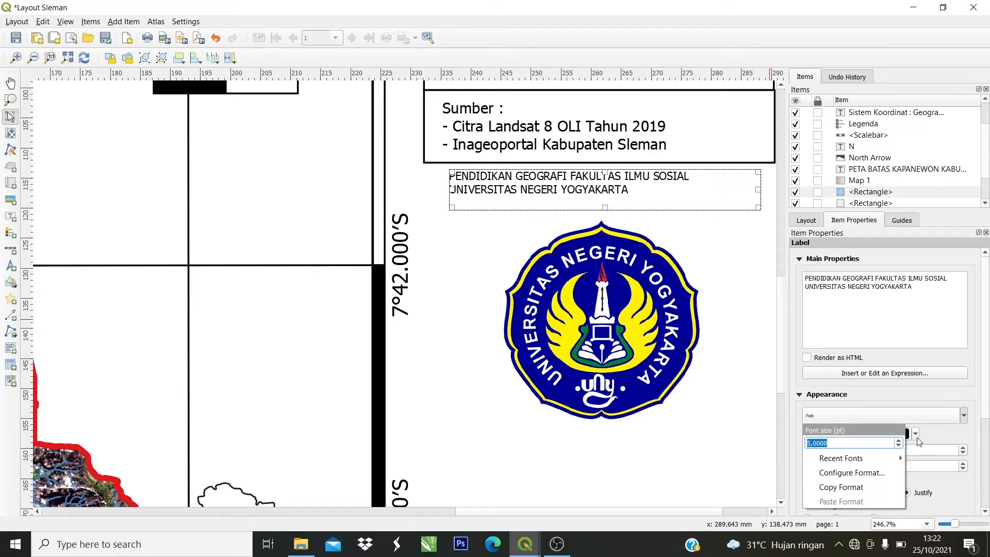
left_click(949, 438)
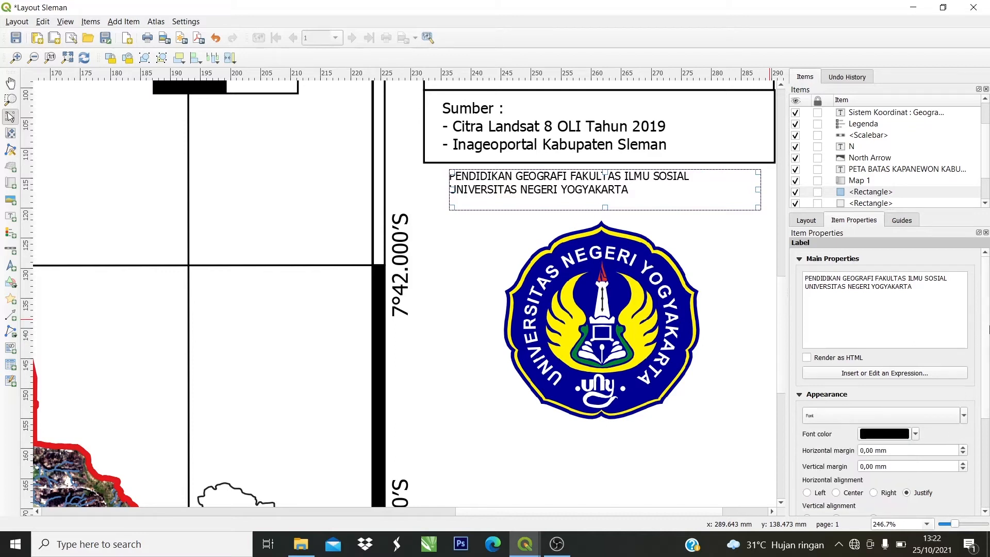
scroll(887, 392, "down", 3)
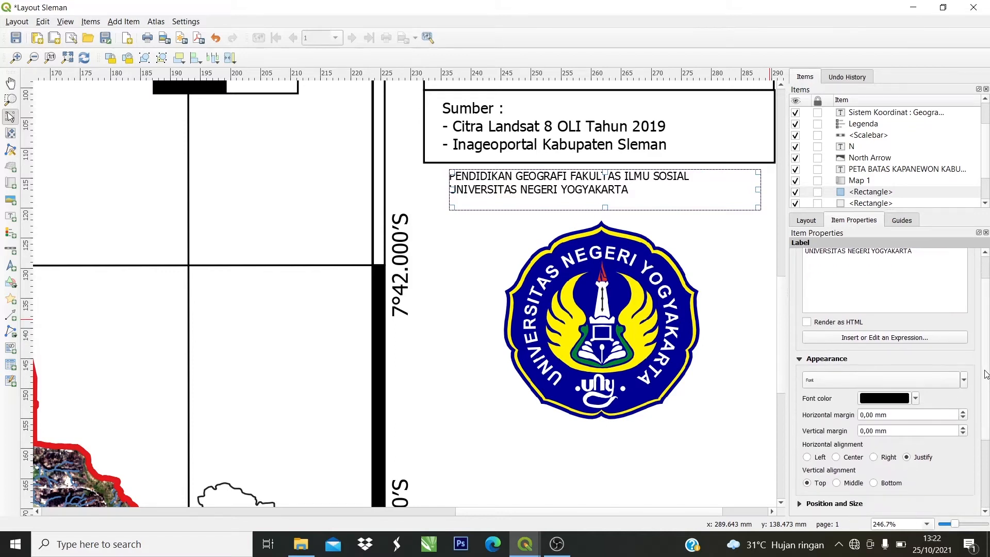
left_click(836, 410)
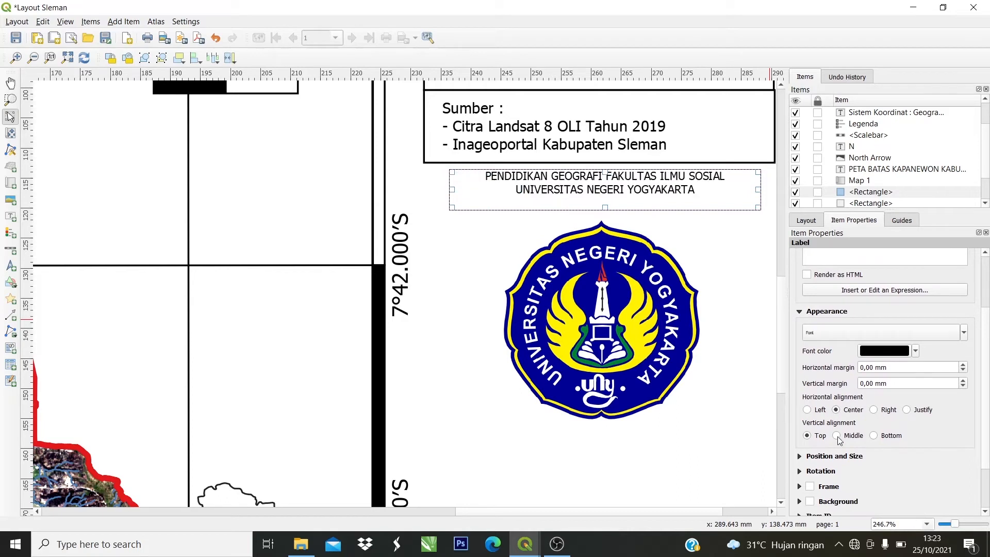
left_click(836, 437)
Move the university logo up about 1 mm, closer to the institution label.
left_click(681, 274)
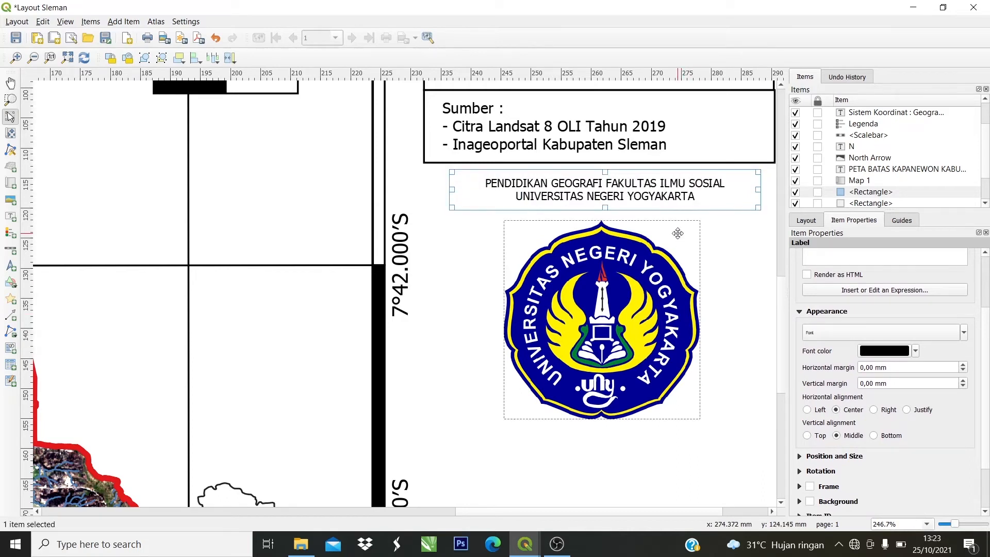
left_click(685, 204)
left_click(665, 197)
left_click_drag(621, 282, 620, 275)
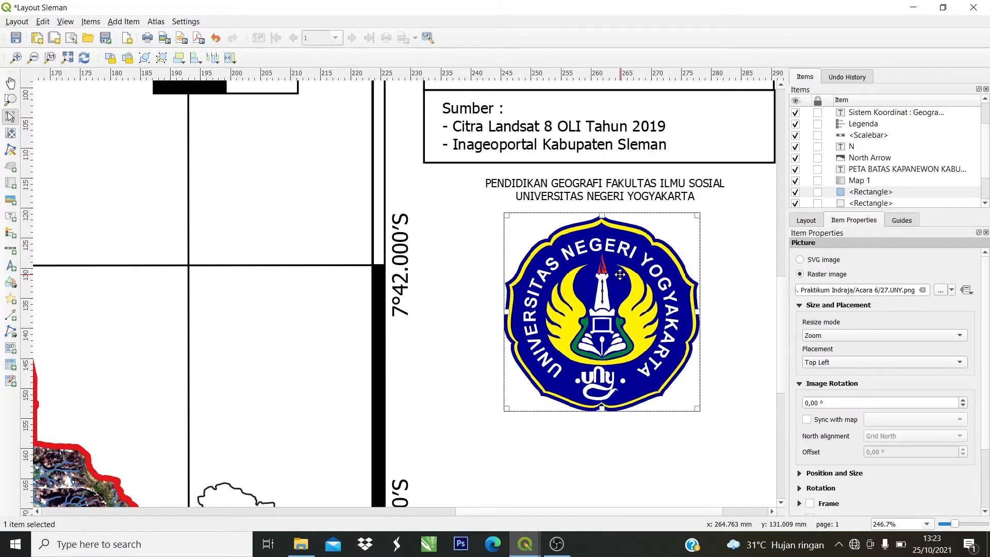
Check the placement of the institution label and logo on the full page and up close.
left_click(709, 304)
key("ctrl+0")
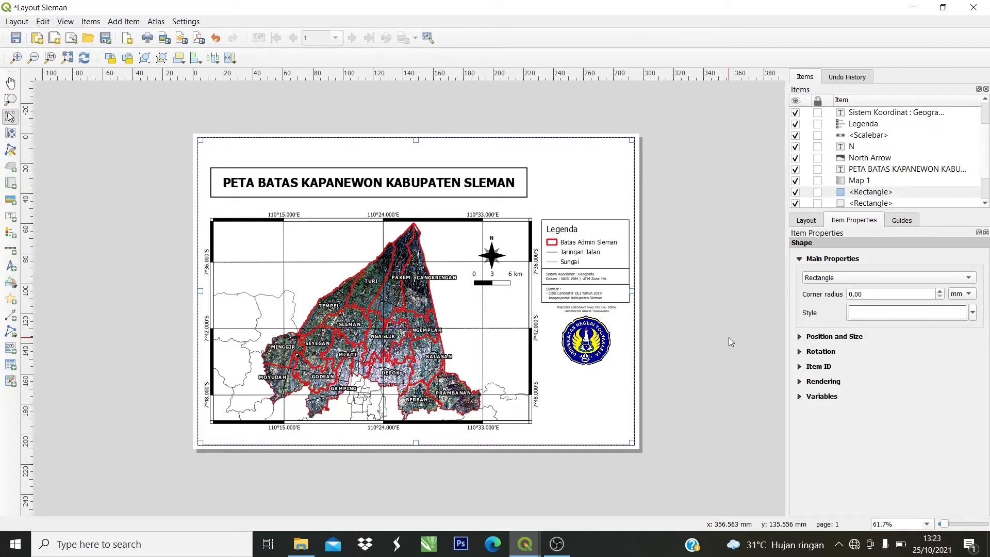
scroll(585, 307, "up", 1)
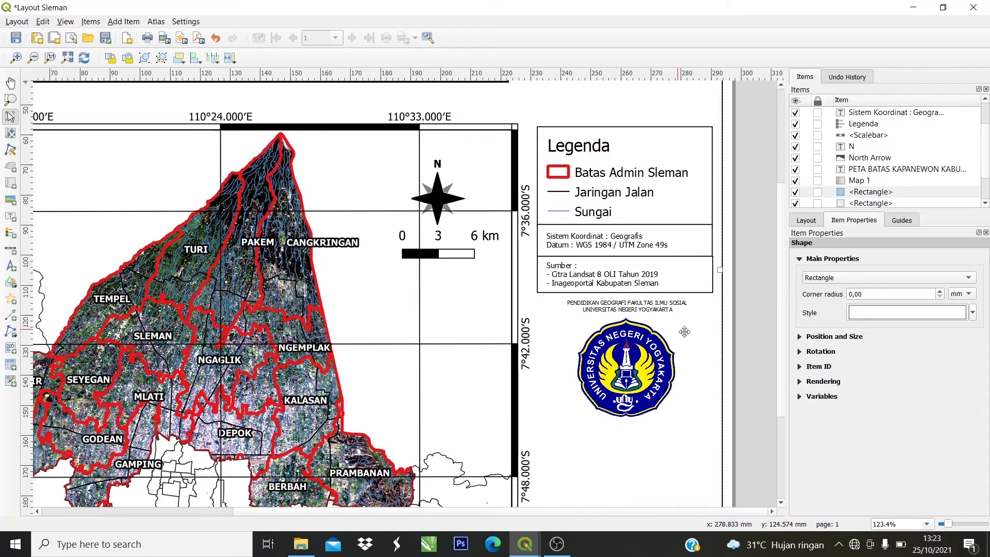
scroll(684, 331, "up", 1)
scroll(705, 379, "down", 1)
scroll(714, 428, "up", 1)
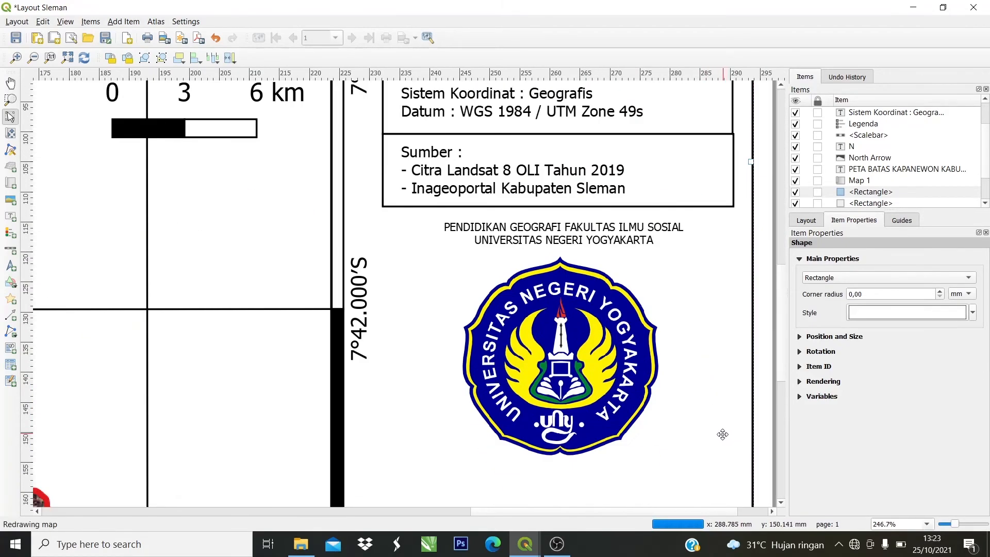
scroll(660, 447, "down", 1)
scroll(695, 488, "up", 1)
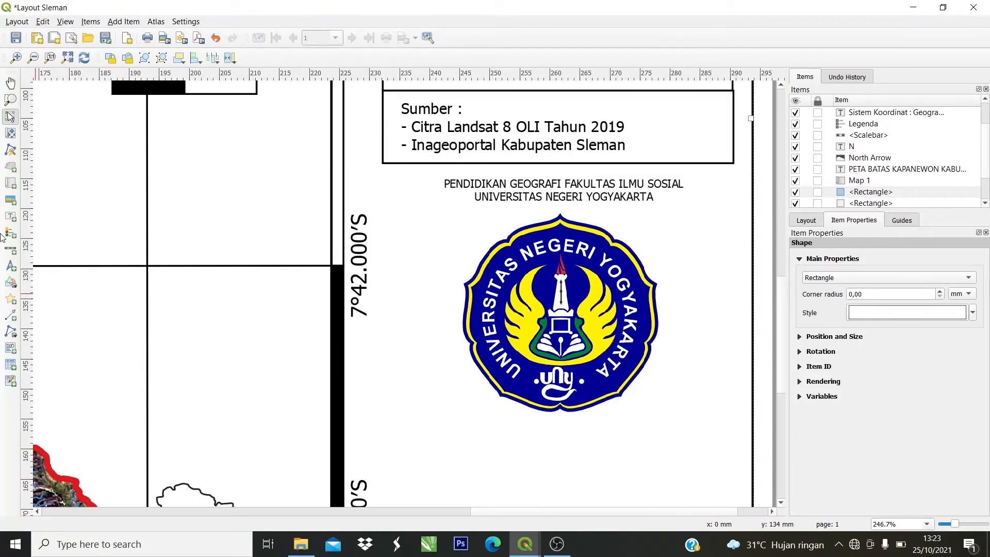
Add a label about 36 mm wide below the logo containing the author's full name, the student number and "Kelas A".
left_click(11, 217)
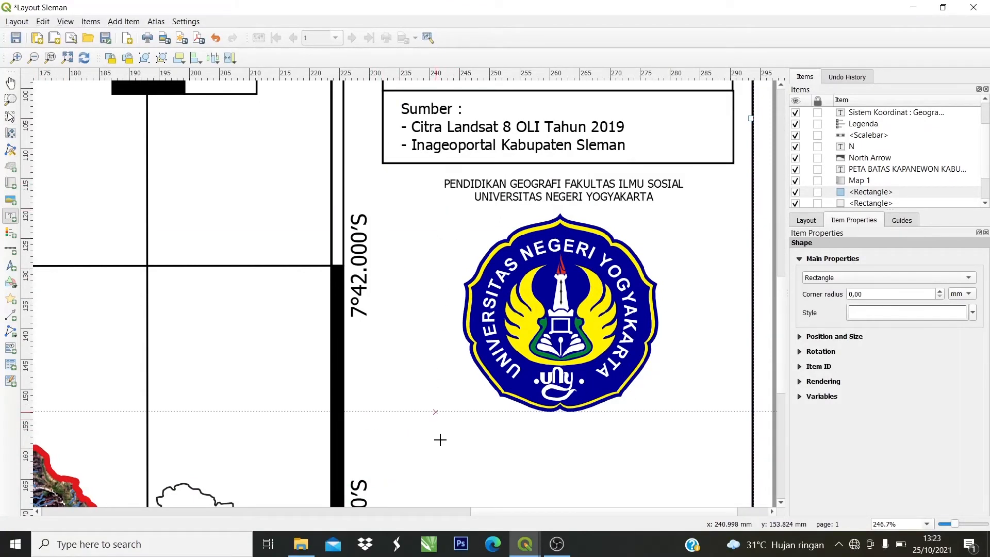
left_click_drag(439, 420, 658, 477)
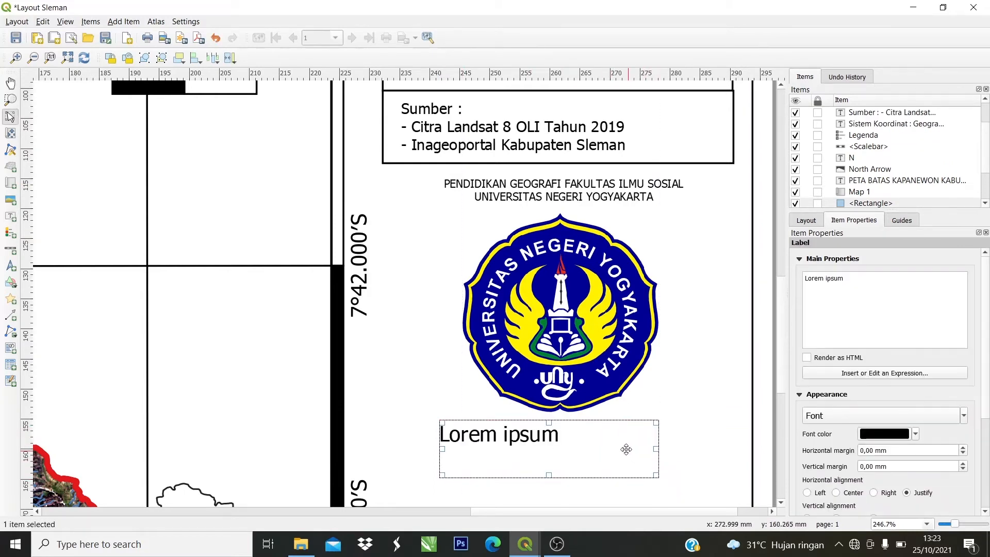
key("BackSpace")
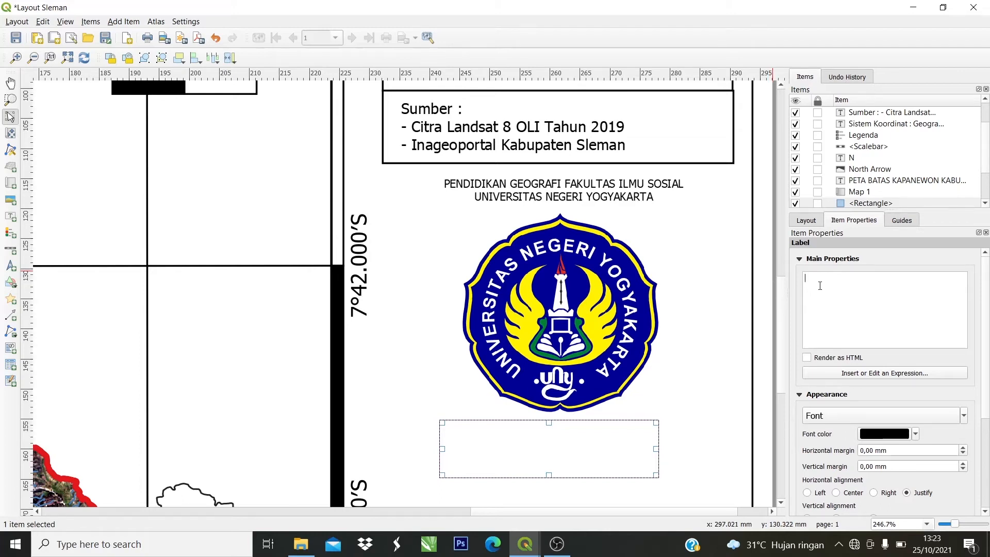
type("mUHA")
key("BackSpace")
key("BackSpace")
key("BackSpace")
key("BackSpace")
type("MUhammad")
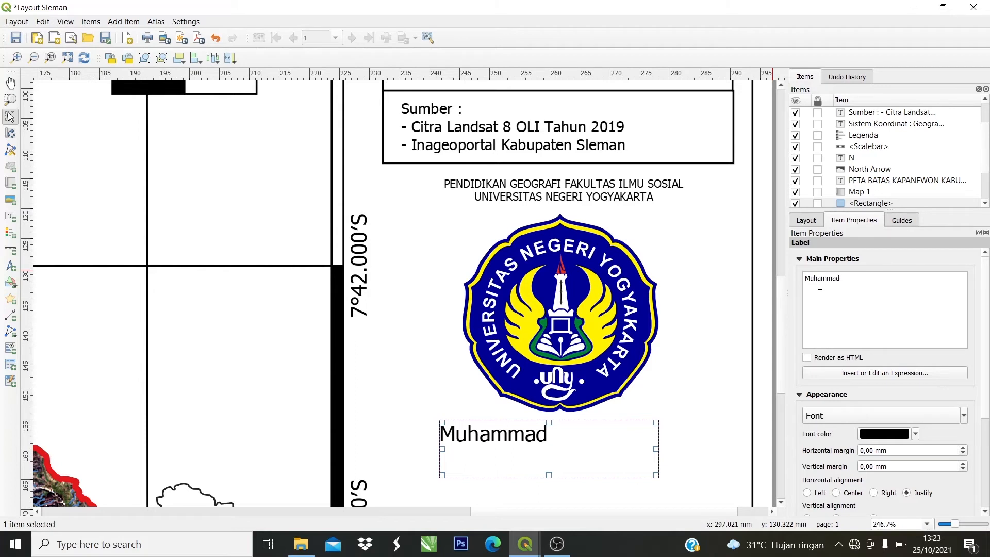
type(" Fitriawan")
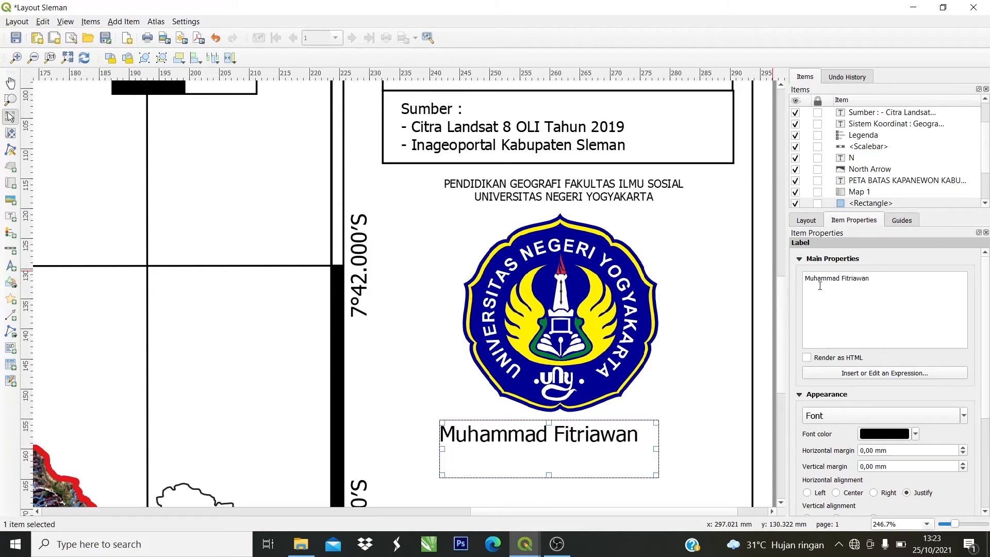
type(" Agung")
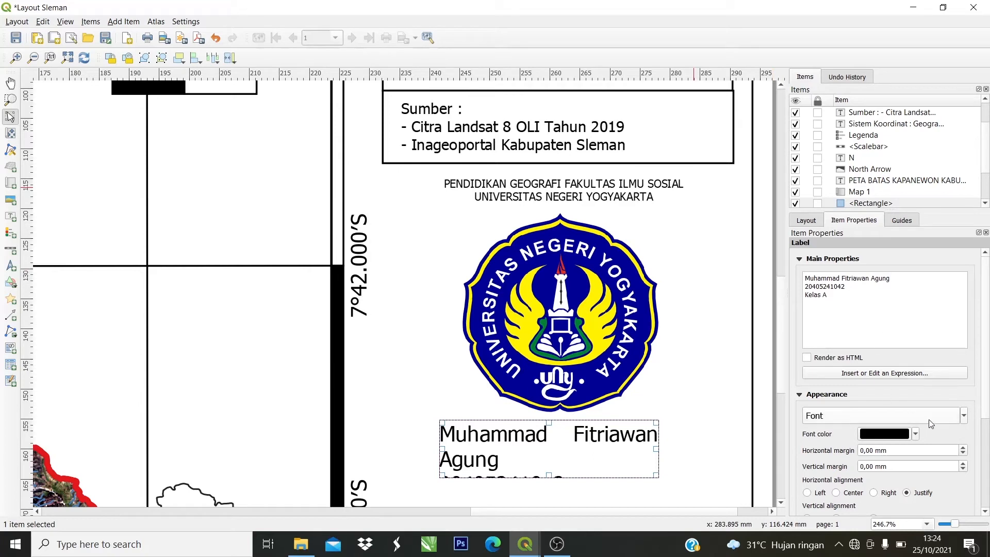
Set the author label's font size to 5 pt and align its text to the center horizontally and the middle vertically.
left_click(963, 416)
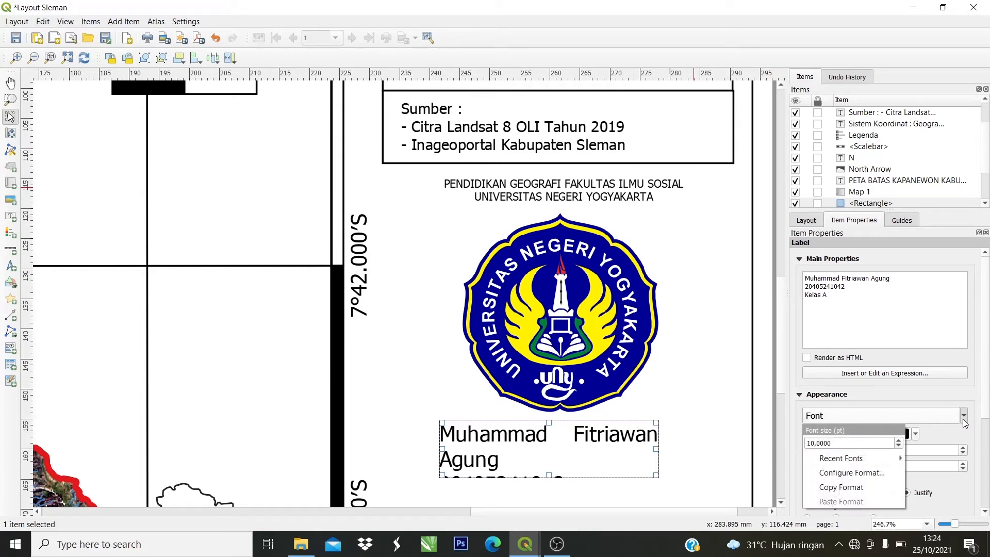
left_click(898, 447)
left_click(898, 446)
left_click(898, 447)
left_click(897, 446)
left_click(898, 446)
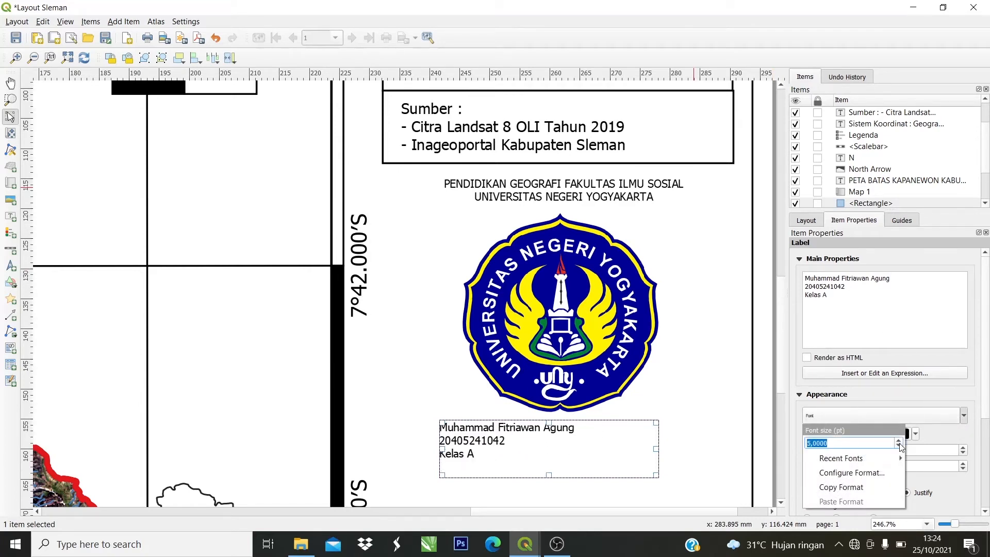
left_click(981, 368)
scroll(985, 407, "down", 3)
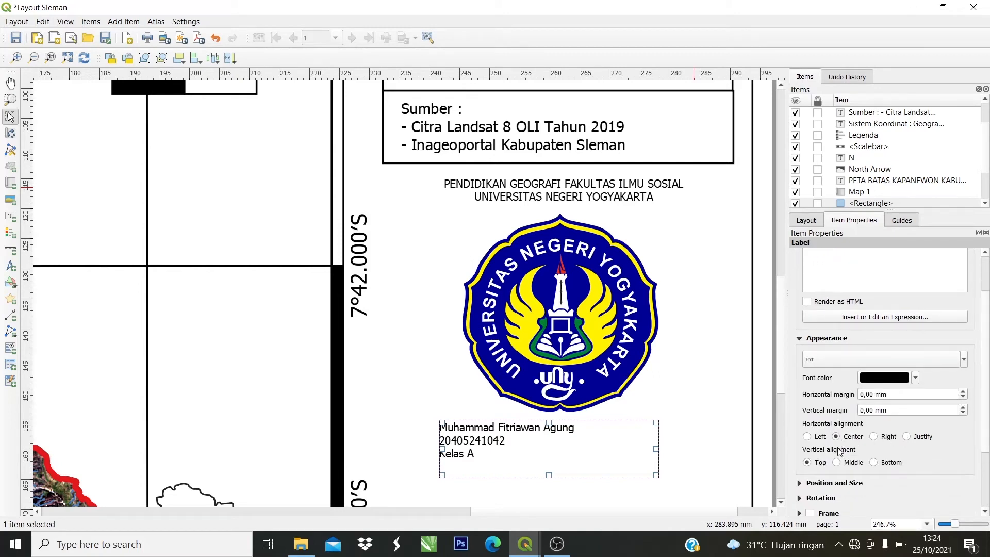
left_click(836, 462)
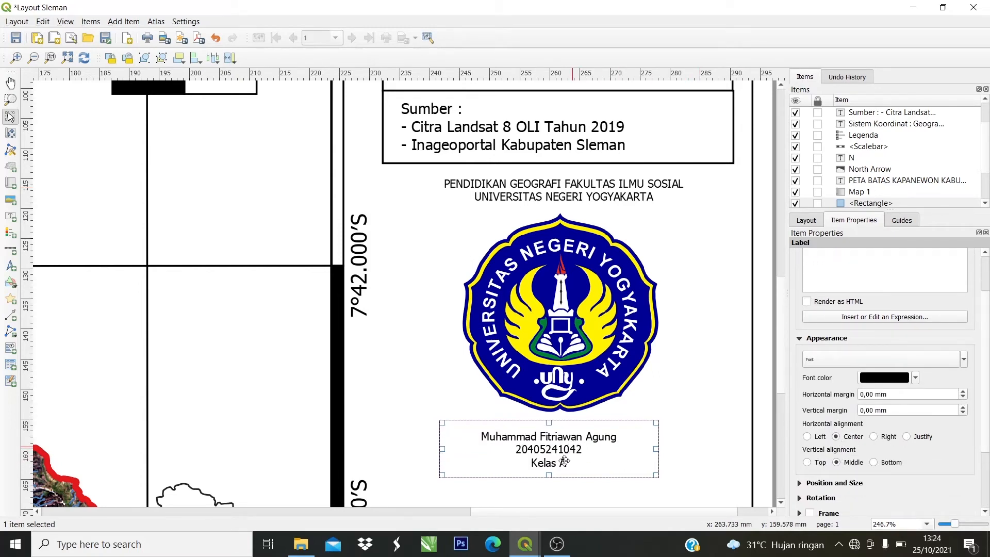
Shorten the author label to about 7 mm tall and shift it to sit centered beneath the logo.
left_click_drag(548, 475, 565, 440)
left_click(653, 371)
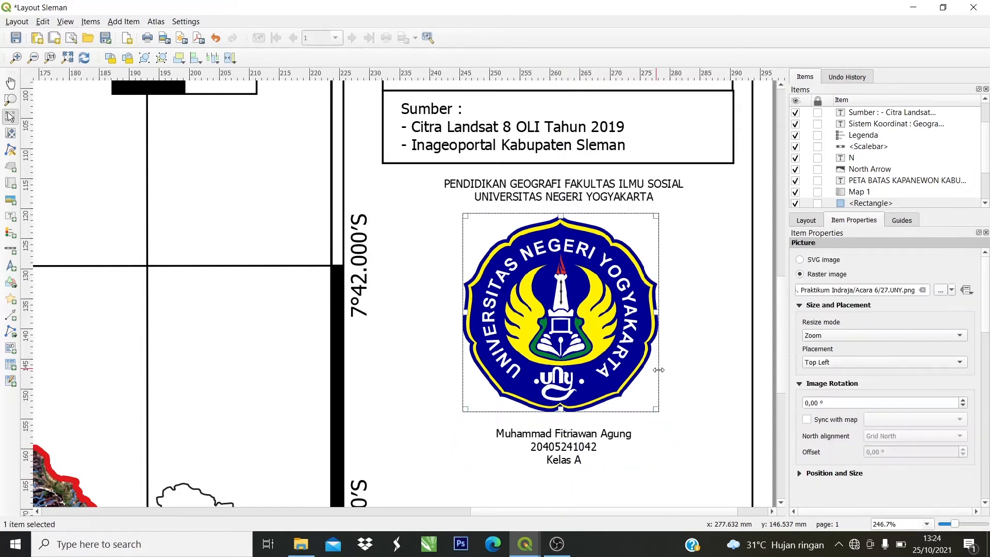
scroll(654, 371, "down", 1)
left_click(739, 369)
scroll(704, 331, "down", 1)
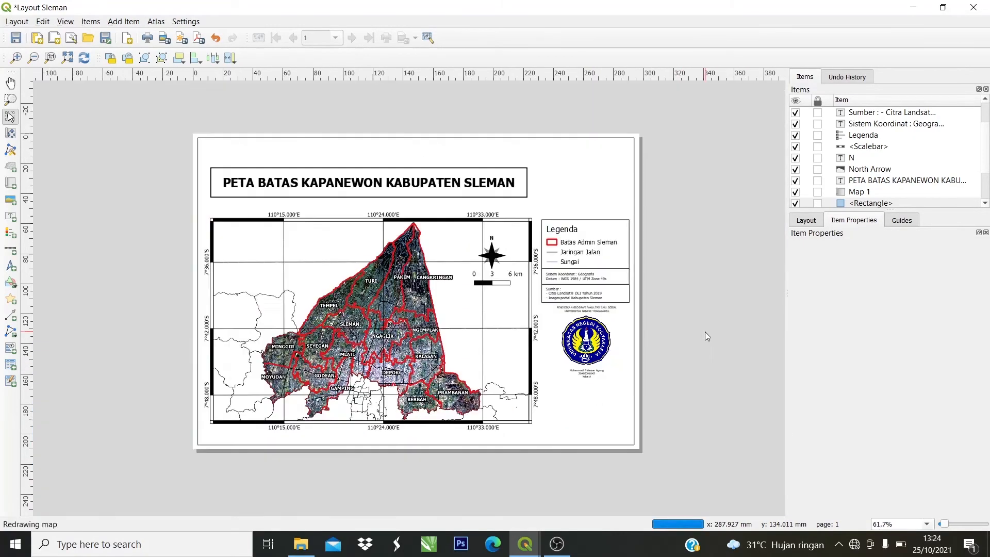
Shrink the logo to about 24 mm wide, re-center it under the institution label, and move the author label up about 8 mm.
scroll(704, 332, "up", 1)
left_click(670, 381)
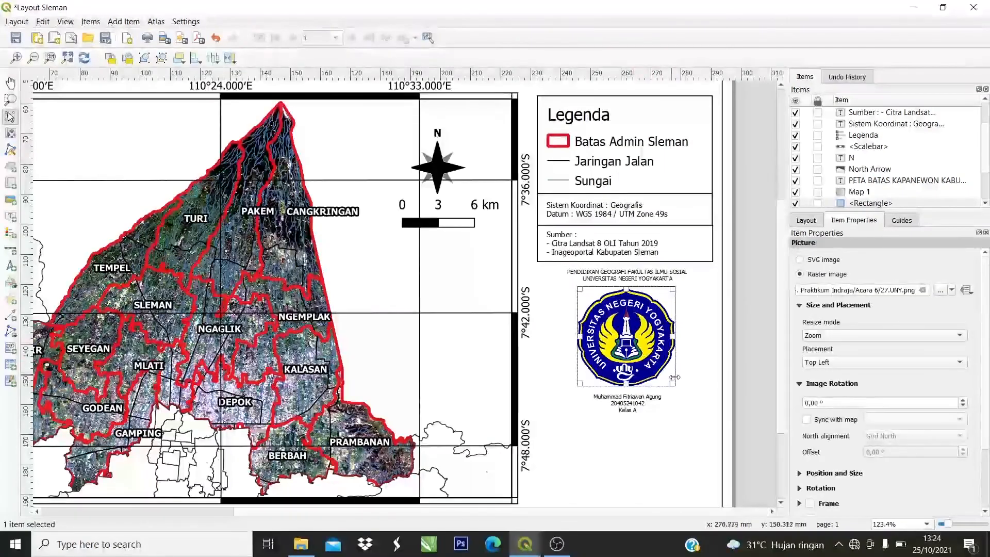
left_click_drag(672, 382, 620, 363)
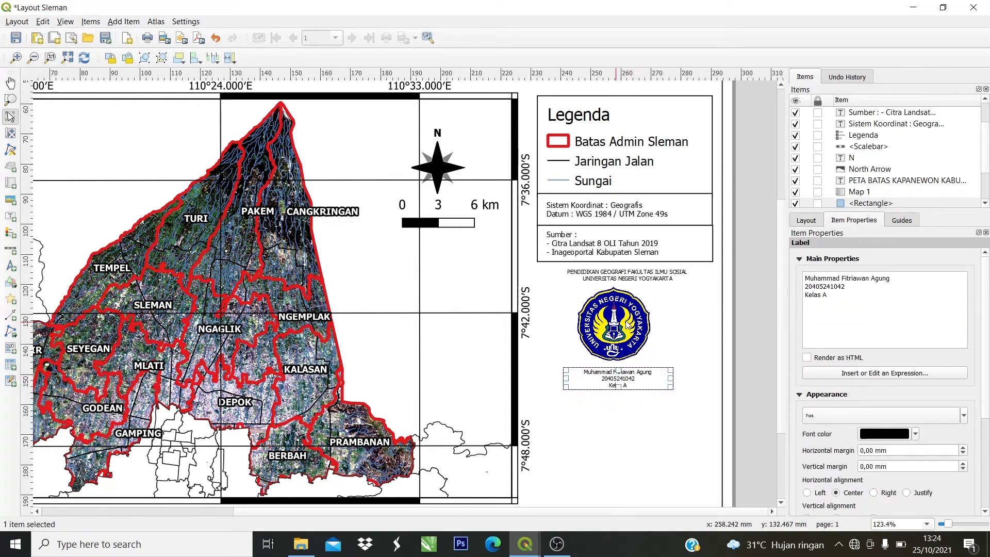
left_click_drag(615, 321, 626, 317)
left_click(702, 210)
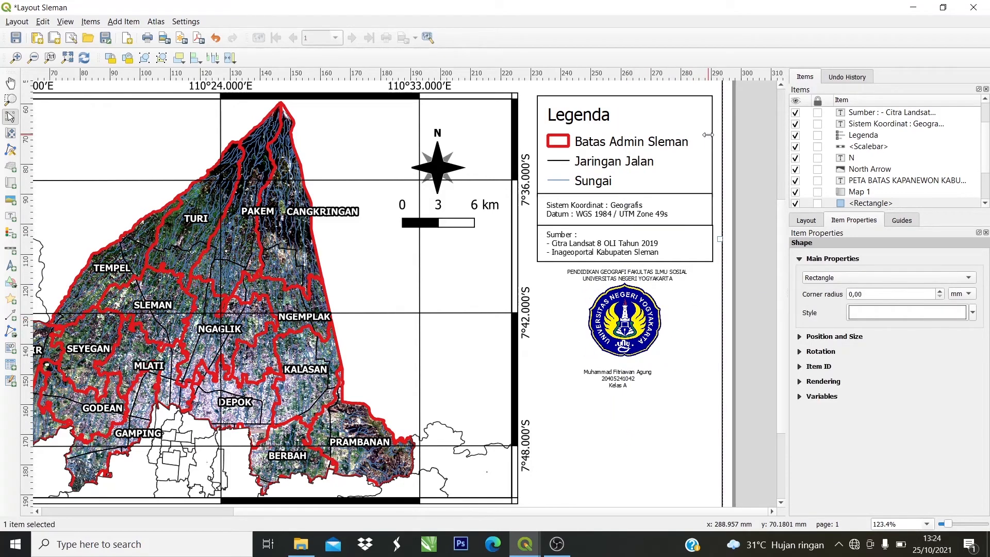
Narrow the legend, coordinate system and source frames to a matching width of about 56 mm by moving their right edges inward.
left_click_drag(707, 134, 701, 146)
left_click(703, 212)
scroll(707, 213, "up", 1)
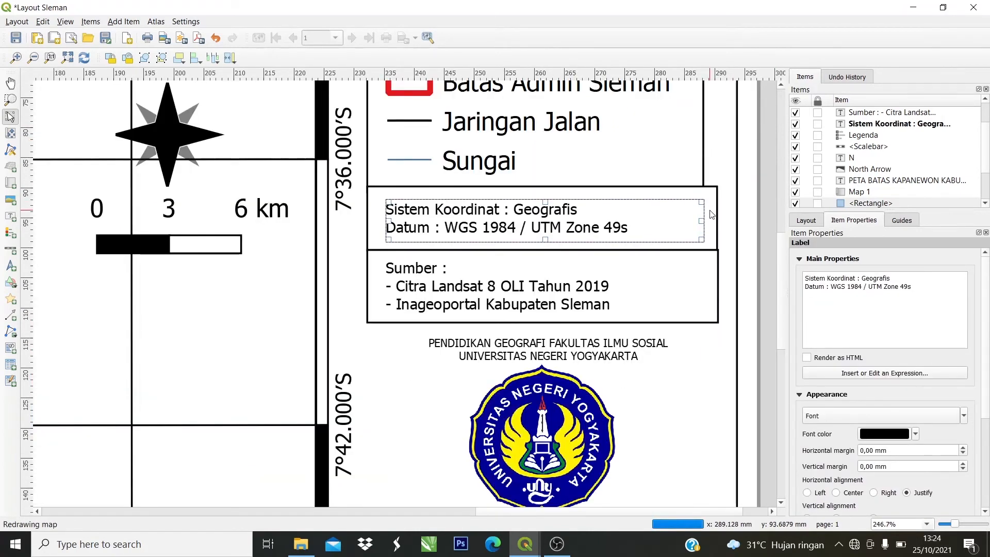
left_click(716, 219)
left_click_drag(716, 219, 703, 218)
left_click(718, 287)
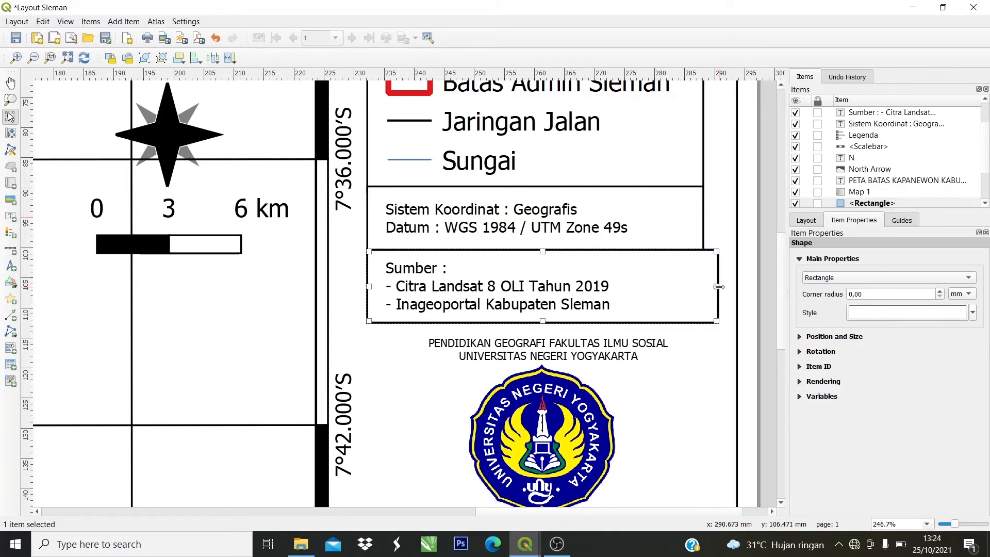
left_click_drag(717, 287, 703, 286)
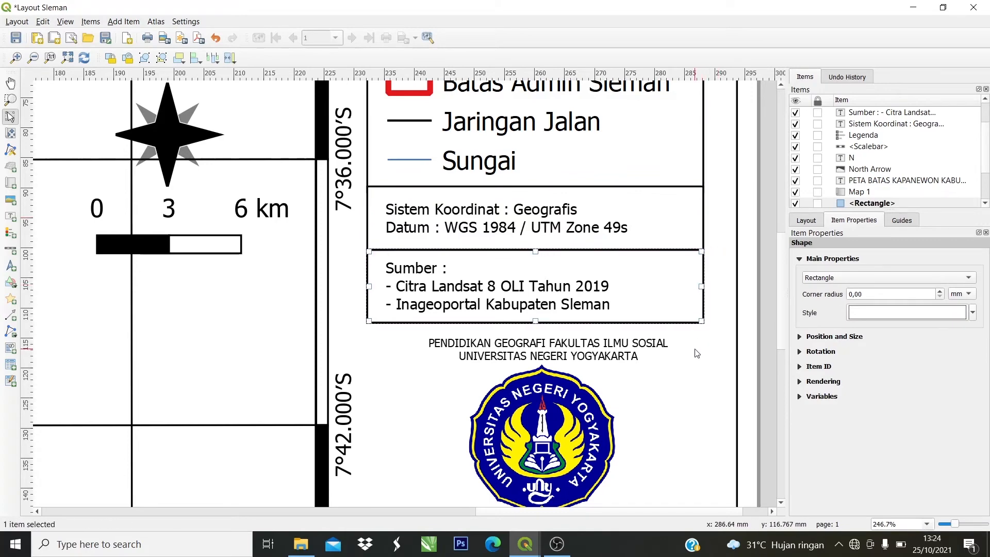
Shift the institution label, university logo and author label left so they sit centered beneath the source frame.
scroll(696, 349, "down", 1)
scroll(647, 400, "down", 1)
scroll(646, 400, "up", 1)
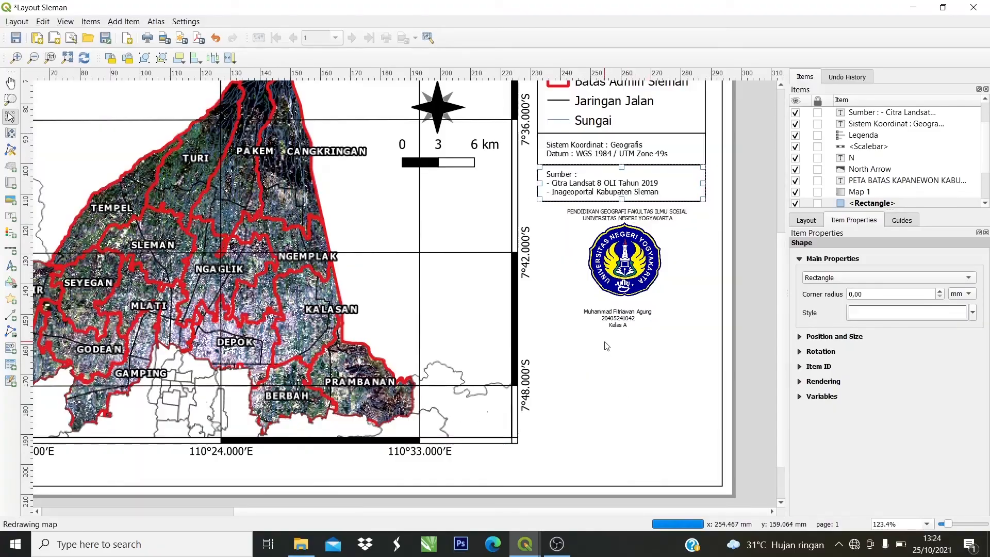
left_click(623, 214)
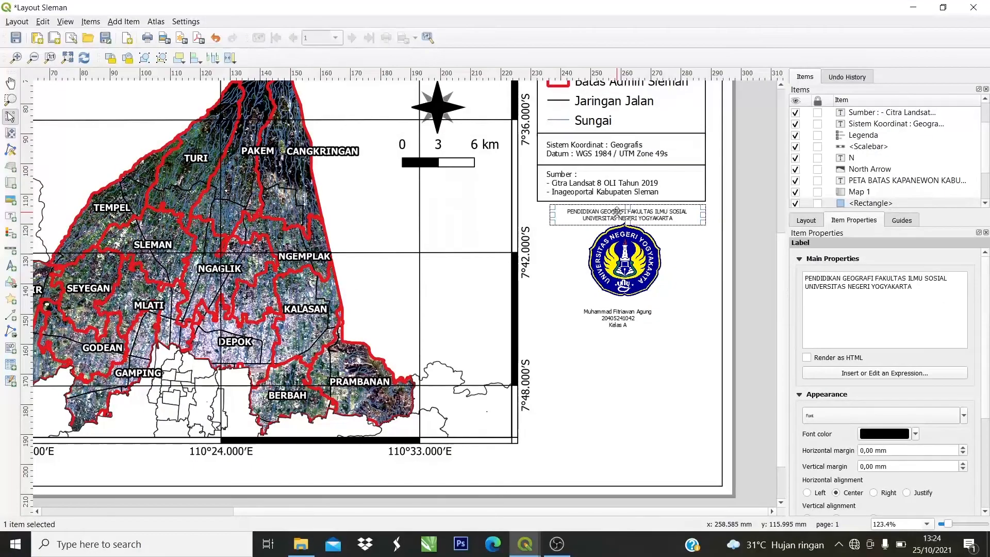
scroll(616, 212, "up", 1)
left_click_drag(617, 212, 613, 214)
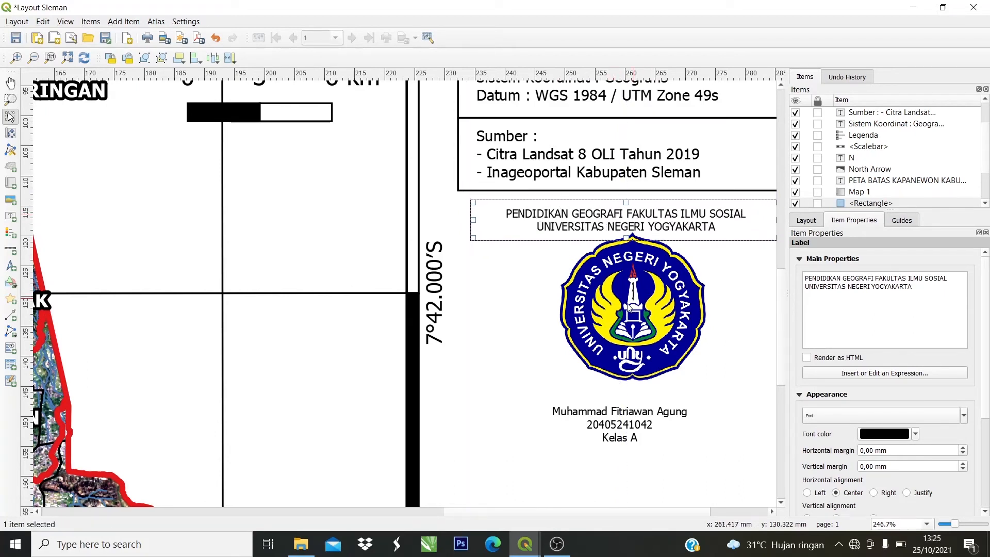
left_click_drag(630, 307, 616, 310)
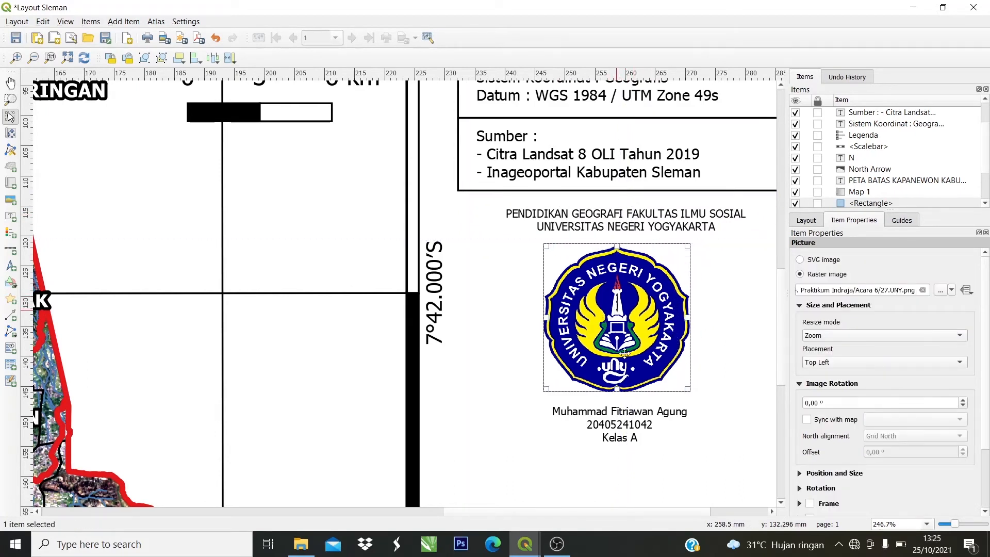
left_click(625, 413)
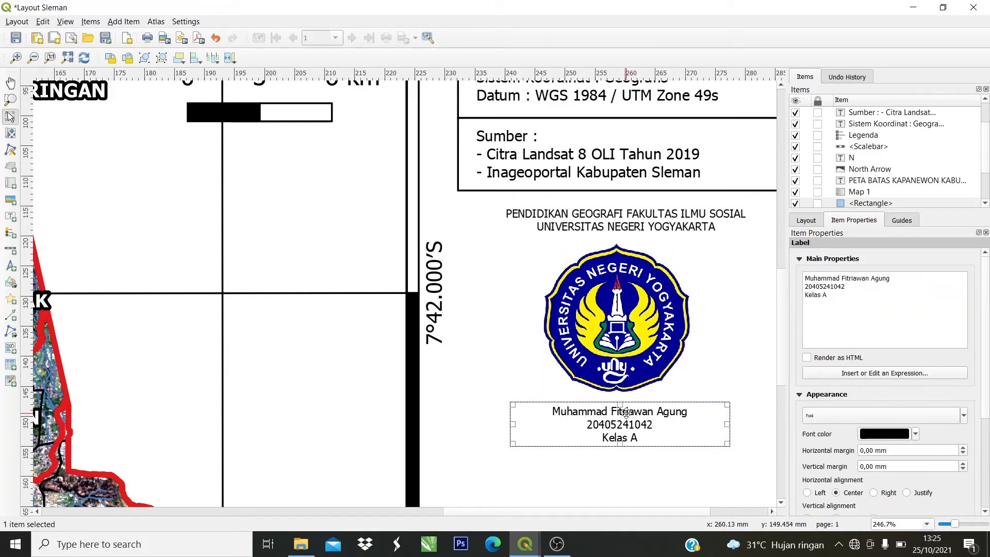
left_click_drag(625, 412, 622, 412)
left_click(644, 454)
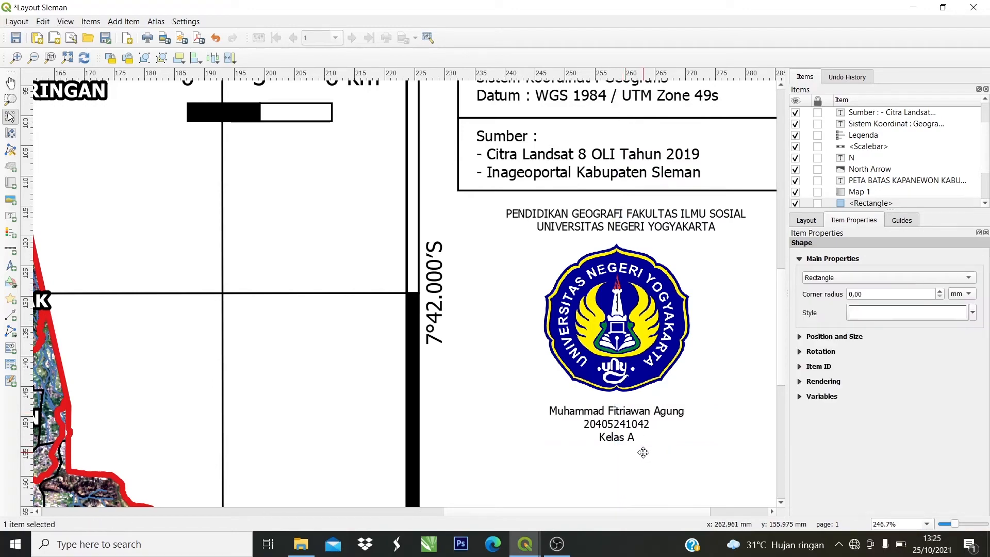
Nudge the university logo and the author label up about 1 mm each.
scroll(644, 454, "down", 1)
scroll(650, 457, "up", 1)
scroll(648, 463, "down", 2)
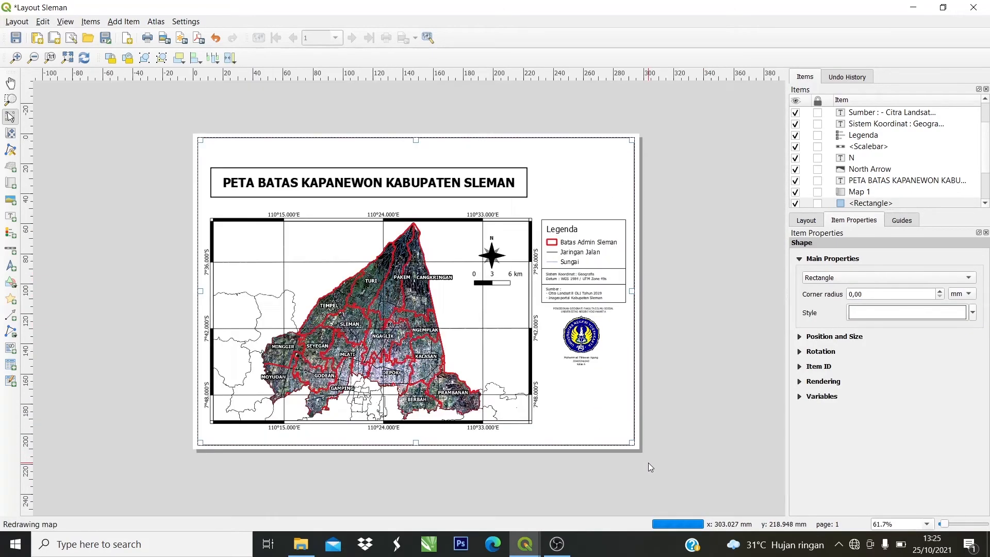
scroll(602, 365, "up", 1)
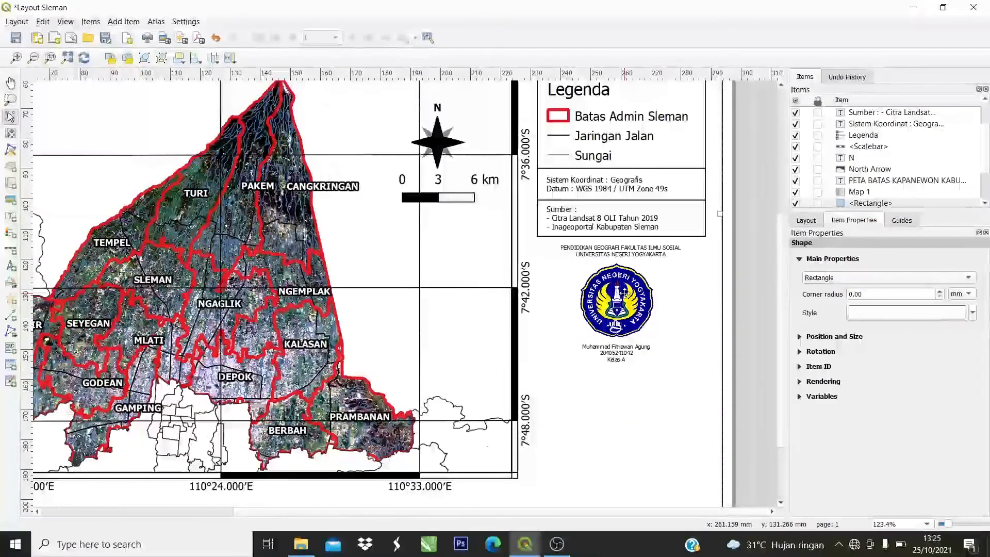
left_click(624, 292)
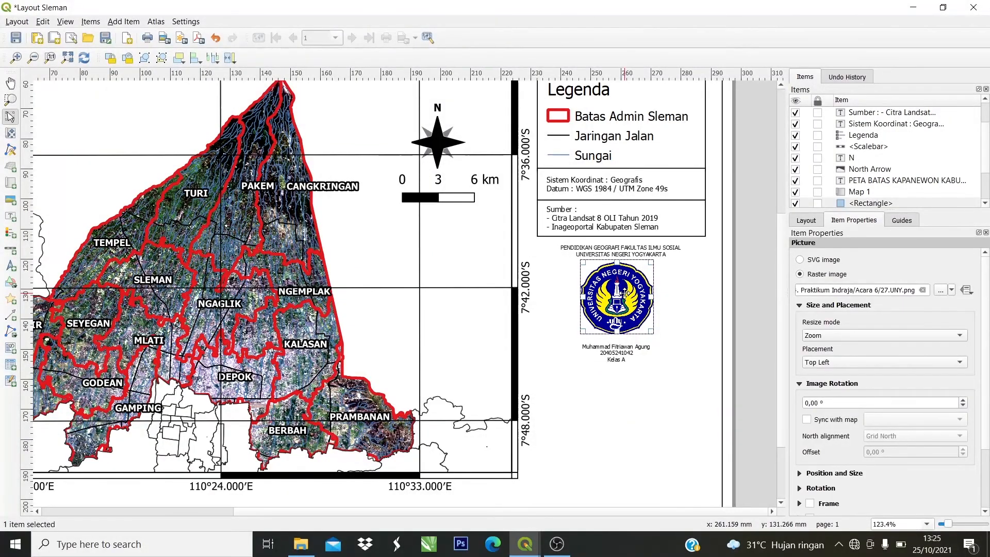
left_click(621, 359)
left_click(623, 367)
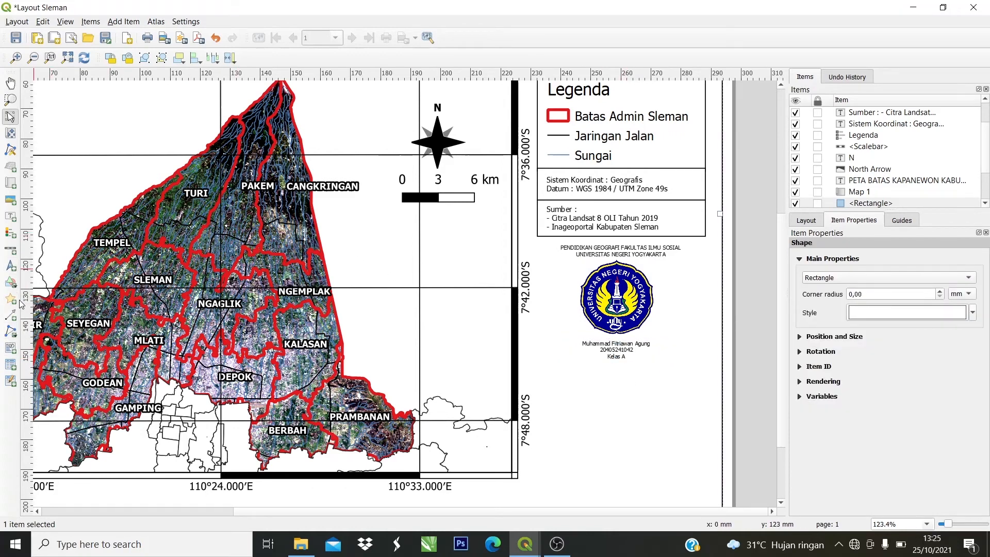
Add a rectangle about 56 mm wide and 44 mm tall below the source frame, enclosing the institution label, logo and author label.
left_click(11, 282)
left_click(51, 282)
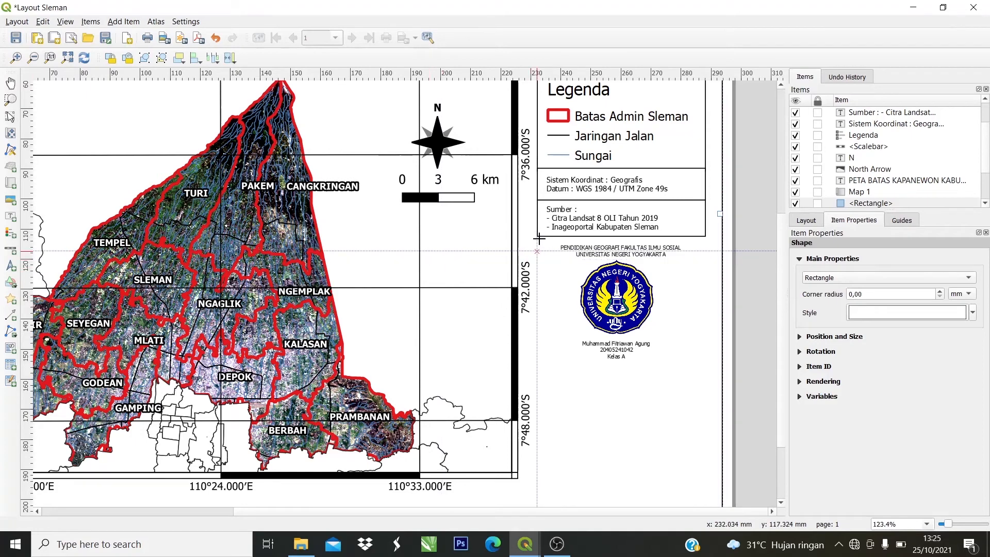
left_click_drag(550, 246, 706, 368)
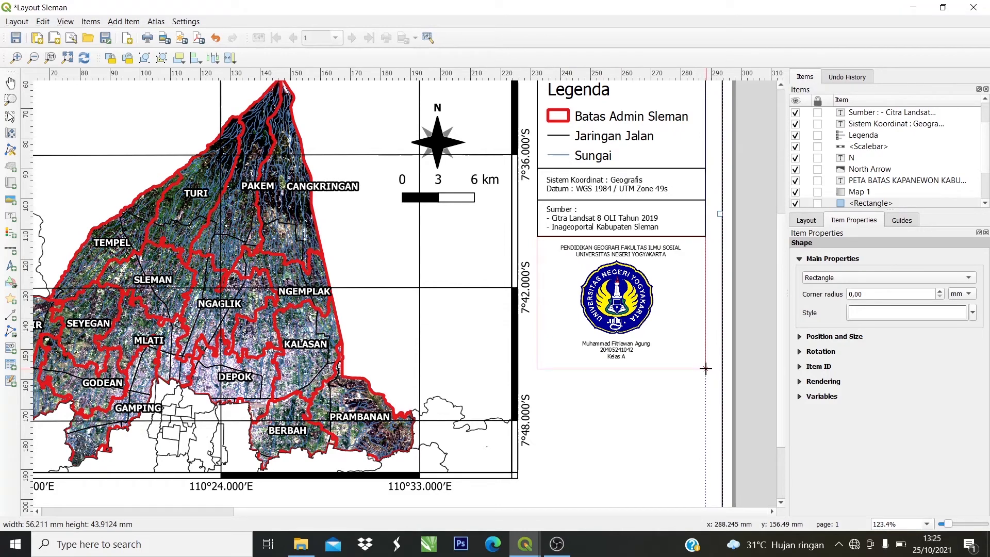
left_click_drag(706, 368, 707, 368)
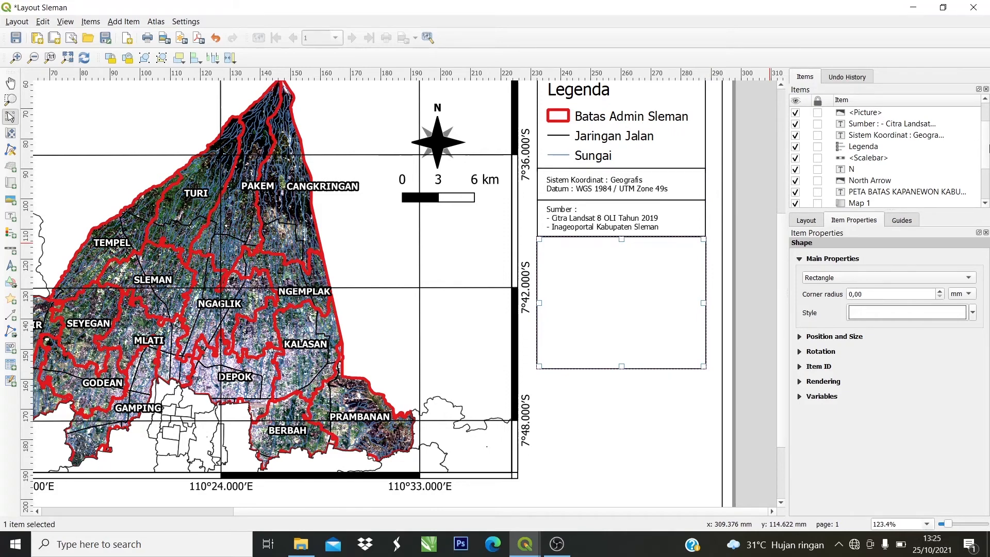
Move the new rectangle below Map 1 in the item stacking order, behind the logo and labels.
scroll(988, 142, "up", 1)
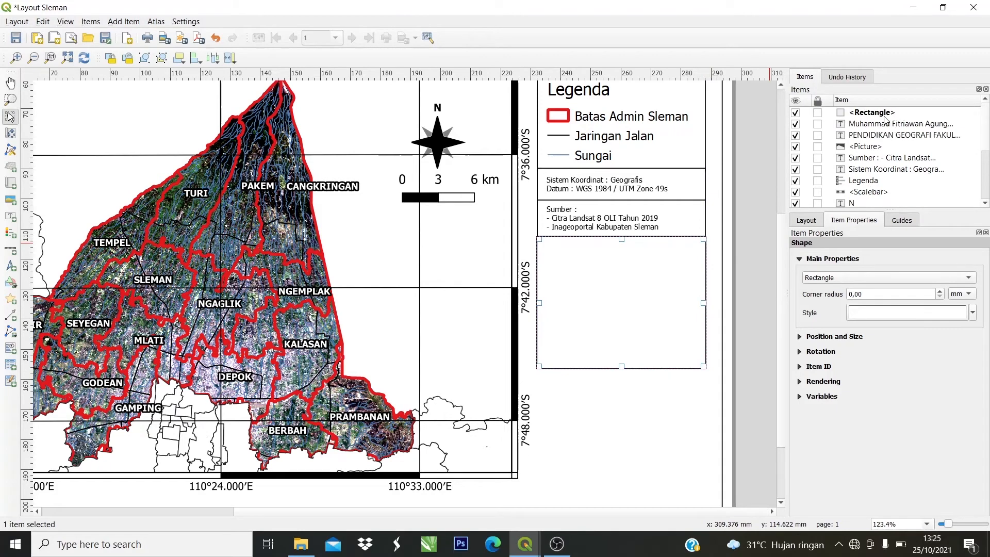
left_click_drag(885, 120, 876, 187)
scroll(875, 151, "down", 1)
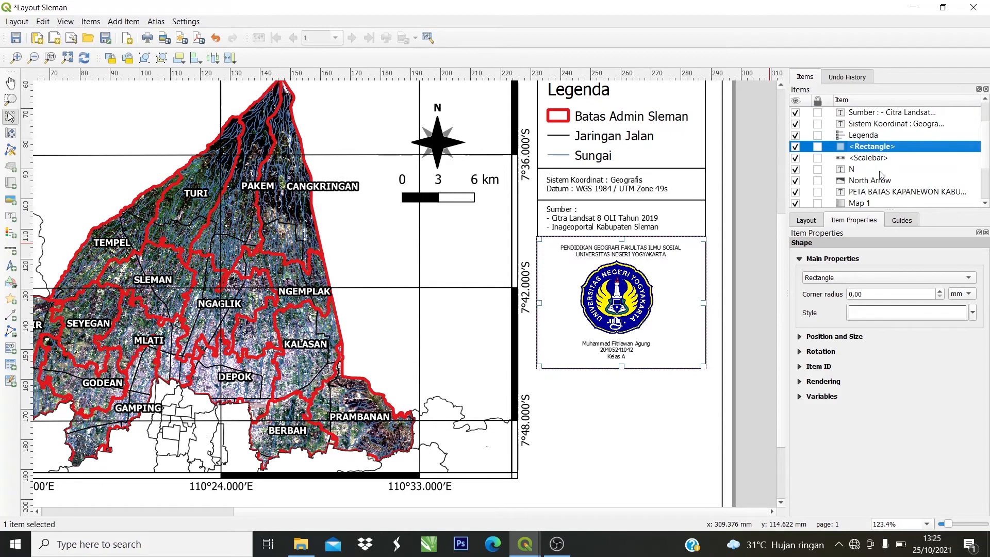
left_click(879, 138)
left_click_drag(878, 149, 876, 188)
left_click_drag(885, 124, 879, 152)
Move the logo down about 2 mm inside the new frame and nudge the institution label slightly down and left to align with it.
scroll(640, 282, "up", 1)
left_click_drag(597, 321, 618, 326)
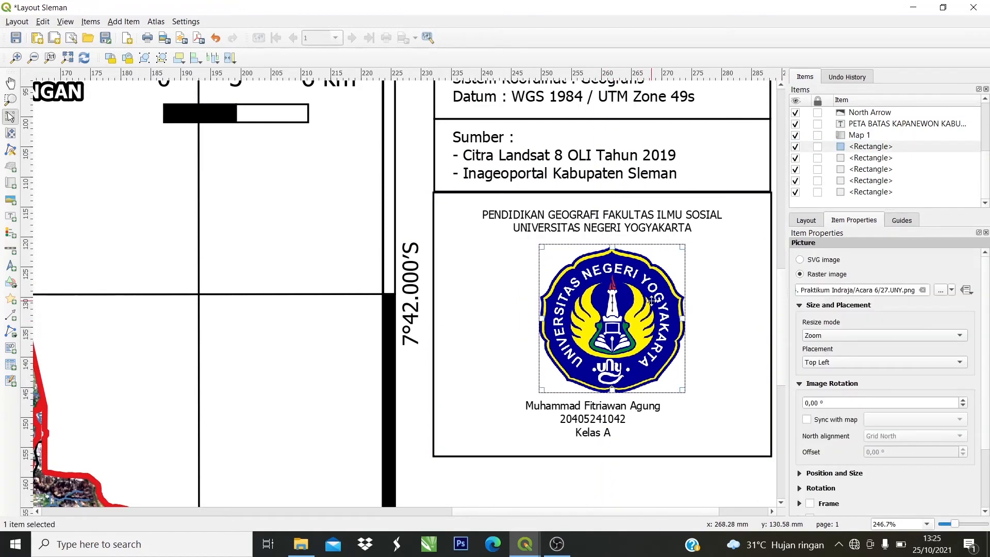
scroll(653, 319, "down", 1)
scroll(656, 305, "up", 1)
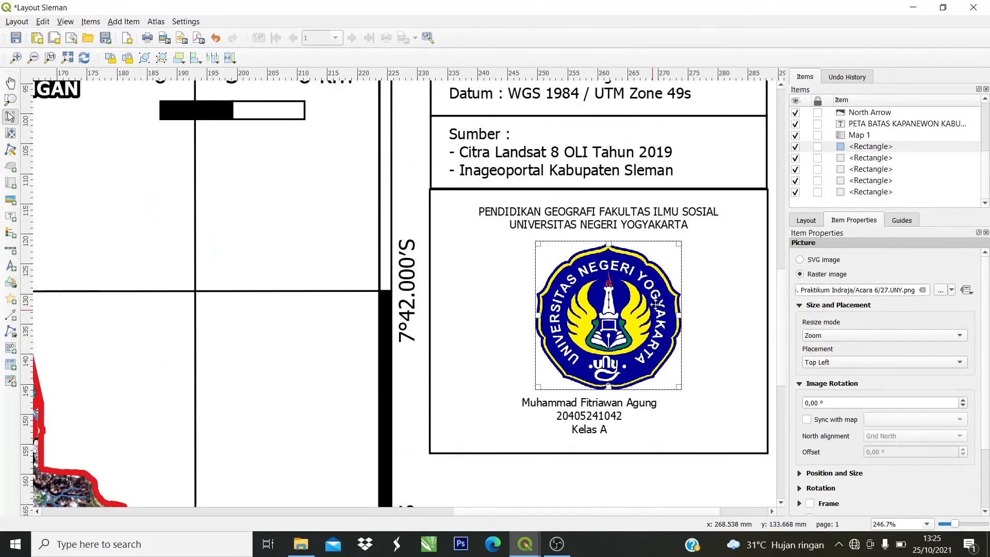
left_click_drag(599, 297, 583, 303)
left_click_drag(618, 227, 611, 227)
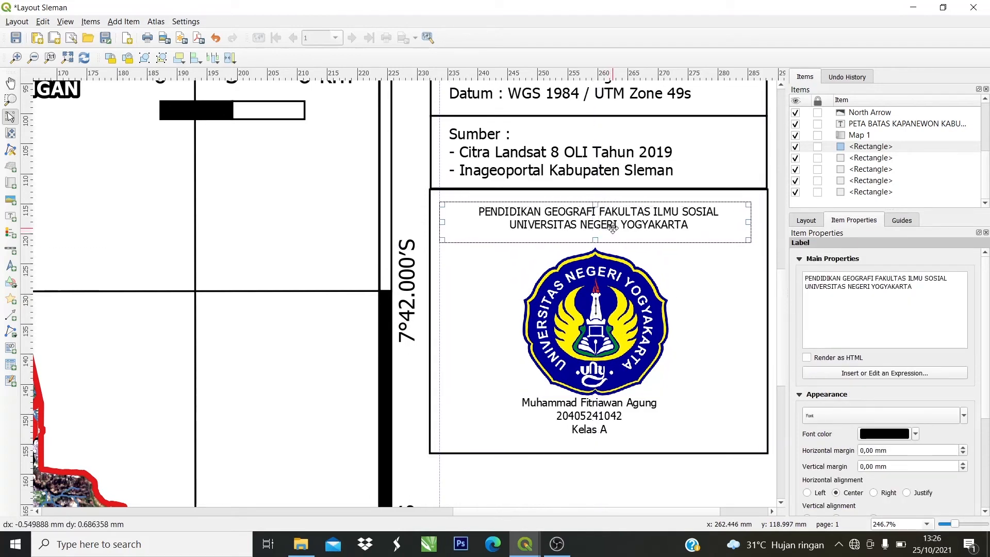
left_click(670, 355)
scroll(672, 361, "down", 1)
left_click(693, 442)
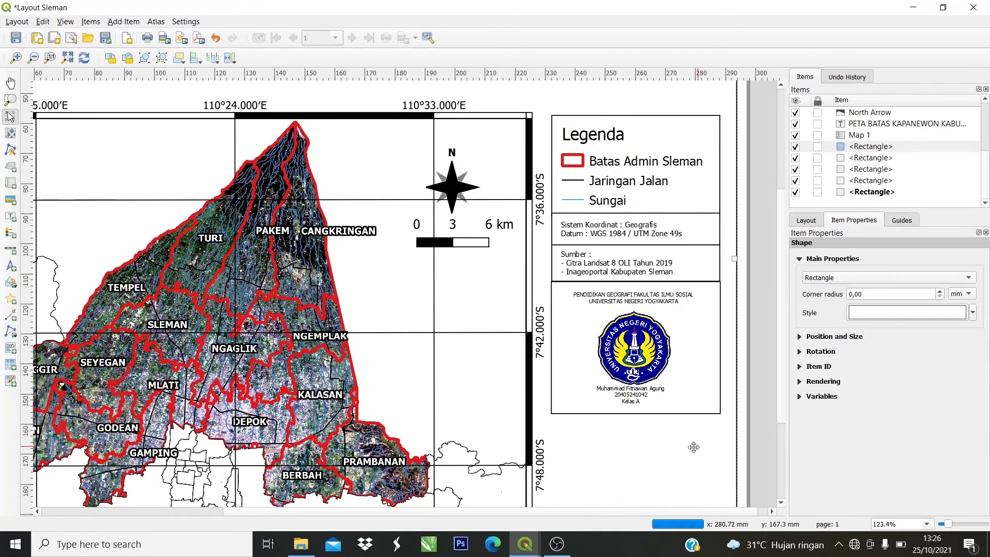
Center the author label beneath the logo and shrink the logo to about 21 mm wide.
scroll(689, 451, "up", 1)
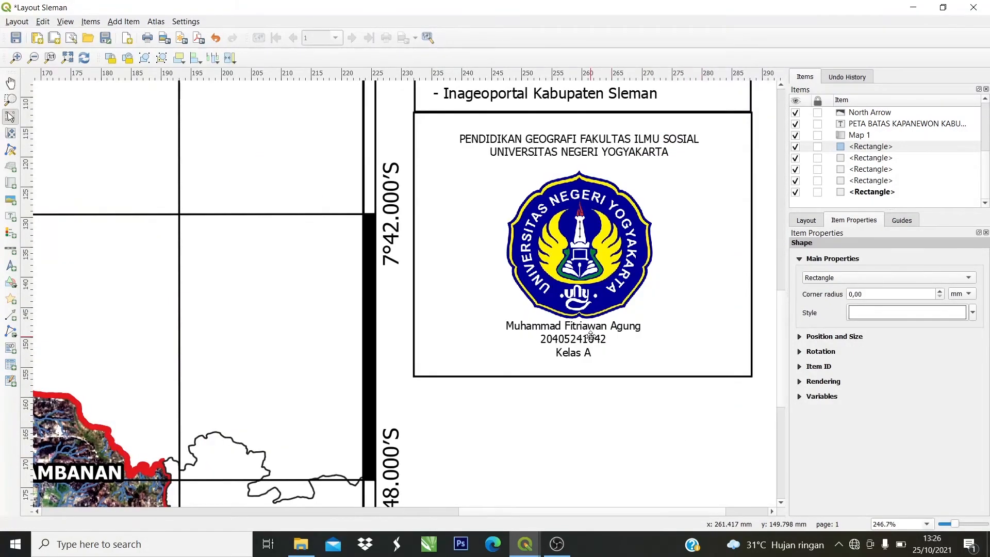
left_click_drag(592, 335, 599, 346)
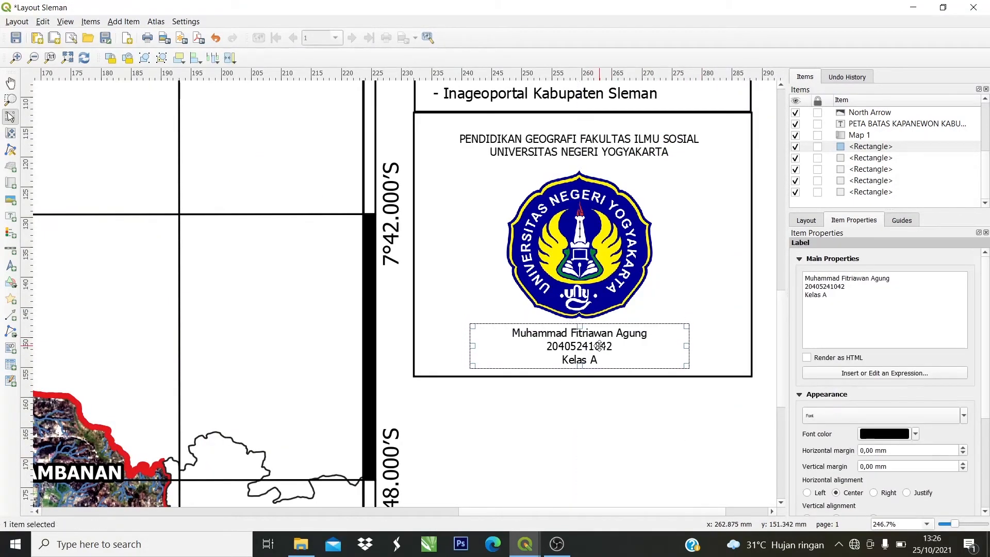
left_click(593, 247)
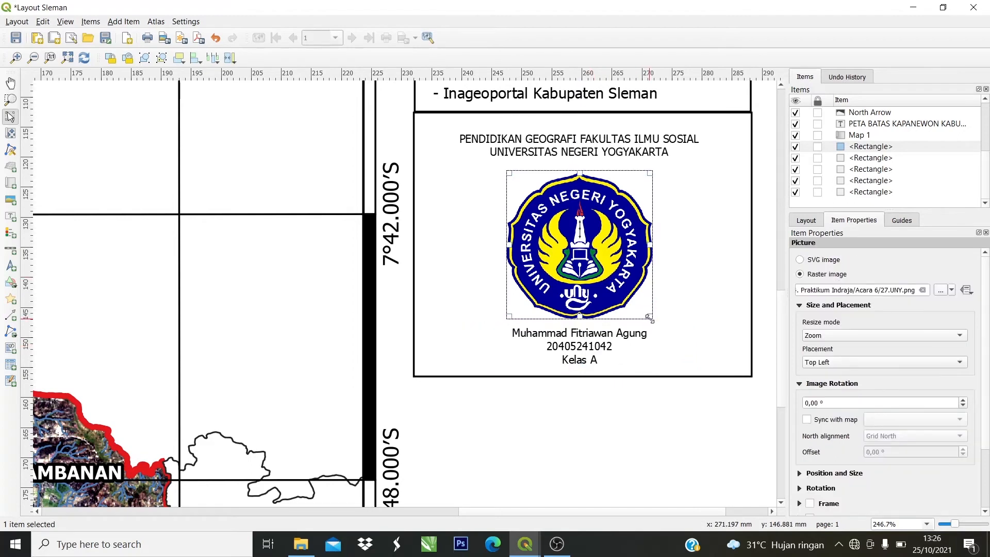
left_click_drag(638, 307, 621, 289)
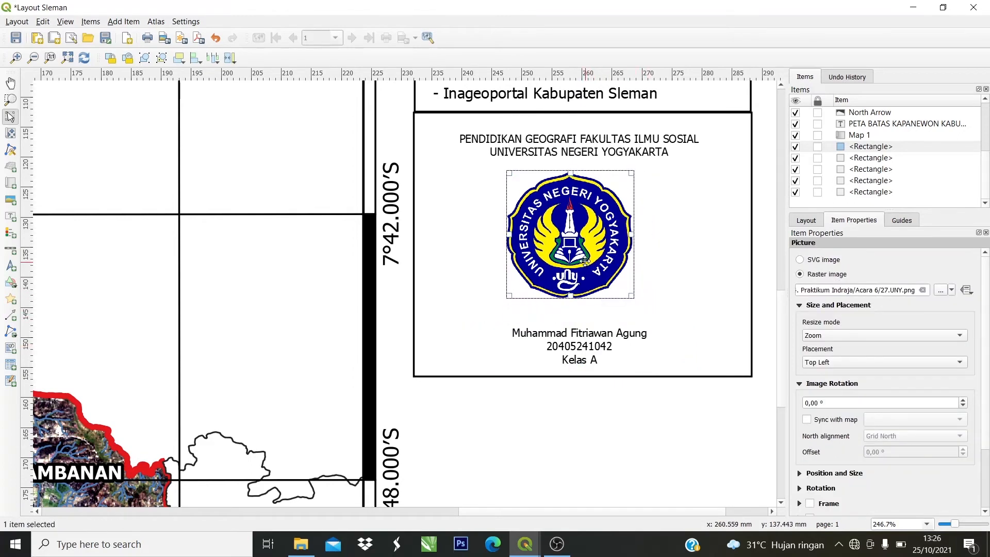
left_click_drag(587, 262, 591, 262)
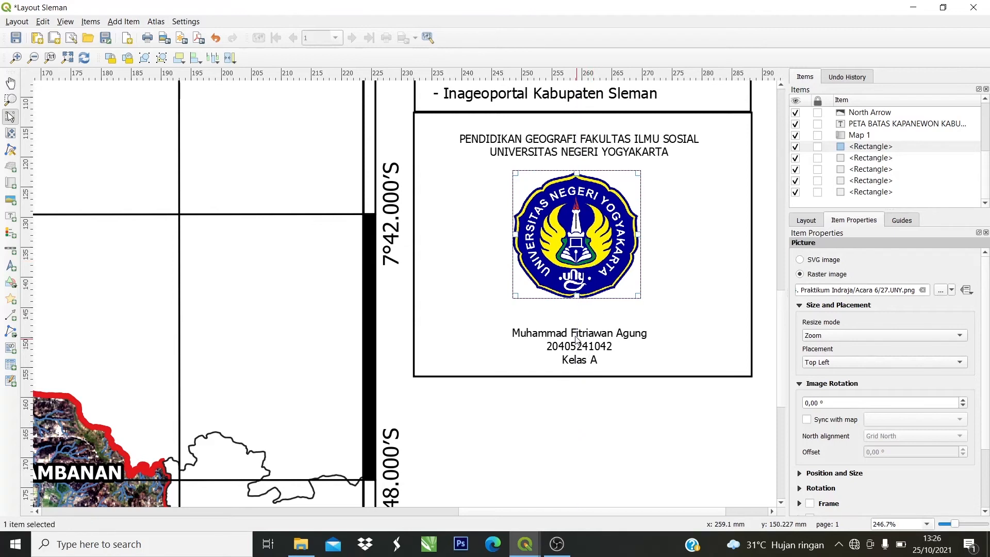
Move the author label up about 2 mm toward the logo and shorten the surrounding frame to about 42 mm tall.
left_click_drag(576, 339, 572, 323)
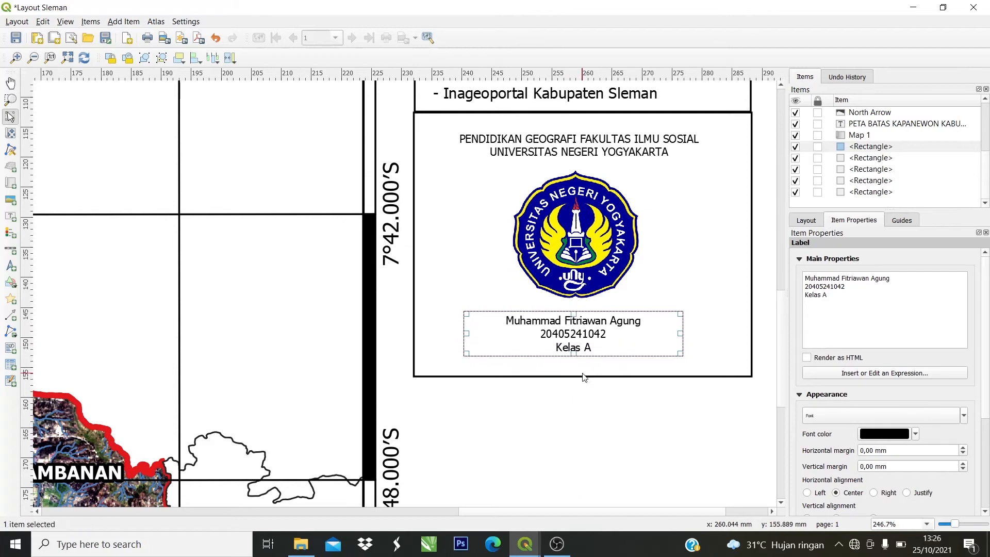
left_click(582, 375)
left_click_drag(583, 374, 582, 364)
Nudge the logo, institution label and author label about 1 mm right to center them in their frame.
left_click(592, 255)
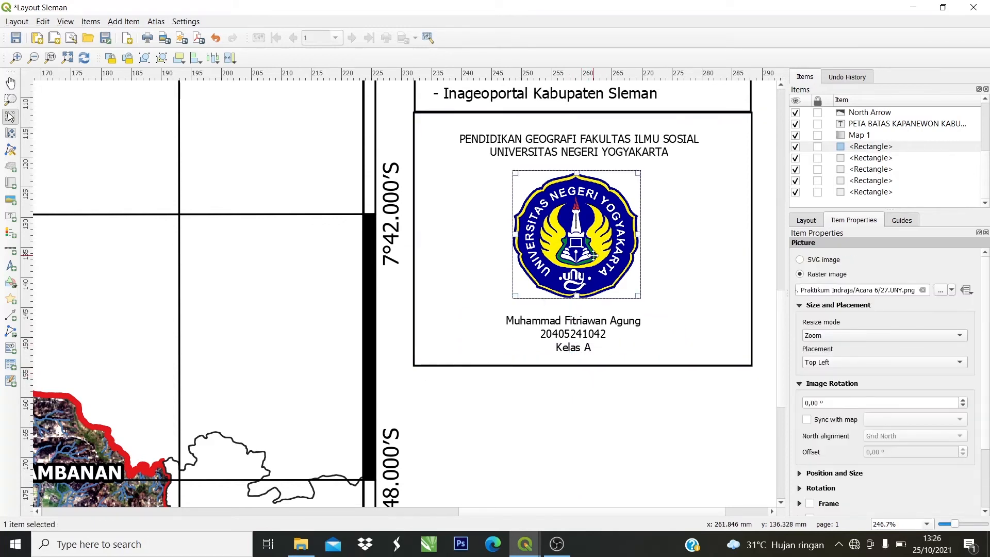
key("Right")
key("Right")
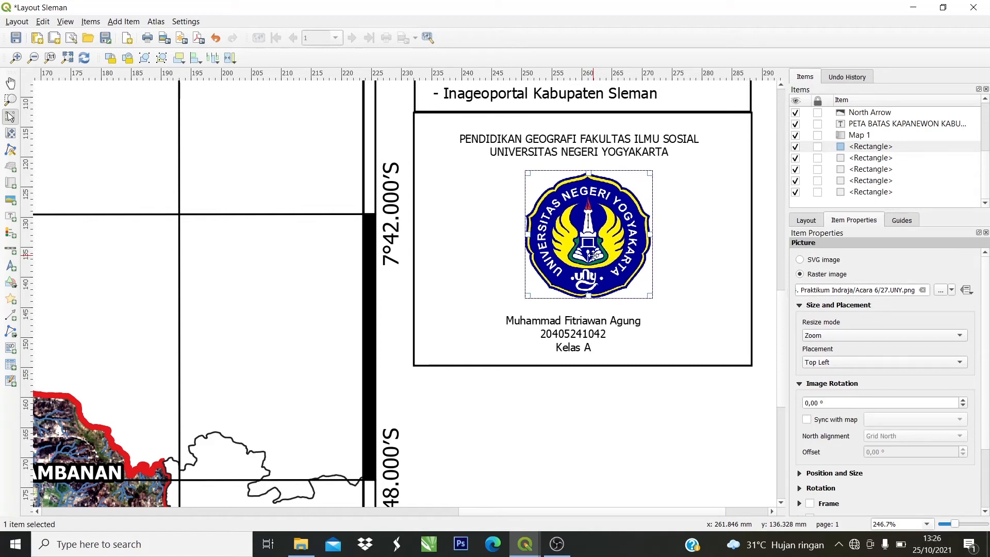
key("Left")
left_click(611, 139)
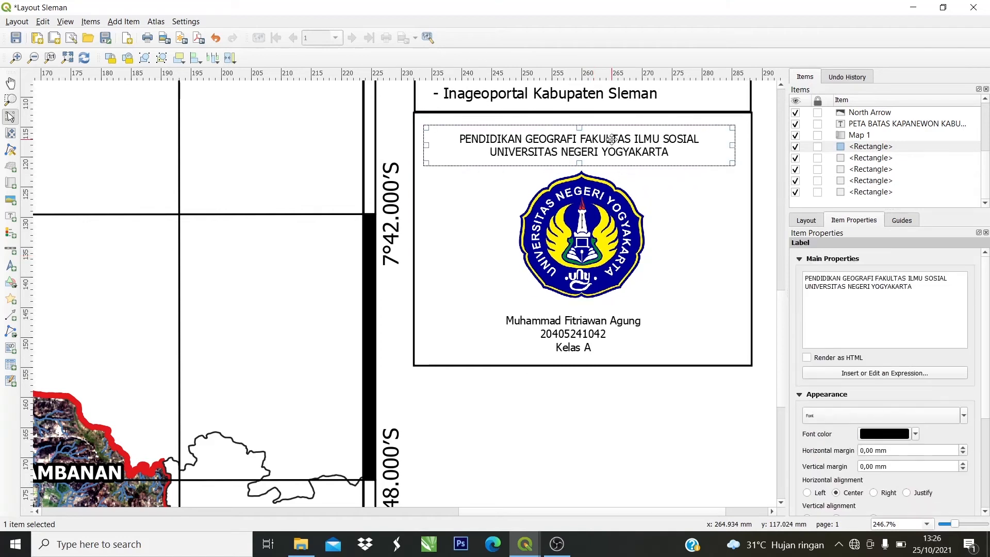
key("Right")
left_click(609, 341)
key("Right")
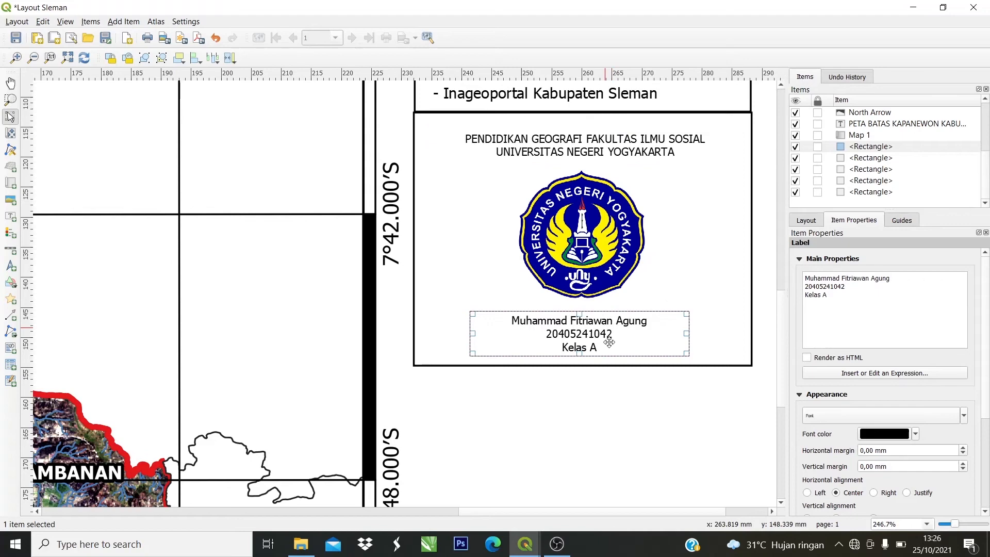
left_click(624, 405)
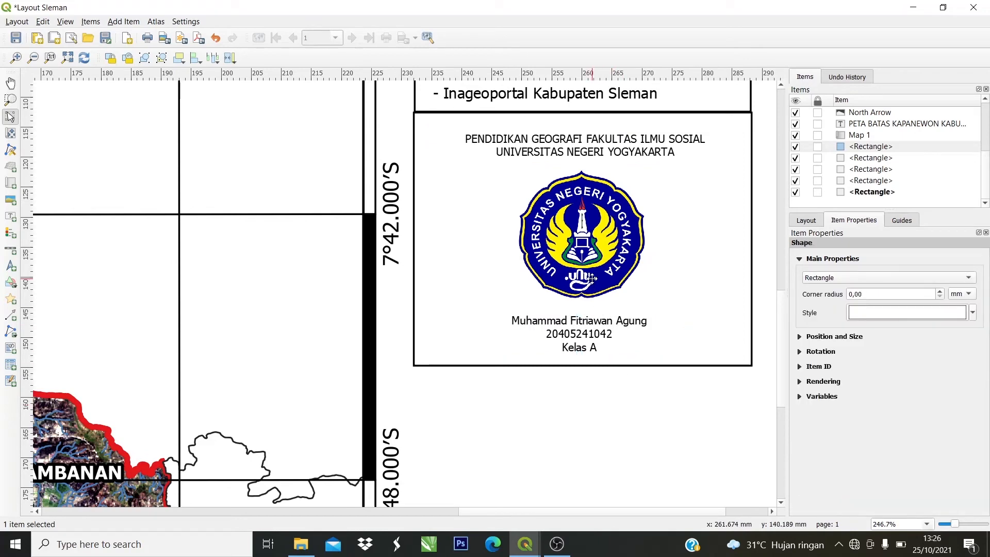
left_click(591, 277)
left_click(627, 414)
scroll(628, 415, "down", 2)
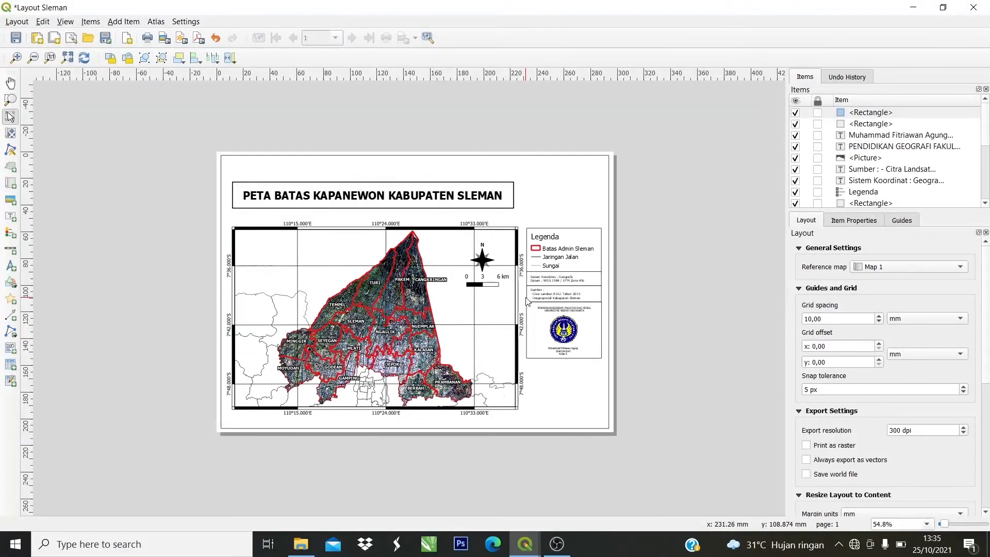
scroll(526, 300, "up", 2)
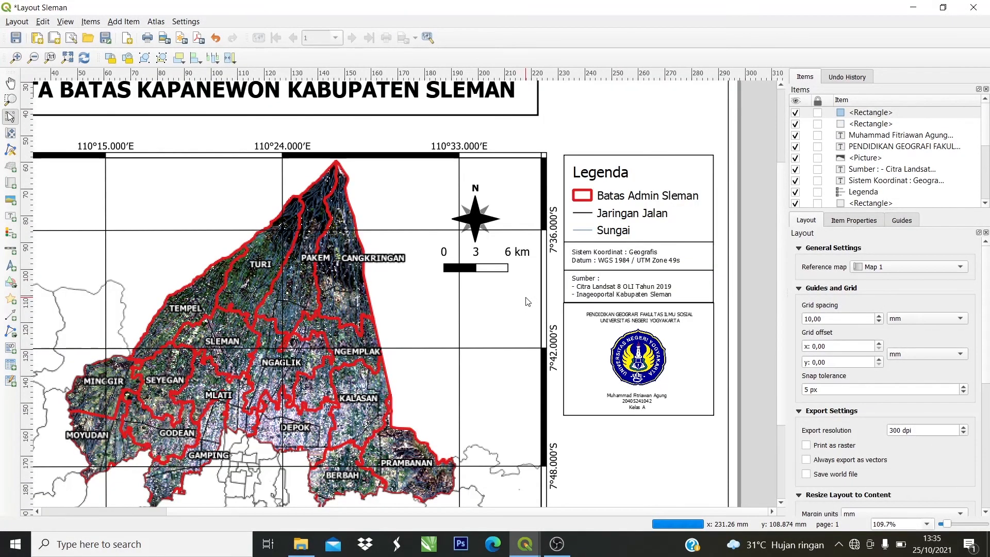
Add the picture inset.jpg from the Acara 6 folder in File Explorer to the layout, near the logo frame.
scroll(524, 297, "down", 4)
scroll(510, 319, "up", 2)
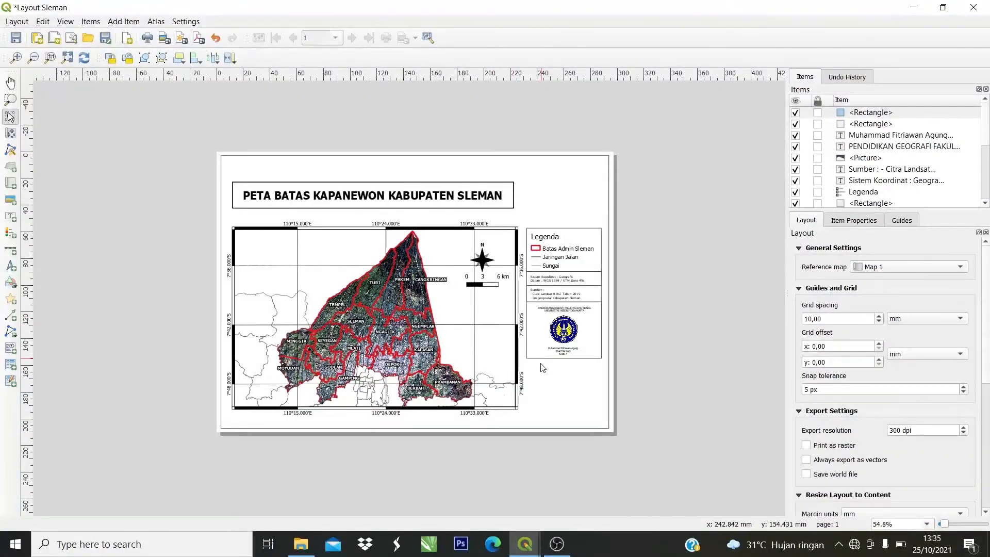
scroll(511, 318, "up", 2)
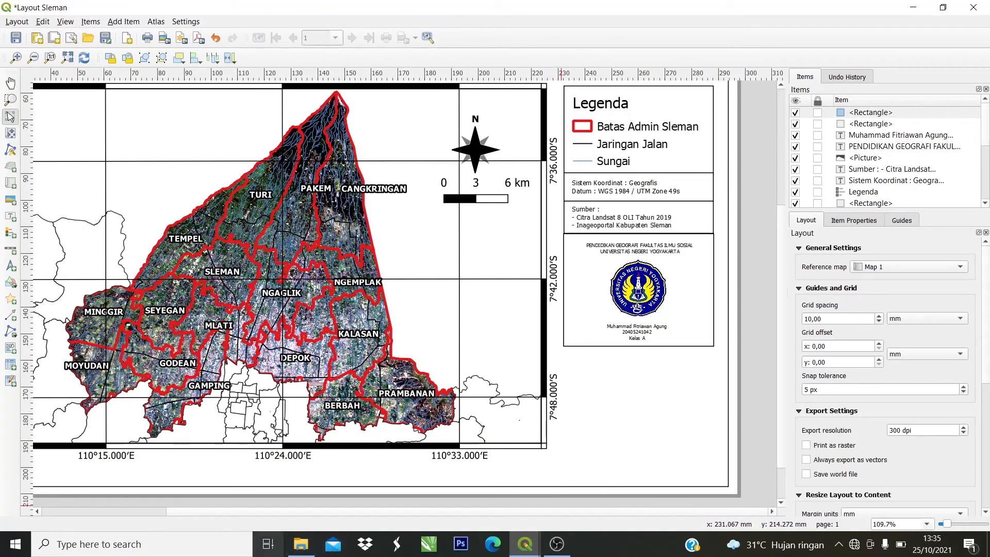
left_click(300, 544)
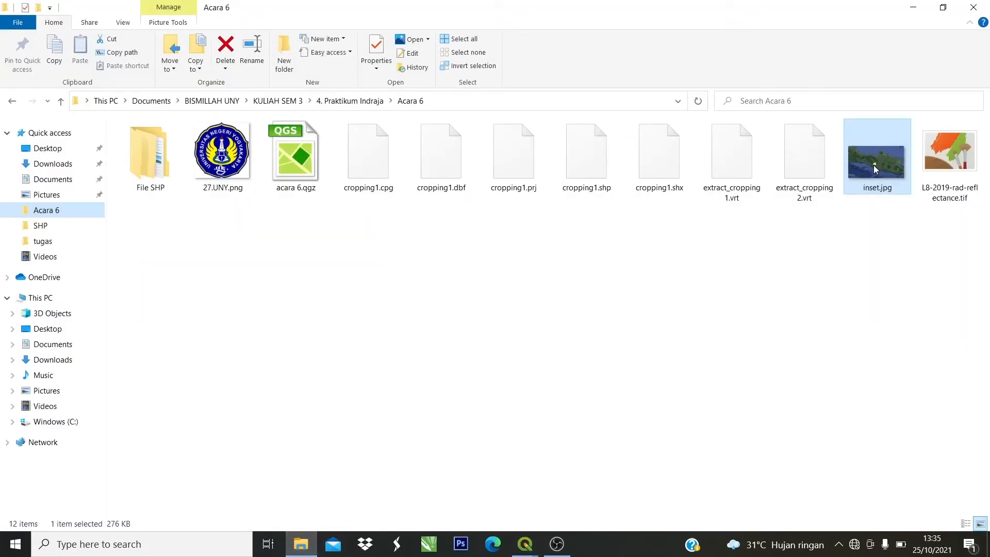
left_click_drag(873, 164, 626, 407)
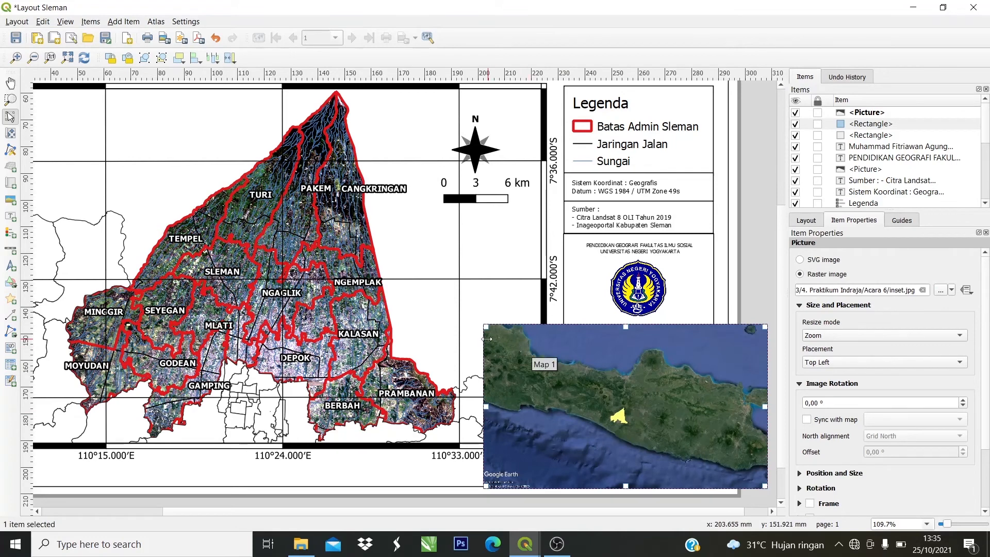
Resize the inset picture to about 56 mm wide and place it directly beneath the logo frame, flush with both frame sides.
left_click_drag(527, 366, 640, 416)
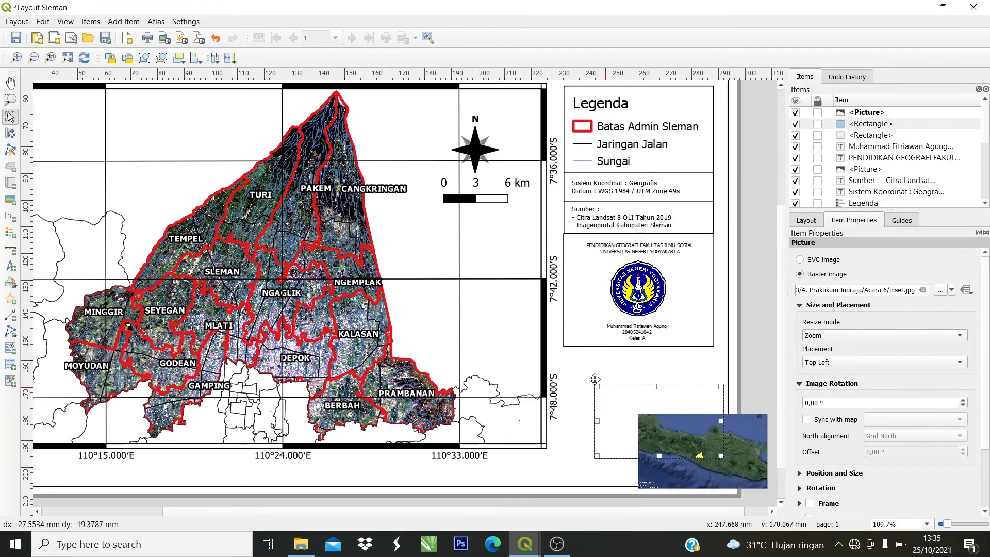
left_click_drag(701, 451, 614, 380)
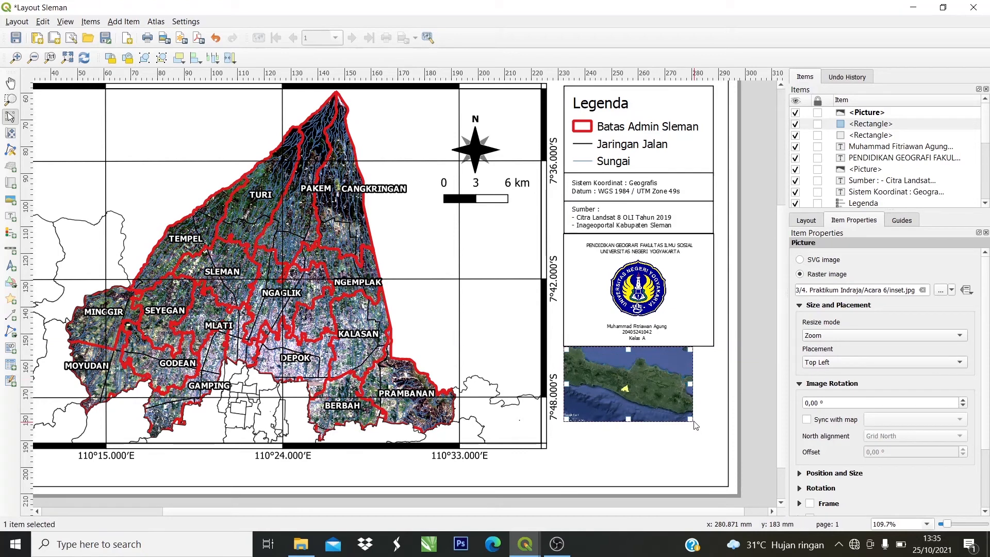
left_click_drag(689, 419, 713, 432)
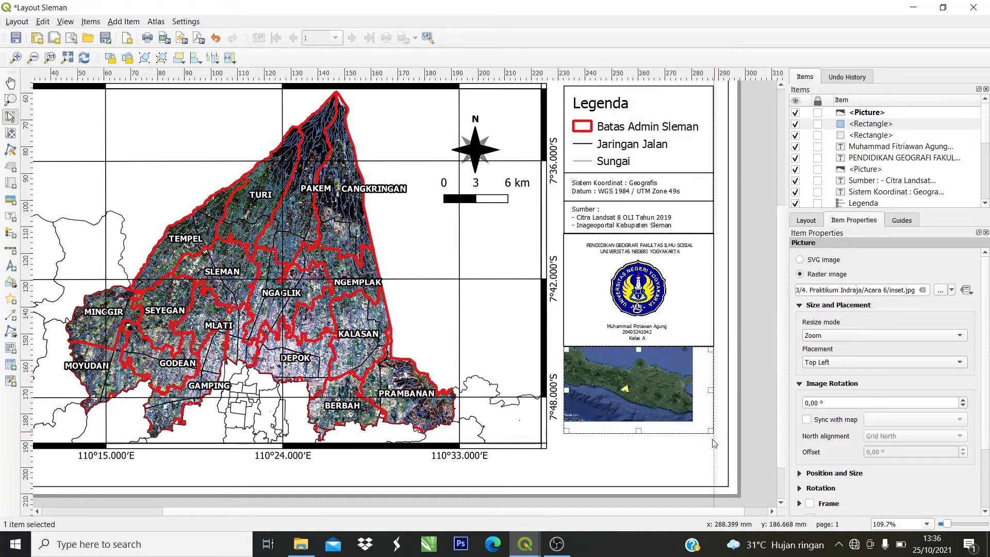
left_click(679, 451)
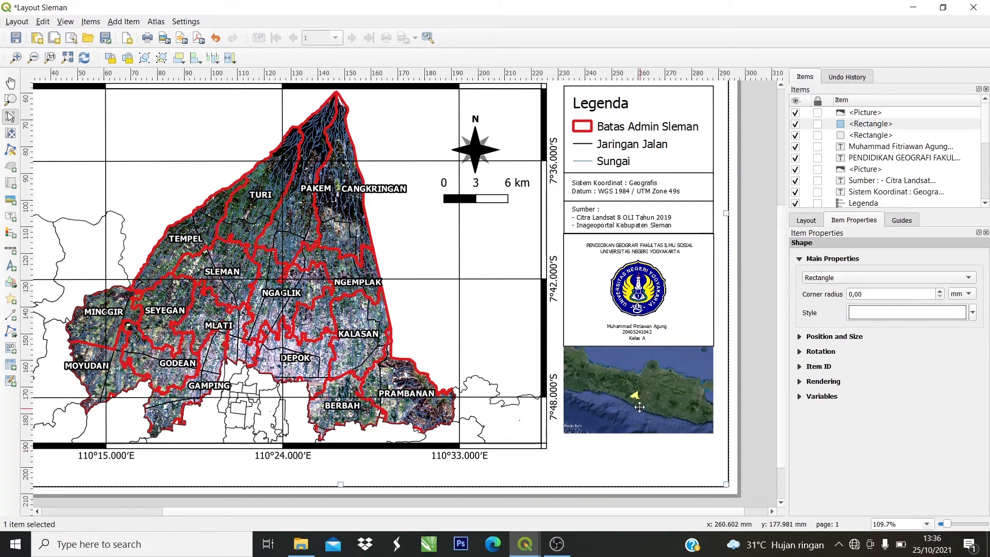
Draw a rectangle about 6 mm wide and 5 mm tall around the yellow Sleman area on the inset picture.
scroll(637, 404, "up", 1)
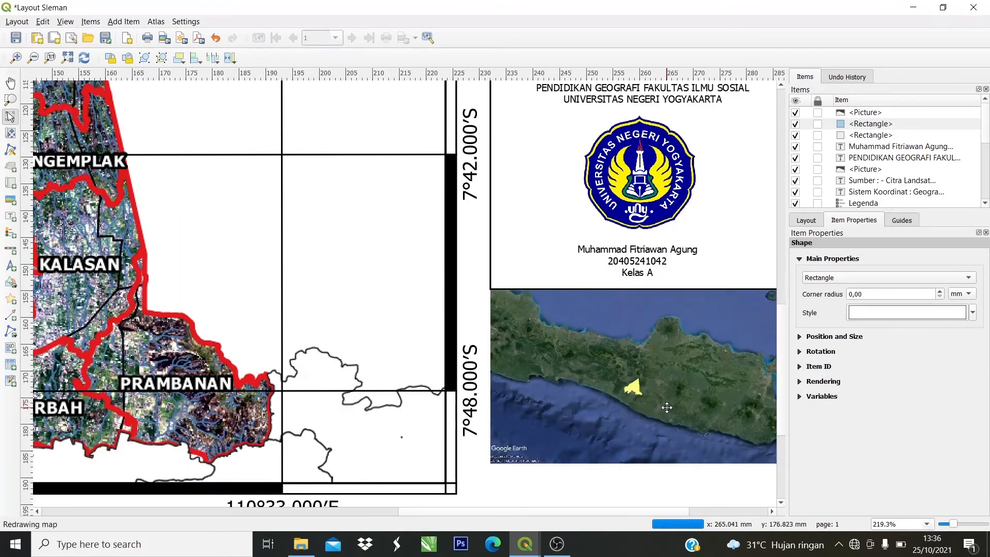
scroll(665, 408, "down", 1)
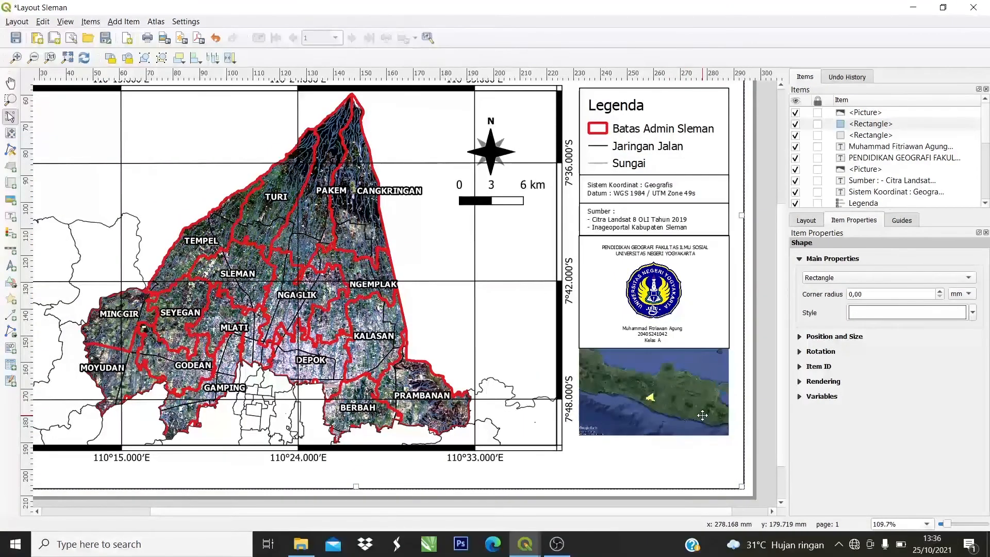
scroll(702, 415, "up", 1)
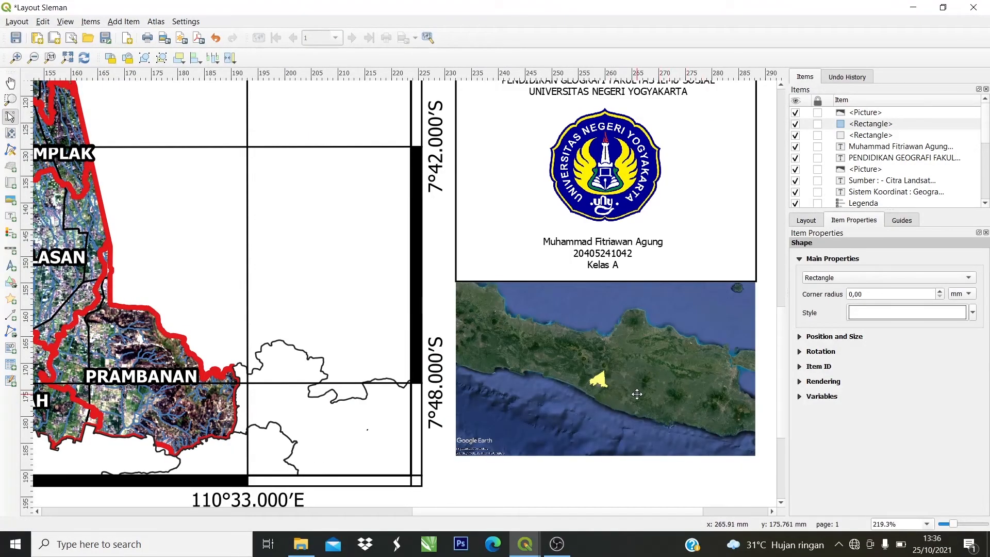
scroll(649, 408, "up", 1)
scroll(650, 408, "up", 1)
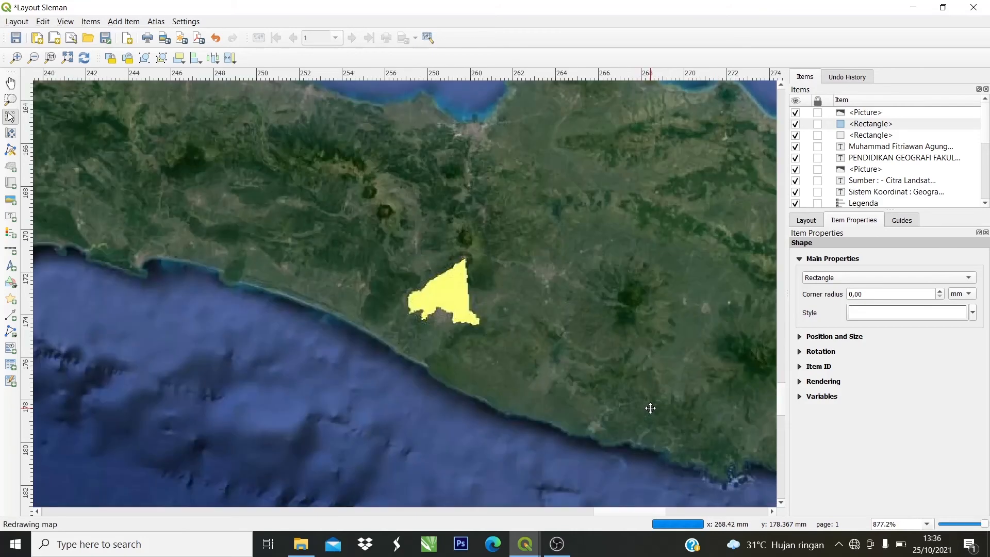
scroll(650, 408, "down", 1)
scroll(631, 372, "up", 1)
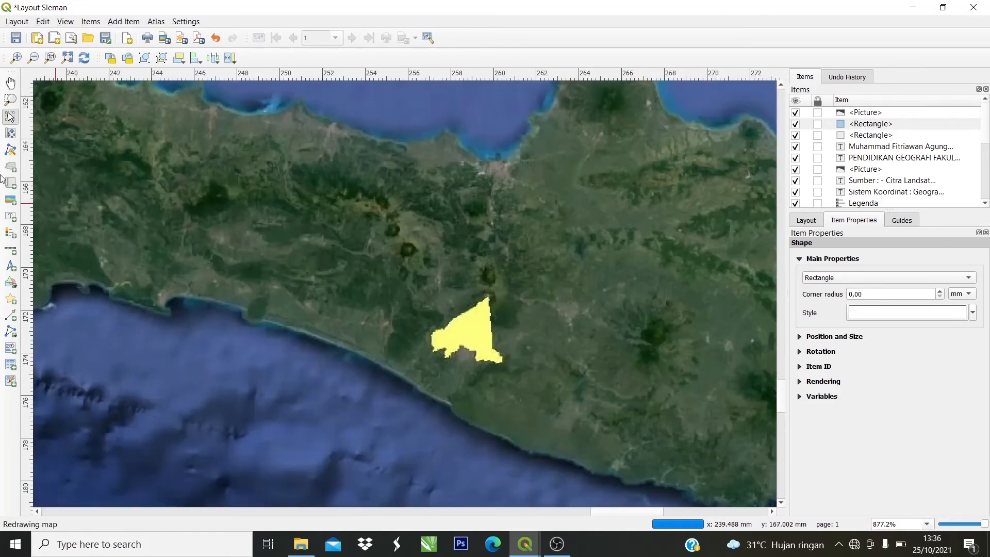
left_click(12, 283)
left_click(37, 282)
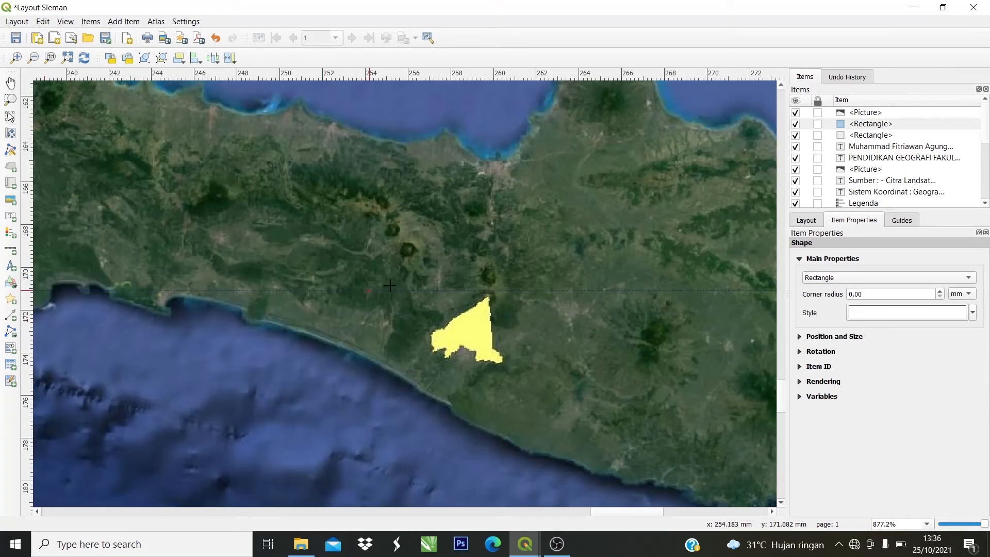
mouse_move(420, 290)
left_mouse_down()
mouse_move(546, 386)
mouse_move(537, 384)
left_mouse_up()
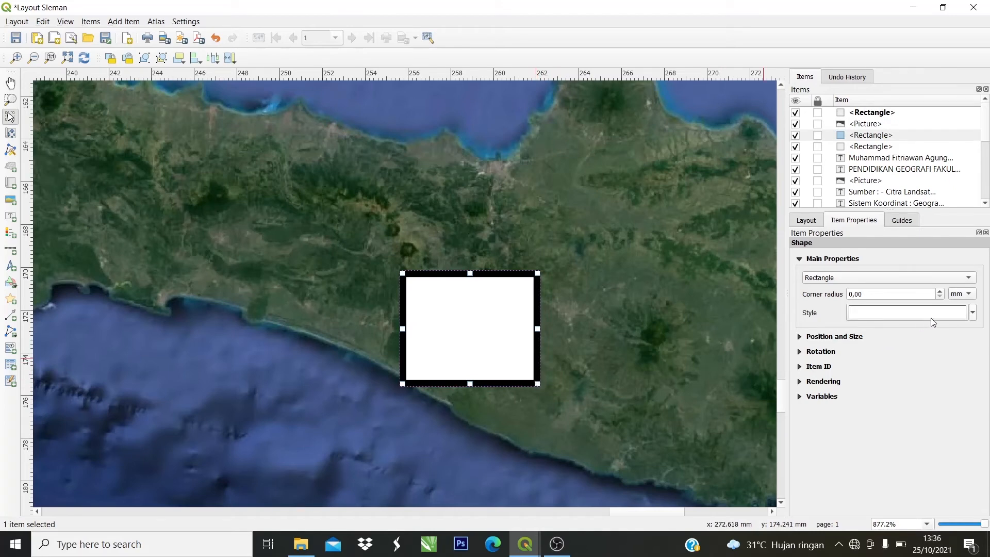
Open the new rectangle's style settings and browse the All Symbols collection for a suitable fill.
left_click(903, 319)
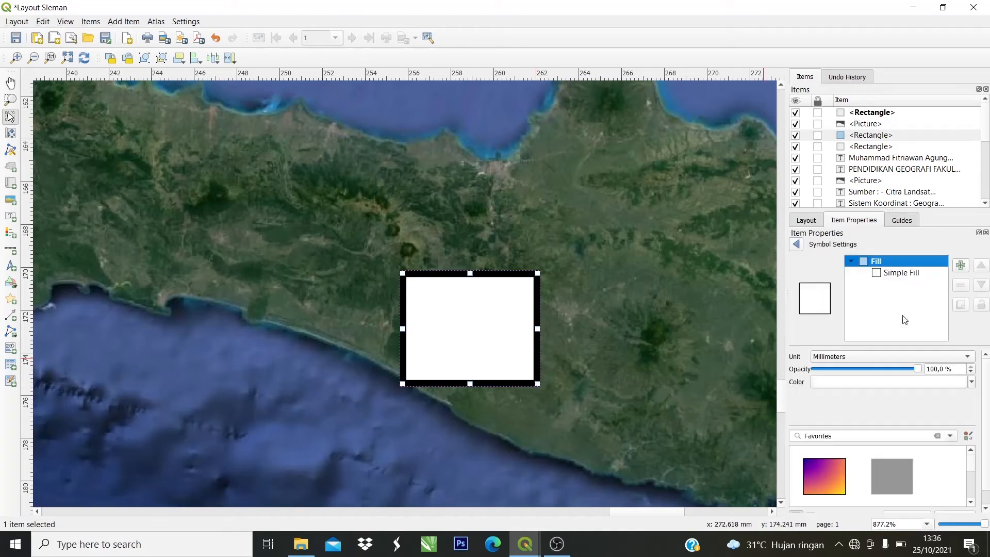
left_click(888, 436)
left_click(888, 446)
scroll(966, 470, "down", 5)
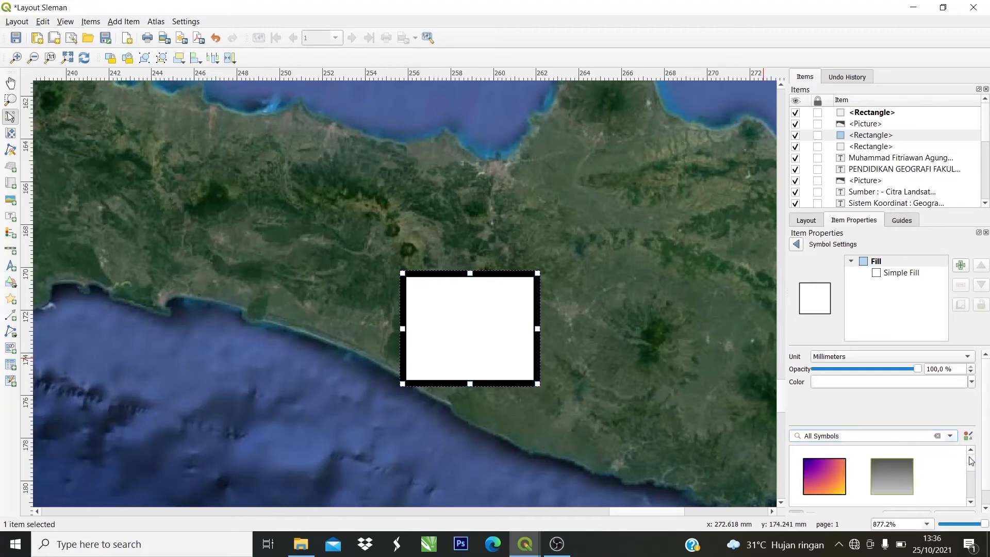
scroll(926, 472, "up", 5)
scroll(930, 471, "down", 3)
scroll(973, 468, "up", 1)
scroll(972, 465, "down", 2)
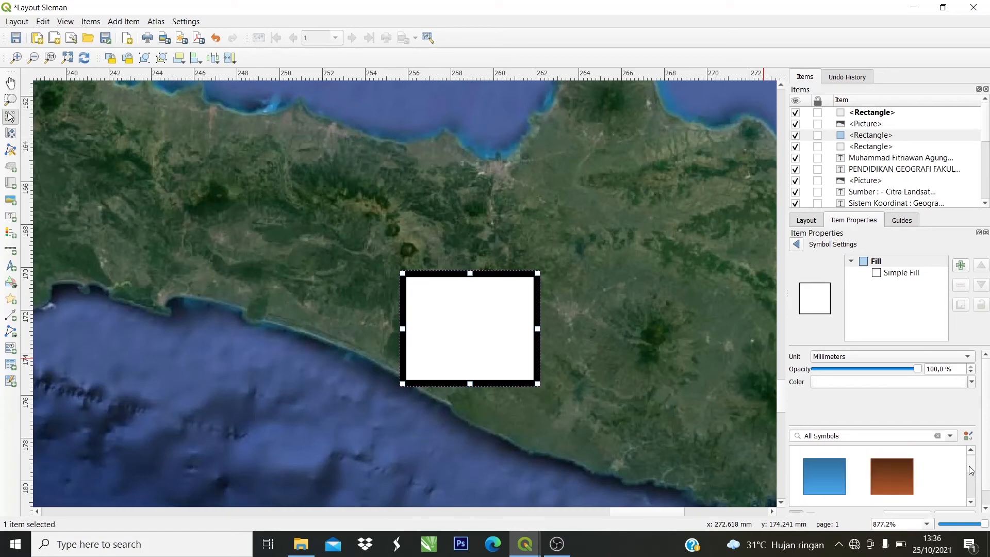
scroll(971, 462, "up", 1)
scroll(971, 505, "down", 4)
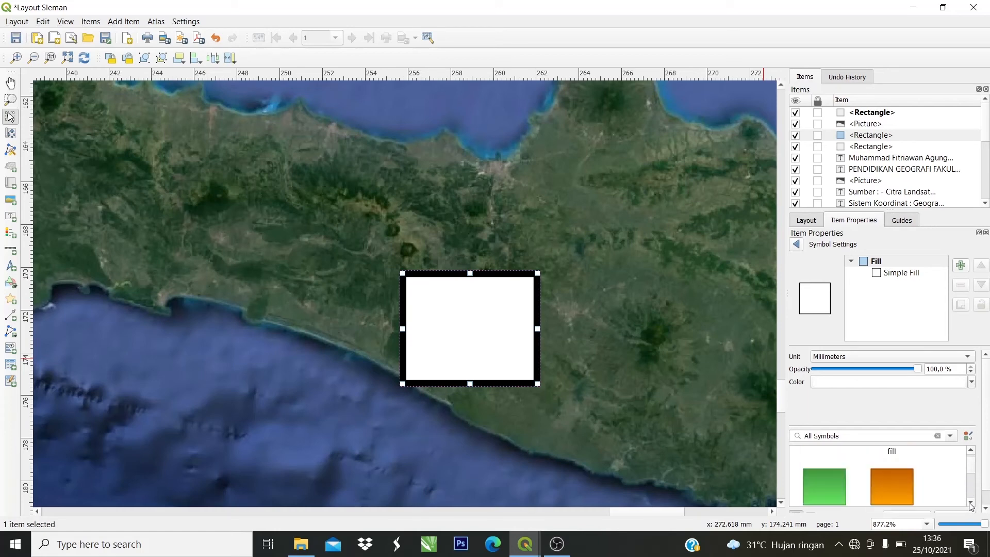
scroll(971, 505, "down", 4)
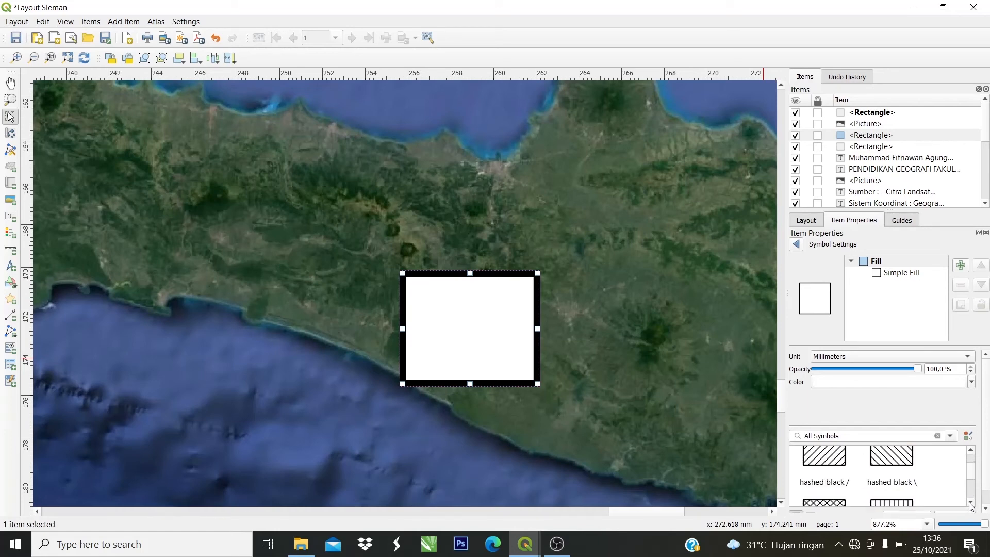
scroll(971, 505, "down", 1)
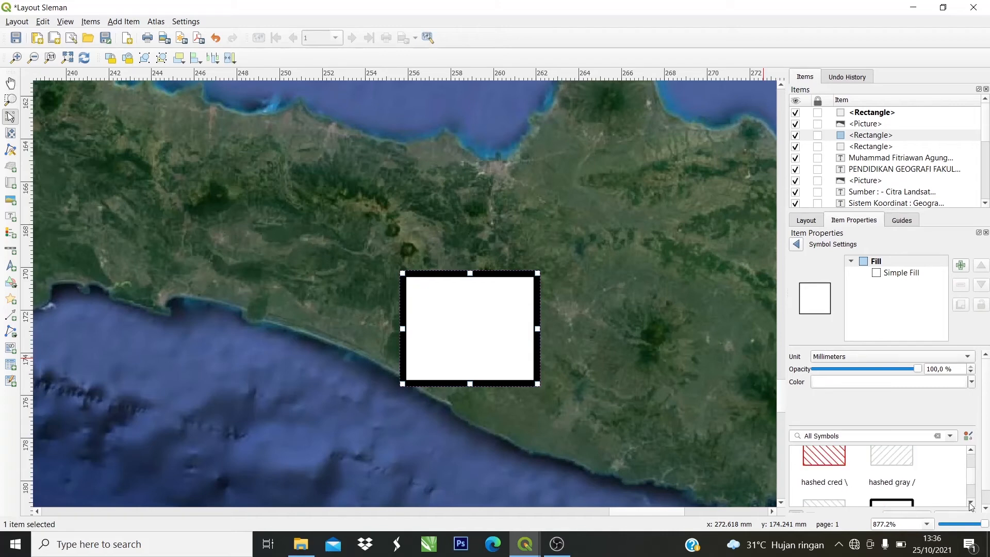
scroll(986, 474, "down", 1)
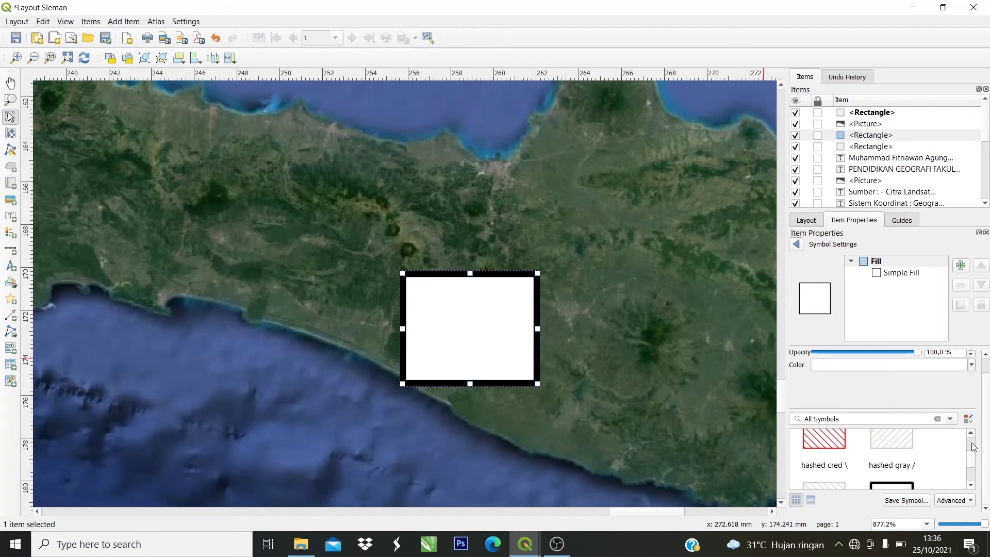
left_click_drag(973, 446, 973, 439)
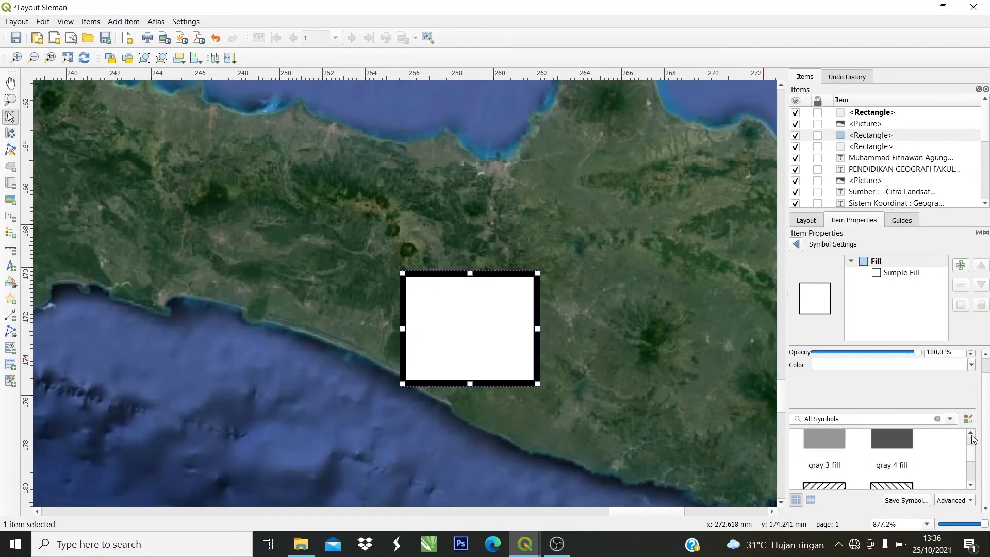
left_click(971, 435)
Try the gray 1 fill symbol on the rectangle over the Sleman area and inspect its Simple Fill layer.
left_click(824, 438)
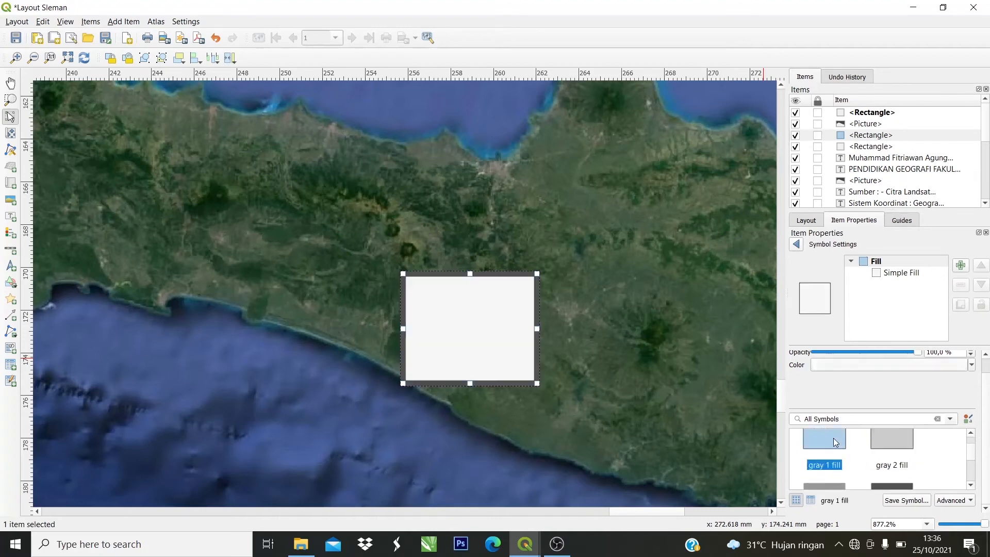
scroll(882, 436, "up", 1)
left_click(971, 434)
left_click(971, 435)
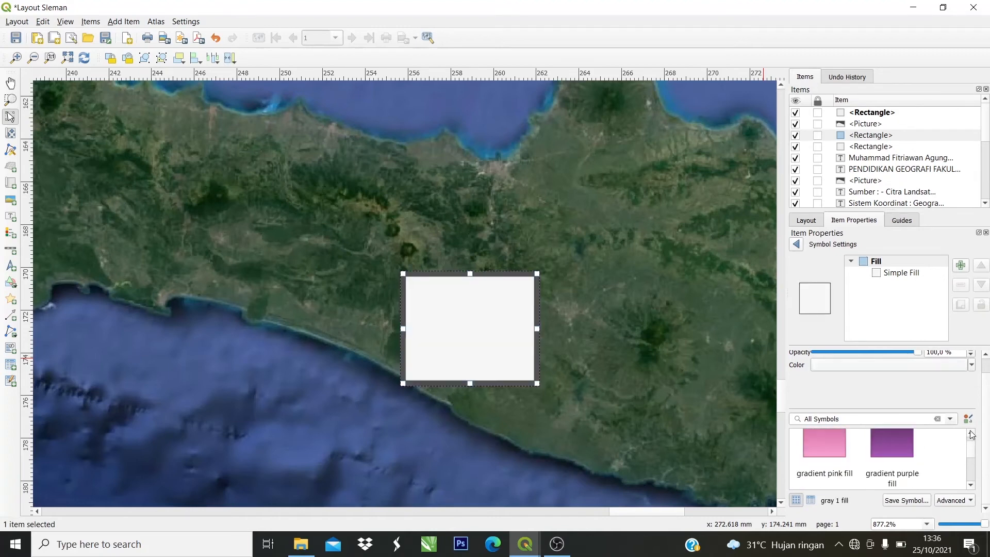
left_click(971, 435)
left_click(971, 434)
scroll(970, 447, "down", 3)
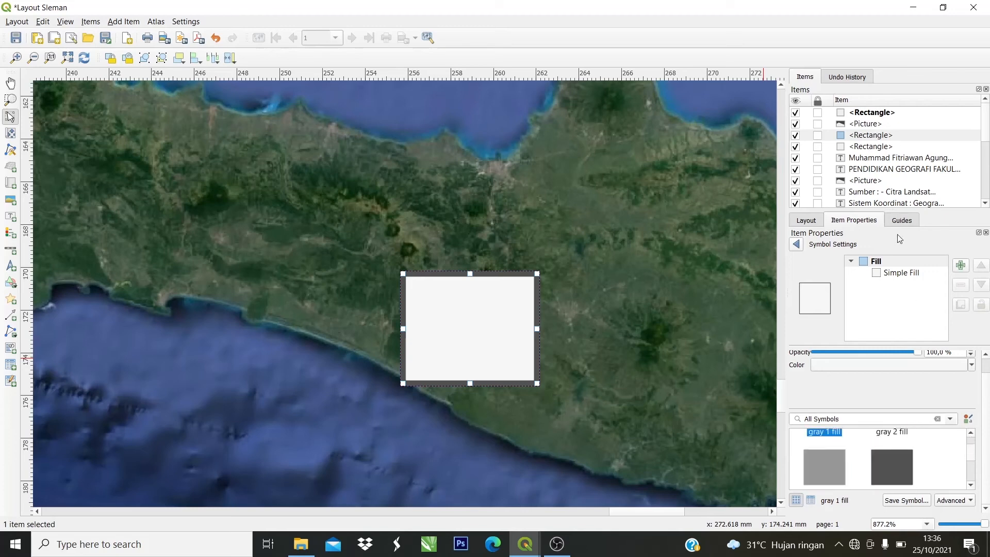
left_click(899, 272)
left_click(876, 262)
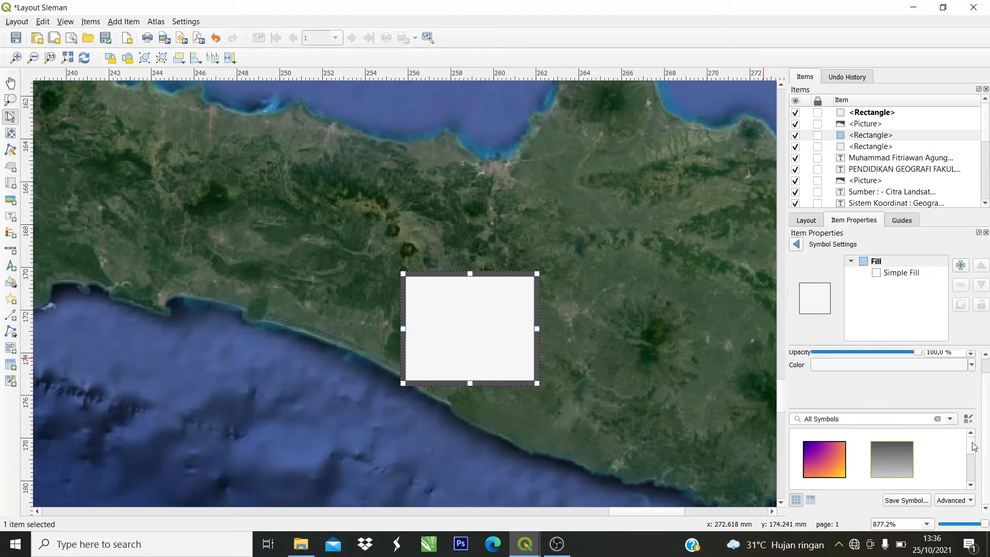
Apply the outline black symbol to the rectangle and set its unit to Points.
scroll(972, 446, "down", 3)
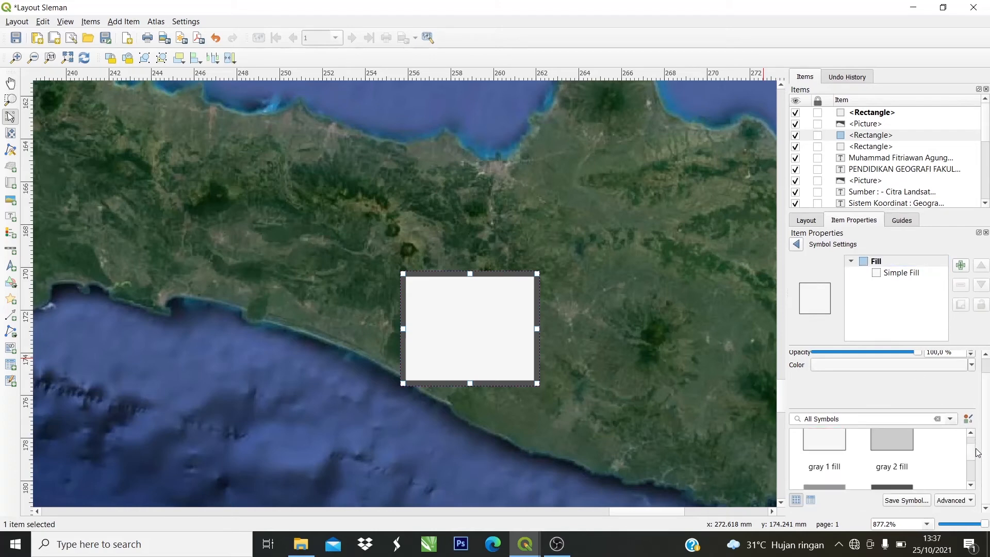
scroll(973, 456, "down", 3)
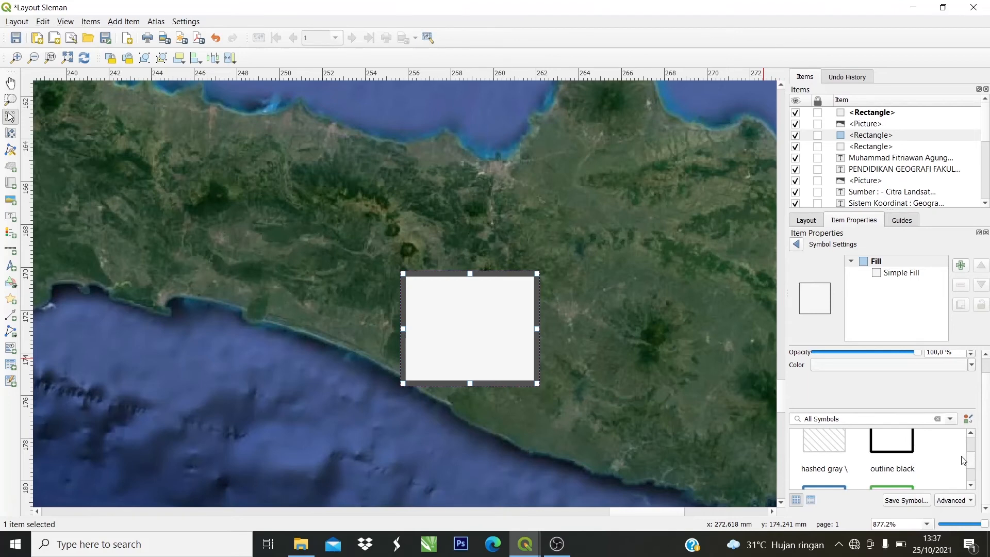
left_click(884, 446)
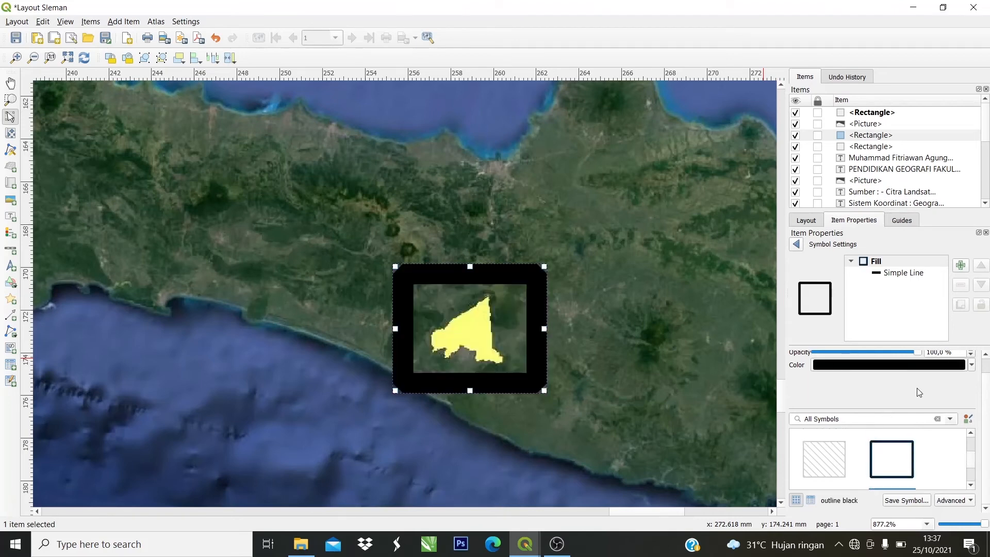
scroll(919, 393, "up", 1)
left_click(940, 359)
left_click(902, 371)
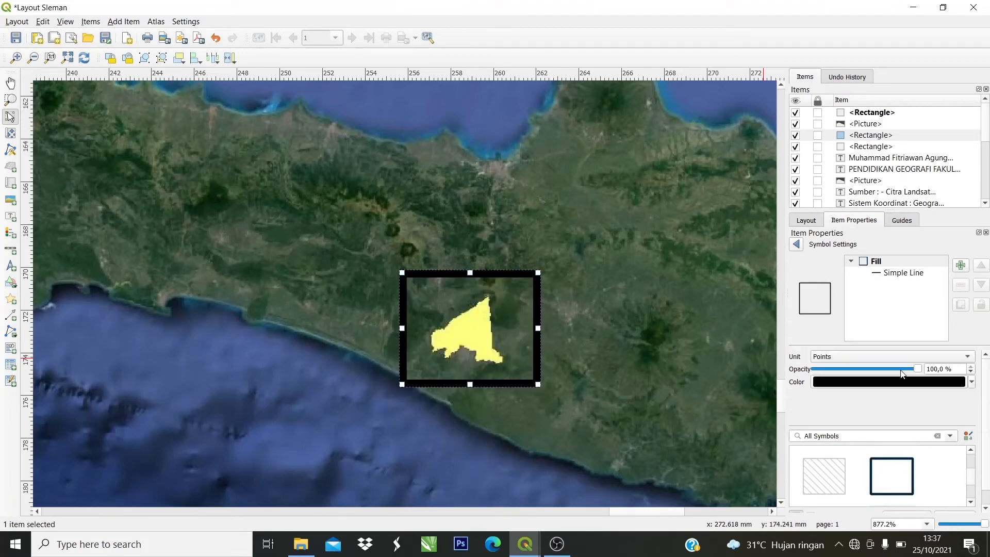
Change the rectangle's outline color to red and check it against the whole inset picture.
left_click(971, 383)
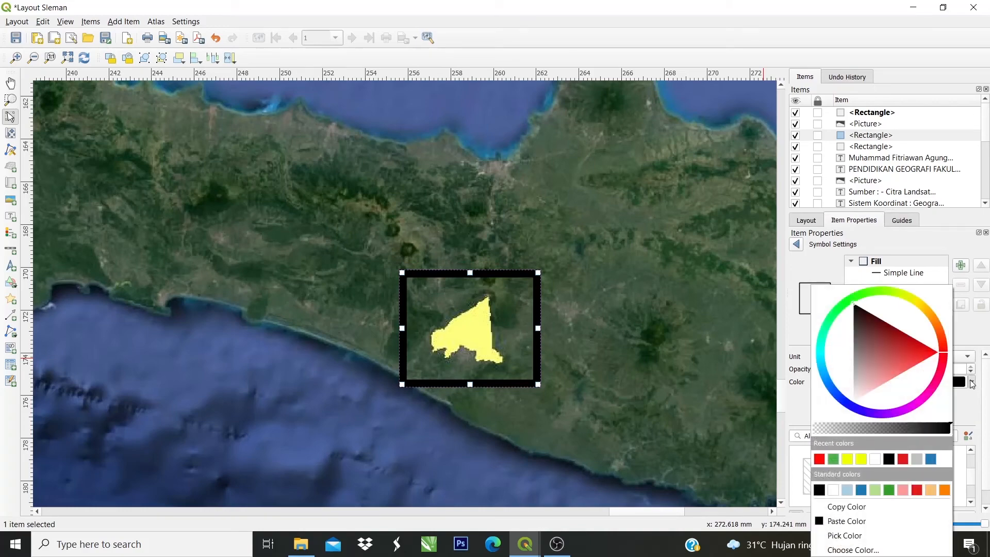
left_click(818, 459)
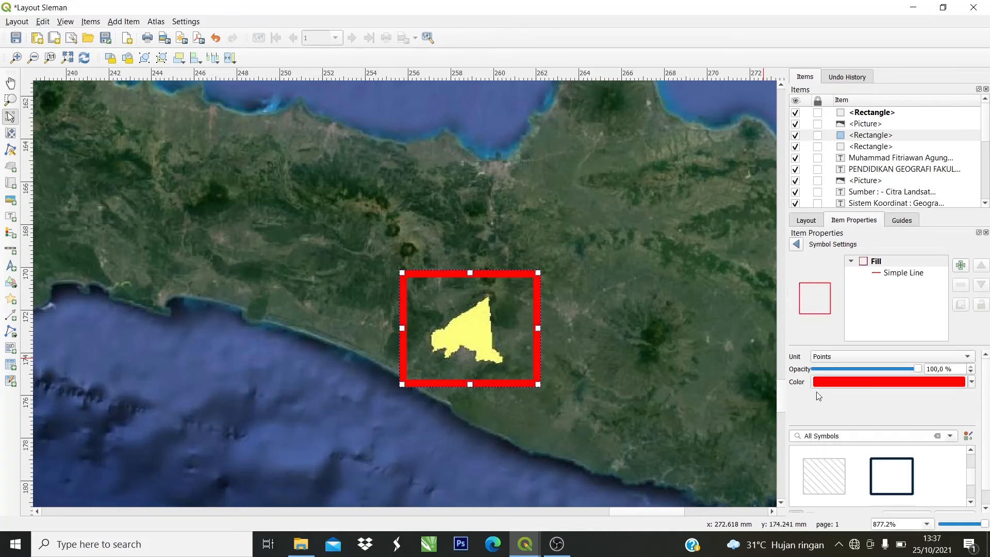
scroll(490, 385, "down", 3)
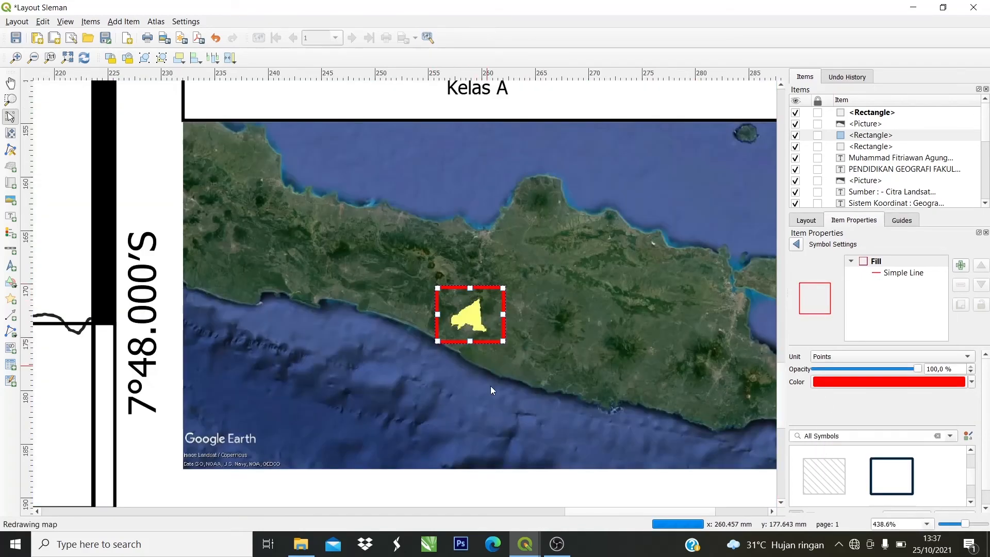
scroll(649, 418, "up", 1)
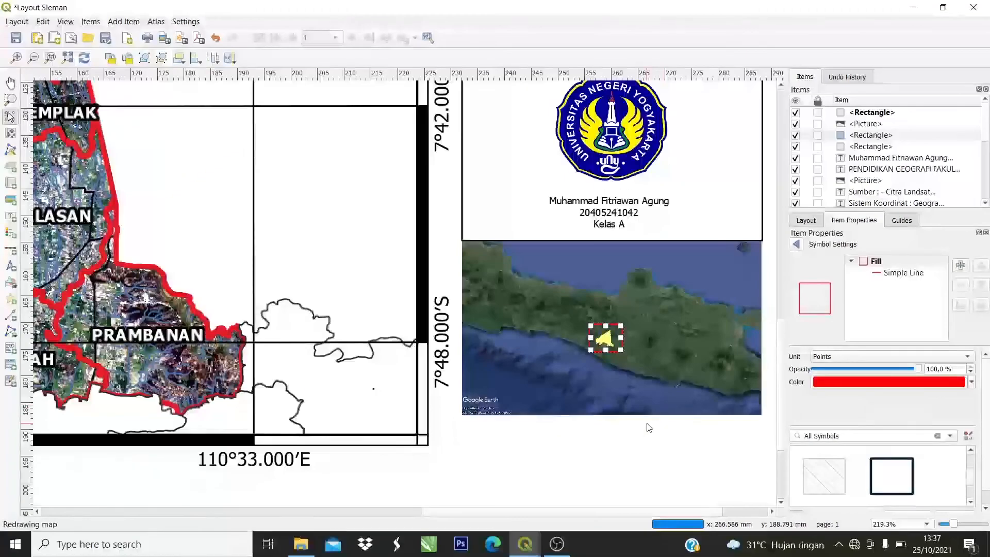
Draw an arrow from the Prambanan area of the main map to the red rectangle in the inset picture.
scroll(624, 346, "up", 1)
scroll(625, 349, "down", 2)
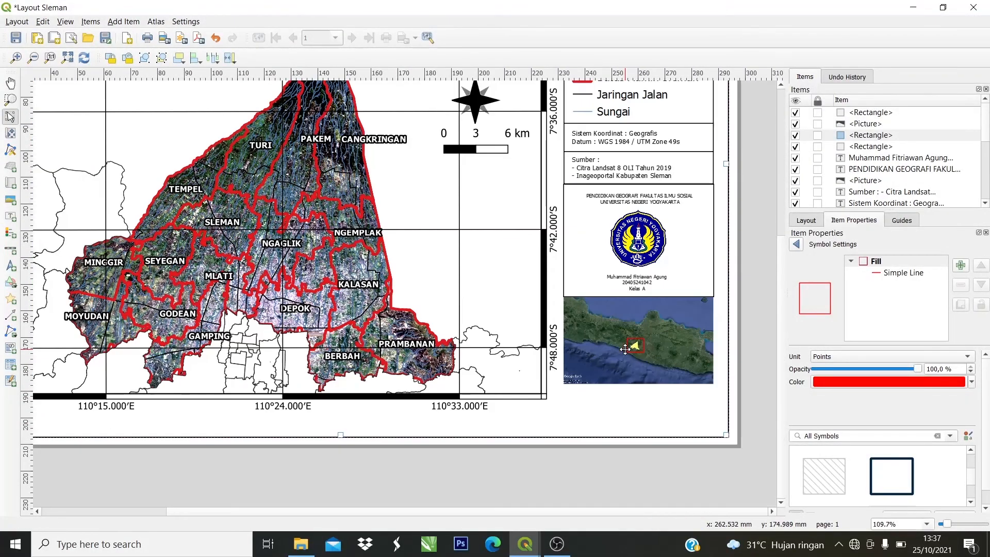
scroll(633, 349, "up", 1)
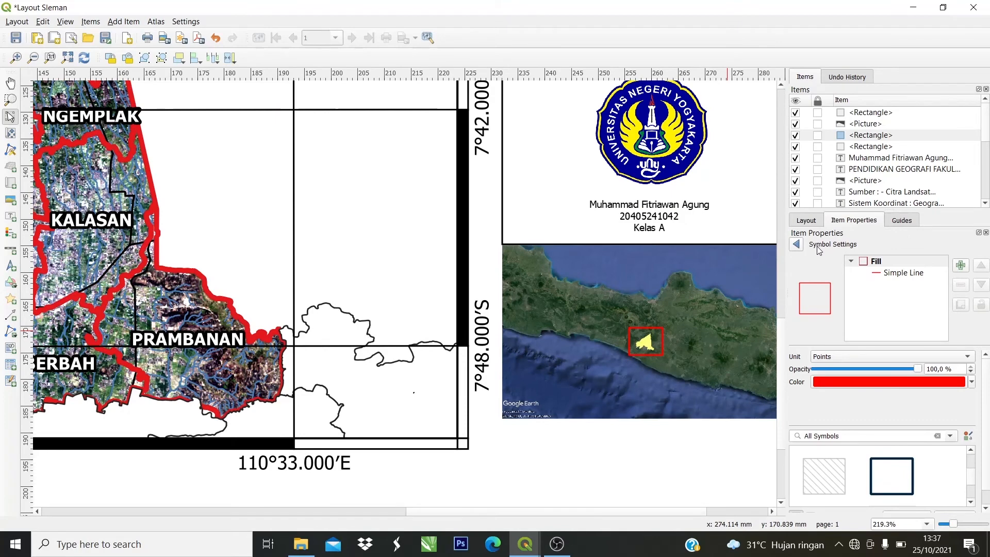
left_click(798, 245)
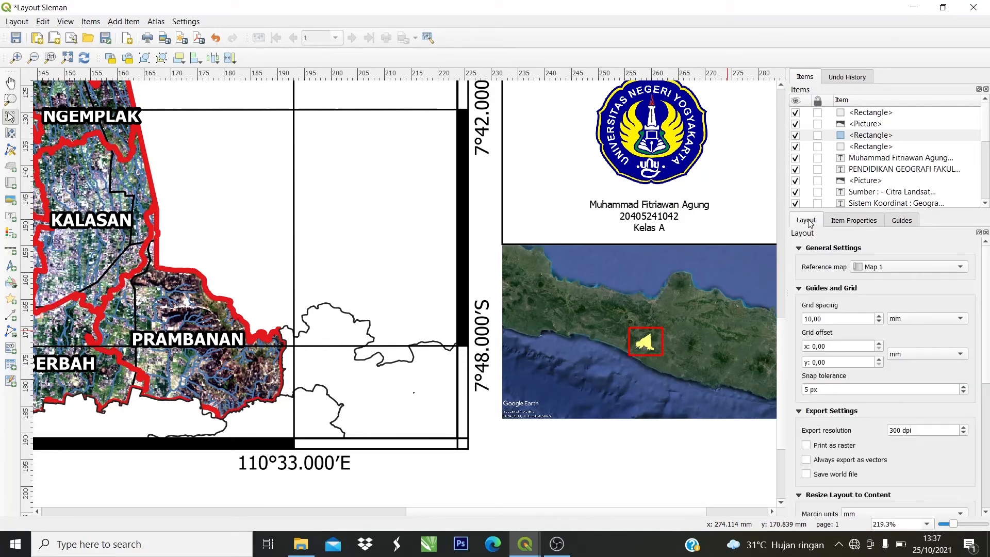
left_click(809, 222)
left_click(12, 315)
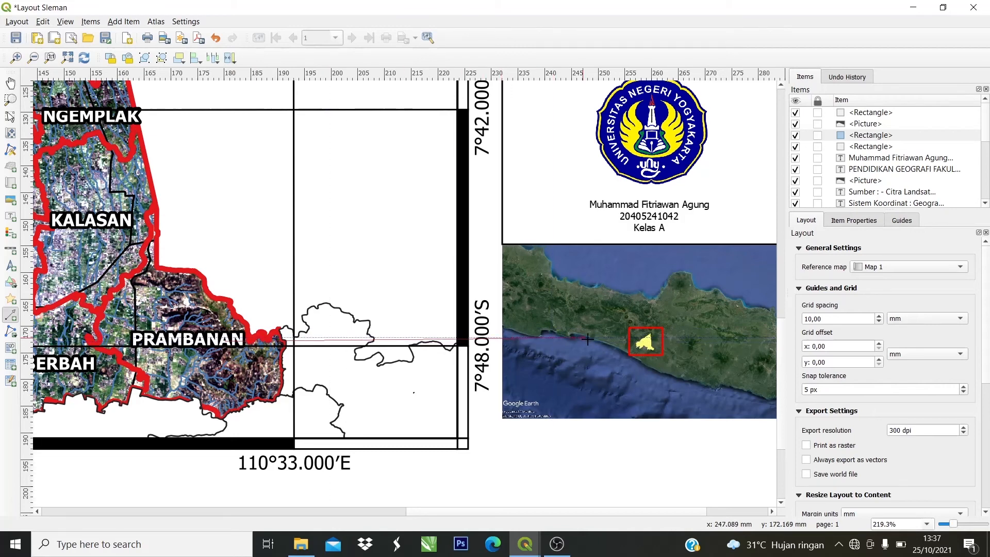
left_click(620, 338)
right_click(620, 338)
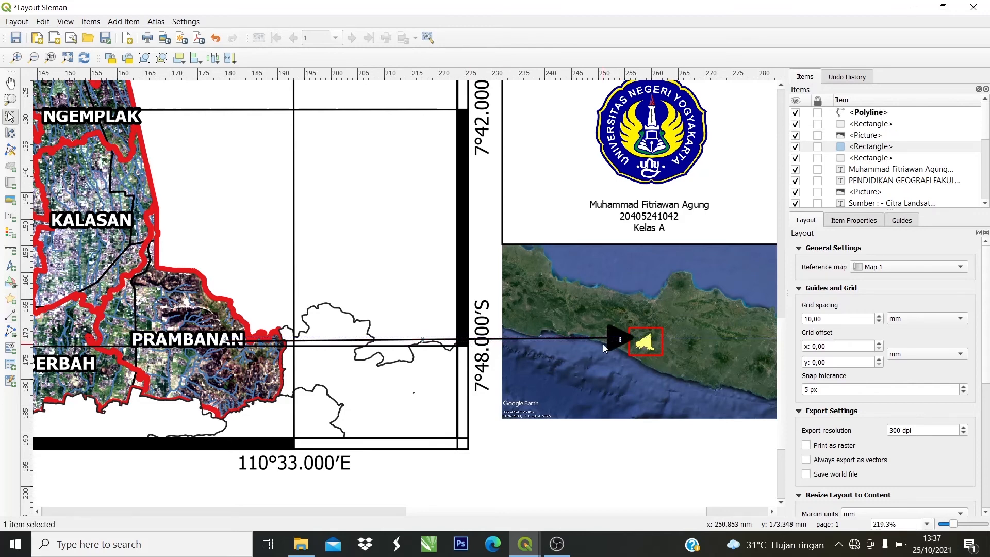
left_click_drag(601, 345, 602, 344)
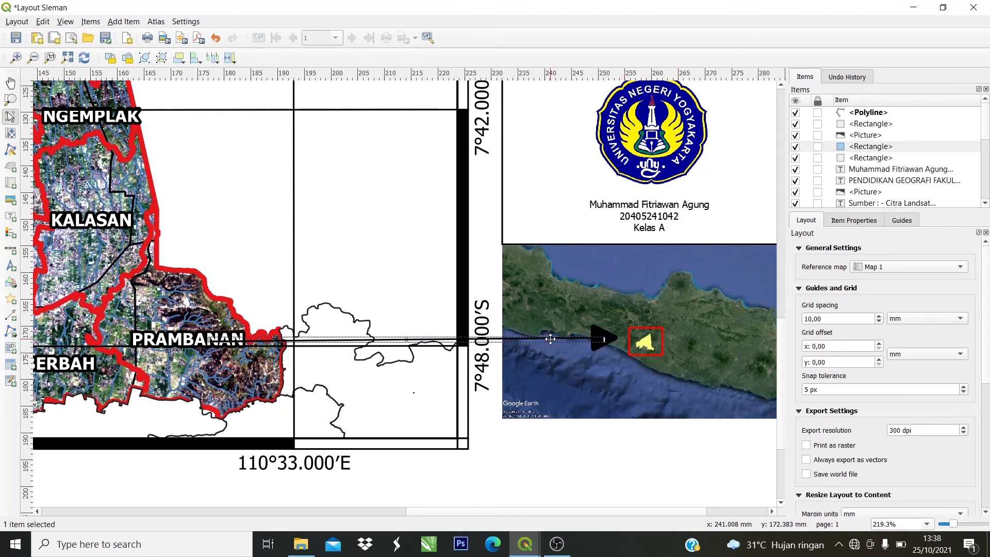
Color the arrow's head stroke, head fill and line yellow, and check it against the whole layout.
left_click(875, 221)
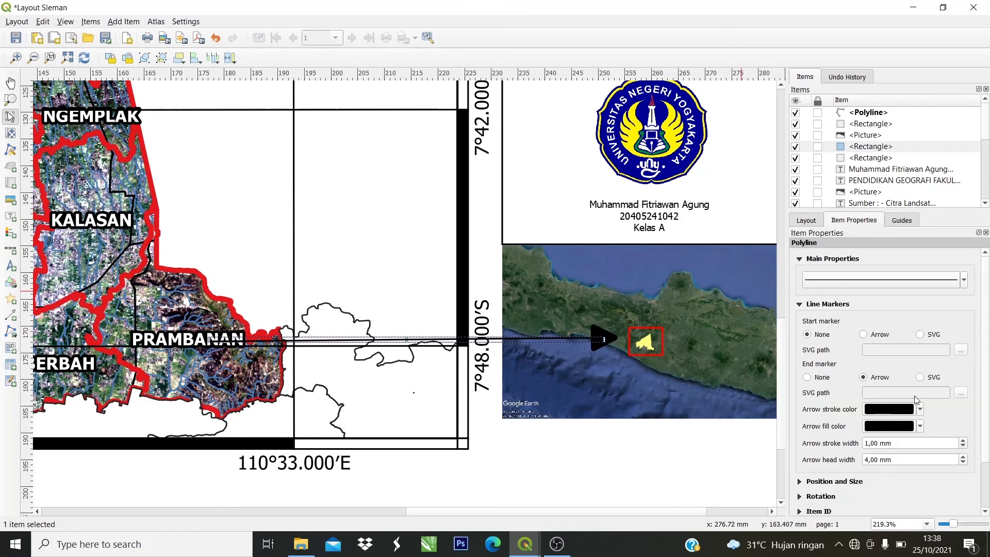
left_click(920, 410)
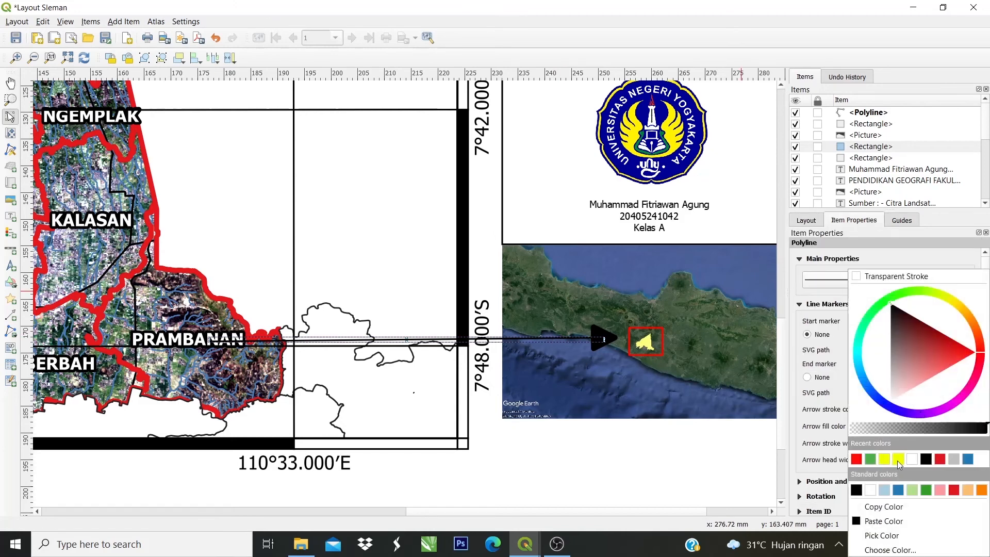
left_click(897, 459)
left_click(918, 427)
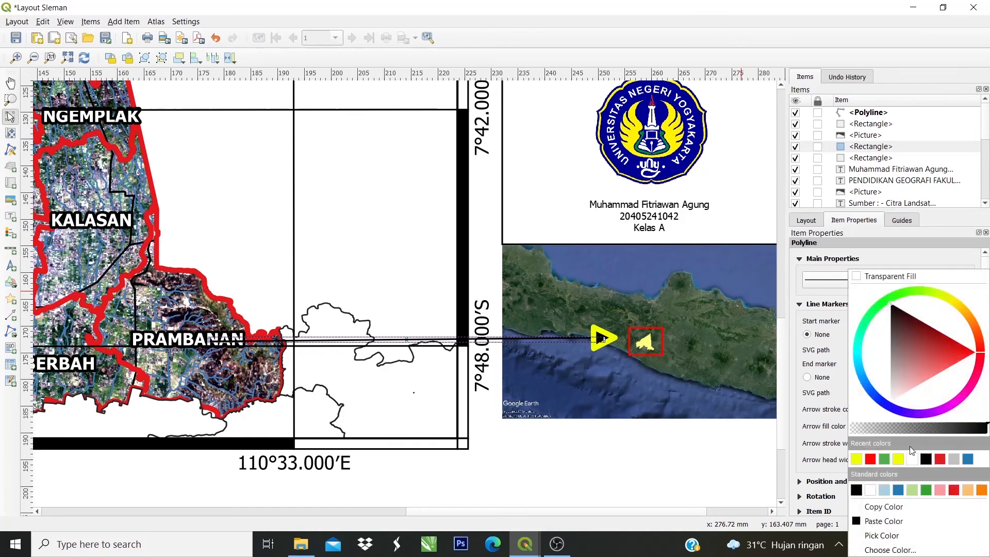
left_click(900, 460)
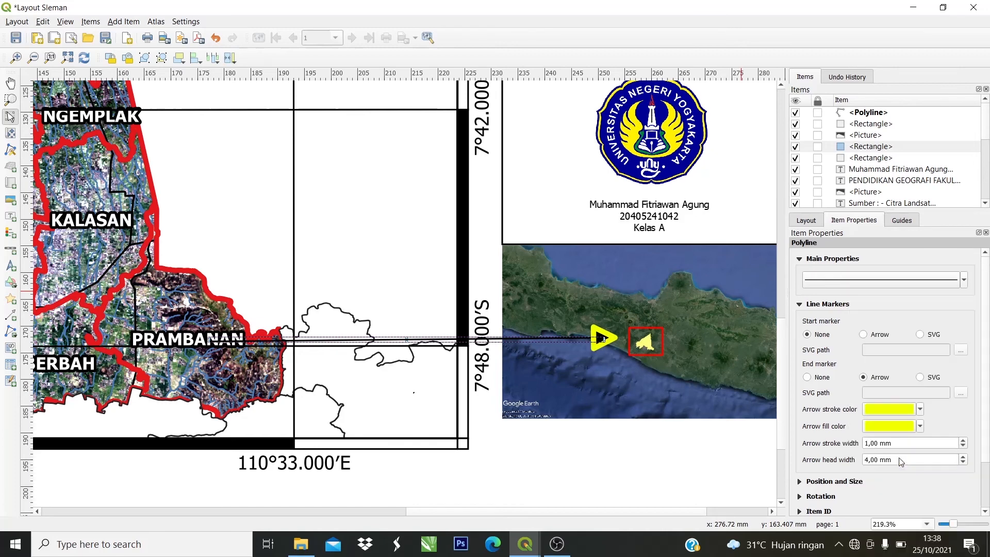
left_click(963, 280)
left_click(831, 458)
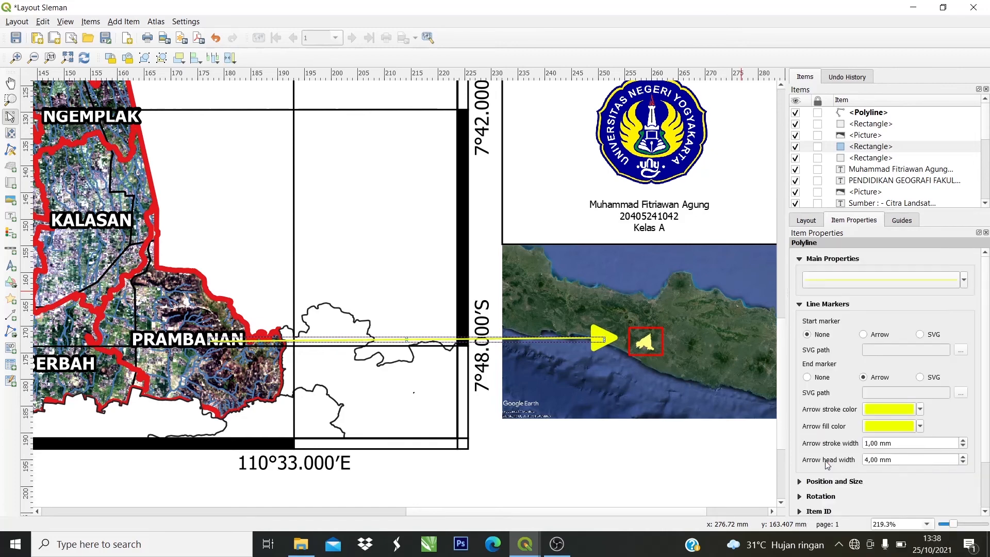
left_click(667, 460)
scroll(588, 400, "down", 2)
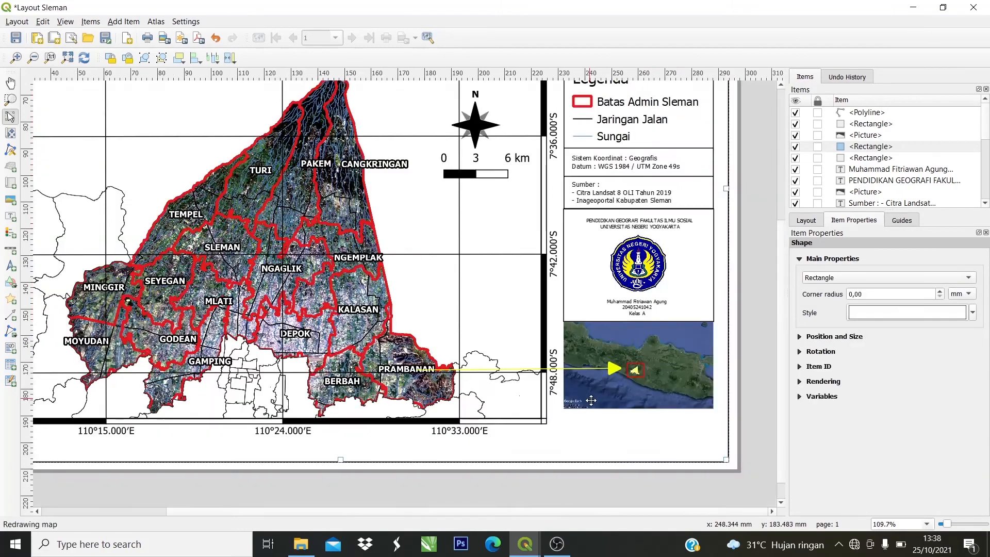
scroll(546, 398, "up", 1)
scroll(607, 397, "up", 1)
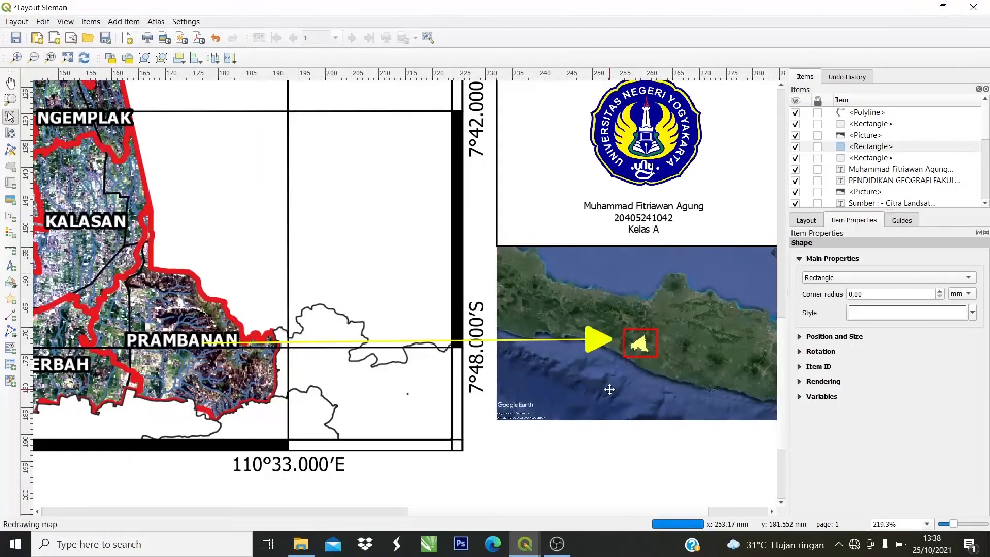
scroll(608, 396, "down", 2)
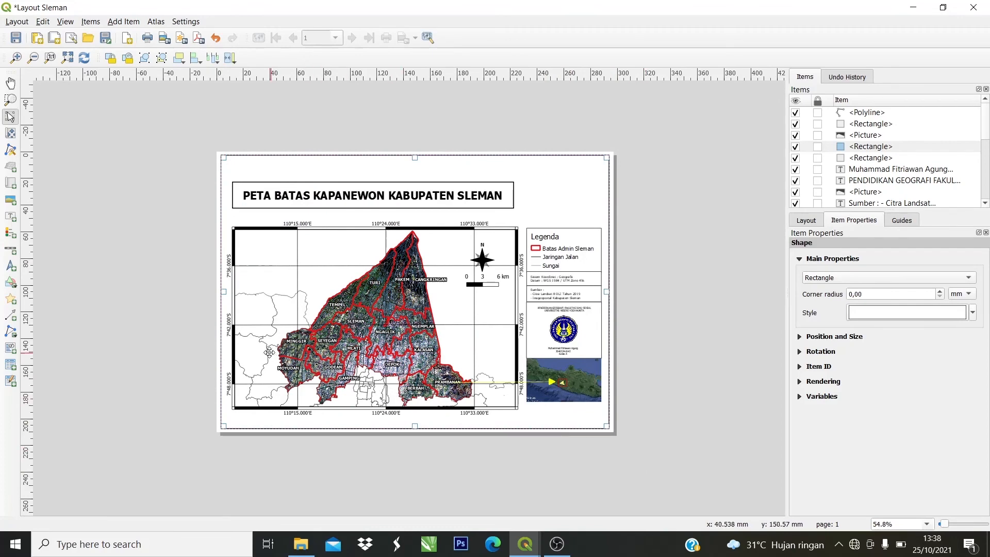
Add a KULON PROGO label over the outlined area west of Tempel and nudge it into place.
scroll(340, 366, "up", 1)
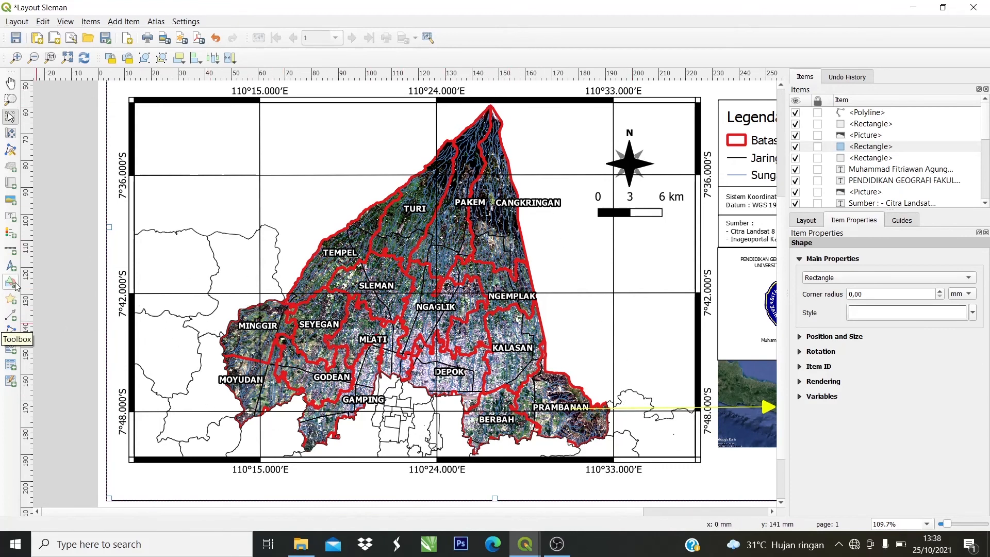
left_click(10, 220)
scroll(164, 258, "up", 1)
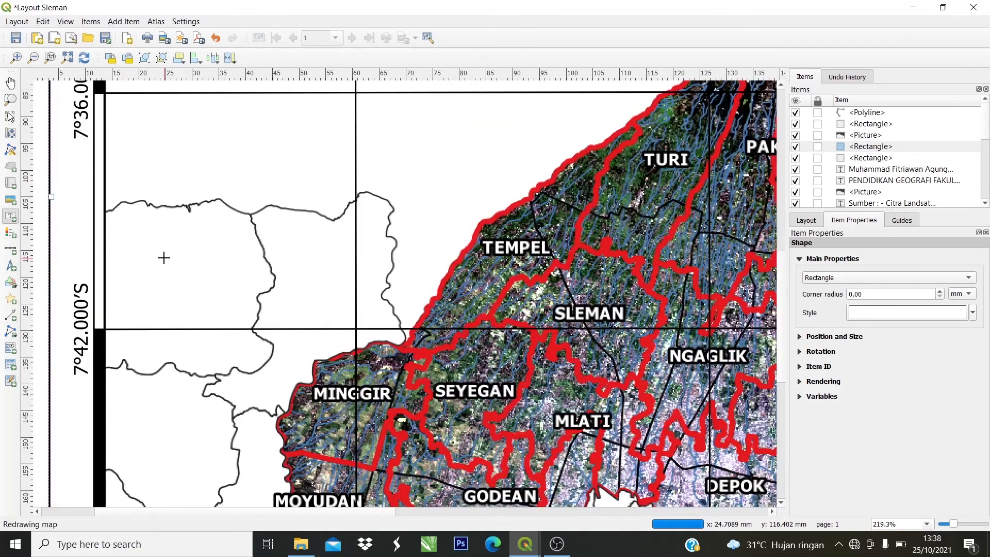
left_click_drag(172, 254, 309, 289)
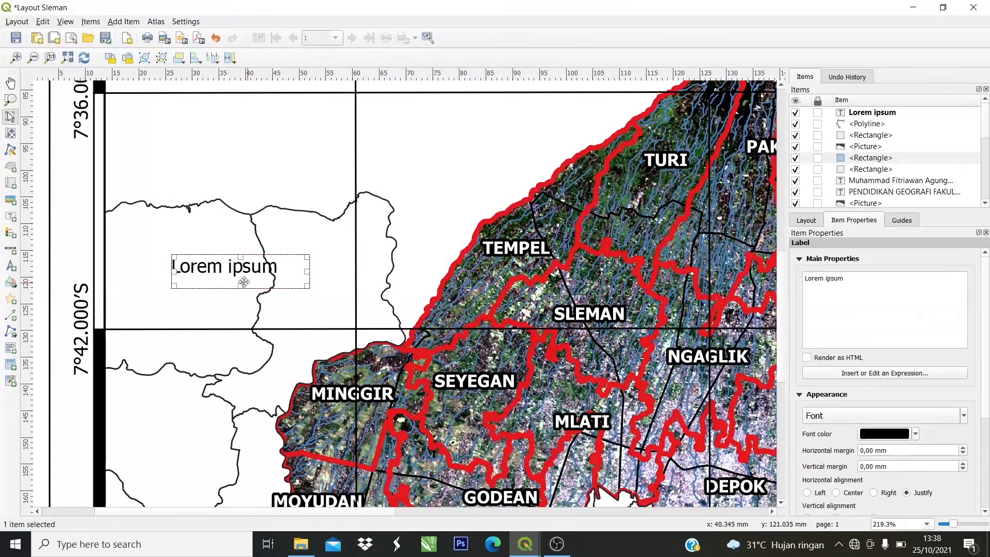
type("KU")
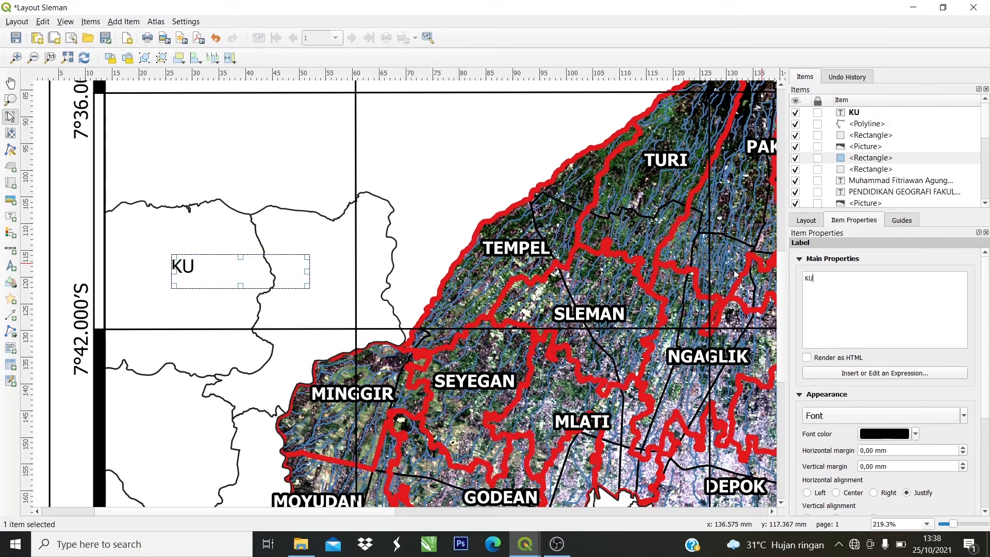
type("LON PROGO")
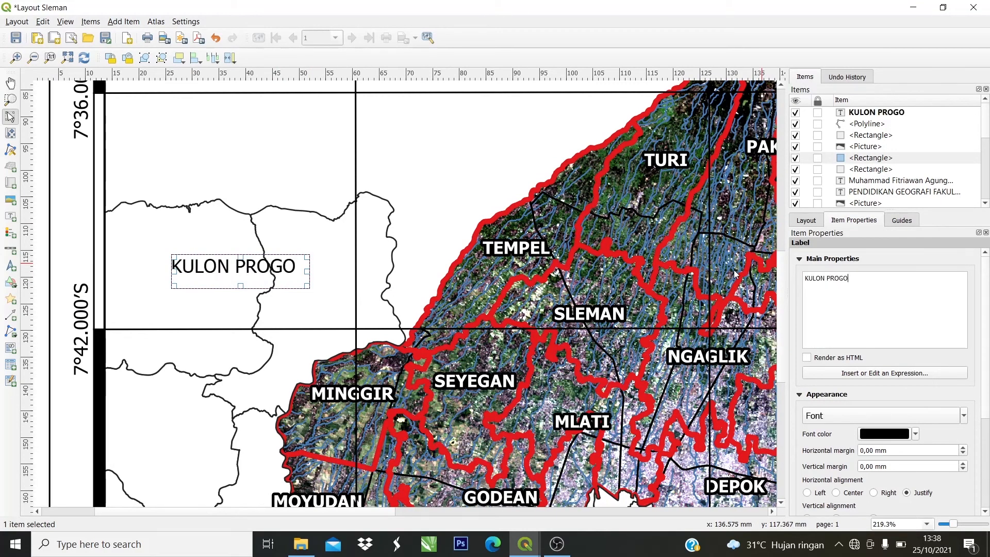
left_click(278, 312)
left_click(237, 266)
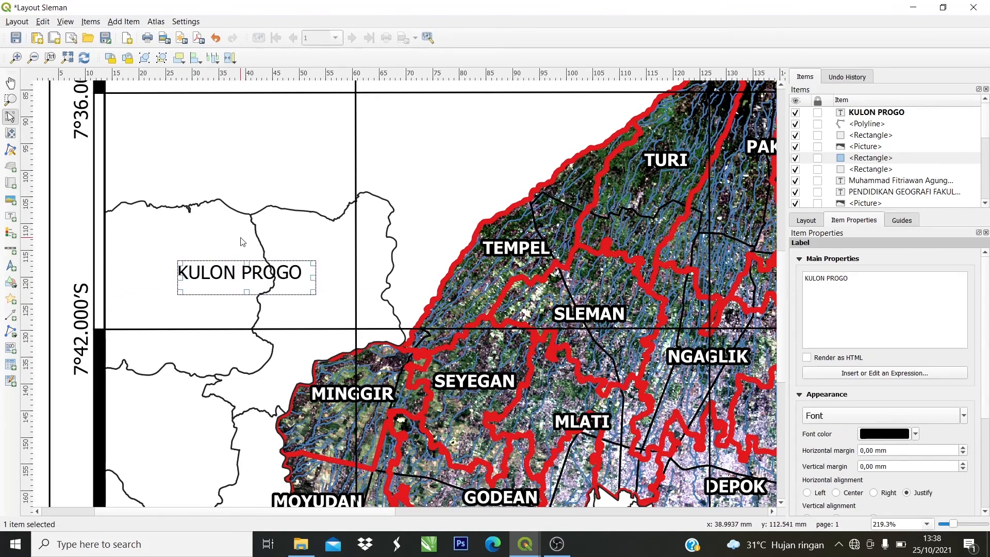
left_click(270, 193)
scroll(270, 193, "down", 1)
scroll(31, 278, "down", 2)
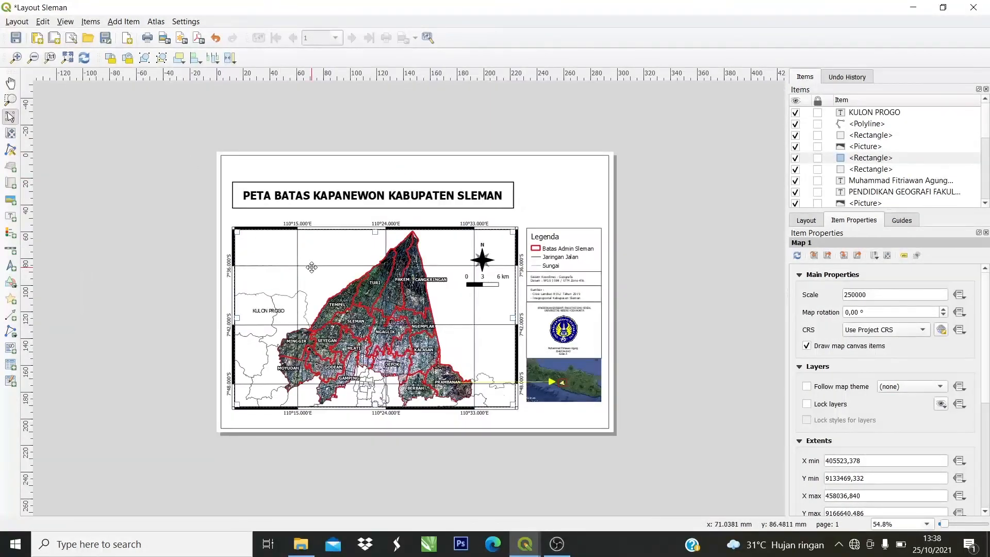
Reduce the KULON PROGO label's font size to 8 pt.
scroll(27, 284, "up", 2)
left_click(191, 350)
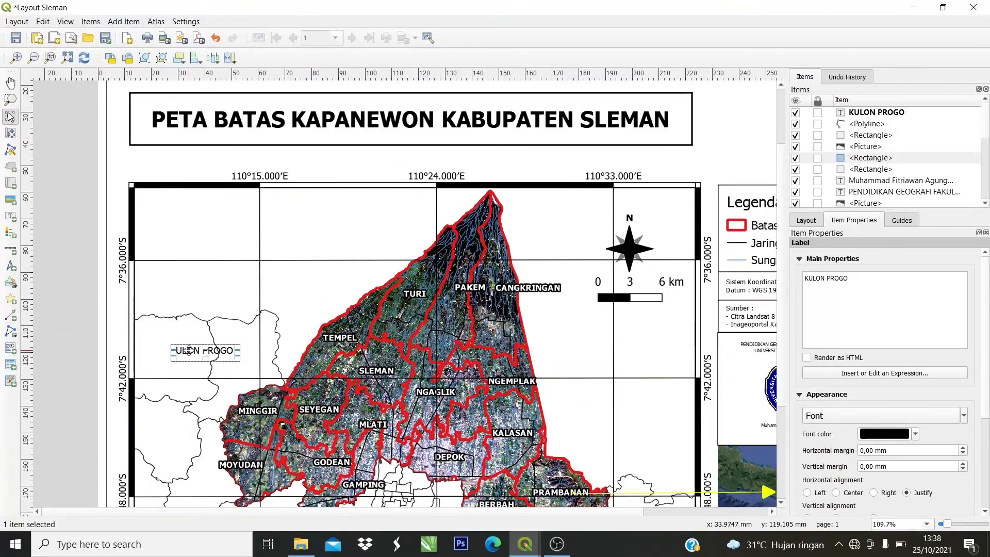
left_click(963, 415)
left_click(898, 446)
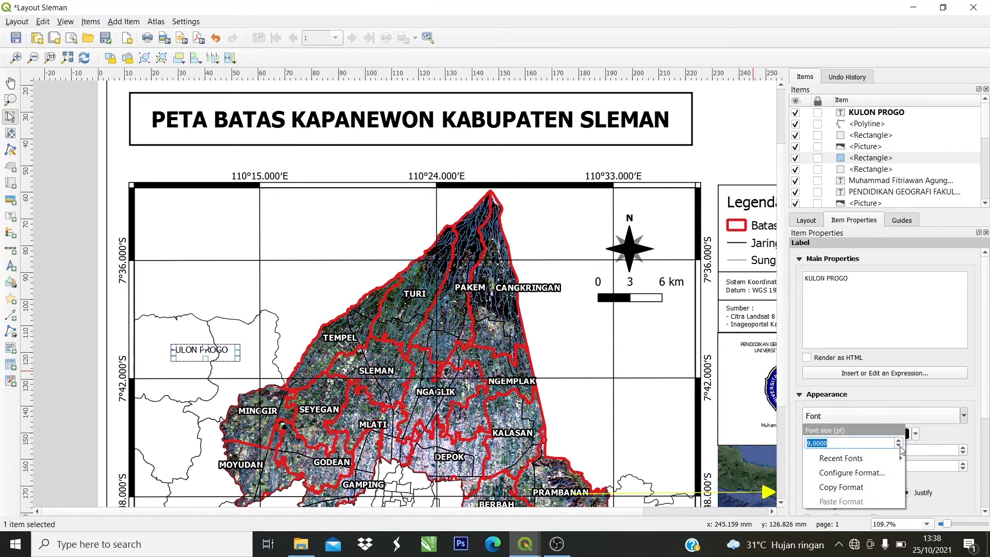
left_click(898, 447)
left_click(202, 290)
left_click(220, 321)
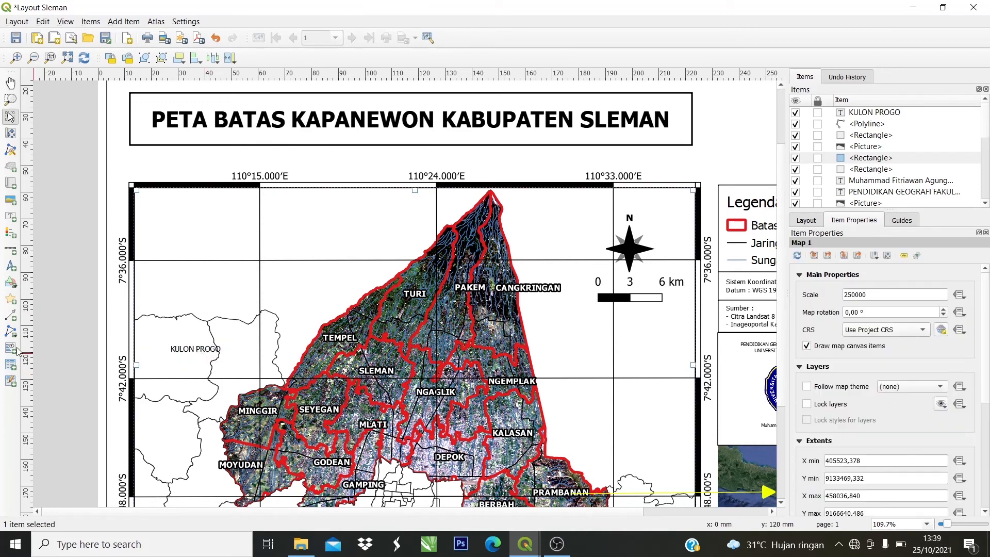
Add a label of about 43 by 17 mm in the map's empty northwest area reading KAB.MAGELANG and PROVINSI JAWA TENGAH on two lines.
left_click(11, 216)
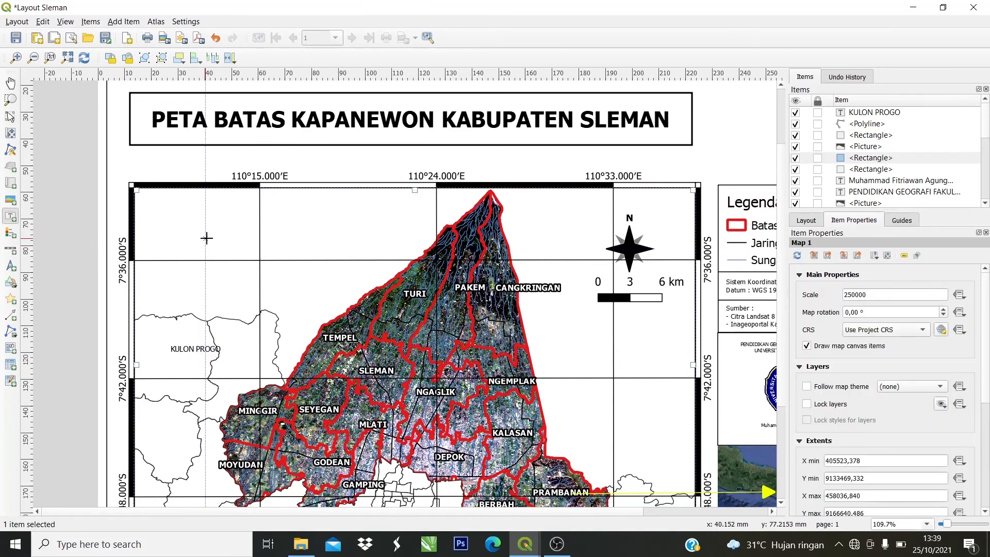
left_click_drag(205, 229, 329, 312)
left_click_drag(315, 272, 320, 274)
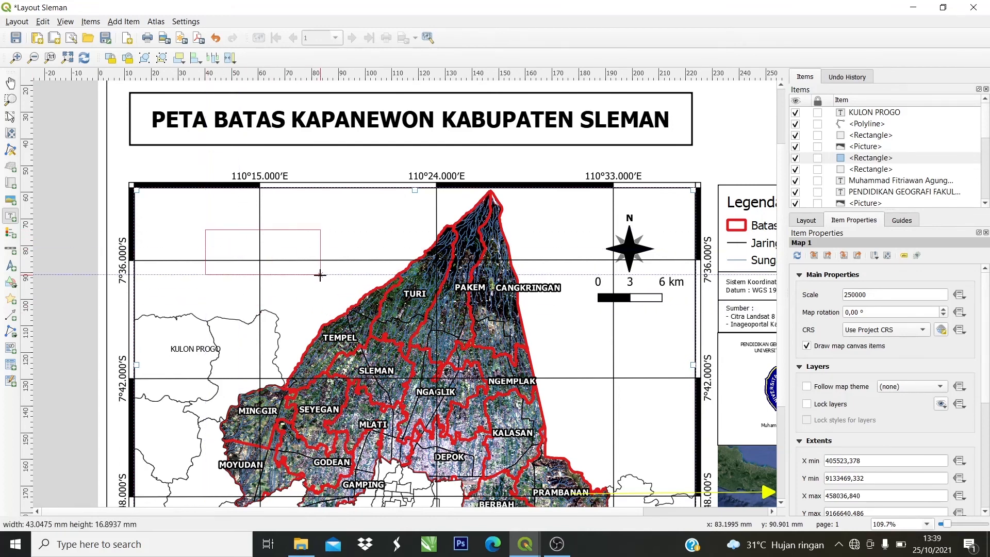
type("ka")
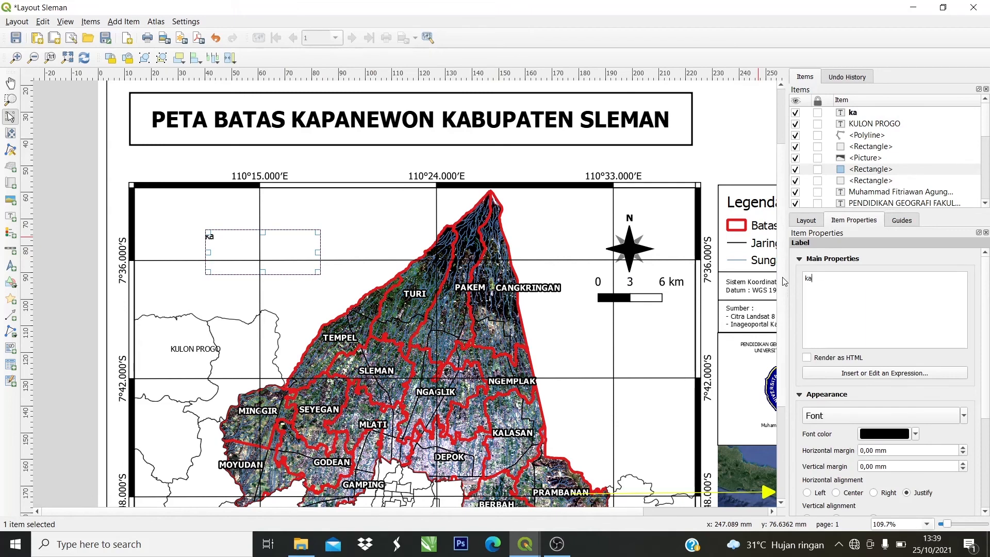
type("b")
key("BackSpace")
key("BackSpace")
key("BackSpace")
type("KAB.MAGELANG PROV")
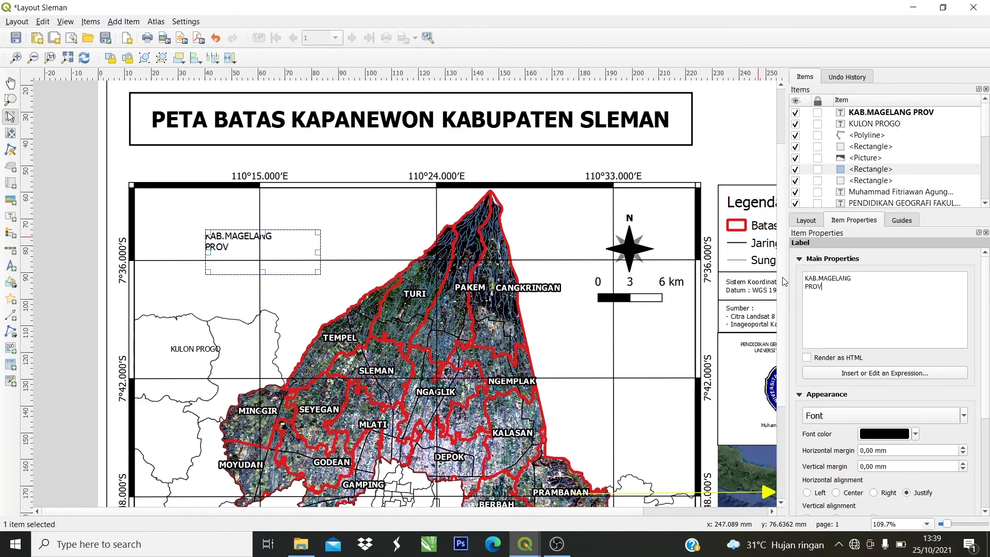
type("INSI JAWA TENGAH")
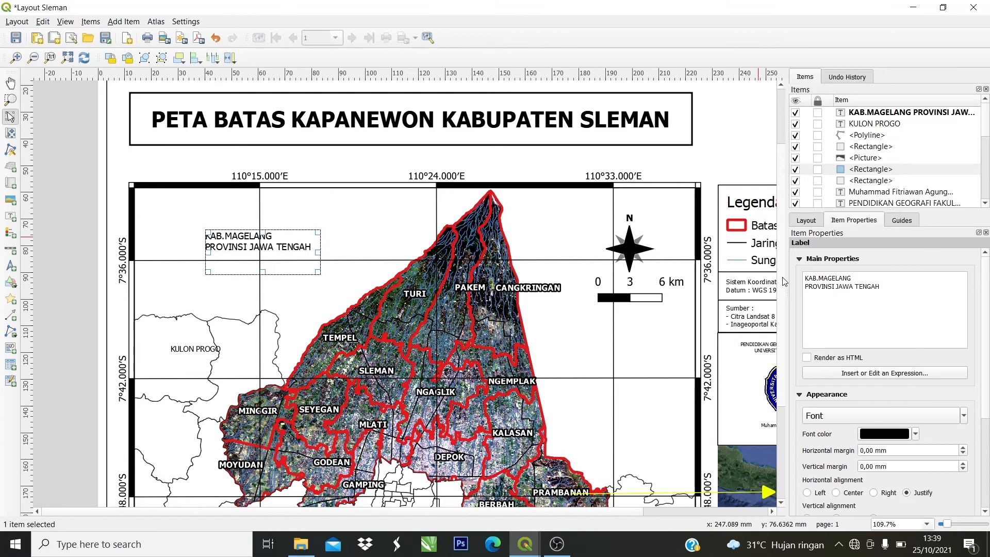
Set the KAB.MAGELANG label's font to 8 pt bold.
scroll(961, 407, "down", 1)
left_click(962, 401)
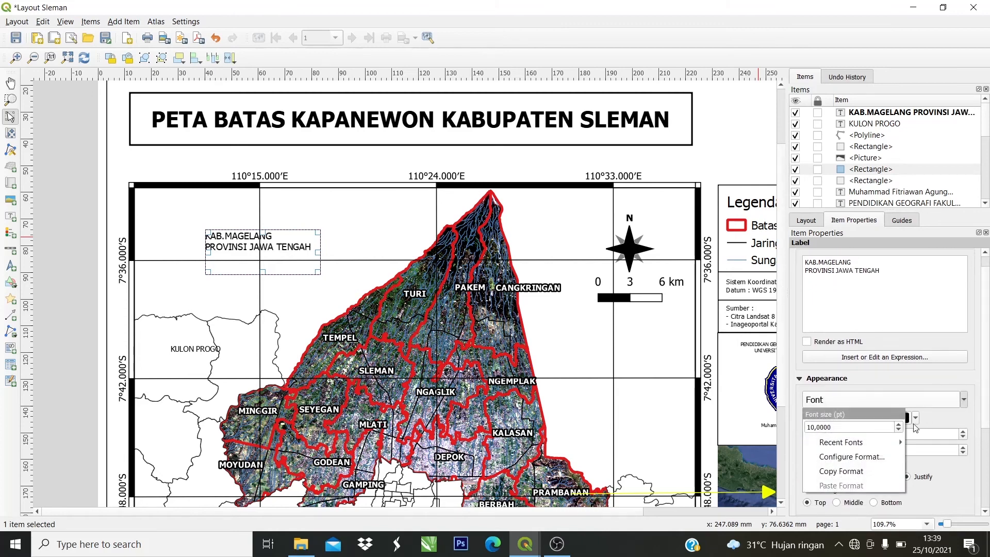
left_click(898, 430)
left_click(898, 430)
left_click(925, 400)
left_click(925, 400)
left_click(525, 216)
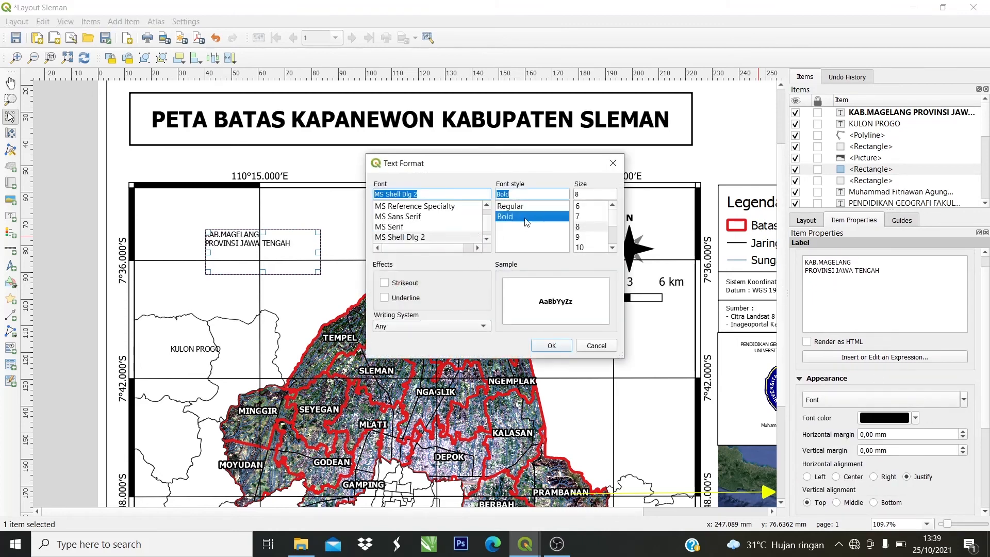
left_click(551, 345)
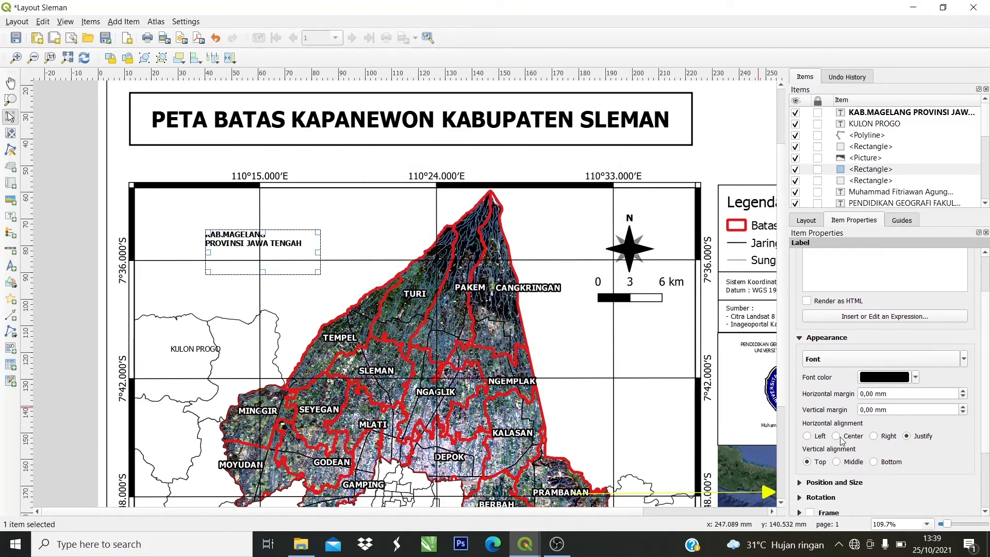
Center the KAB.MAGELANG label's text horizontally, align it to the middle vertically, and shift the label slightly southwest.
left_click(836, 476)
left_click(836, 502)
left_click(216, 352)
left_click_drag(240, 256, 223, 251)
Shift the KULON PROGO label slightly north and make its font bold.
left_click(201, 345)
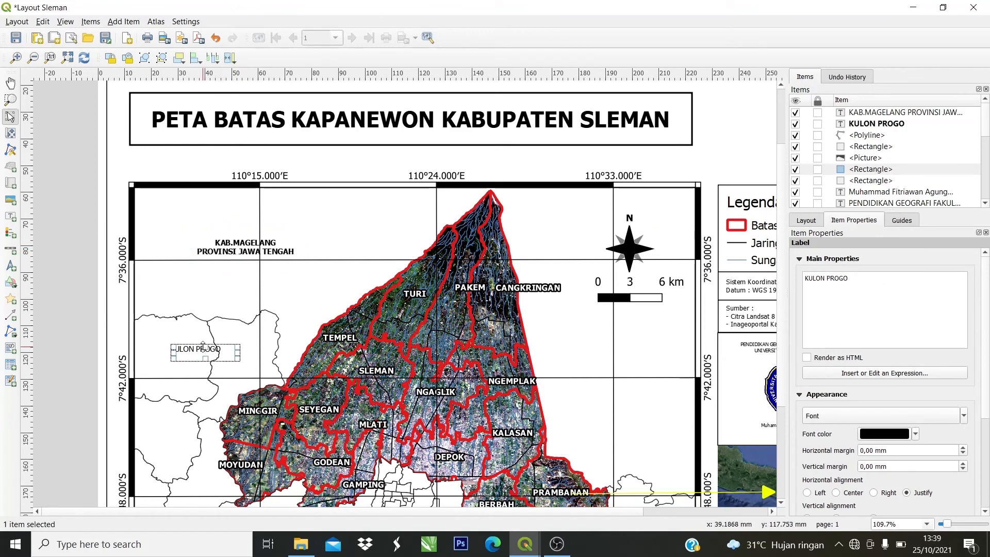
left_click_drag(224, 348, 210, 352)
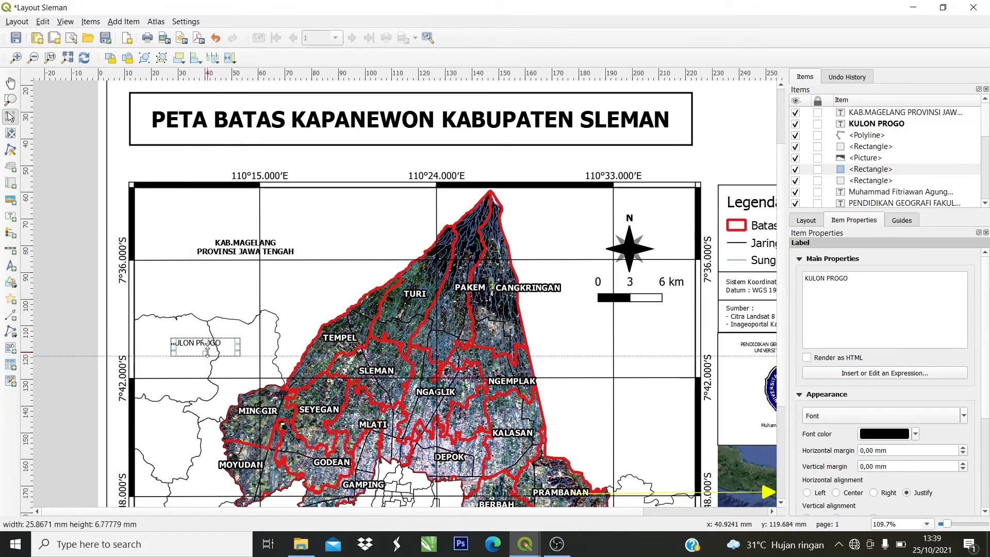
left_click(881, 416)
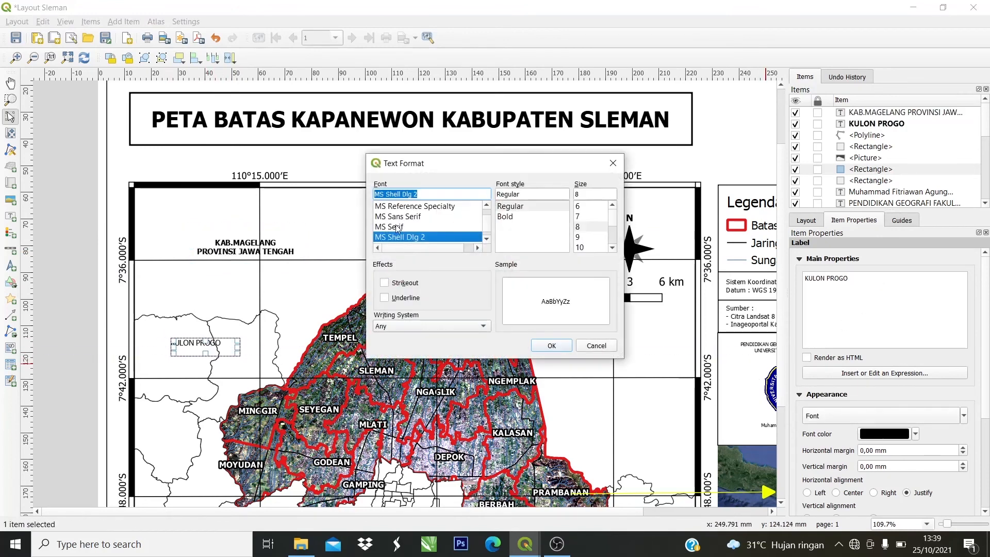
left_click(524, 218)
left_click(579, 357)
left_click(280, 336)
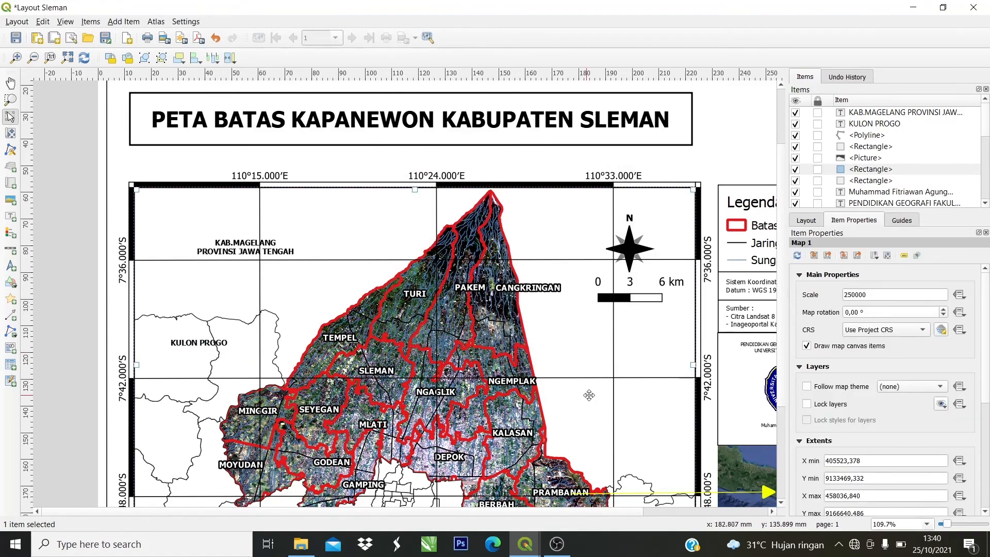
Add a label of about 20 by 5 mm reading KOTA YOGYAKARTA over the white city area between GAMPING and BERBAH.
scroll(385, 394, "down", 1)
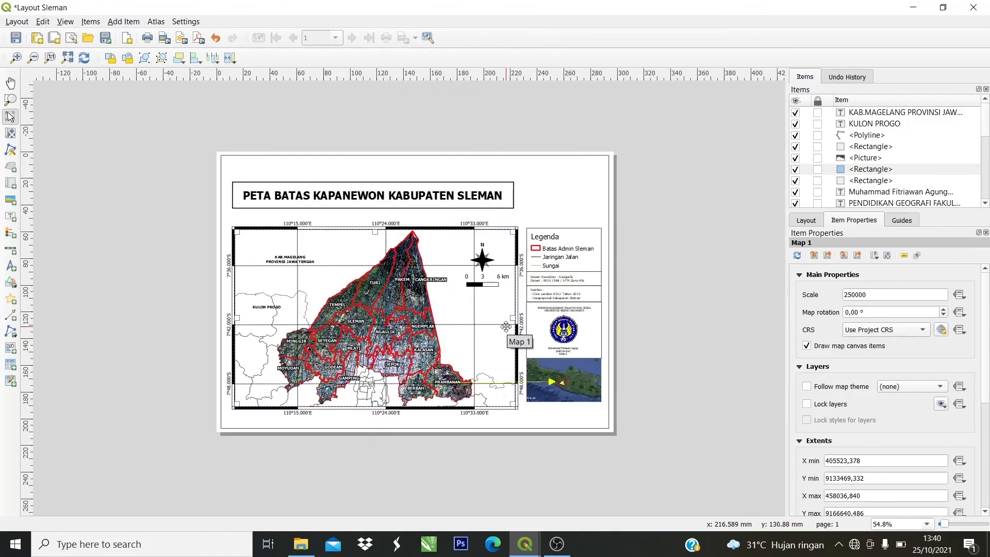
scroll(378, 396, "up", 2)
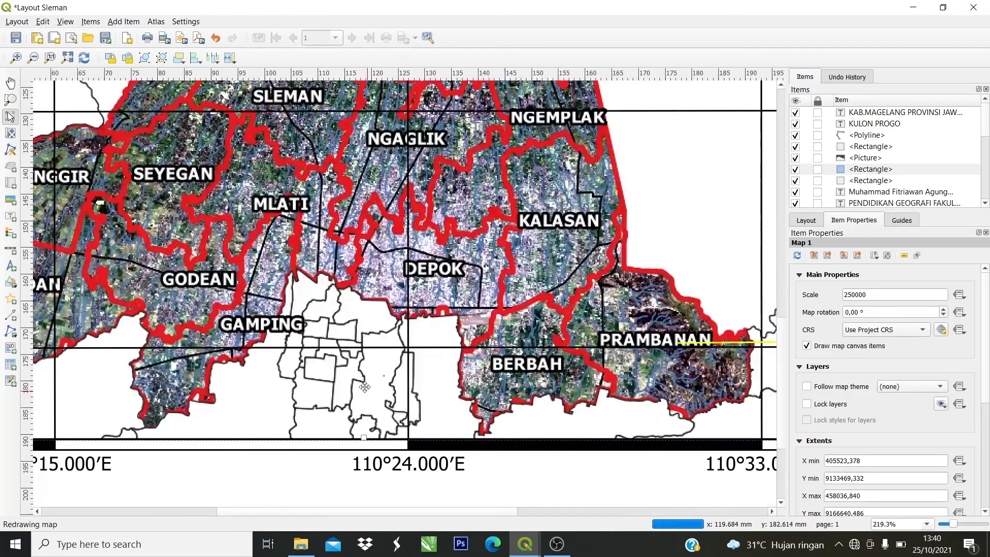
mouse_move(308, 346)
left_mouse_down()
mouse_move(363, 375)
mouse_move(416, 374)
left_mouse_up()
left_click_drag(853, 278, 784, 274)
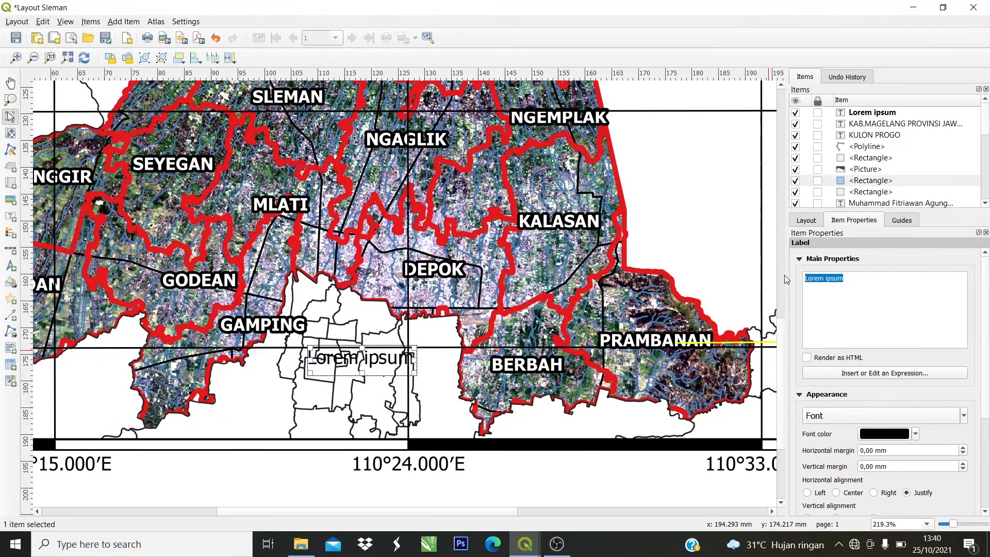
type("KOTA YOGYAKARTA")
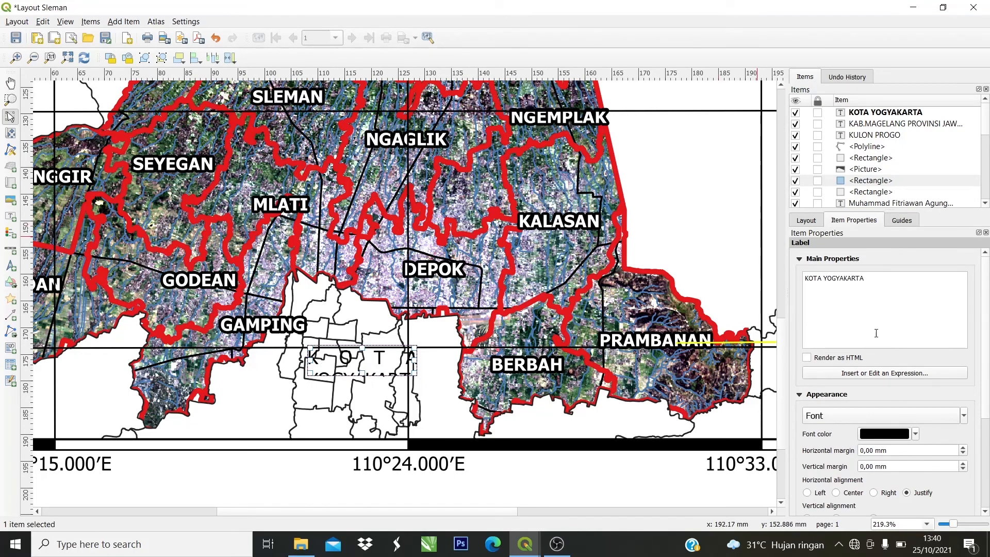
Set the KOTA YOGYAKARTA label's font to 8 pt bold.
left_click(881, 416)
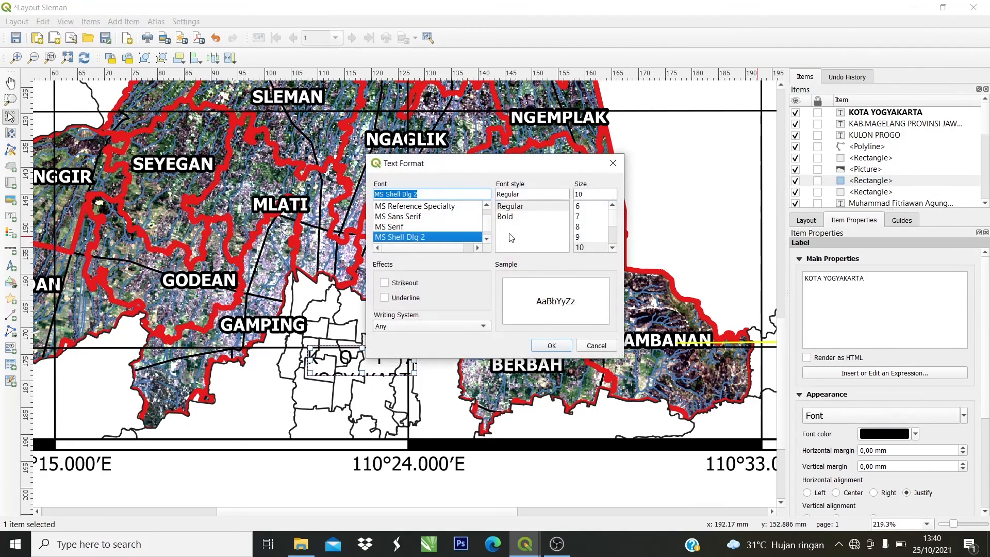
left_click(515, 218)
left_click(551, 348)
left_click(915, 433)
key("Escape")
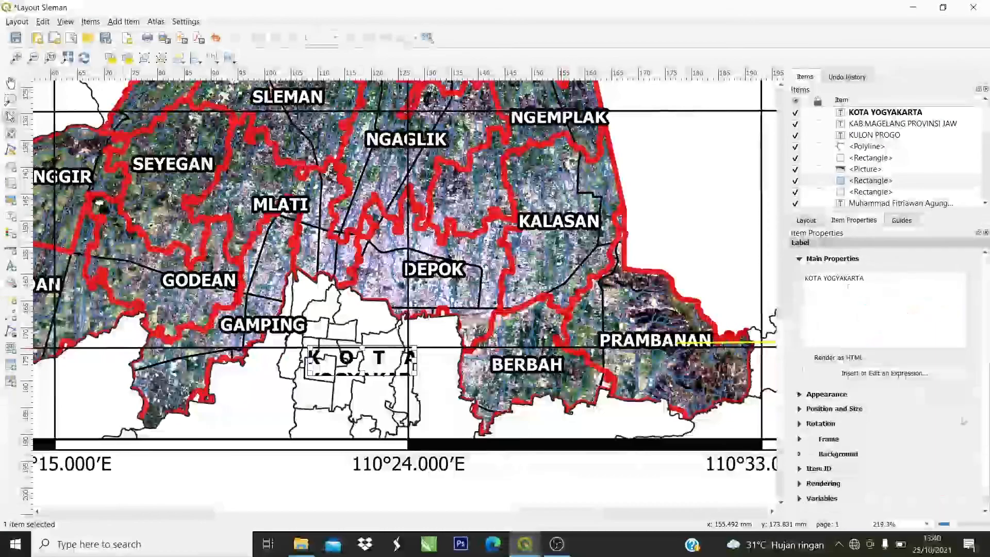
scroll(971, 411, "down", 1)
left_click(963, 375)
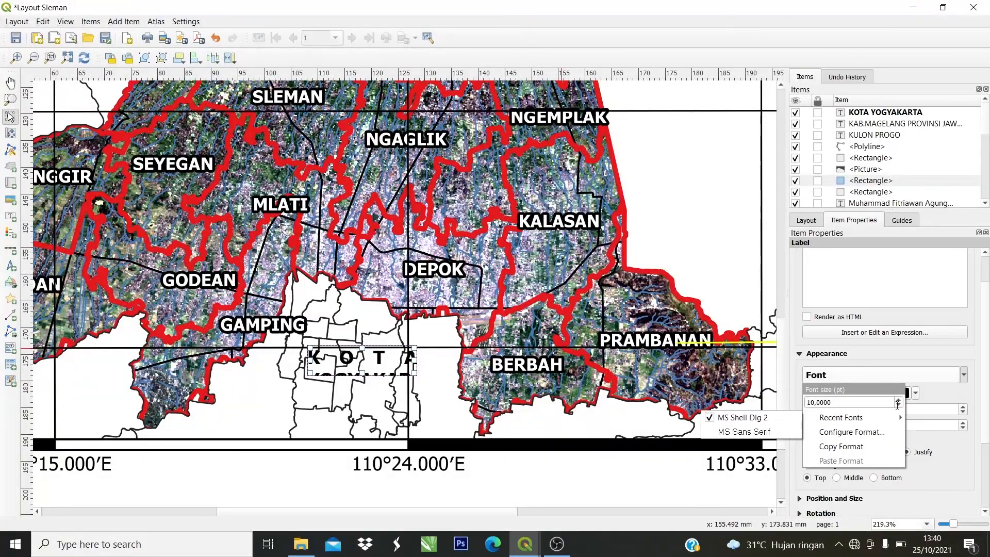
left_click(963, 374)
left_click(963, 375)
scroll(902, 402, "down", 3)
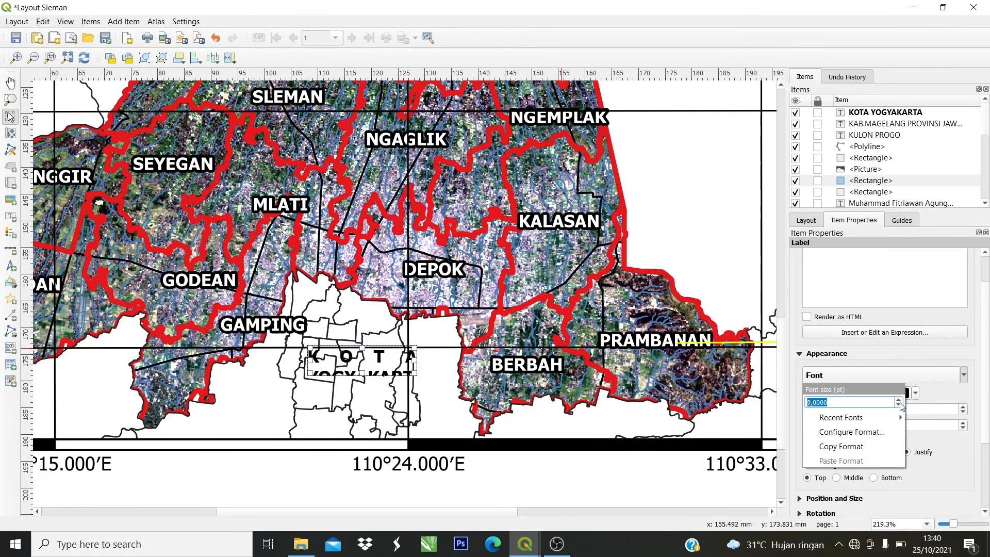
left_click(938, 393)
Widen the KOTA YOGYAKARTA label to about 34 mm so its text fits one line, and move it west over the city area.
left_click_drag(411, 363, 490, 364)
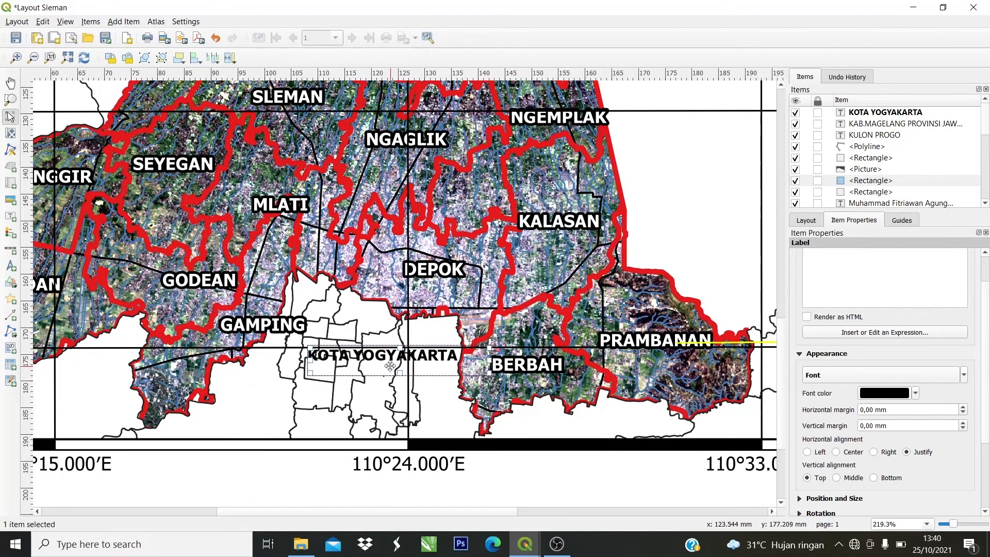
left_click_drag(387, 361, 343, 357)
left_click(276, 462)
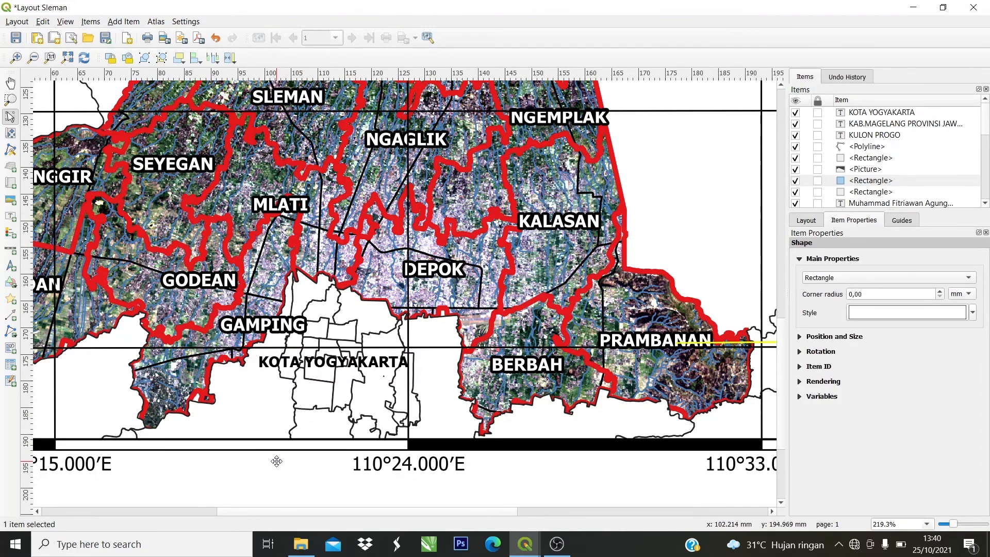
Add a label of about 20 by 4 mm reading BANTUL below the KOTA YOGYAKARTA label, just above the map's southern frame.
scroll(279, 465, "down", 1)
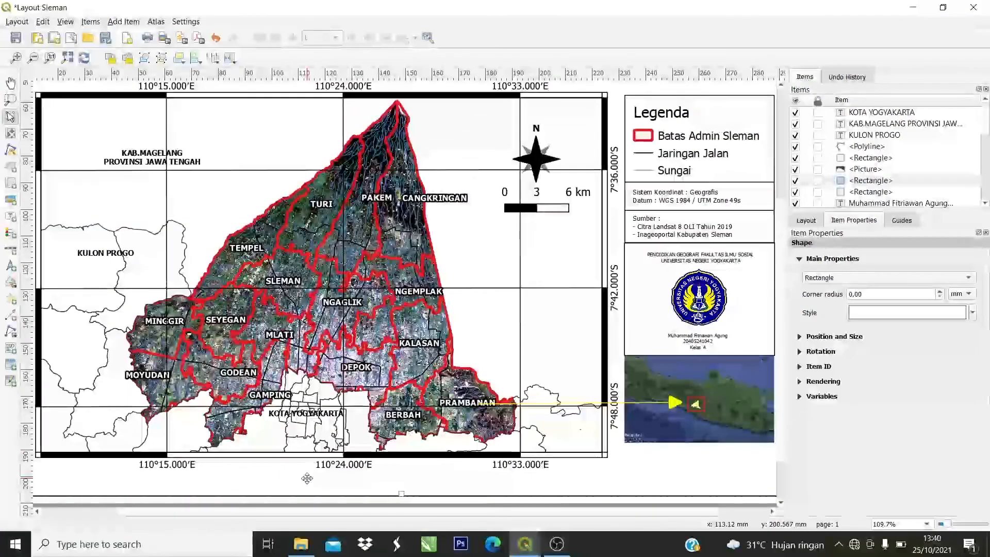
left_click(10, 217)
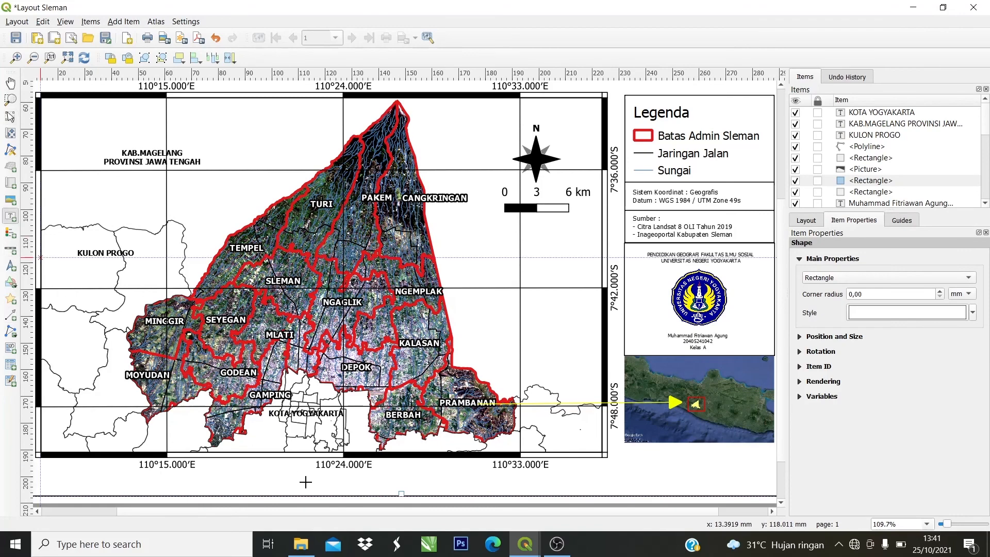
scroll(303, 479, "up", 2)
left_click_drag(201, 341, 382, 373)
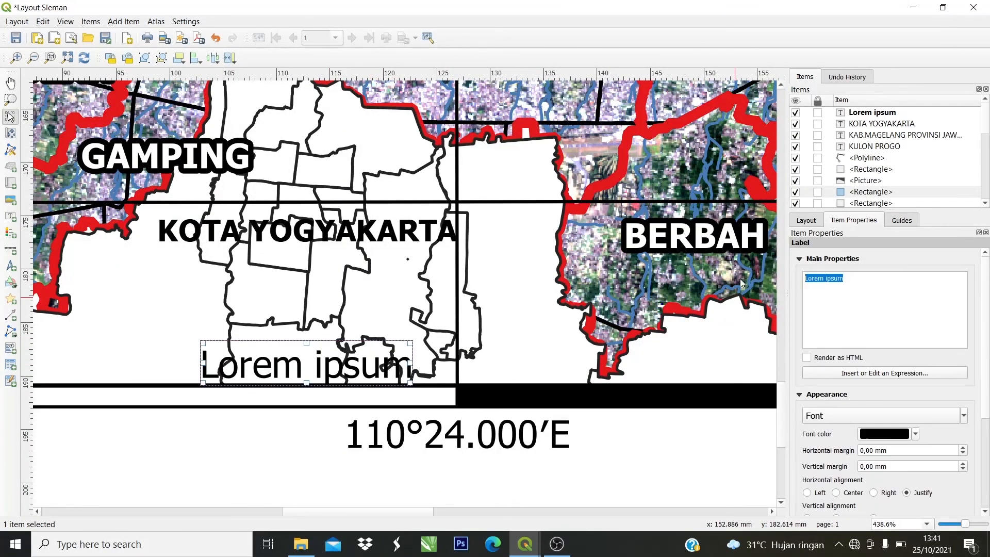
type("bSN")
key("BackSpace")
key("BackSpace")
key("BackSpace")
type("BANTUL")
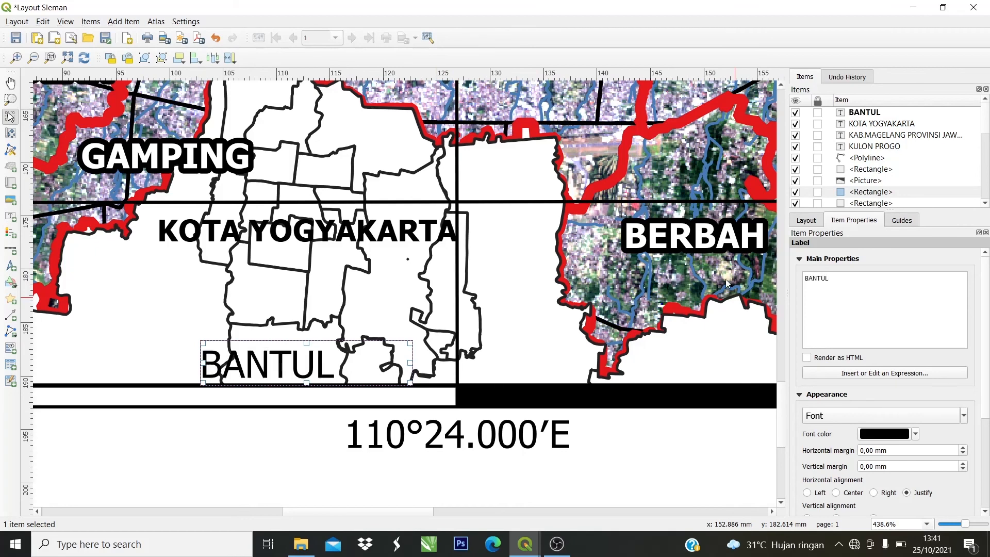
Set the BANTUL label's font to 8 pt bold and shift the label slightly west.
left_click(953, 416)
left_click(550, 345)
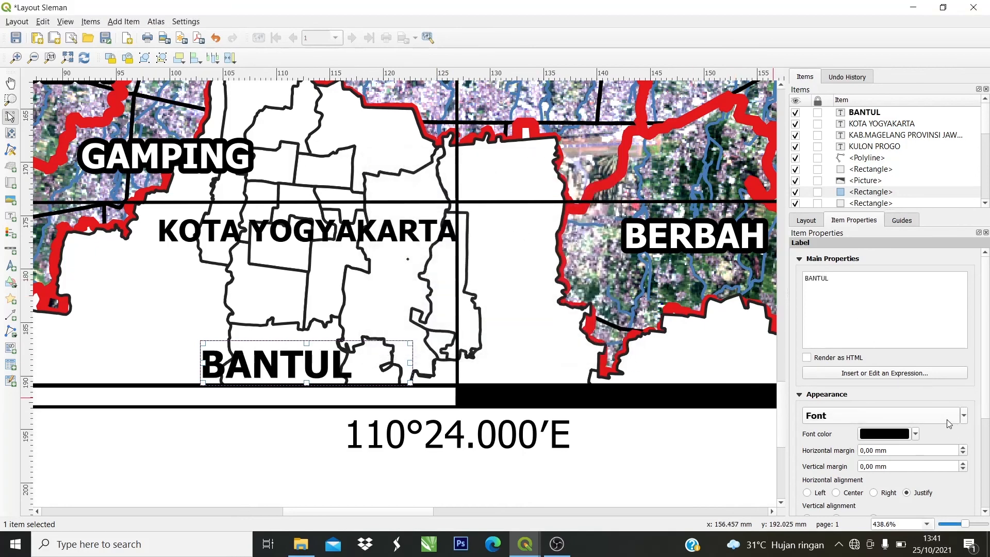
left_click(963, 416)
left_click(898, 449)
left_click(273, 405)
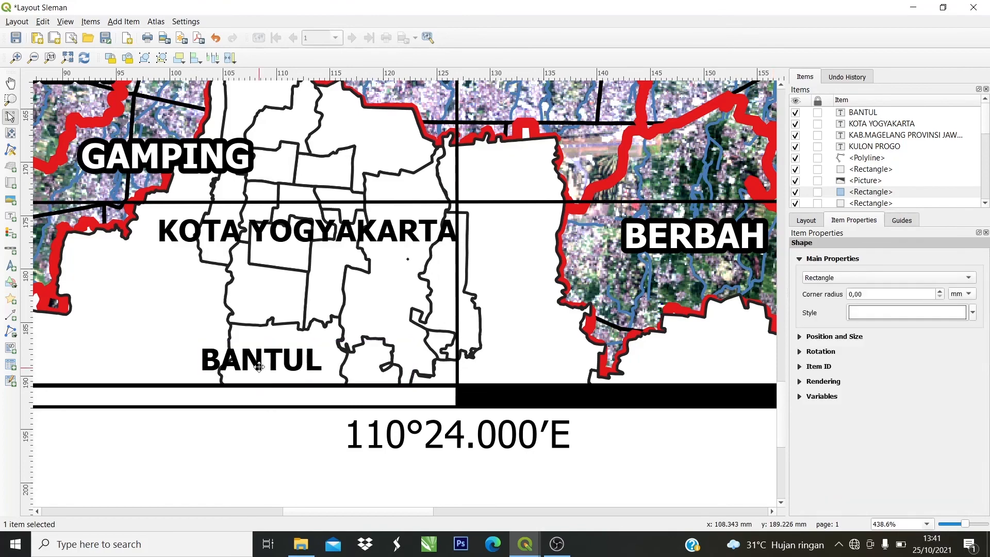
left_click_drag(259, 367, 248, 364)
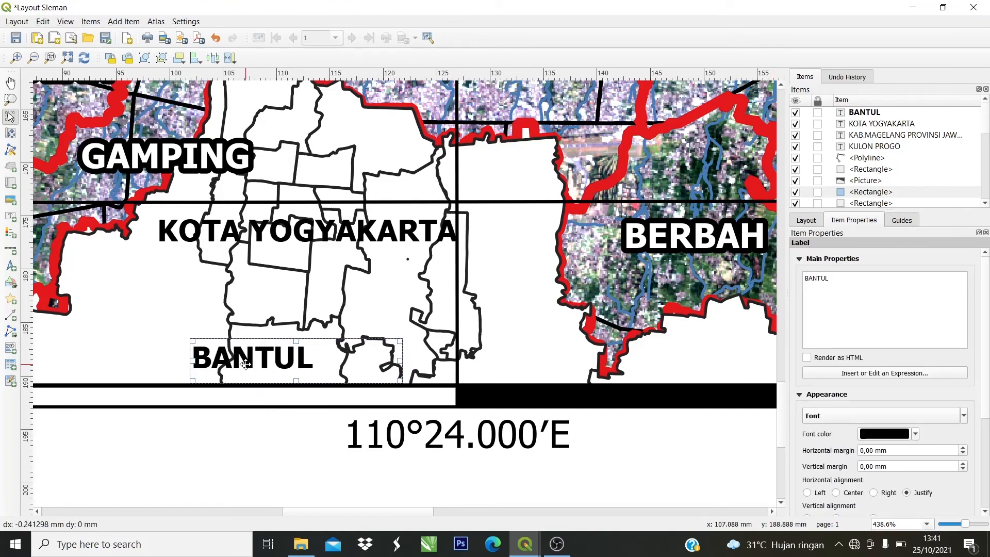
left_click(281, 447)
Add a label of about 20 by 6 mm reading GUNUNGKIDUL in the map's southeast corner, east of PRAMBANAN.
scroll(281, 448, "down", 2)
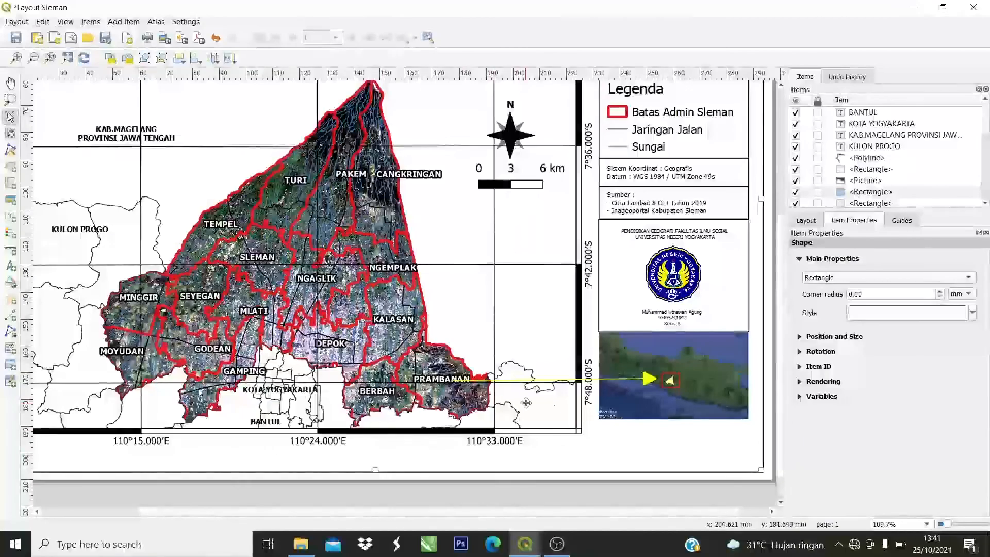
scroll(604, 424, "up", 2)
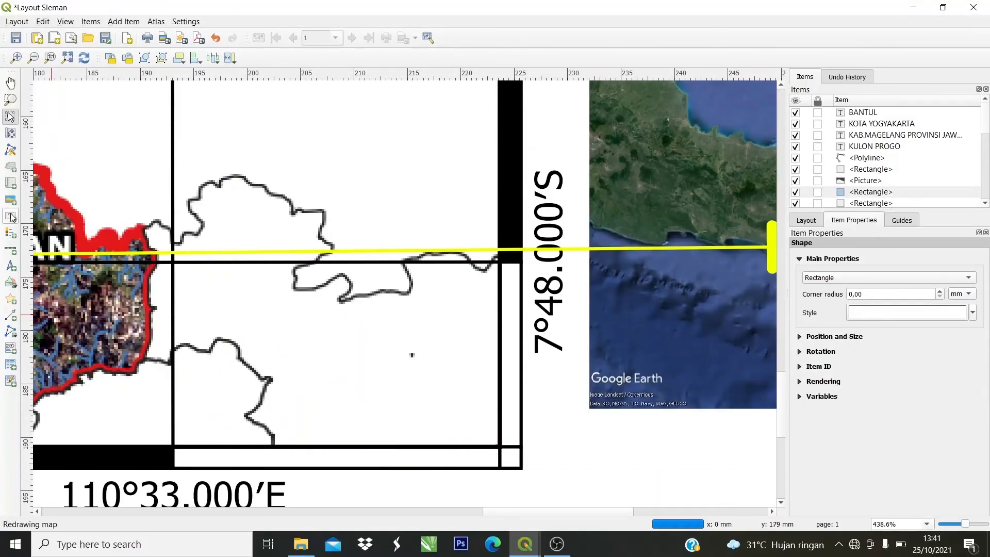
key("l")
left_click_drag(251, 317, 465, 381)
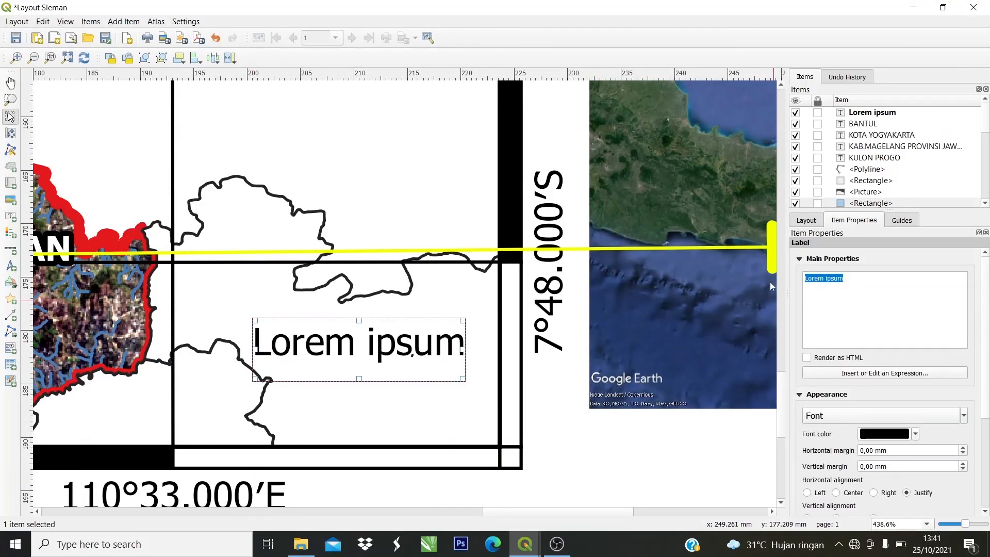
type("GUNUNGKIDUL")
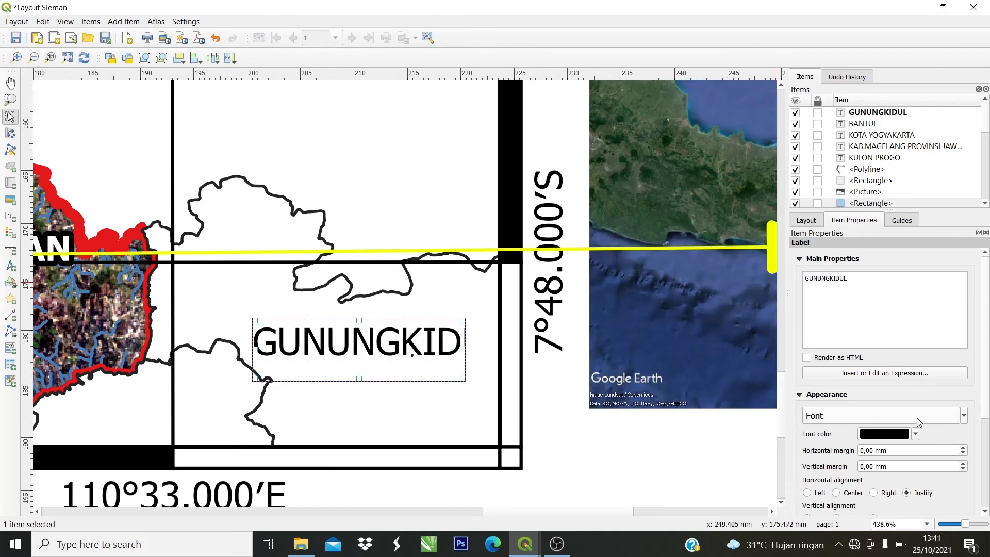
Set the GUNUNGKIDUL label's font to 8 pt bold.
left_click(884, 415)
left_click(508, 215)
left_click(551, 350)
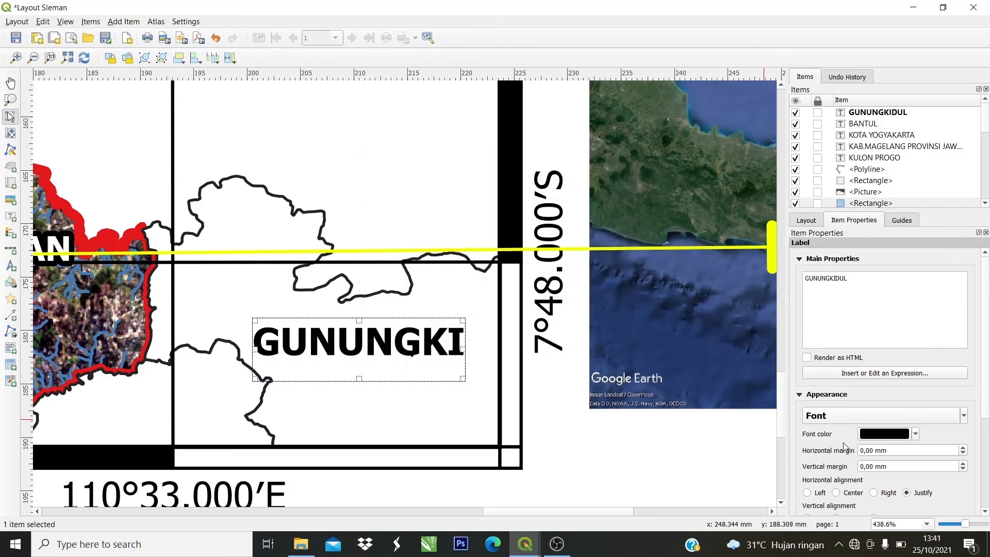
left_click(962, 417)
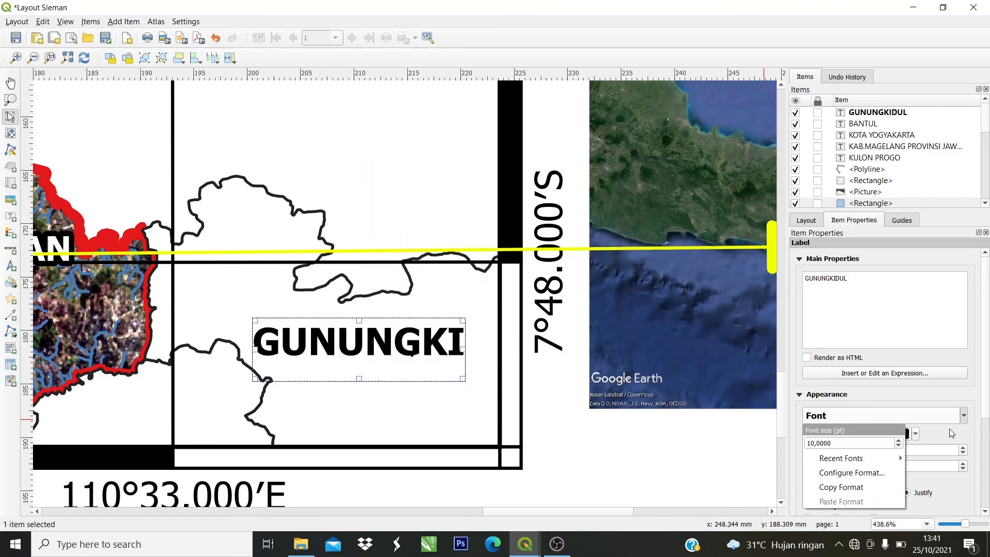
left_click(898, 446)
left_click(898, 446)
Widen the GUNUNGKIDUL label to about 24 mm to fit its text and move it closer to the map's southeast corner.
left_click(255, 349)
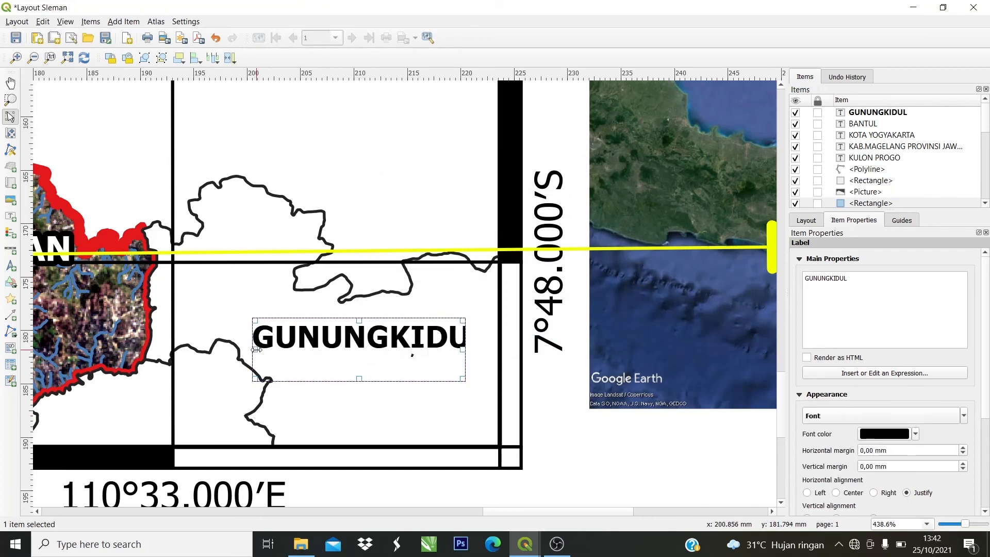
left_click_drag(253, 349, 214, 349)
left_click_drag(335, 360, 375, 366)
scroll(386, 426, "down", 2)
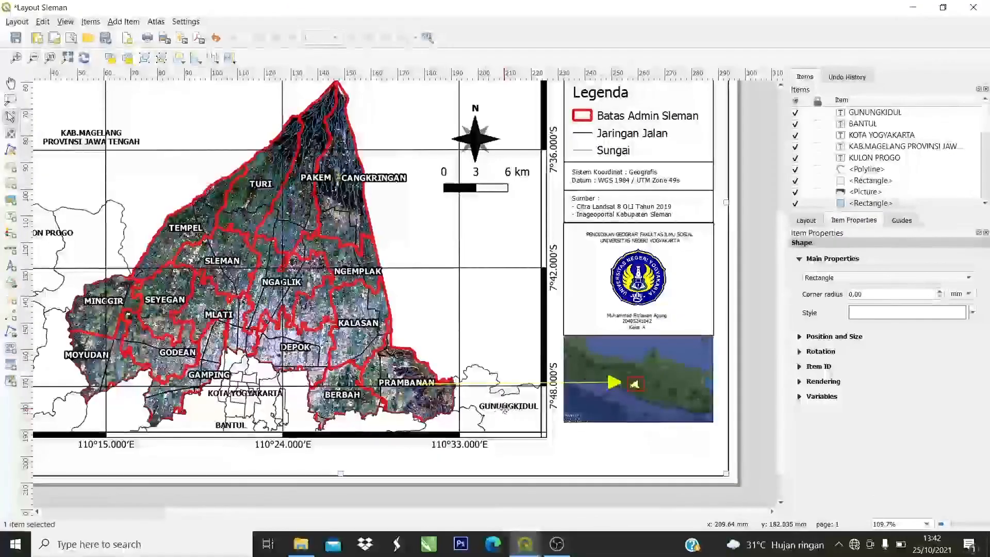
mouse_move(506, 413)
left_mouse_down()
mouse_move(513, 421)
mouse_move(499, 419)
mouse_move(504, 411)
mouse_move(494, 416)
left_mouse_up()
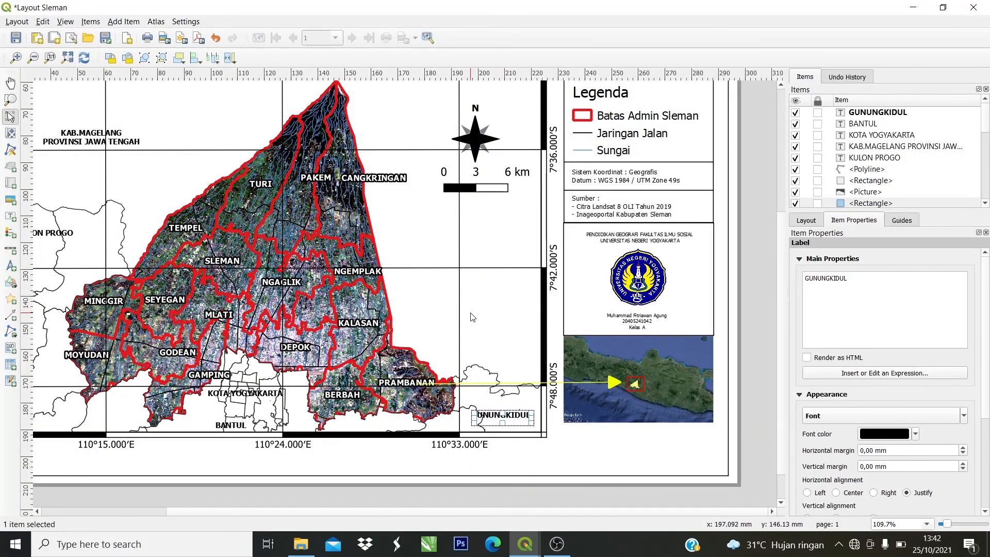
left_click(466, 240)
Add a label of about 20 by 4 mm below the scale bar reading KAB.KLATEN and PROVINSI JAWA TENGAH on two lines.
scroll(466, 240, "up", 1)
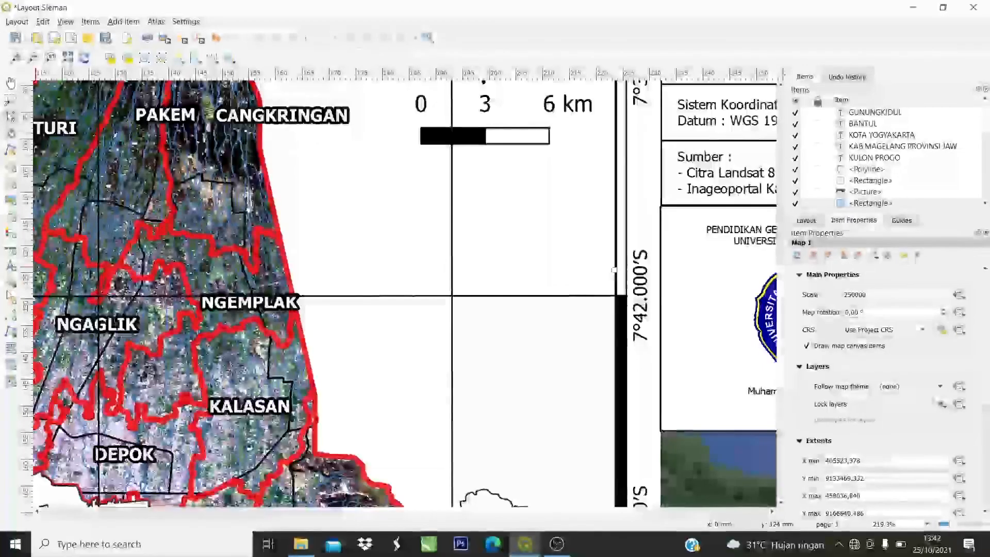
left_click(10, 216)
left_click(411, 225)
left_click_drag(845, 278, 764, 278)
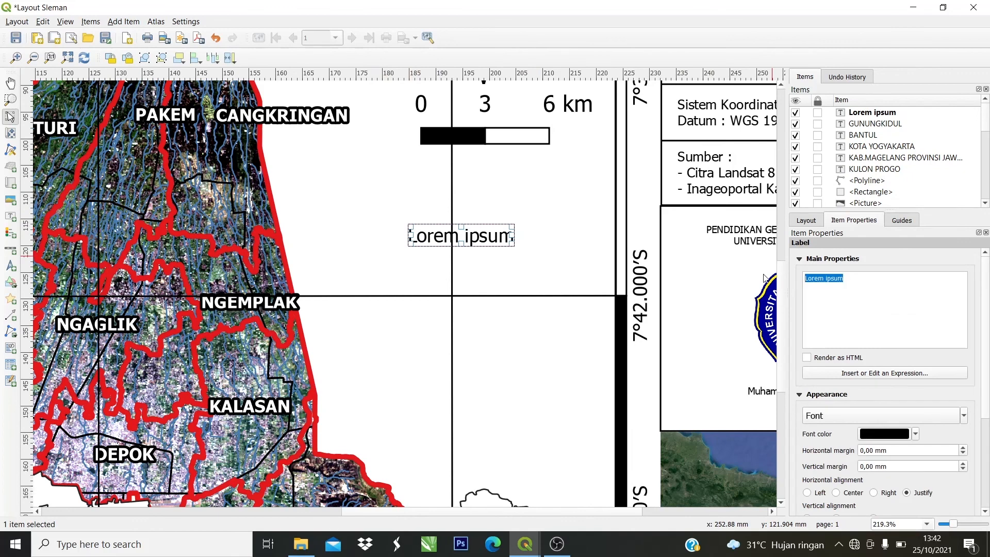
type("KAB.KLATEN")
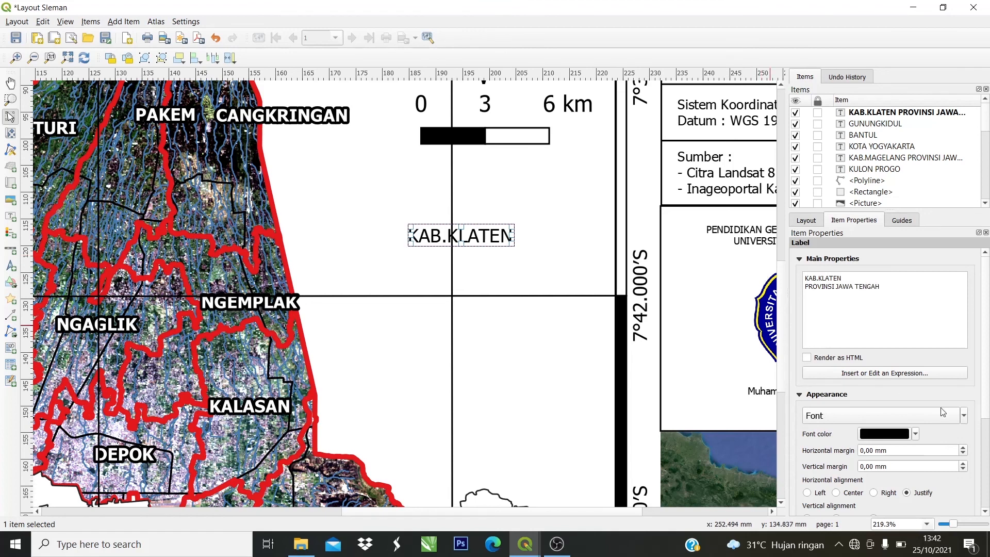
Set the KAB.KLATEN label's font to 8 pt bold and enlarge its frame to about 42 by 13 mm.
left_click(963, 415)
left_click(851, 472)
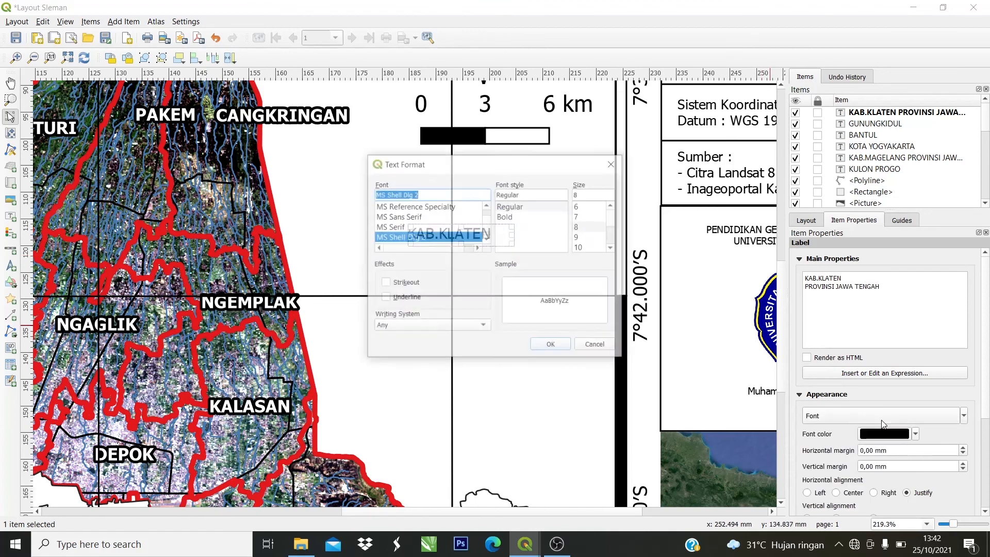
left_click(543, 349)
left_click_drag(408, 247, 493, 239)
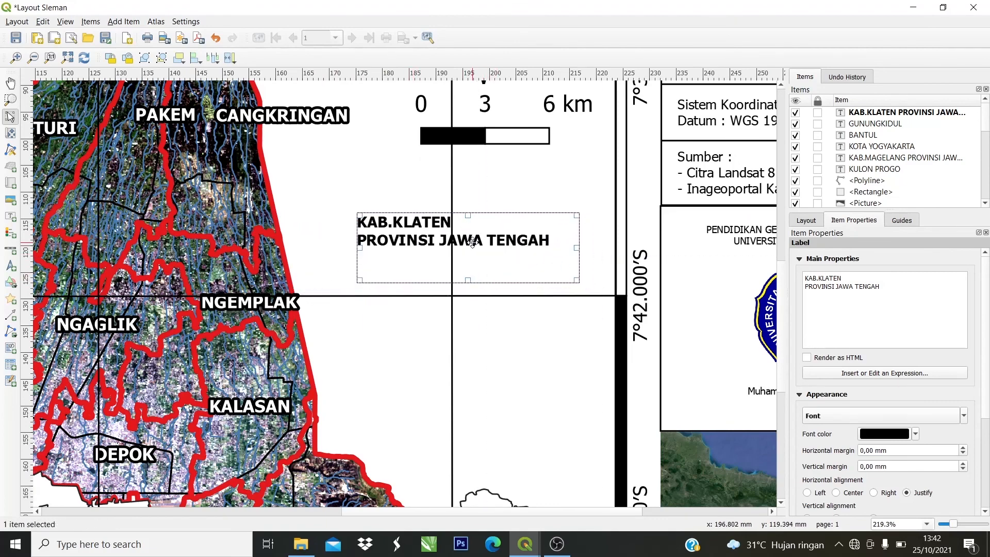
Centre the KAB.KLATEN / PROVINSI JAWA TENGAH label's text horizontally within its frame and deselect the label.
scroll(931, 438, "down", 1)
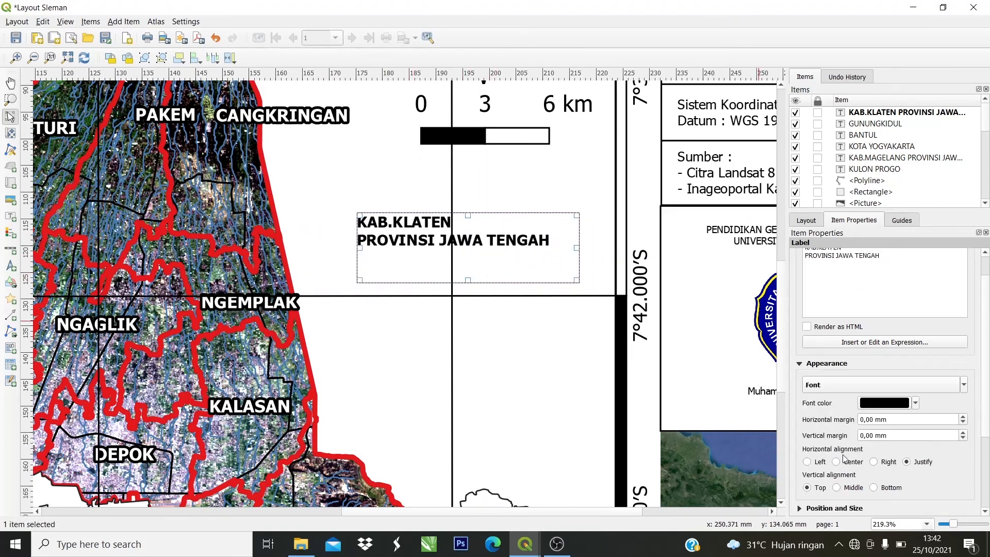
left_click(576, 393)
scroll(471, 332, "down", 2)
left_click(502, 465)
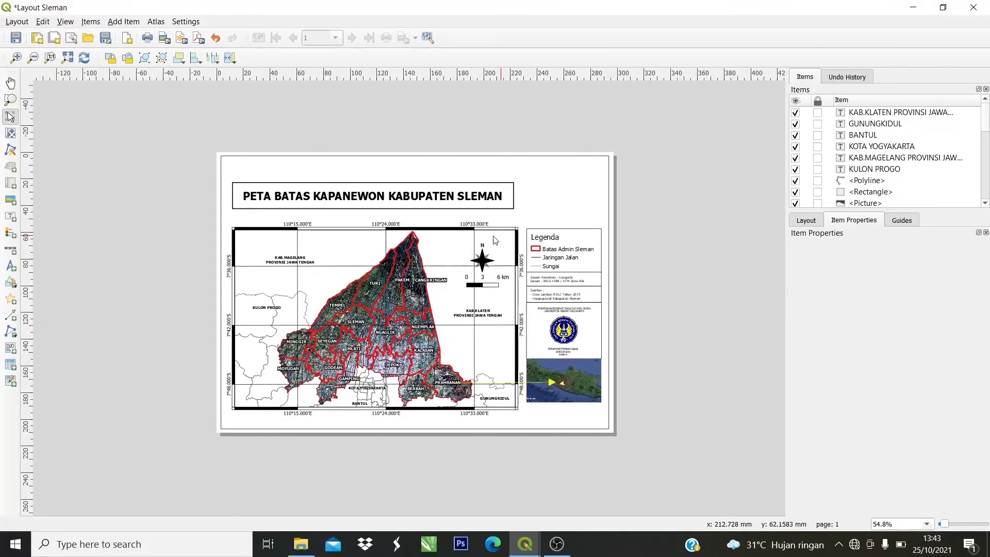
Check the whole layout page at different magnifications and save the project.
scroll(402, 253, "up", 1)
scroll(404, 252, "down", 1)
left_click(16, 57)
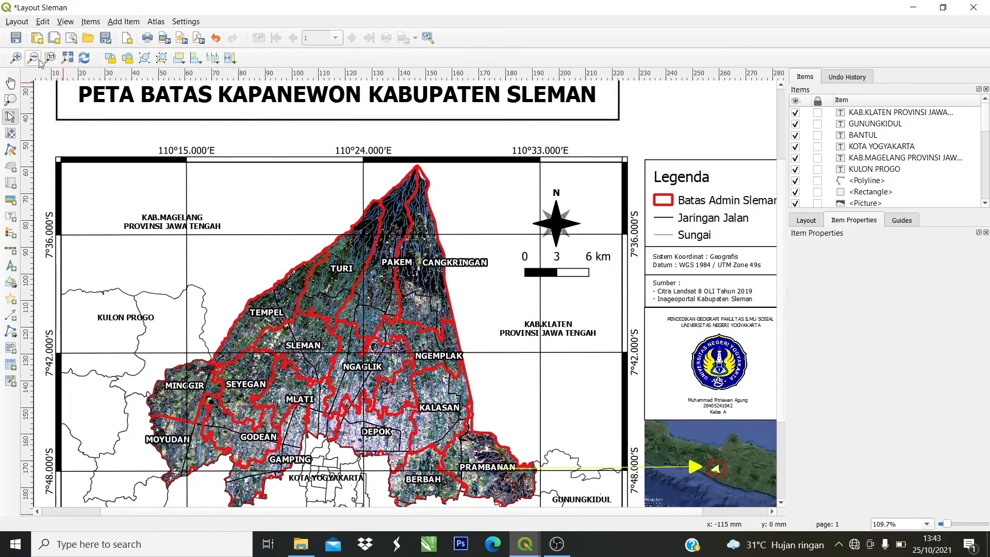
left_click(36, 59)
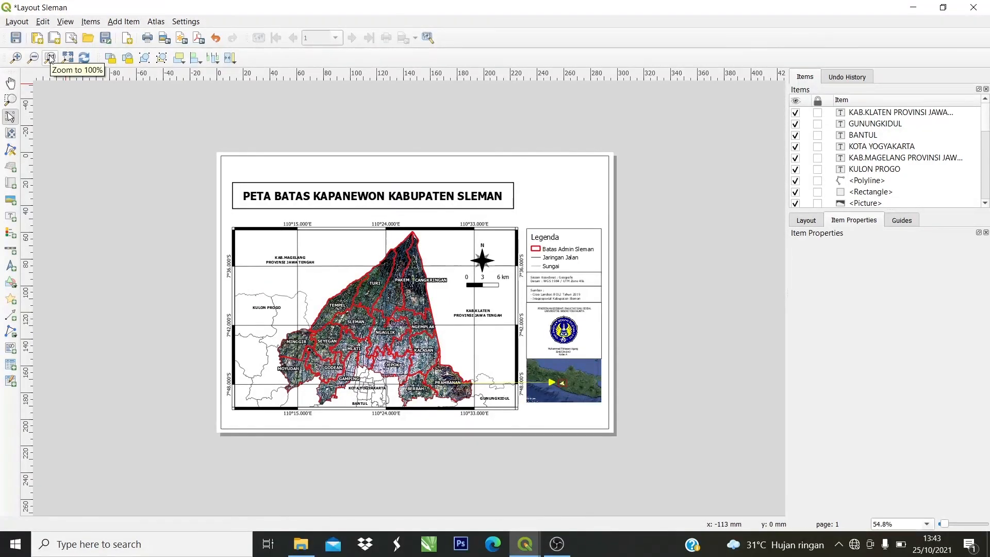
left_click(50, 57)
scroll(342, 250, "down", 1)
key("ctrl+s")
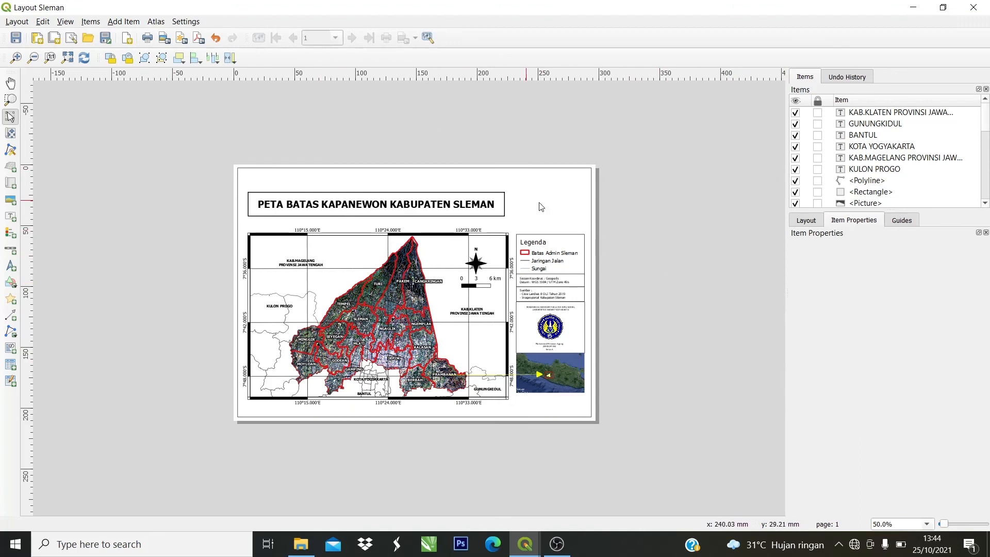
Widen the PETA BATAS KAPANEWON KABUPATEN SLEMAN title frame so it ends level with the legend box's outer edge.
scroll(519, 202, "up", 1)
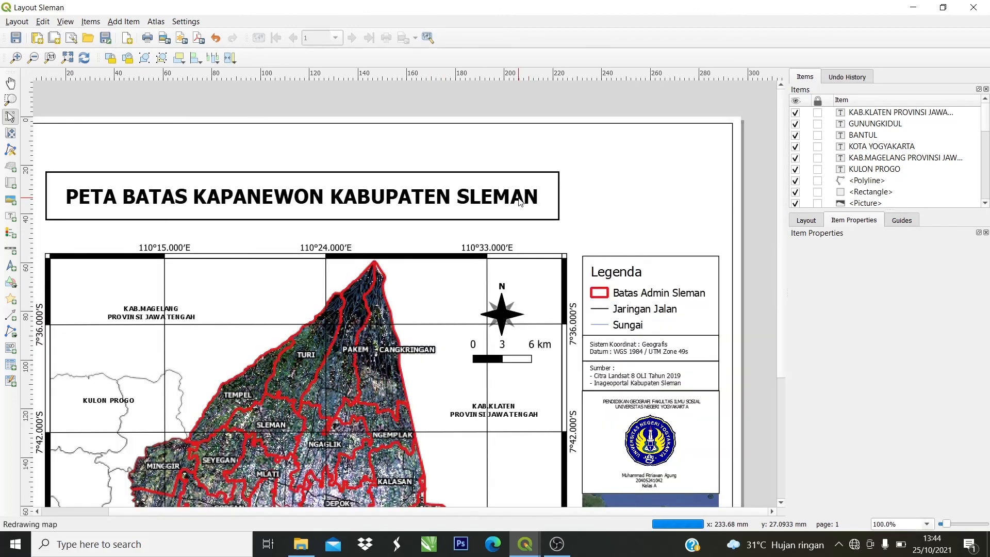
scroll(629, 221, "down", 1)
scroll(541, 184, "up", 1)
left_click(558, 204)
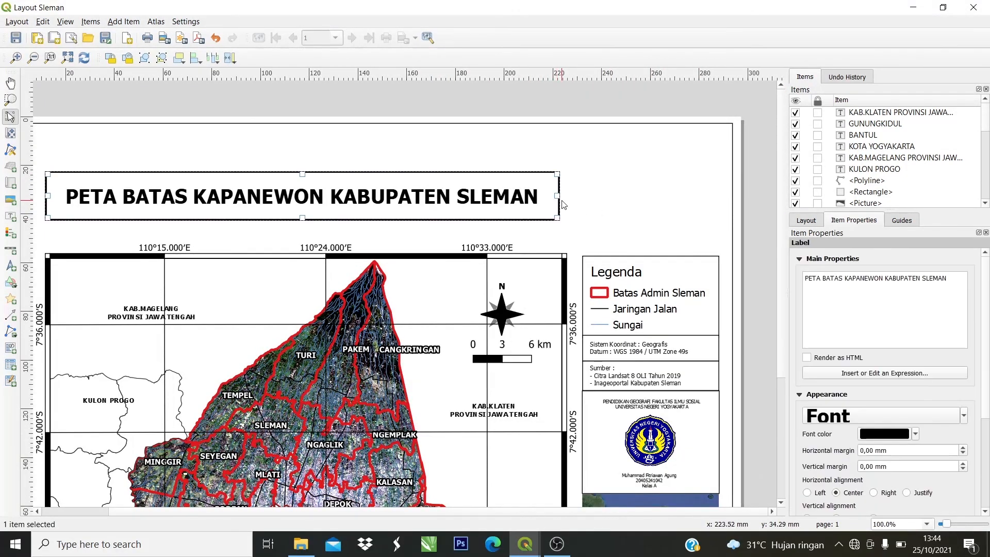
left_click_drag(558, 197, 720, 204)
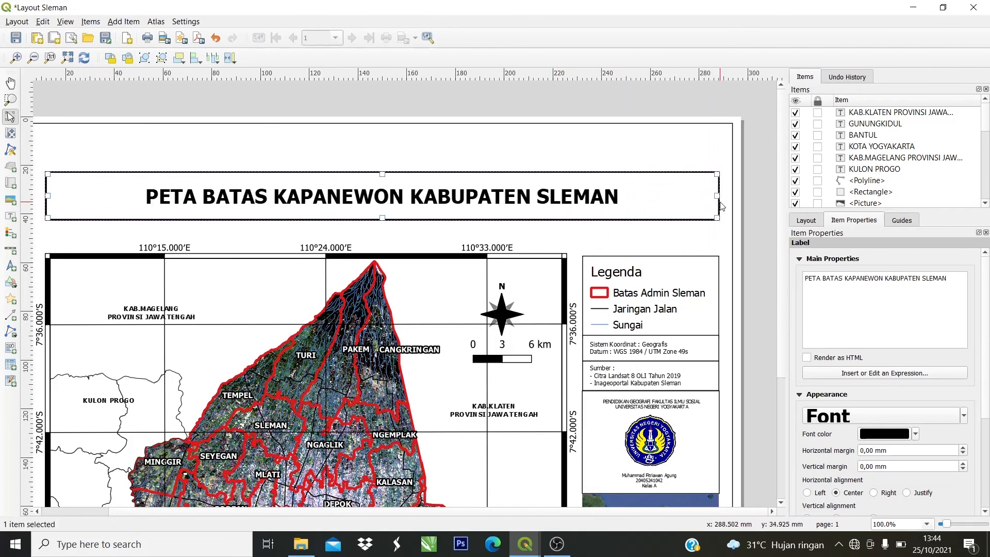
scroll(466, 145, "down", 1)
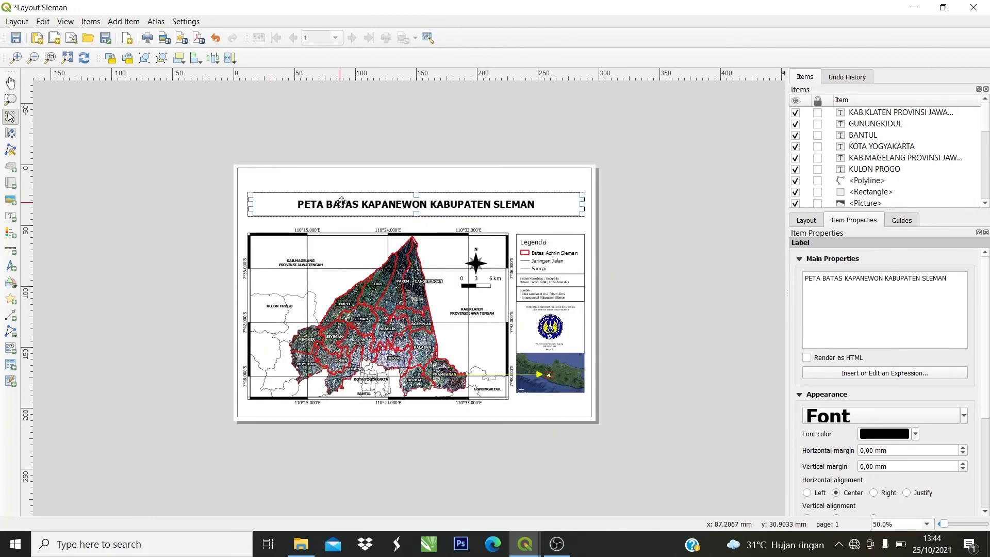
Nudge the title label about 4 mm up and 1 mm left, and deselect it.
key("Up")
key("Up")
key("Up")
key("Up")
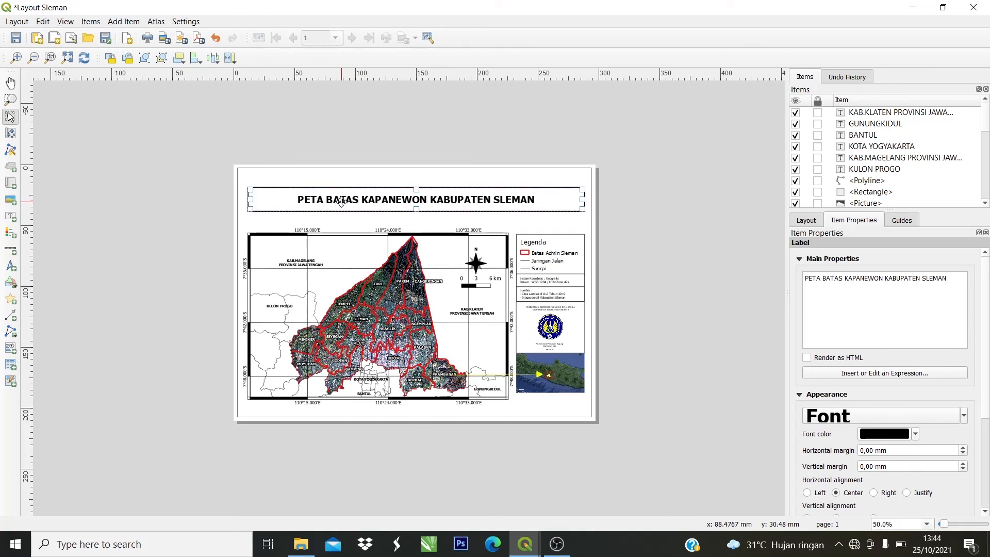
key("Left")
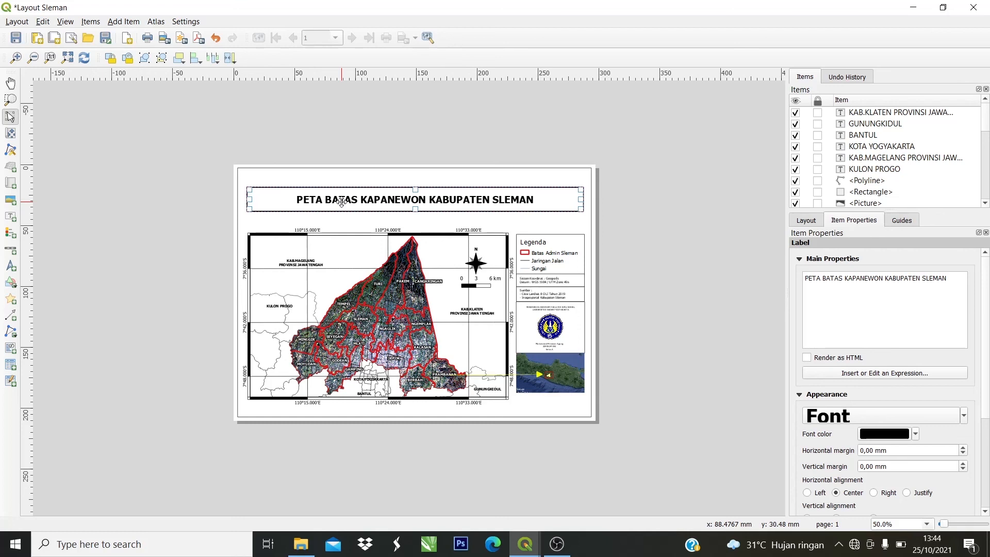
left_click(160, 268)
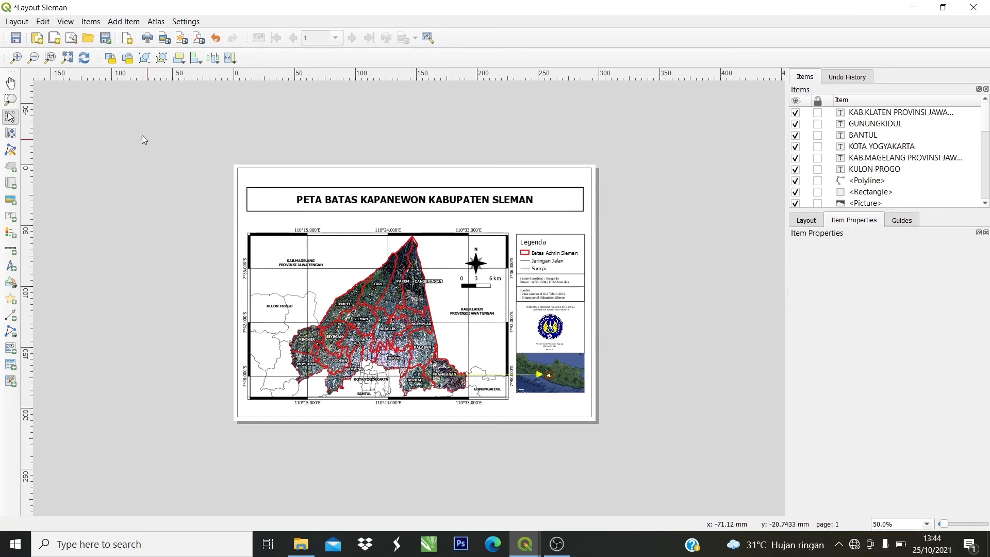